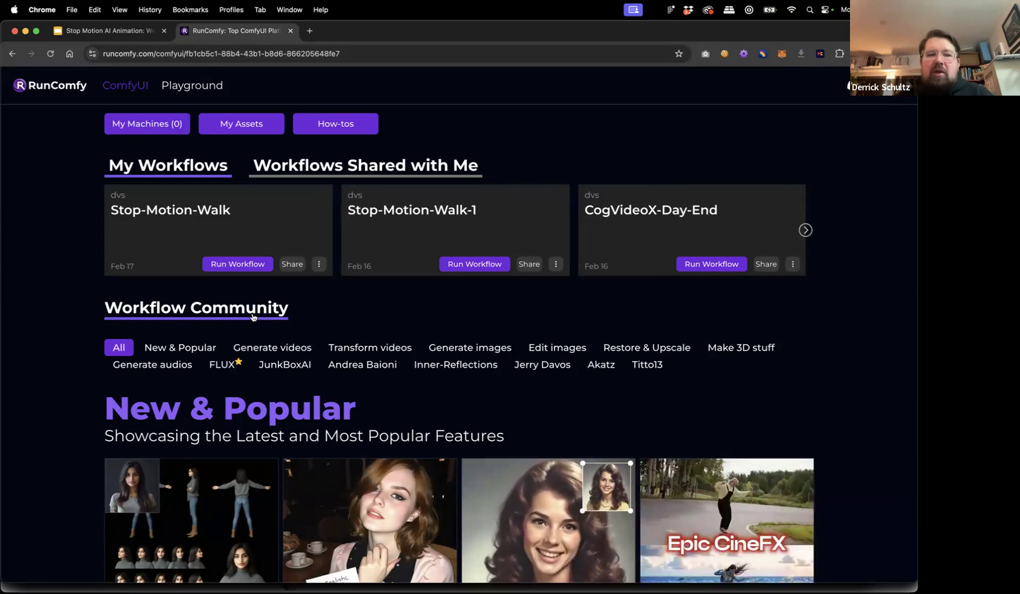
scroll(848, 427, down, 10)
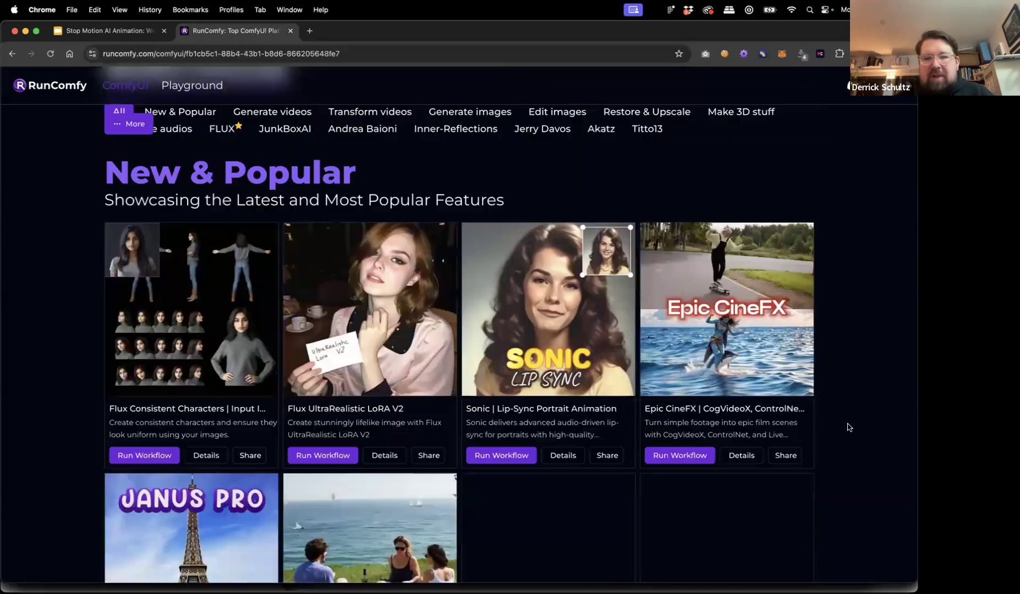
scroll(848, 428, down, 4)
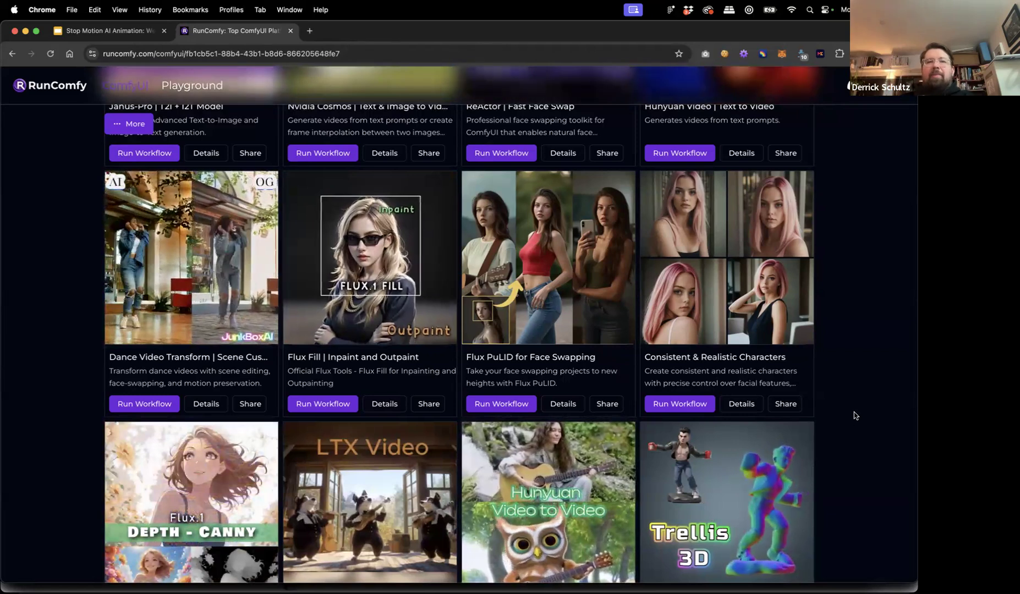
scroll(854, 416, up, 15)
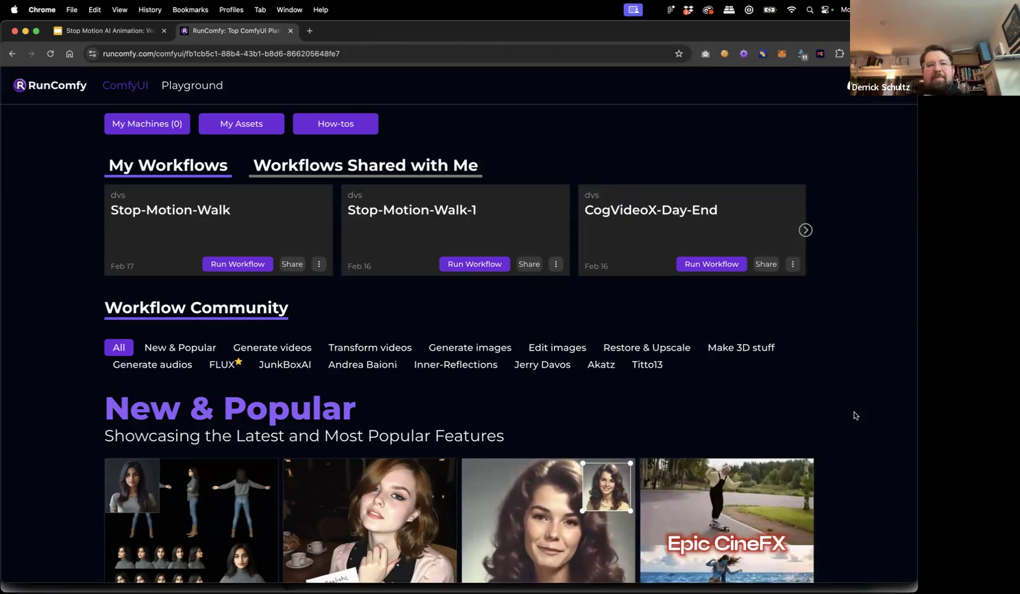
scroll(847, 423, down, 3)
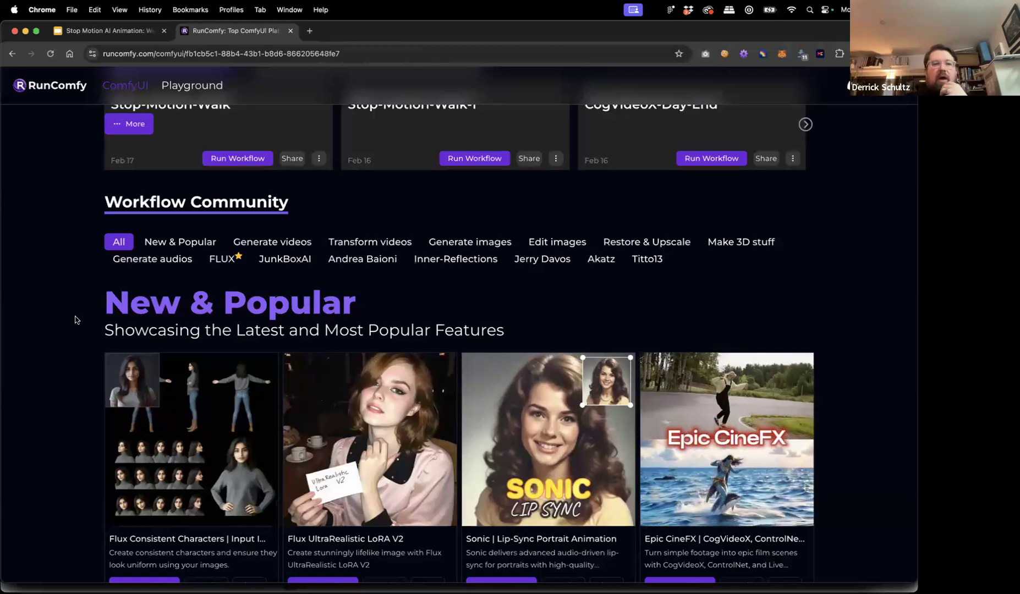
scroll(88, 341, down, 6)
scroll(95, 361, down, 14)
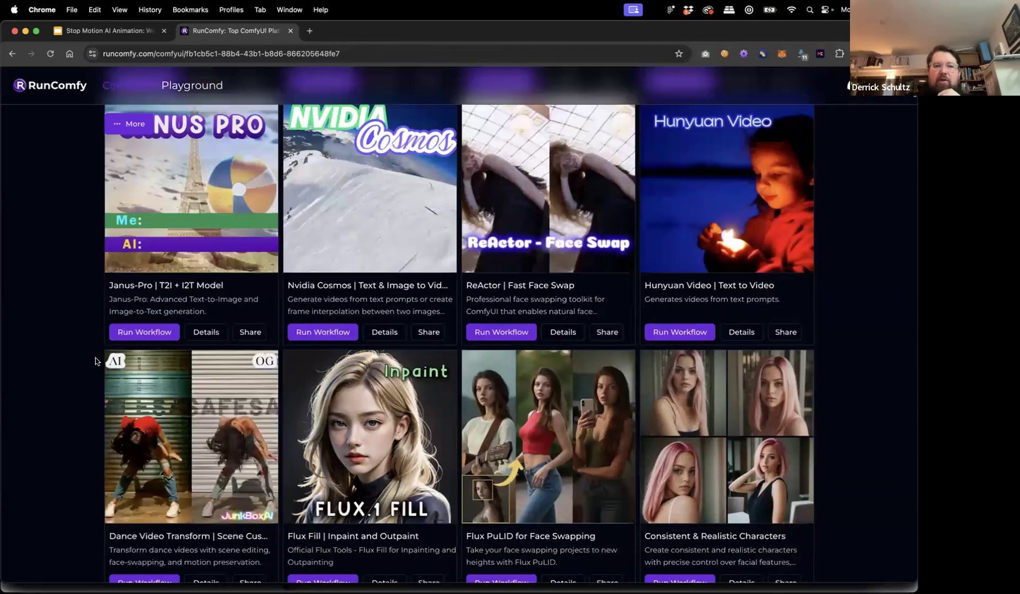
scroll(96, 361, down, 1)
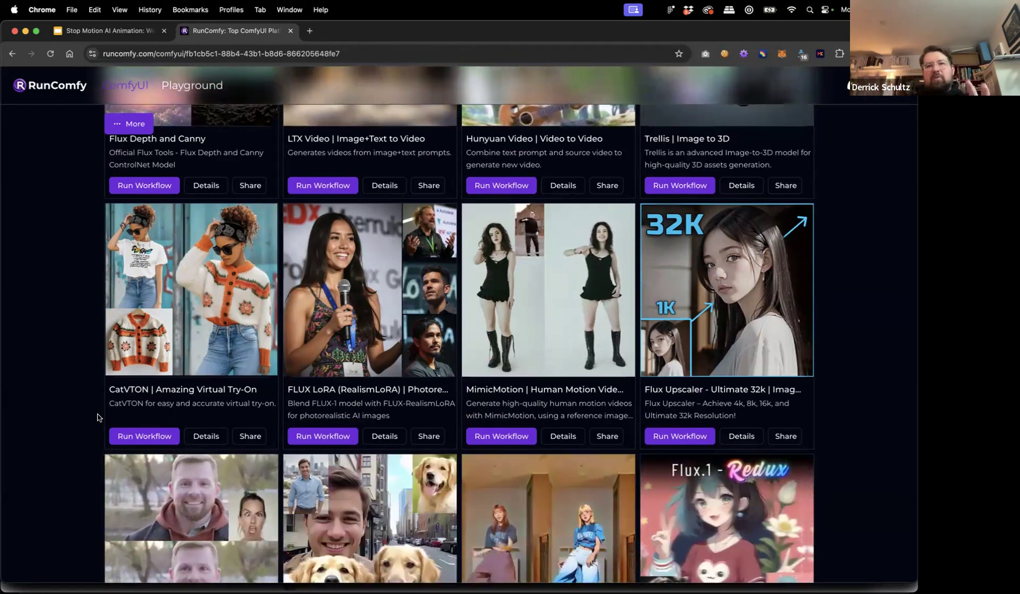
scroll(88, 508, down, 3)
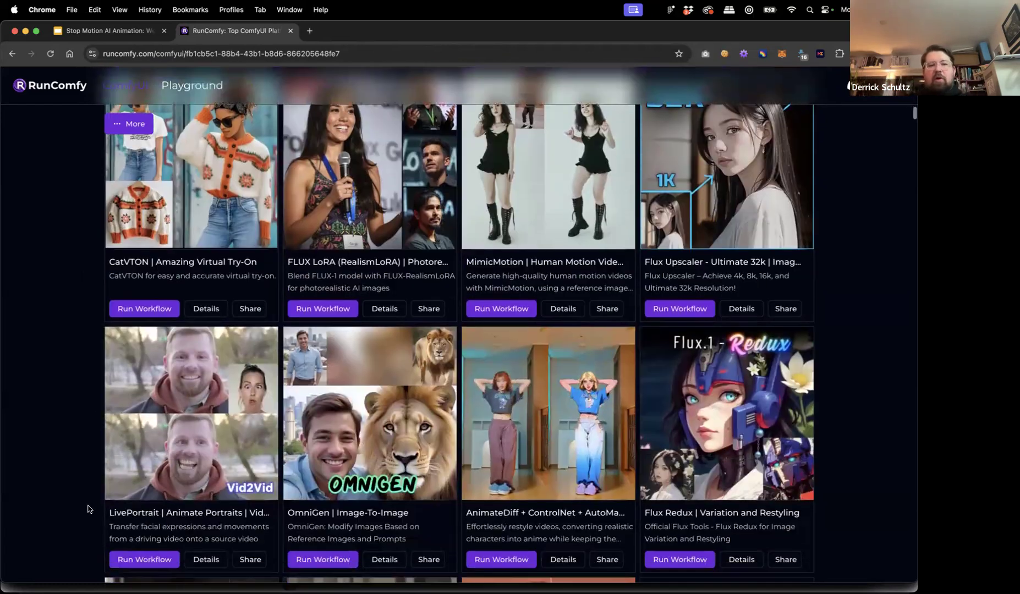
scroll(88, 509, down, 3)
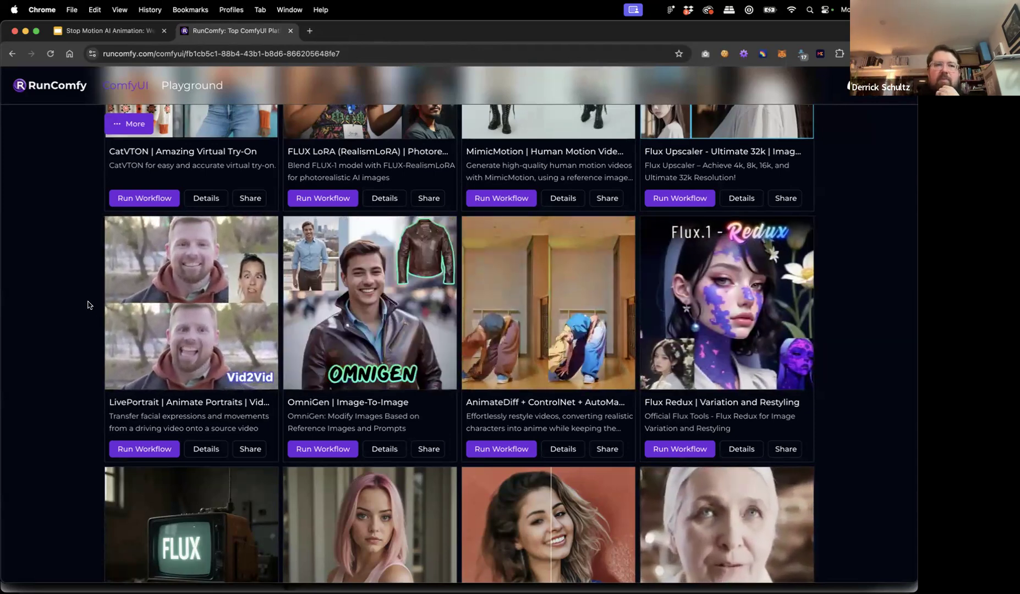
scroll(88, 305, up, 12)
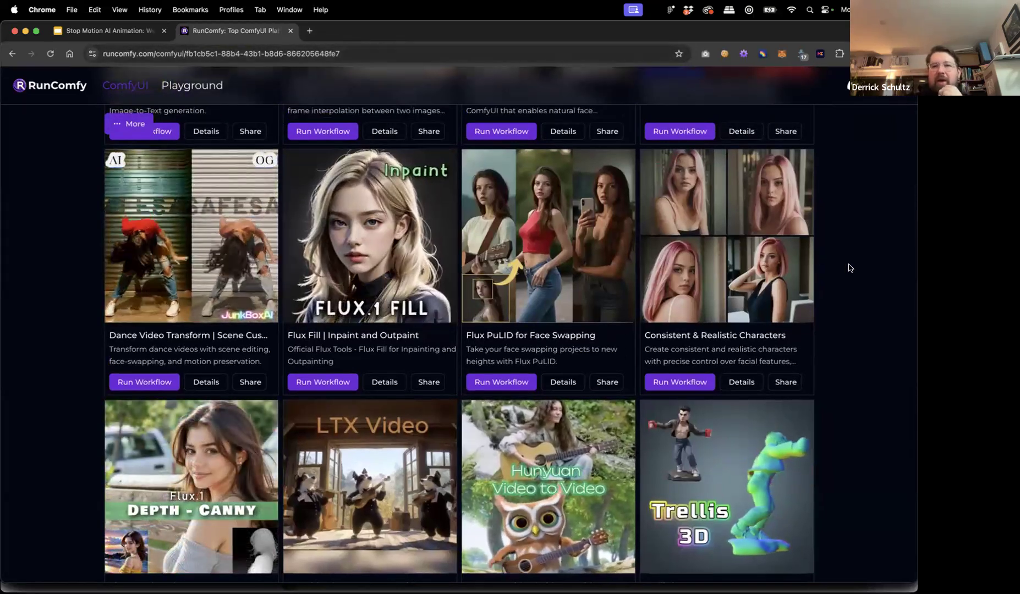
scroll(849, 268, up, 15)
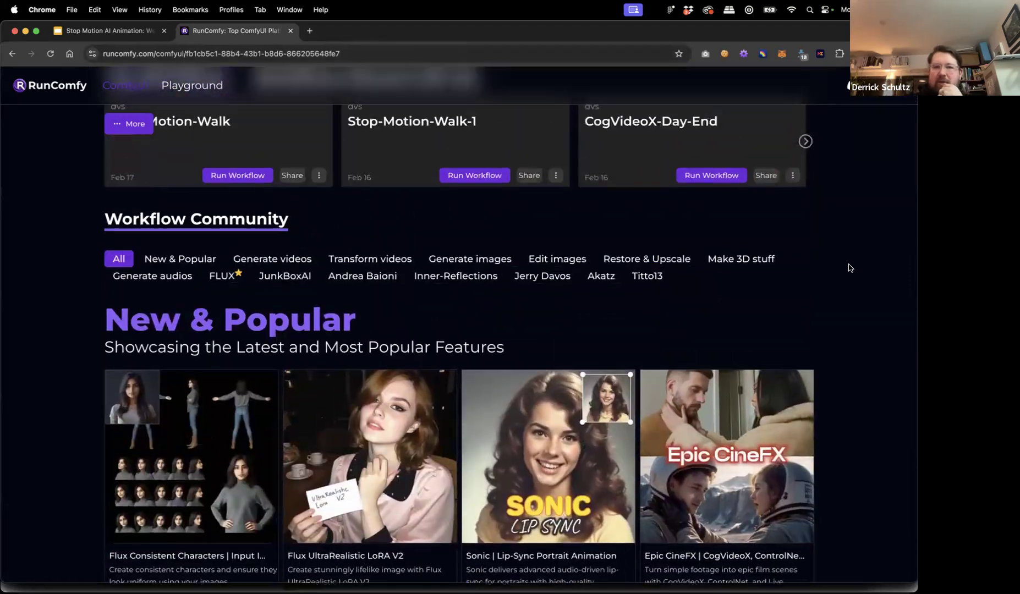
scroll(849, 268, up, 3)
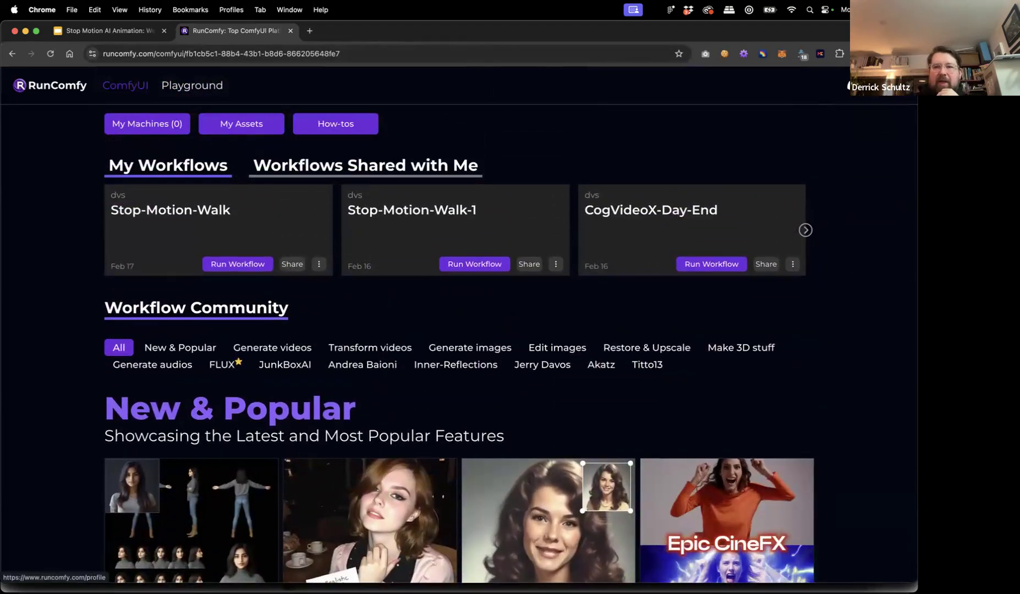
Open the Share Workflow dialog for the Stop-Motion-Walk card and copy its shareable link.
click(896, 85)
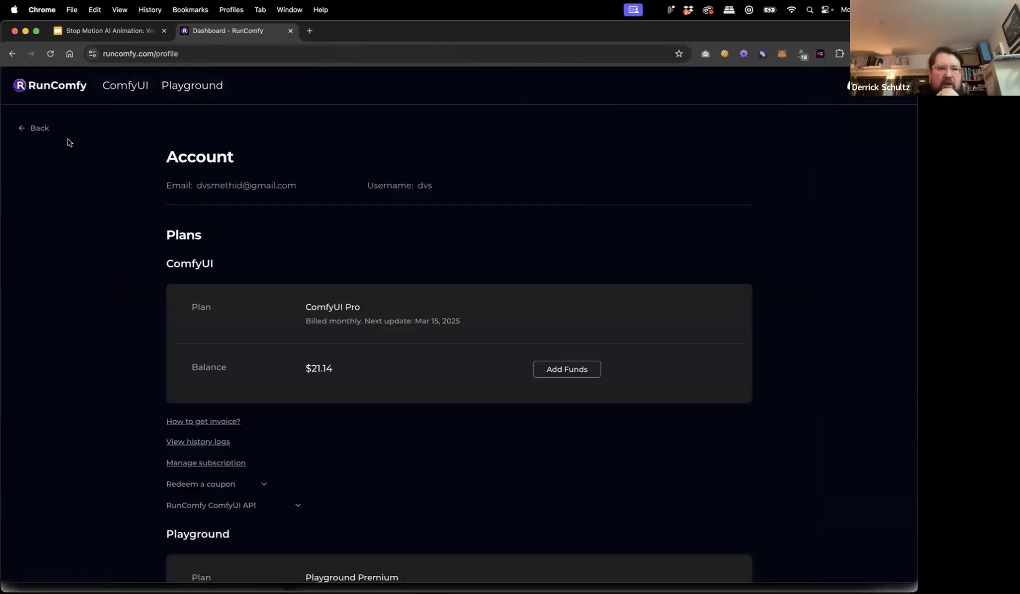
click(37, 132)
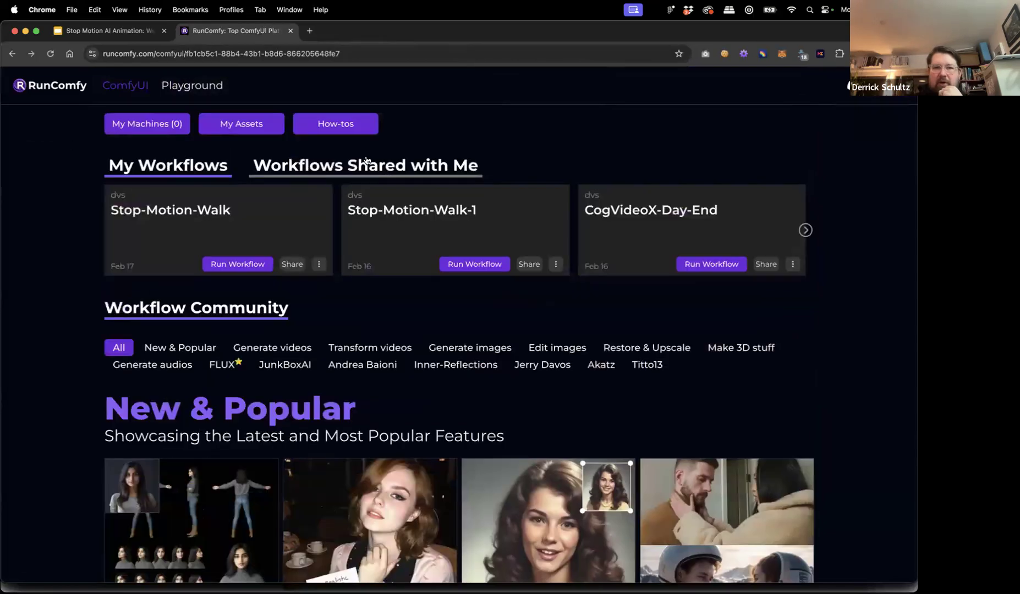
click(239, 265)
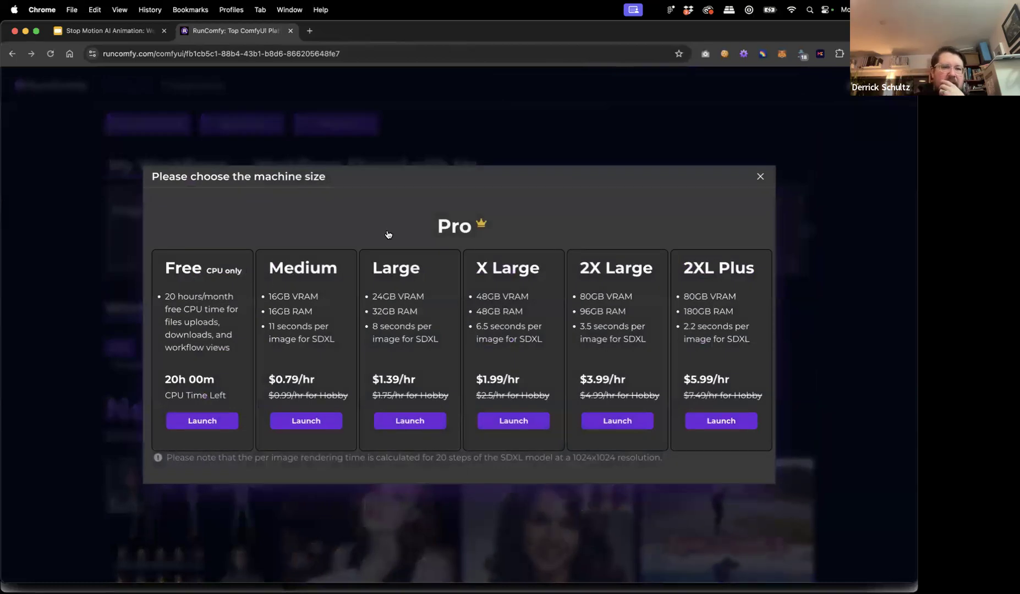
click(761, 177)
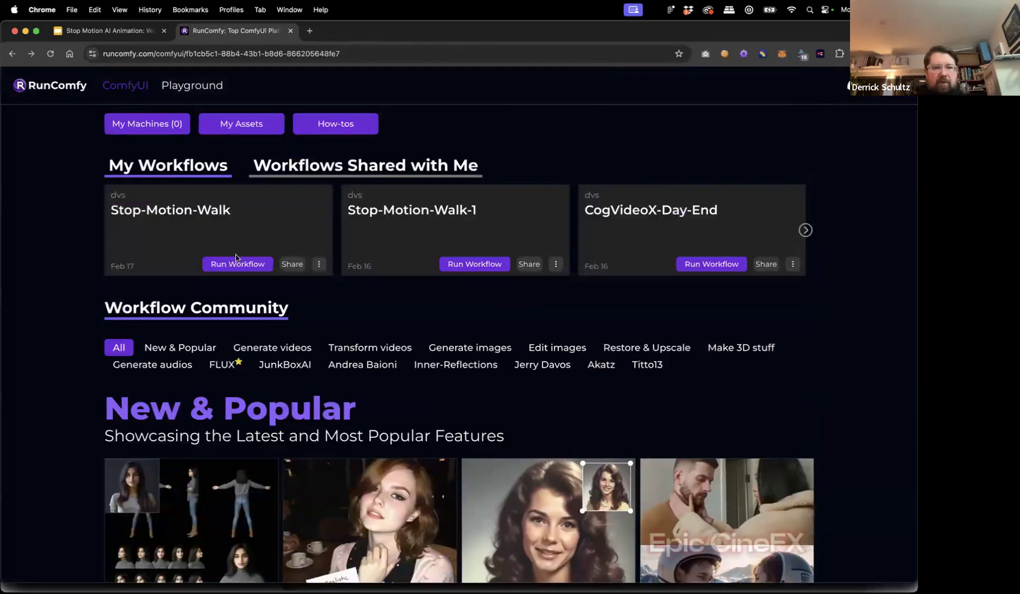
click(290, 265)
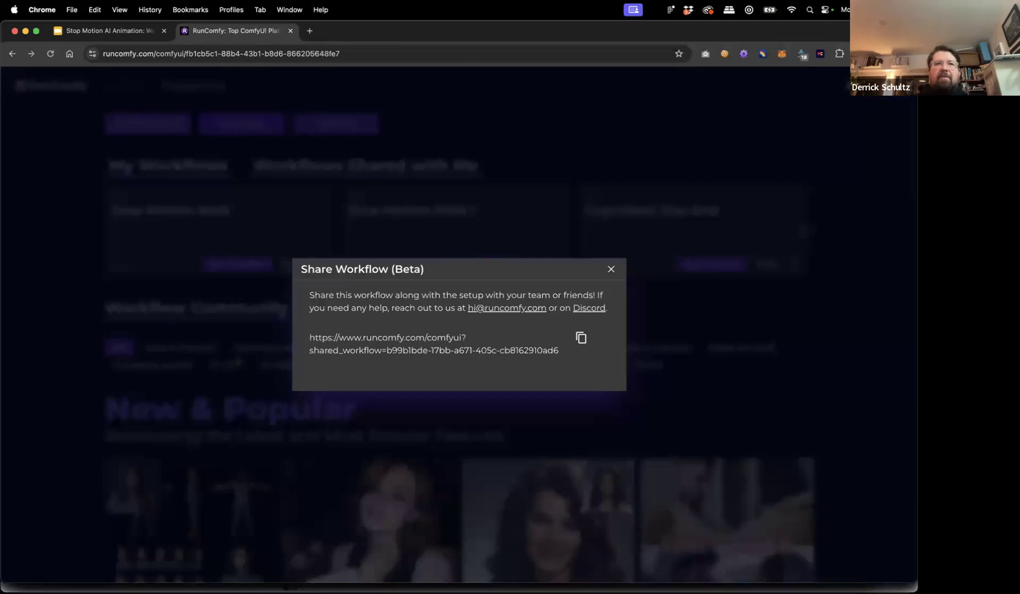
Close the Share dialog and load the copied shared-workflow link in the browser.
click(610, 269)
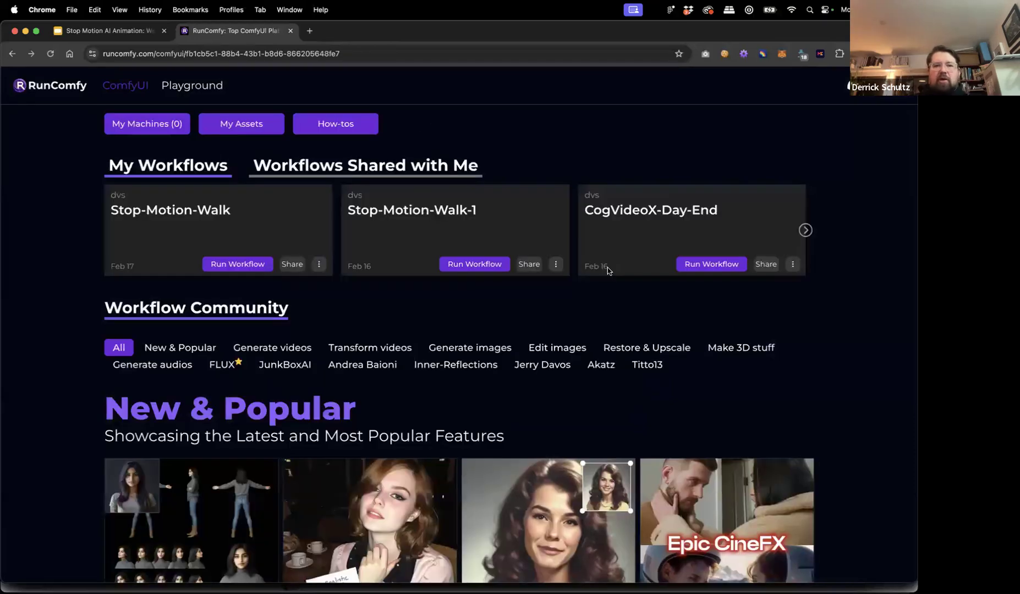
click(285, 59)
key(super+v)
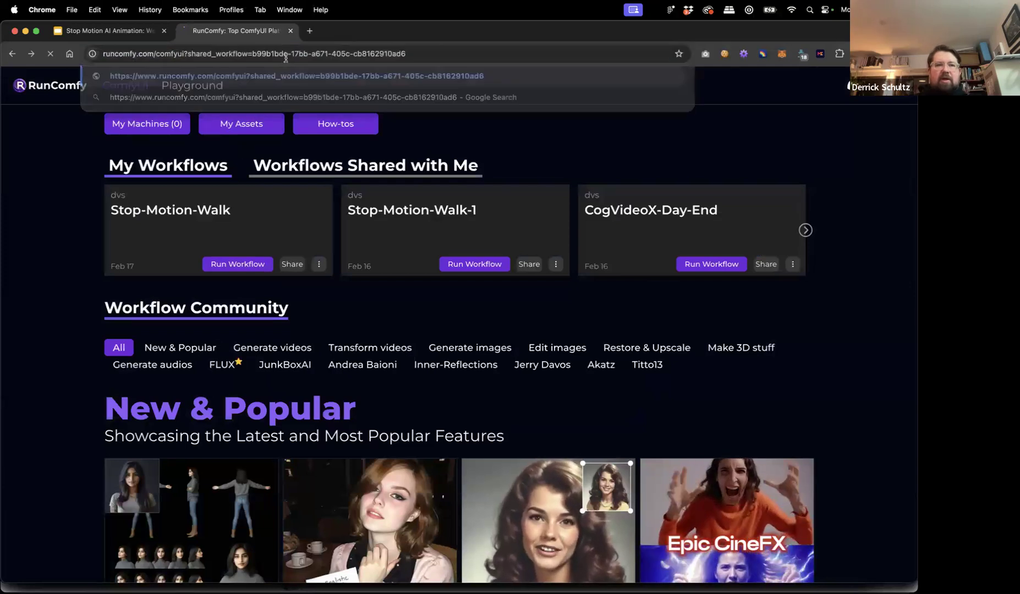
key(Return)
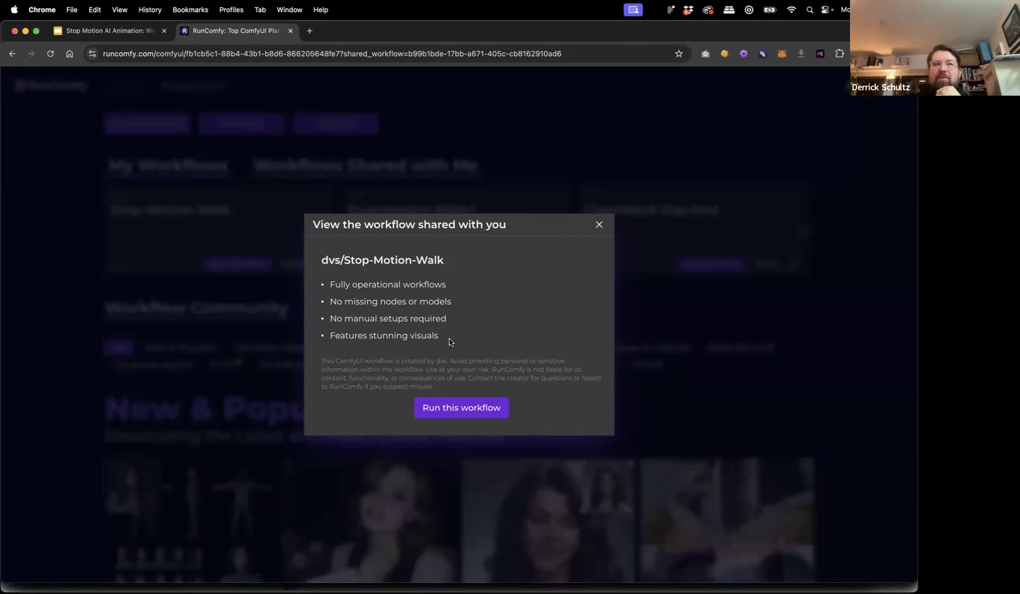
Run the shared Stop-Motion-Walk workflow on the X Large 48GB VRAM machine at $1.99/hr.
click(494, 407)
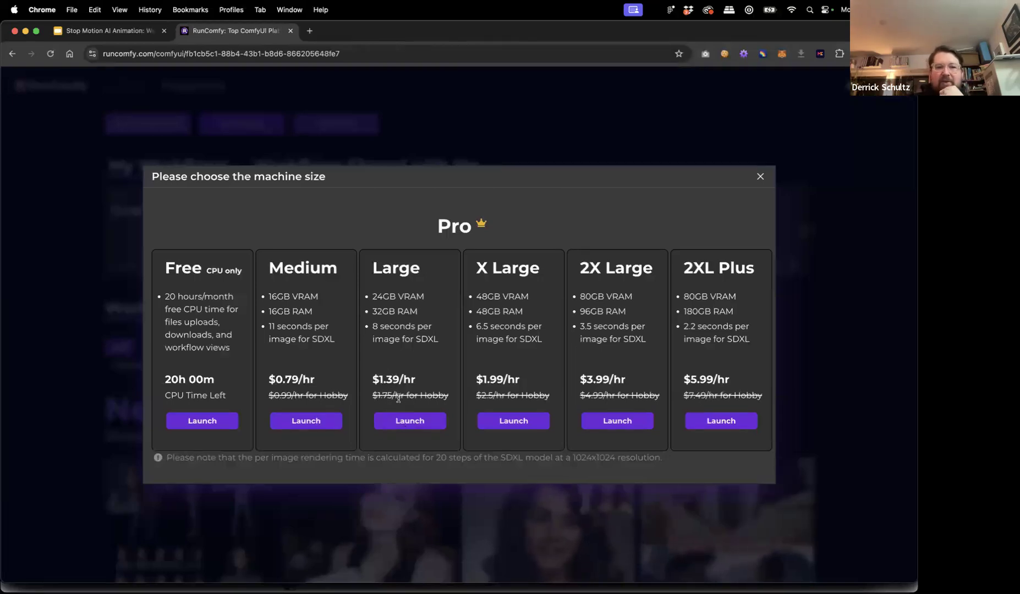
drag(377, 395, 391, 392)
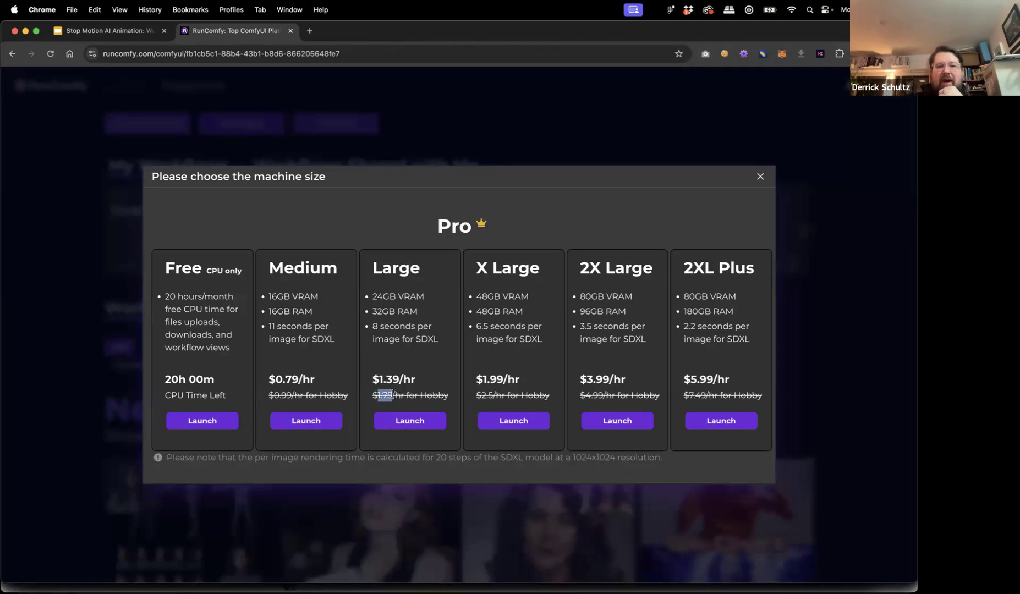
click(421, 394)
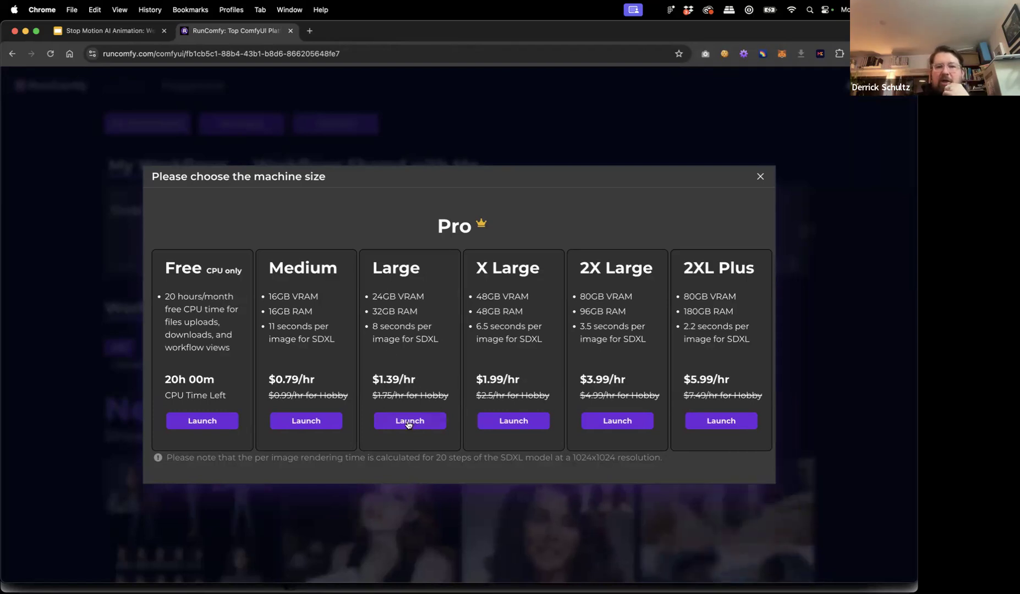
click(514, 421)
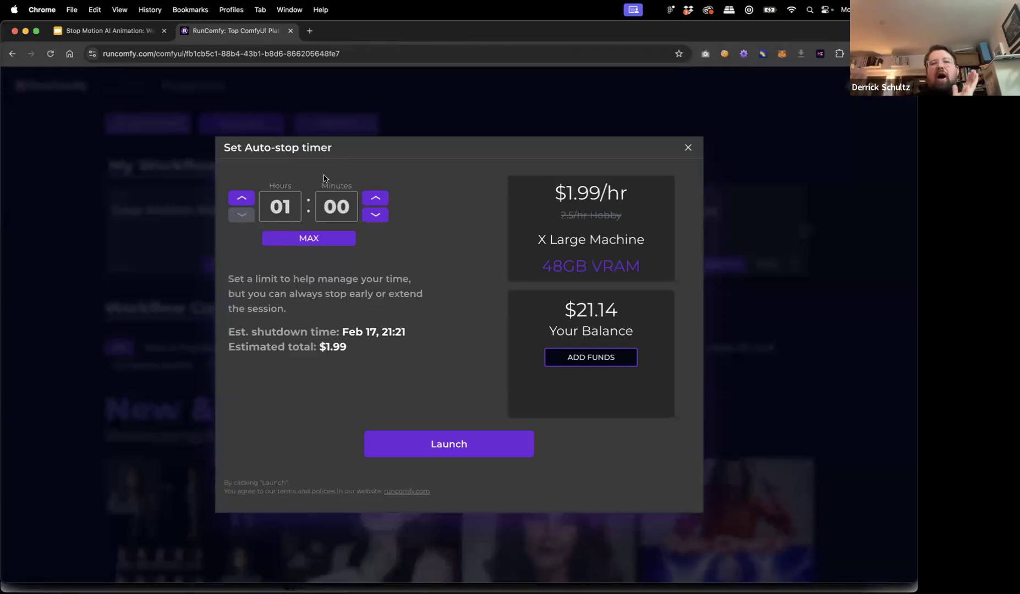
Launch the machine with a 02:00 auto-stop timer, then return to the Stop Motion AI Animation slides.
click(236, 198)
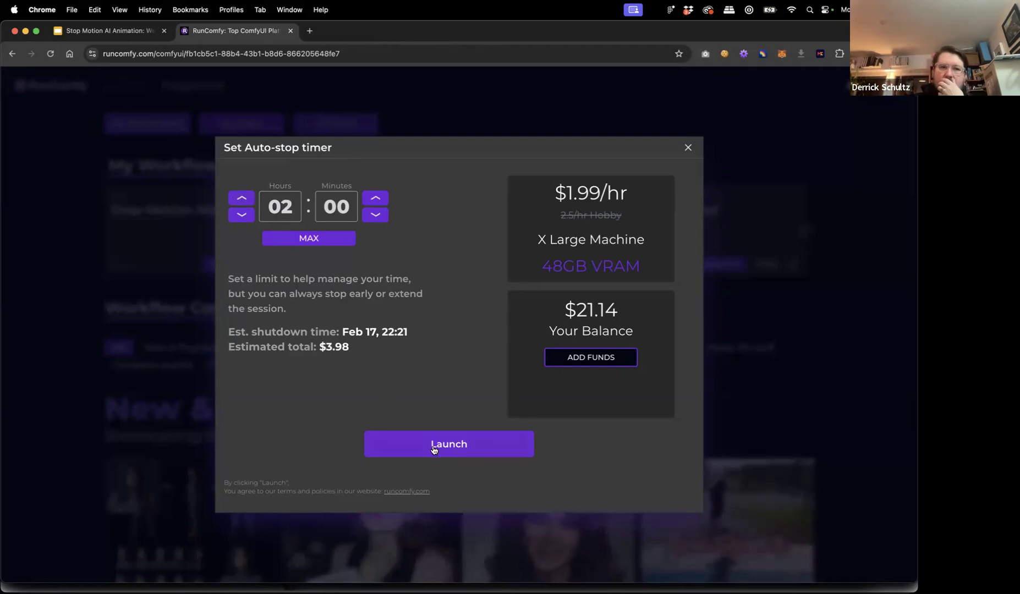
click(186, 55)
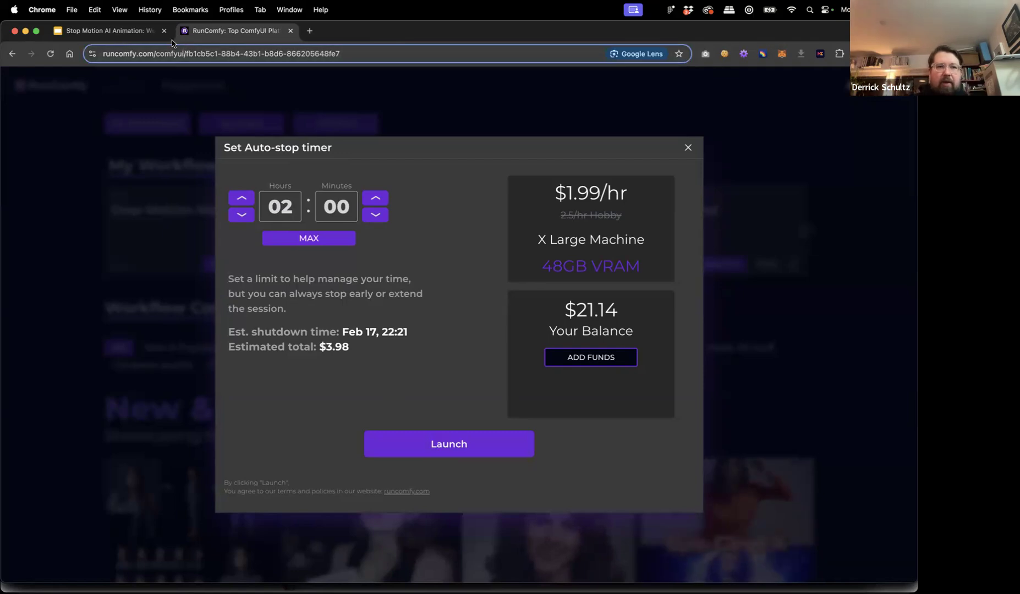
click(452, 437)
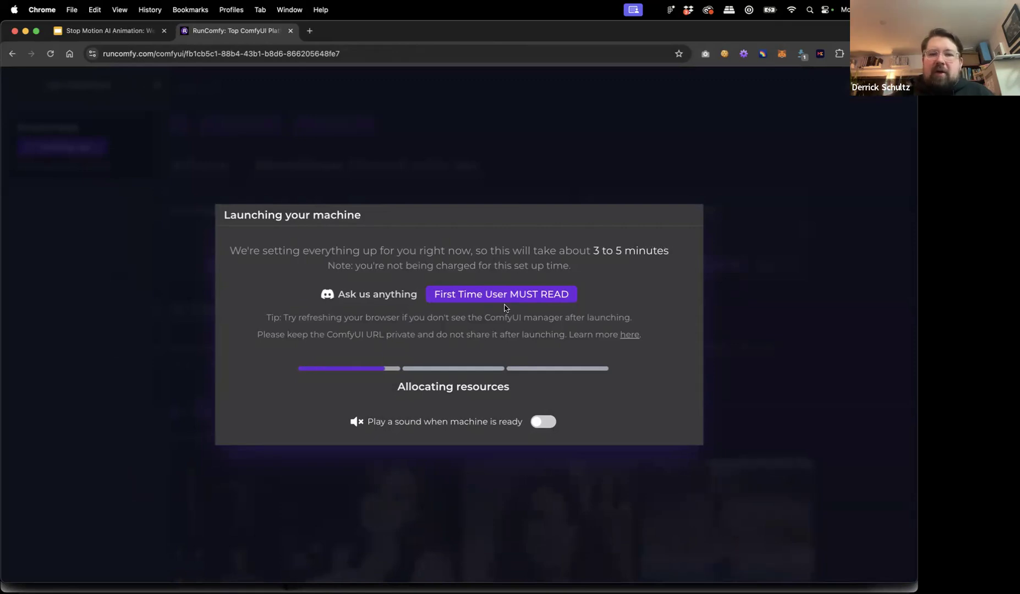
click(132, 35)
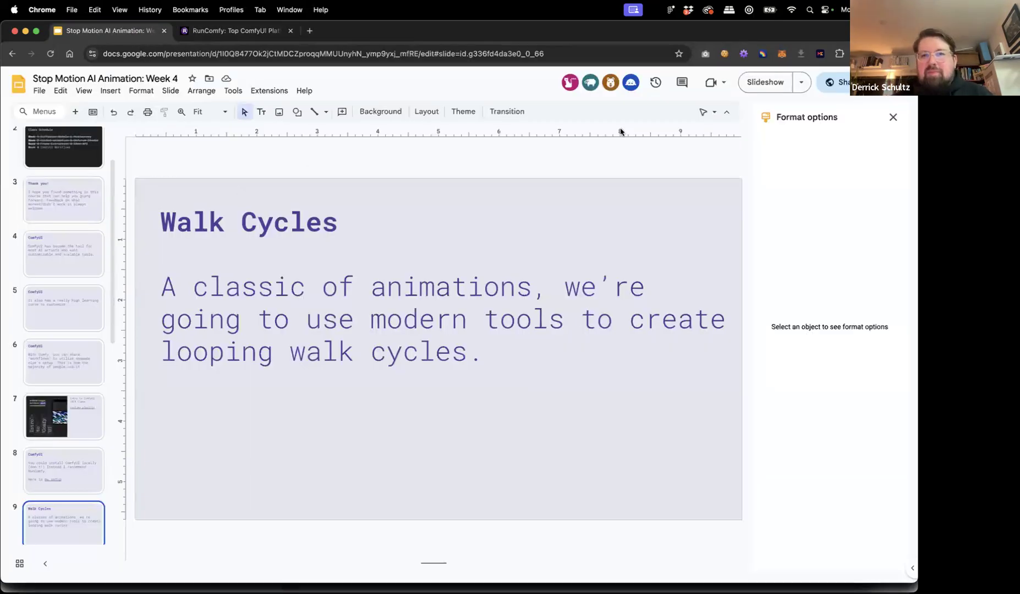
Present the deck and advance to the slide linking '100 Days of Walk Cycles'.
click(750, 83)
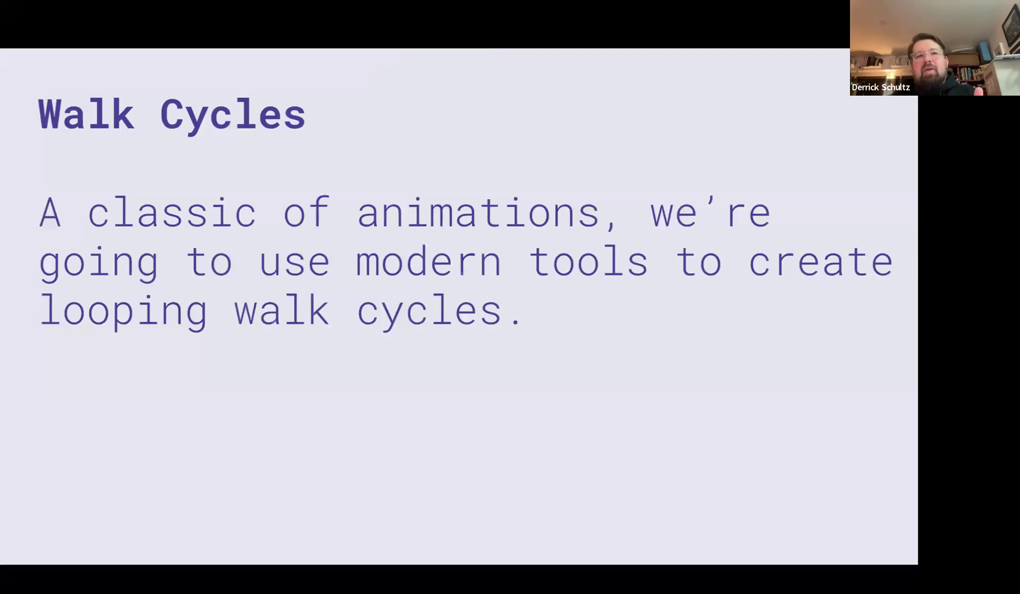
key(Right)
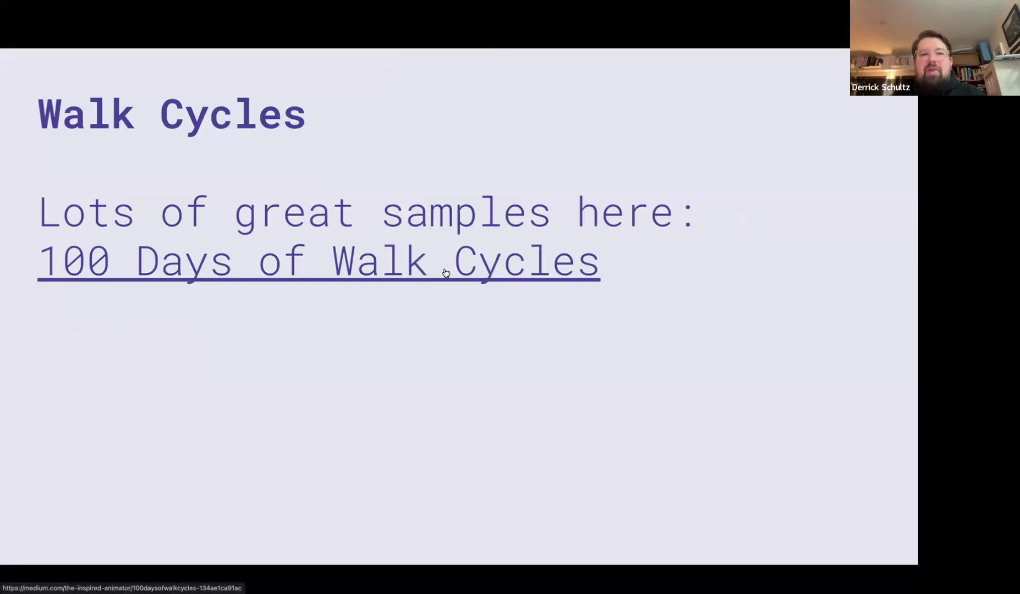
Browse the '100 Days of Walk Cycles' Medium article's sketches, then return to the Walk Cycles slide.
click(445, 273)
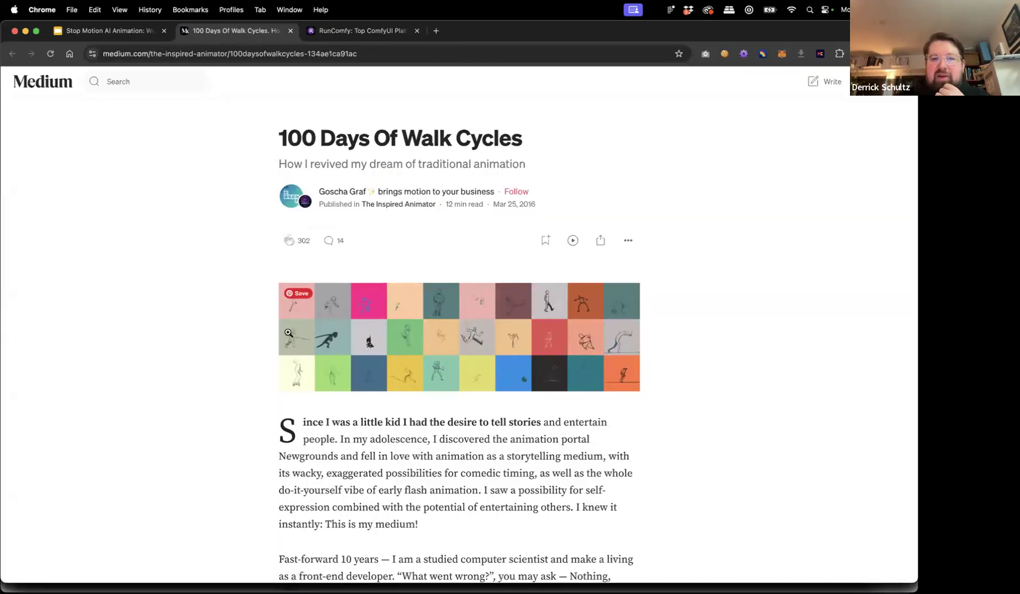
scroll(287, 333, down, 1)
scroll(287, 333, down, 15)
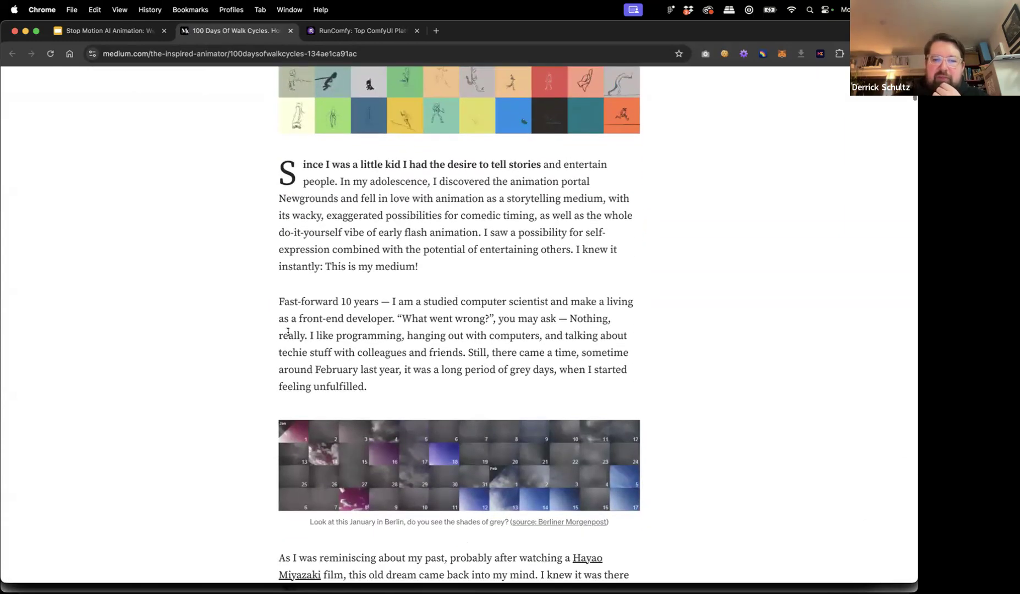
scroll(287, 335, down, 5)
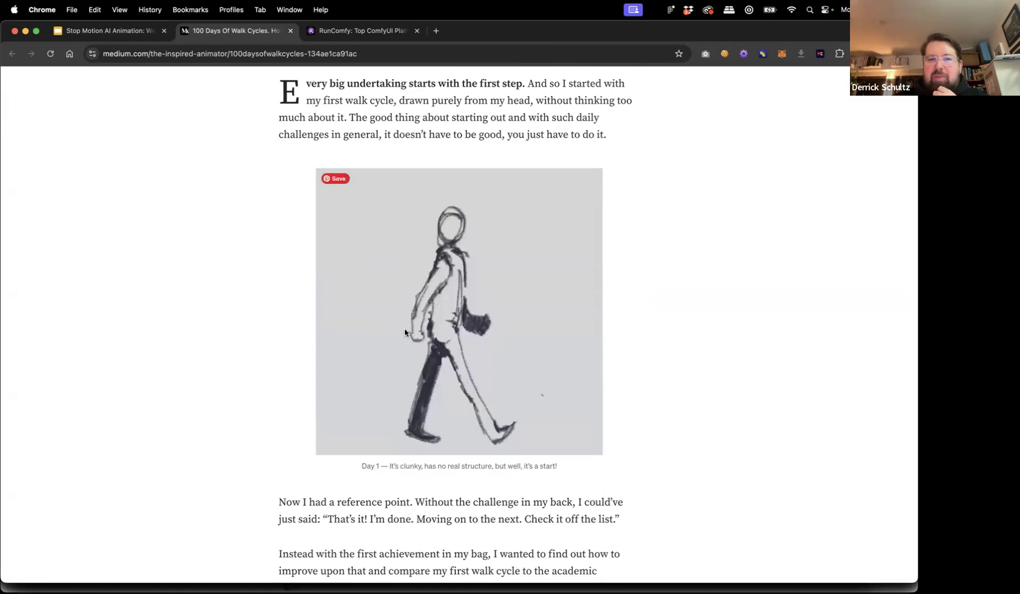
scroll(423, 368, down, 2)
scroll(427, 372, down, 15)
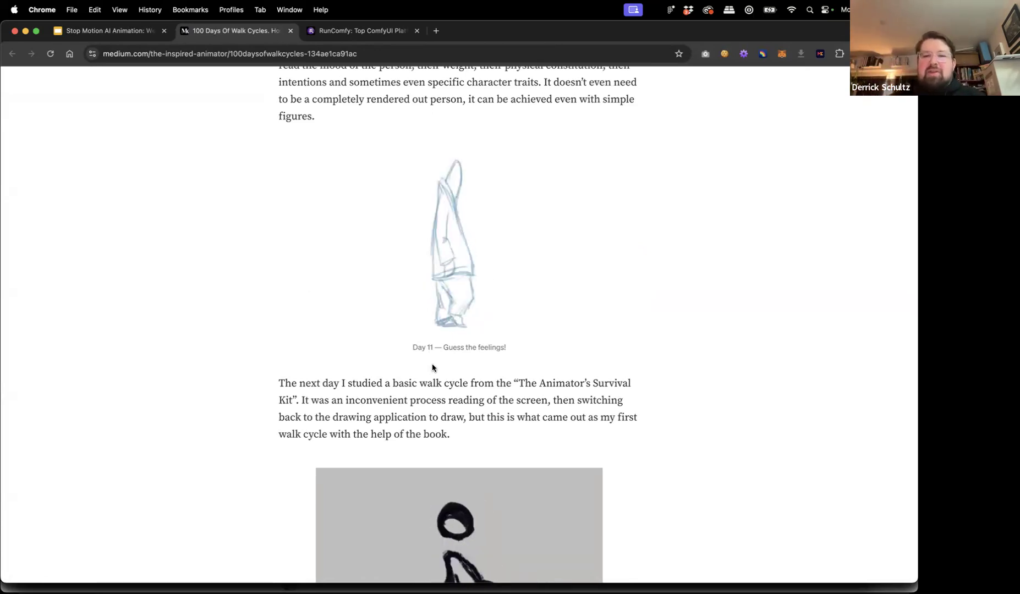
scroll(426, 384, down, 5)
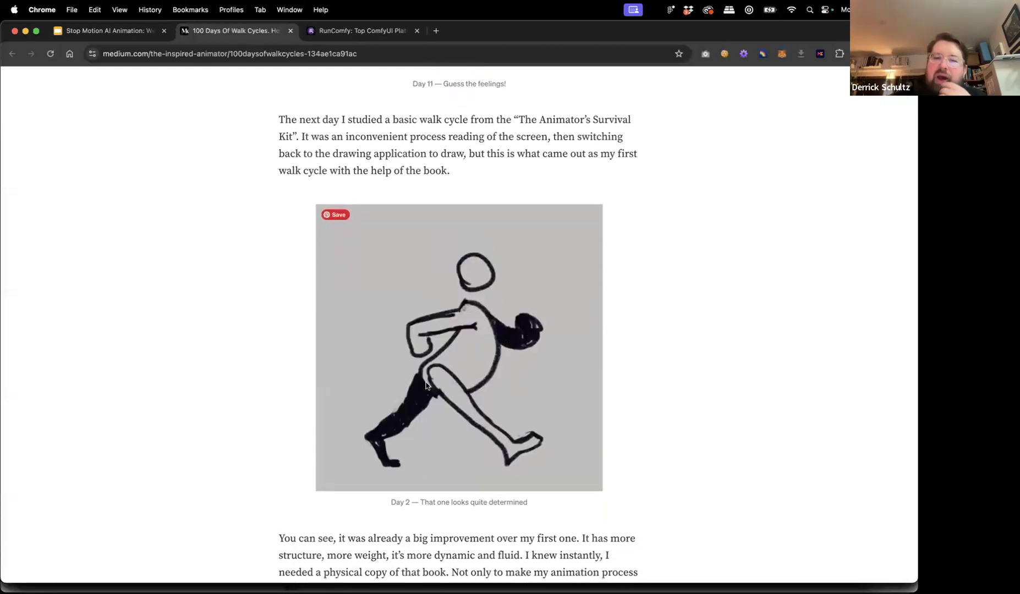
scroll(426, 386, up, 3)
scroll(426, 386, up, 2)
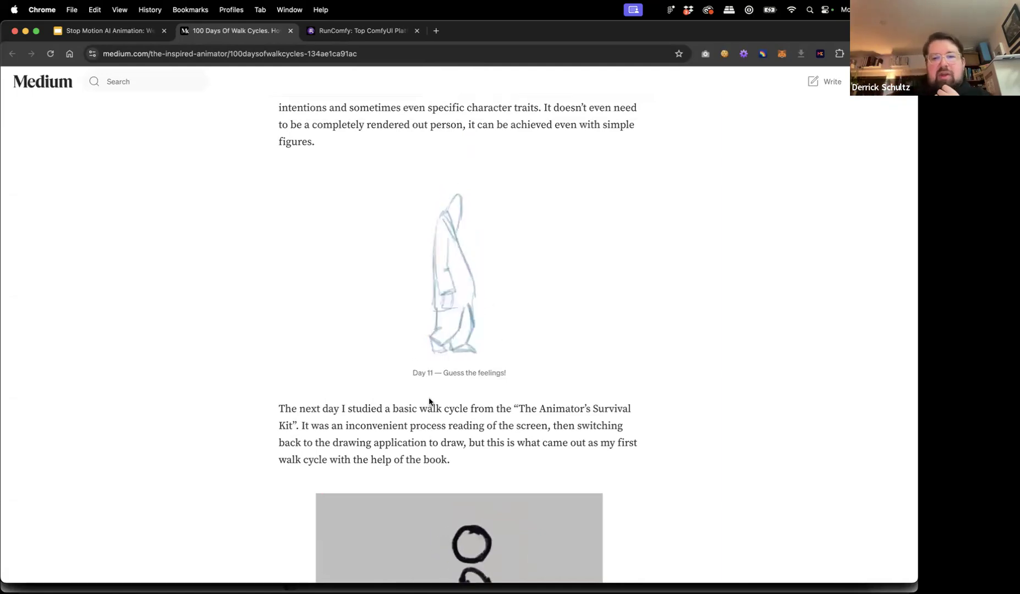
scroll(429, 402, down, 8)
scroll(429, 401, down, 15)
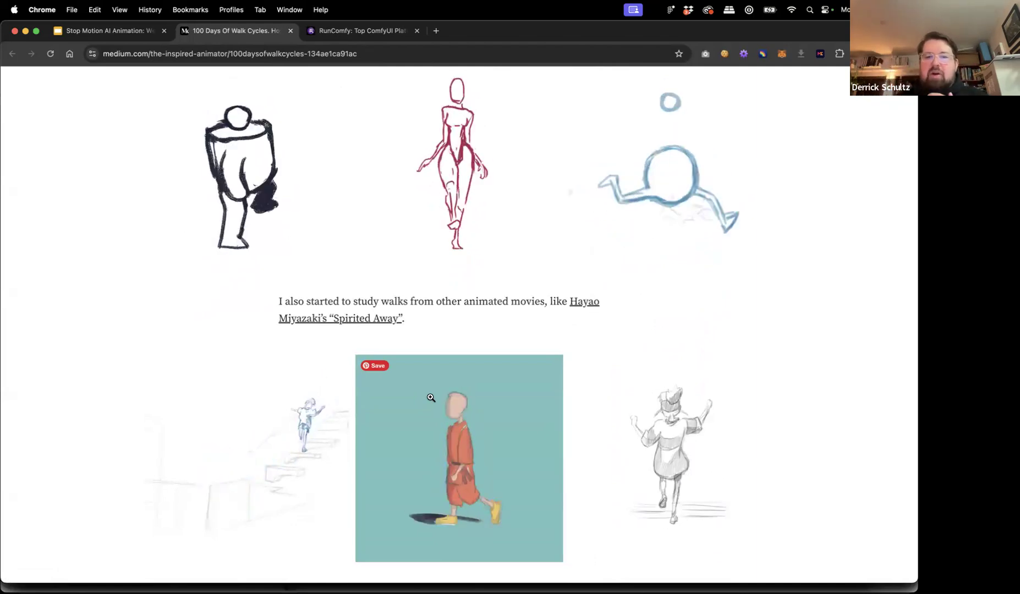
scroll(453, 398, down, 13)
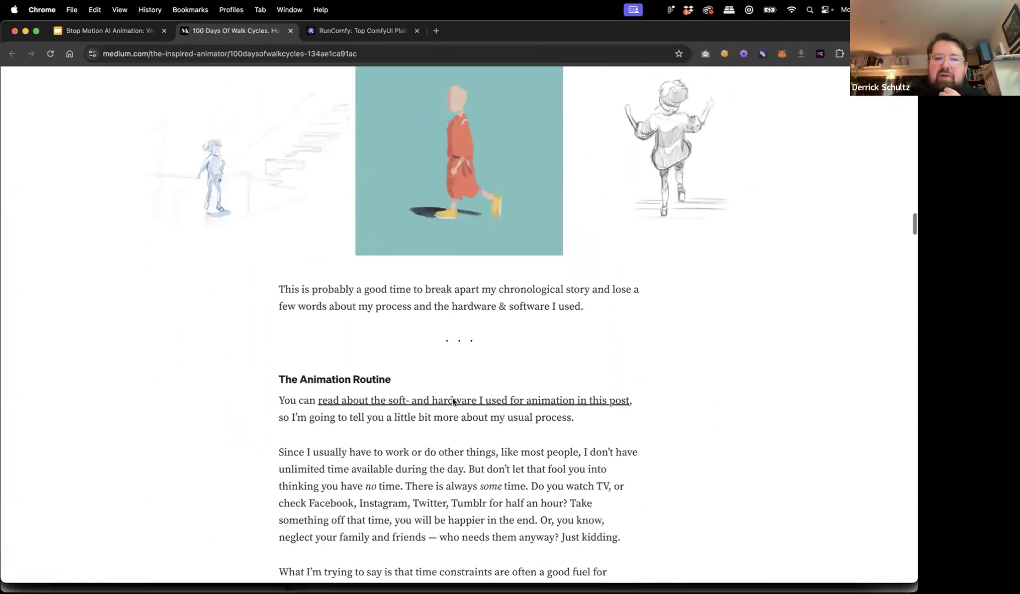
scroll(453, 398, down, 10)
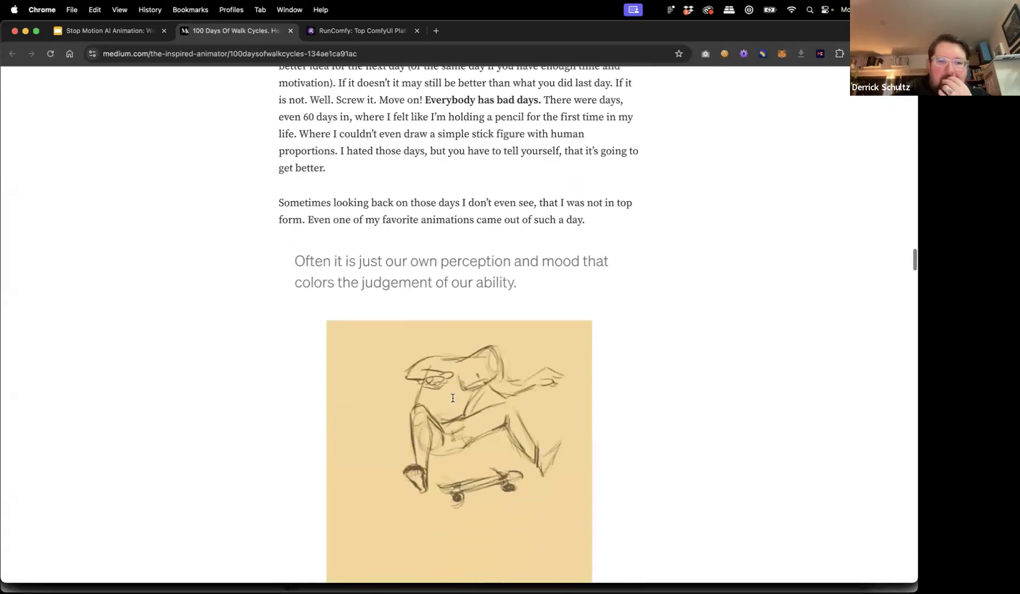
scroll(452, 402, down, 10)
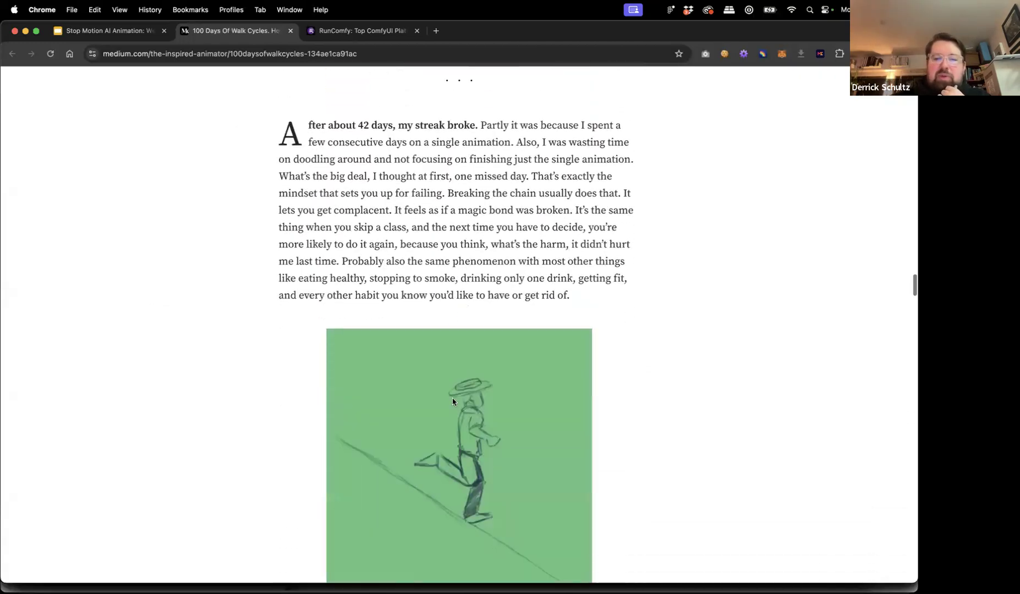
scroll(453, 402, down, 8)
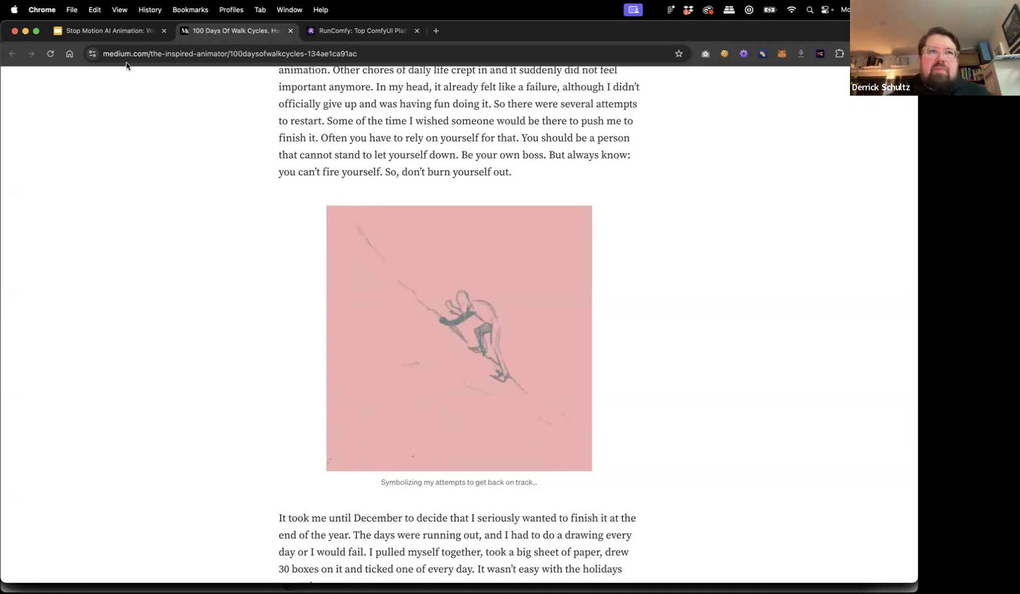
click(115, 31)
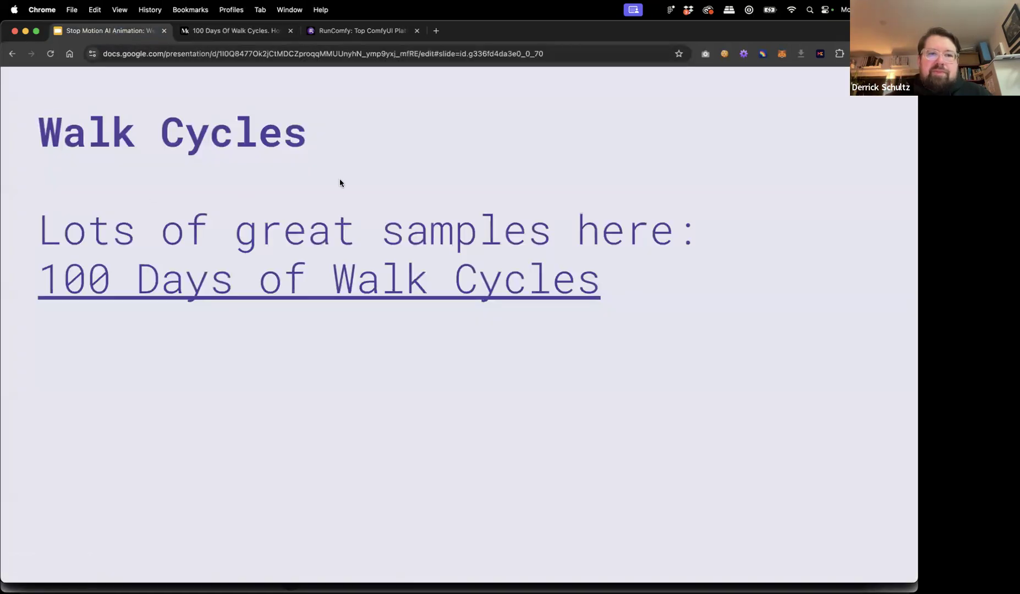
Show the 'Step 0: Find a Walk Cycle' slide, play its walk video, and exit the slideshow.
key(Right)
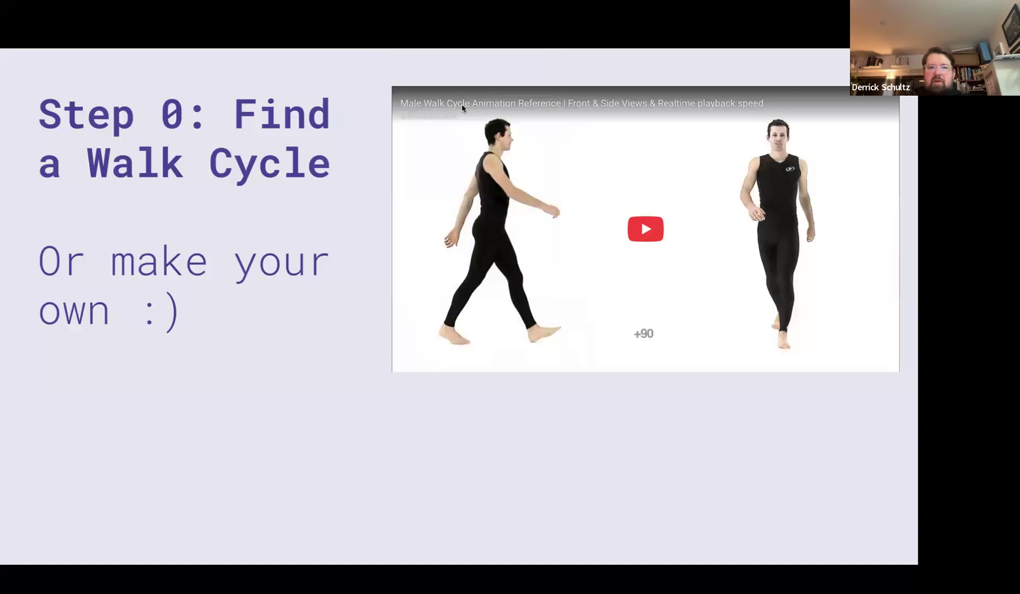
click(646, 229)
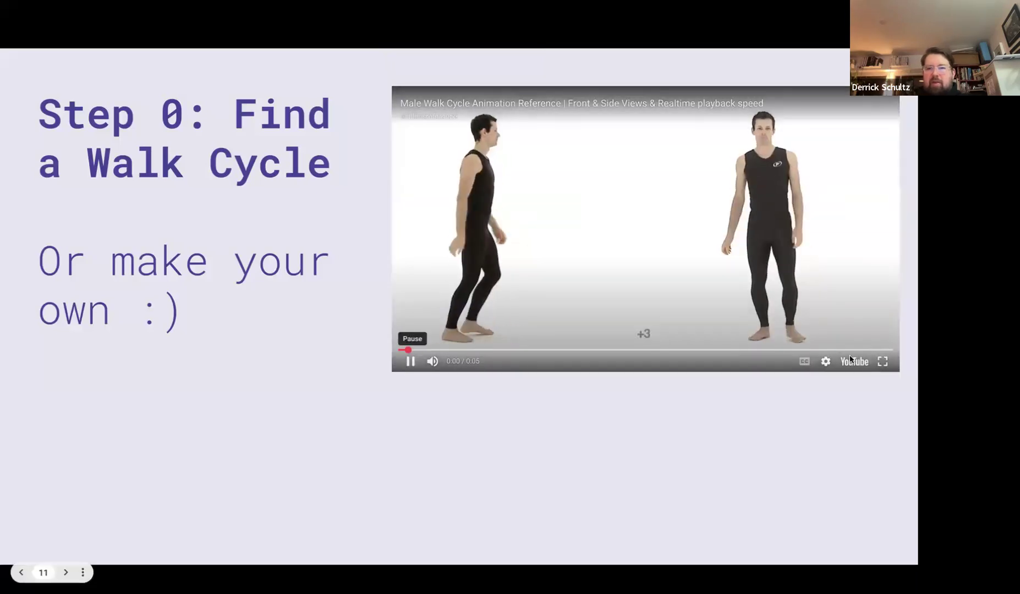
right_click(848, 330)
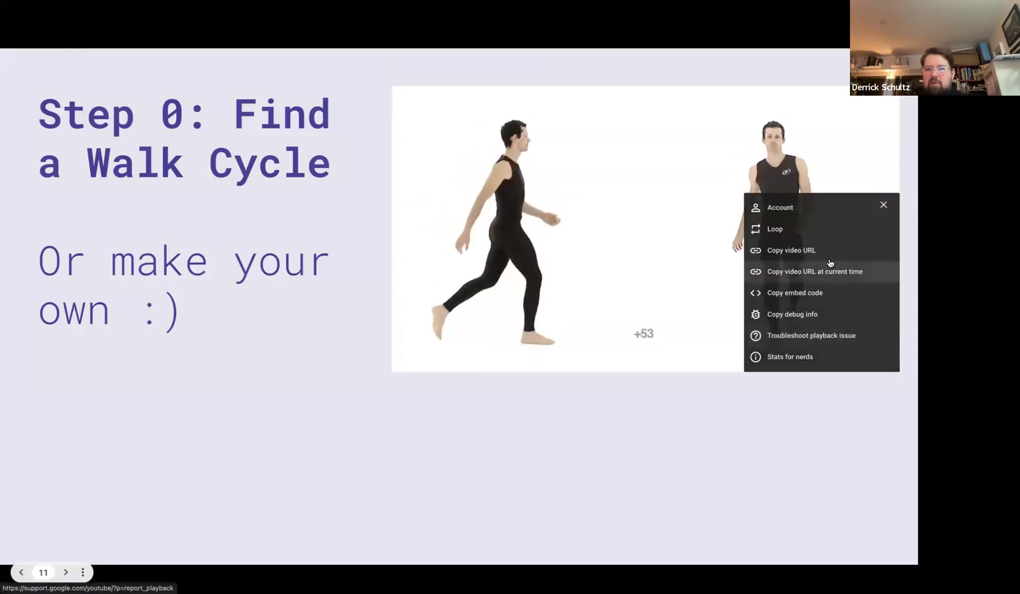
click(792, 252)
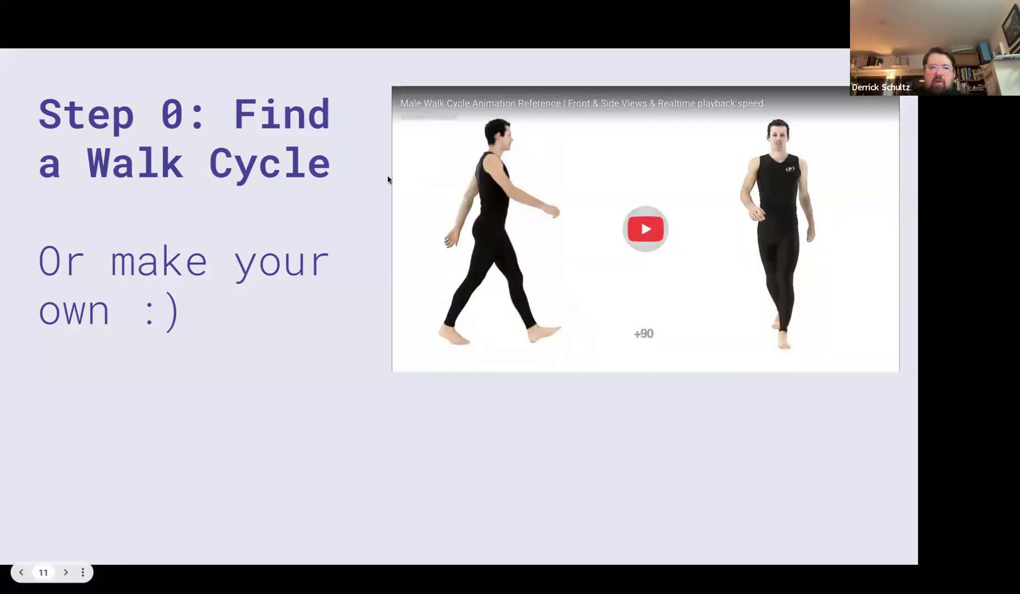
key(Escape)
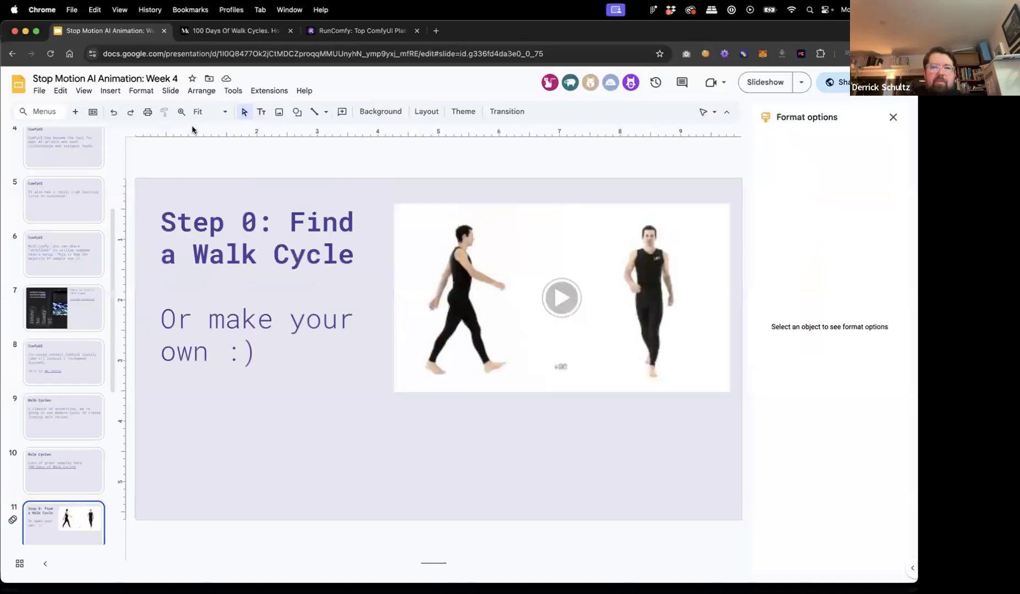
Load the walk-cycle YouTube video in a new tab, removing the stray word from its address.
click(437, 32)
text(youtubeeducation.com/watch?v=GBkJY86tZRE)
key(Return)
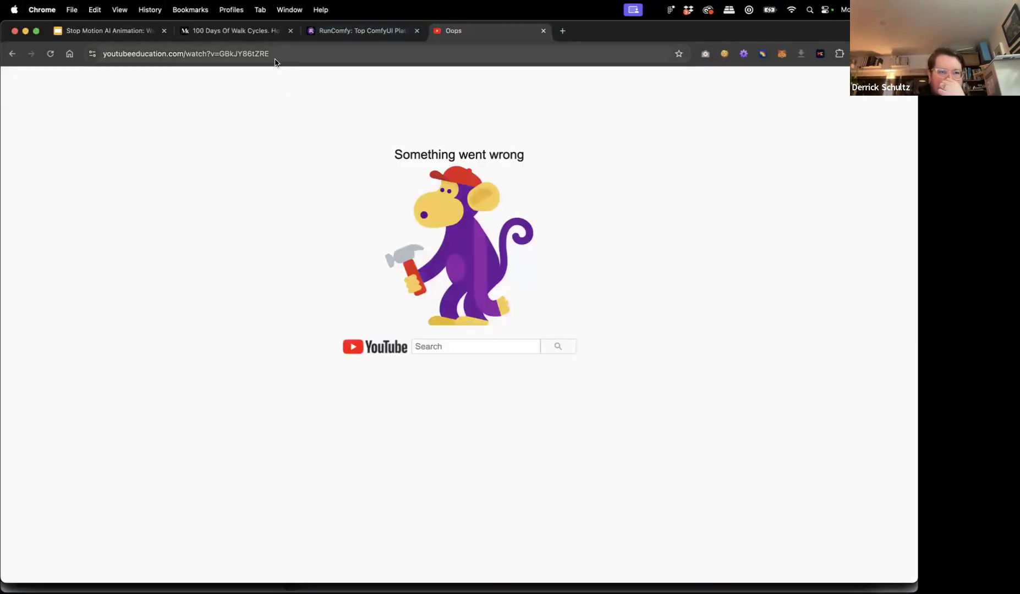
click(164, 54)
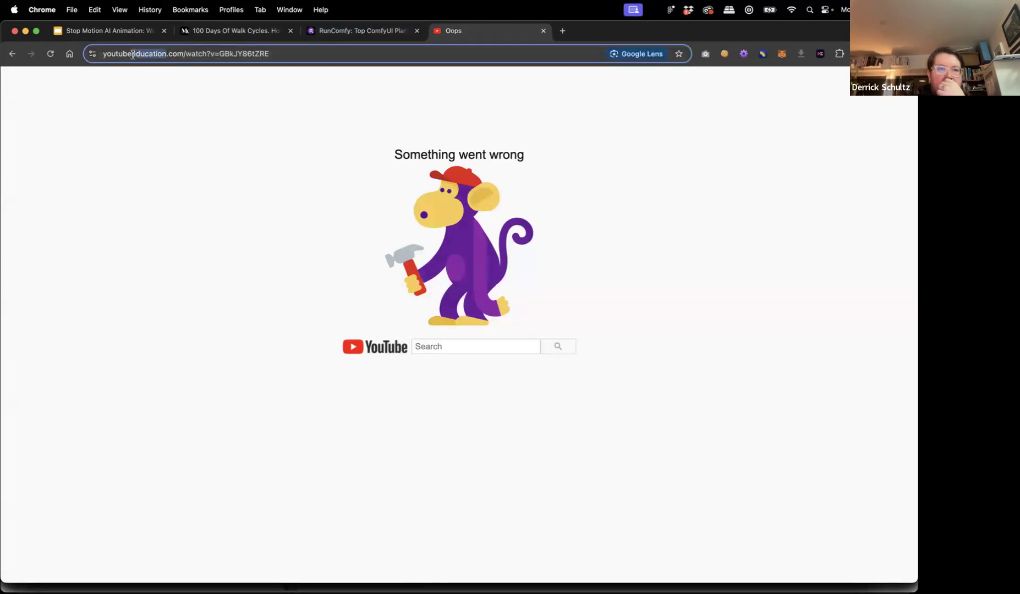
key(BackSpace)
key(Return)
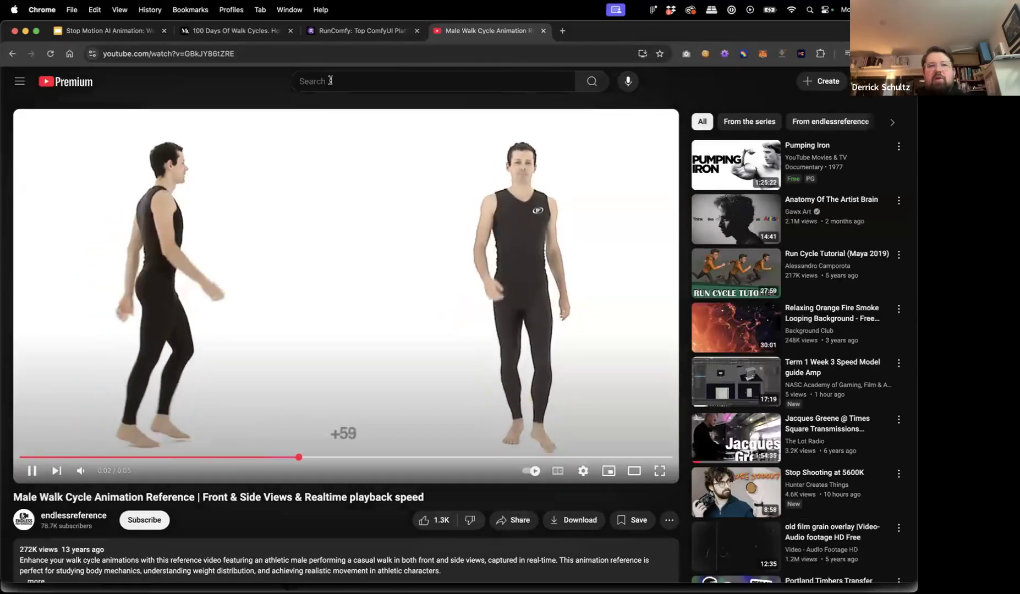
Search YouTube for 'walk cycle reference' and scroll through the results.
click(330, 81)
text(w)
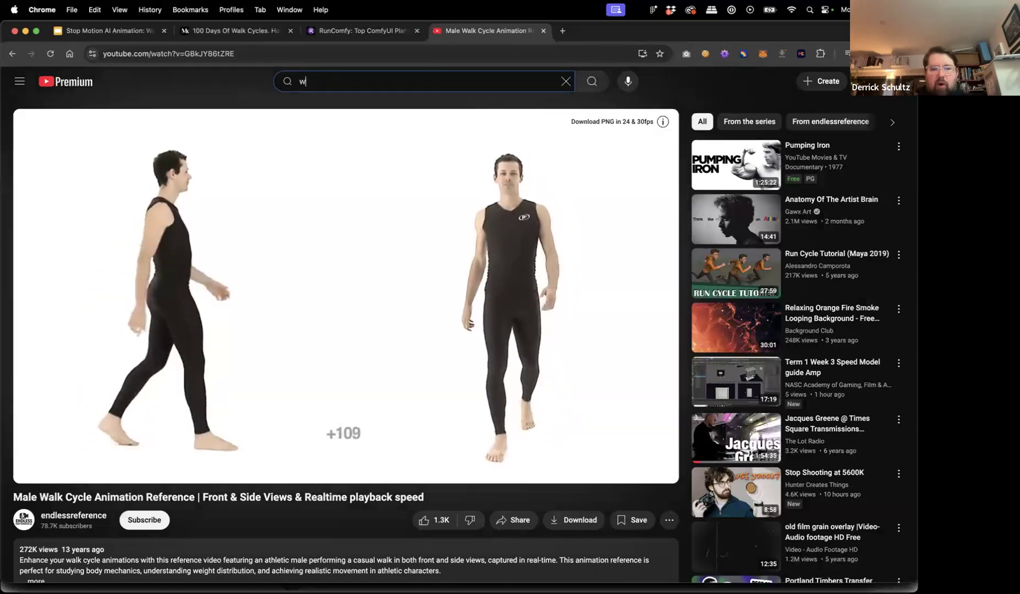
text(alk cycle reference)
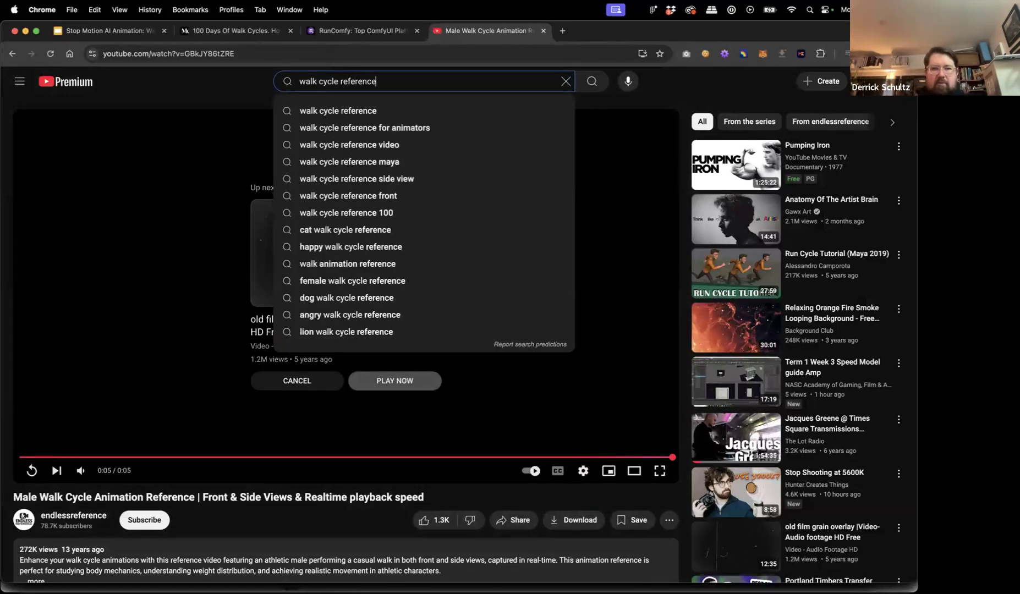
key(Return)
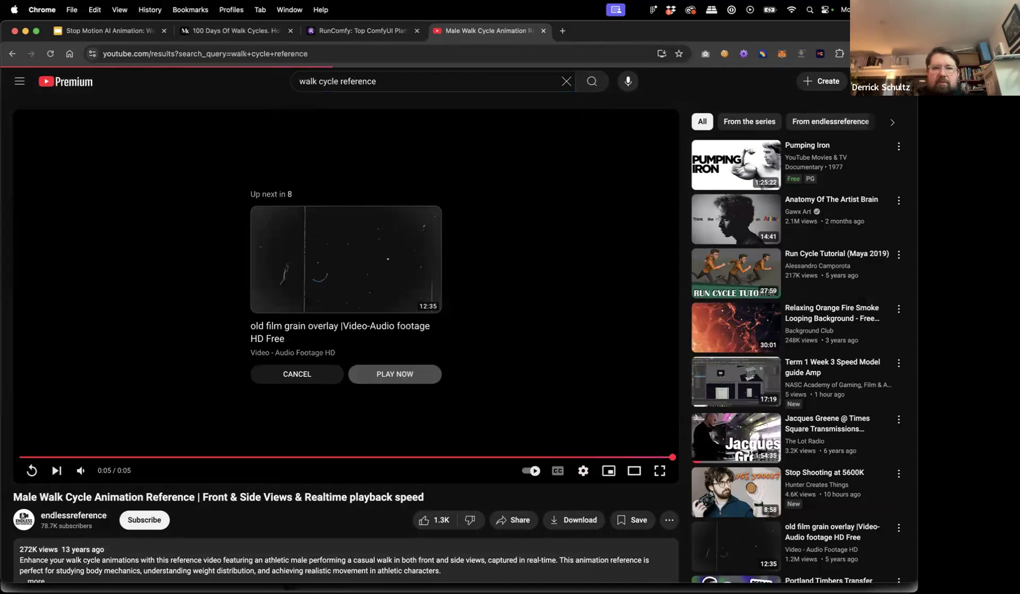
mouse_move(380, 208)
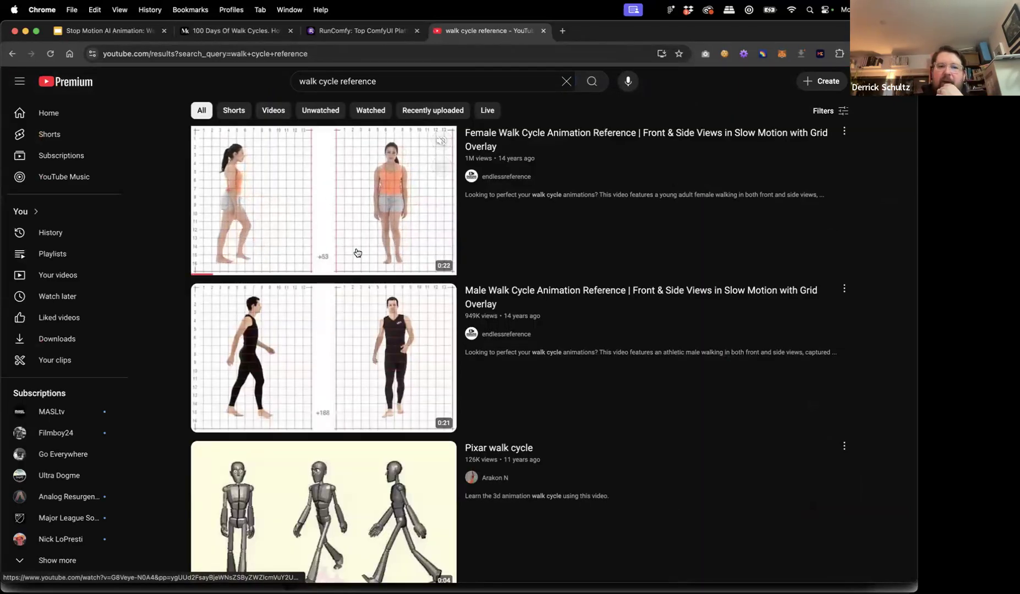
scroll(409, 379, down, 7)
scroll(408, 380, down, 3)
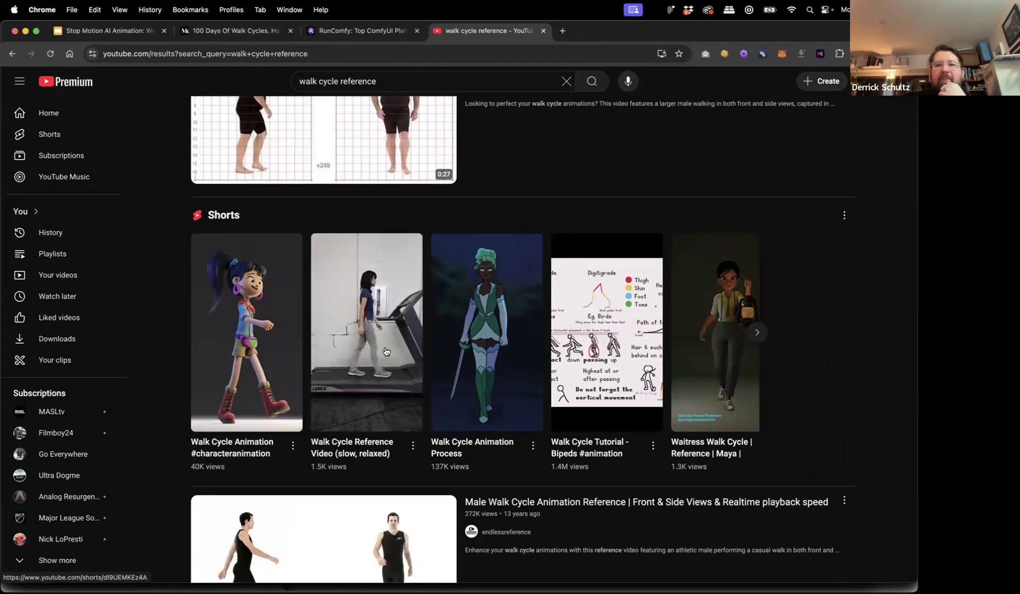
scroll(387, 352, down, 4)
scroll(384, 375, down, 4)
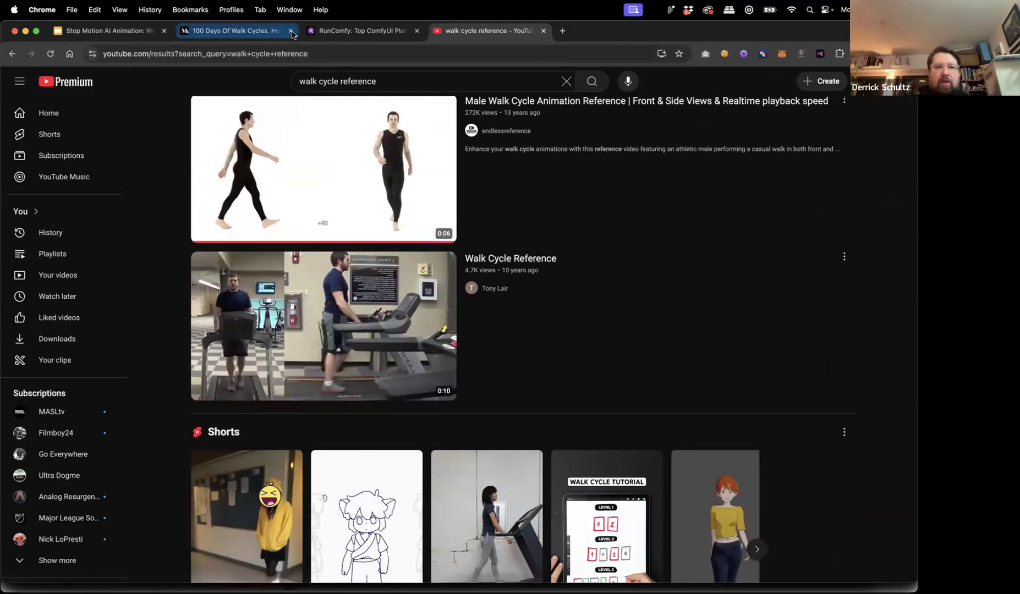
Open Google Drive in a new tab and switch to the other Google account.
click(563, 30)
text(drive)
key(Return)
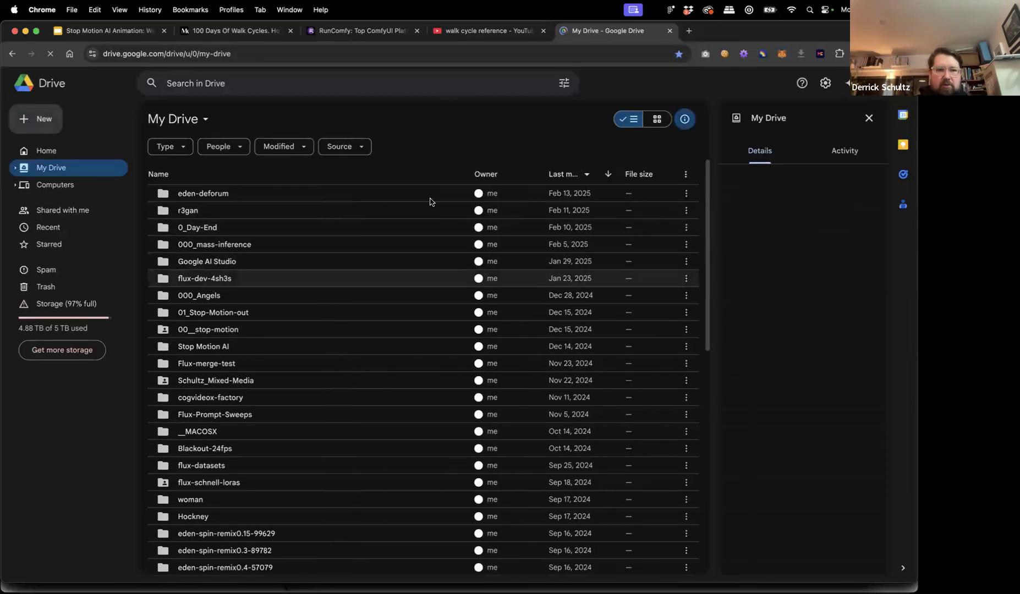
click(897, 83)
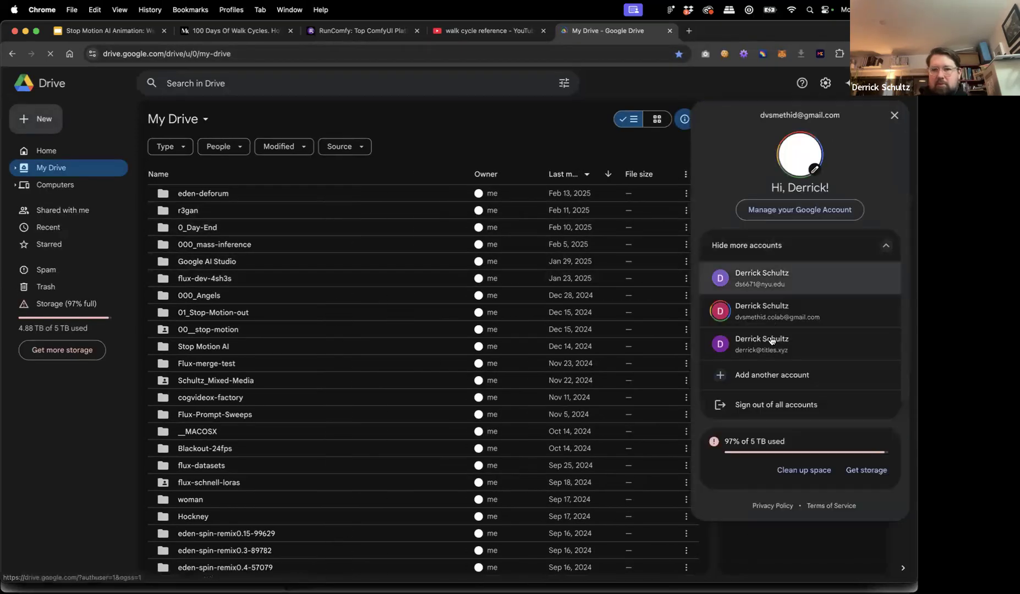
click(771, 284)
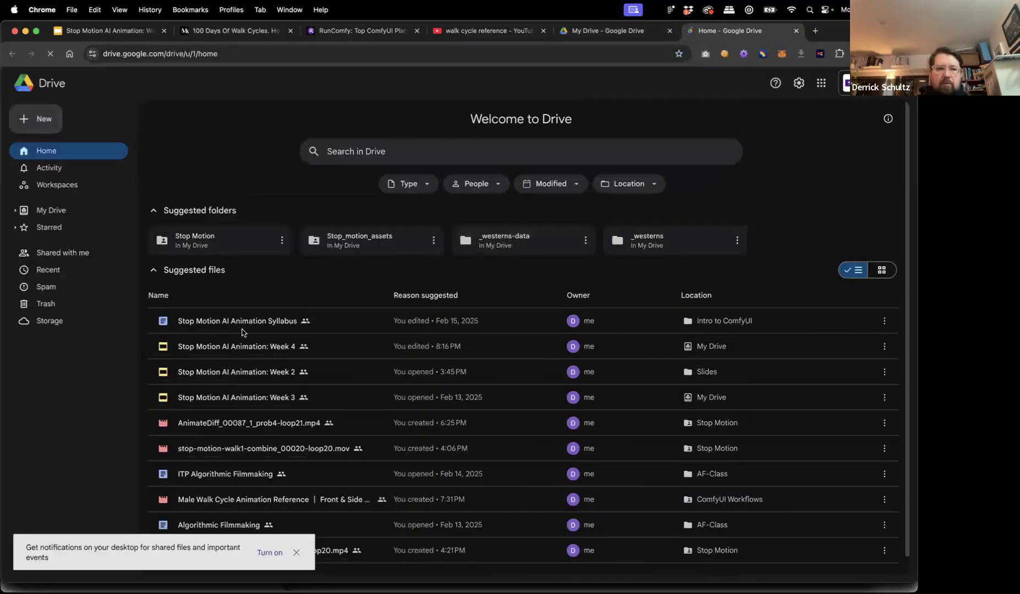
Navigate to My Drive › Stop Motion › ComfyUI Workflows.
click(50, 211)
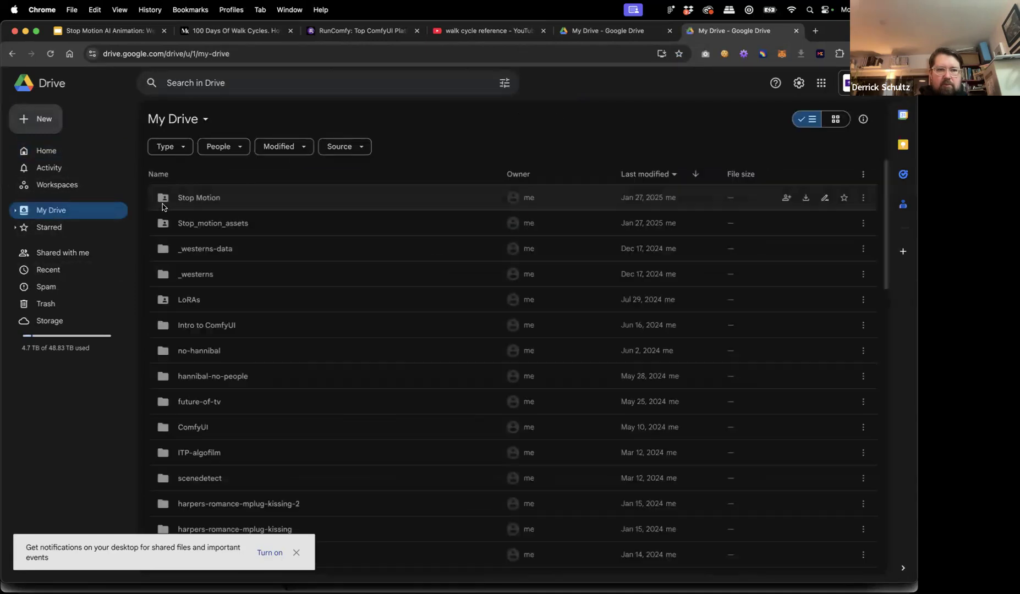
mouse_move(176, 201)
double_click(208, 202)
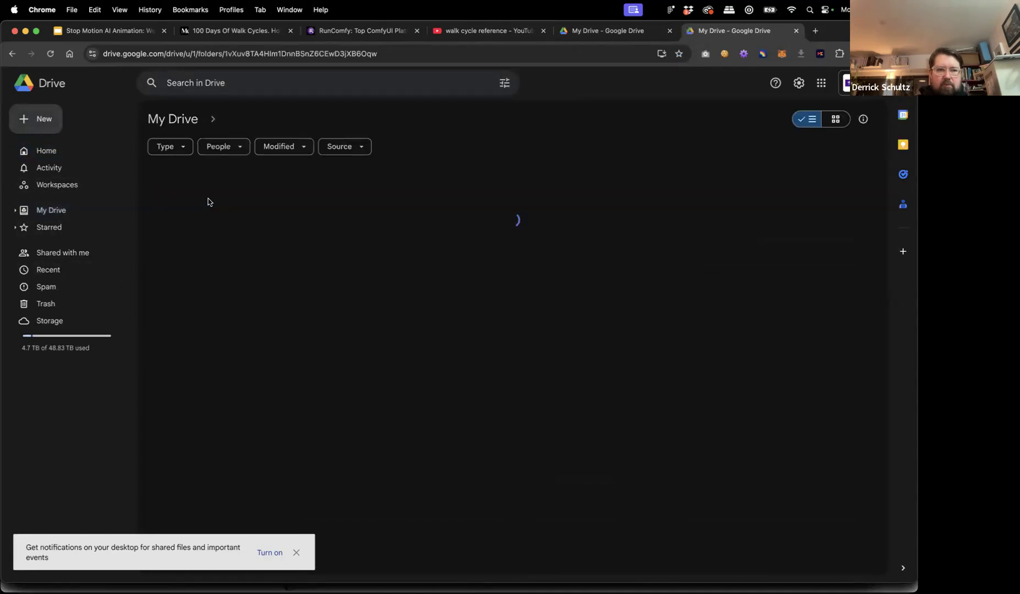
scroll(244, 306, down, 1)
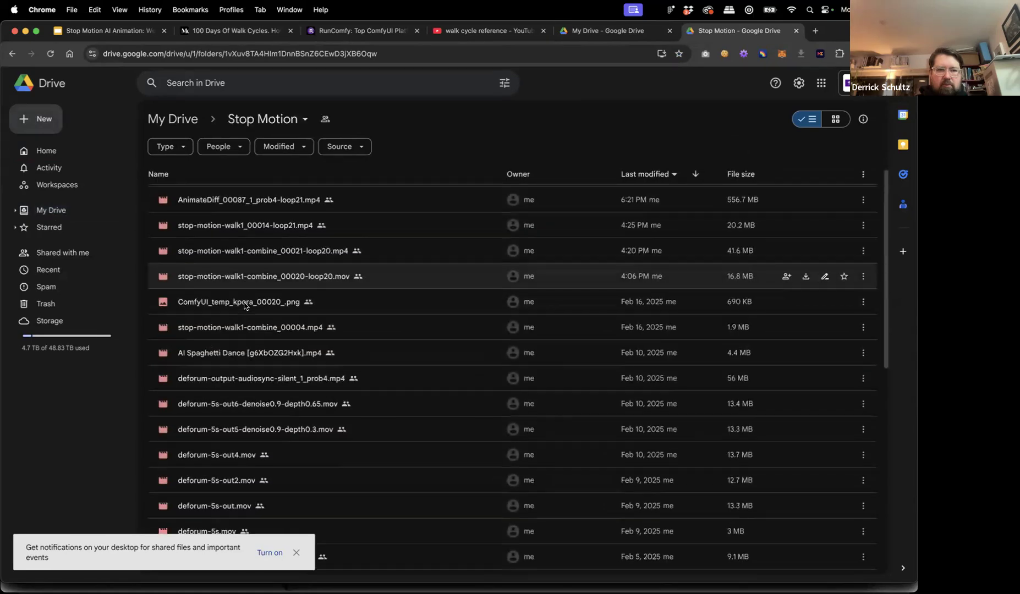
scroll(244, 305, up, 1)
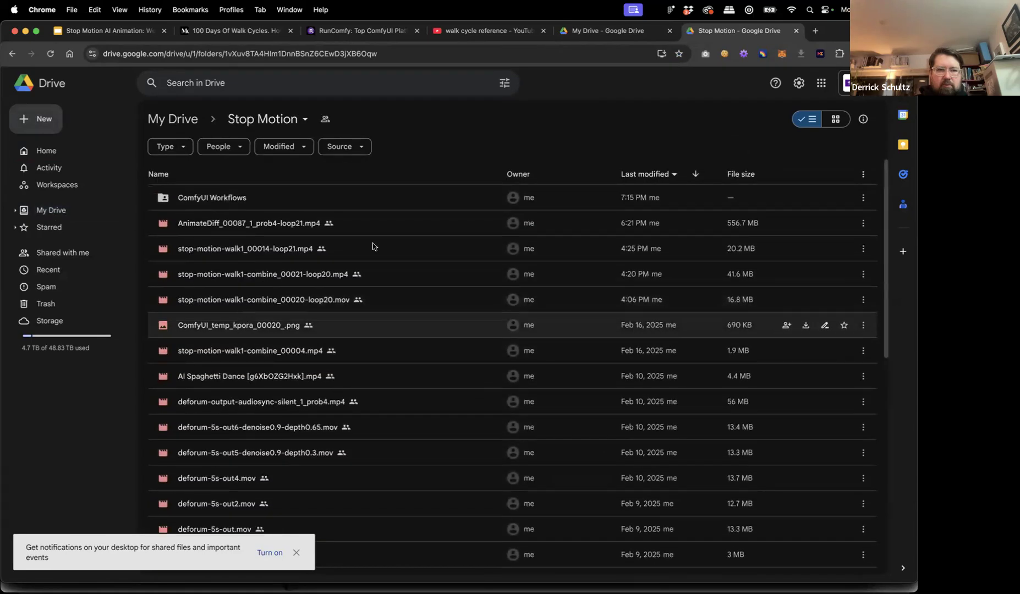
double_click(311, 199)
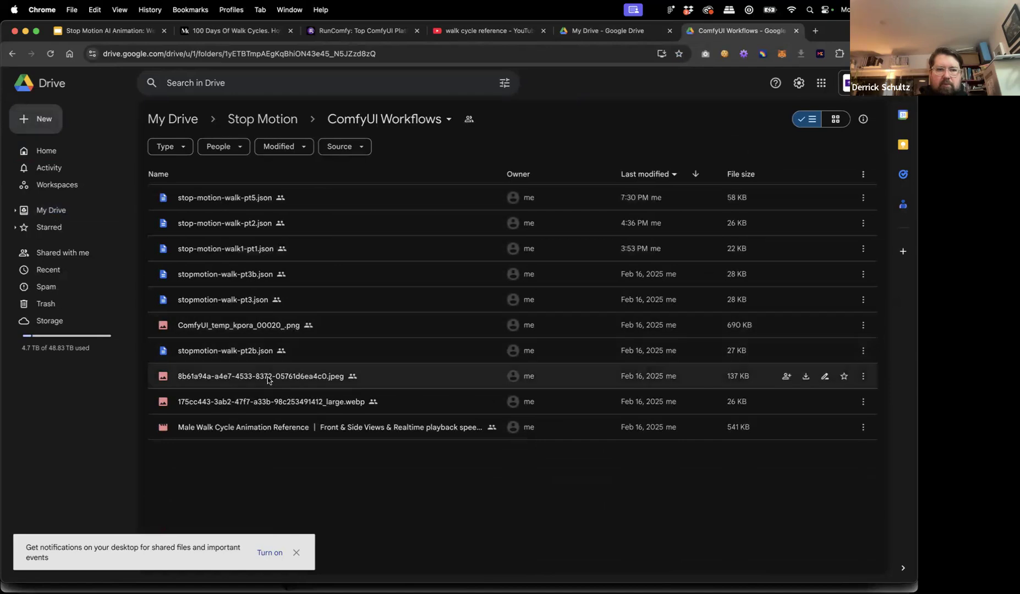
Copy a share link for the Male Walk Cycle Animation Reference video.
click(337, 427)
right_click(336, 427)
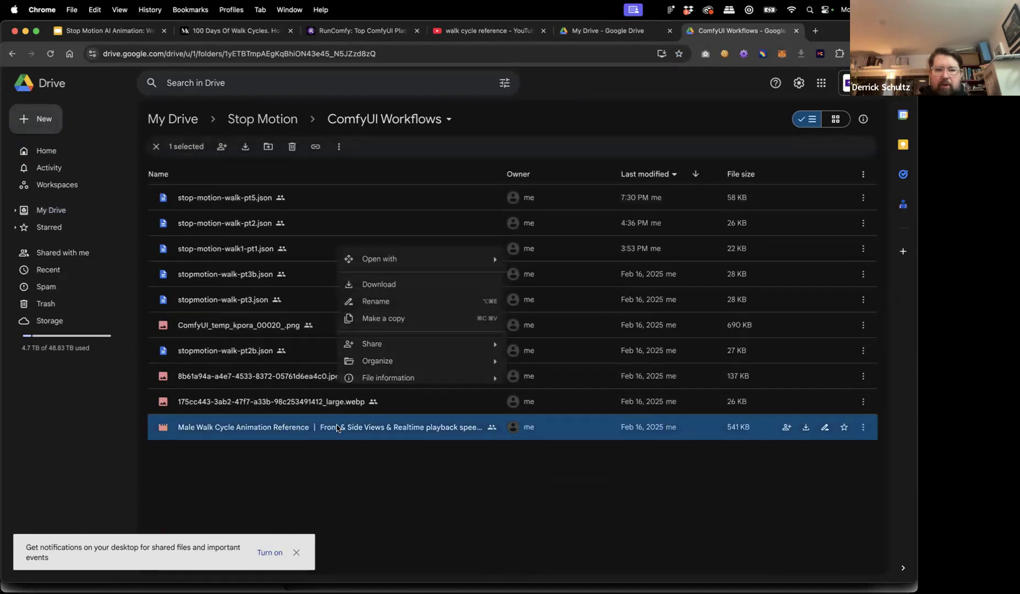
mouse_move(385, 345)
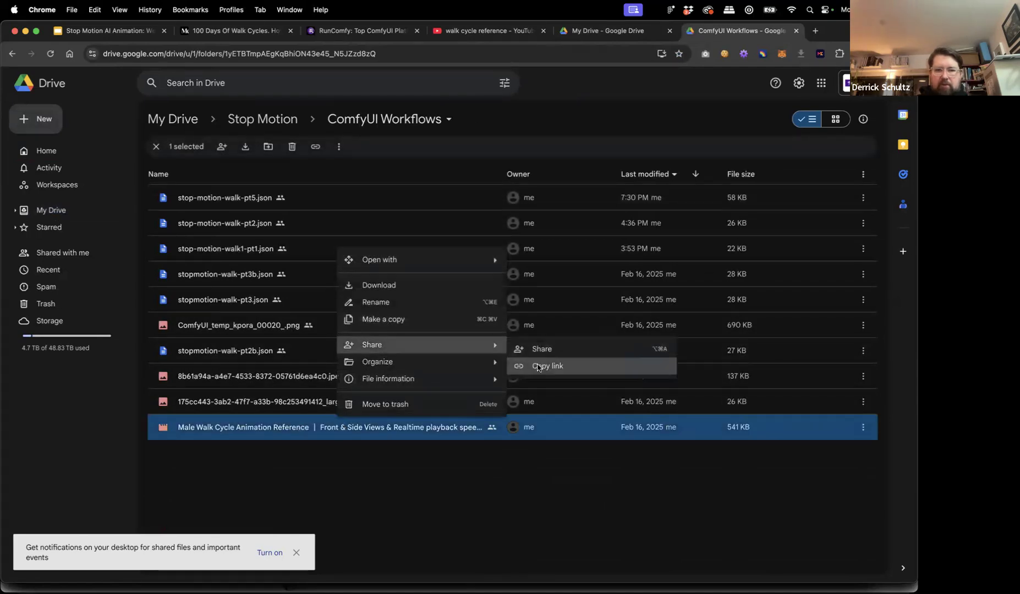
click(537, 366)
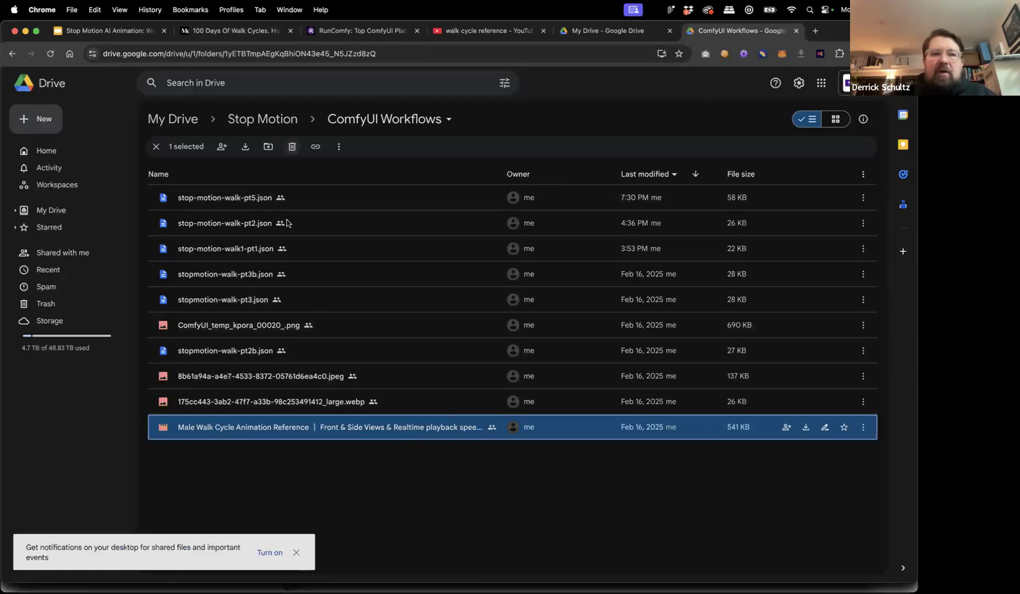
Preview the Male Walk Cycle Animation Reference video and replay its full 6 seconds from 0:00.
double_click(335, 428)
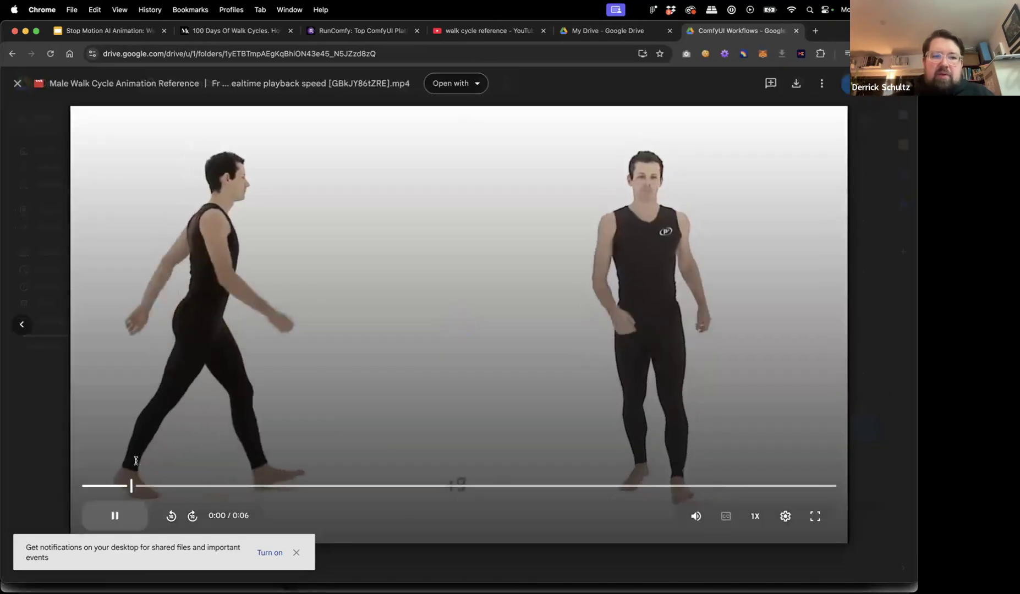
drag(96, 485, 78, 487)
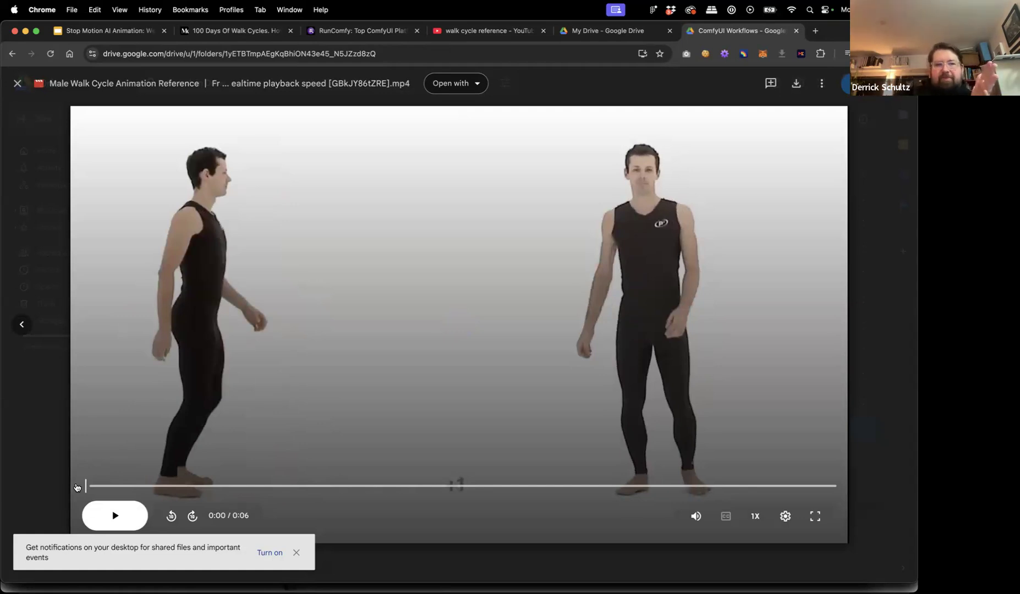
drag(77, 487, 76, 487)
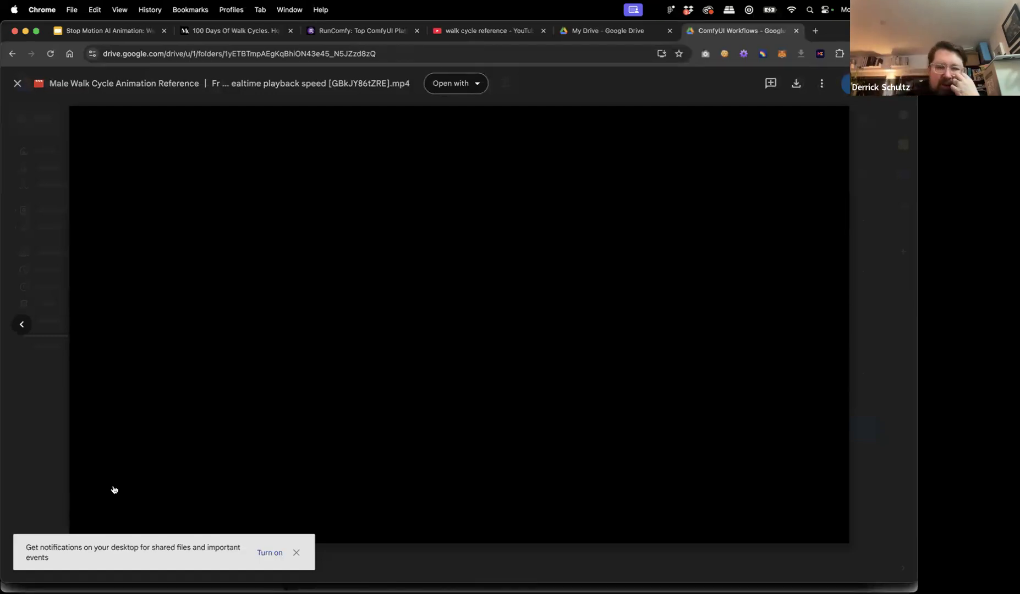
mouse_move(165, 487)
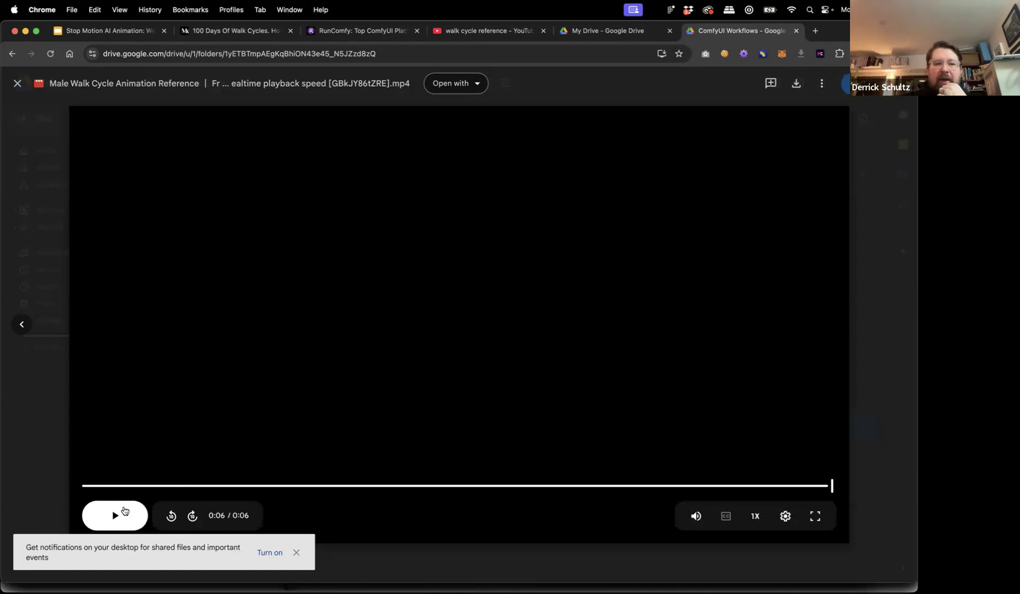
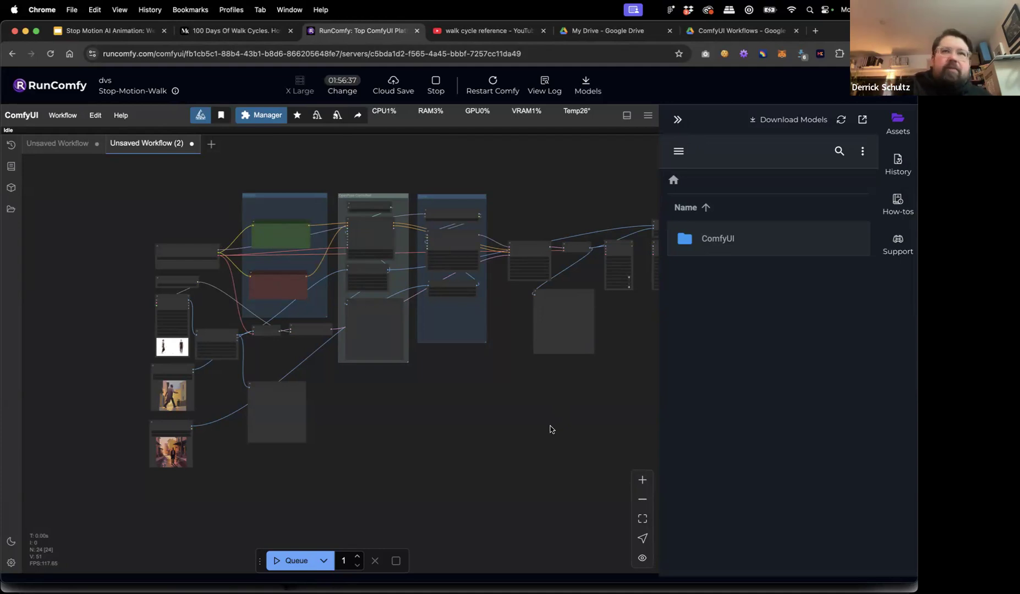
Close the walk-cycle video preview and copy a share link for stop-motion-walk1-pt1.json.
drag(568, 404, 512, 406)
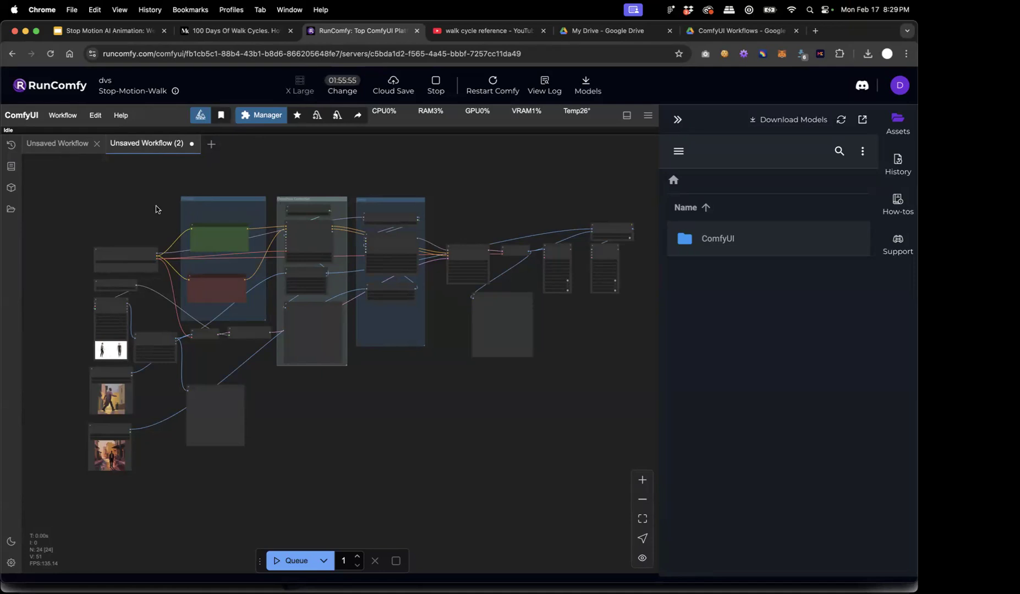
scroll(220, 264, up, 10)
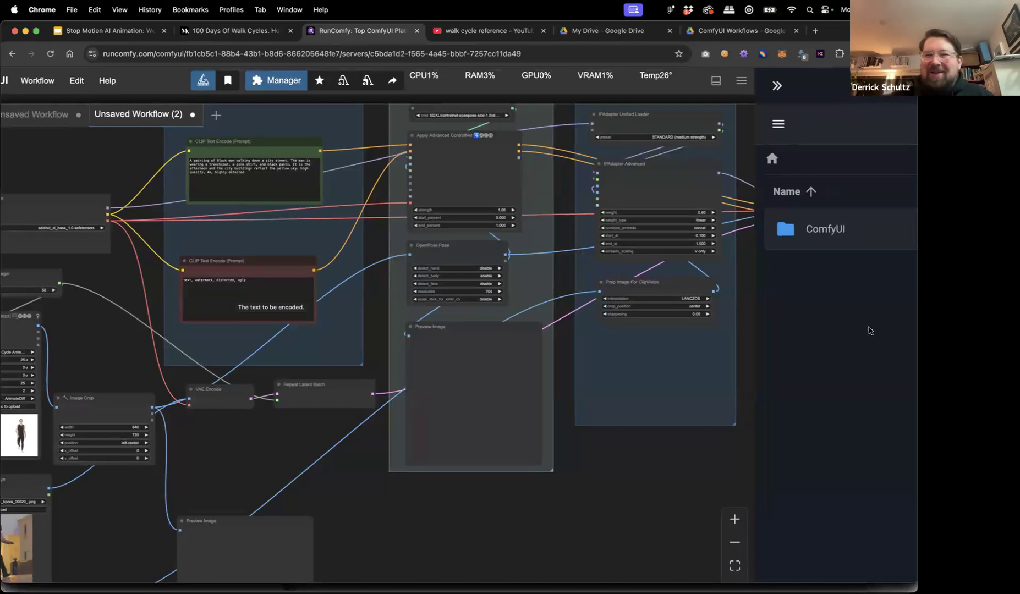
scroll(869, 328, down, 3)
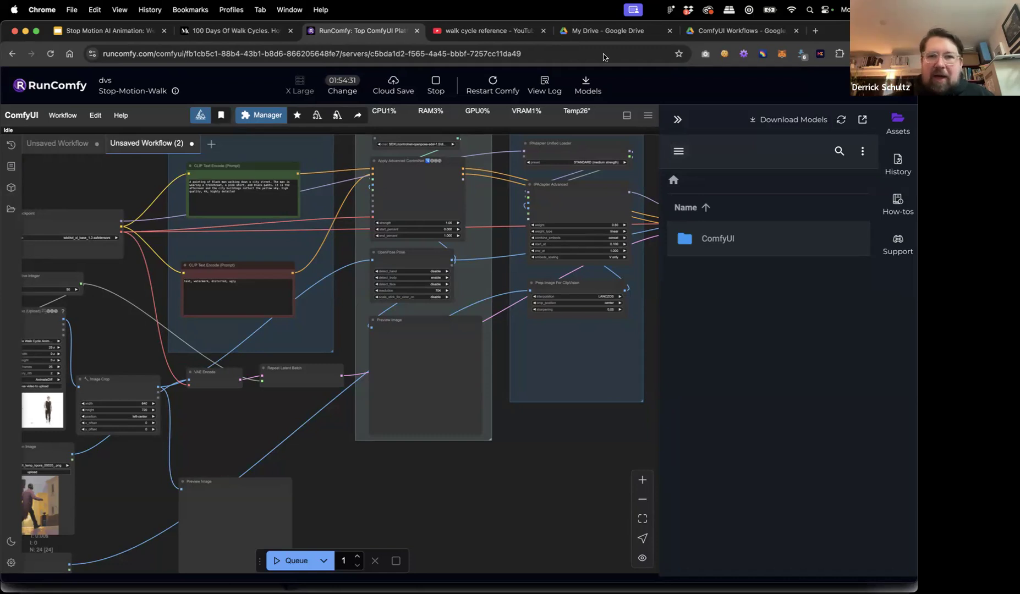
click(734, 32)
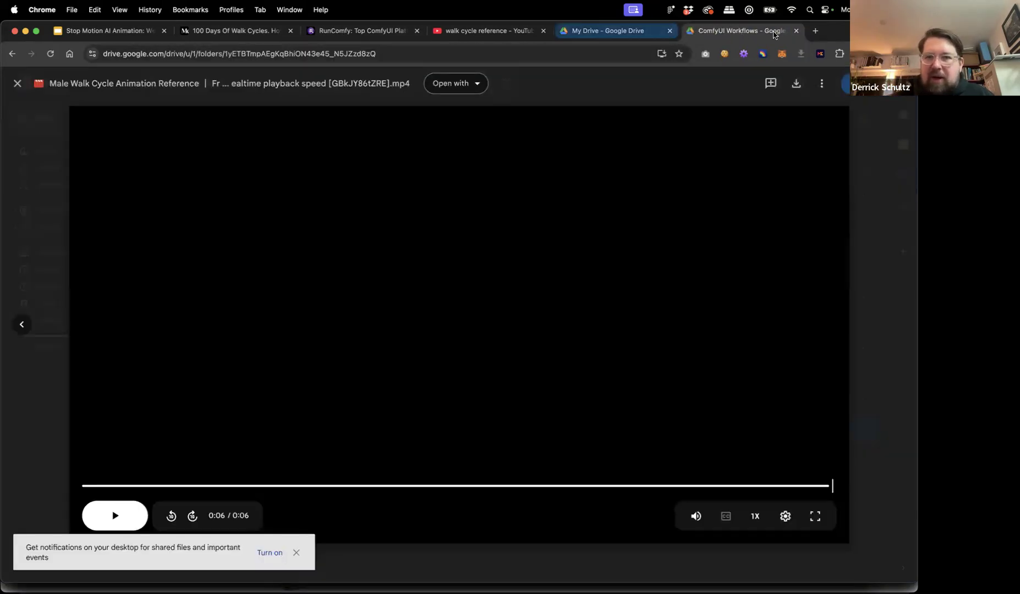
click(44, 183)
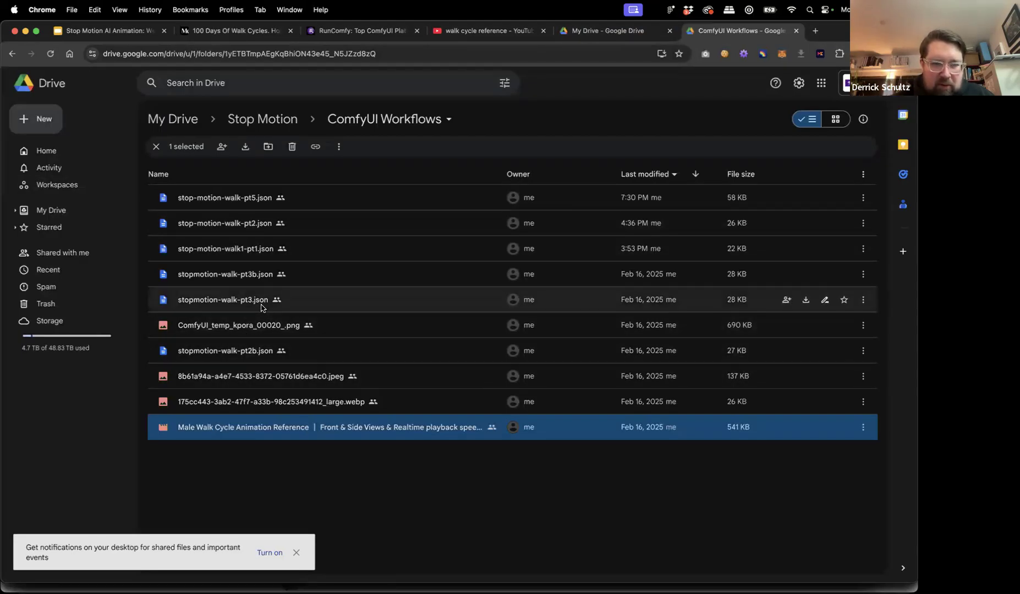
click(252, 249)
right_click(252, 249)
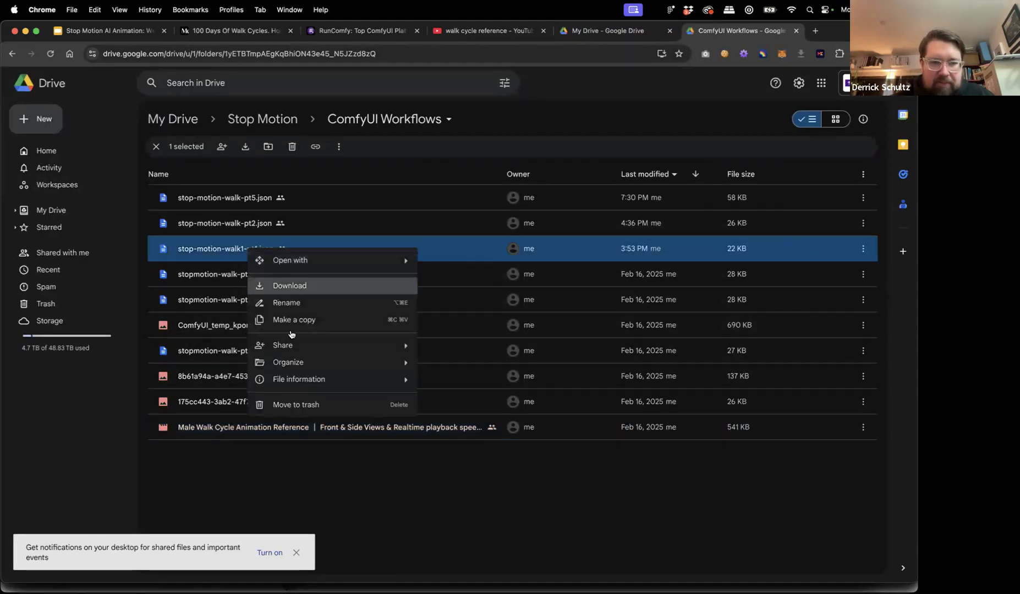
mouse_move(385, 346)
click(439, 367)
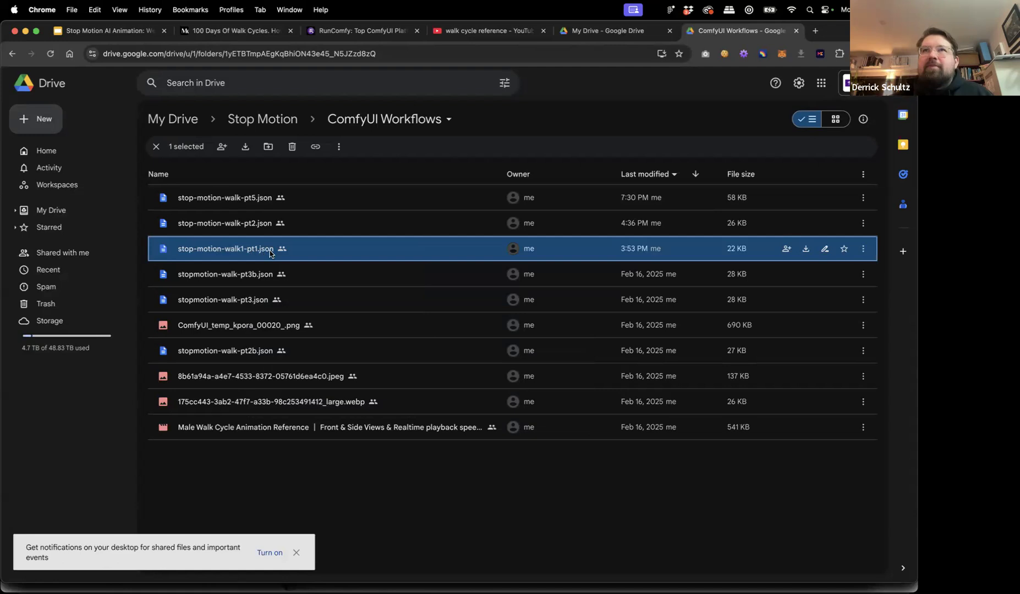
click(356, 33)
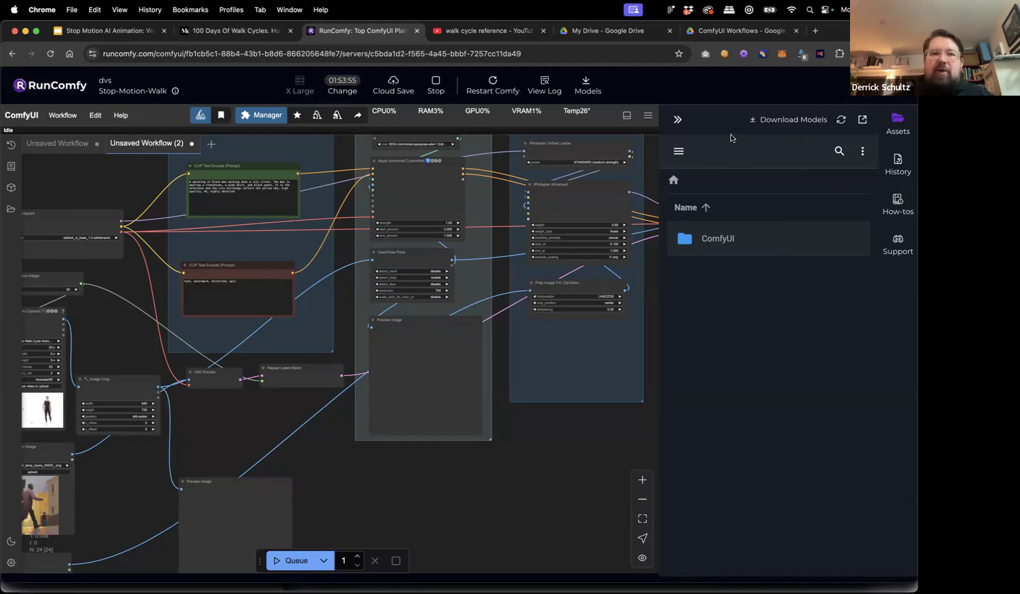
Collapse the Assets panel so the whole graph fits, then bring up Finder's Desktop.
click(678, 120)
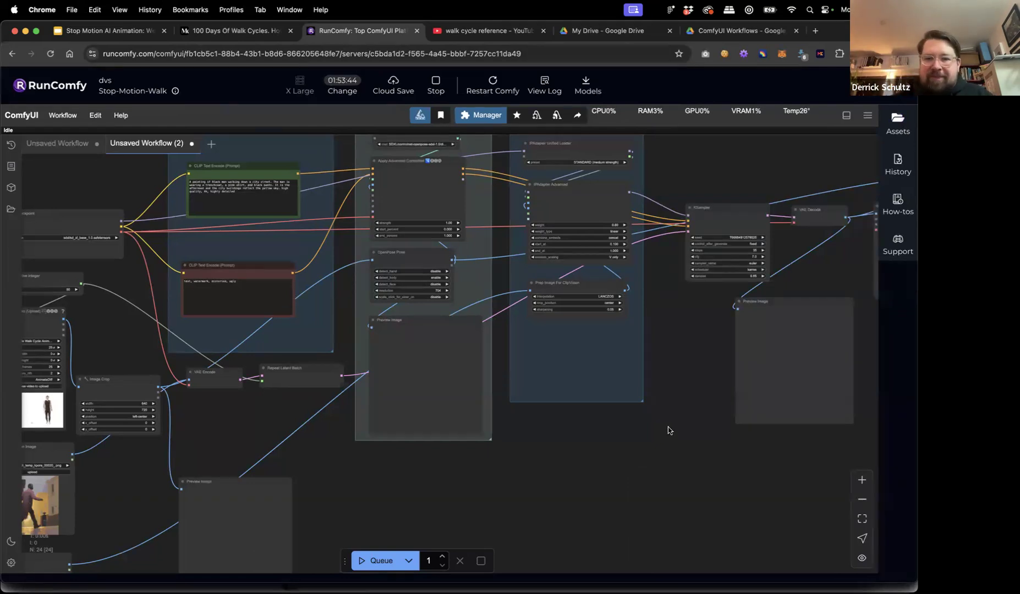
scroll(640, 435, down, 3)
drag(640, 432, 586, 408)
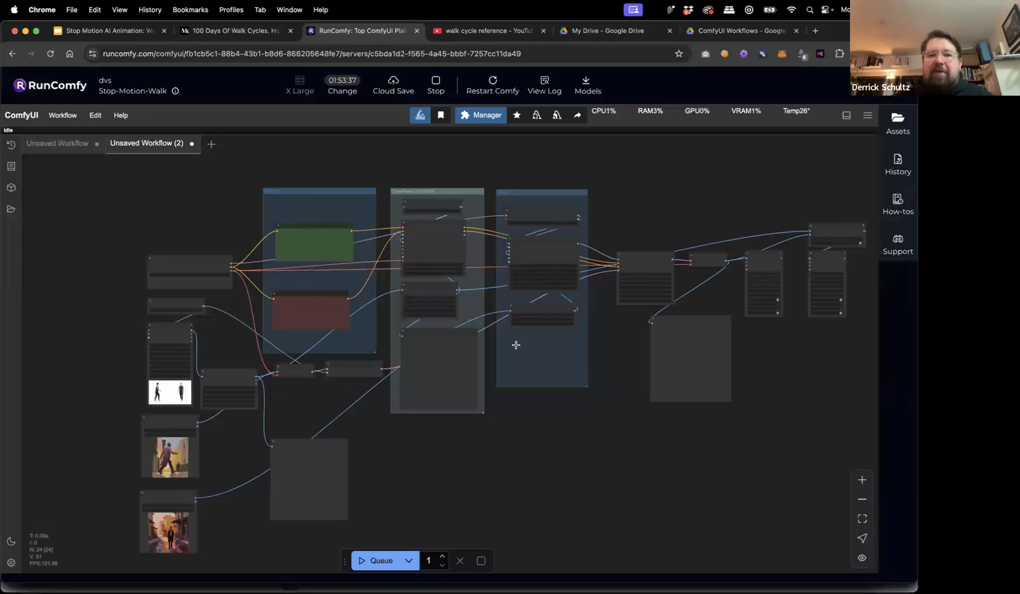
key(super+Tab)
scroll(305, 286, up, 2)
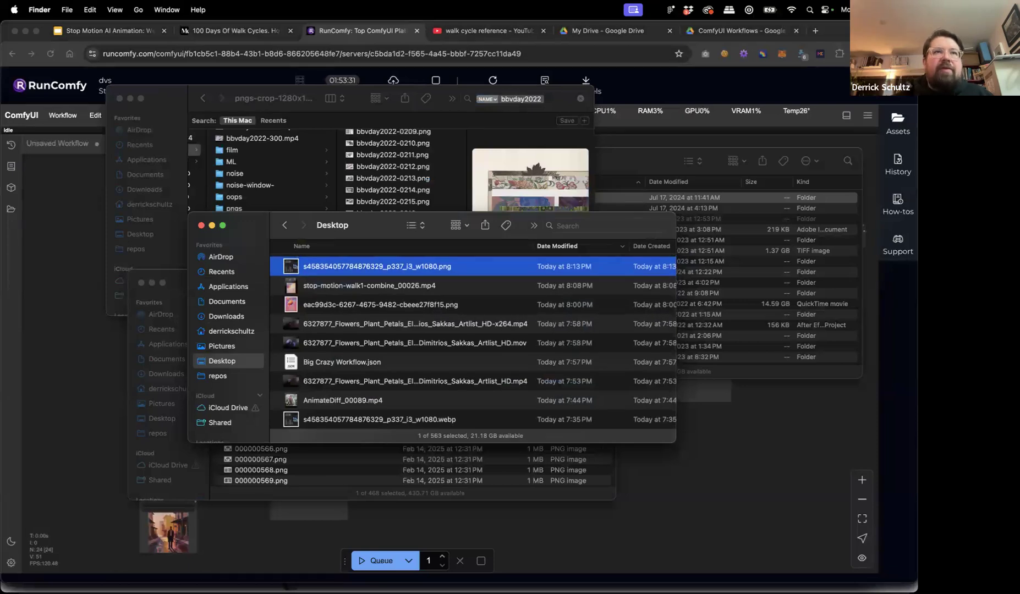
Open the copied stop-motion-walk1-pt1.json link and download the file to the Desktop.
click(713, 33)
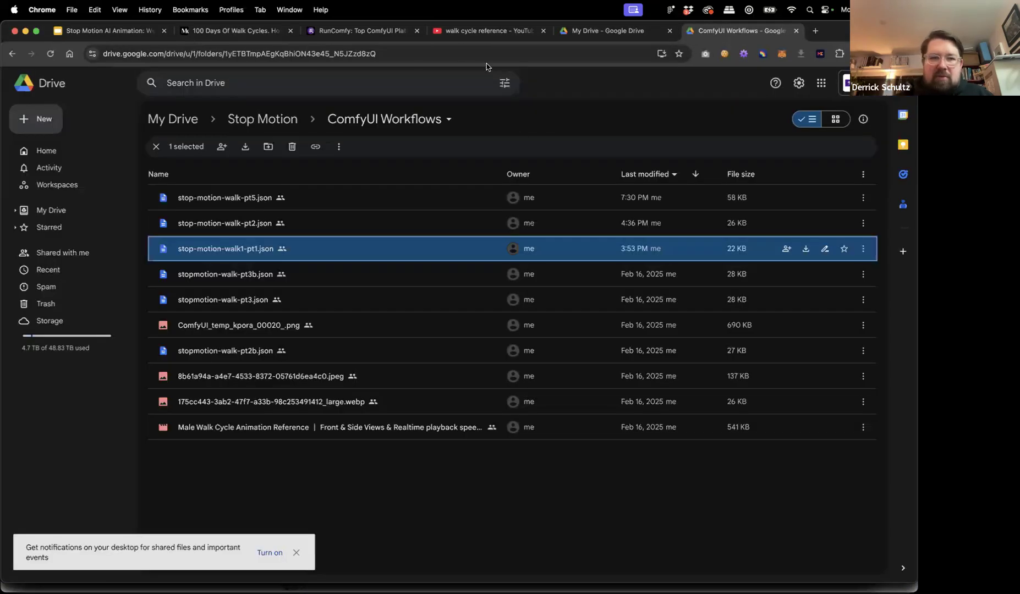
click(466, 52)
key(super+v)
key(Return)
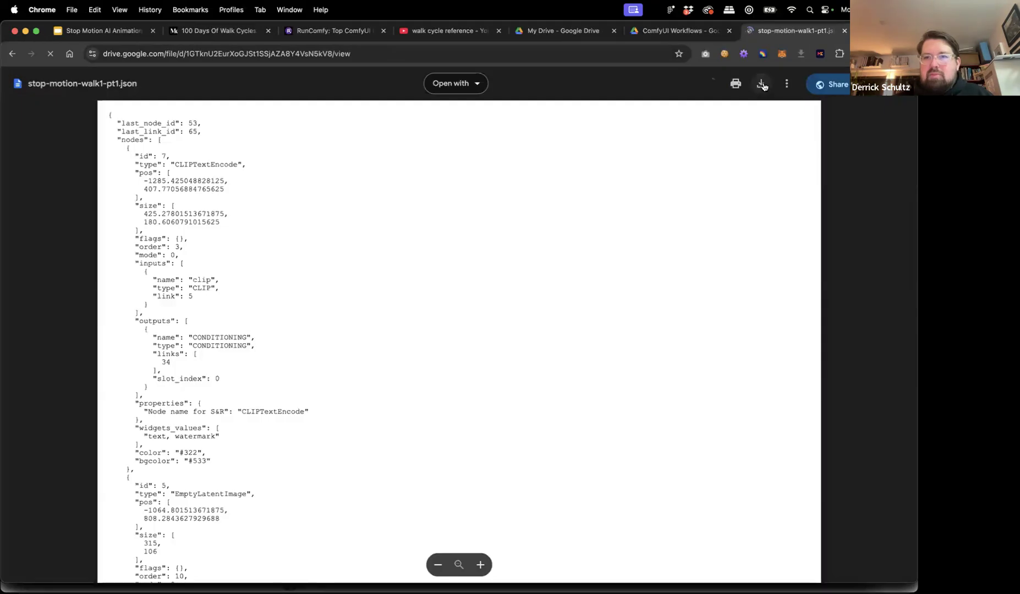
click(761, 83)
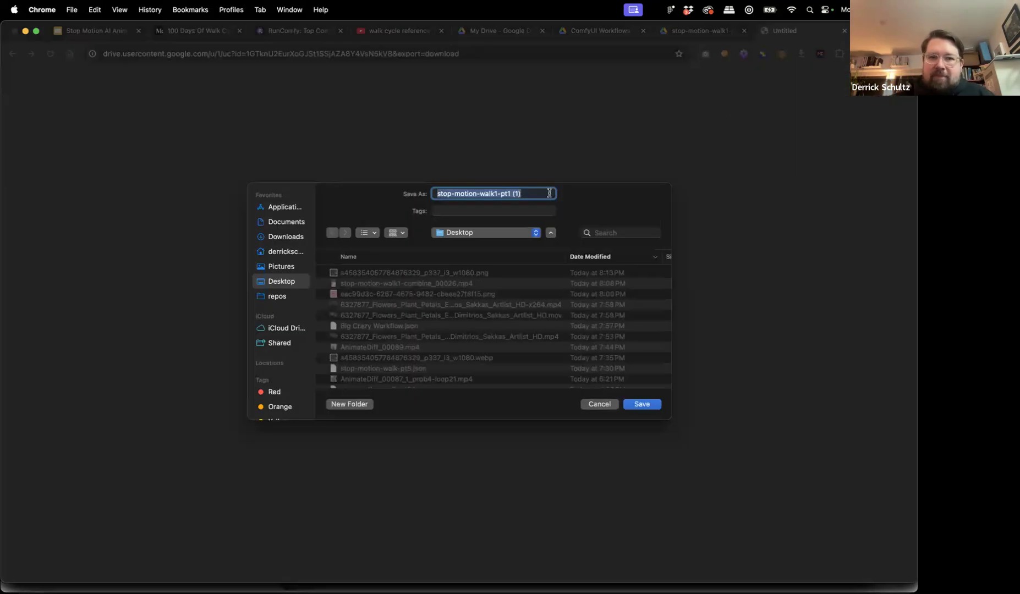
key(Return)
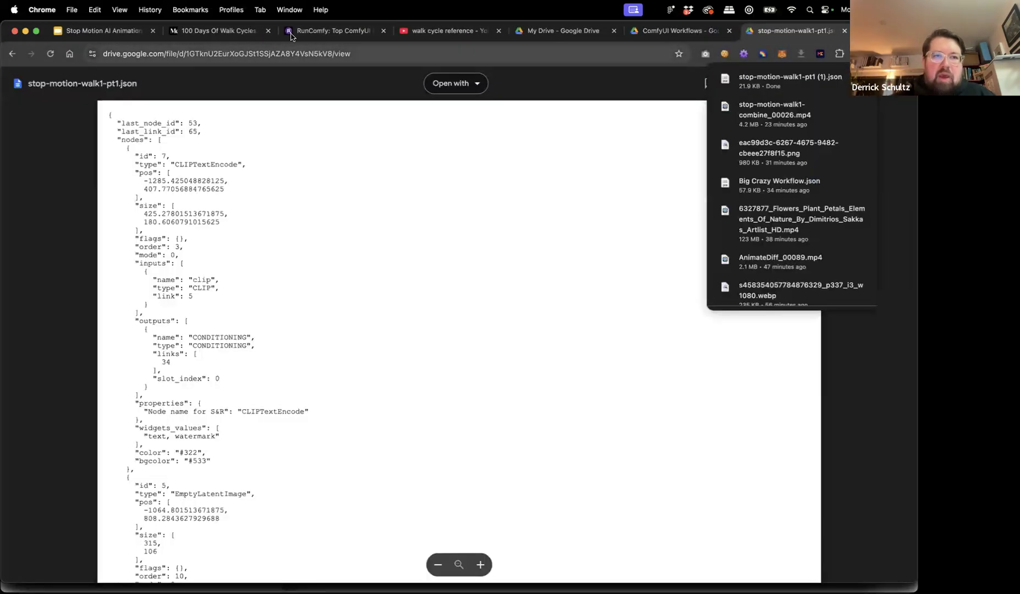
click(306, 32)
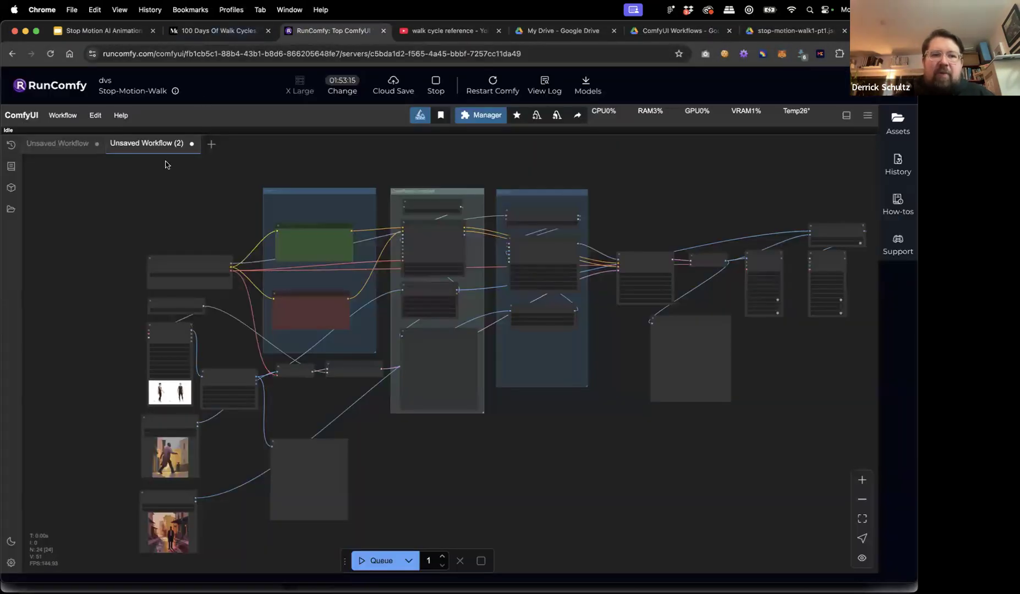
Drag stop-motion-walk1-pt1 (1).json from the Desktop onto the ComfyUI canvas to load it.
key(super+Tab)
click(341, 266)
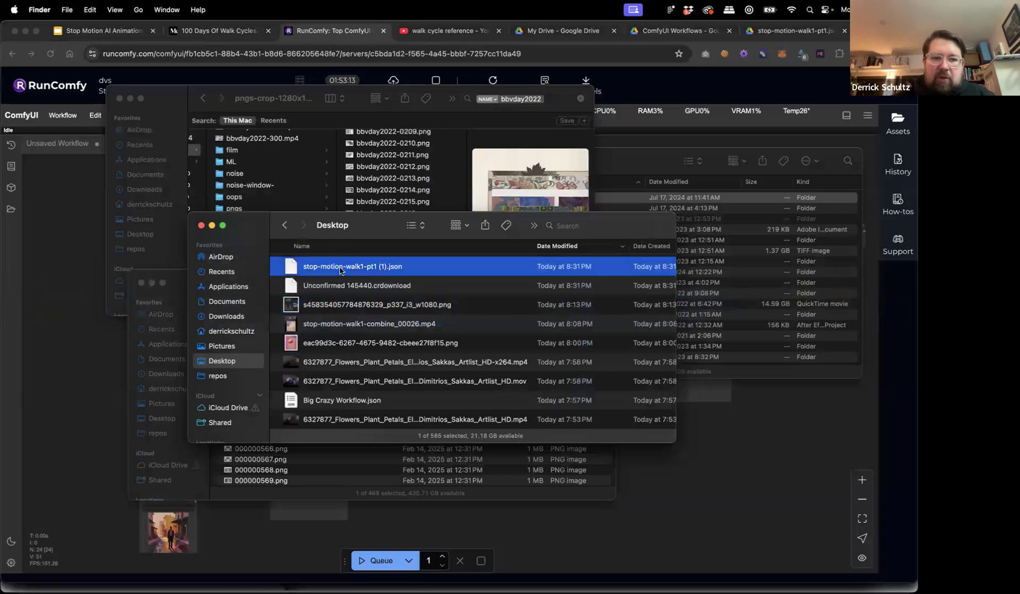
drag(262, 275, 91, 374)
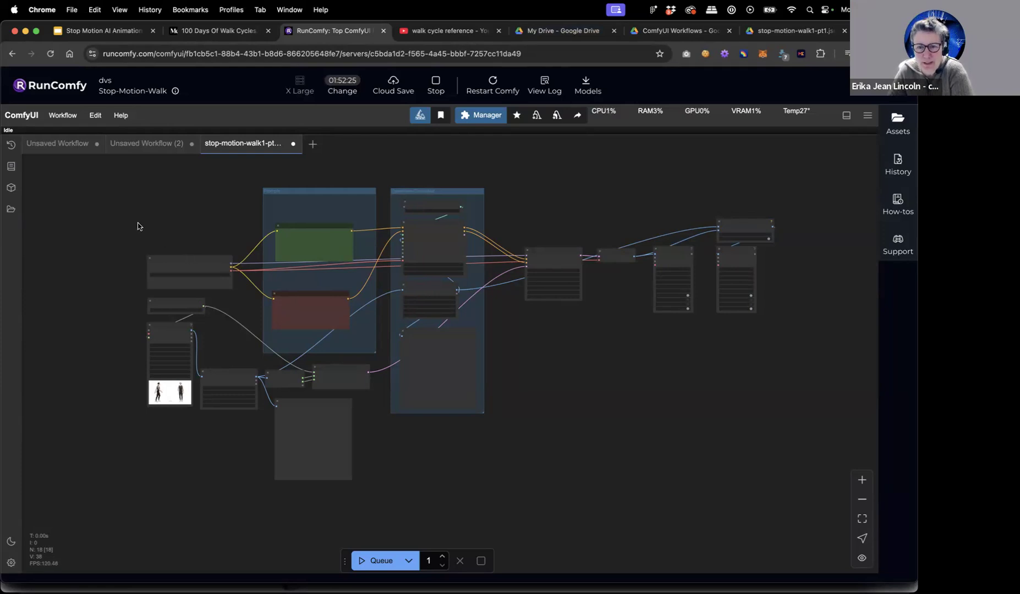
mouse_move(72, 569)
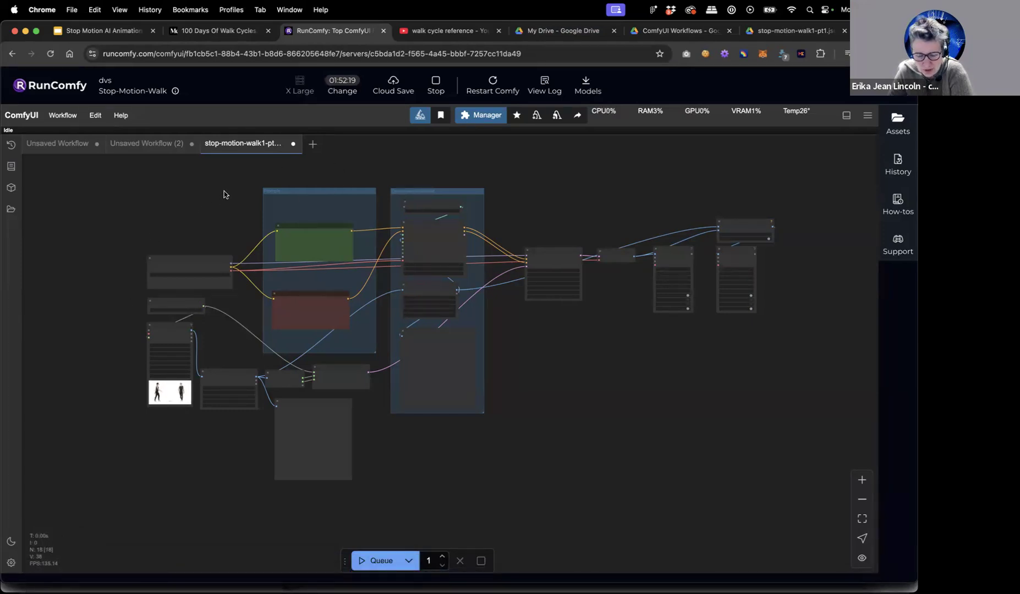
click(43, 569)
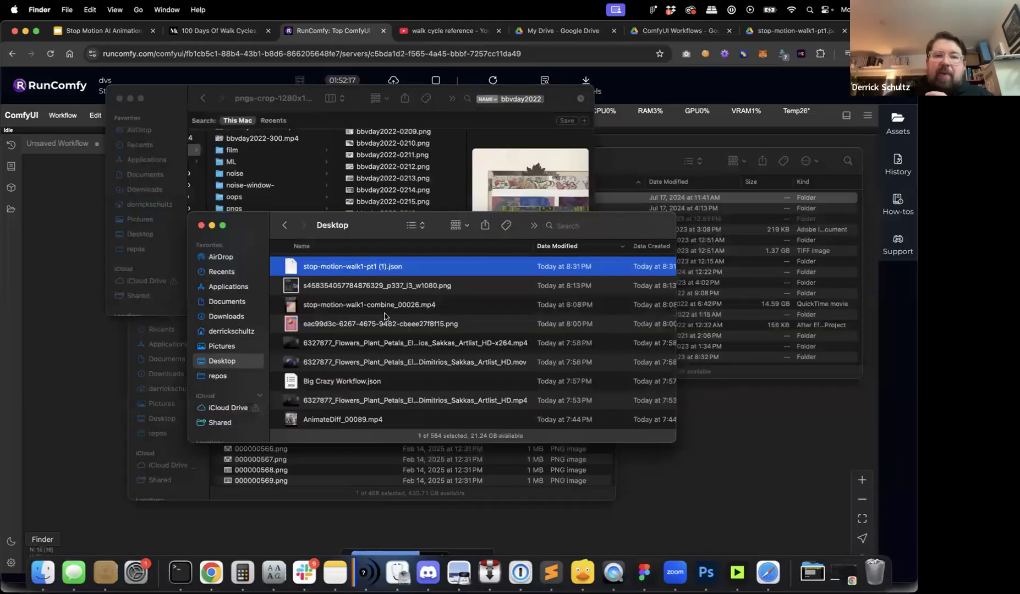
drag(342, 267, 73, 195)
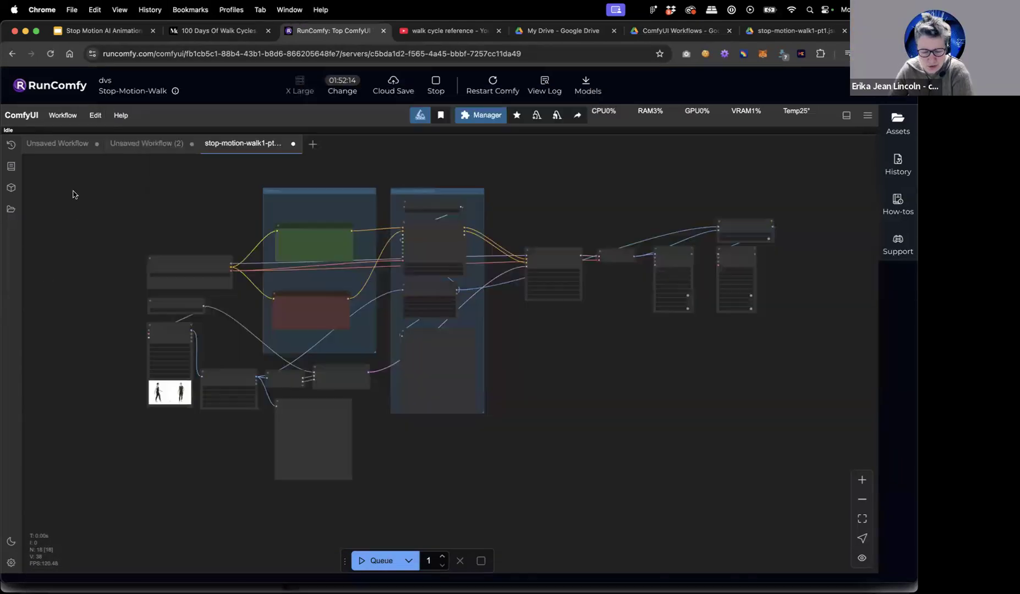
click(67, 120)
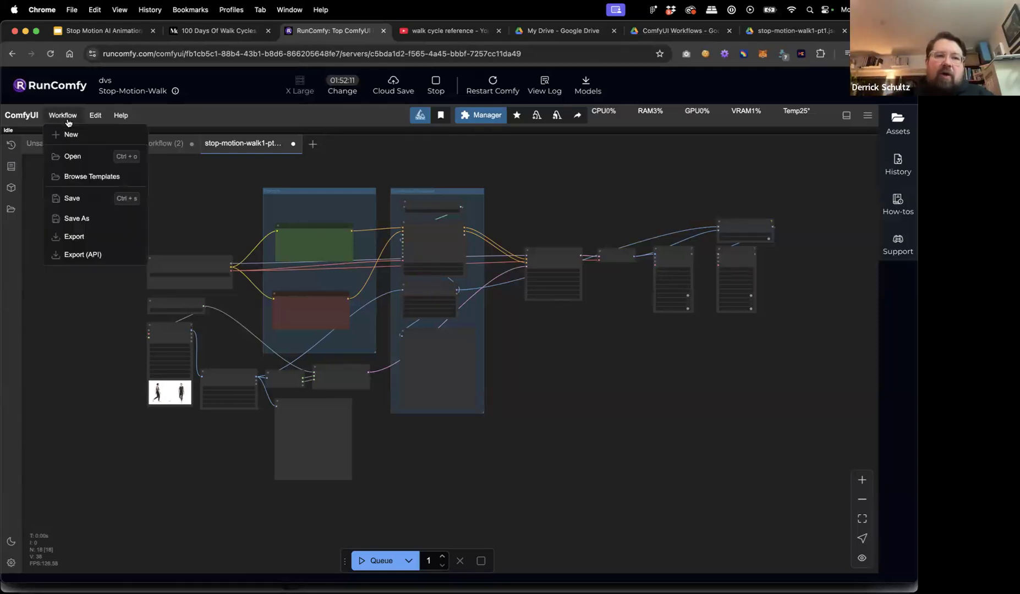
click(75, 156)
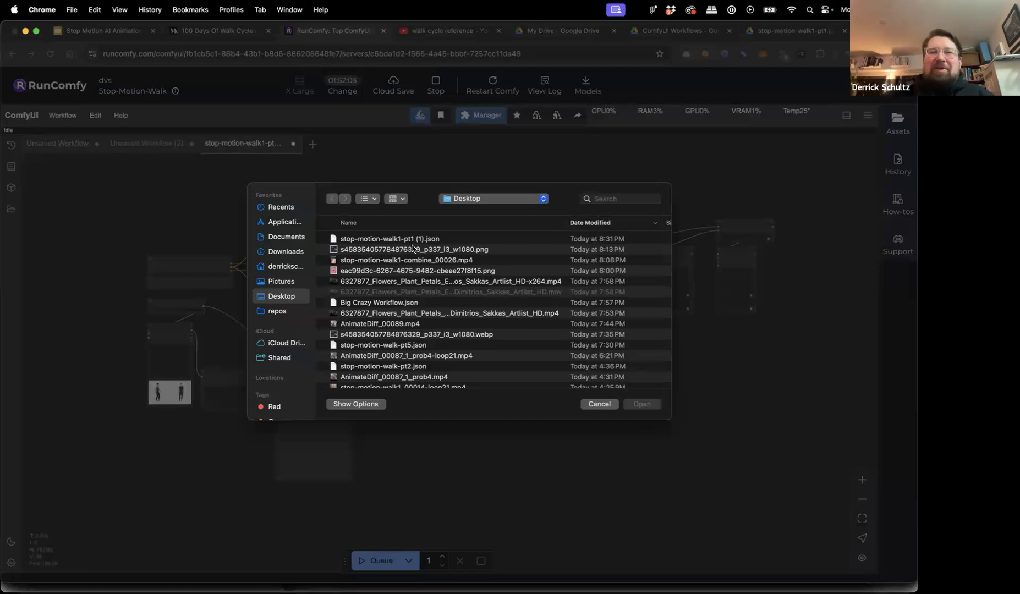
click(604, 405)
click(64, 117)
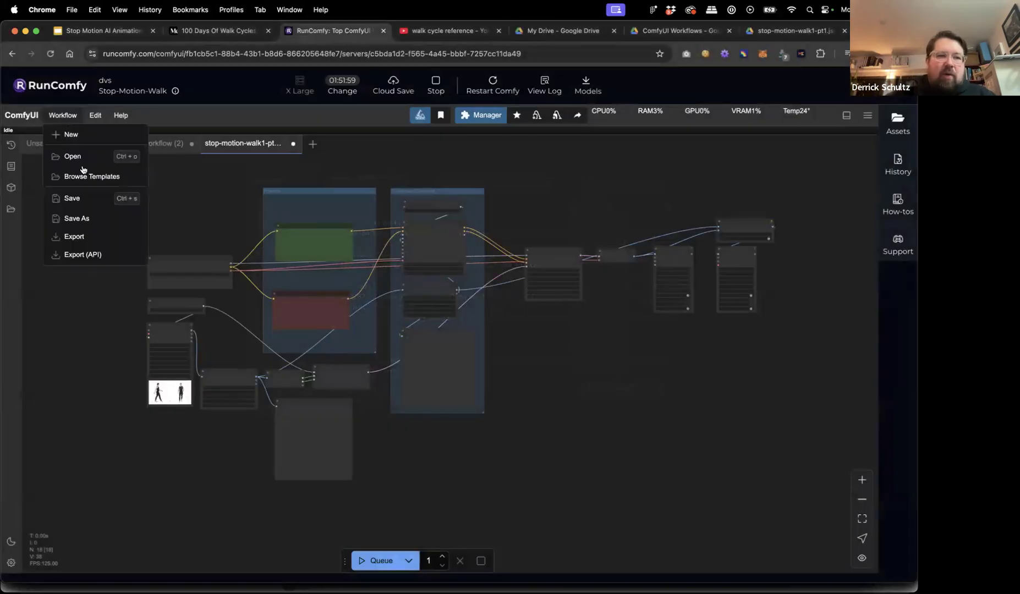
click(83, 157)
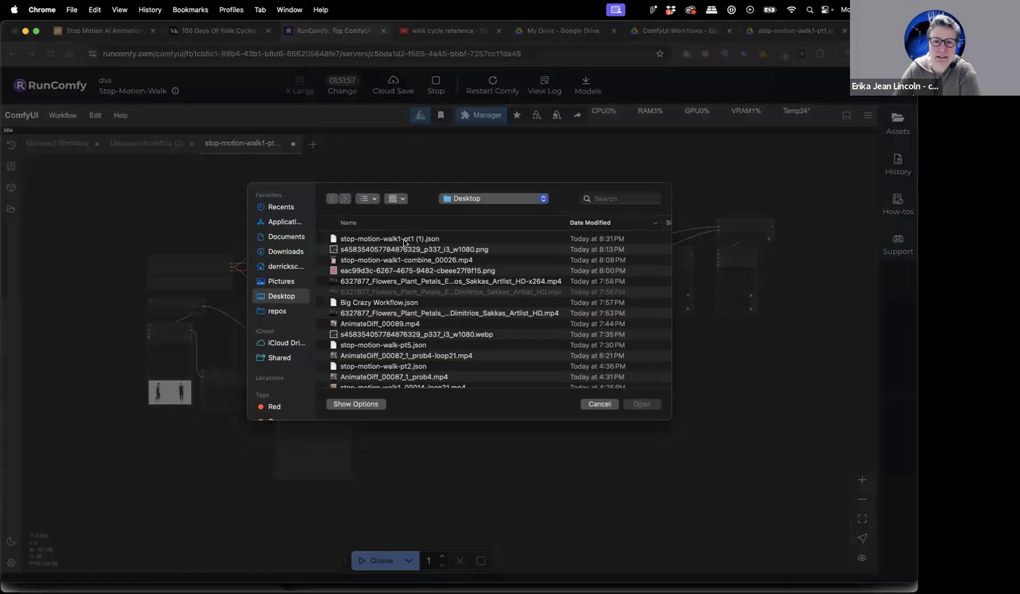
click(600, 404)
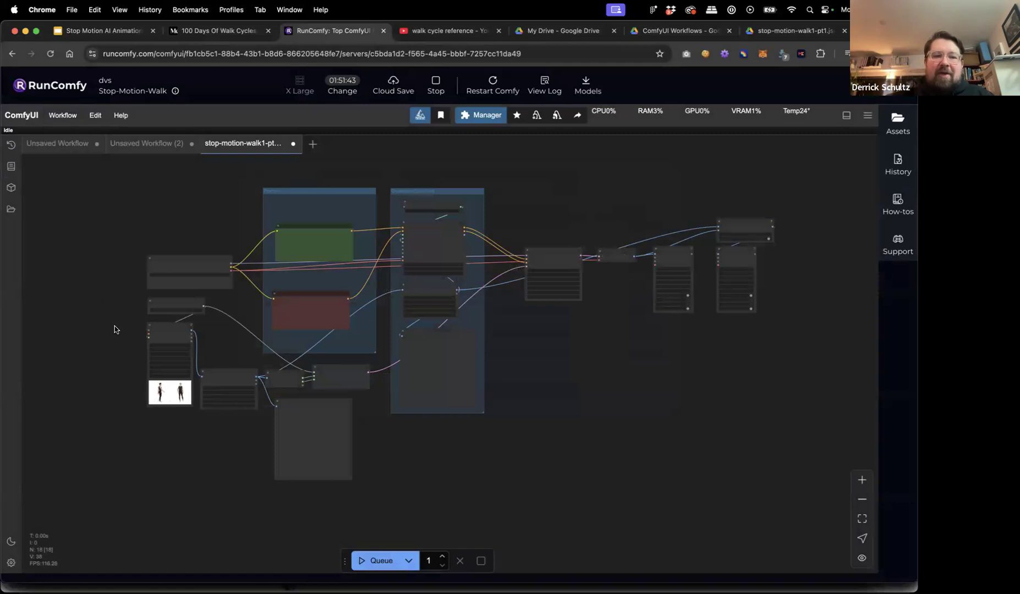
scroll(115, 326, up, 10)
scroll(115, 326, down, 4)
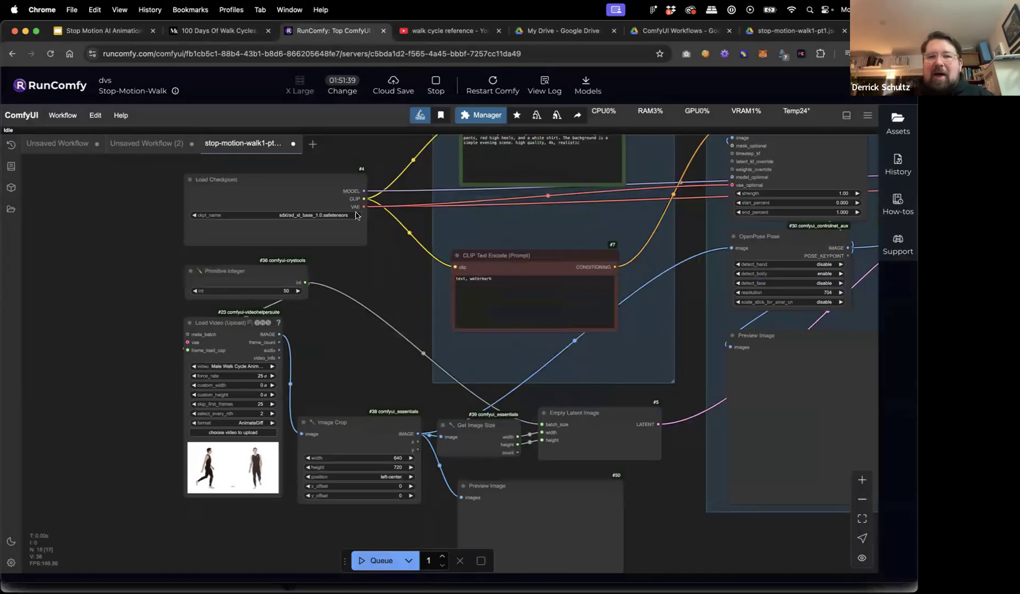
scroll(483, 424, down, 5)
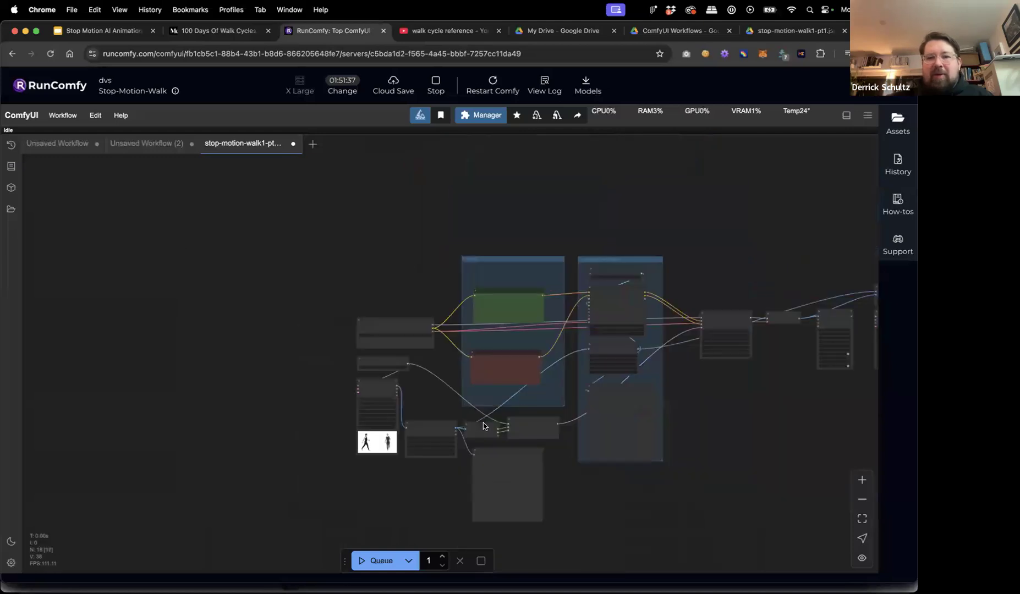
drag(652, 385, 487, 387)
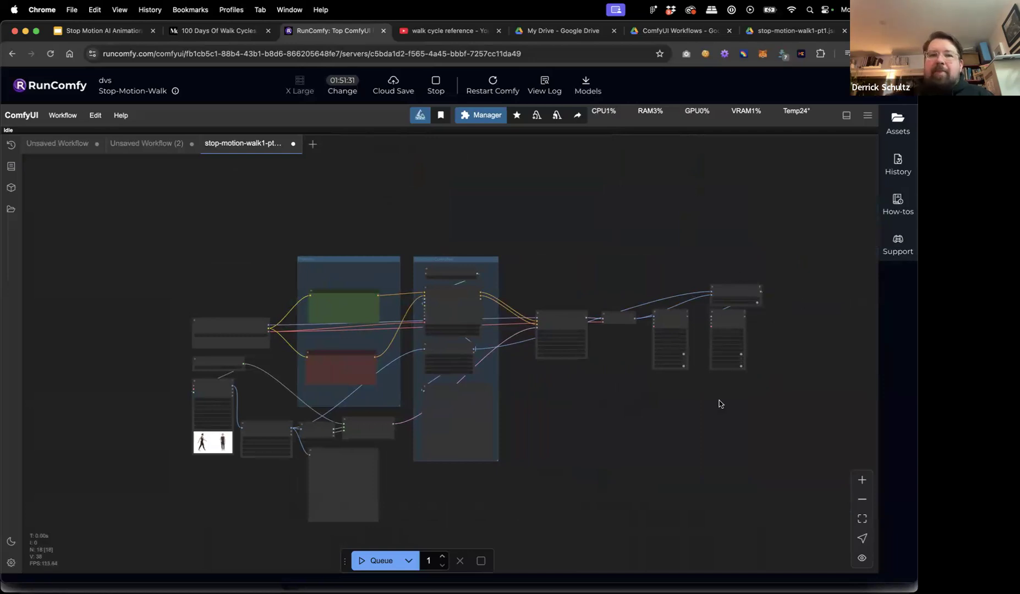
drag(571, 410, 600, 411)
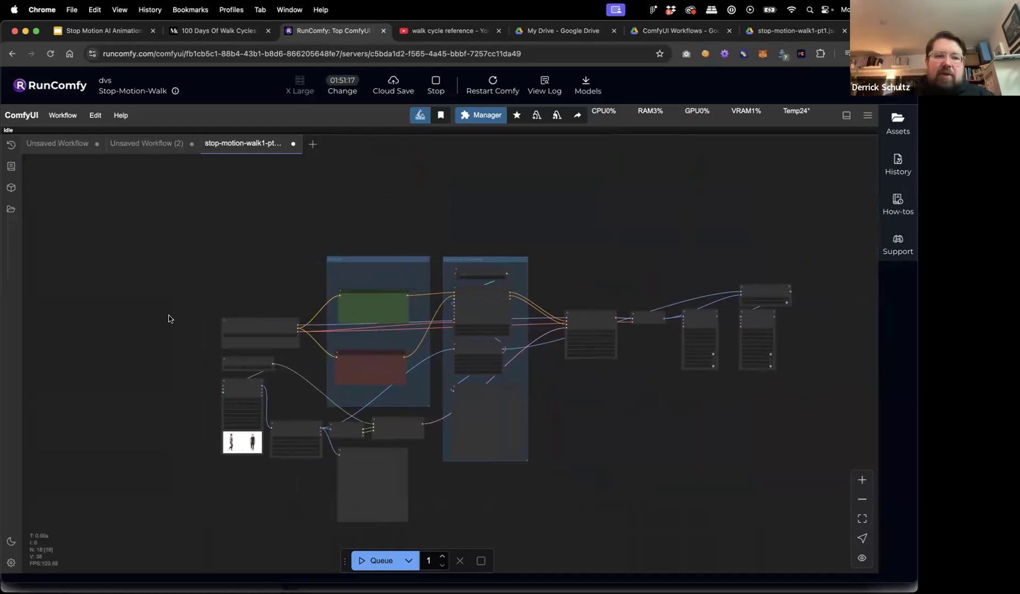
scroll(190, 418, up, 5)
drag(191, 417, 166, 391)
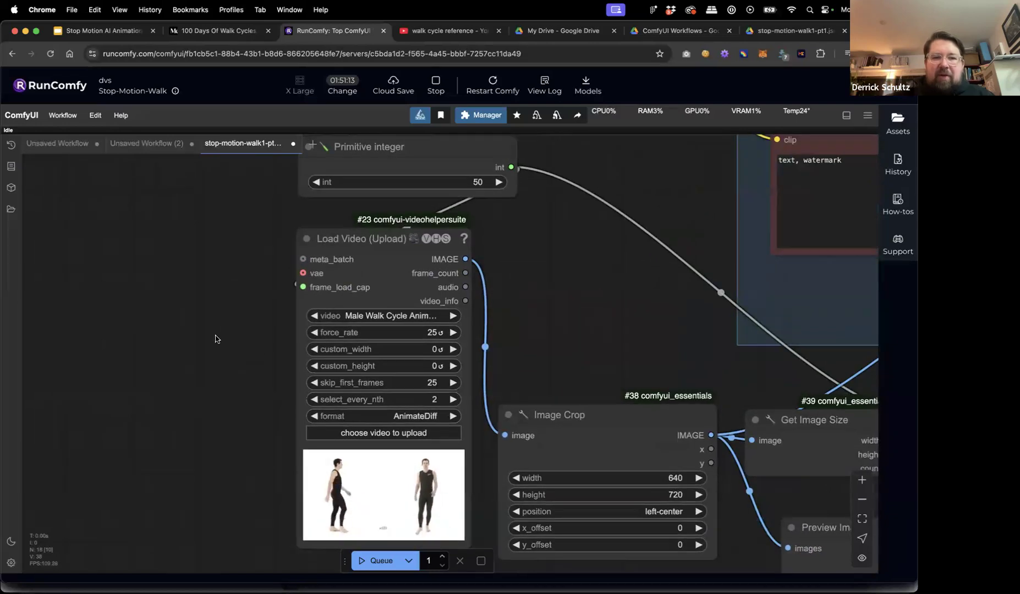
scroll(249, 361, down, 5)
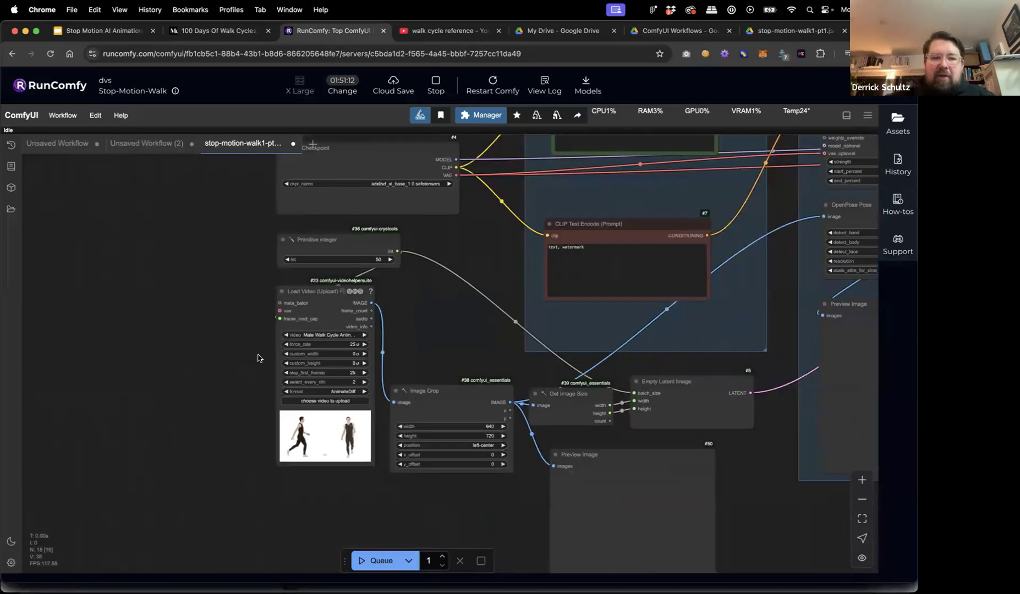
scroll(251, 361, up, 8)
scroll(258, 360, down, 7)
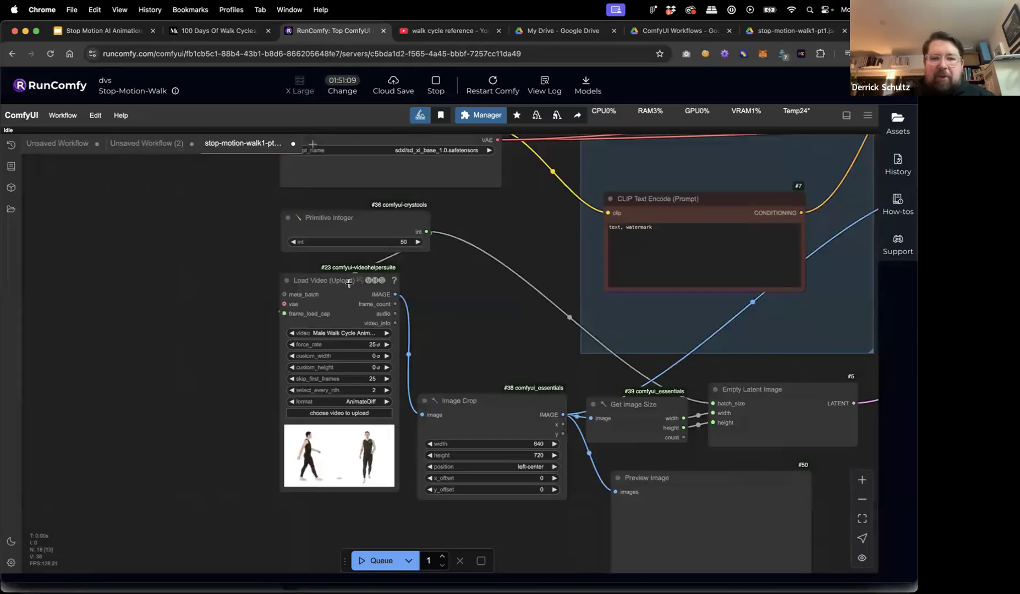
click(342, 414)
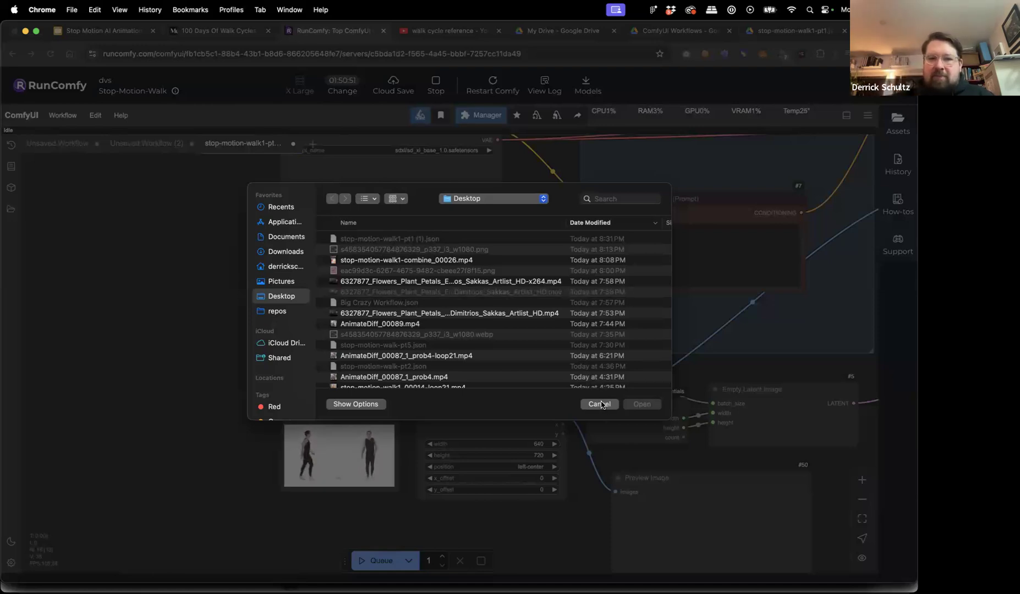
key(Escape)
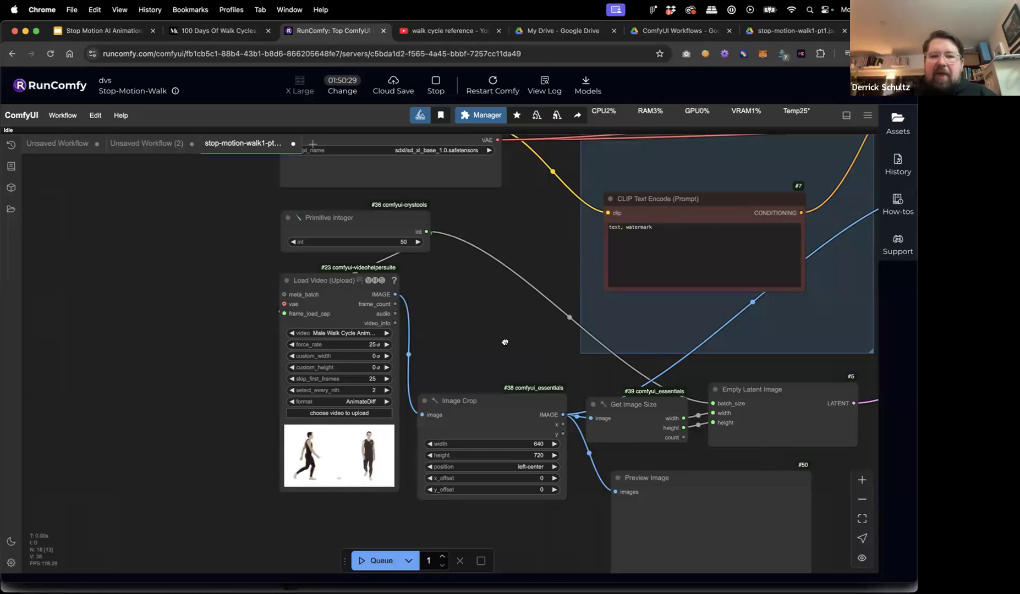
Pan the canvas up and right to Load Checkpoint and the positive prompt node #37.
scroll(396, 417, up, 6)
scroll(385, 416, right, 6)
scroll(385, 385, up, 1)
scroll(385, 385, right, 1)
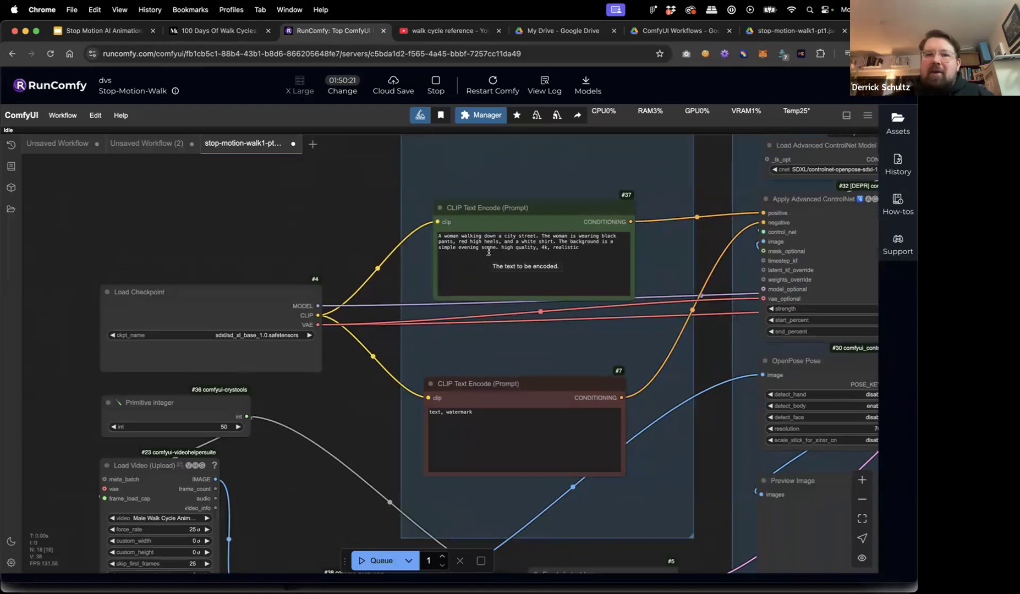
Replace the positive prompt with a spacesuit moon-walk, 4k, high quality photo, gold helmet, cool blue moon.
click(536, 246)
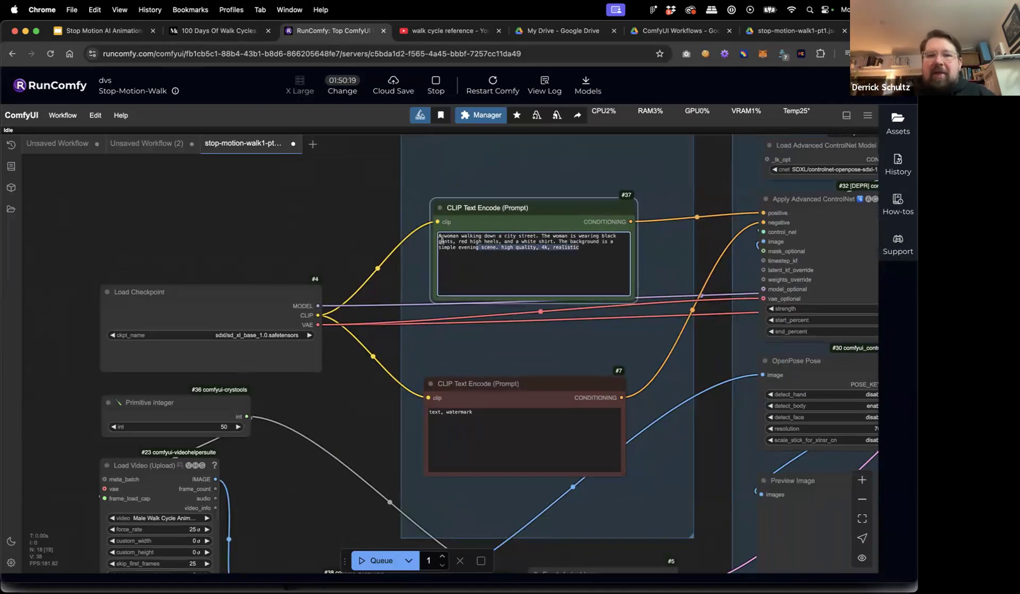
key(super+a)
text(A)
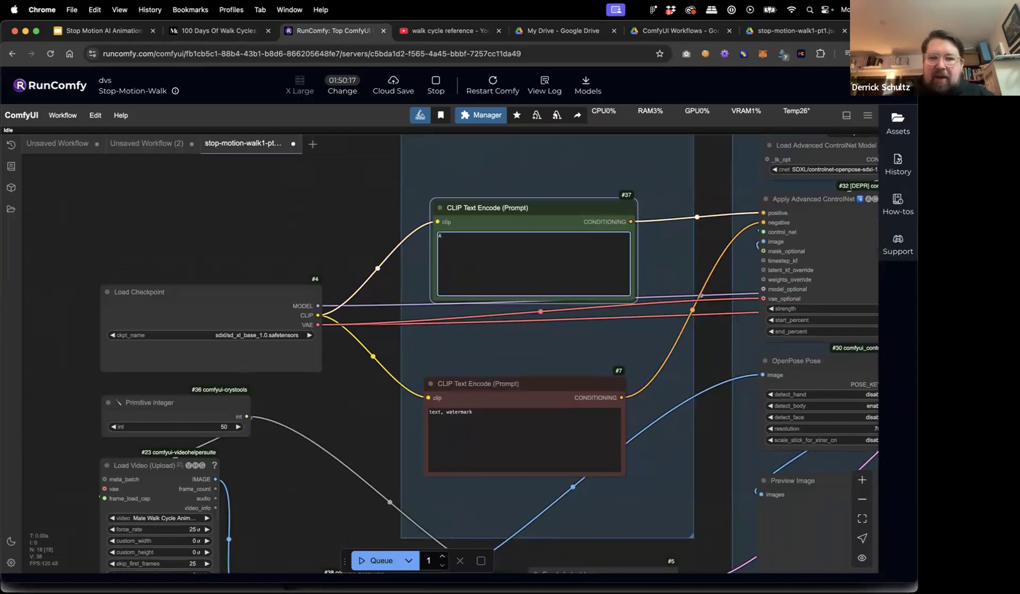
text( man in a s)
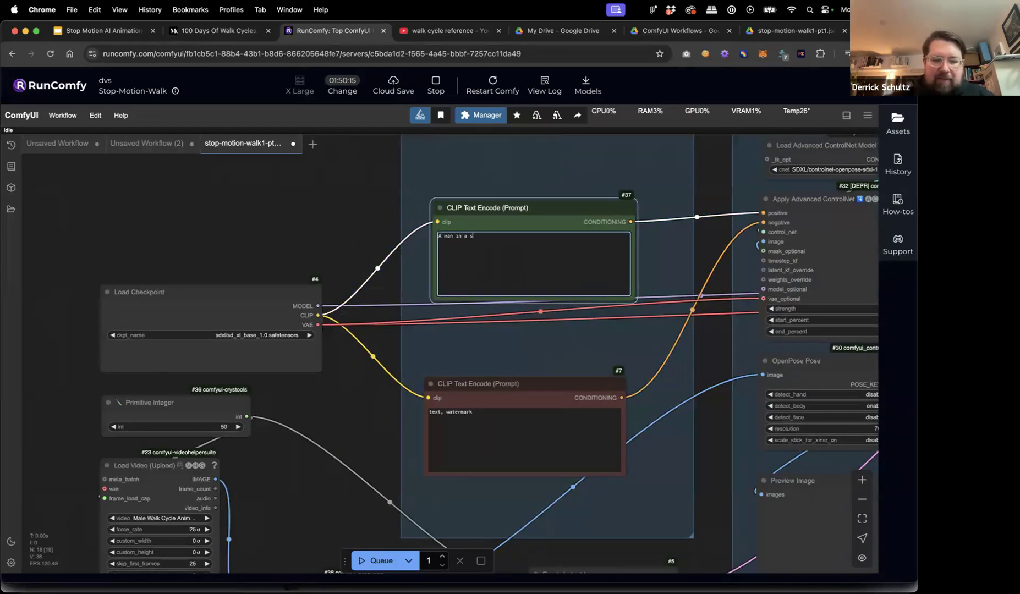
text(pacesui)
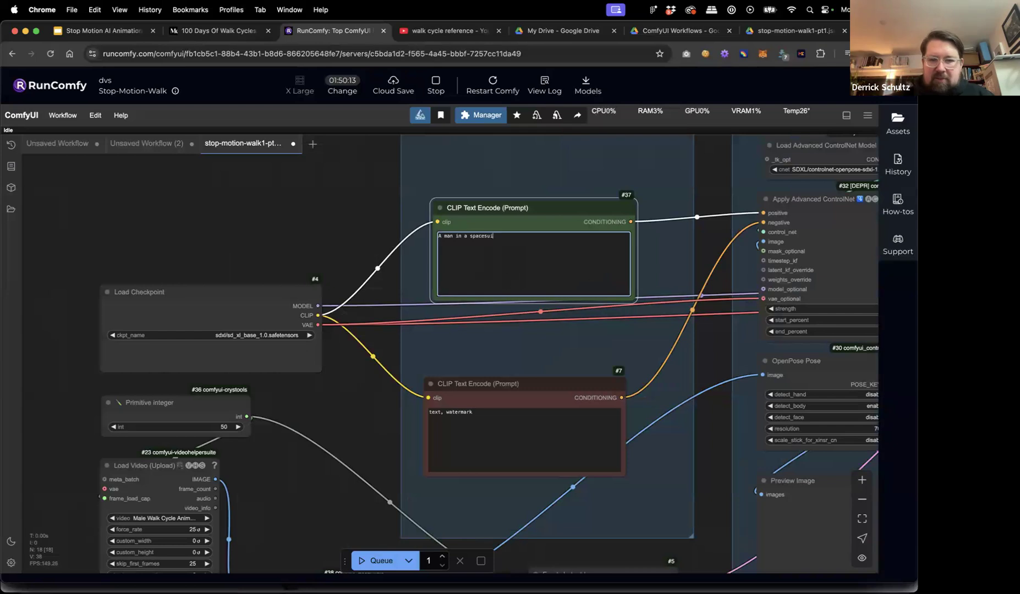
text(t walking on the moon)
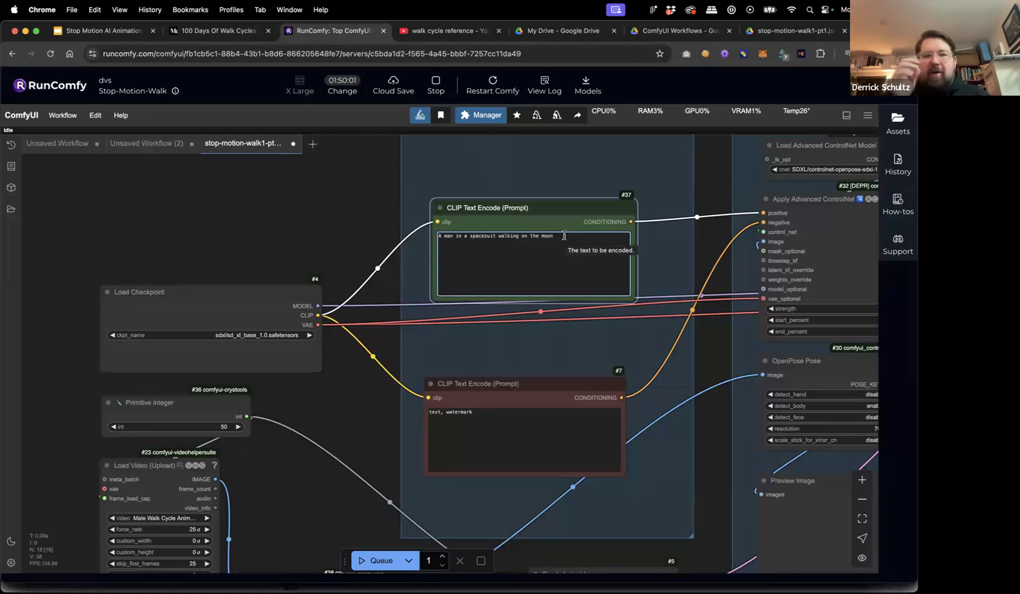
text(,)
text( 4k hig)
key(BackSpace)
key(BackSpace)
key(BackSpace)
text(, )
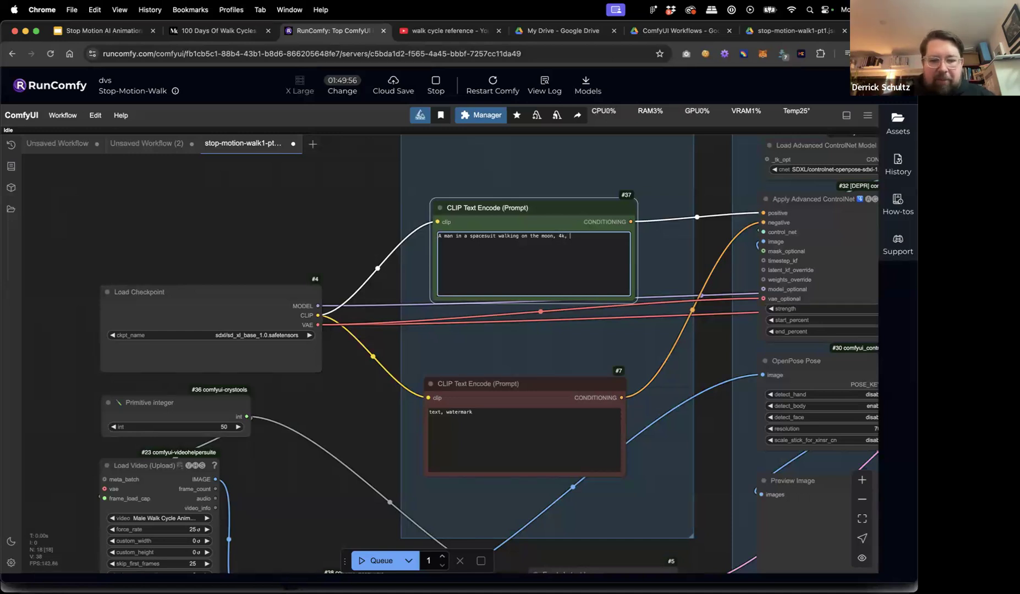
text(high quality, )
text(y)
text(pho)
text(tograph, the s)
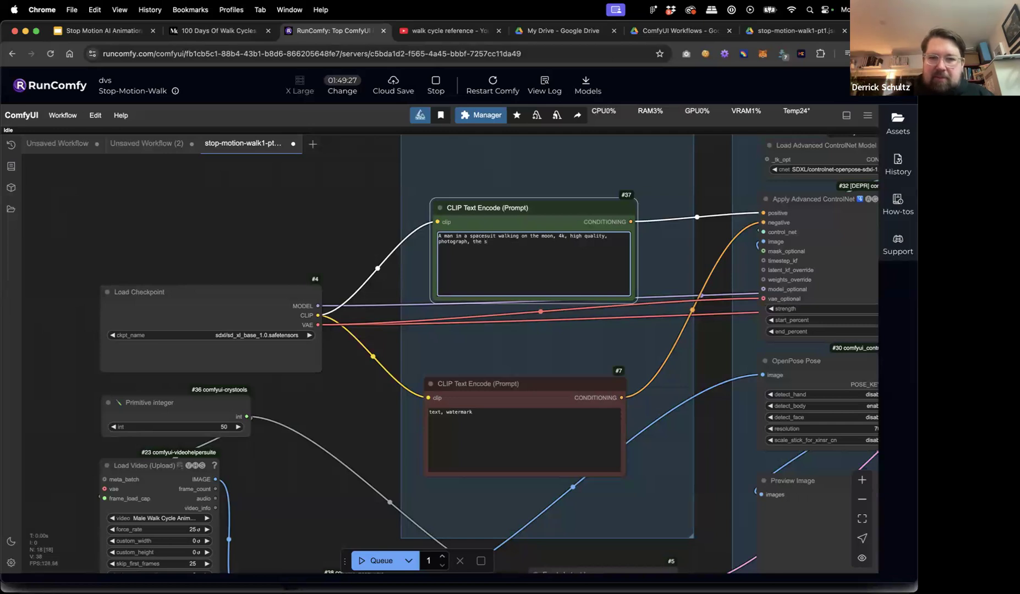
key(BackSpace)
text(ap)
key(BackSpace)
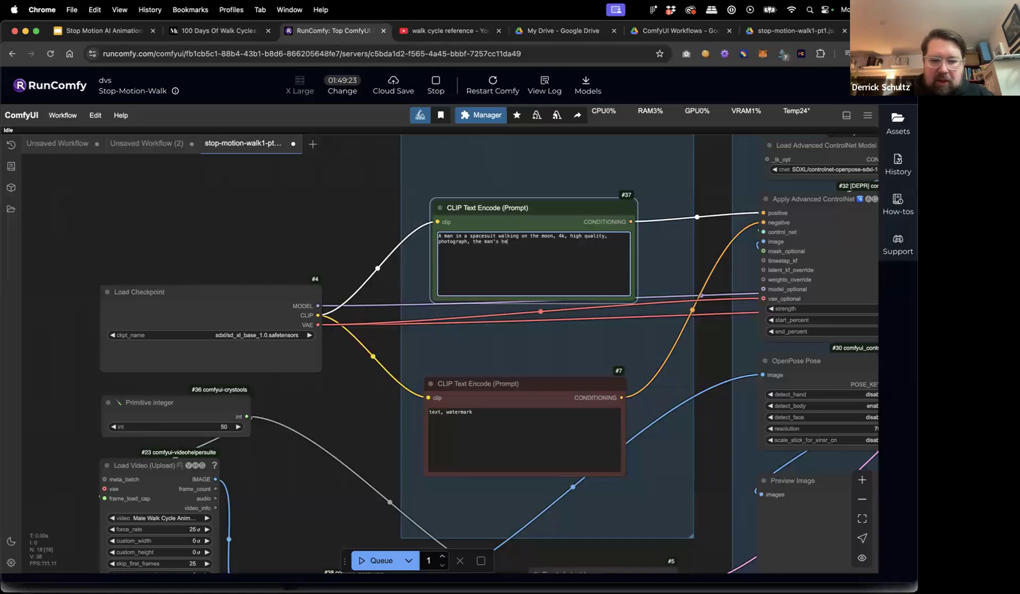
text(et is bright gold,)
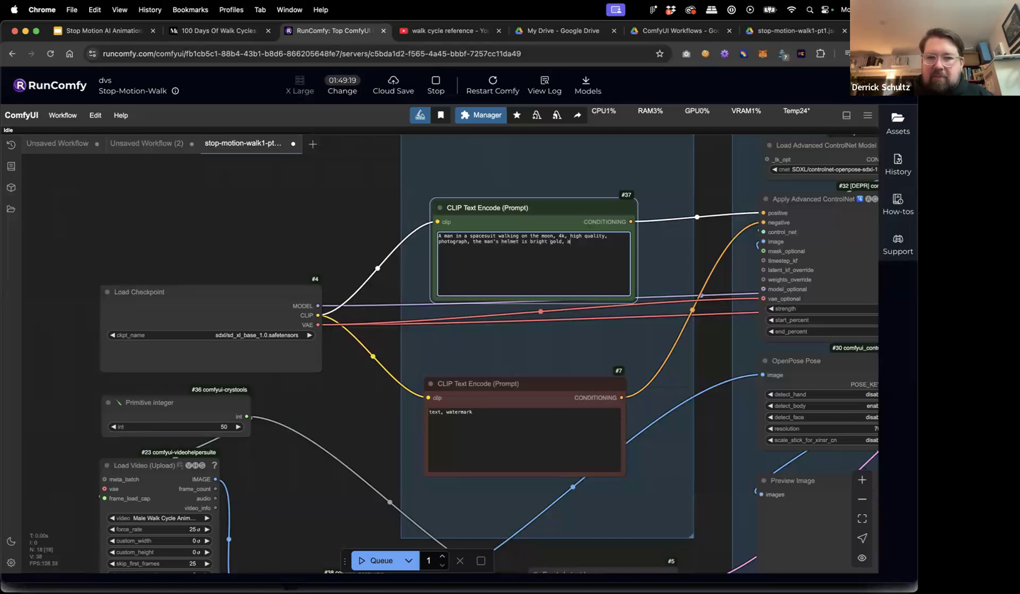
text( and the moon i)
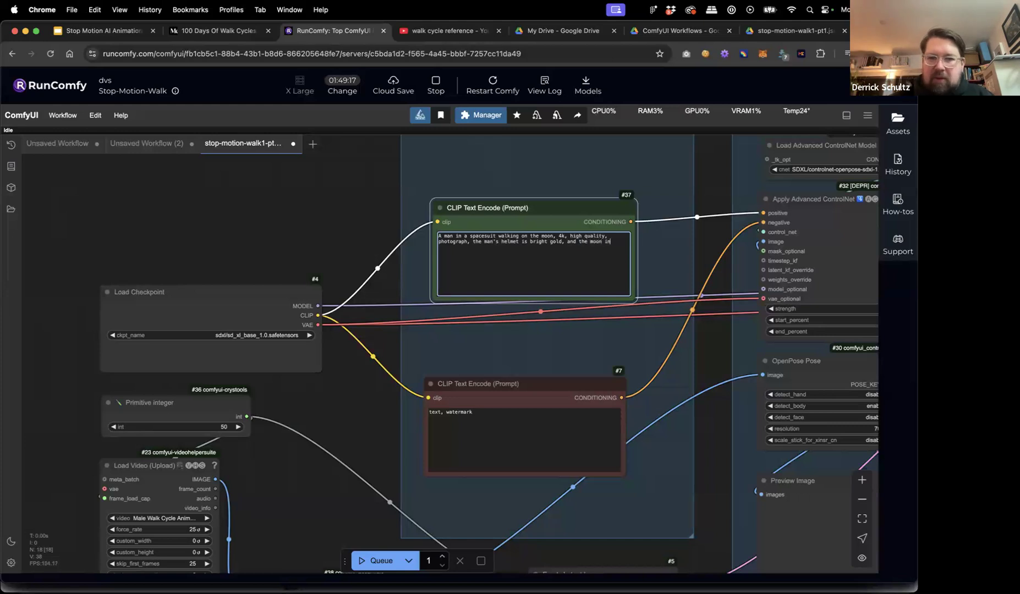
text(s a cool blue color.)
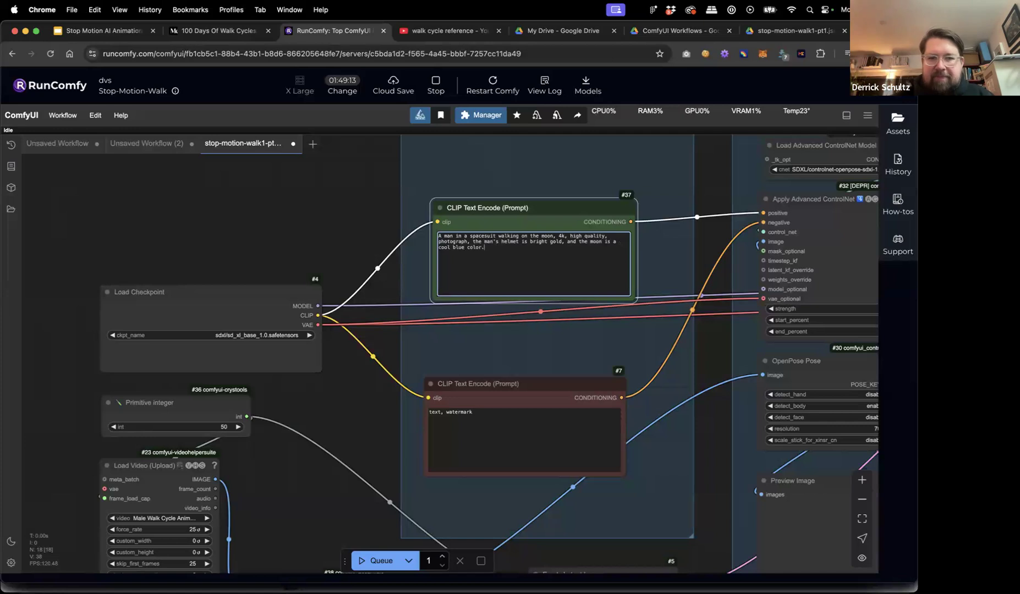
click(497, 386)
drag(505, 380, 506, 377)
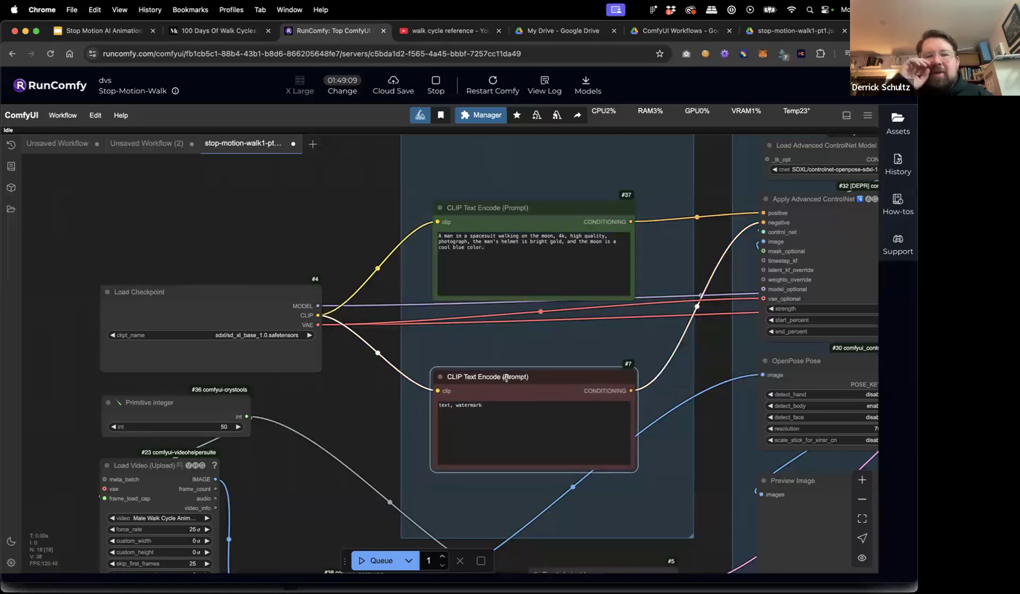
drag(514, 378, 514, 379)
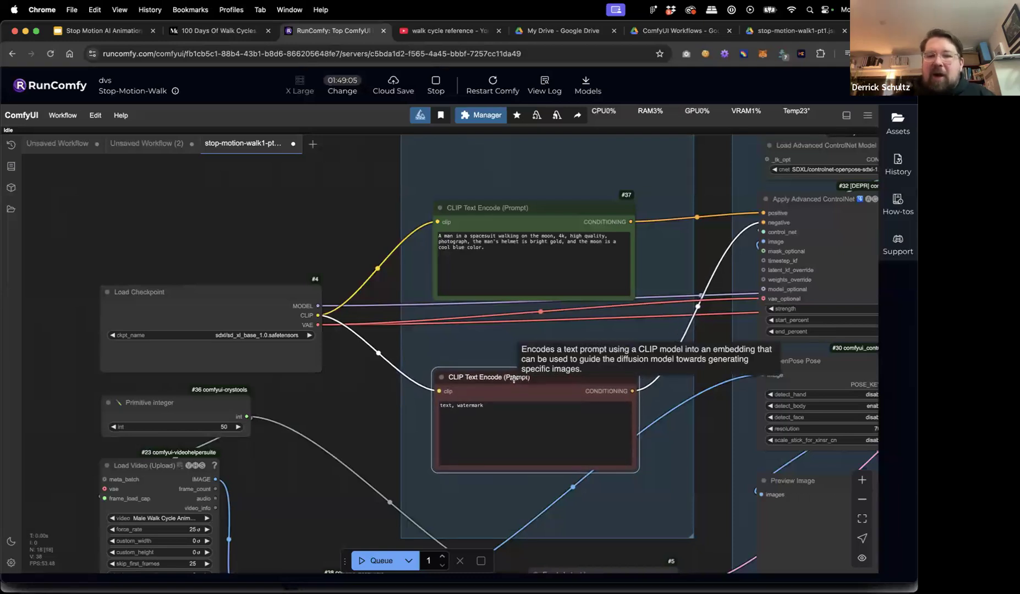
drag(494, 253, 434, 233)
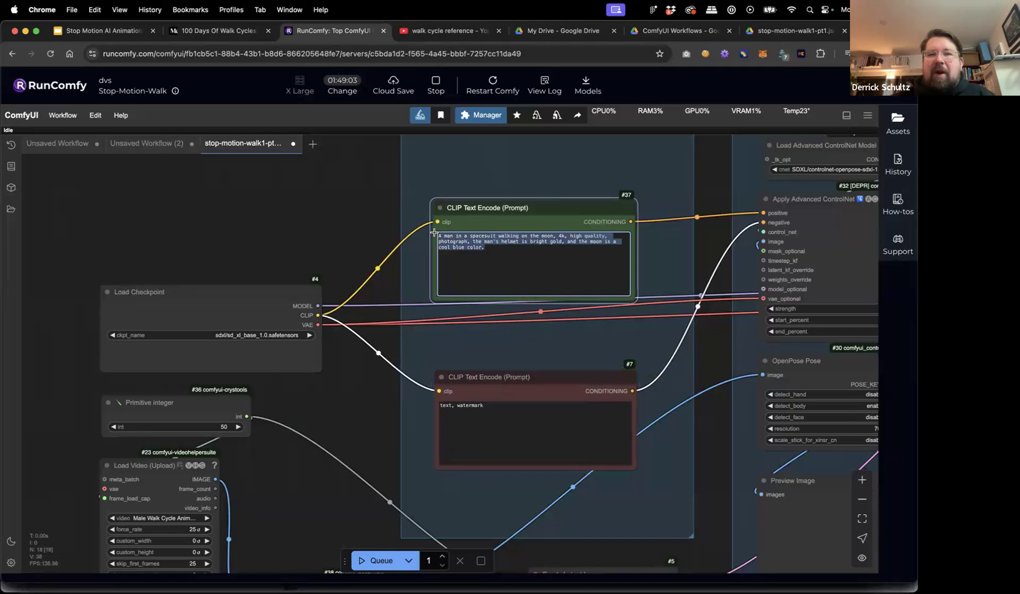
drag(503, 377, 503, 370)
click(493, 402)
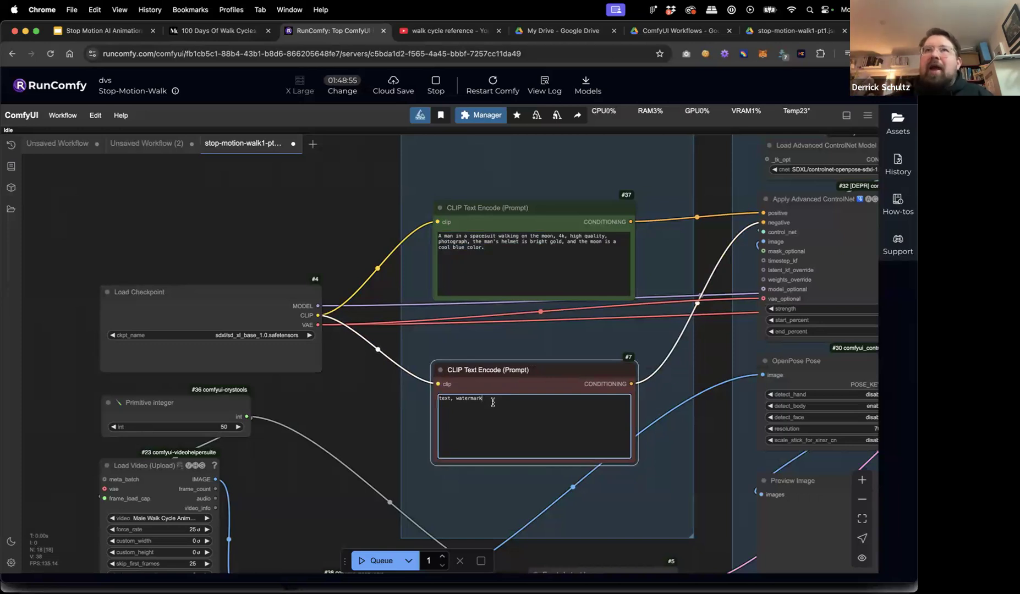
drag(504, 402, 439, 401)
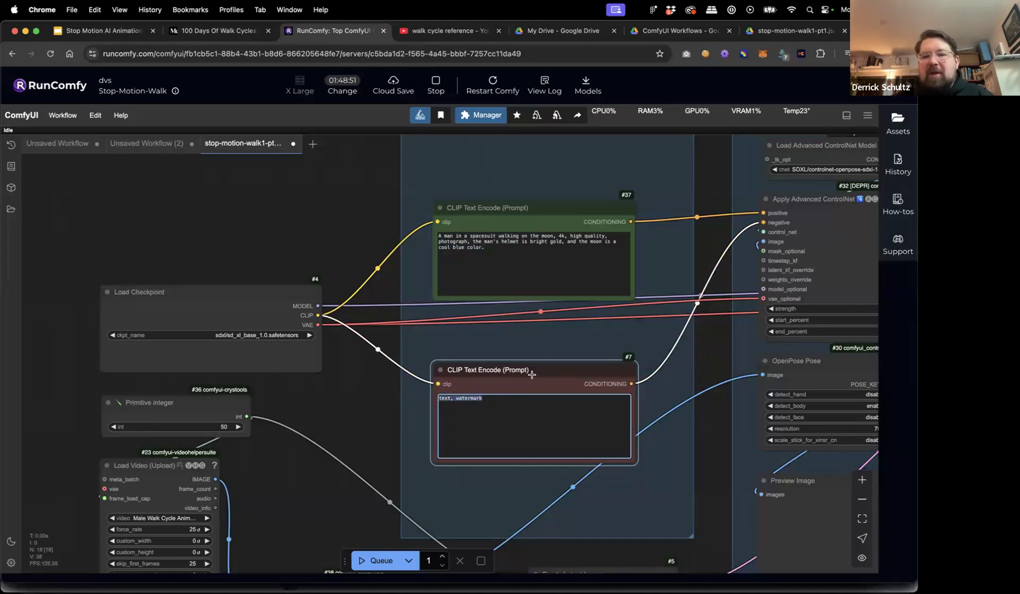
drag(502, 207, 501, 201)
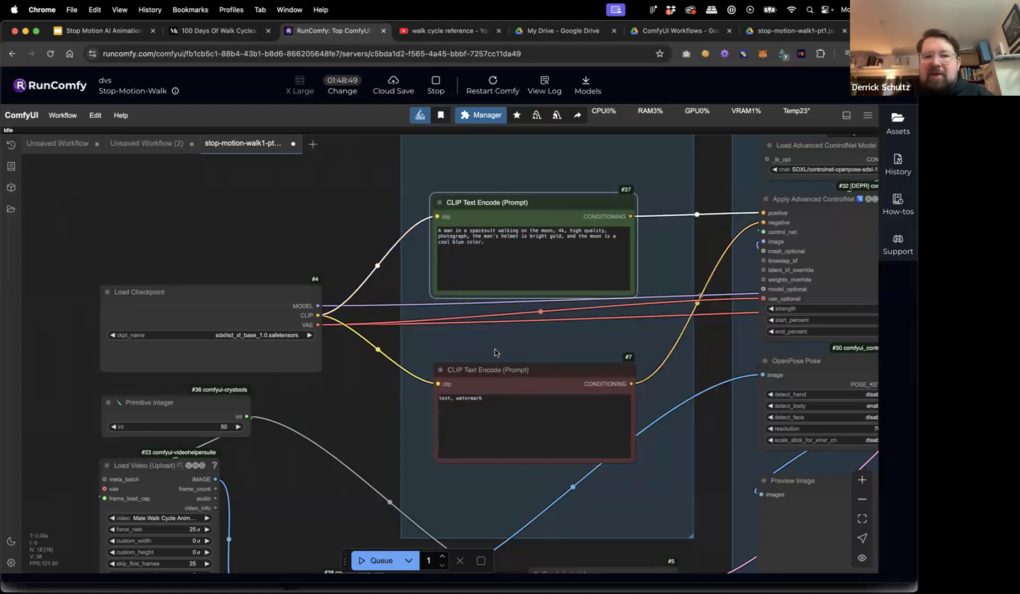
drag(497, 383, 497, 373)
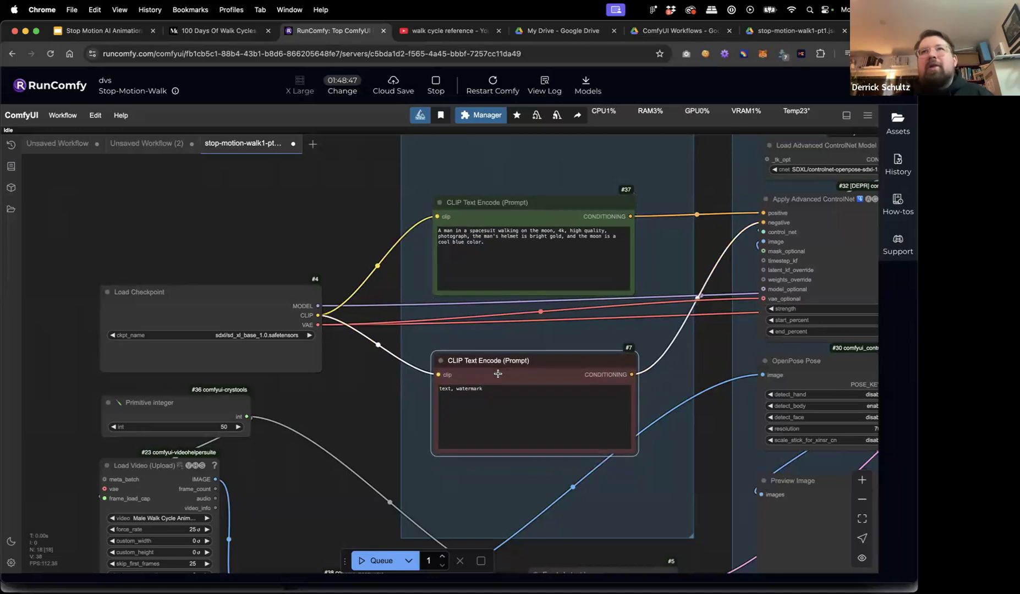
drag(337, 395, 346, 327)
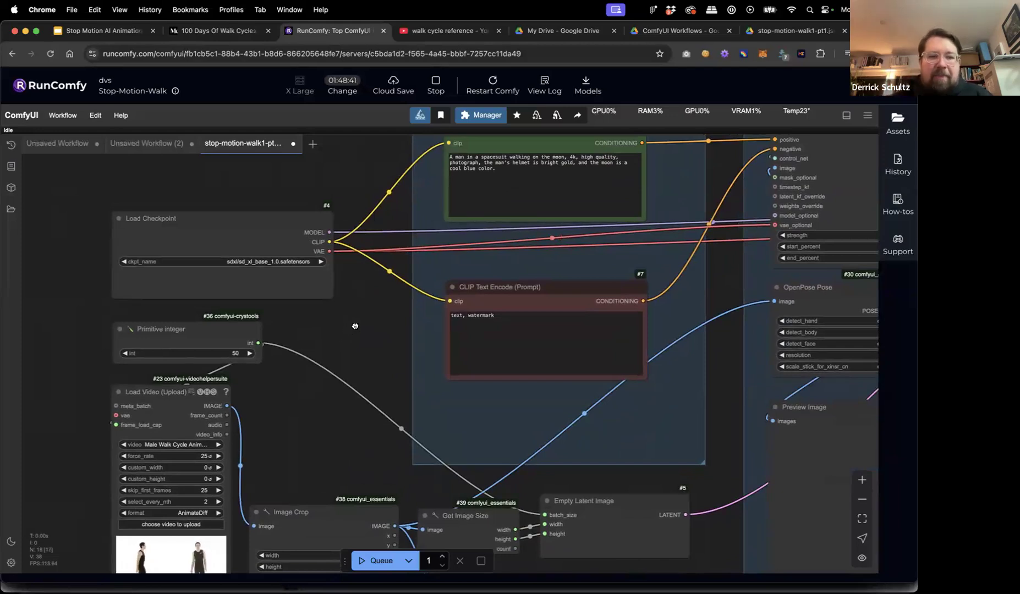
Pan and zoom down-left onto the Load Video (Upload) node's frame settings and crop nodes.
scroll(348, 327, down, 3)
scroll(347, 328, left, 2)
scroll(337, 352, down, 3)
scroll(338, 352, left, 2)
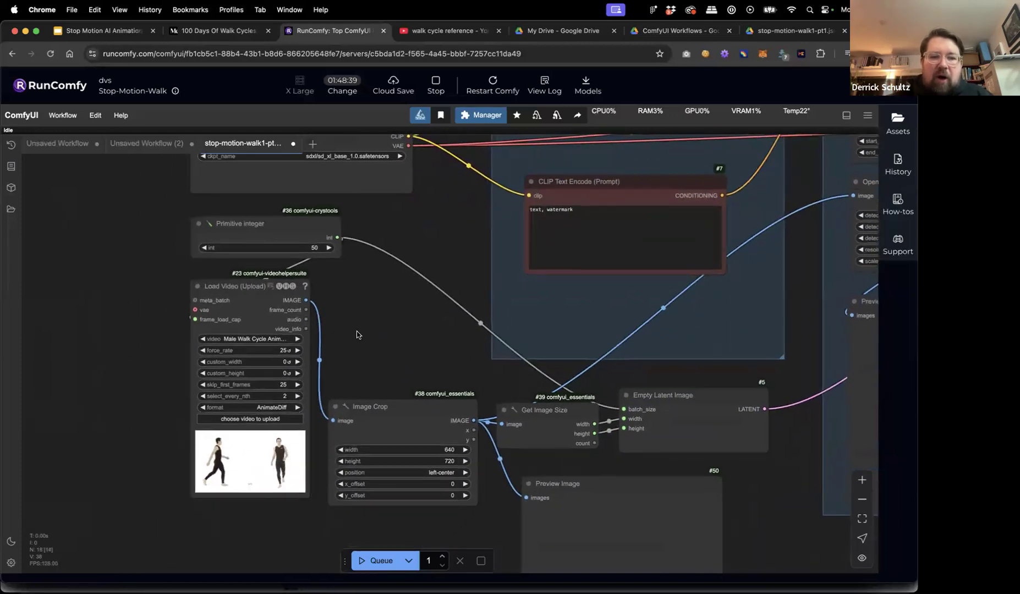
scroll(163, 383, down, 1)
scroll(164, 383, up, 5)
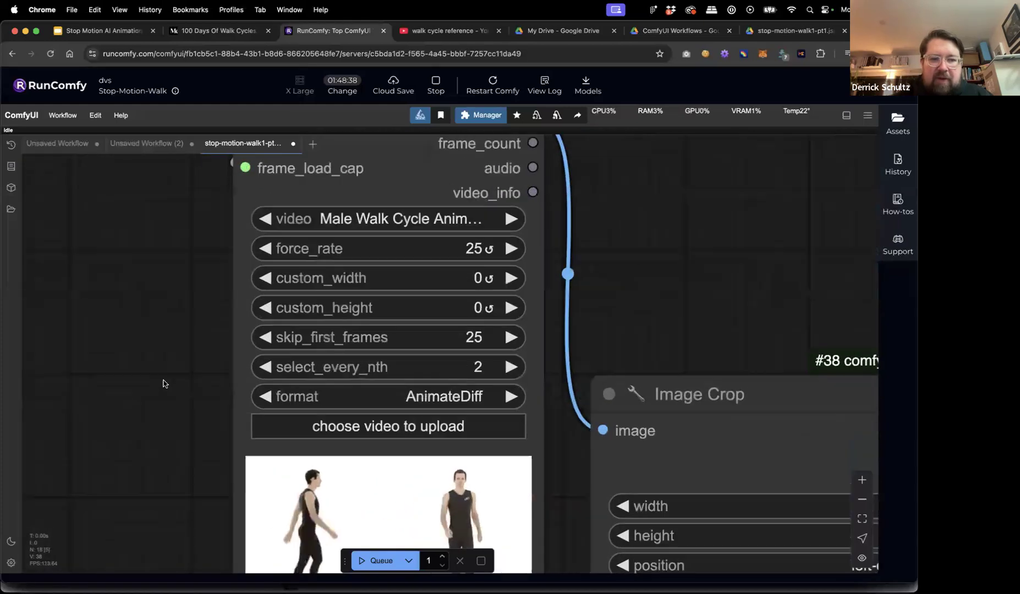
scroll(164, 391, down, 4)
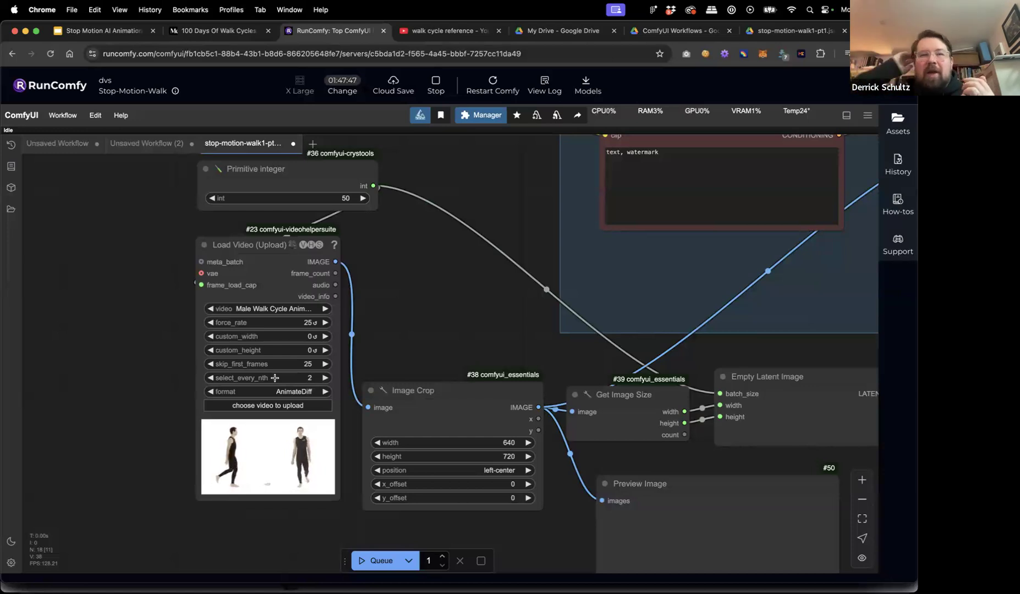
click(311, 379)
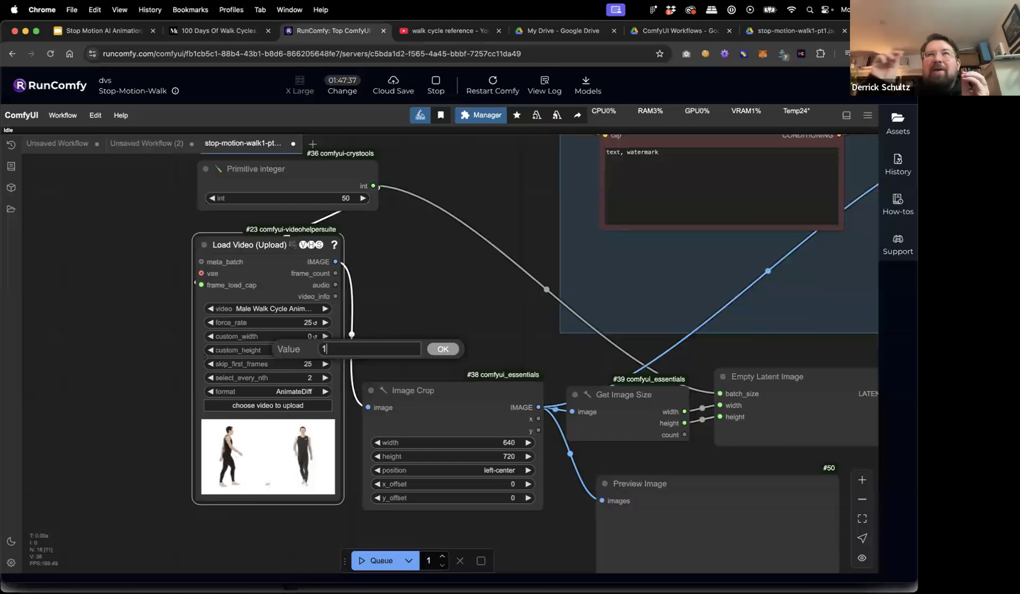
key(BackSpace)
text(2)
click(435, 349)
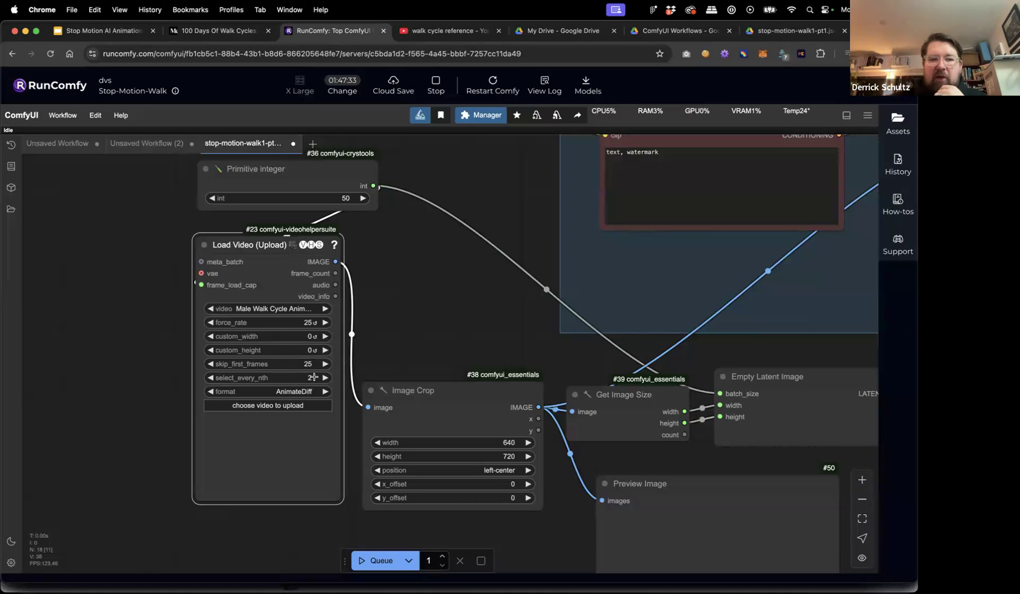
click(310, 378)
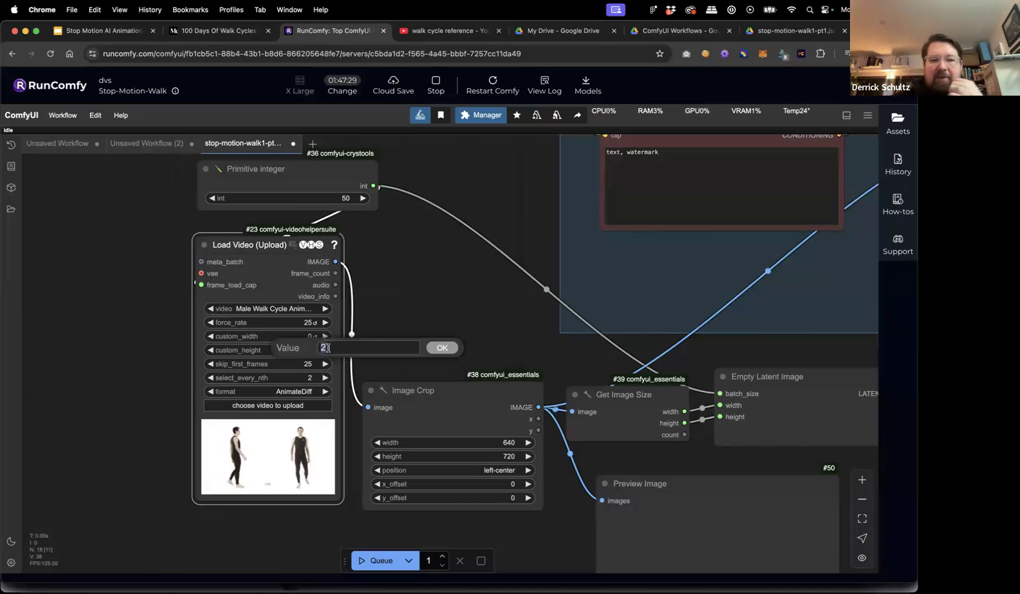
click(442, 348)
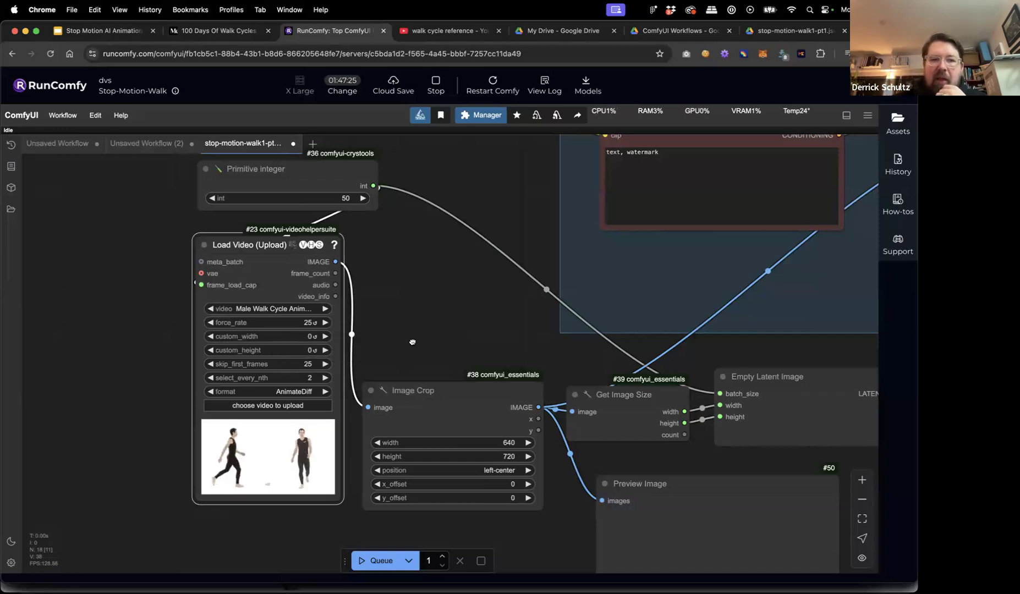
scroll(411, 353, up, 3)
scroll(411, 353, left, 3)
Rename the Primitive integer node to 'Length of Video'.
drag(306, 192, 302, 193)
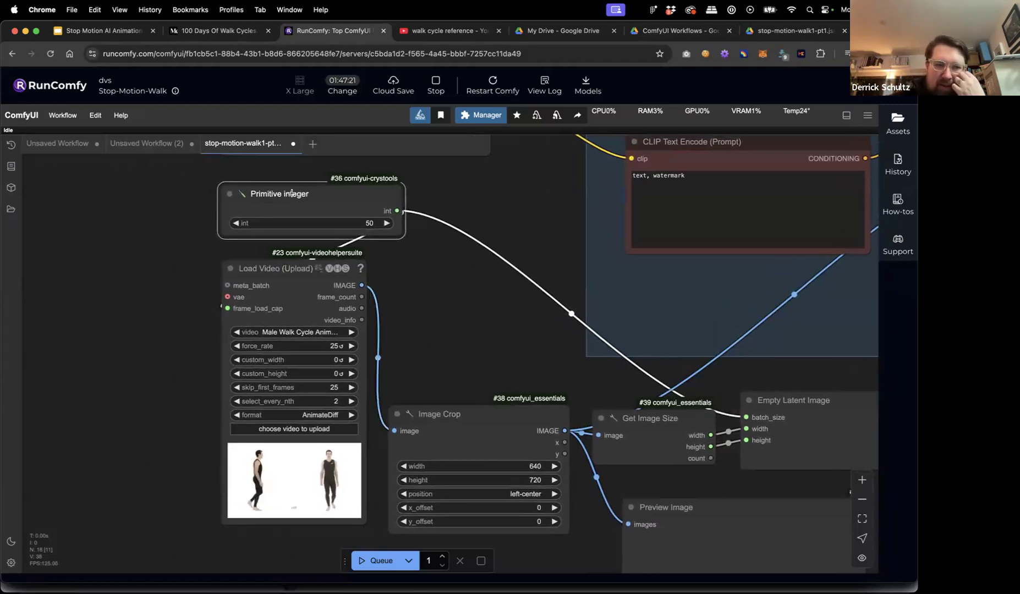
double_click(303, 193)
text(Length of Video)
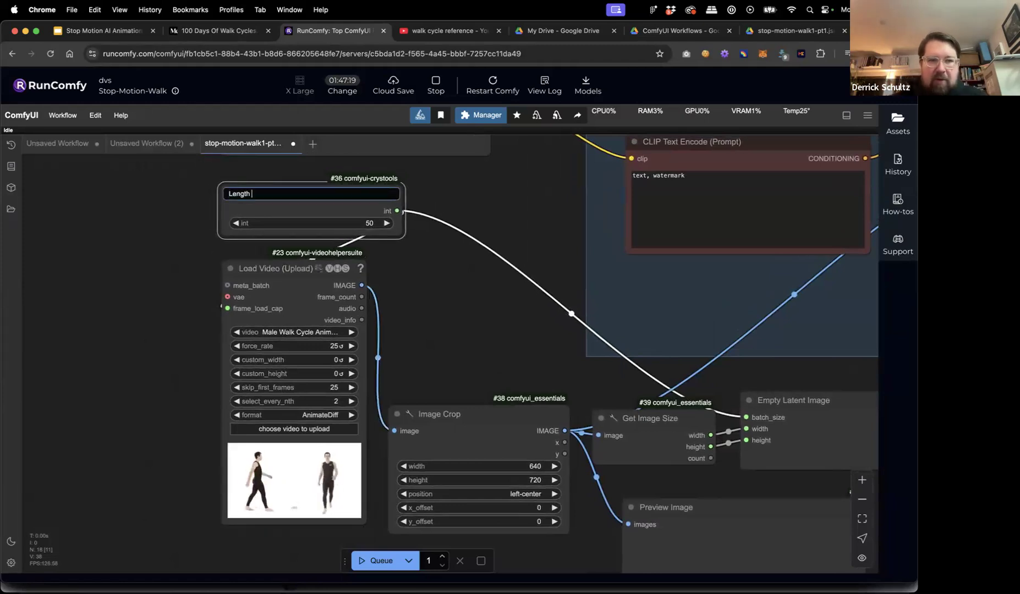
click(457, 191)
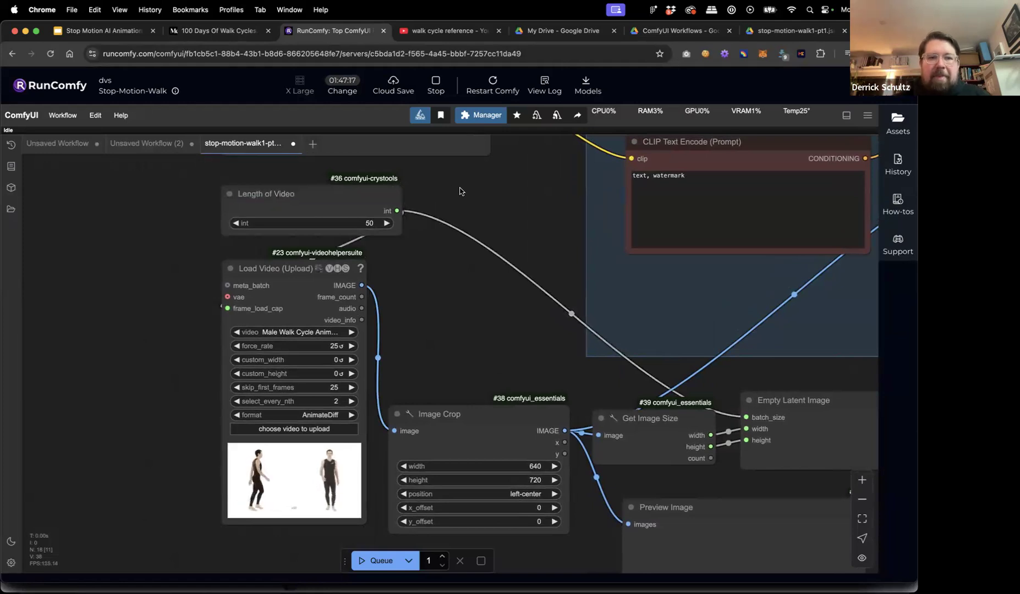
Change the Length of Video value from 50 to 25.
click(369, 223)
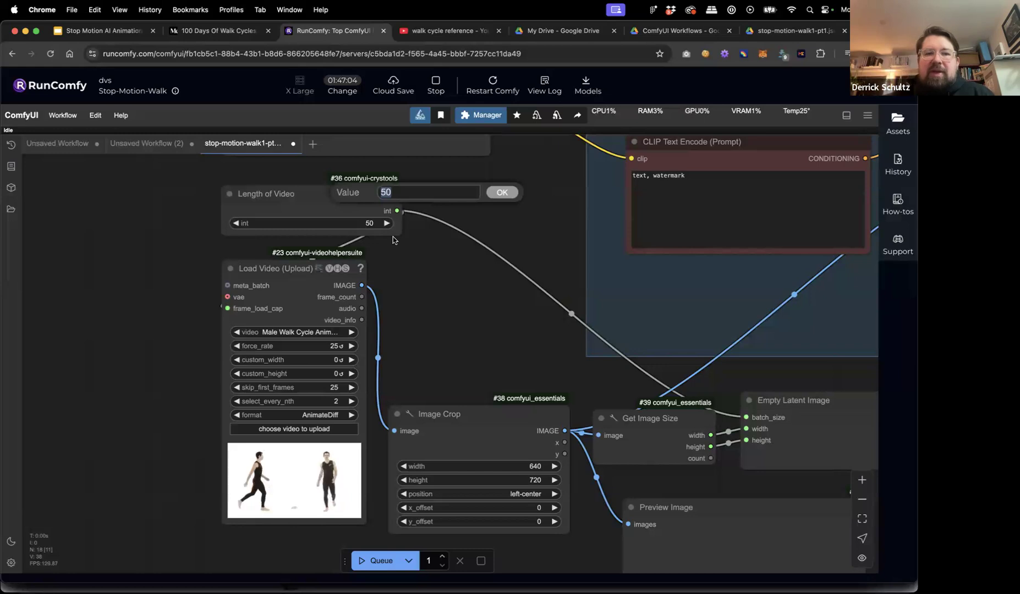
key(Escape)
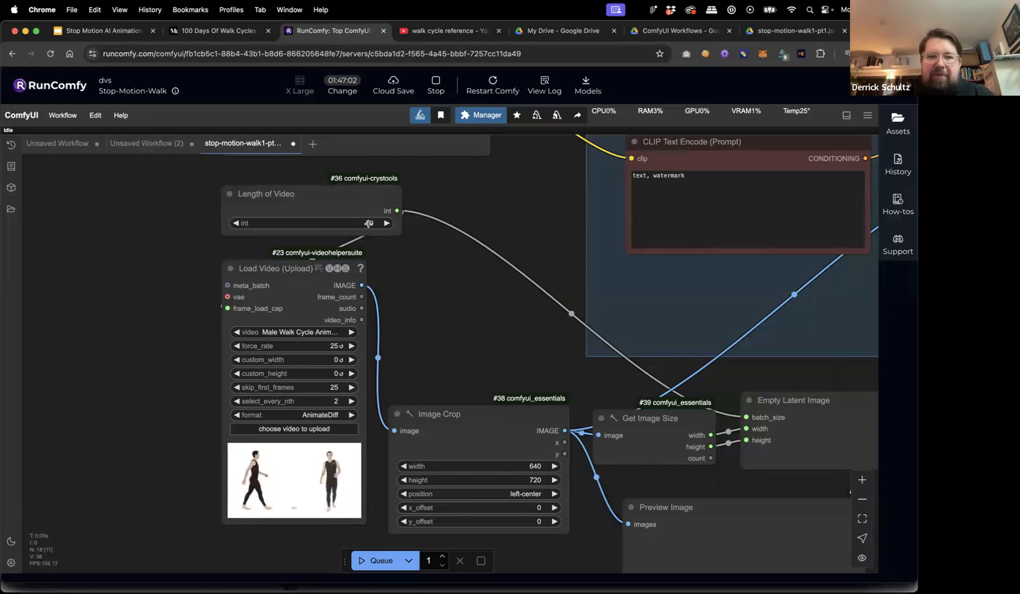
click(368, 223)
text(25)
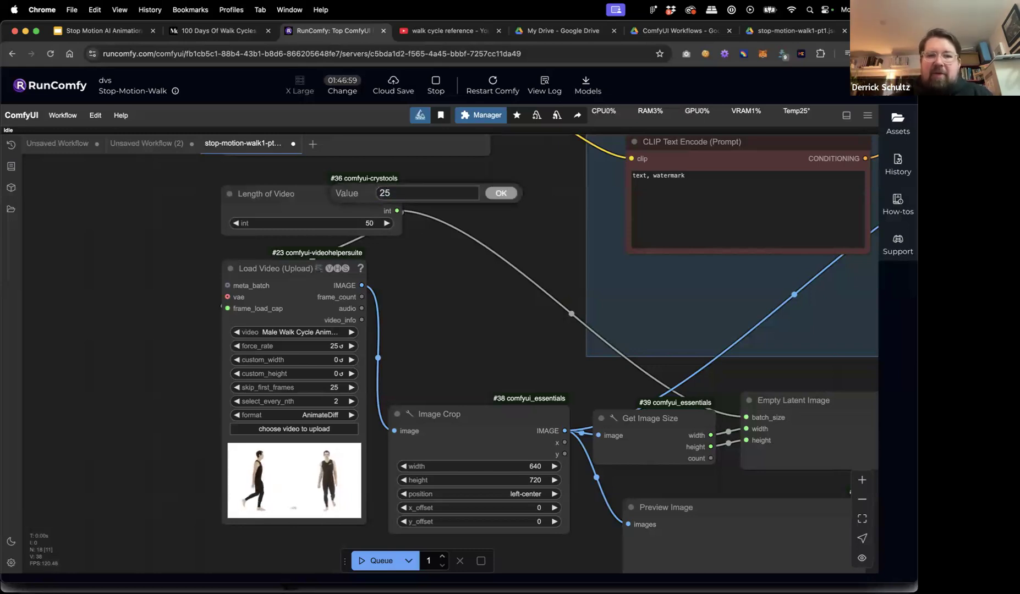
click(501, 193)
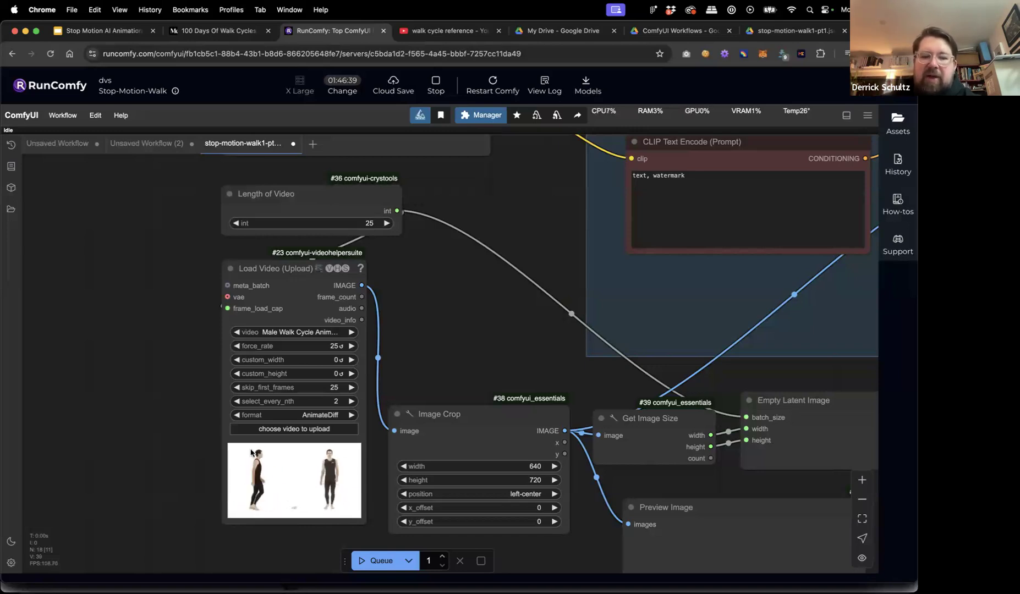
drag(457, 417, 457, 420)
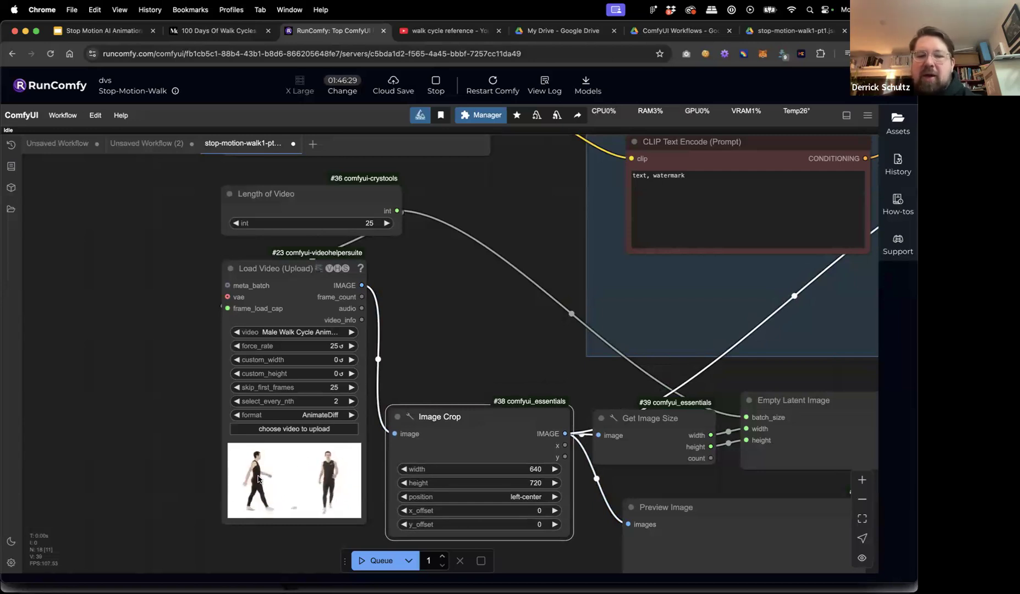
drag(440, 409, 442, 414)
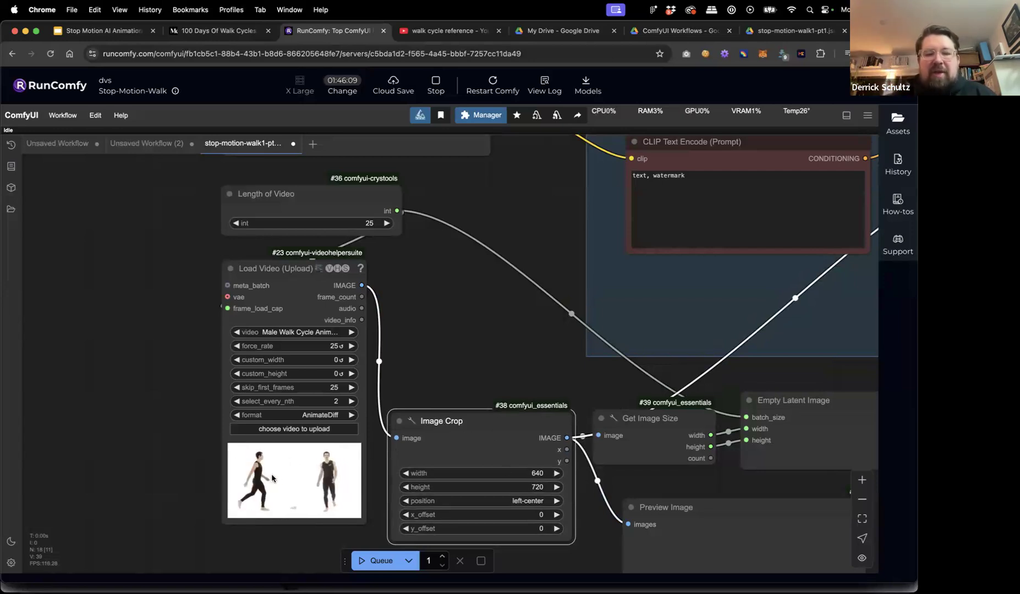
click(514, 312)
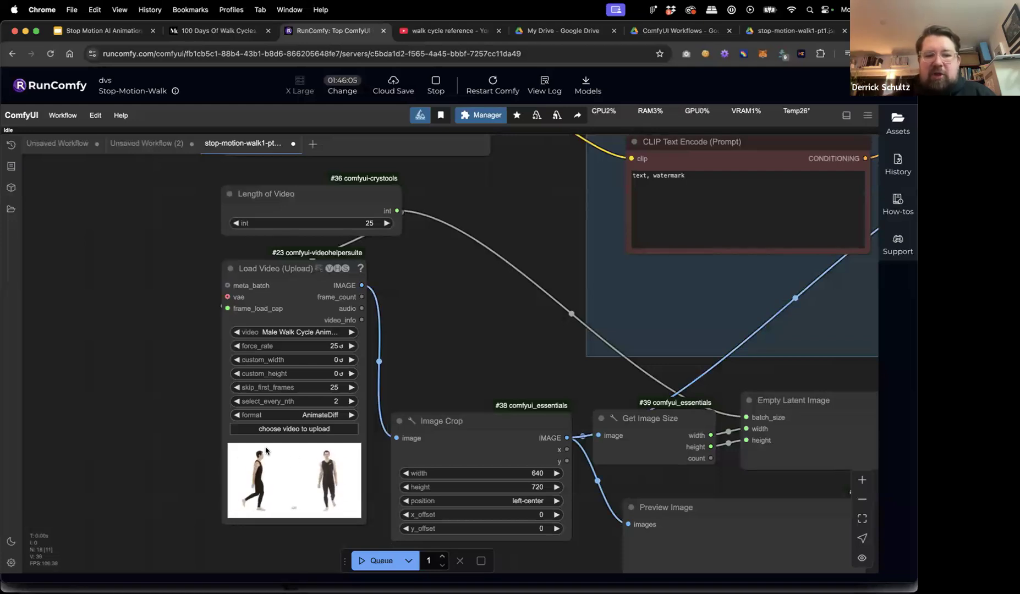
scroll(477, 350, down, 6)
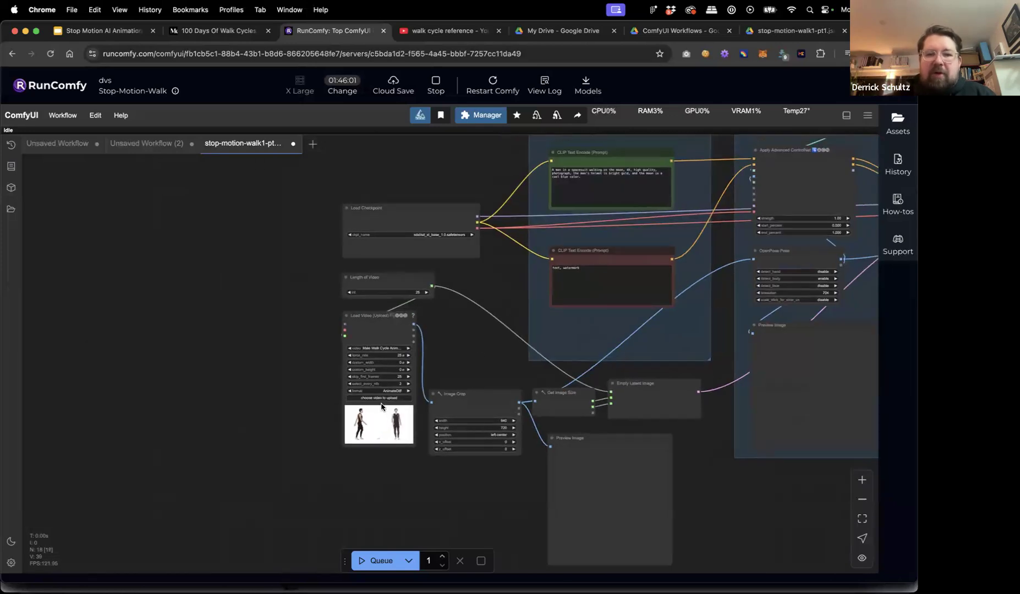
drag(471, 275, 281, 277)
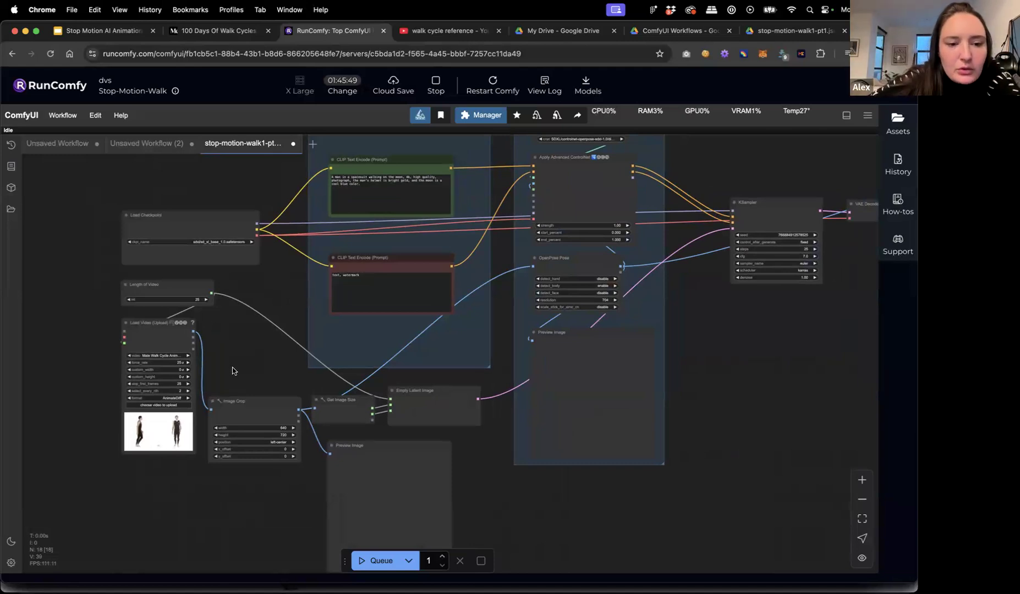
scroll(273, 359, up, 5)
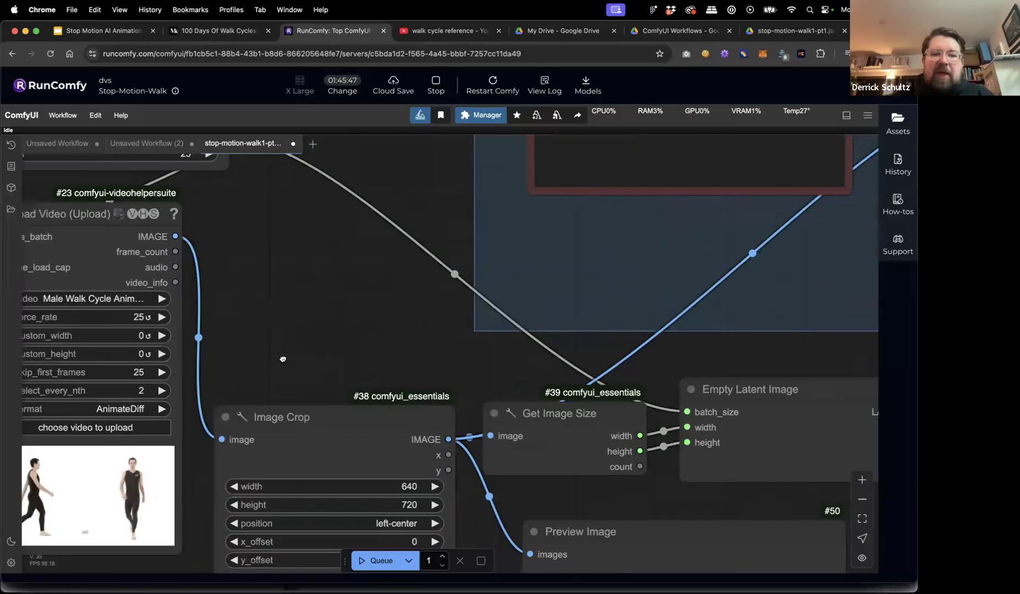
scroll(385, 275, down, 2)
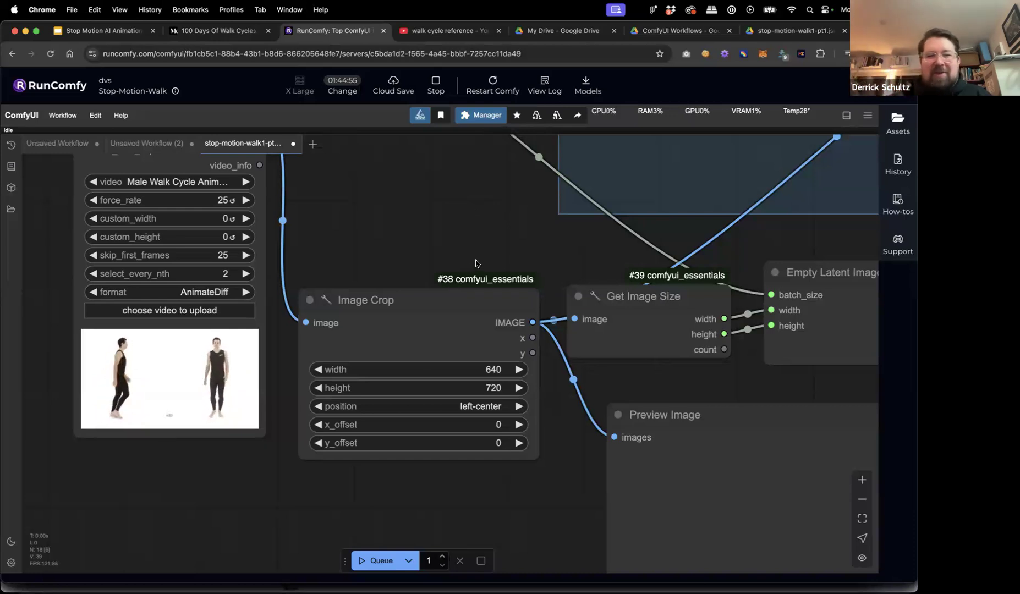
scroll(473, 243, down, 5)
drag(462, 216, 451, 290)
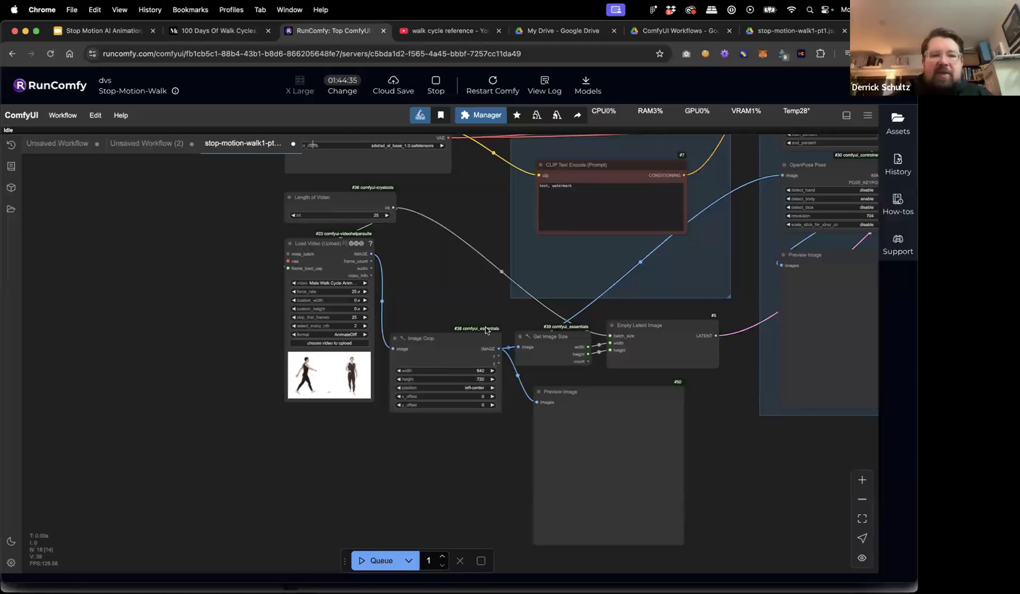
drag(457, 297, 356, 336)
scroll(356, 337, down, 5)
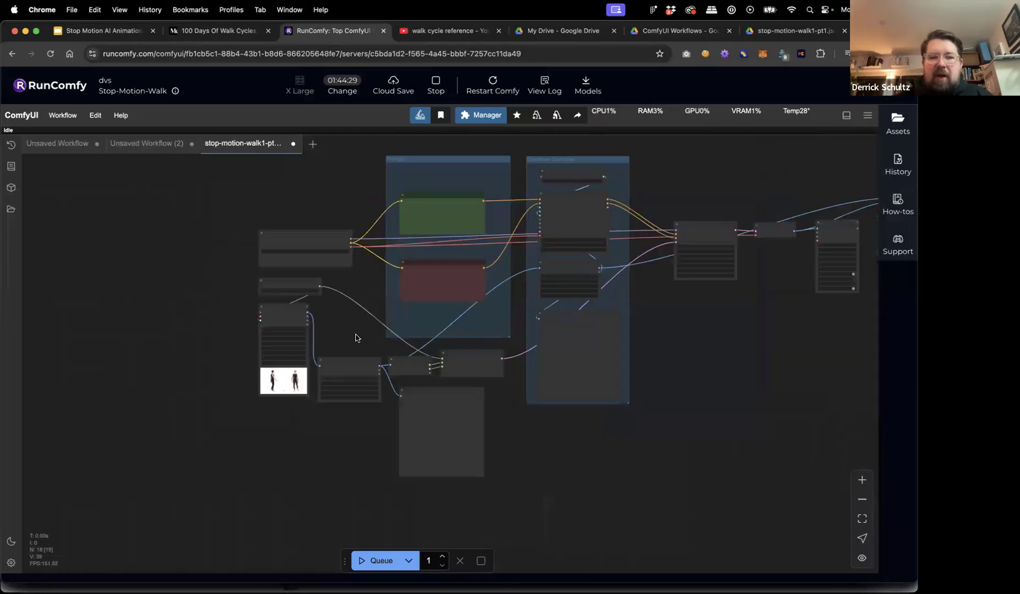
scroll(356, 338, up, 10)
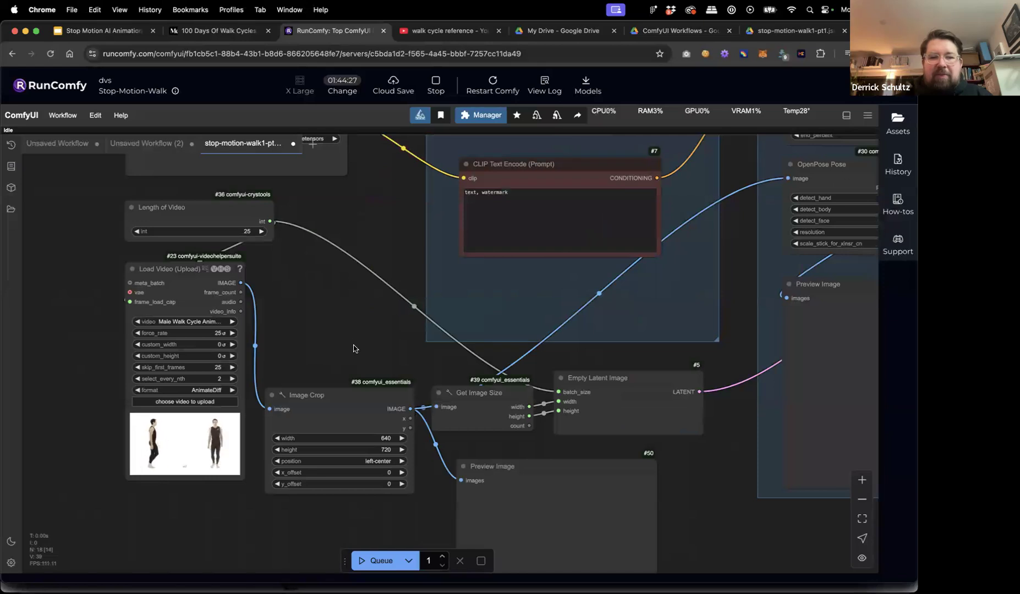
scroll(354, 348, down, 10)
scroll(354, 349, up, 12)
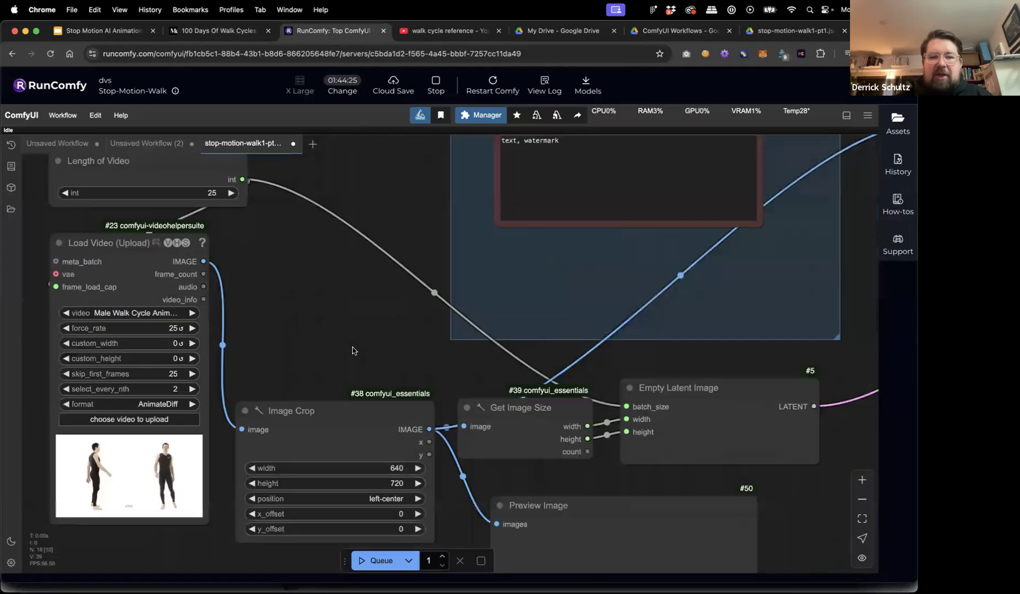
scroll(352, 351, down, 8)
scroll(352, 350, up, 8)
scroll(353, 350, down, 10)
scroll(353, 350, up, 4)
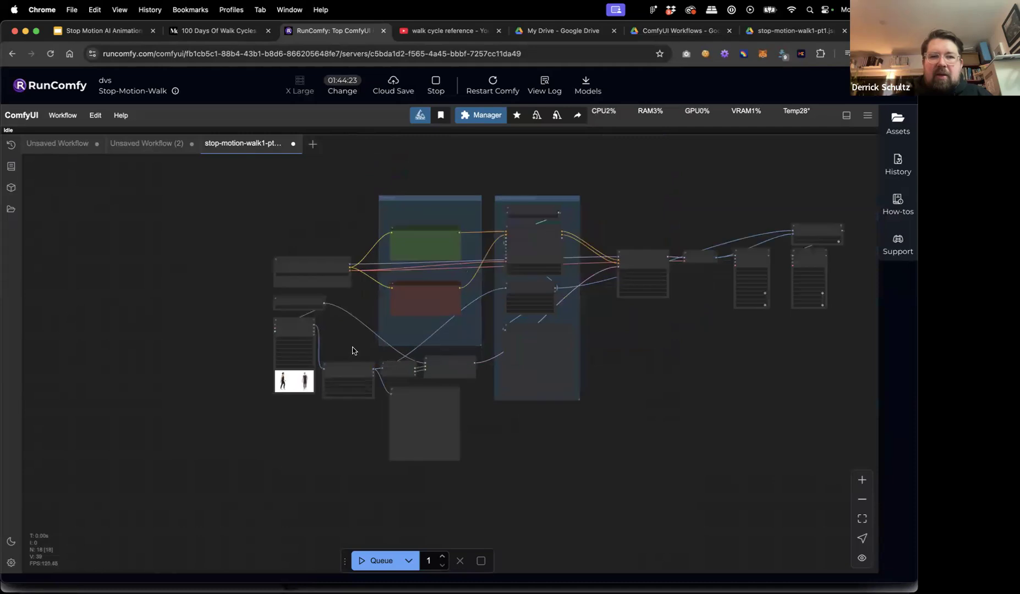
scroll(352, 350, up, 2)
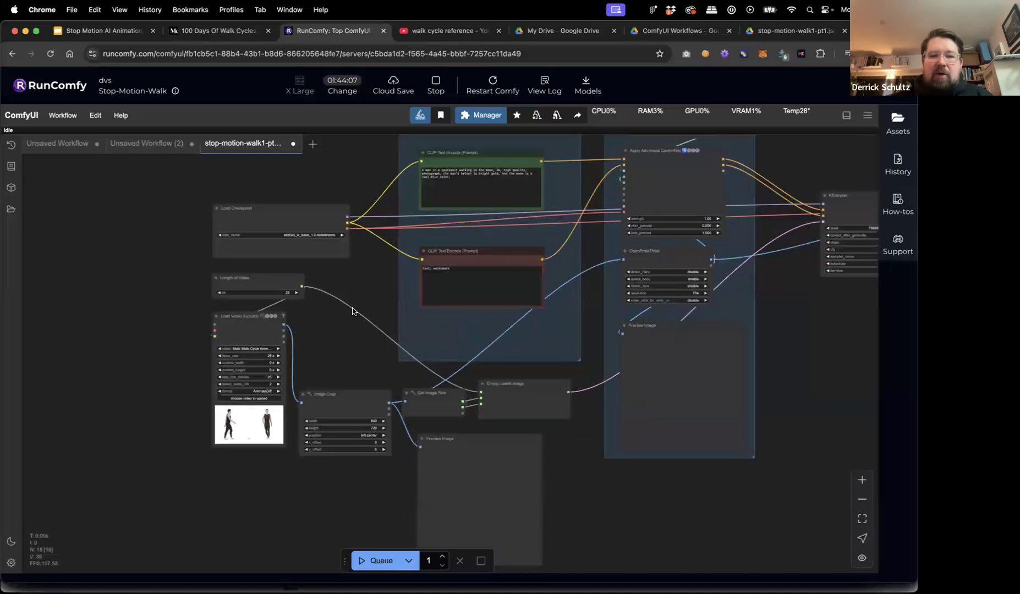
scroll(350, 324, down, 3)
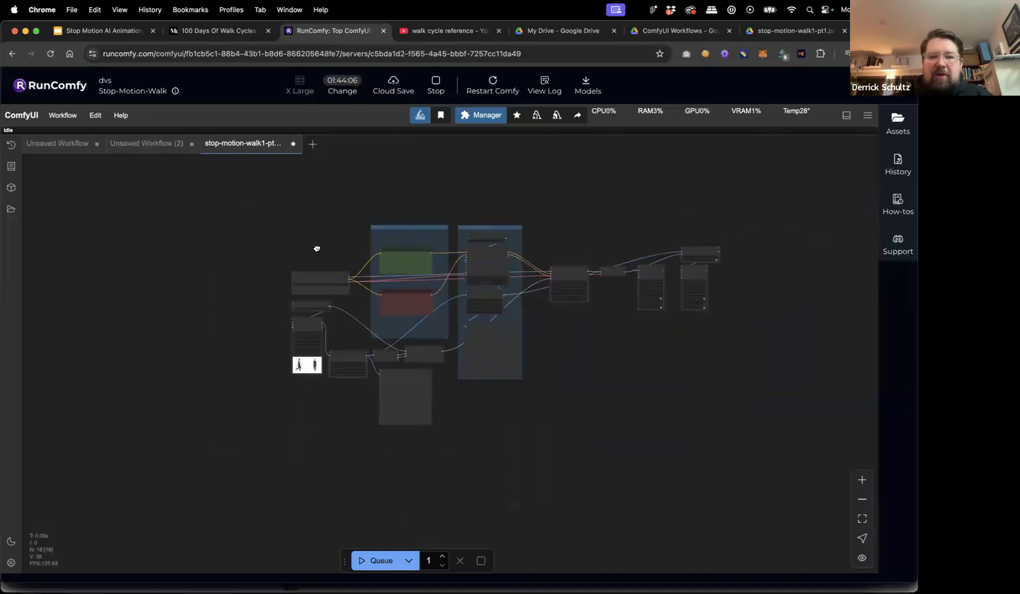
drag(317, 249, 261, 283)
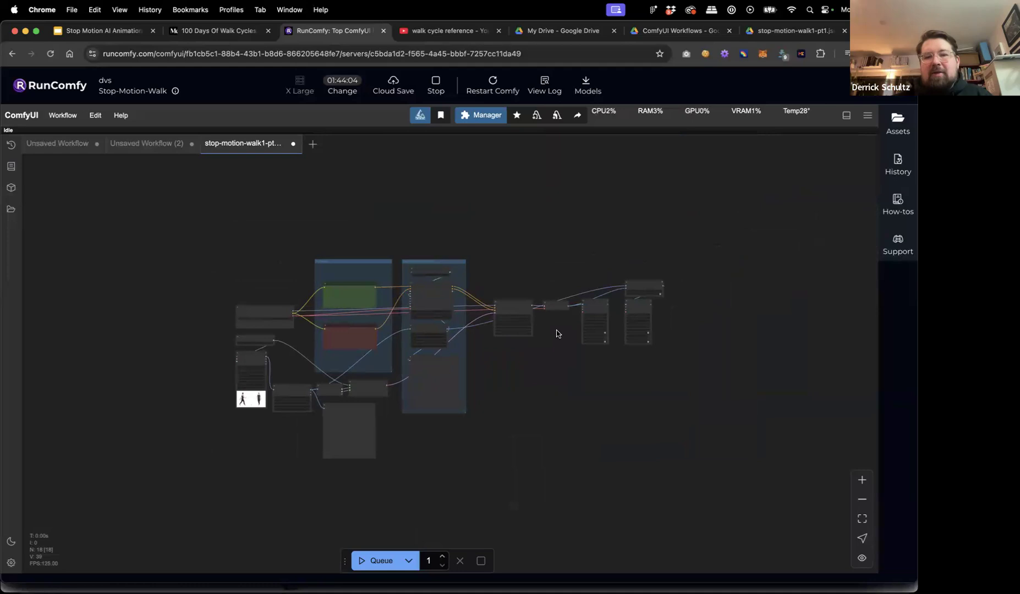
Queue the workflow and pan across to watch the right-hand nodes process.
click(362, 562)
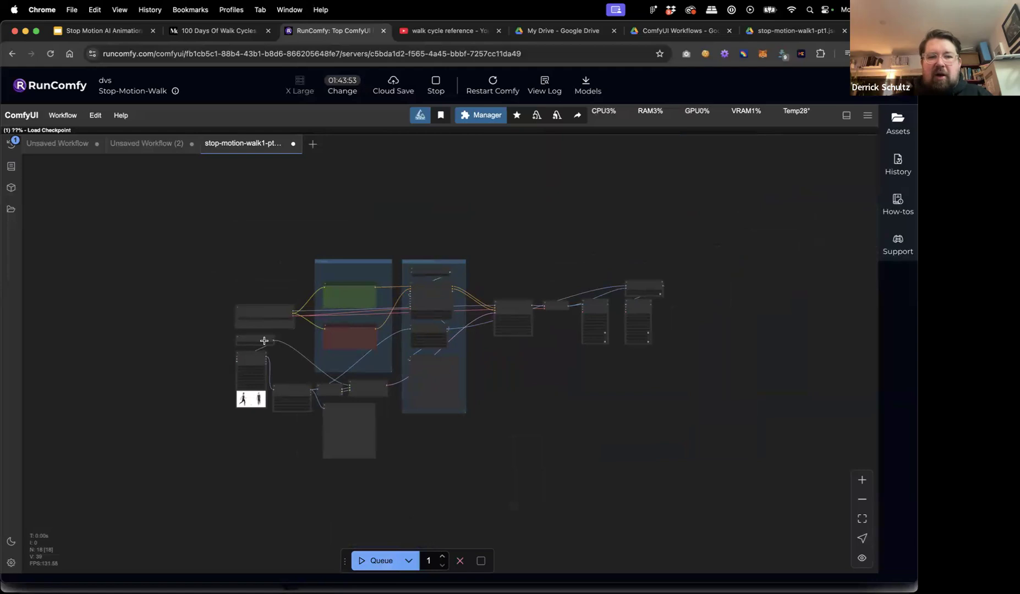
scroll(264, 341, up, 10)
scroll(362, 335, down, 6)
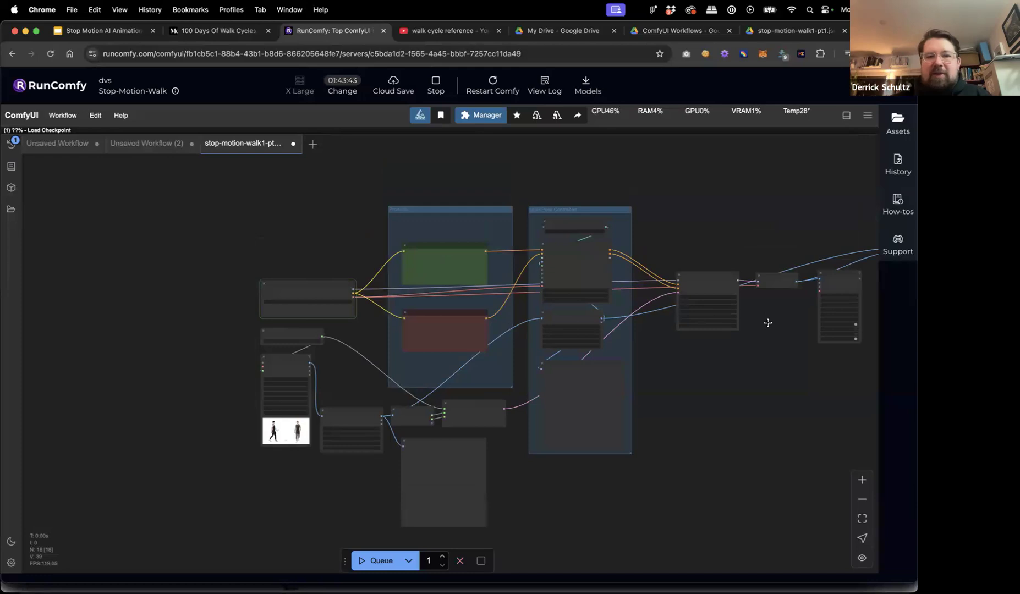
drag(685, 377, 575, 377)
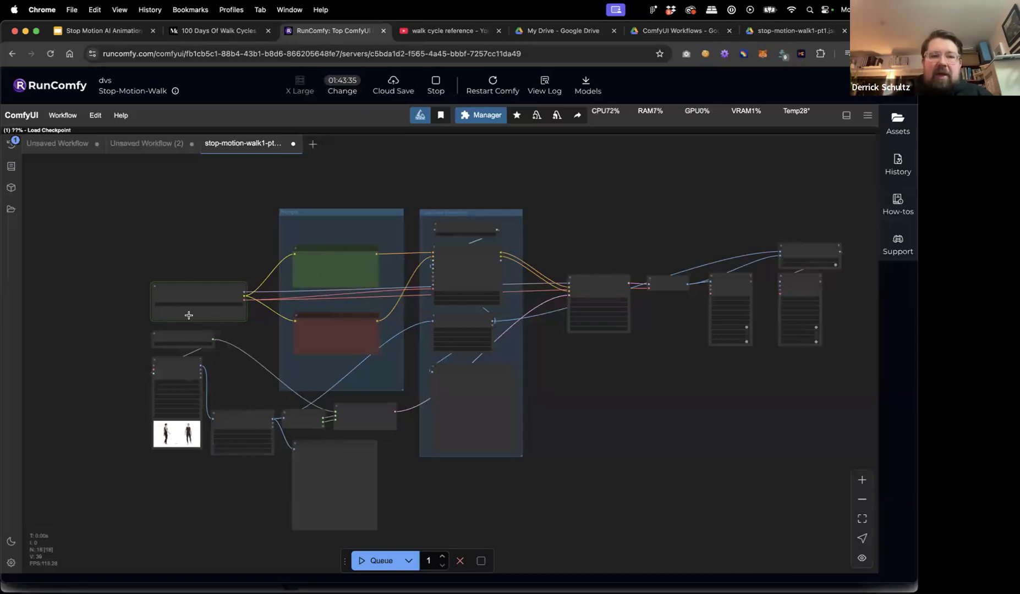
scroll(126, 299, up, 8)
scroll(126, 301, up, 10)
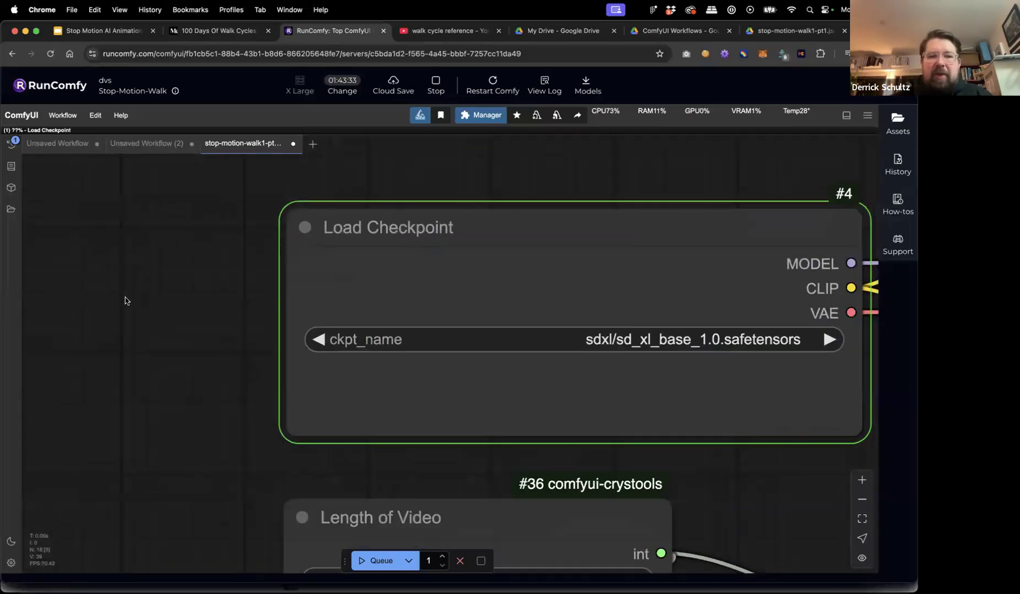
scroll(165, 301, down, 5)
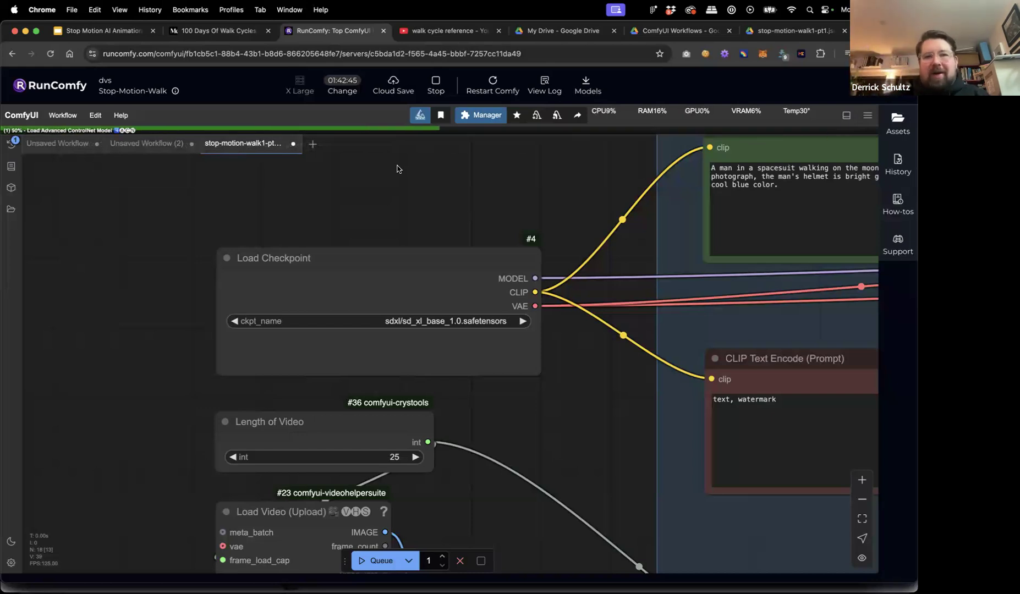
scroll(448, 188, down, 5)
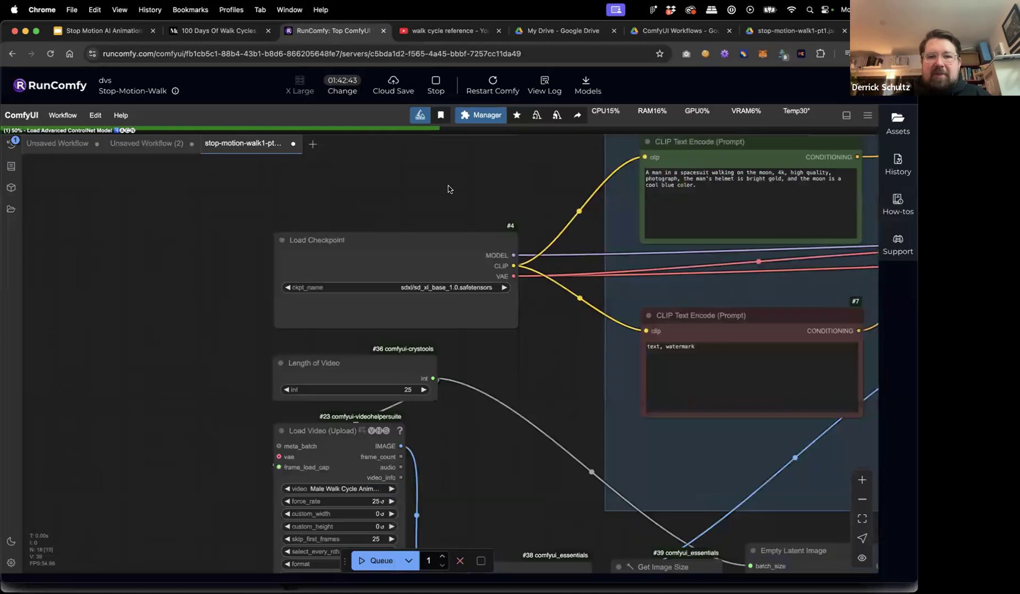
drag(471, 177, 356, 199)
scroll(355, 199, down, 2)
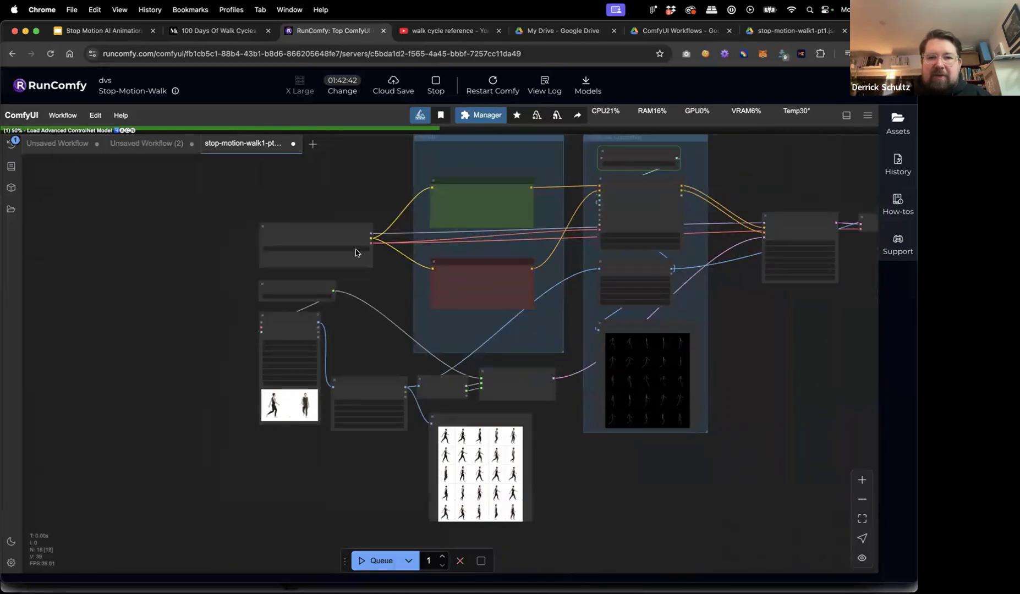
scroll(330, 325, up, 1)
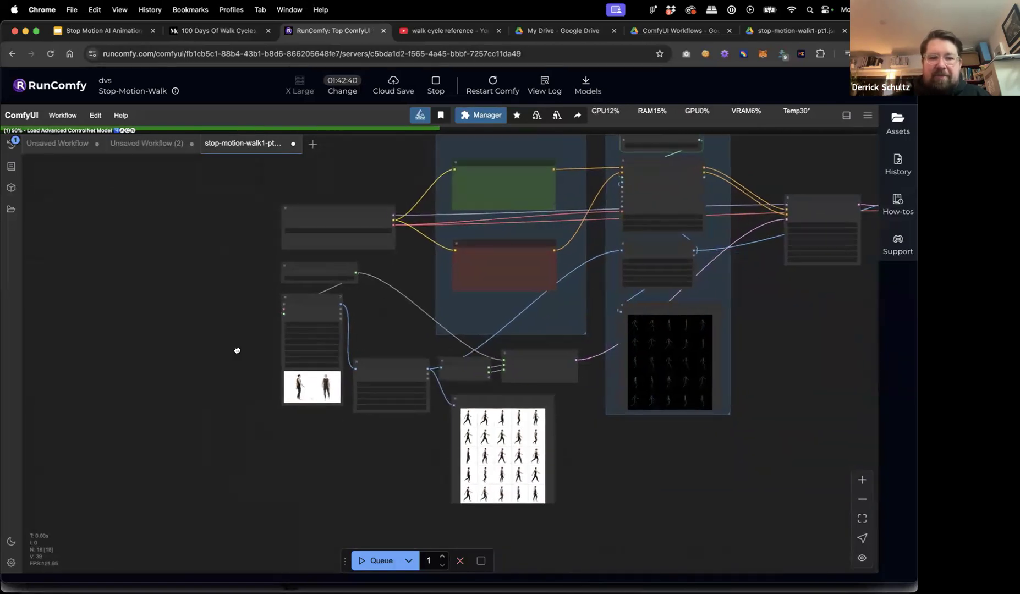
scroll(259, 360, up, 8)
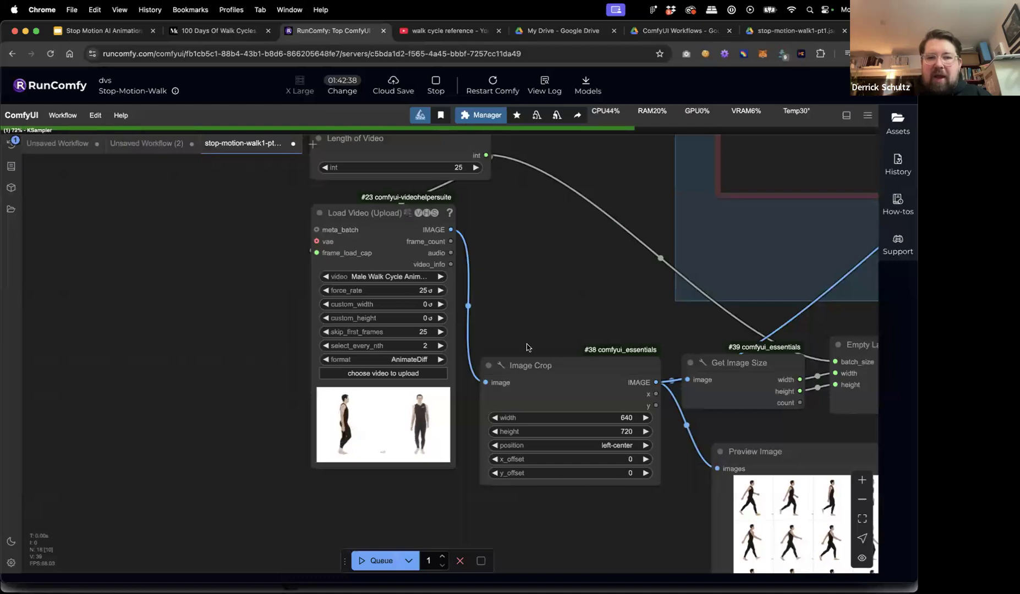
scroll(541, 354, right, 5)
scroll(541, 354, down, 3)
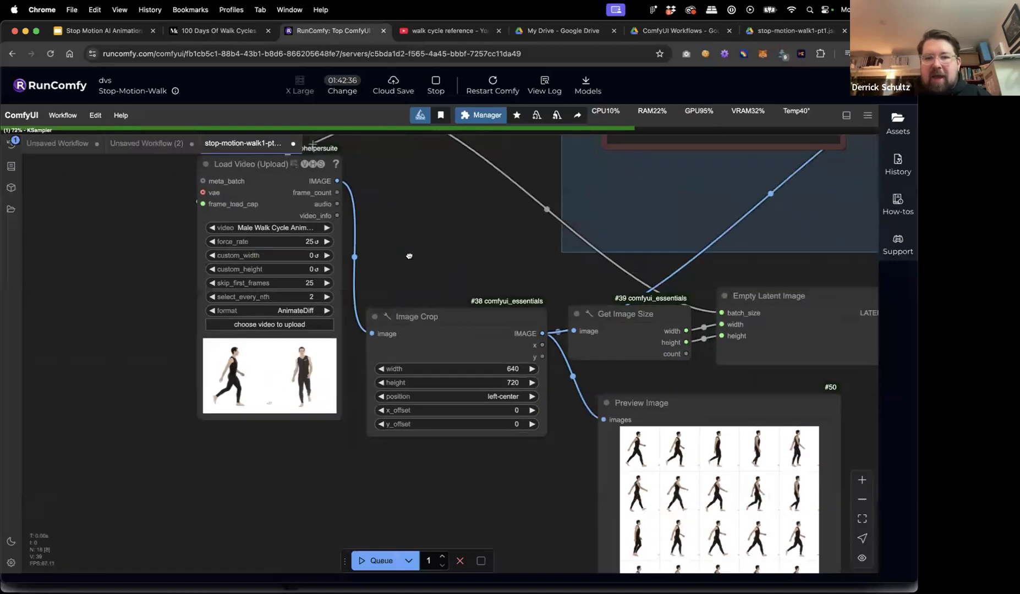
scroll(509, 452, right, 2)
scroll(509, 452, down, 2)
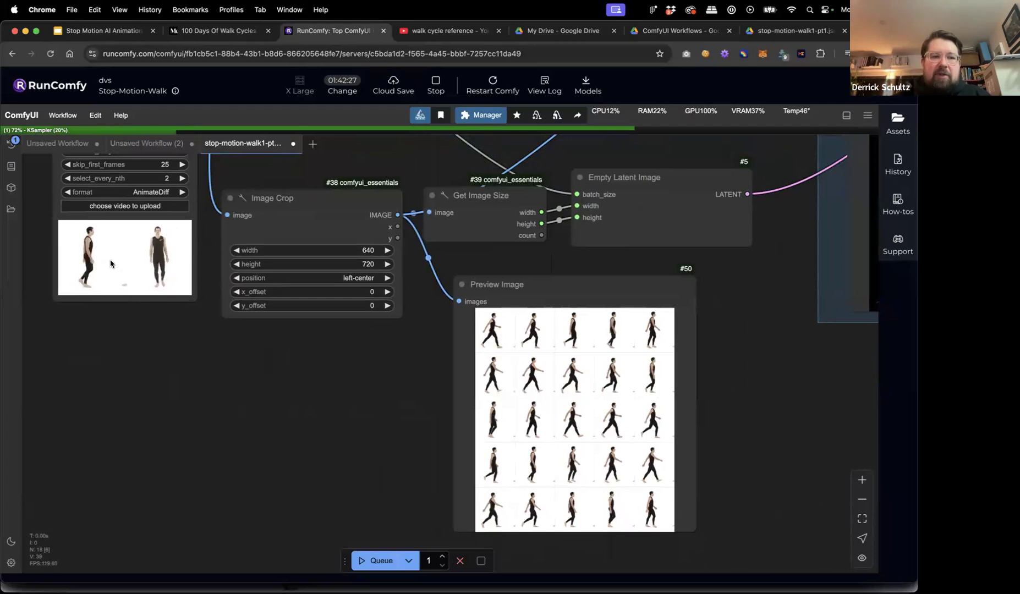
drag(550, 290, 550, 279)
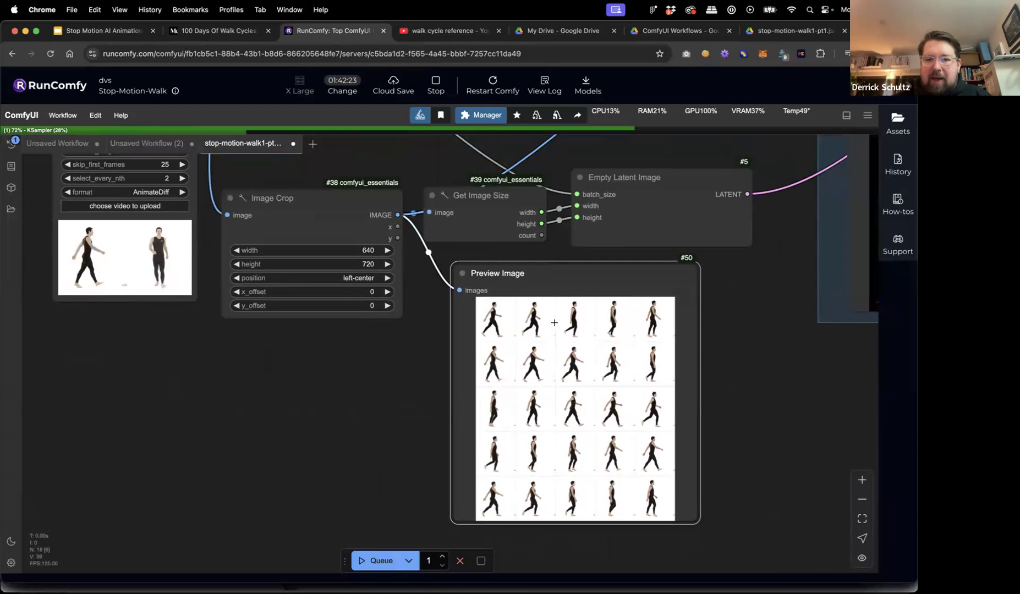
click(526, 378)
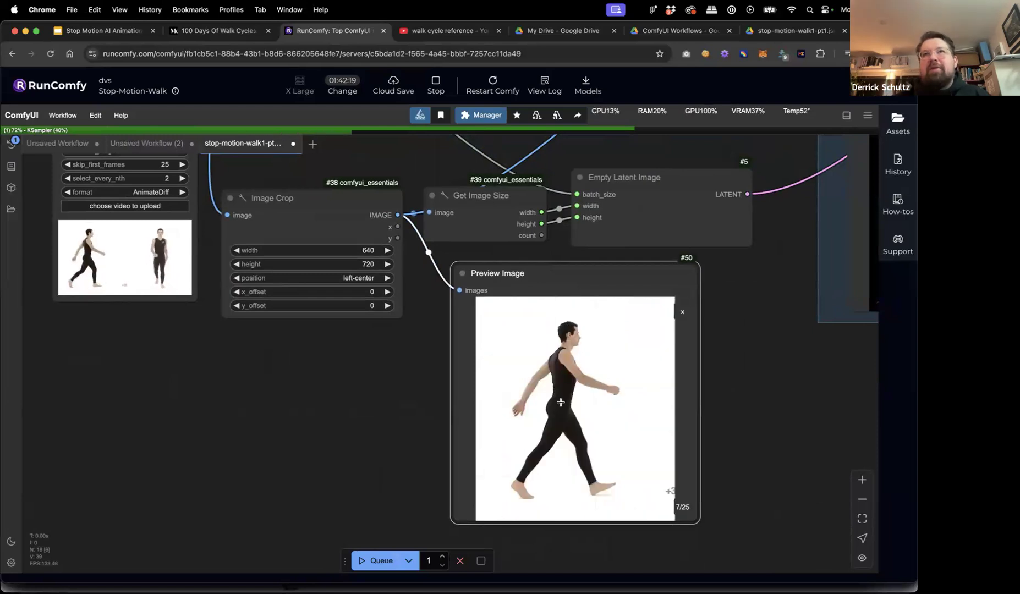
click(682, 311)
click(623, 453)
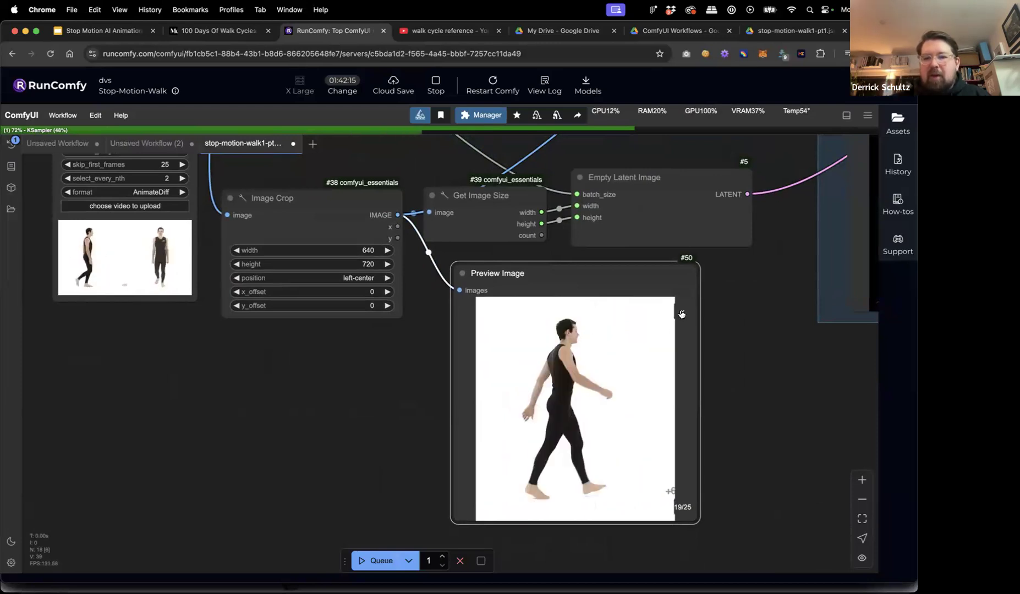
click(681, 312)
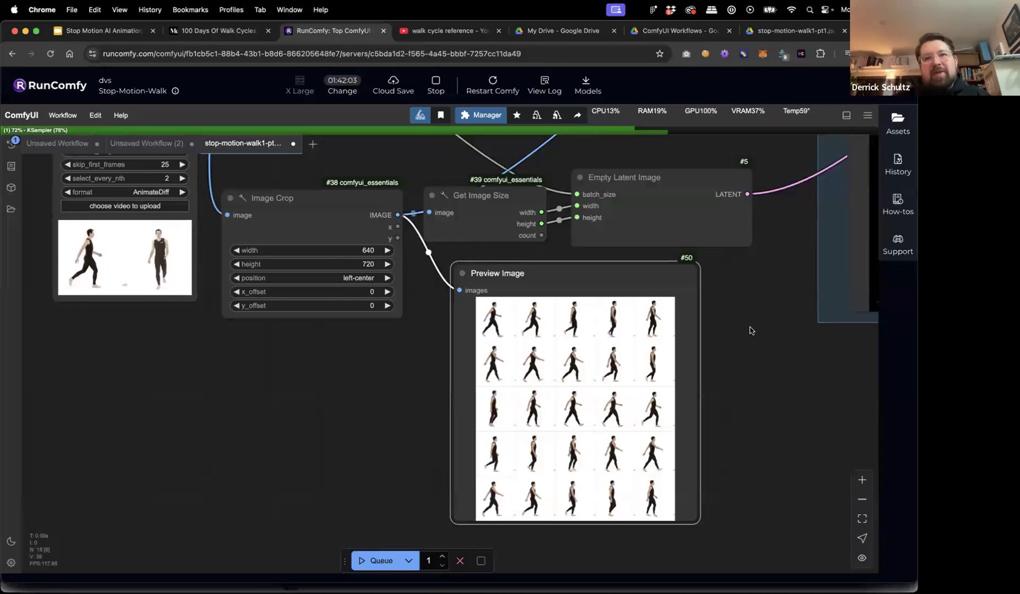
Locate the walk-cycle Preview Image #50 and drag it down and to the right.
scroll(749, 333, down, 5)
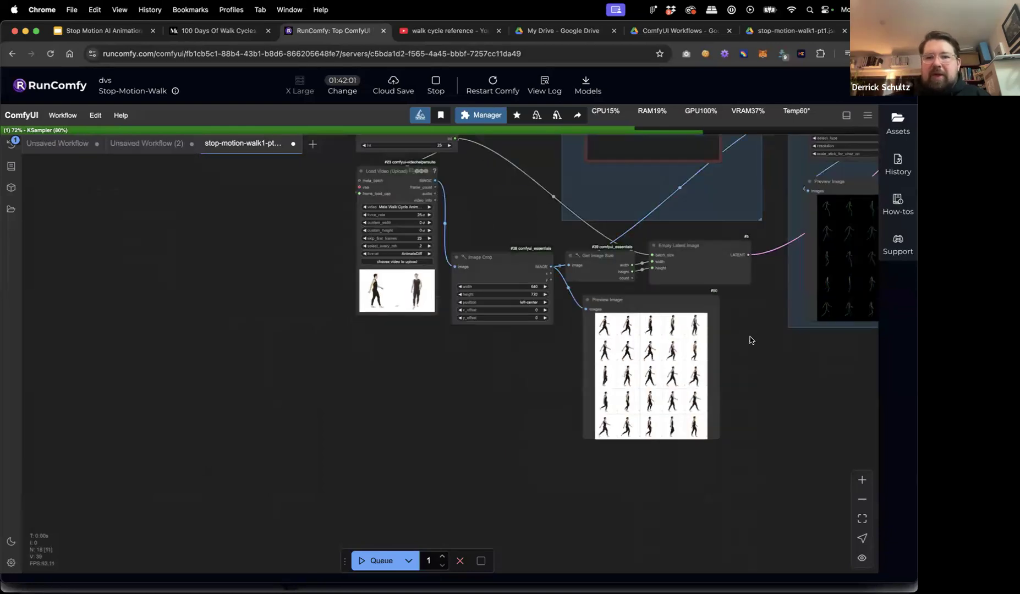
scroll(578, 384, right, 5)
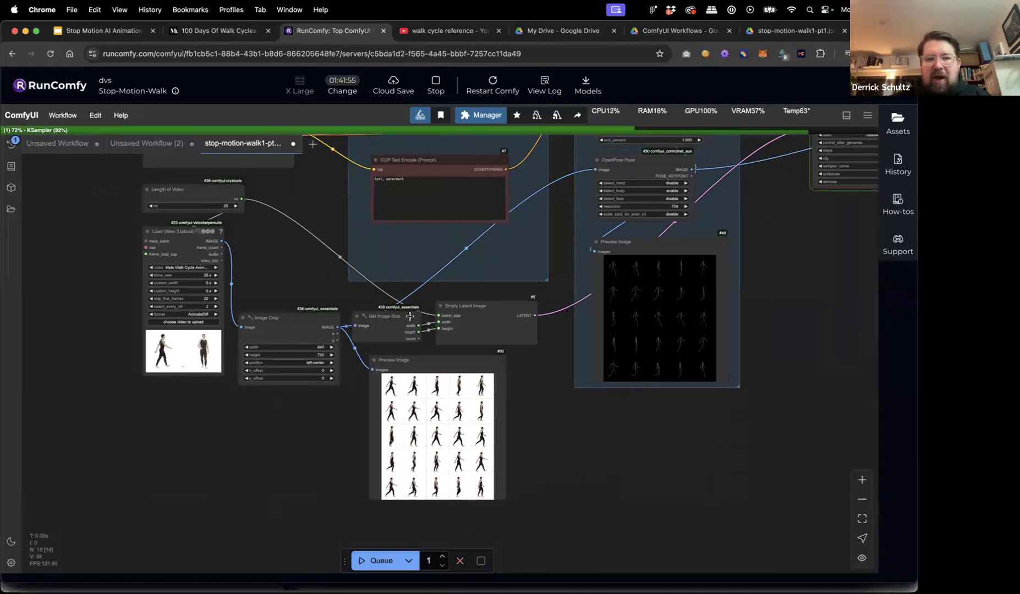
scroll(548, 338, right, 6)
scroll(549, 338, up, 4)
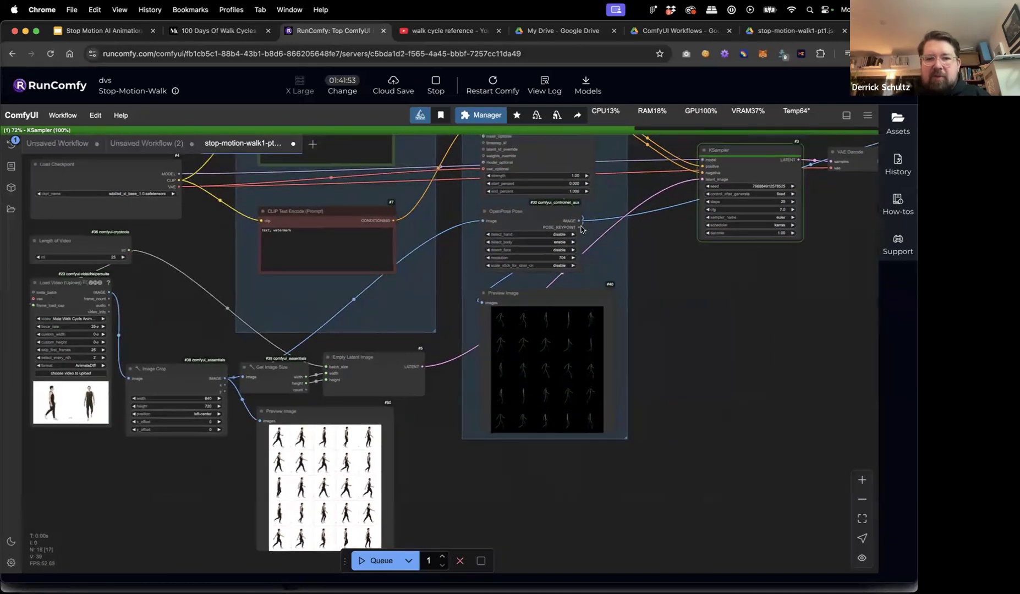
scroll(622, 304, up, 2)
scroll(621, 304, right, 2)
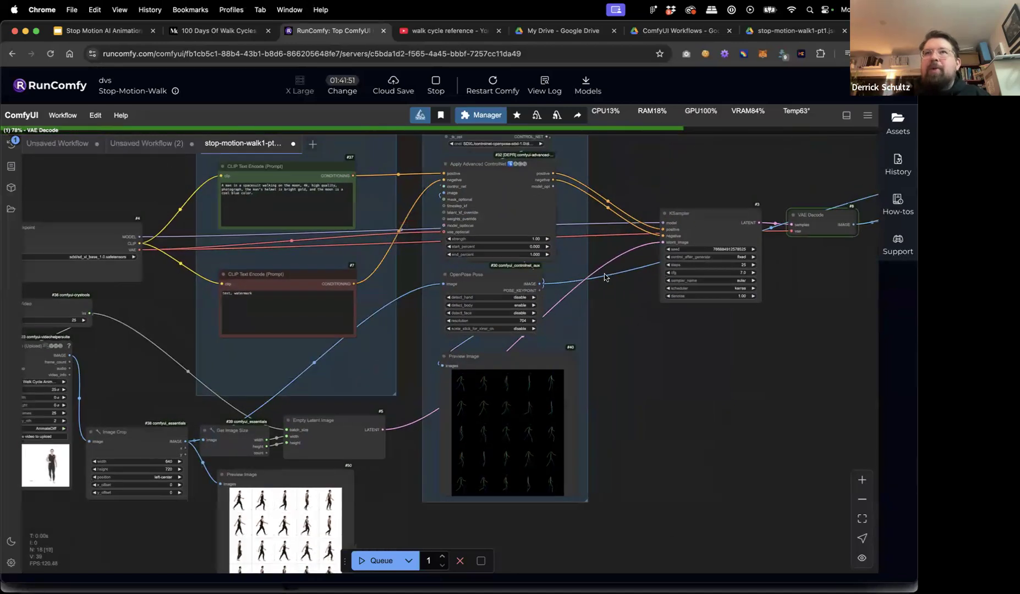
scroll(603, 277, up, 5)
scroll(605, 278, down, 6)
scroll(609, 279, up, 3)
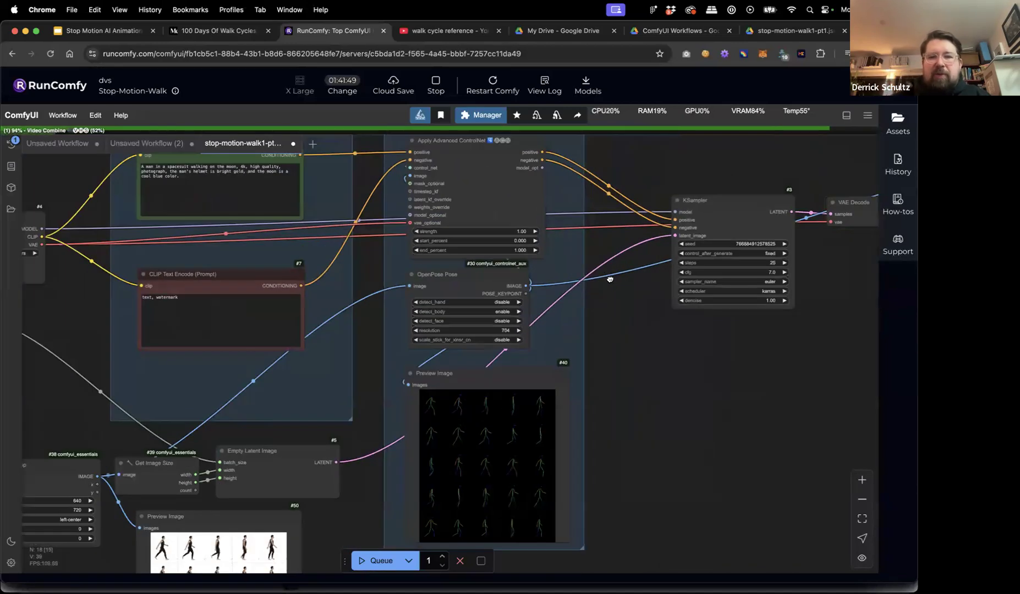
drag(613, 285, 674, 201)
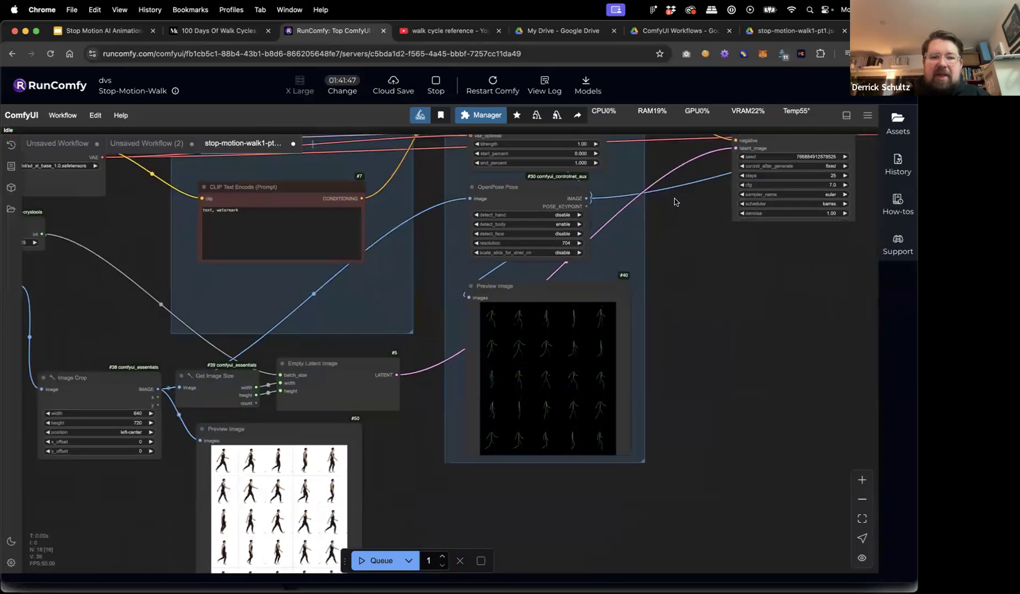
scroll(396, 418, down, 2)
scroll(246, 408, up, 5)
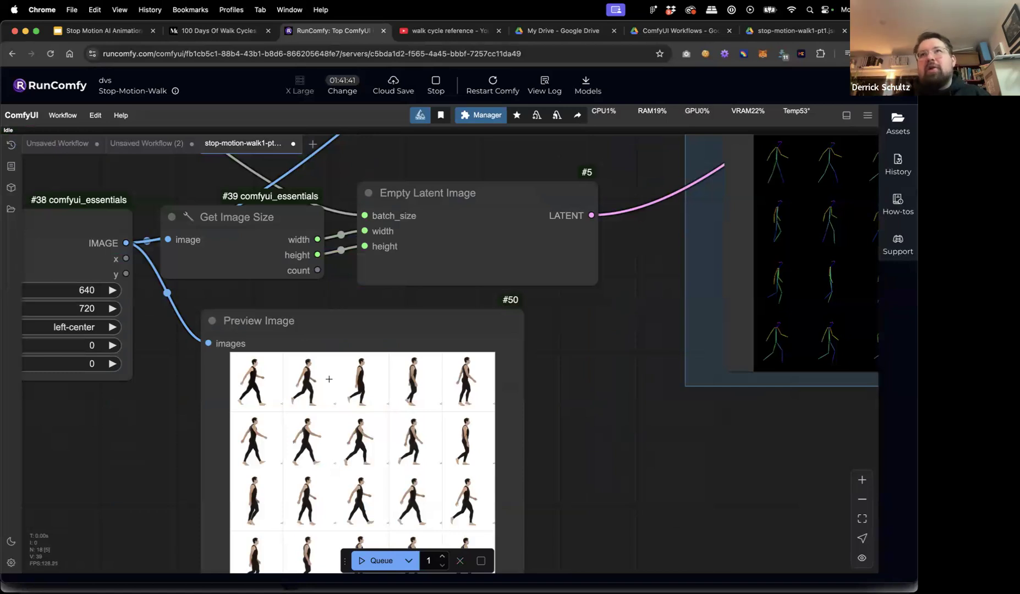
scroll(535, 390, down, 5)
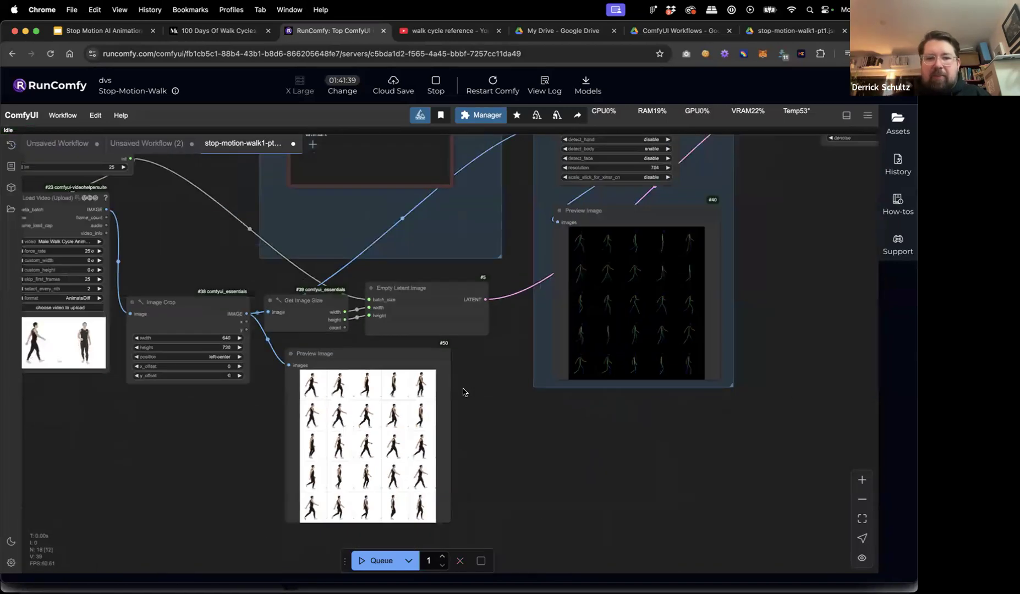
drag(347, 354, 425, 388)
drag(541, 416, 716, 415)
Place the walk-cycle preview directly below the OpenPose skeleton Preview Image #40.
scroll(747, 423, up, 5)
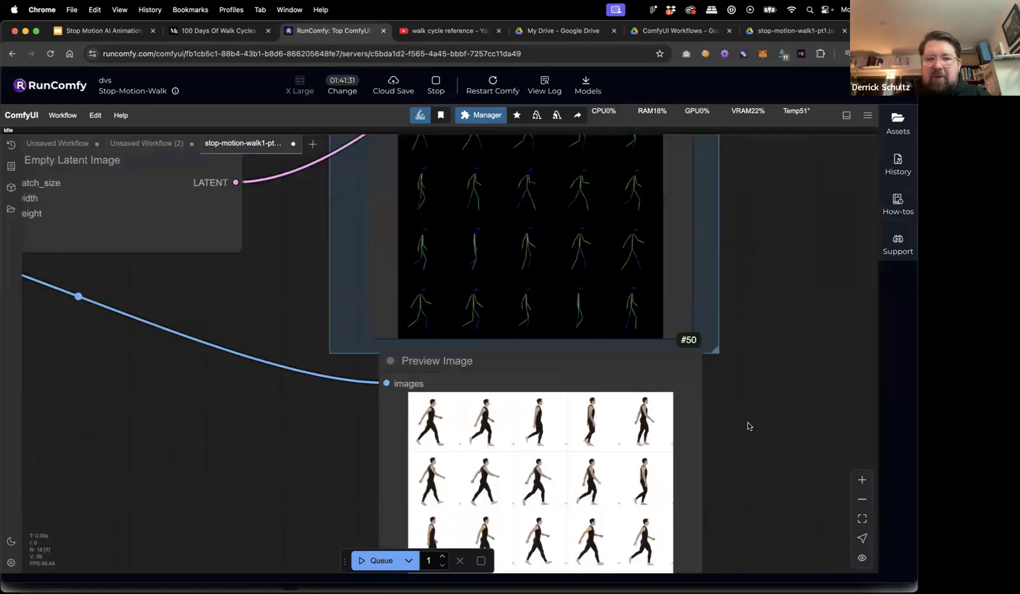
scroll(743, 455, up, 3)
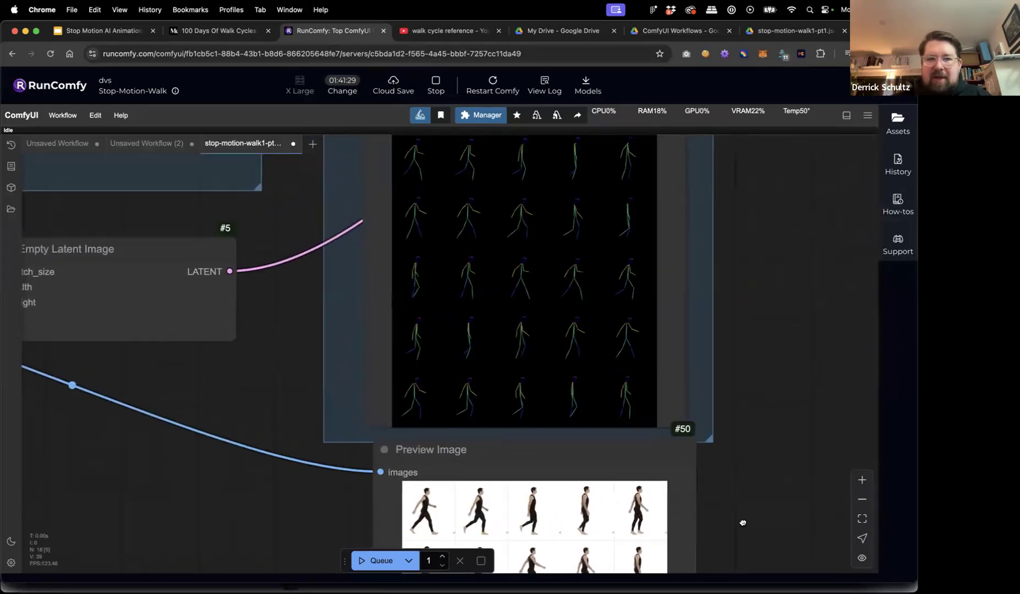
scroll(740, 501, down, 1)
drag(538, 438, 791, 154)
scroll(491, 248, right, 8)
scroll(491, 249, up, 3)
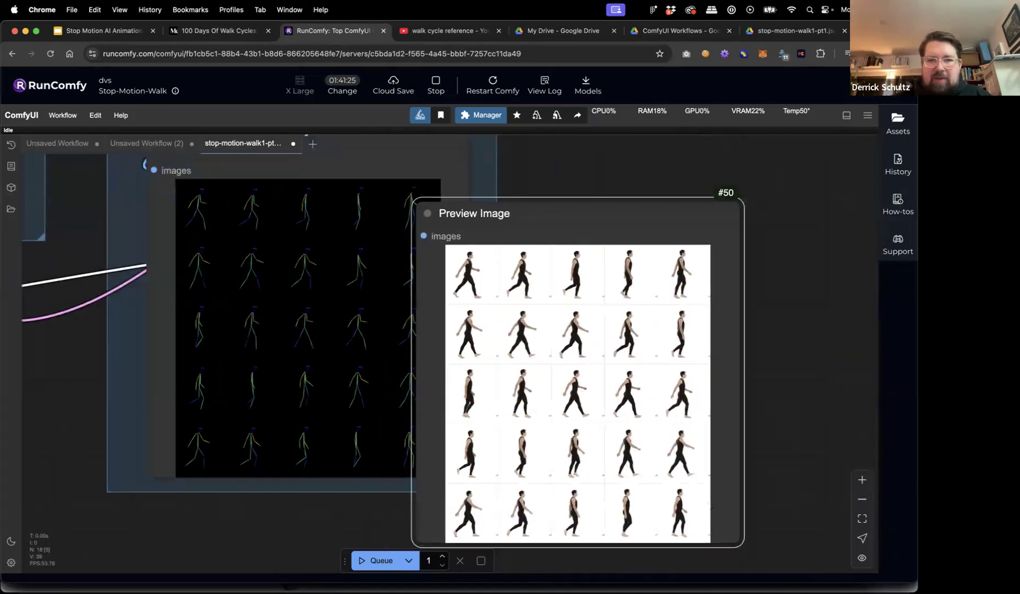
drag(526, 201, 539, 140)
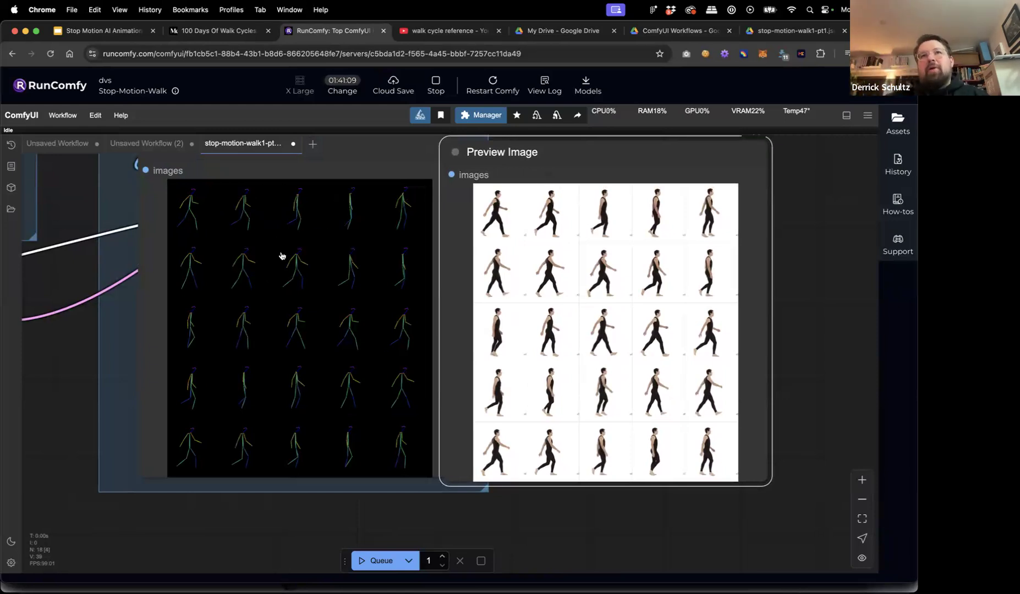
drag(500, 373, 112, 502)
scroll(77, 463, down, 4)
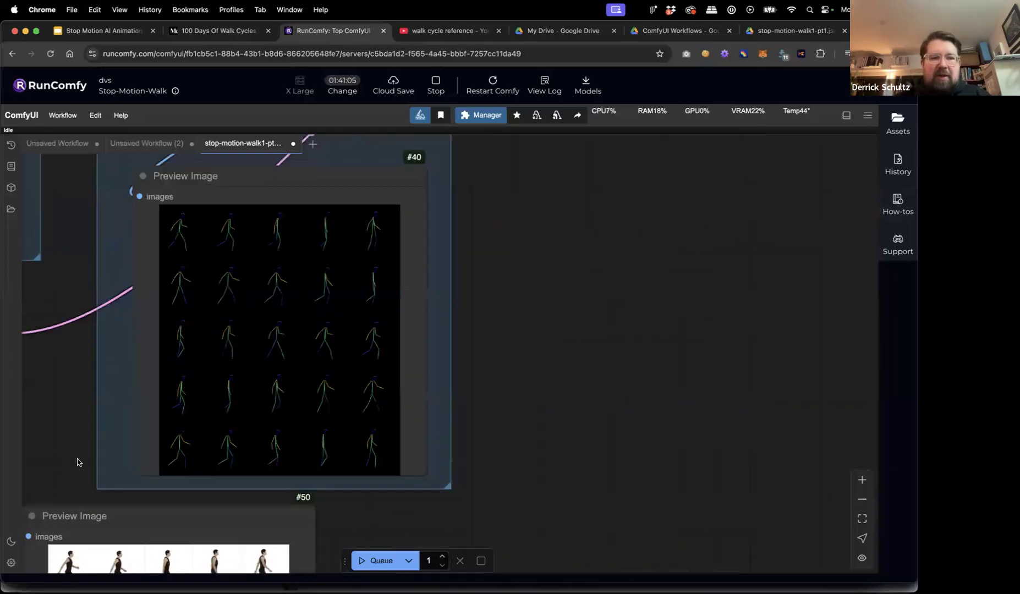
drag(132, 394, 345, 401)
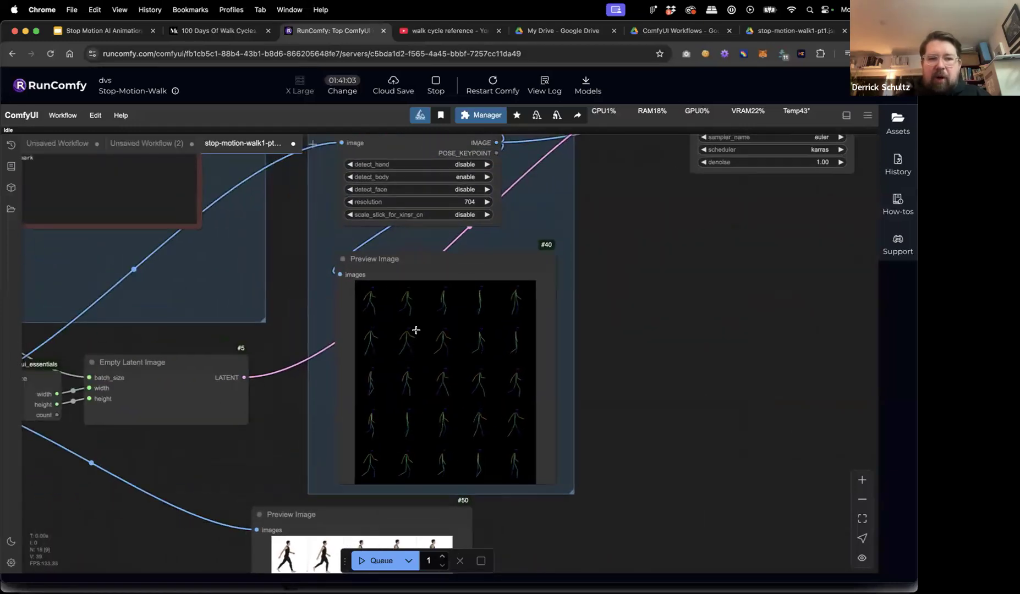
scroll(624, 371, up, 3)
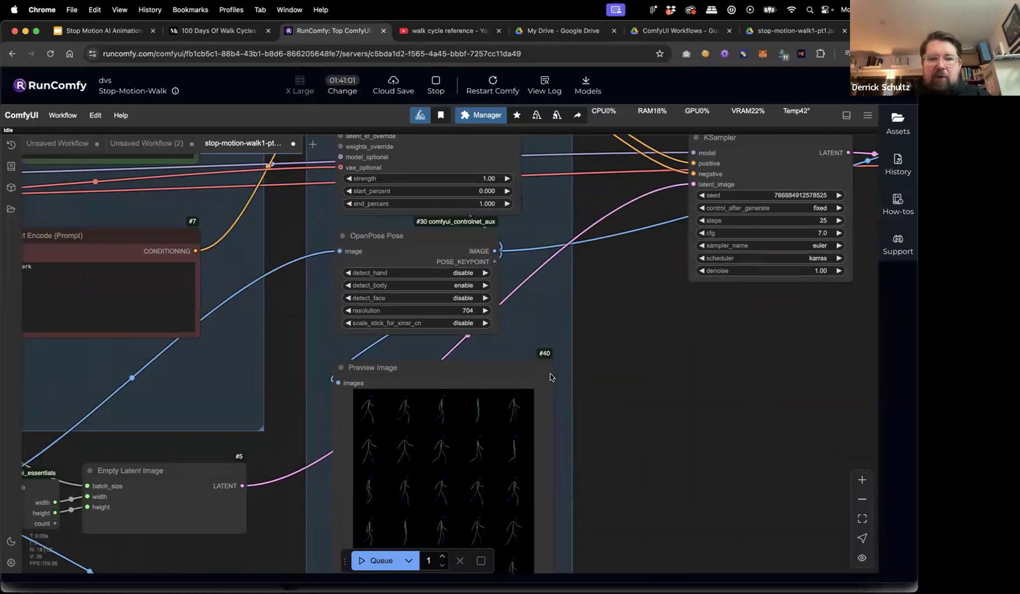
scroll(625, 431, up, 4)
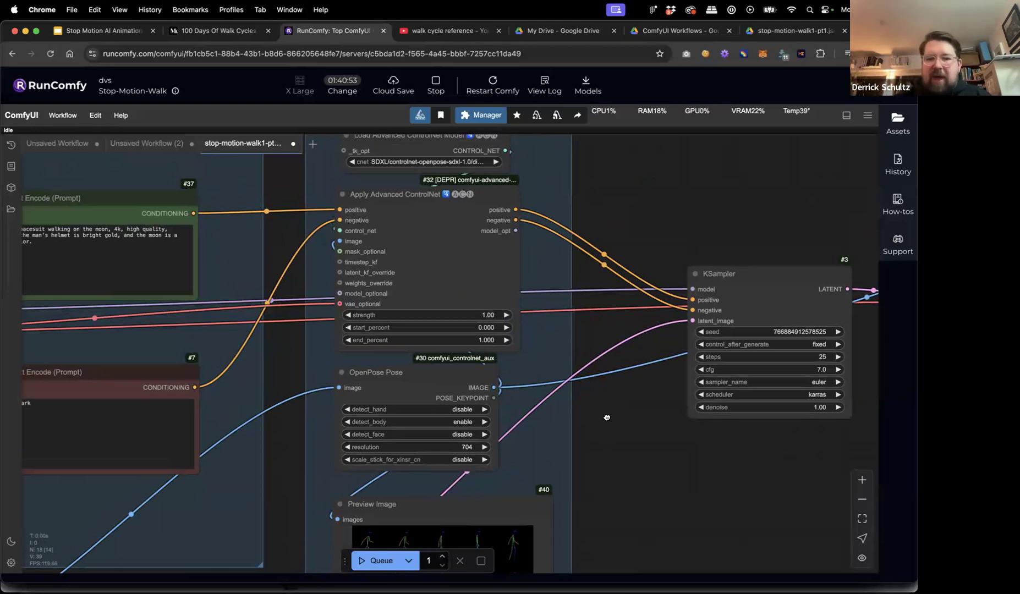
scroll(607, 417, down, 2)
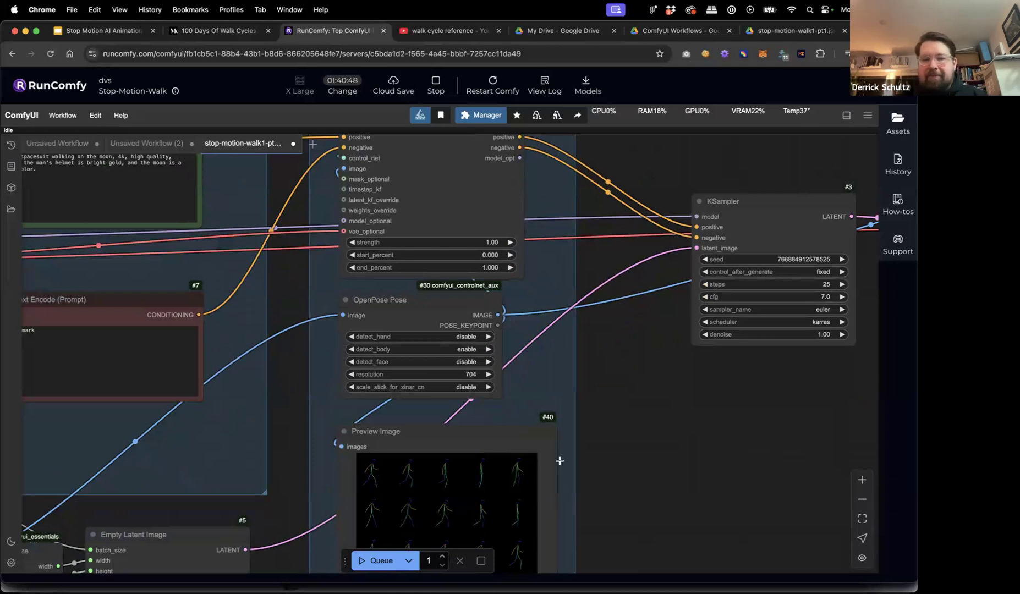
scroll(638, 427, up, 1)
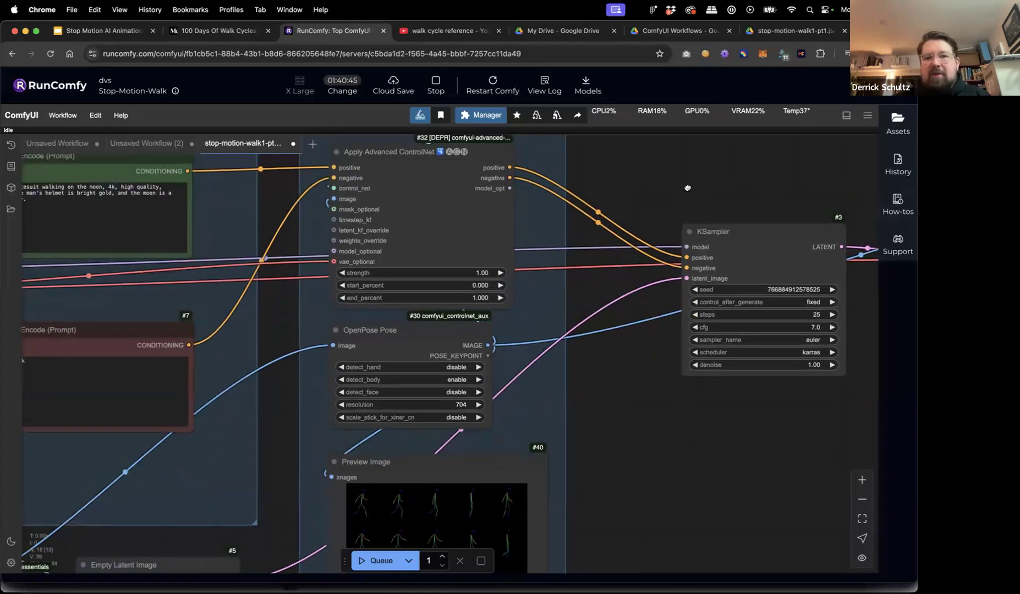
scroll(688, 188, right, 6)
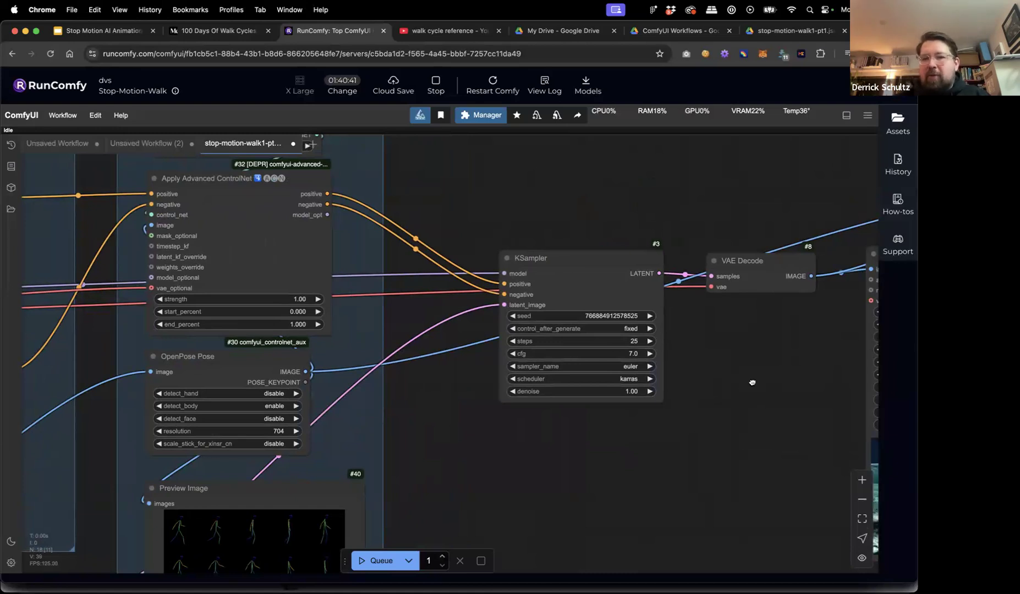
scroll(752, 382, right, 8)
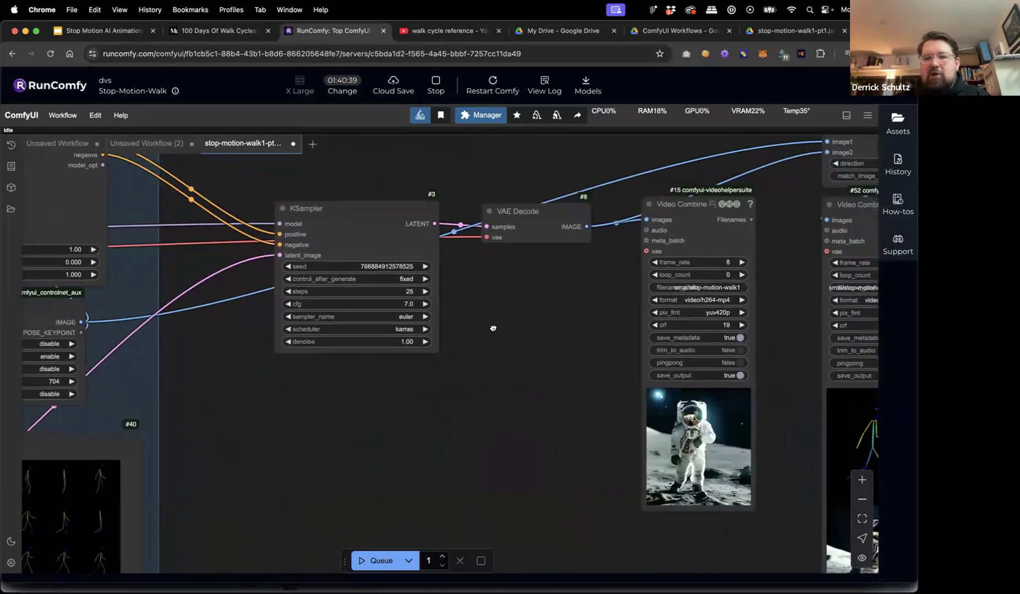
scroll(493, 328, right, 4)
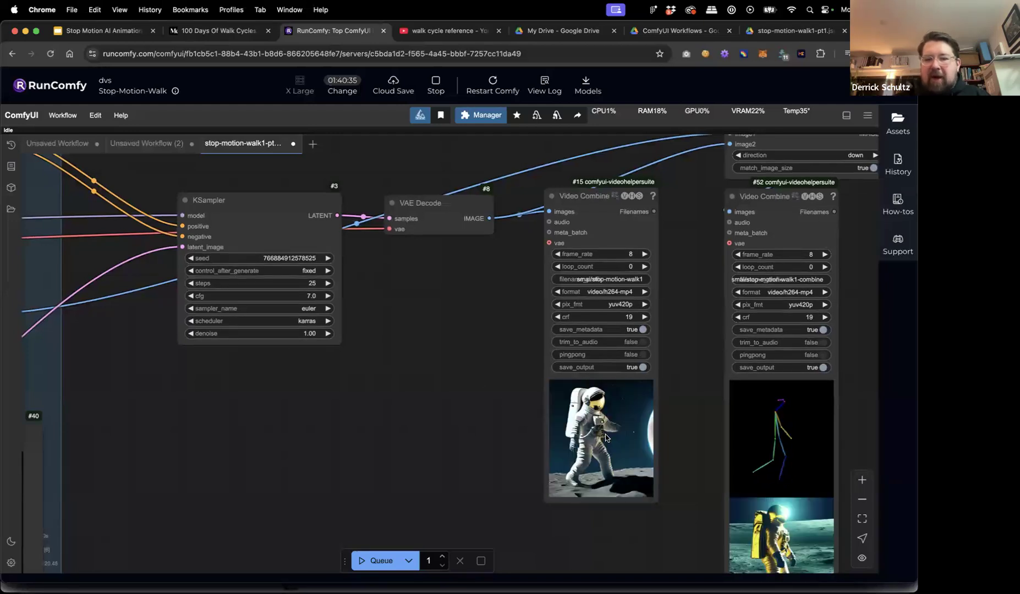
scroll(450, 333, right, 8)
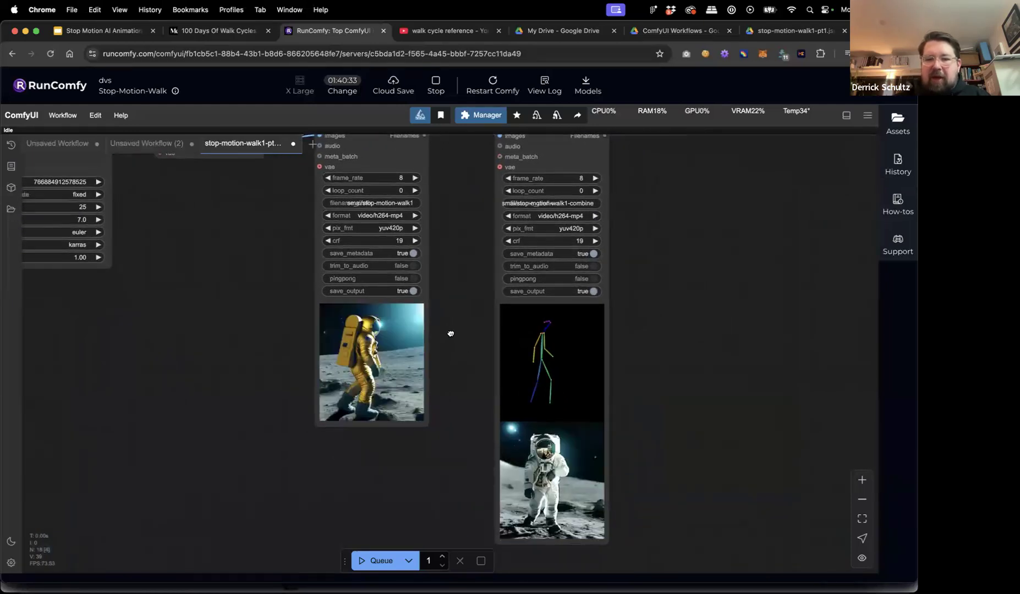
scroll(450, 334, down, 2)
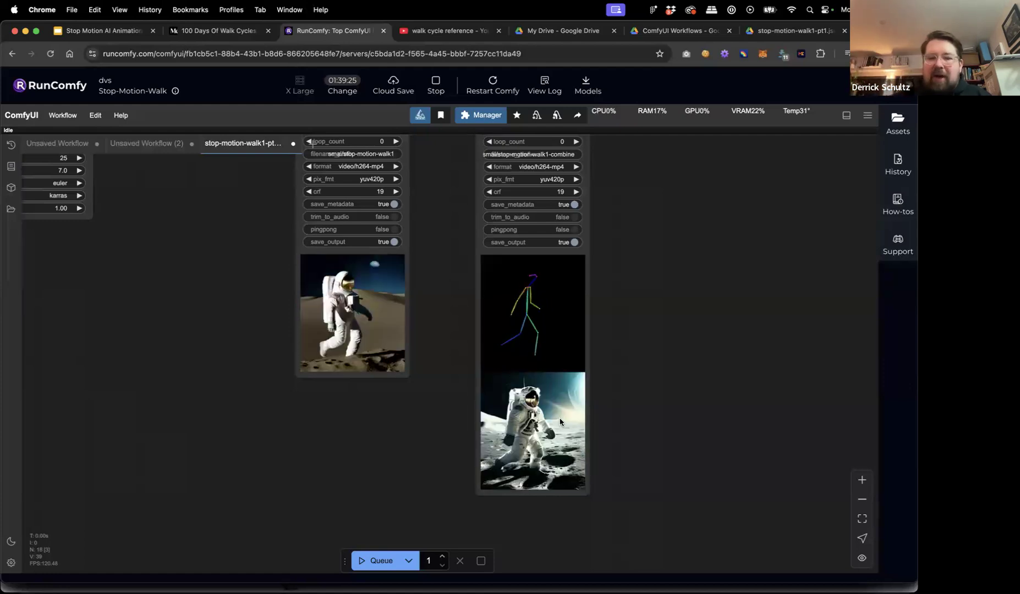
click(360, 561)
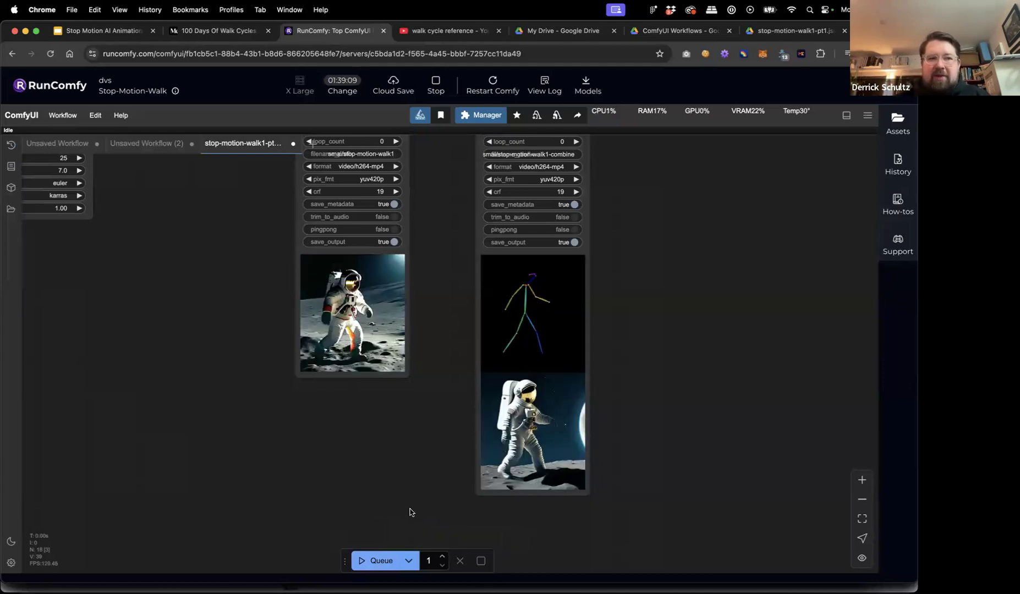
click(360, 561)
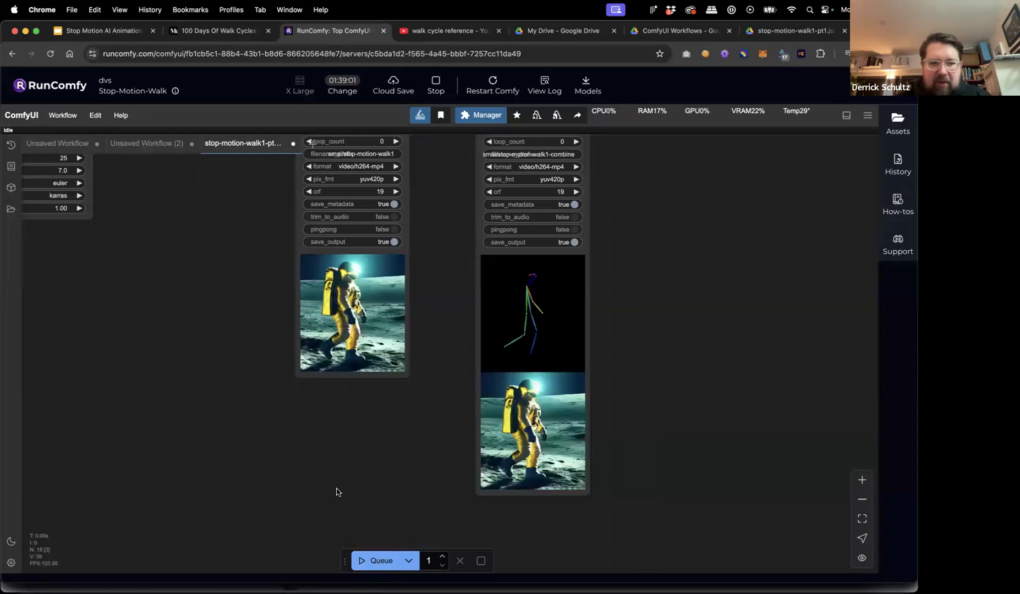
scroll(337, 490, down, 5)
drag(278, 485, 692, 437)
drag(421, 442, 492, 447)
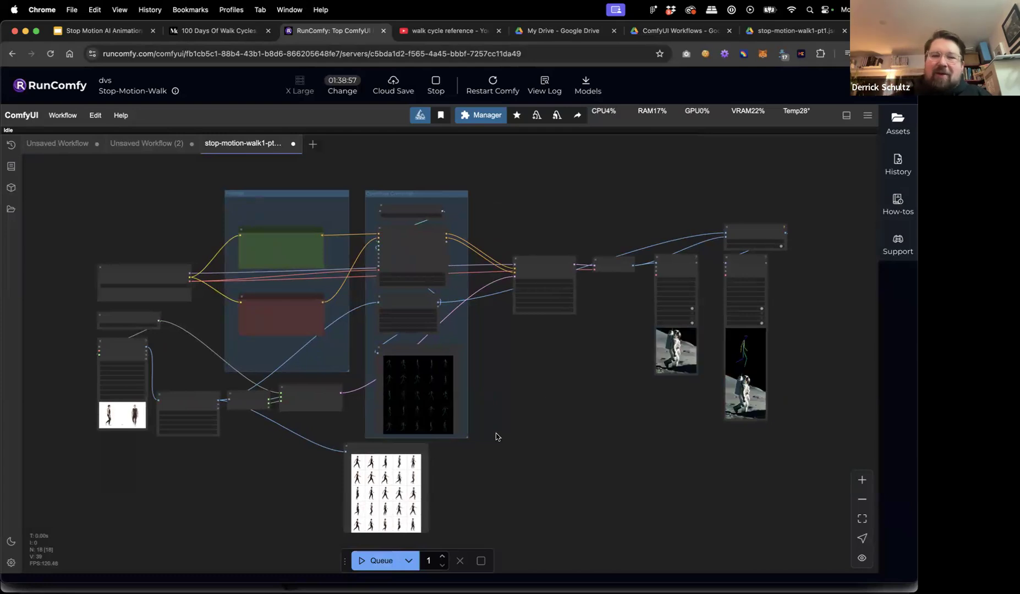
drag(540, 364, 523, 435)
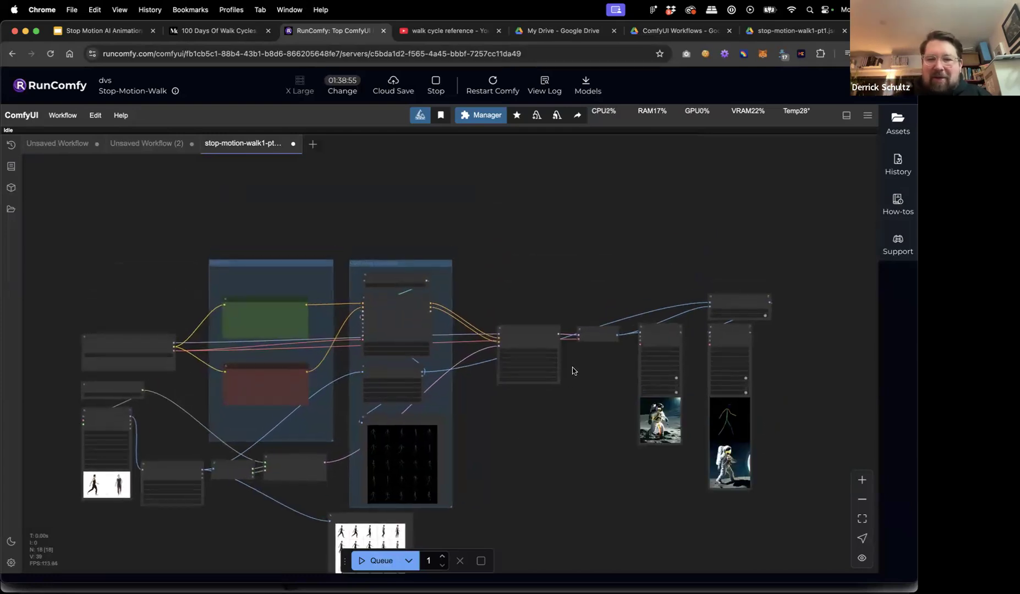
scroll(572, 367, up, 10)
scroll(573, 368, down, 8)
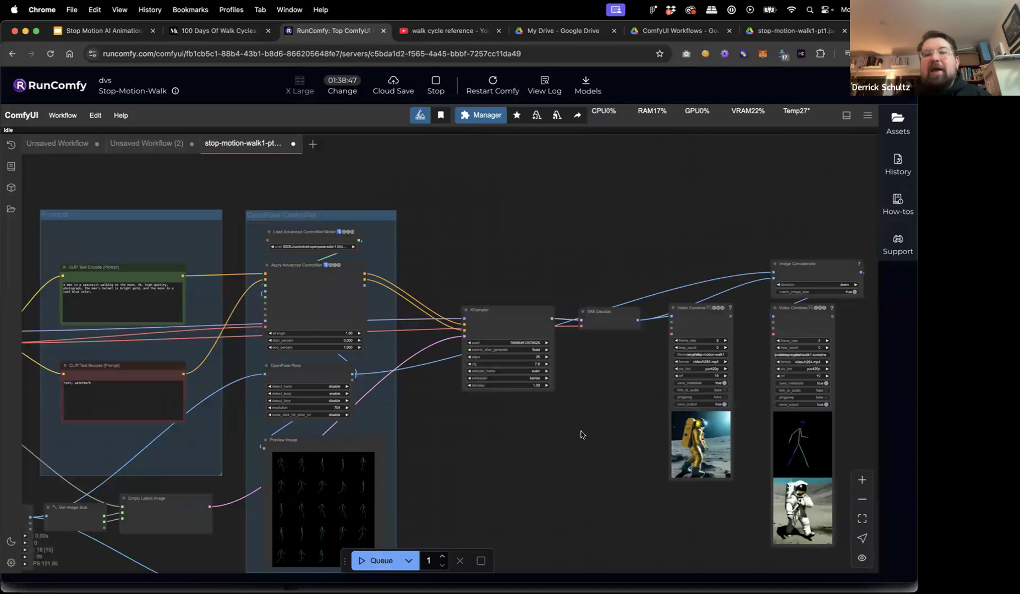
scroll(495, 385, right, 3)
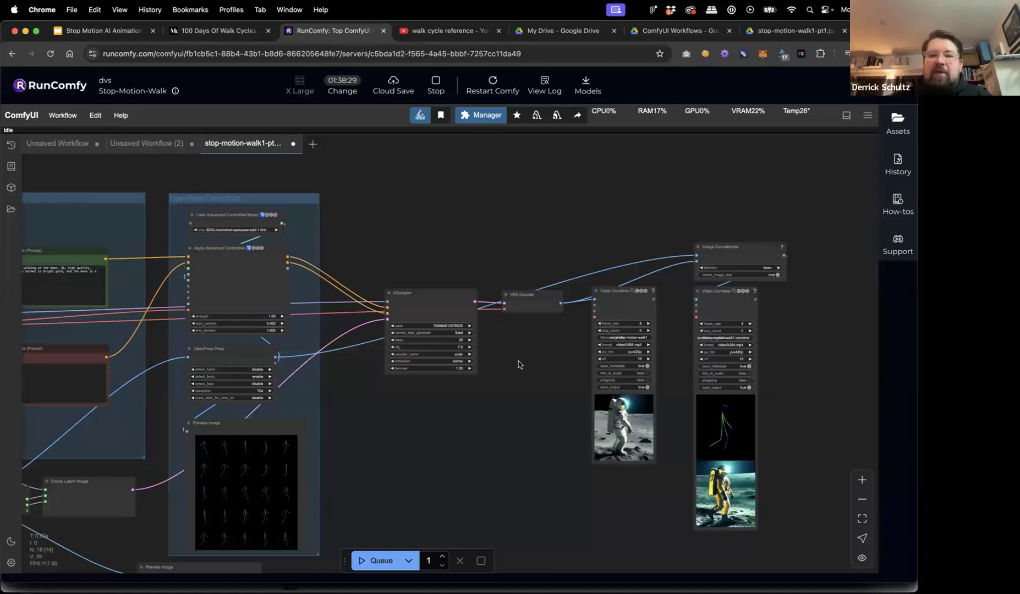
scroll(421, 306, up, 5)
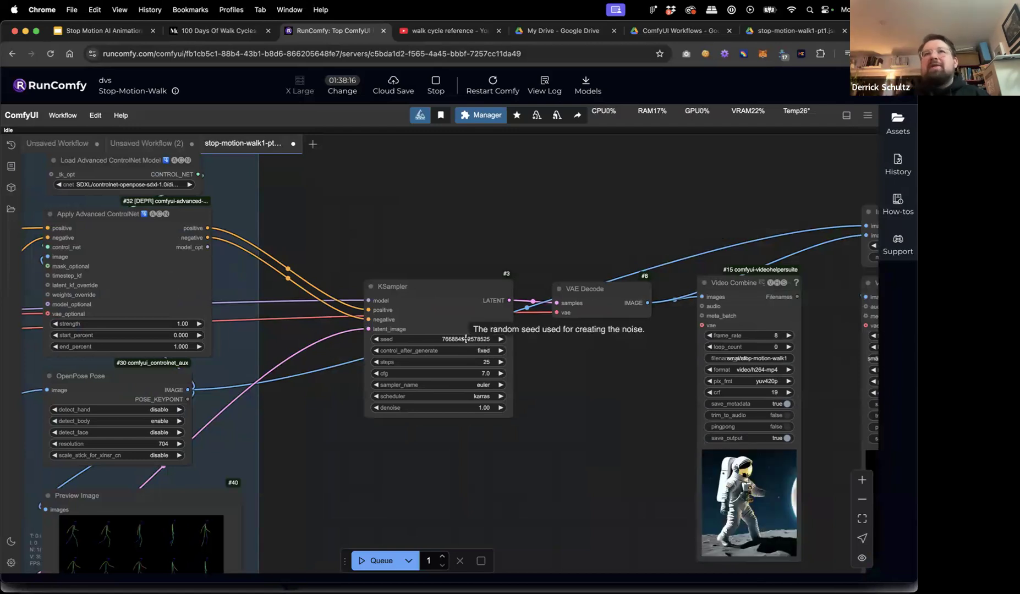
Set the KSampler seed to 99 with control_after_generate on randomize, and queue a new run.
click(485, 351)
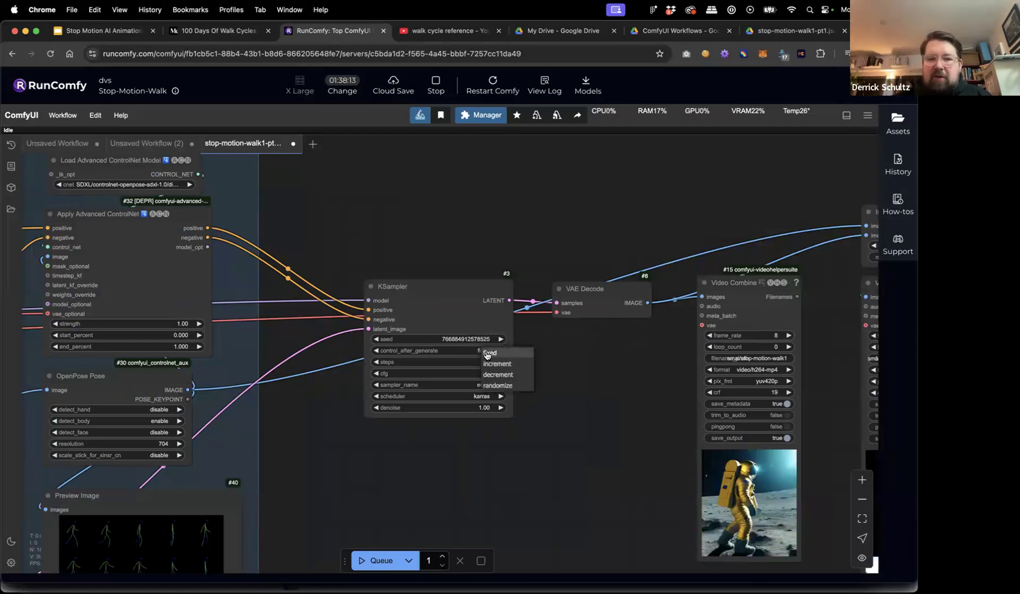
click(503, 385)
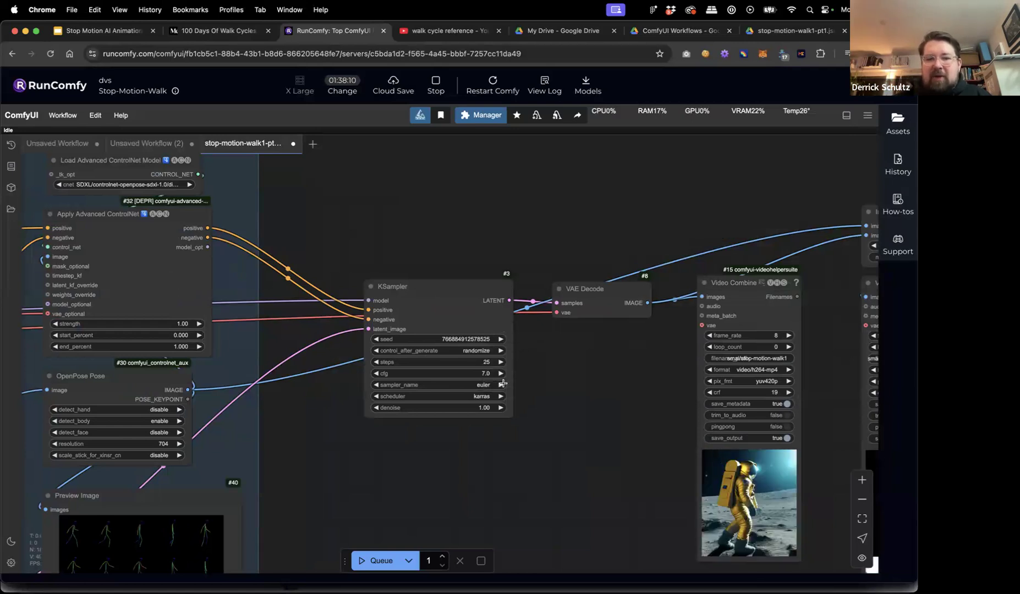
click(476, 339)
text(99)
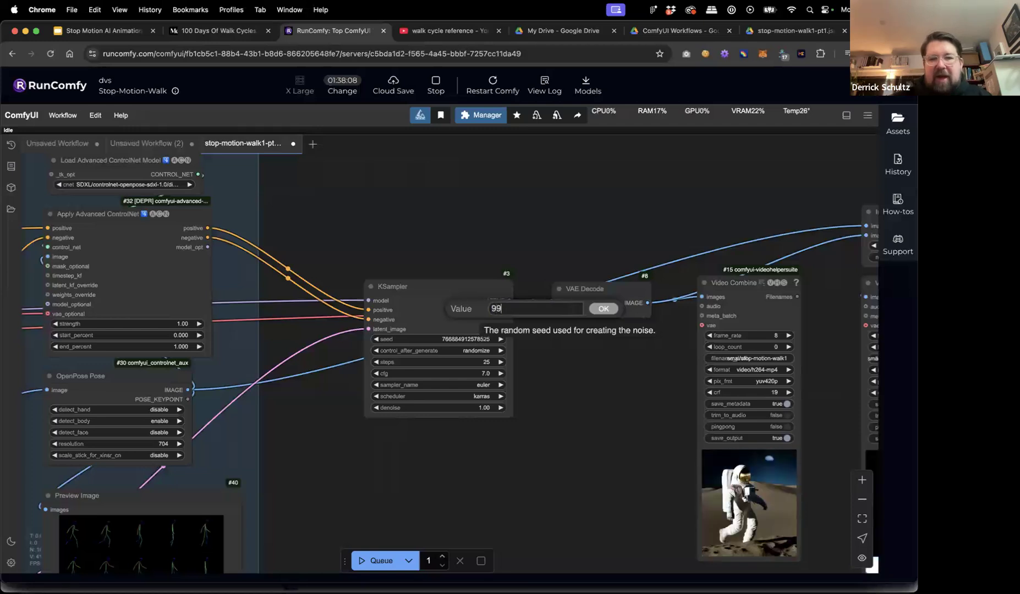
click(603, 309)
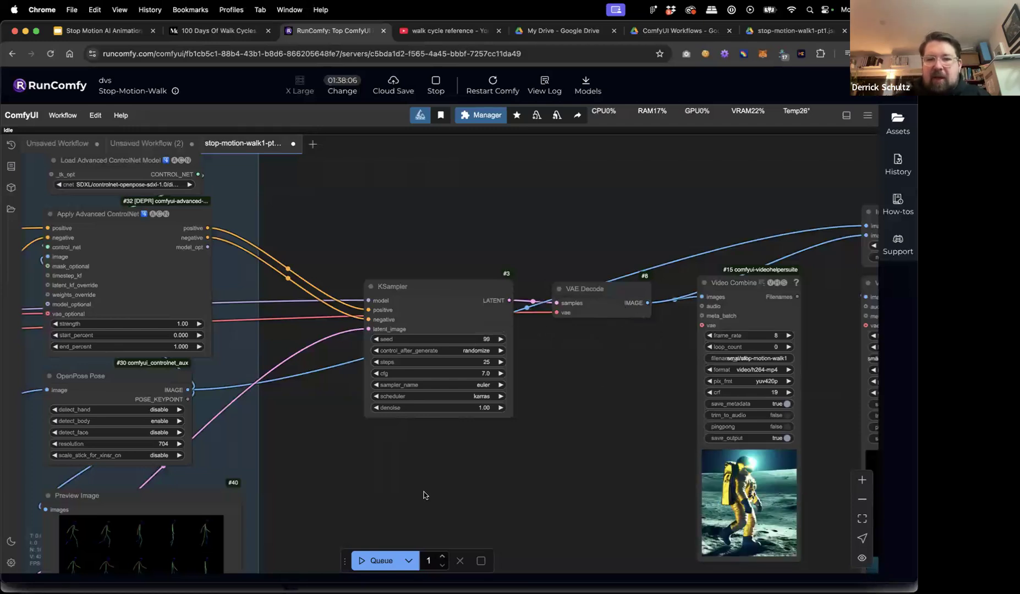
click(363, 557)
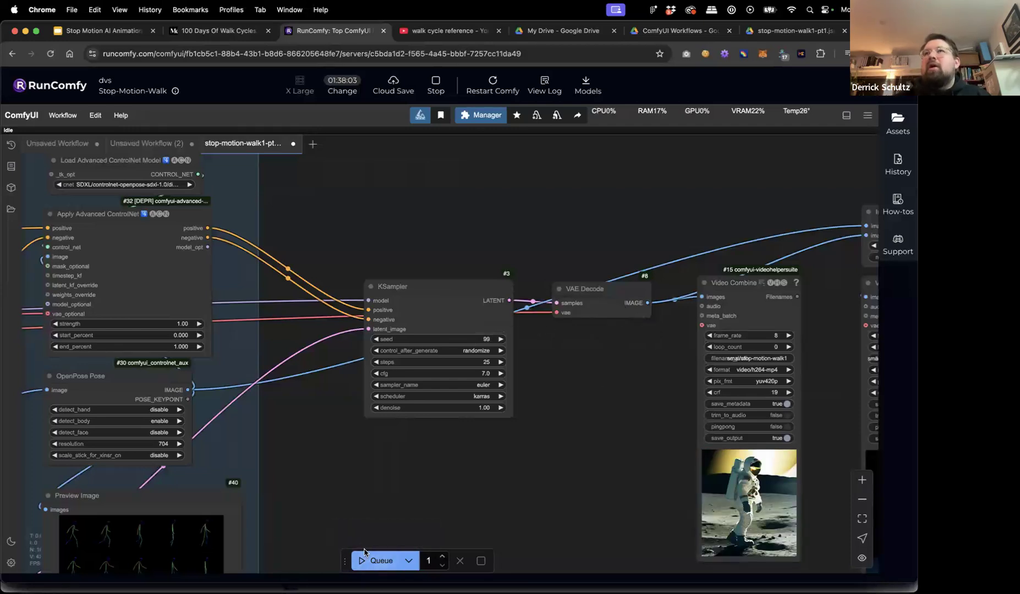
click(364, 556)
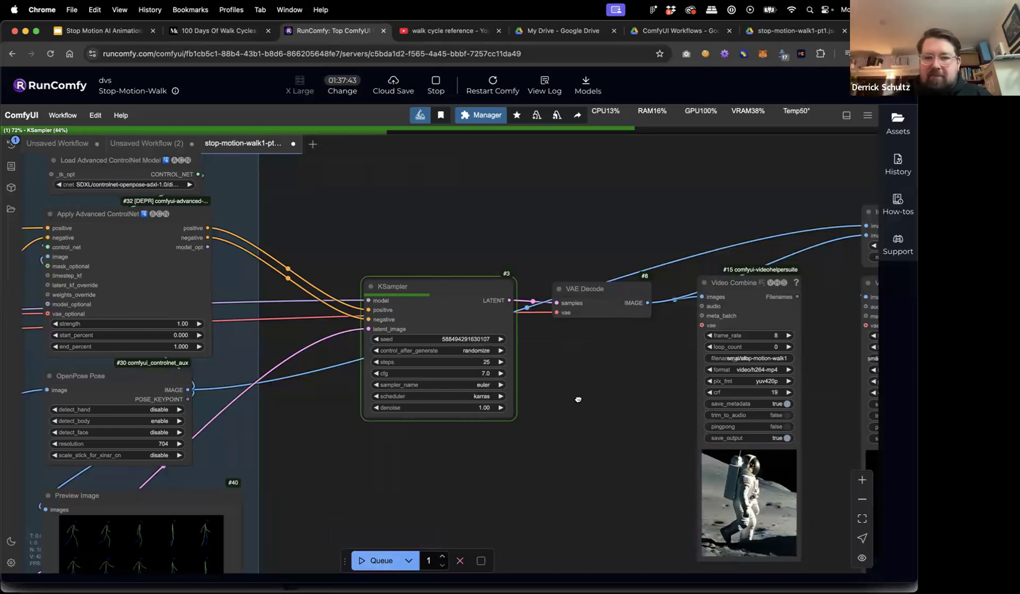
scroll(577, 399, down, 1)
scroll(576, 398, down, 5)
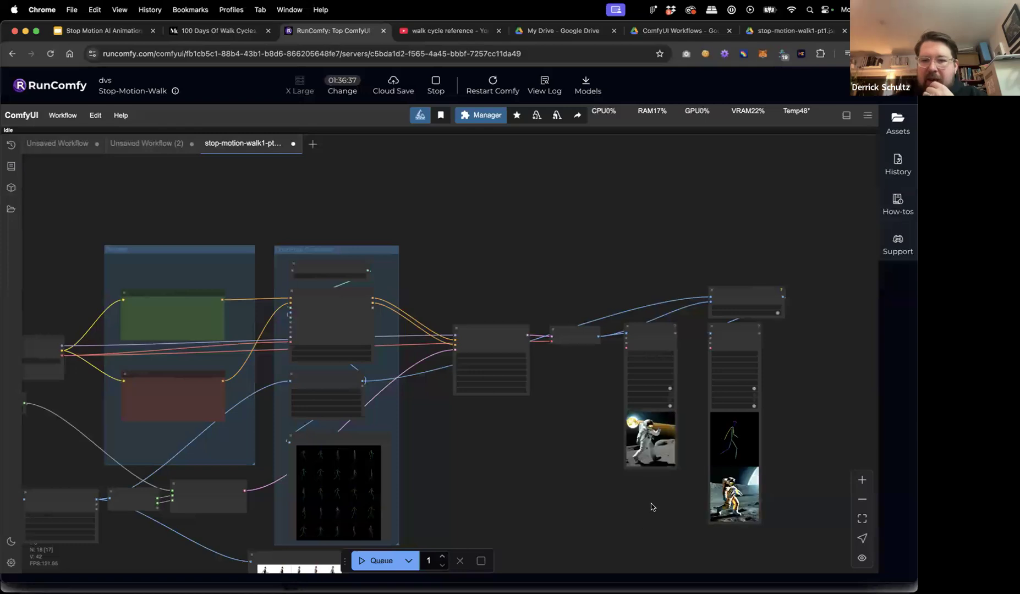
scroll(650, 506, up, 6)
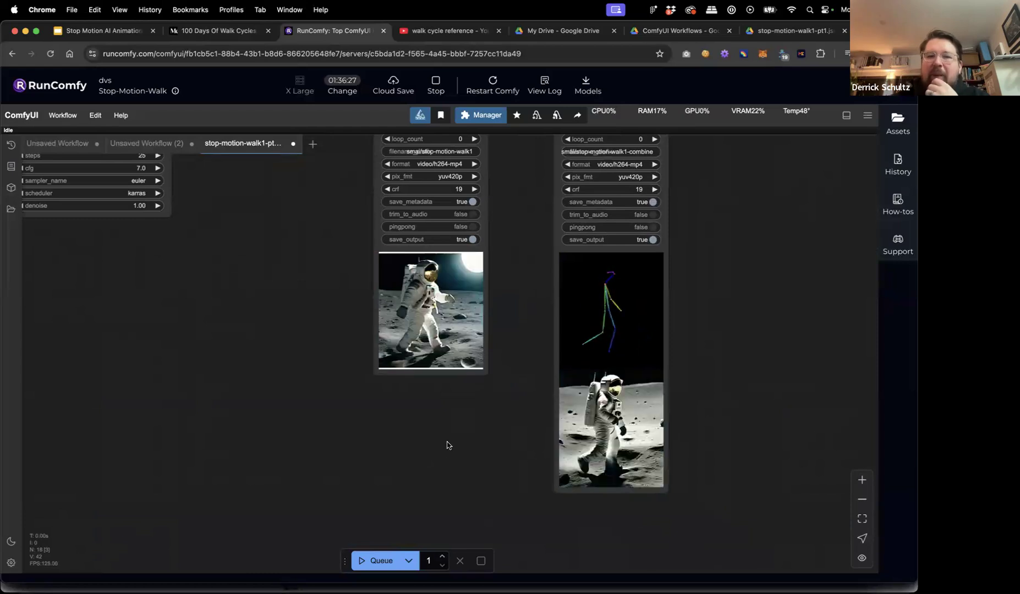
scroll(374, 418, left, 4)
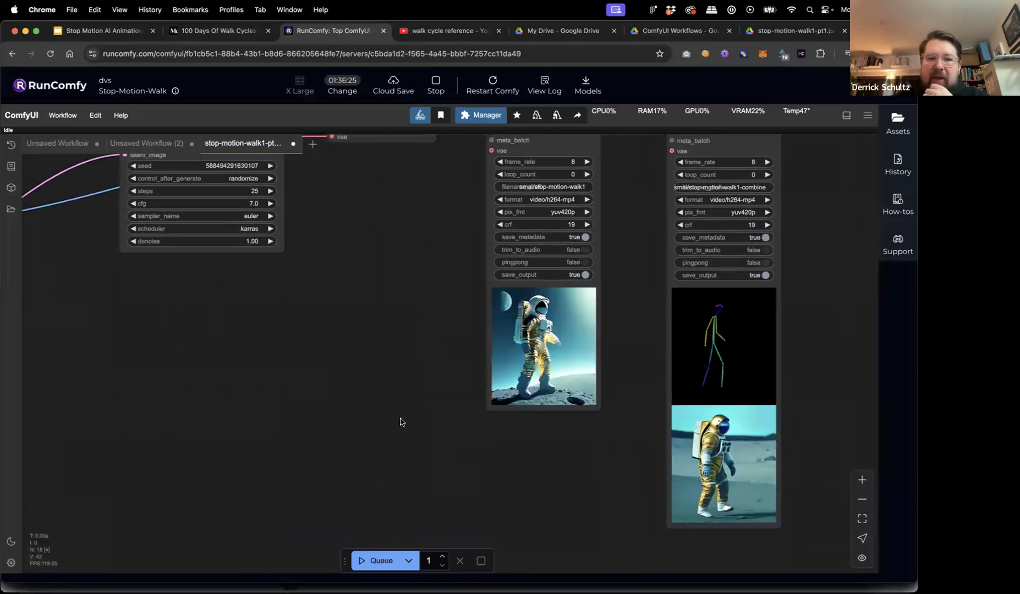
scroll(400, 422, down, 5)
scroll(495, 435, up, 4)
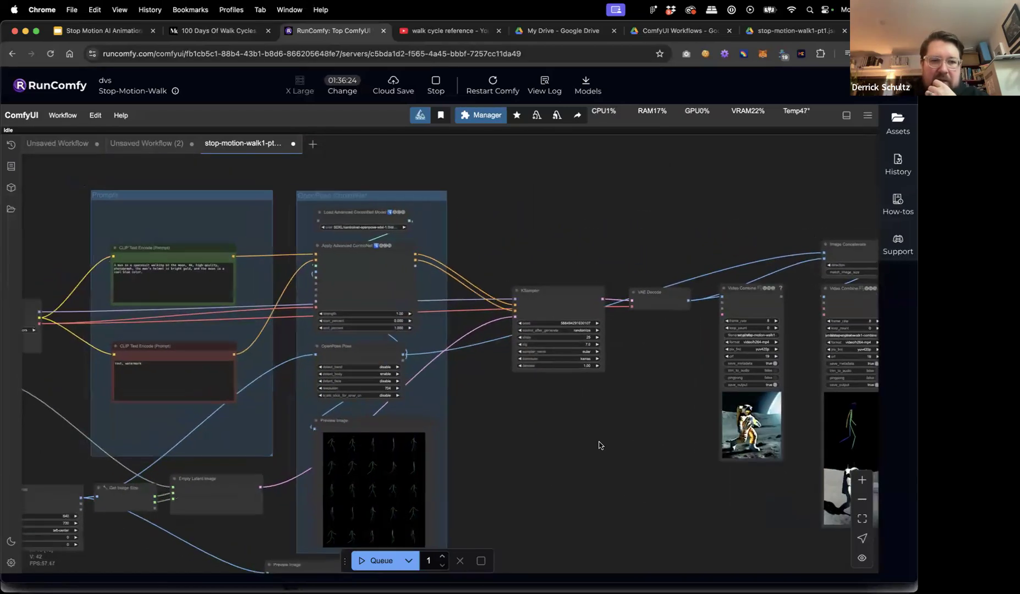
Pan and zoom the canvas to bring the Apply Advanced ControlNet settings into view.
drag(599, 445, 609, 450)
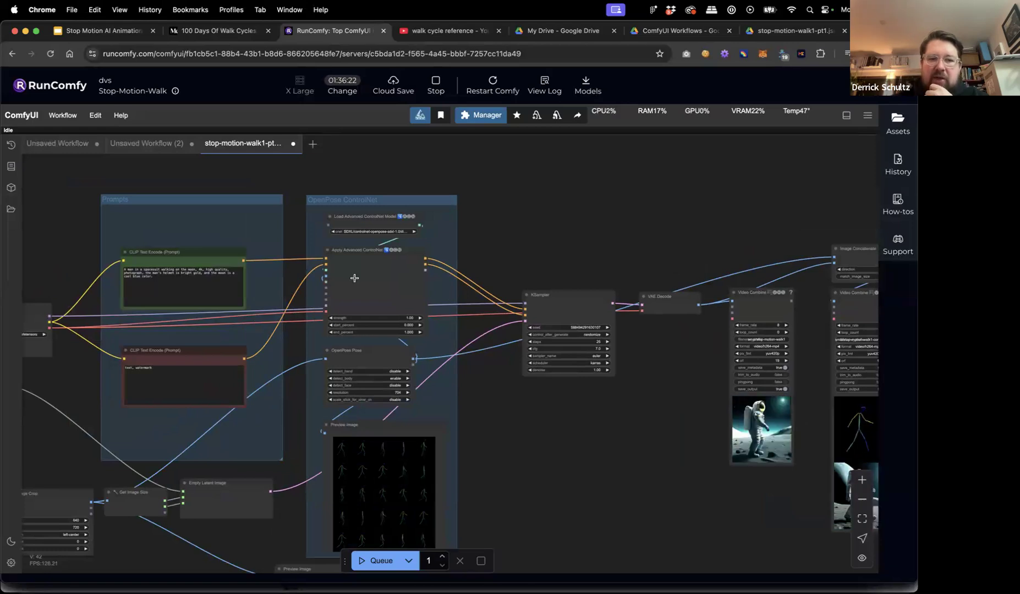
scroll(354, 277, up, 10)
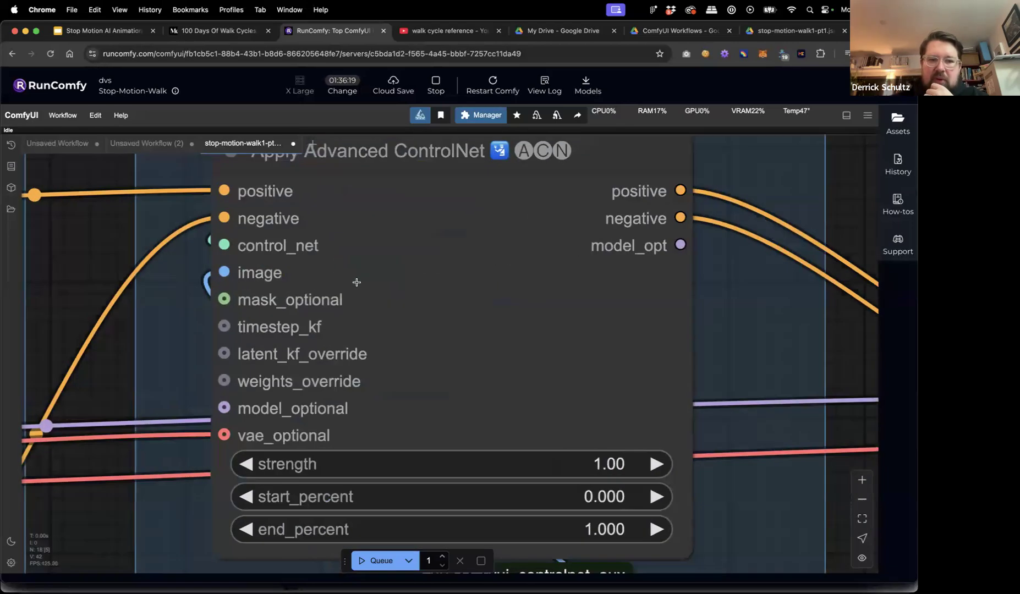
scroll(356, 282, down, 5)
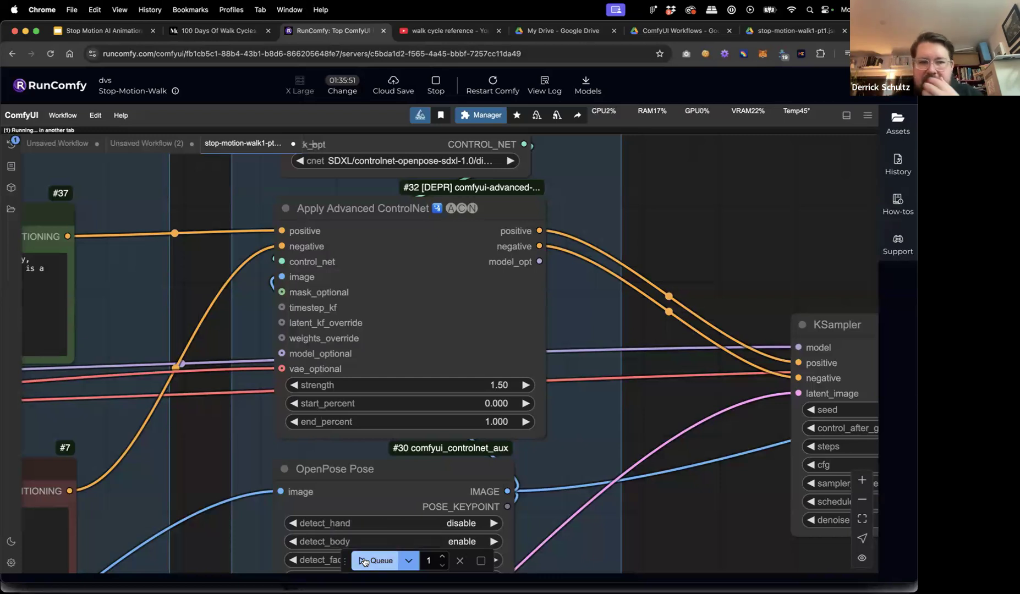
scroll(688, 525, down, 5)
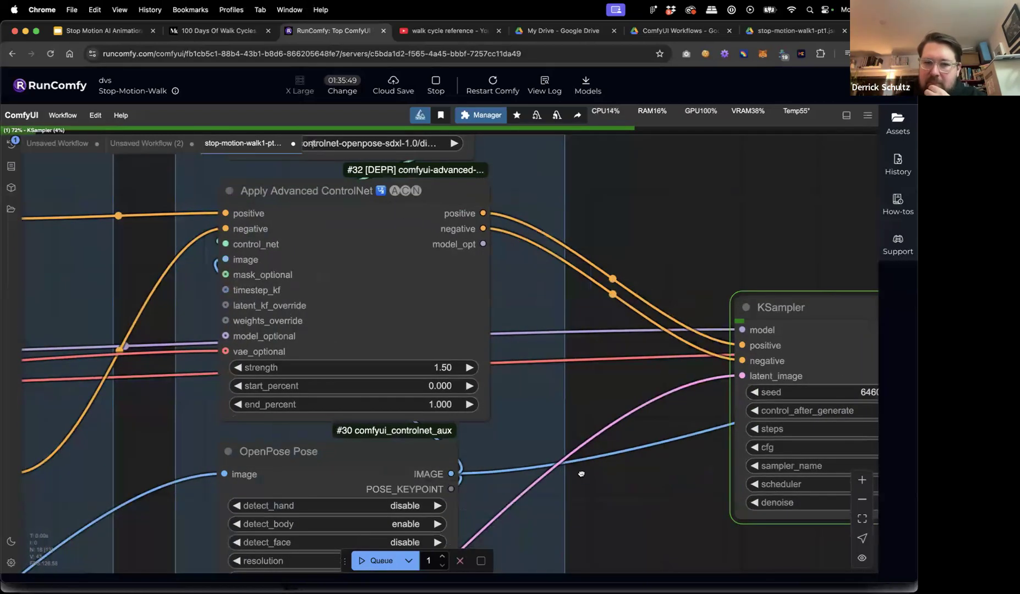
scroll(460, 478, right, 10)
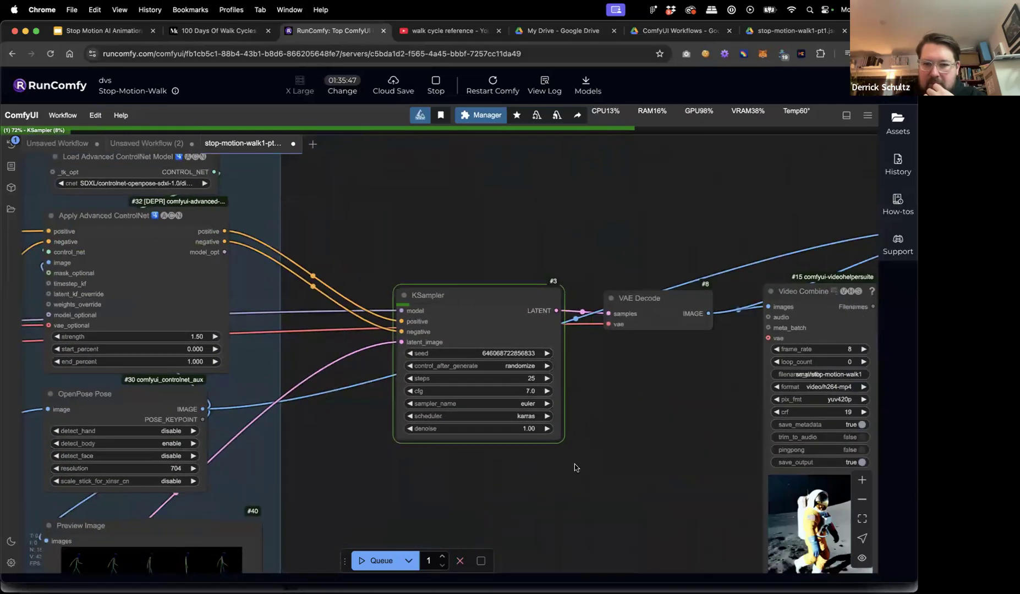
scroll(329, 366, right, 1)
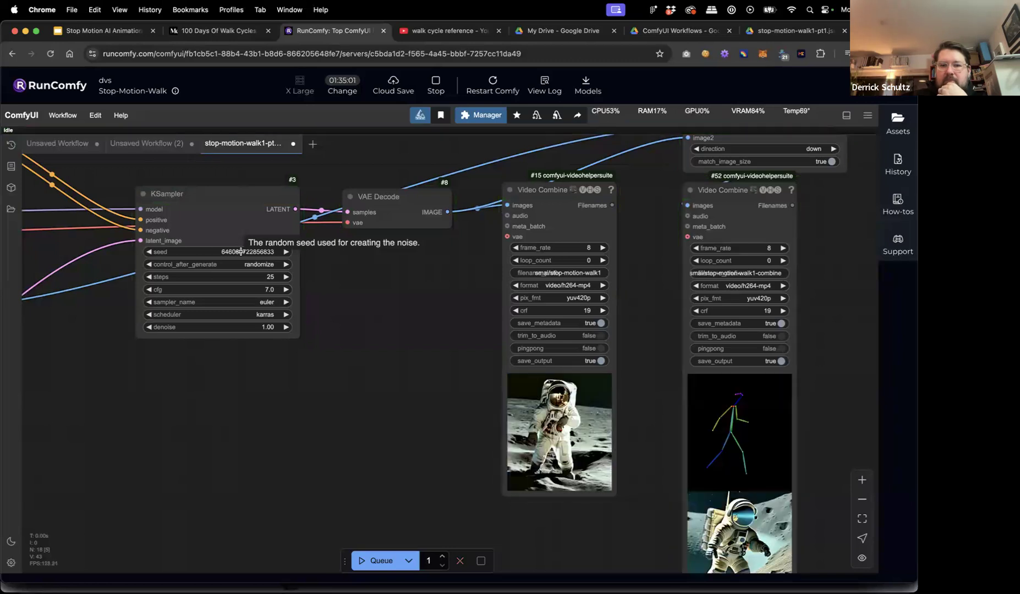
drag(413, 368, 257, 274)
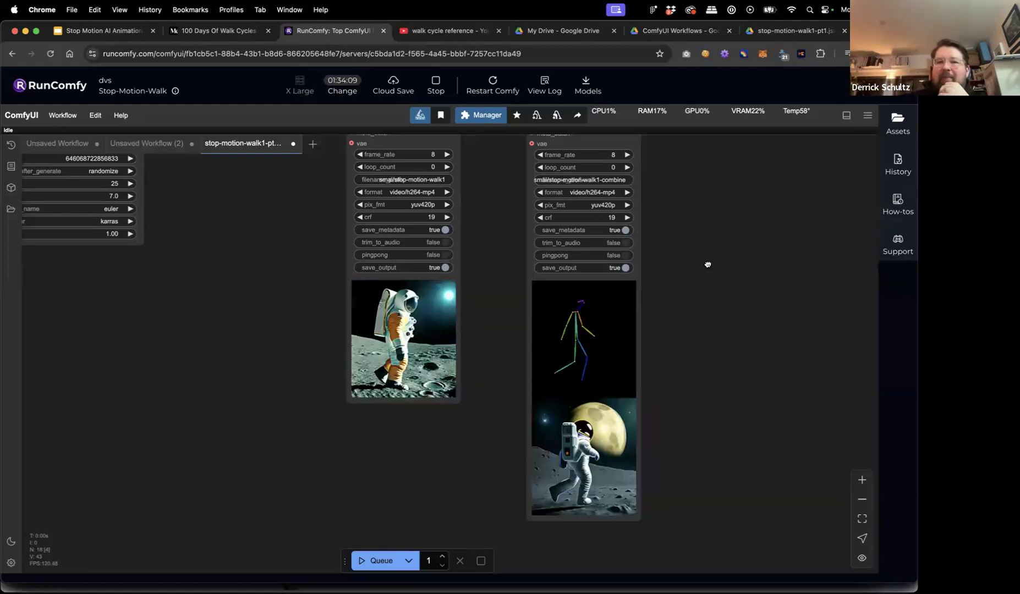
scroll(641, 200, up, 2)
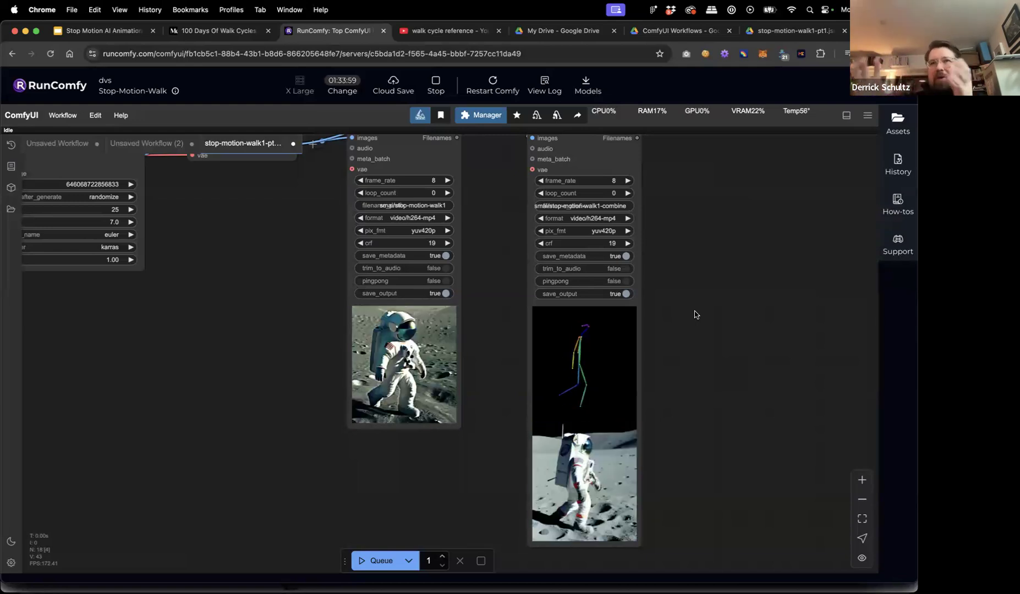
Copy a share link to stop-motion-walk-pt2.json in the ComfyUI Workflows folder.
click(766, 32)
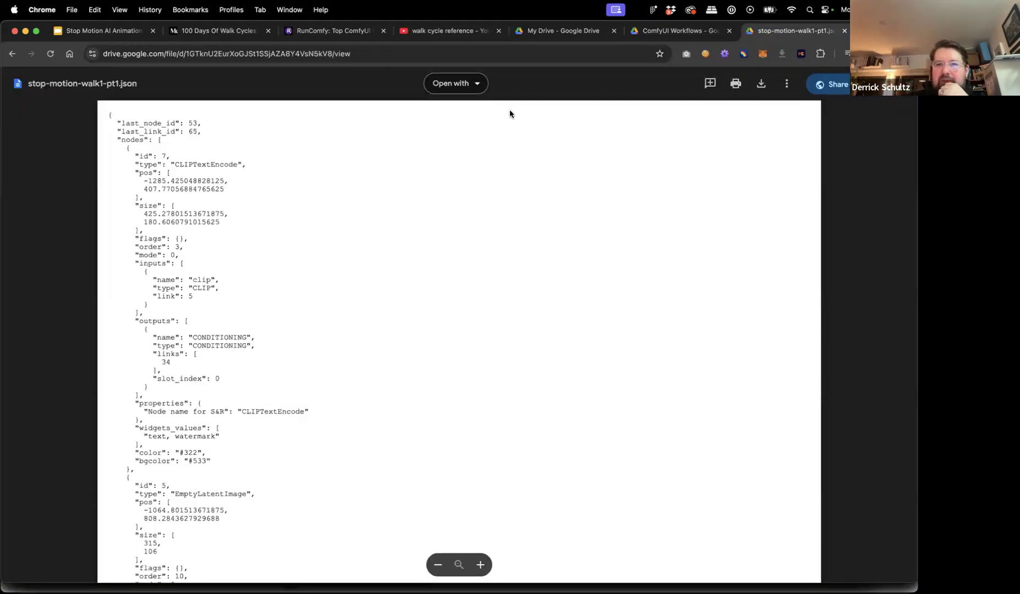
click(676, 30)
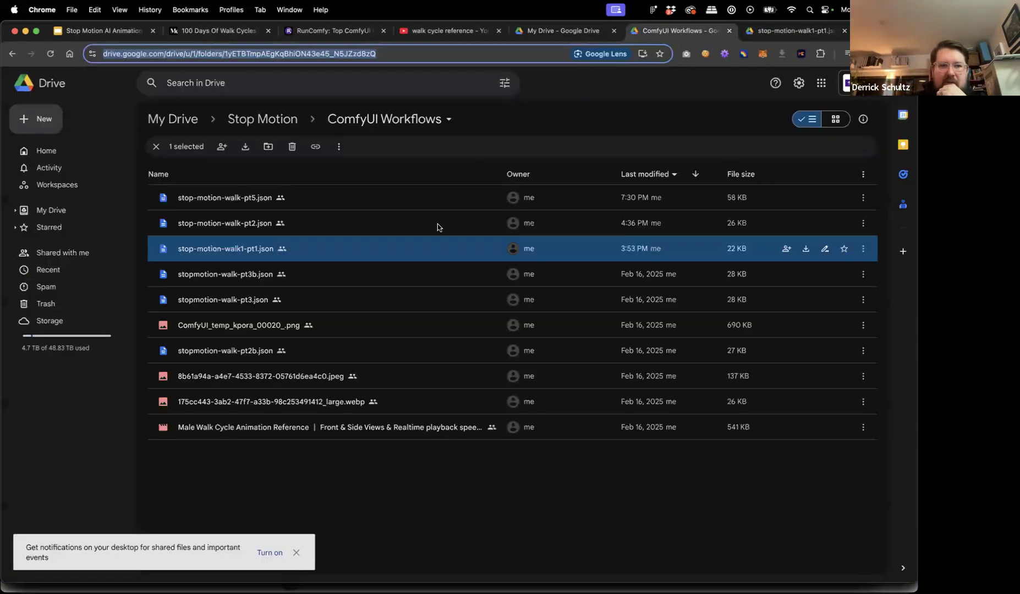
click(306, 228)
right_click(304, 228)
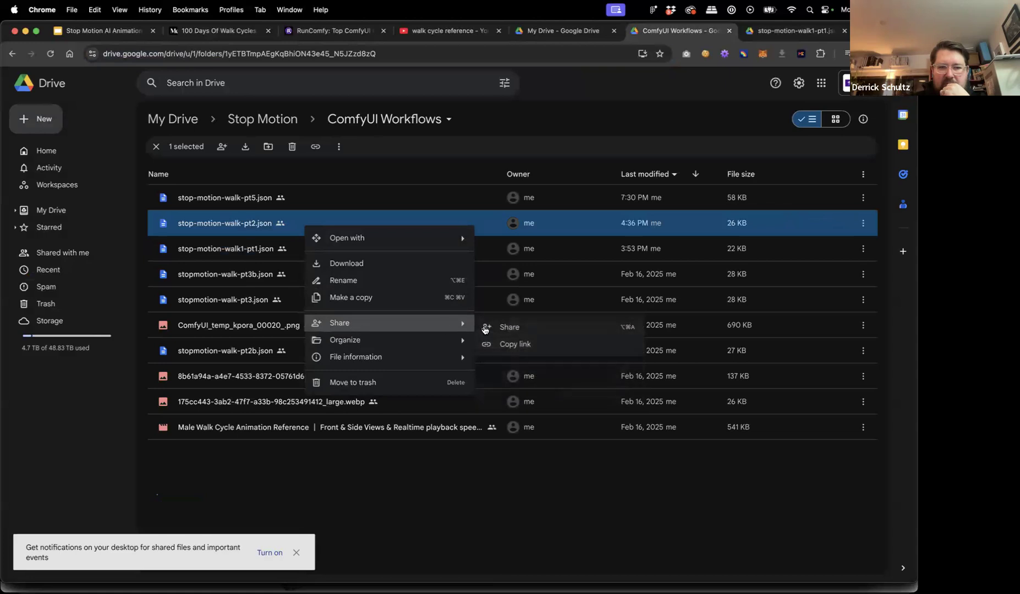
click(514, 345)
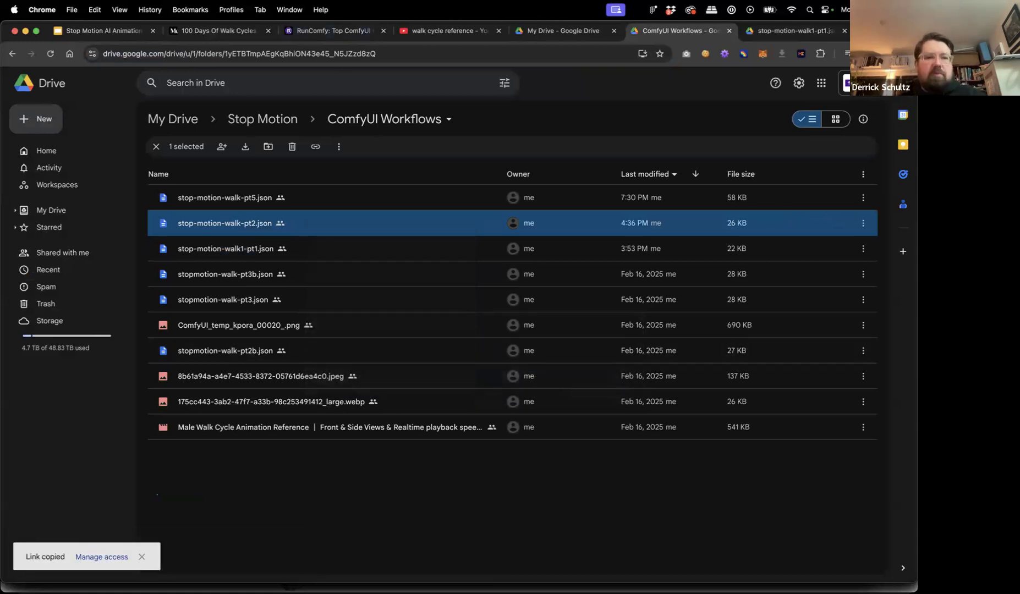
Download stop-motion-walk-pt2.json and save it to the Desktop.
right_click(328, 226)
click(368, 262)
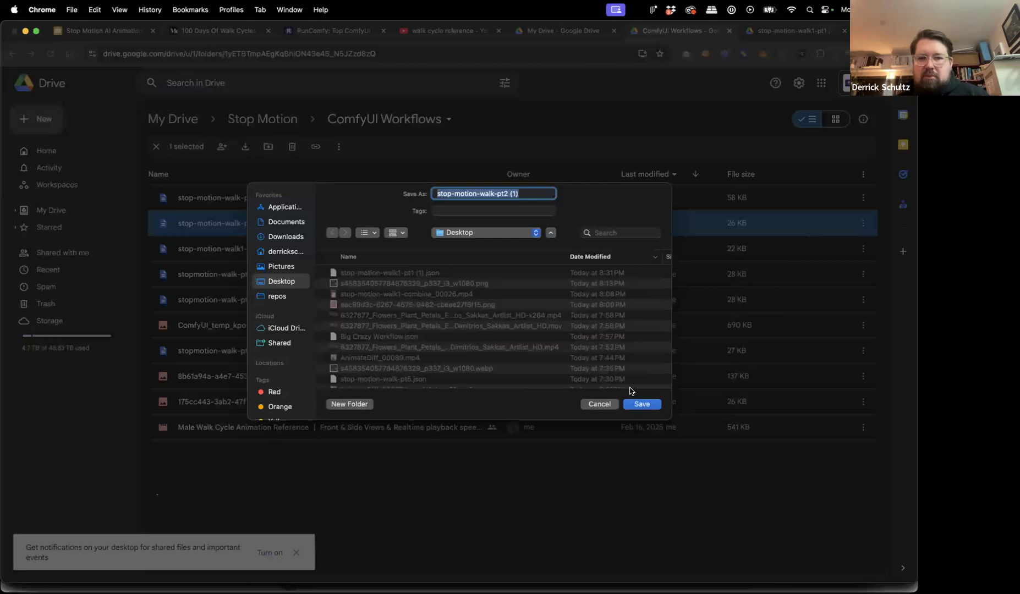
click(638, 403)
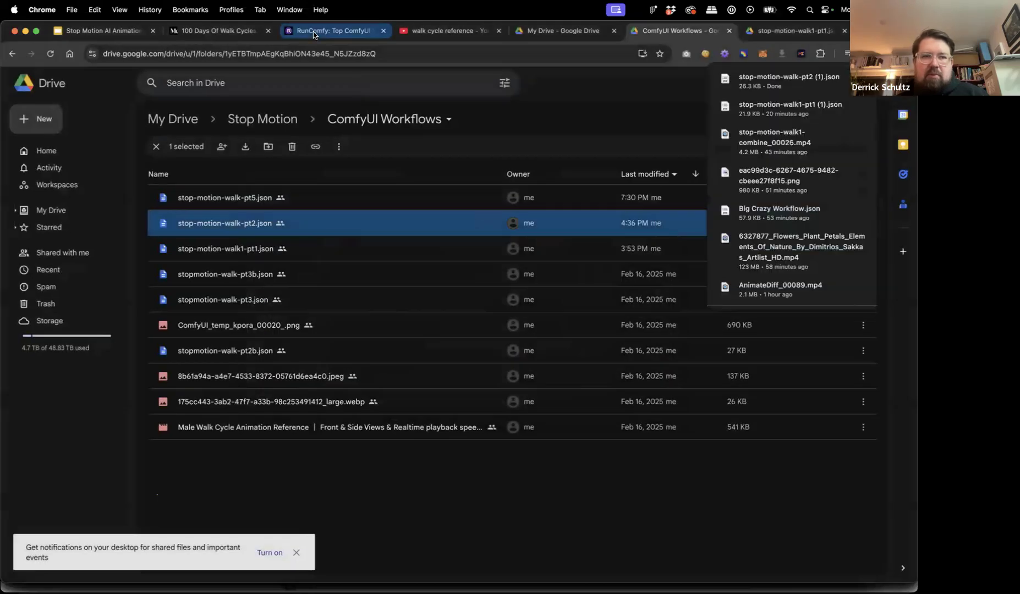
click(313, 34)
Save the current workflow under its suggested file name.
scroll(230, 317, down, 5)
drag(230, 317, 664, 434)
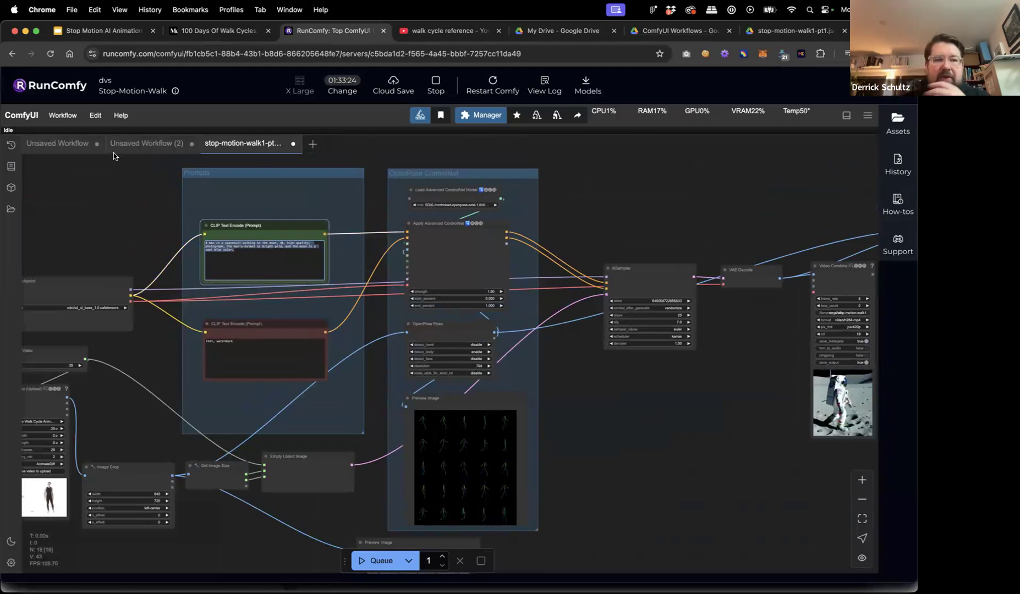
click(67, 117)
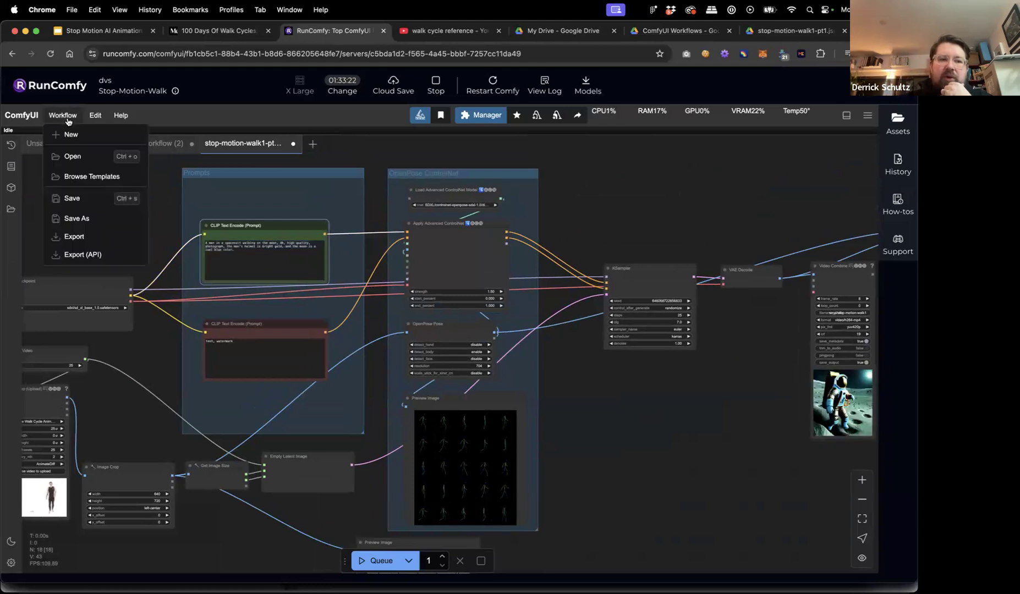
click(80, 199)
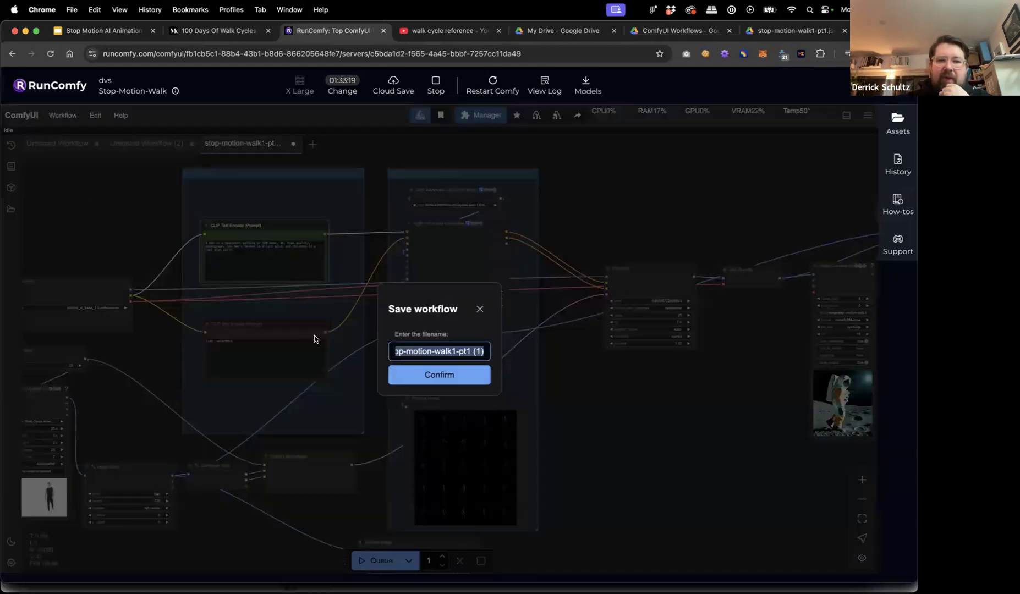
click(457, 375)
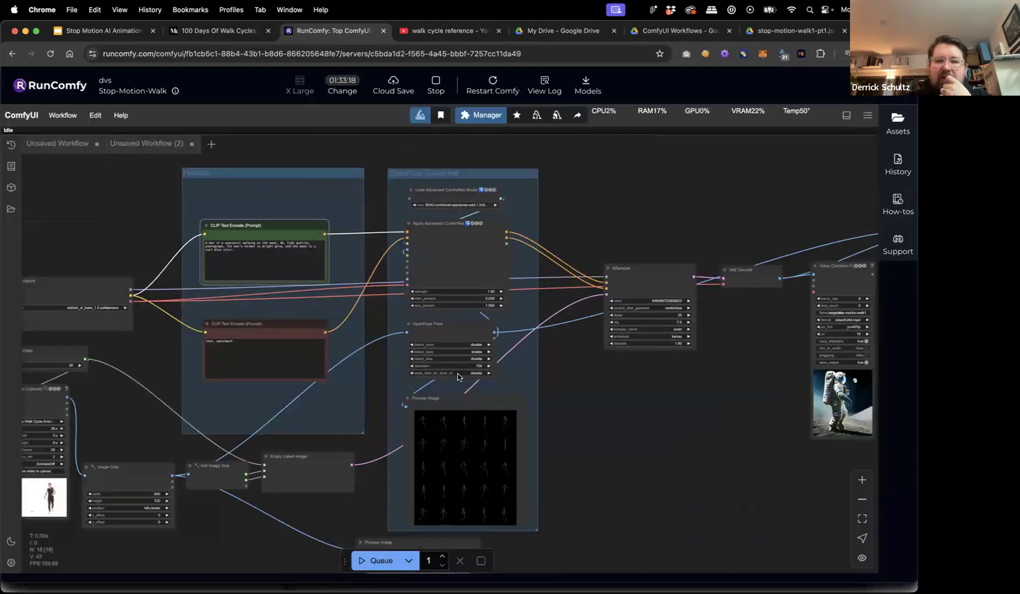
Export the workflow to the Desktop as stop-motion-walk1-pt1-space.json.
click(63, 116)
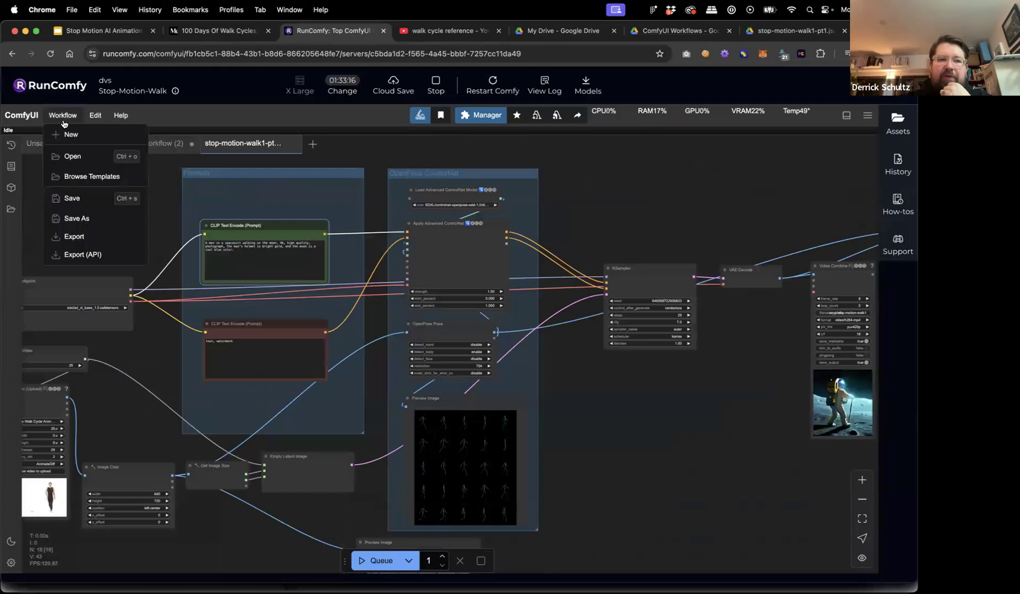
click(92, 238)
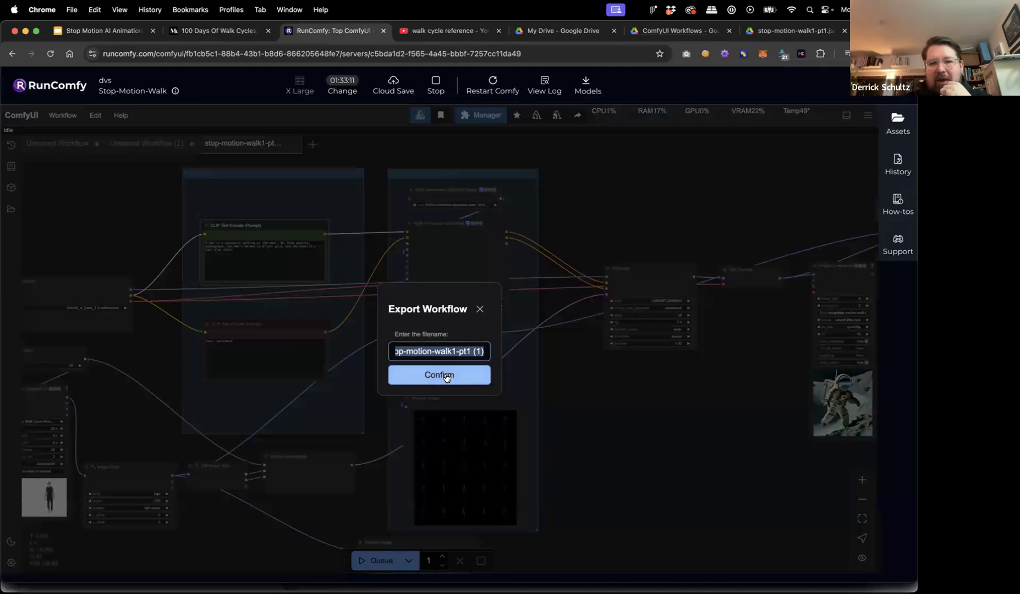
click(476, 352)
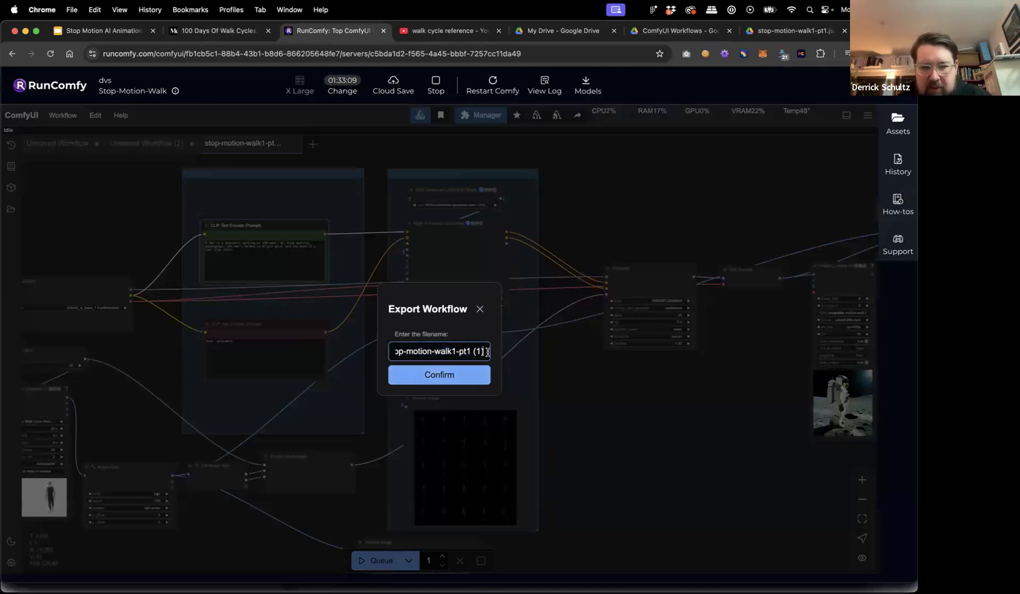
key(BackSpace)
key(BackSpace)
key(BackSpace)
key(BackSpace)
text(-space)
key(Return)
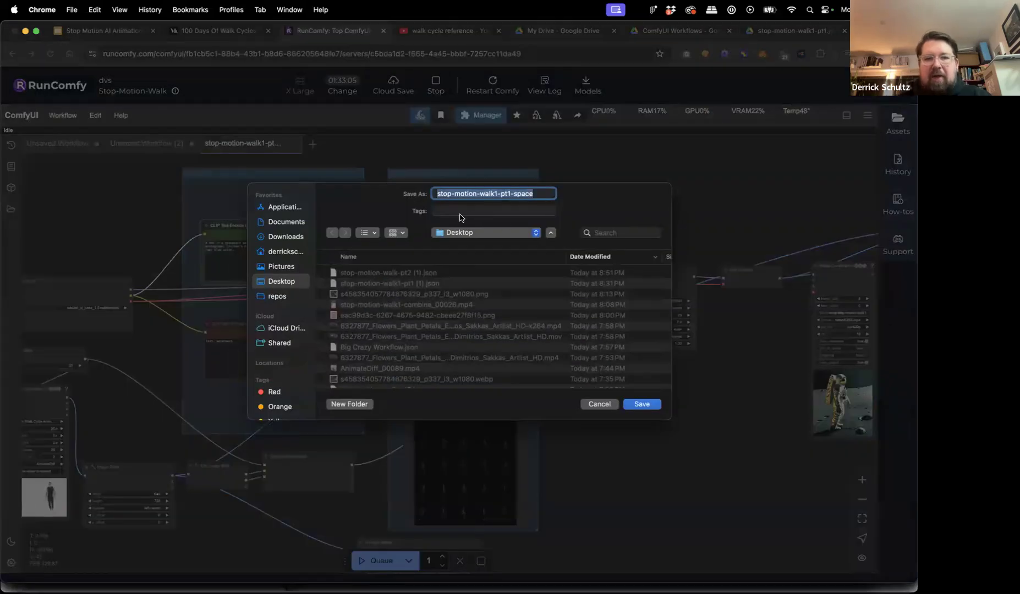
click(641, 405)
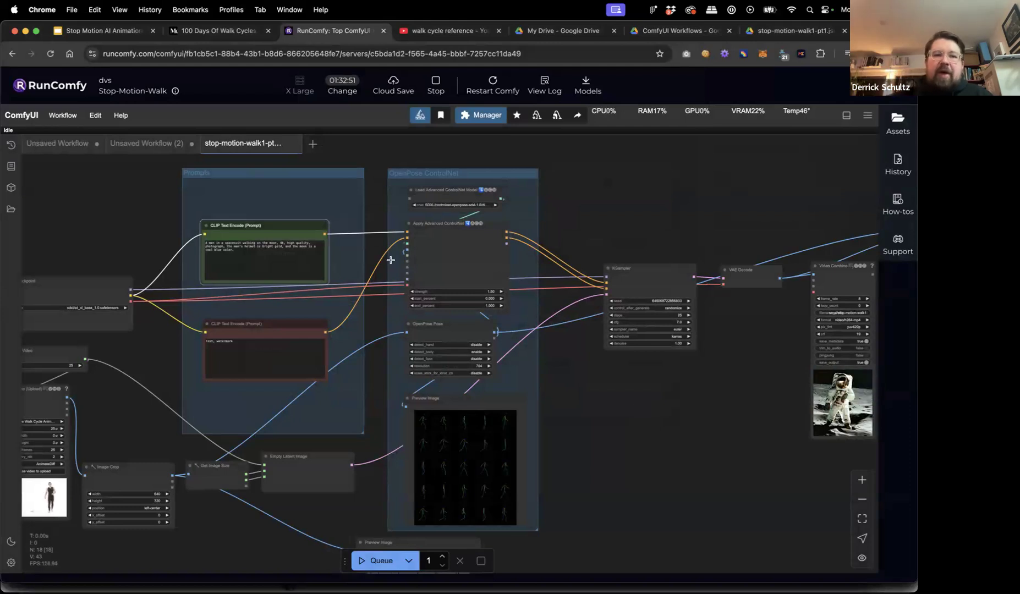
Check the exported workflow file in Finder via the recent downloads list.
click(641, 227)
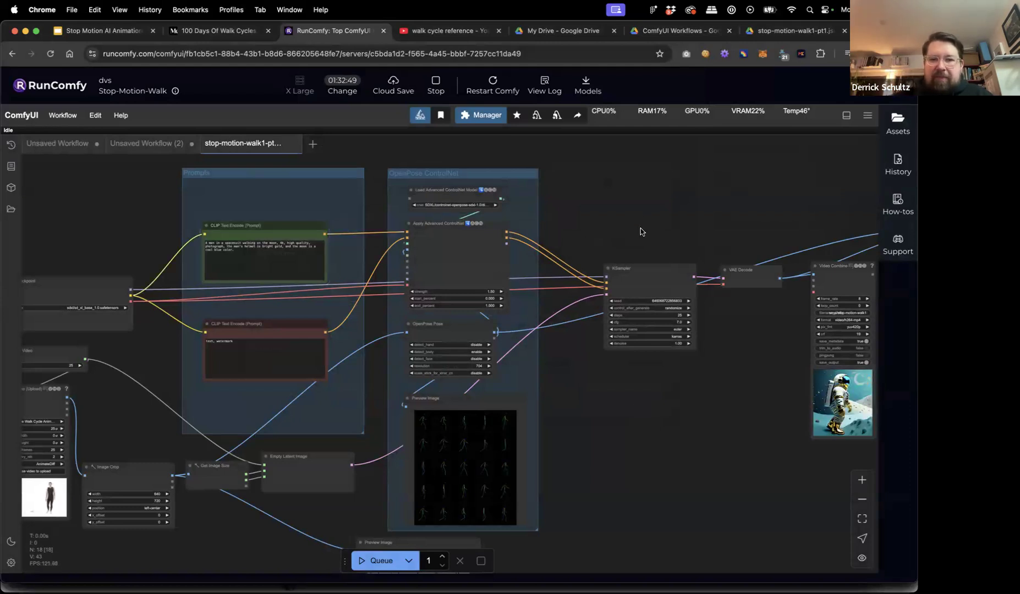
scroll(640, 231, down, 4)
click(867, 54)
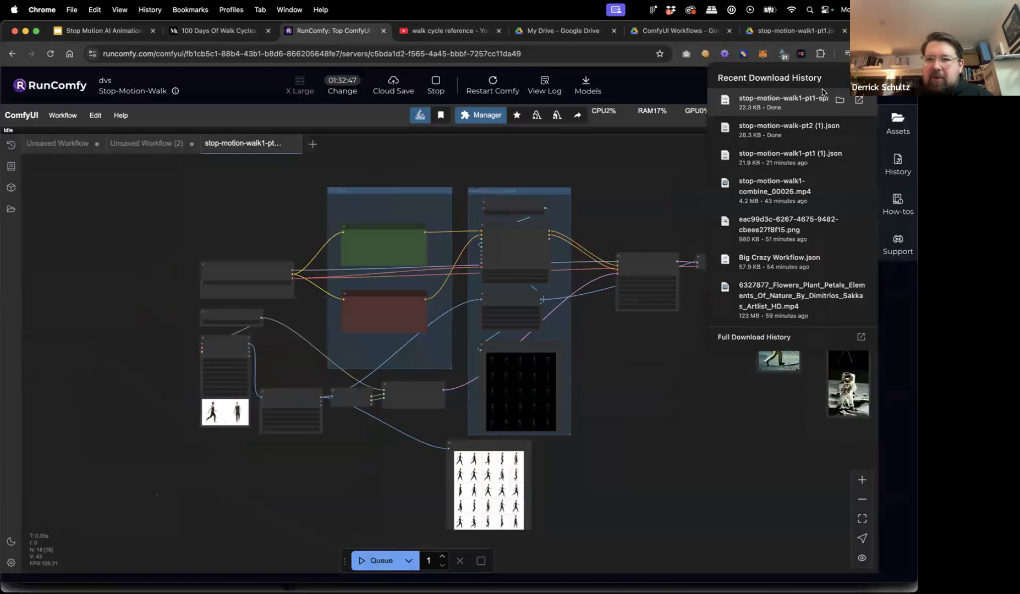
click(839, 129)
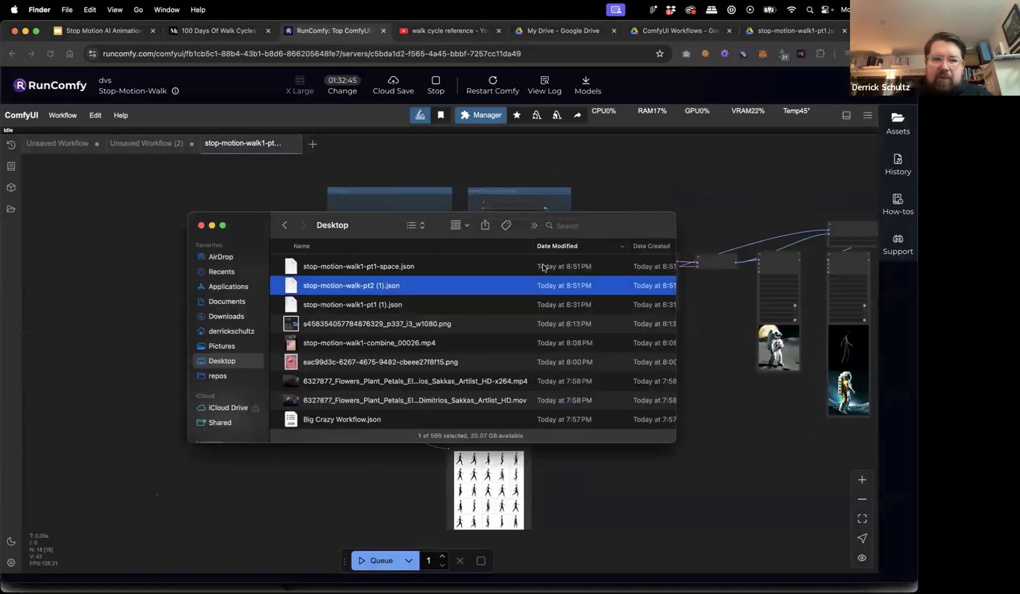
drag(381, 231, 406, 233)
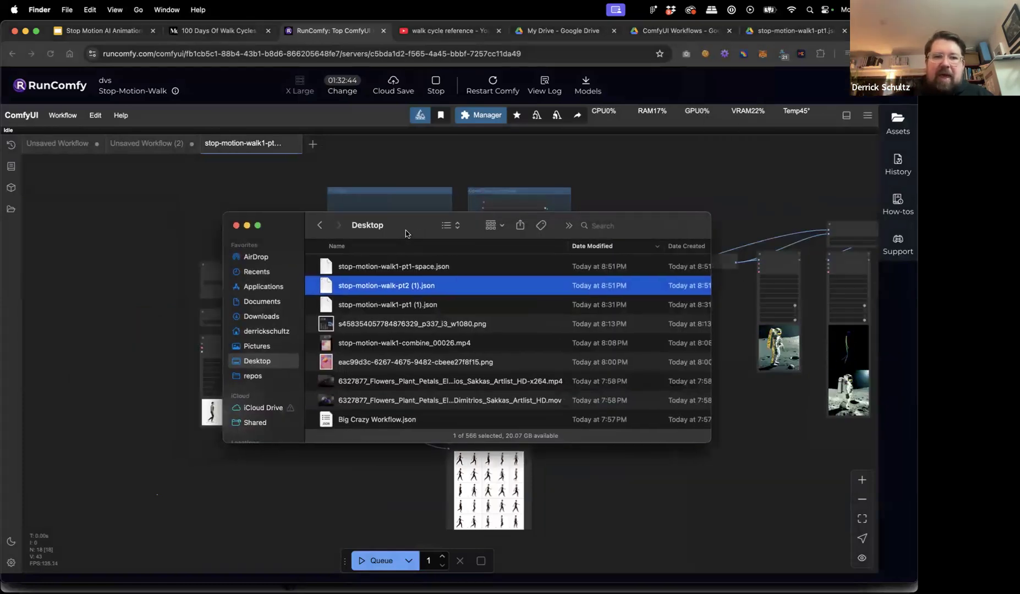
click(141, 177)
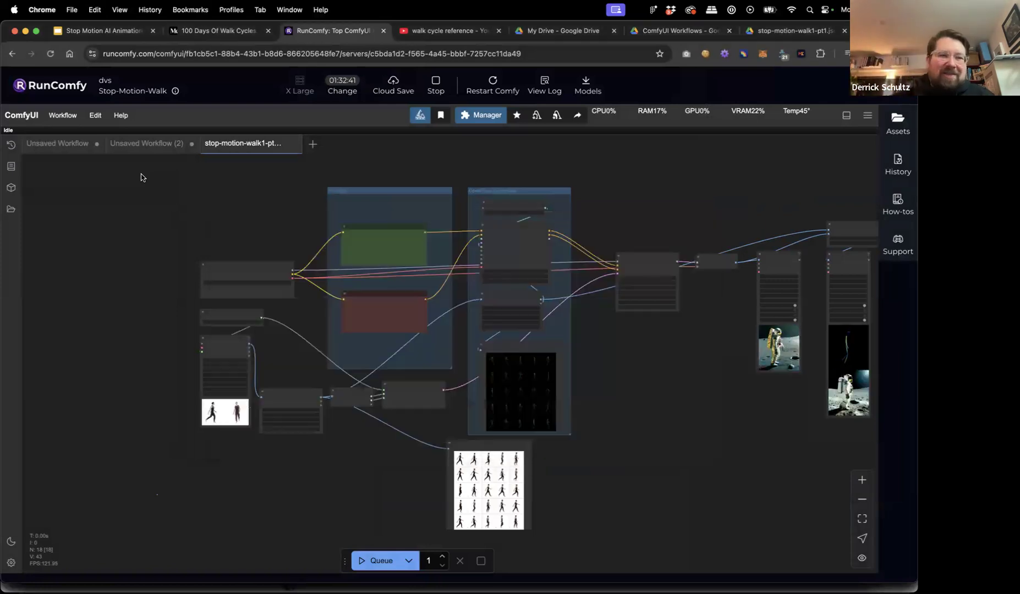
Open stop-motion-walk-pt2 (1).json from the Desktop as a new workflow tab.
click(63, 118)
click(81, 155)
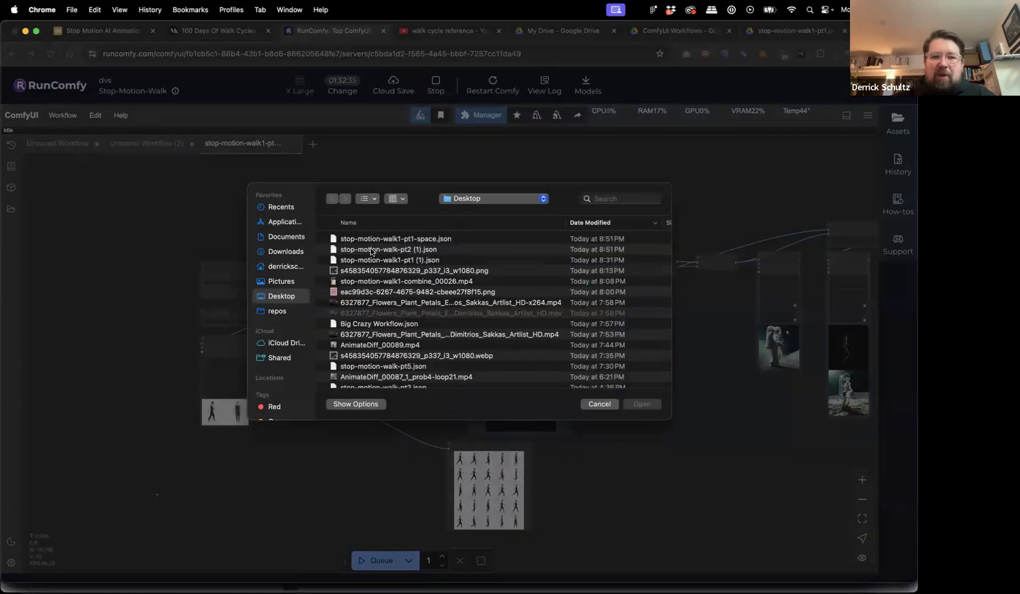
click(420, 250)
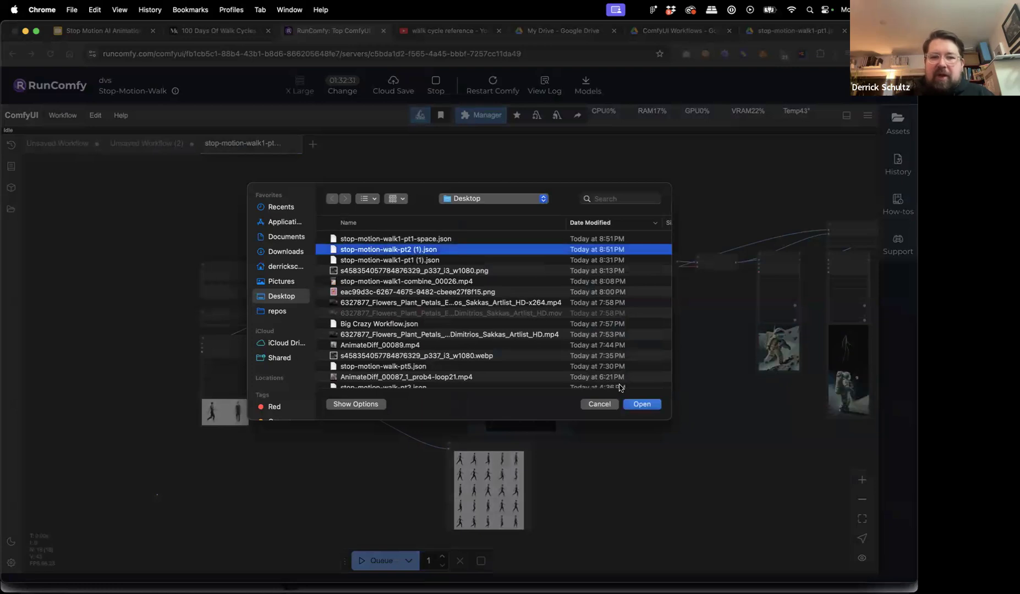
click(650, 404)
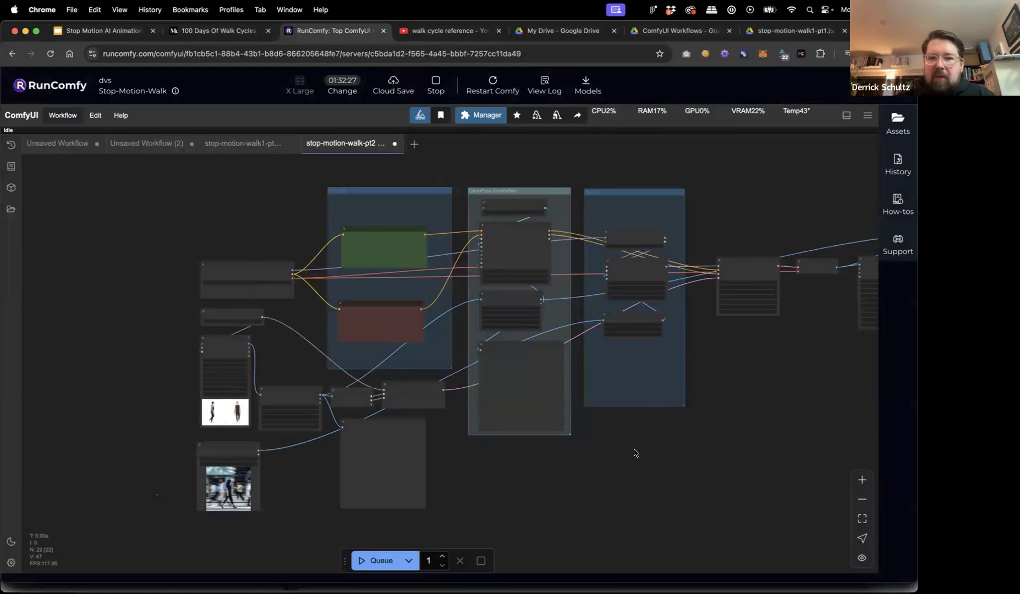
drag(646, 437, 669, 454)
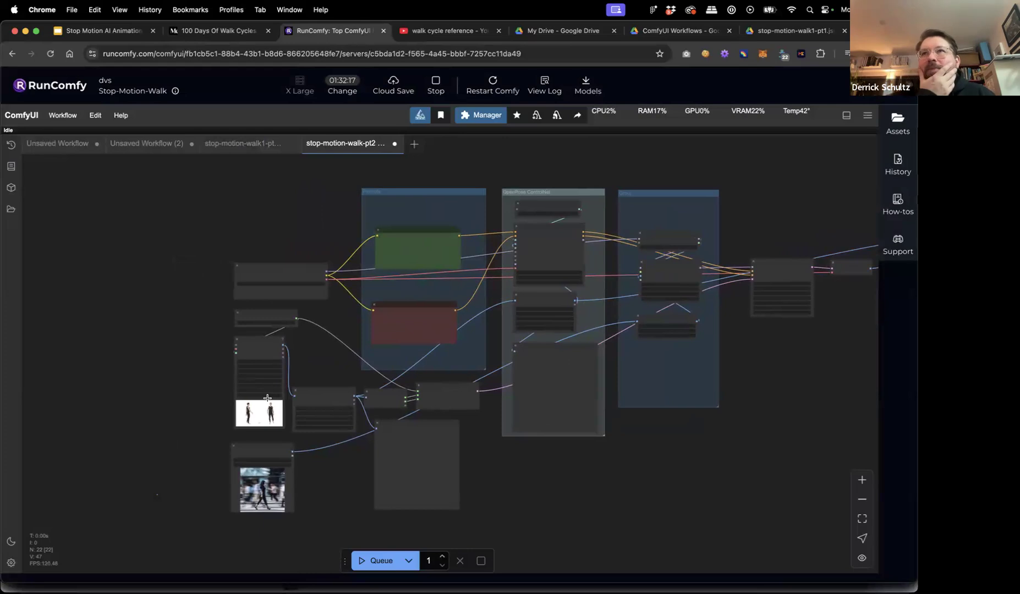
scroll(226, 387, up, 5)
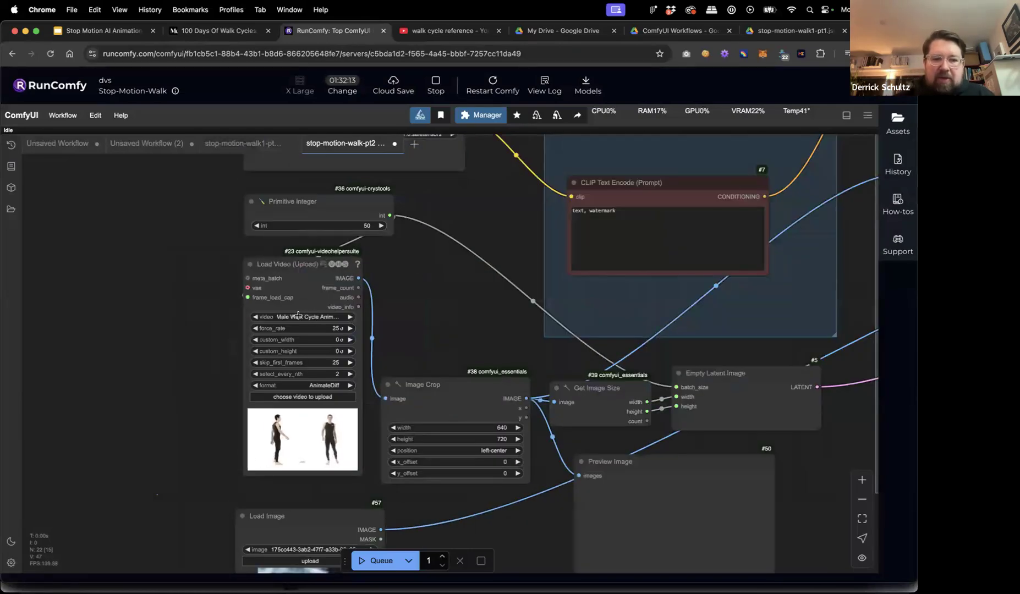
click(322, 318)
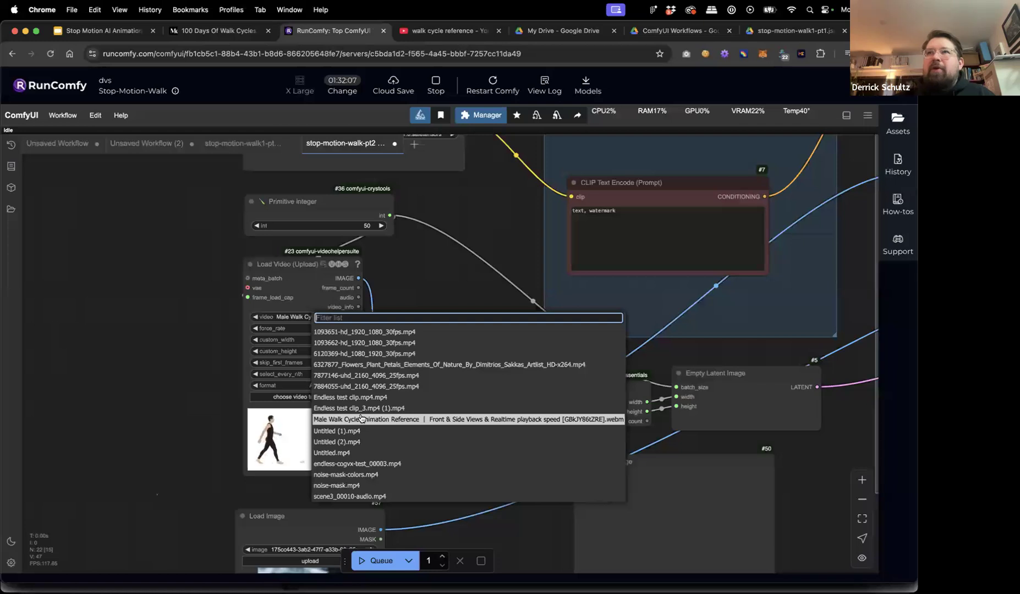
click(355, 420)
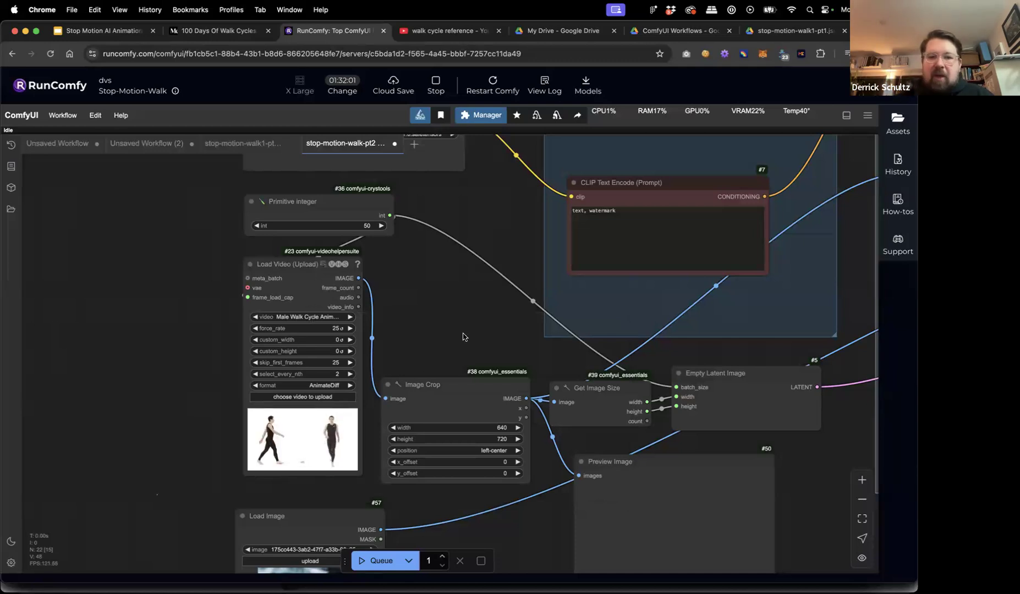
scroll(463, 336, down, 3)
scroll(370, 344, down, 4)
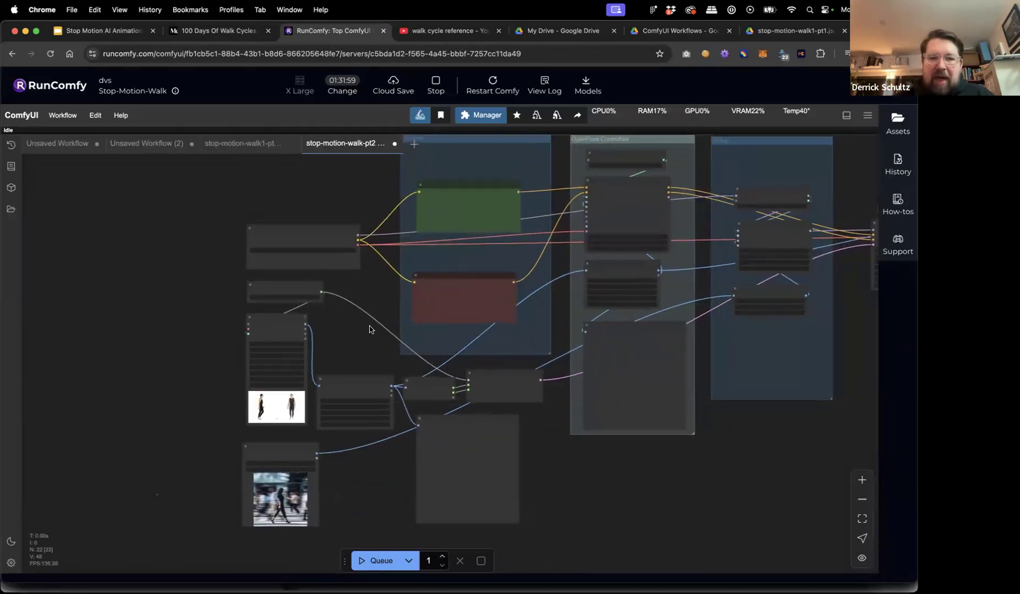
Title the third group, which holds the IPAdapter nodes, 'IPAdapter'.
scroll(367, 332, up, 8)
scroll(361, 338, down, 4)
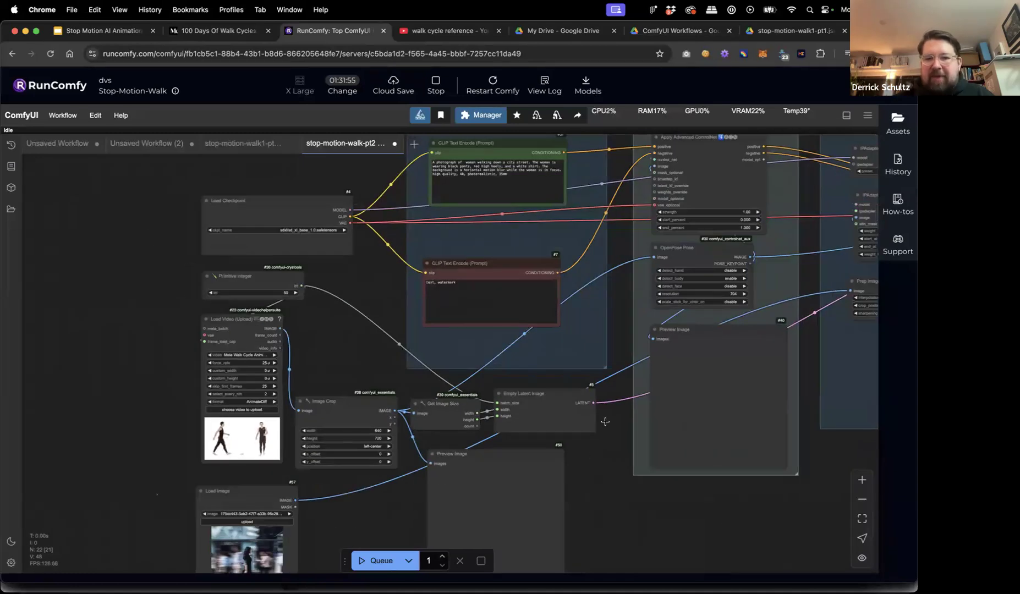
drag(764, 484, 760, 484)
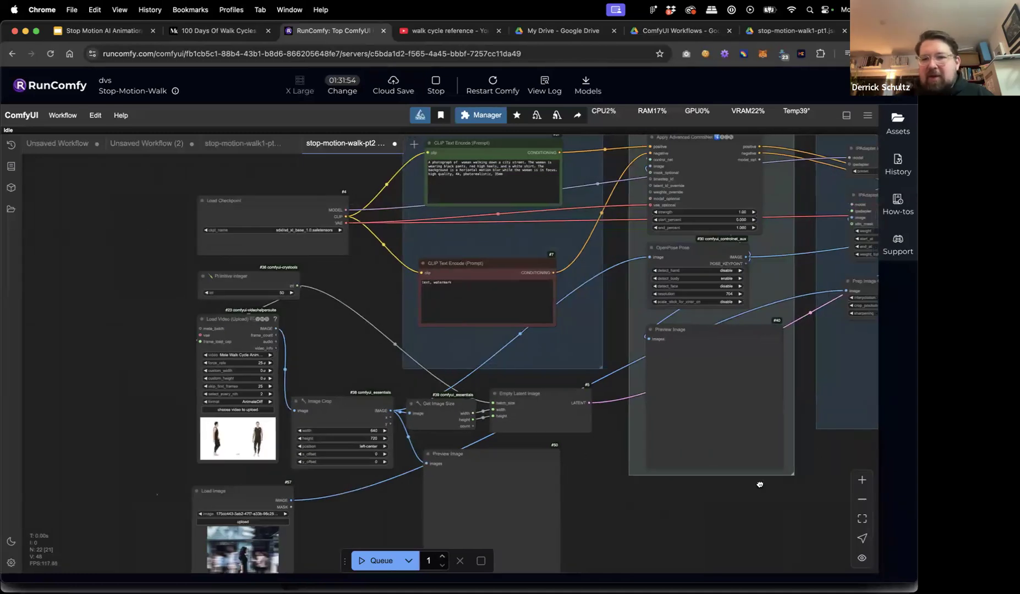
scroll(759, 484, right, 10)
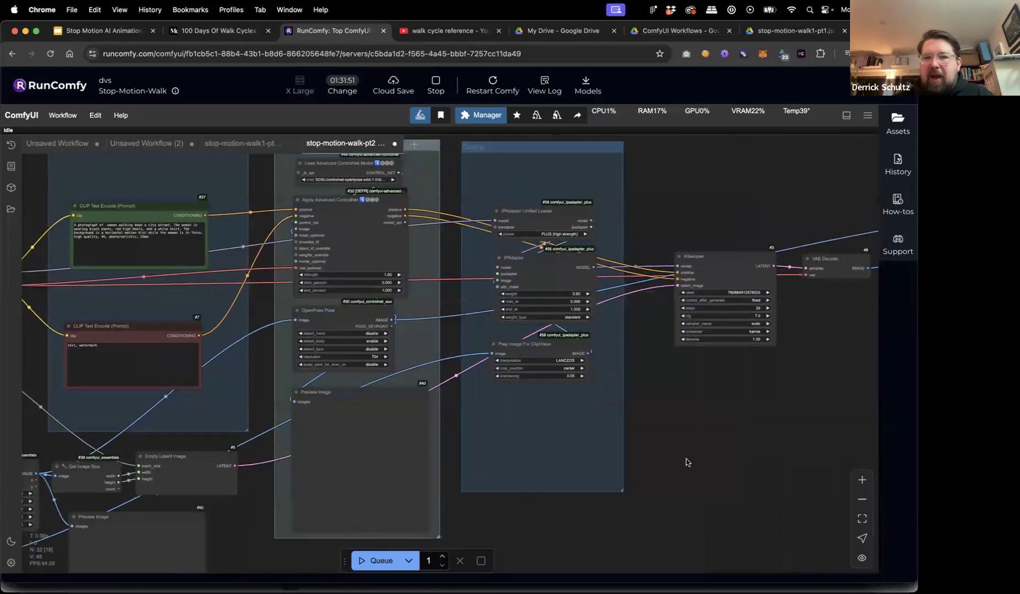
scroll(662, 454, right, 5)
scroll(568, 410, right, 5)
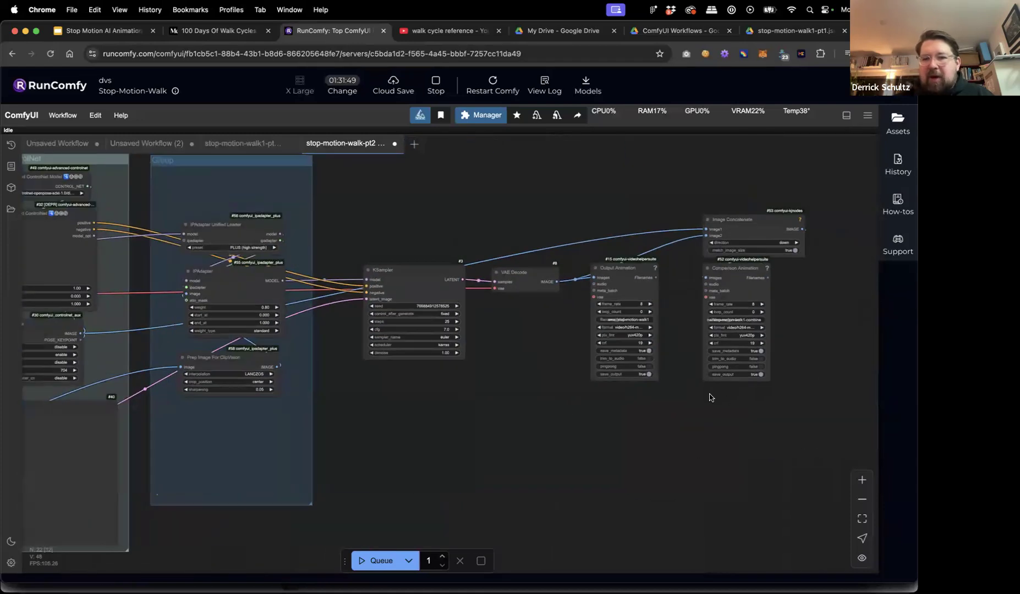
scroll(543, 435, left, 12)
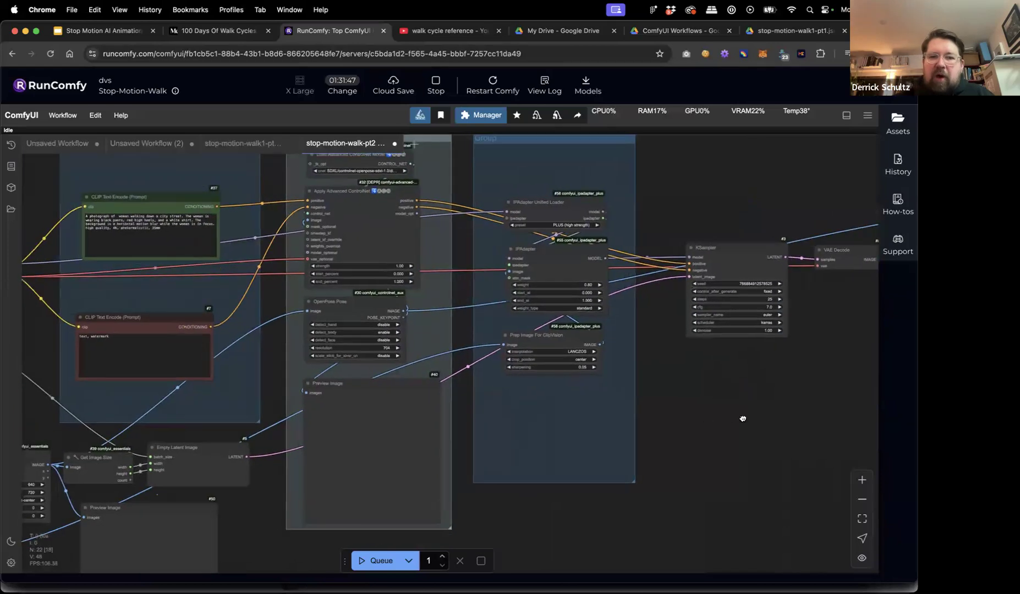
scroll(717, 446, down, 3)
double_click(582, 209)
text(IP)
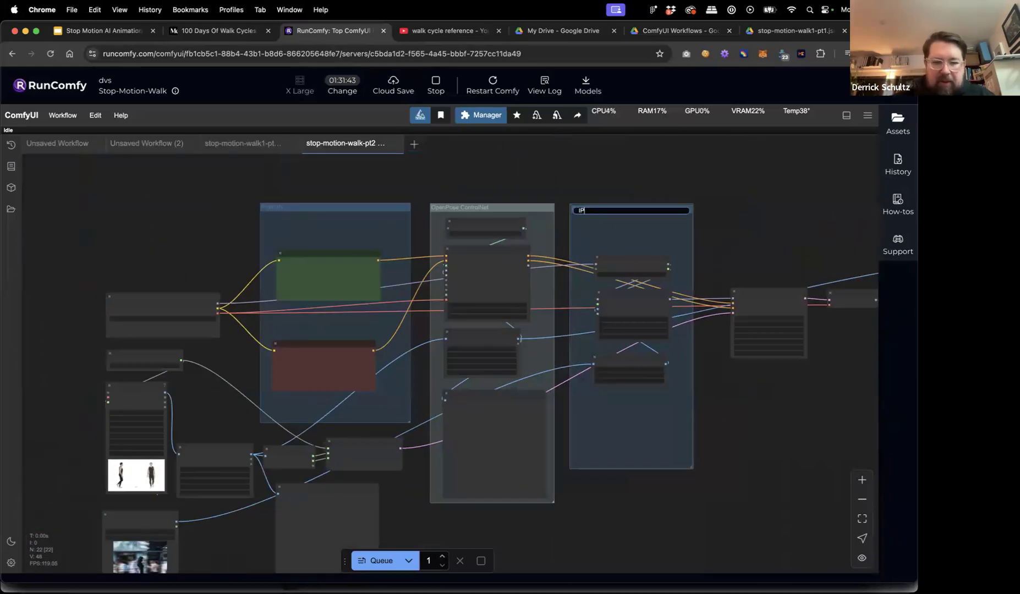
text(Adapter)
key(Return)
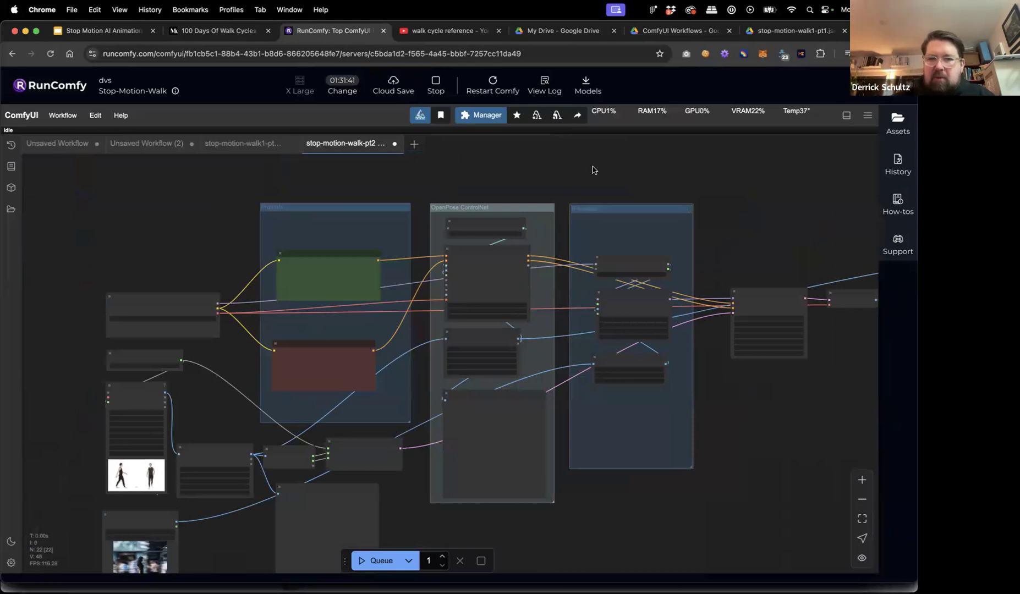
scroll(290, 514, left, 5)
scroll(290, 514, down, 3)
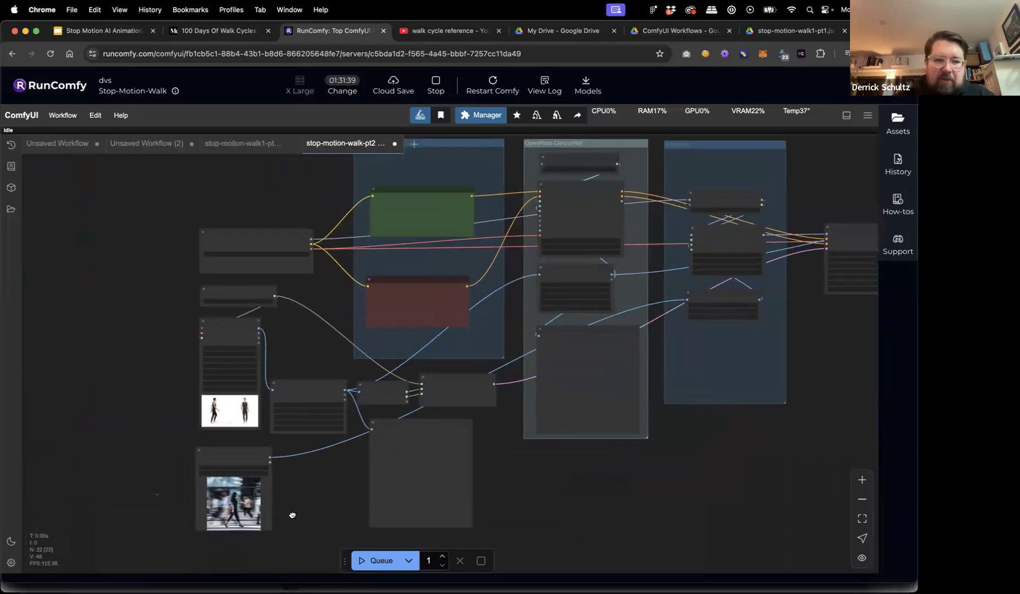
scroll(377, 452, down, 1)
scroll(330, 440, up, 5)
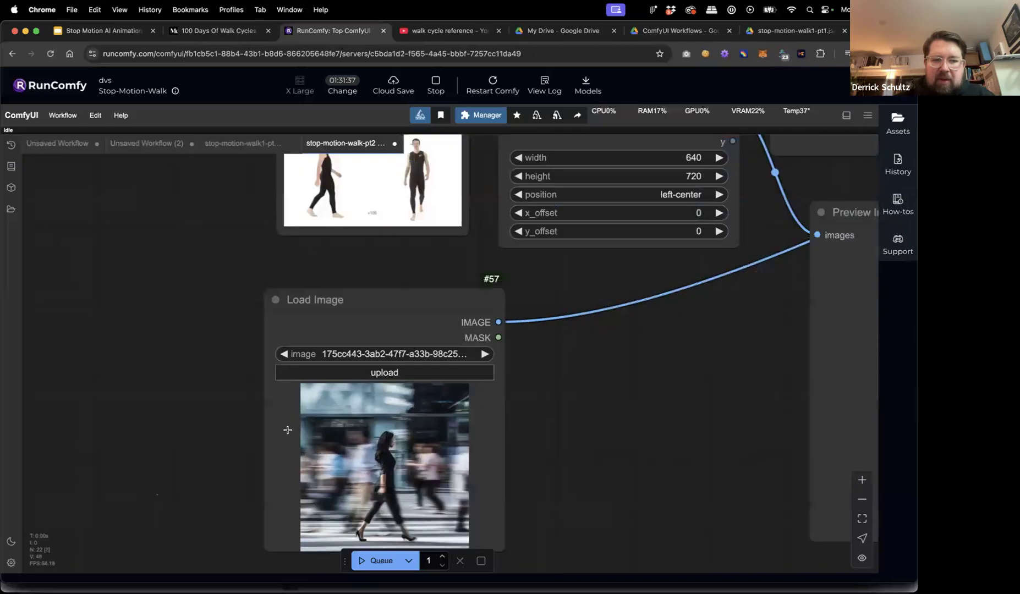
Replace the CLIP Text Encode #37 positive prompt with the pasted spacesuit moon-walk text.
scroll(287, 429, down, 5)
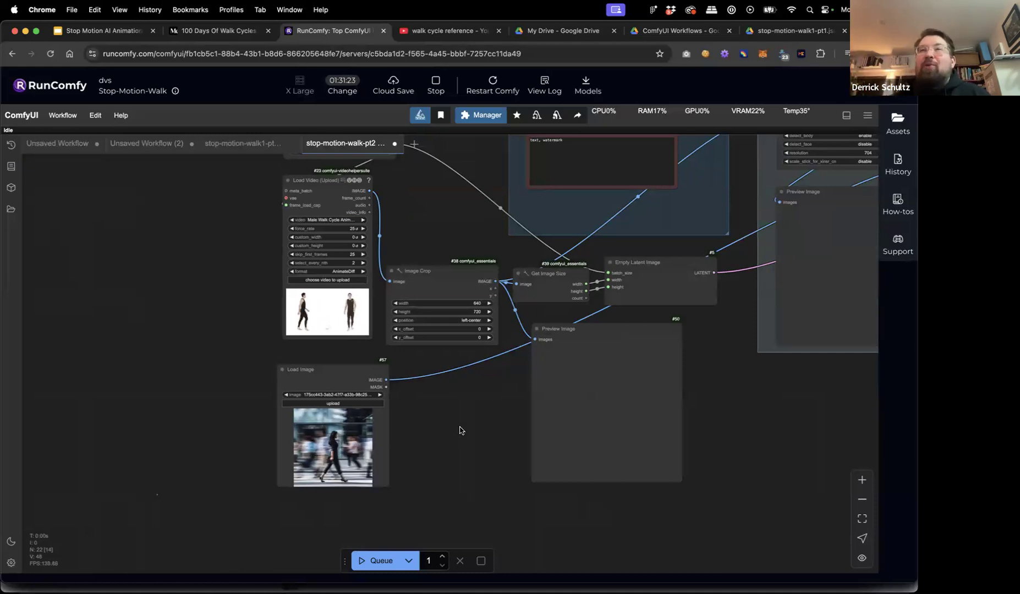
scroll(460, 429, up, 6)
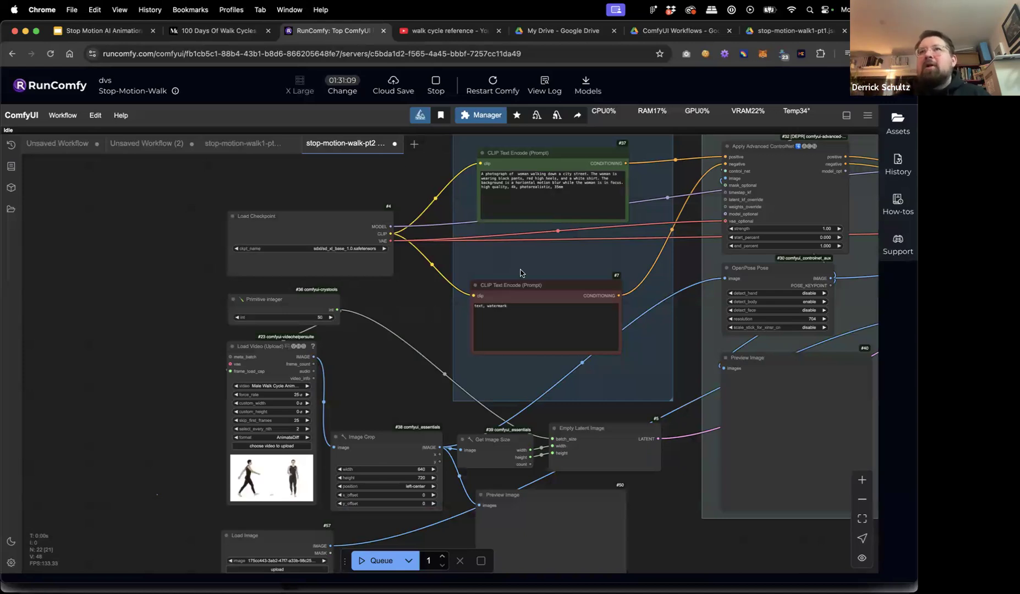
click(586, 189)
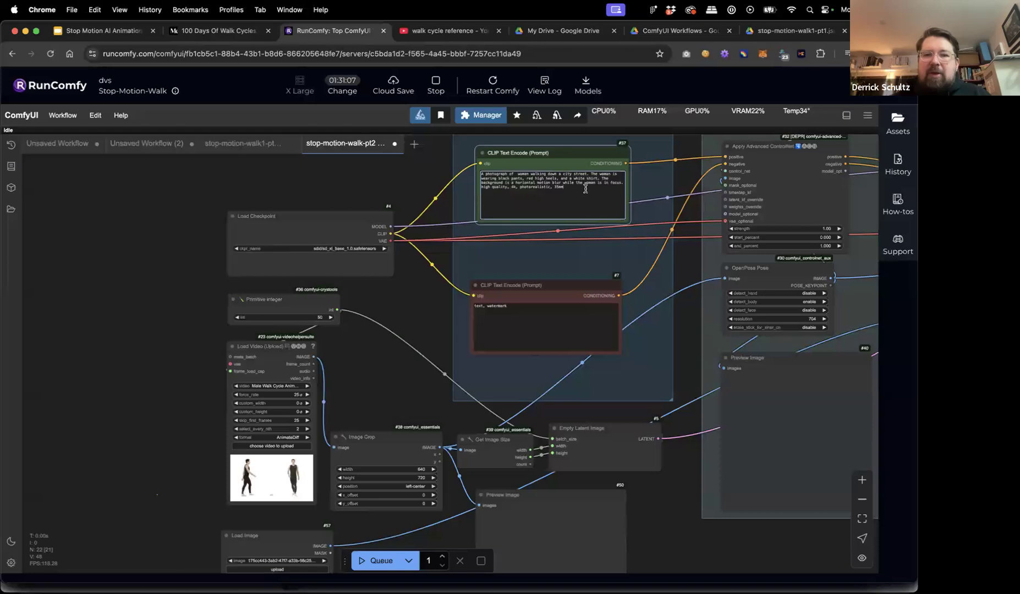
key(ctrl+a)
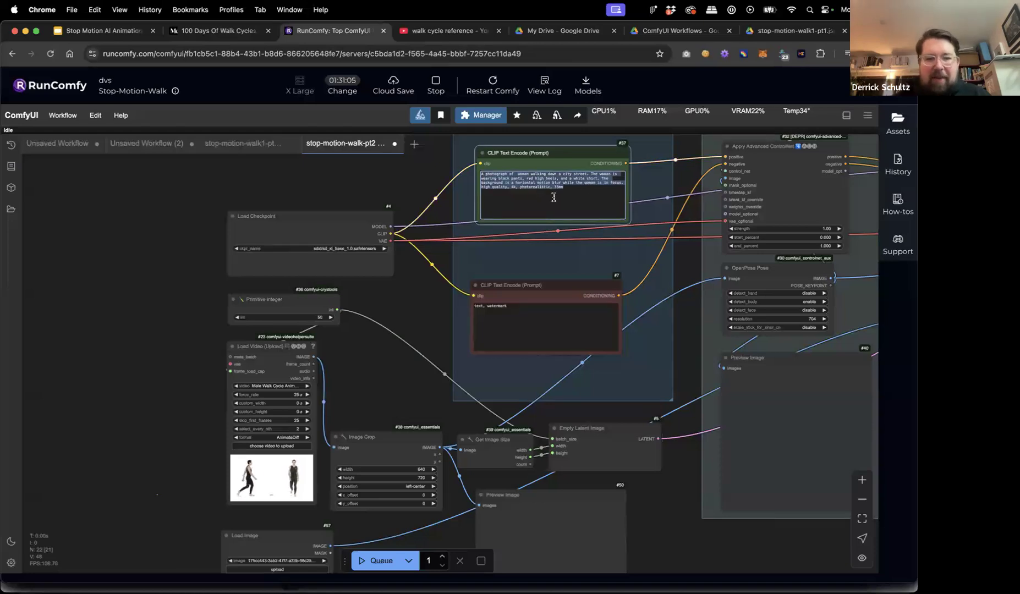
text(A man in a spacesuit walking on the moon, 4k, high quality, photograph, the man's helmet is bright gold, and the moon is a cool blue color.)
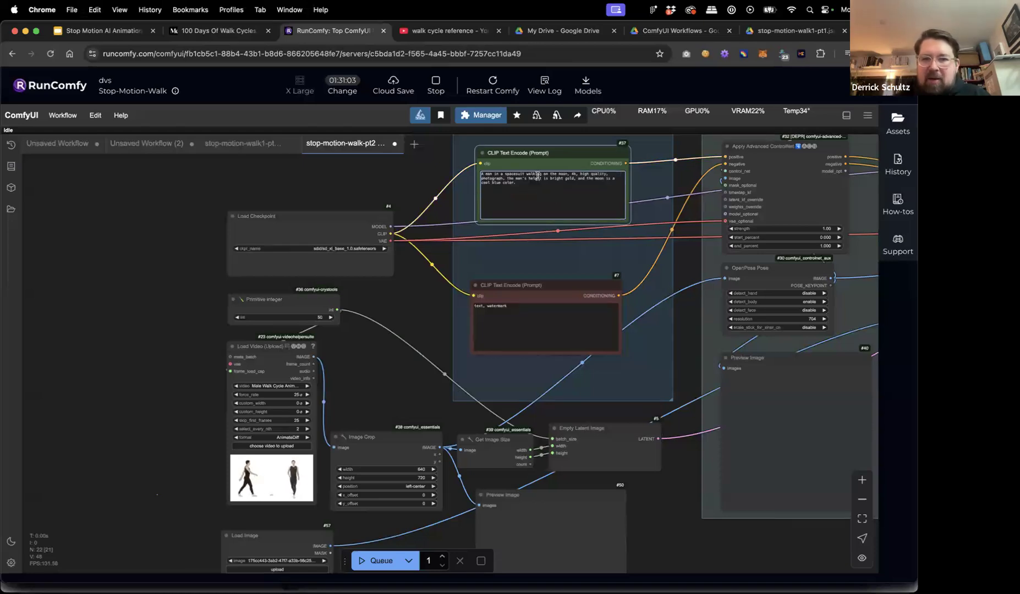
click(283, 187)
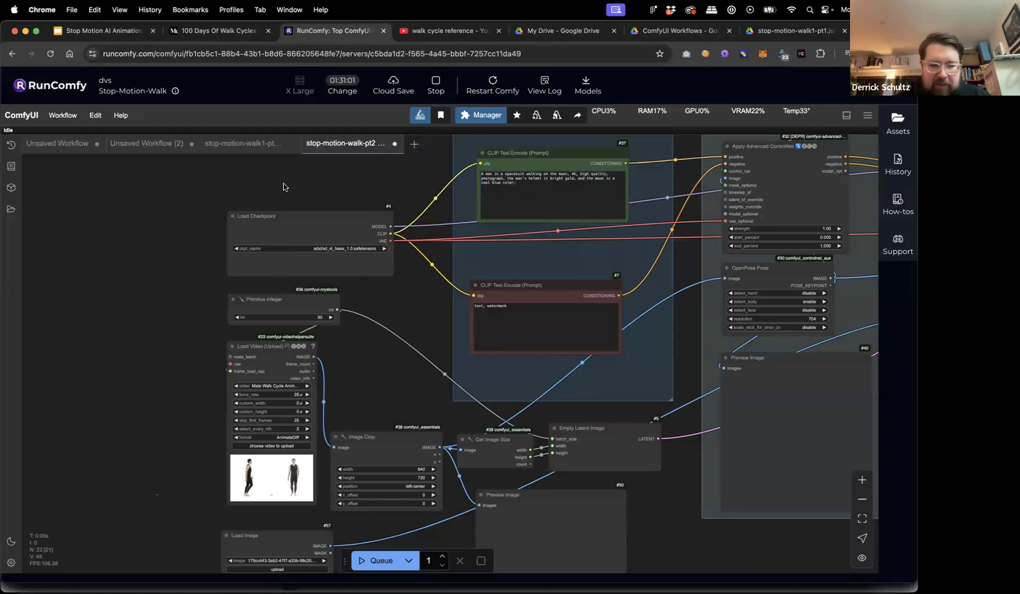
key(super+t)
Search Google Images for 'walking in space', dropping 'quincy jones' from the query.
text(space)
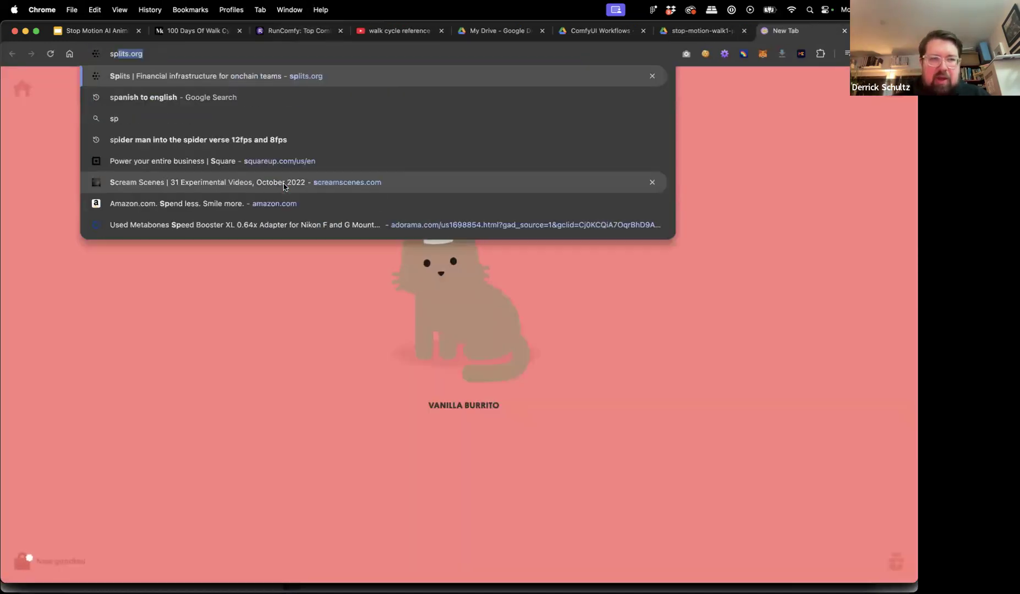
key(BackSpace)
key(BackSpace)
key(BackSpace)
key(BackSpace)
key(BackSpace)
text(walking )
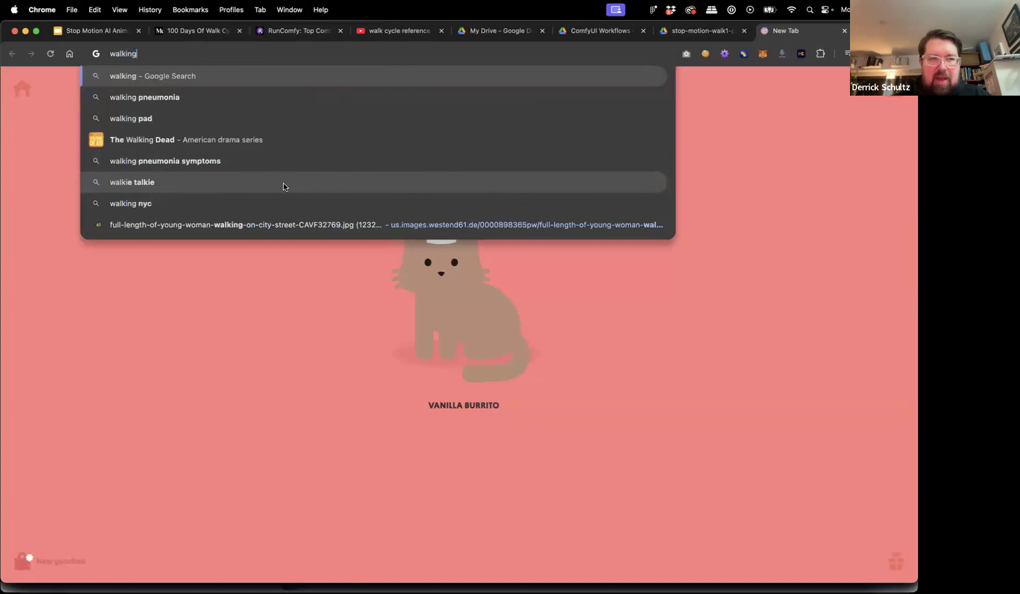
text(in space)
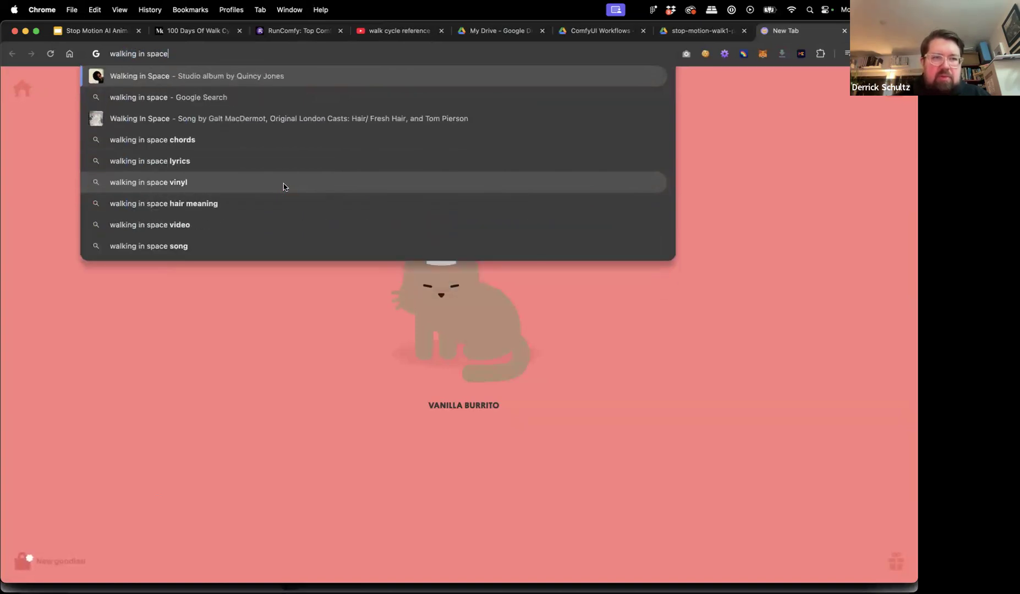
key(Return)
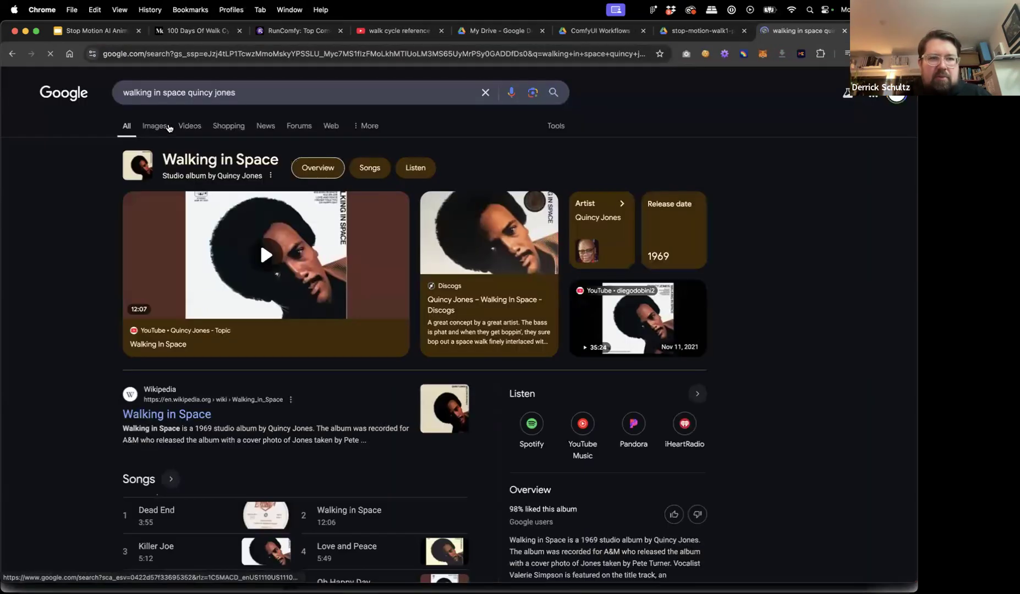
click(159, 128)
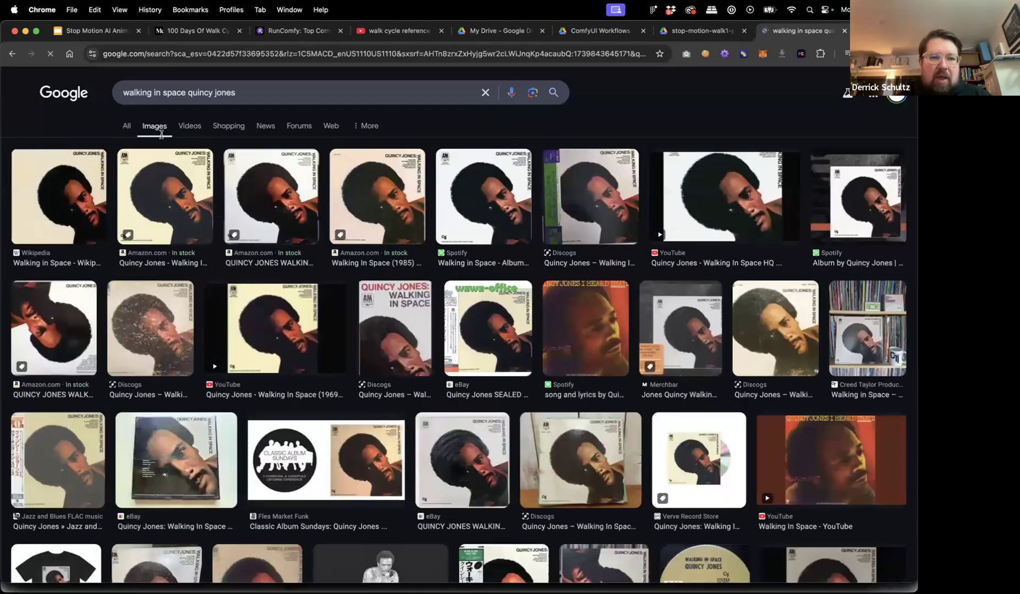
scroll(178, 233, down, 2)
scroll(192, 165, up, 3)
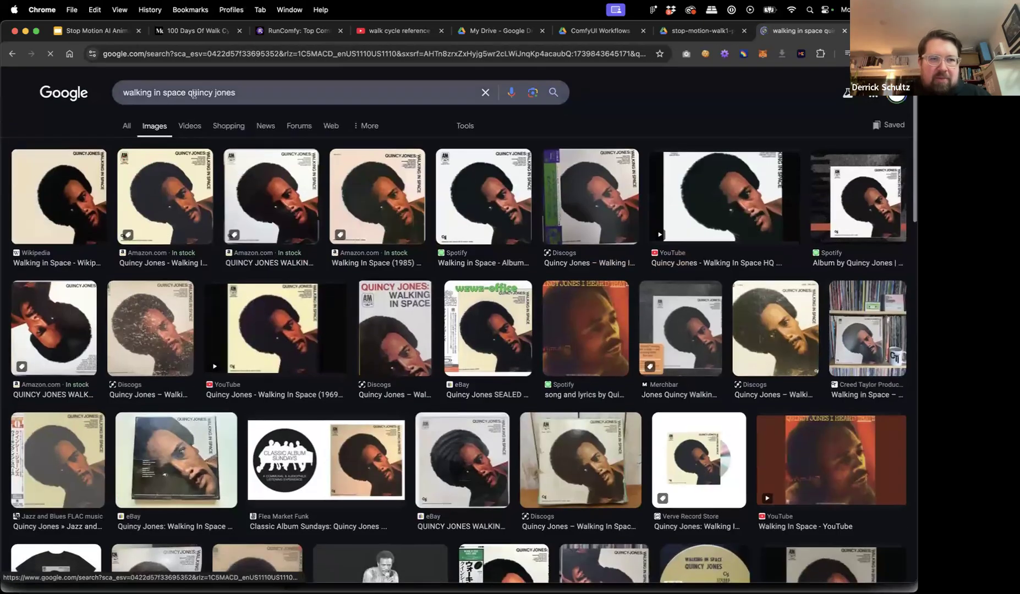
key(BackSpace)
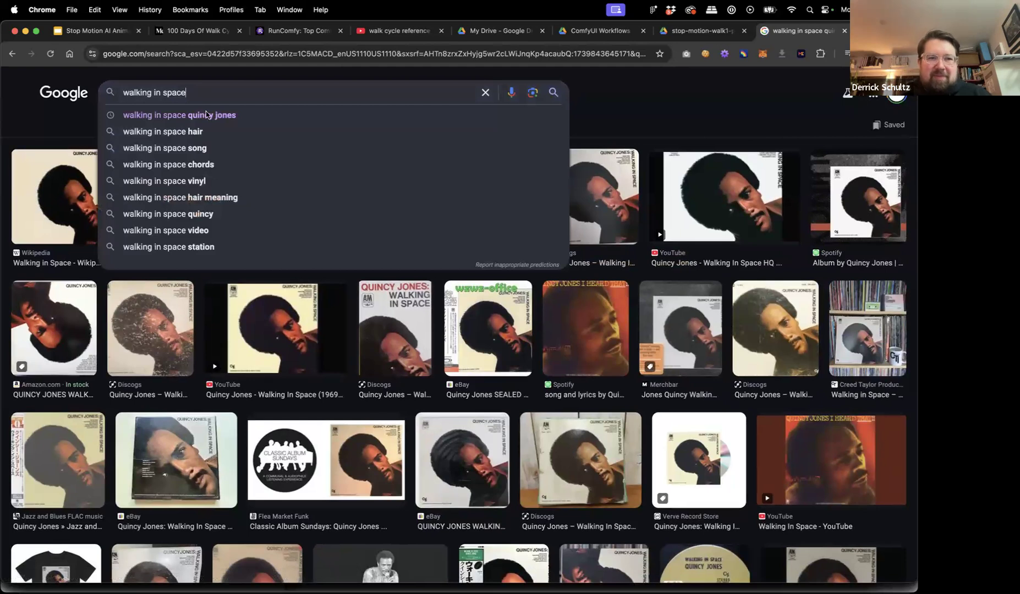
key(Return)
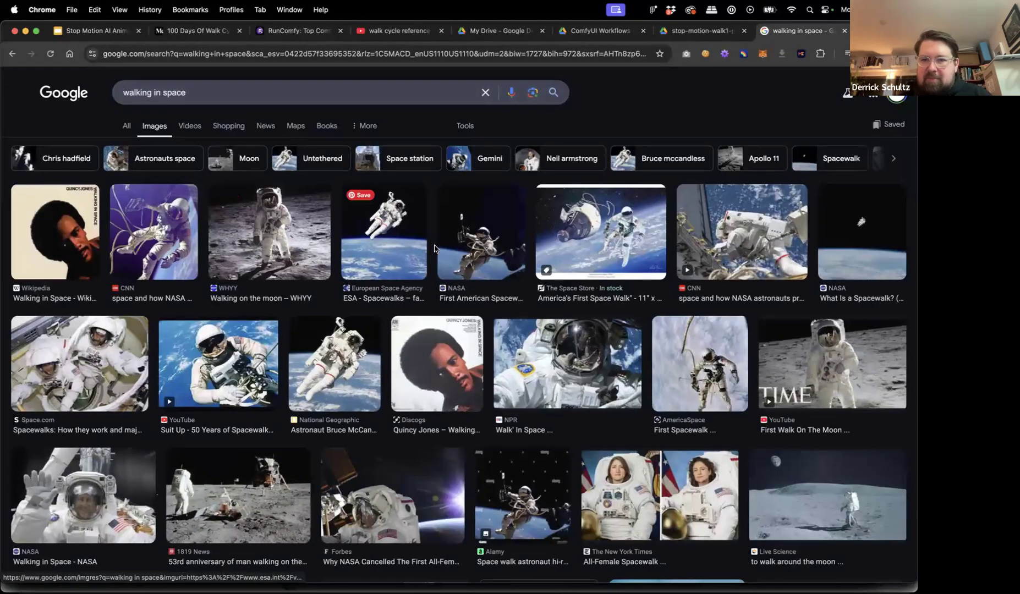
Browse the image results and open the iStock astronaut-on-the-moon image in a new tab.
scroll(451, 384, down, 5)
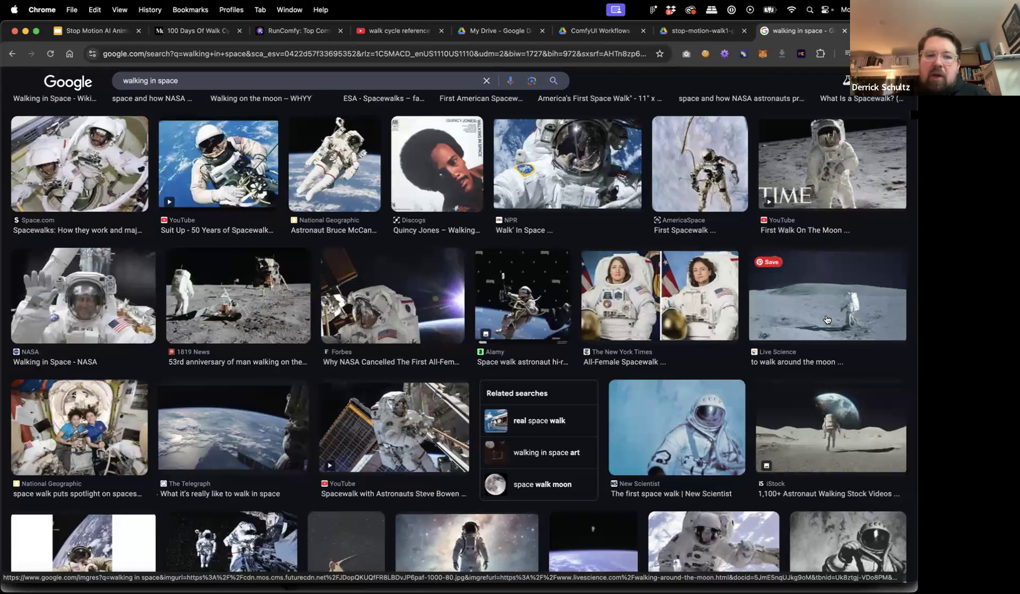
scroll(752, 341, down, 6)
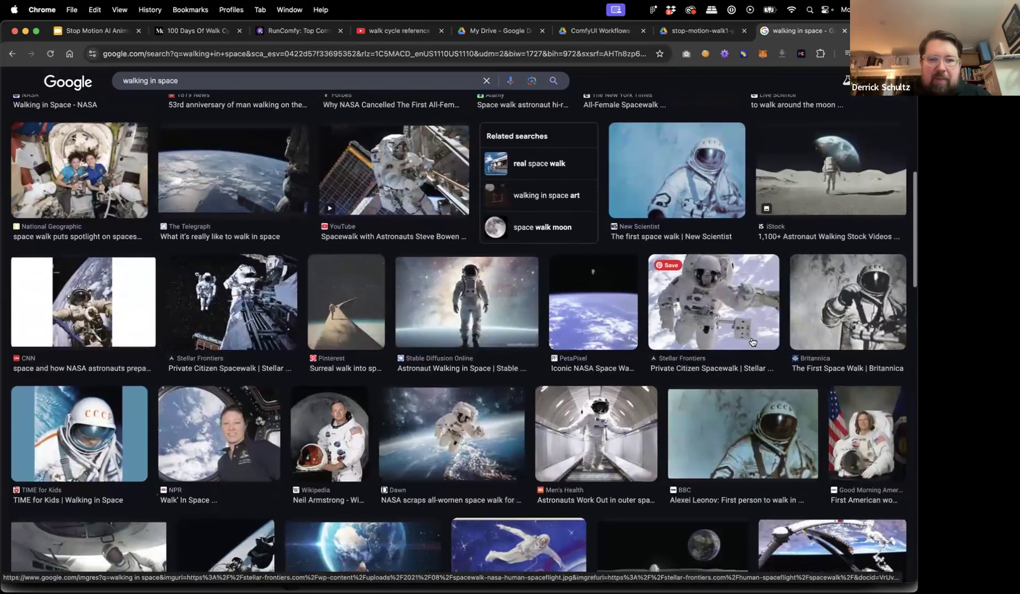
scroll(543, 389, down, 5)
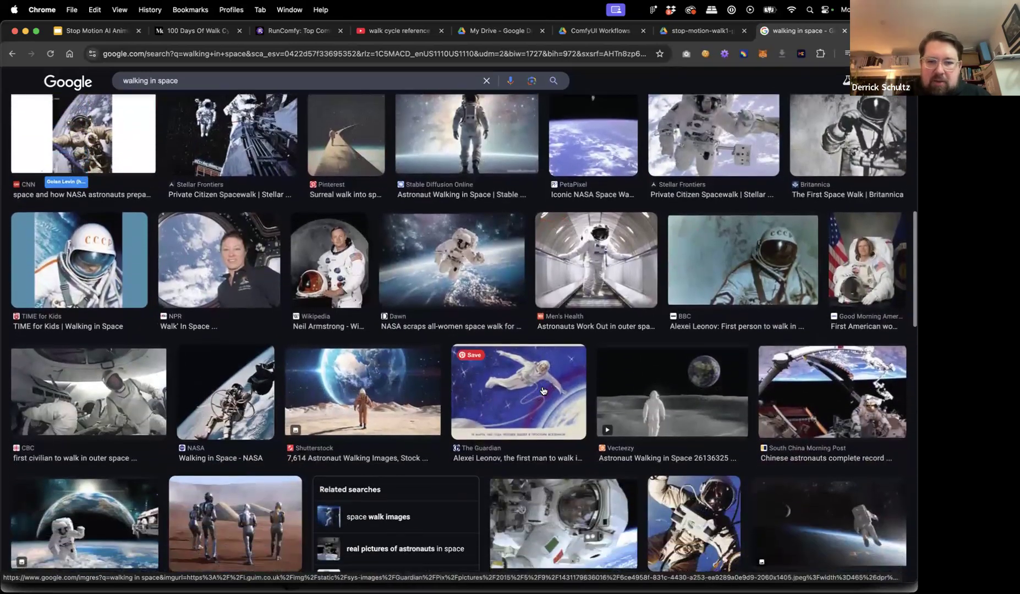
scroll(543, 390, down, 7)
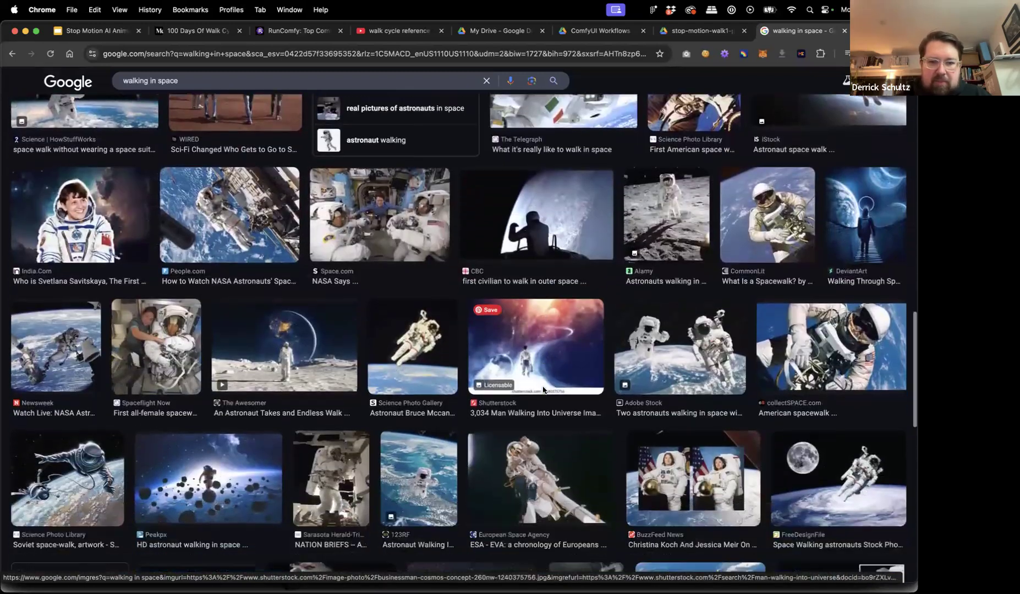
scroll(543, 390, down, 1)
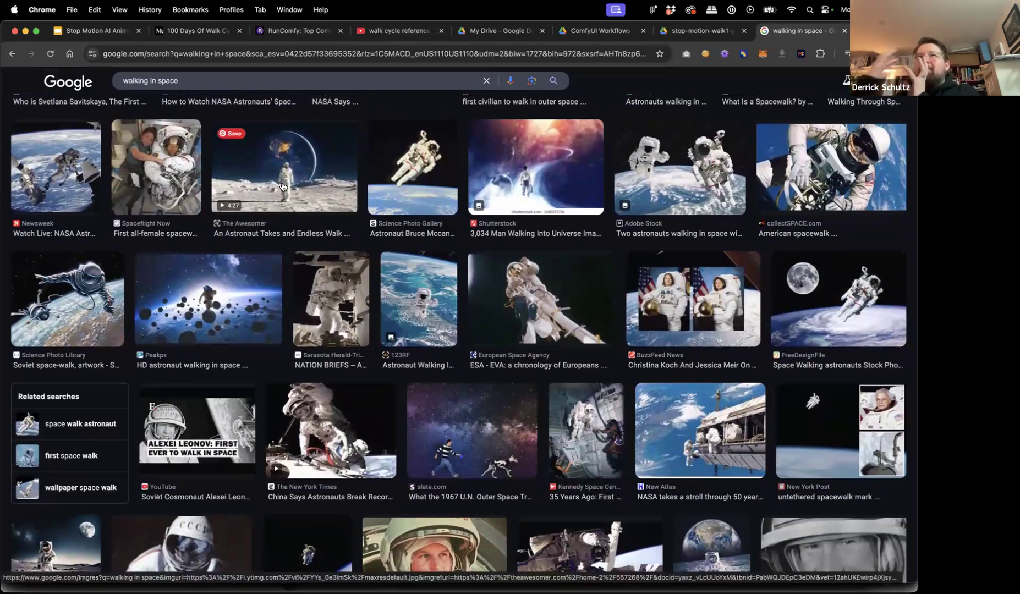
scroll(387, 222, up, 10)
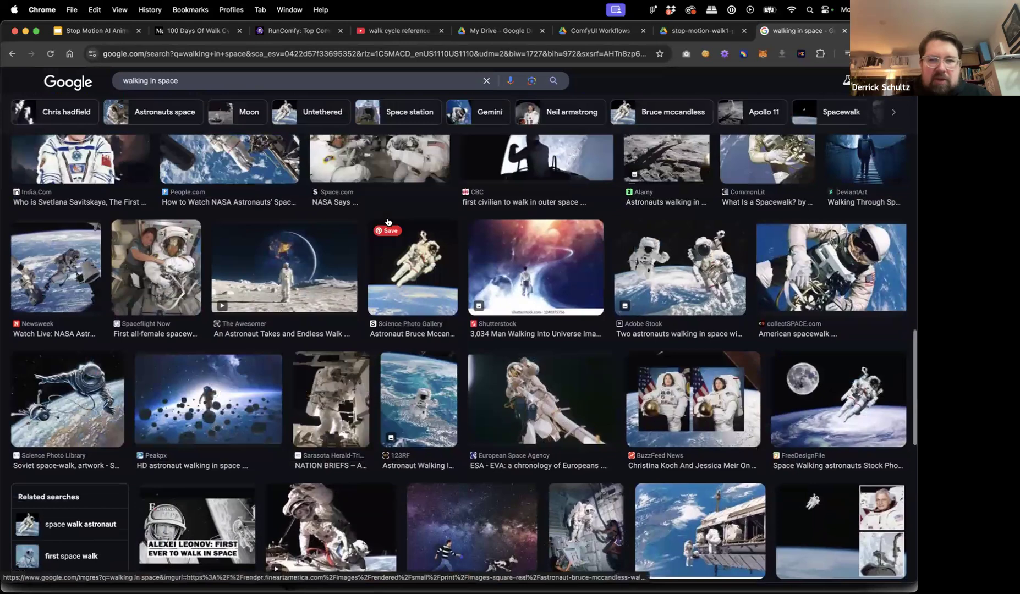
scroll(387, 222, up, 5)
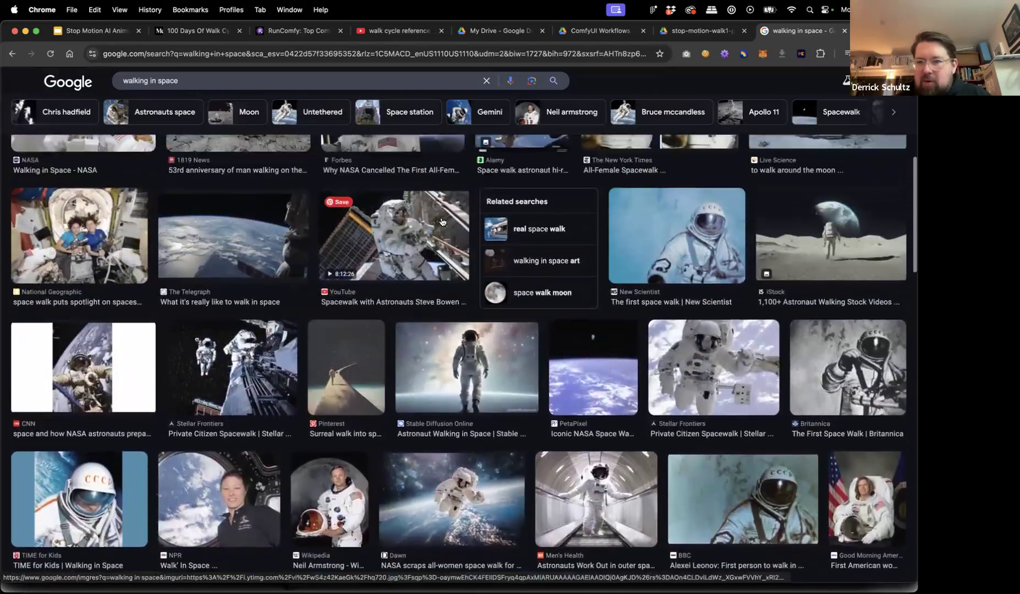
click(820, 261)
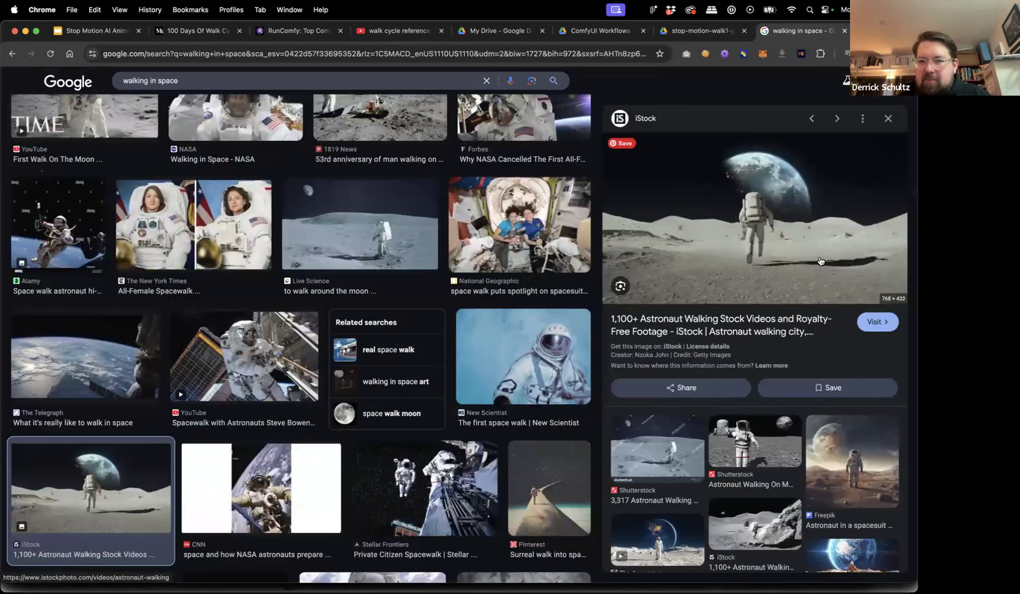
right_click(780, 254)
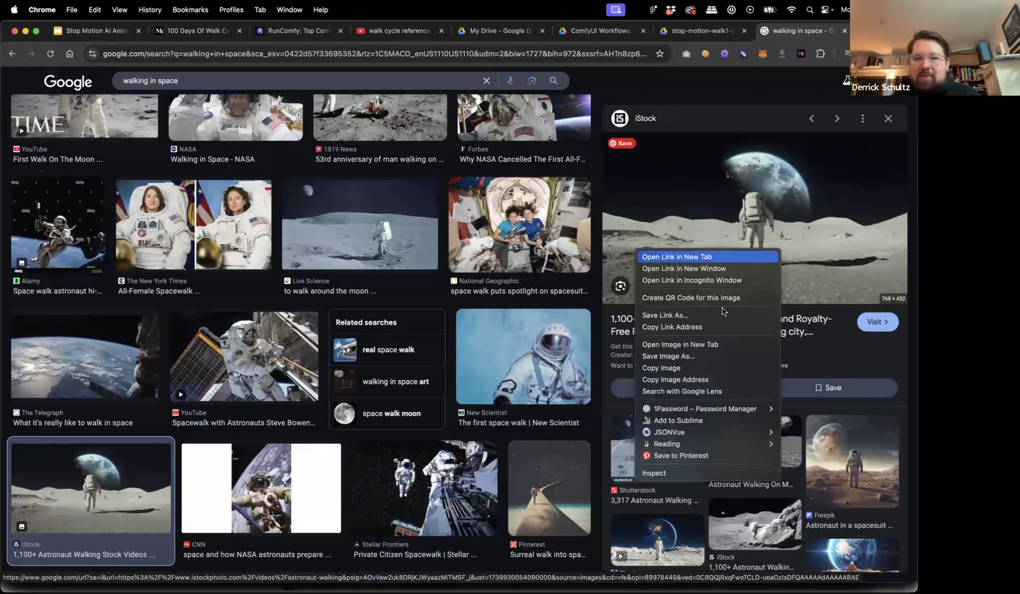
click(710, 344)
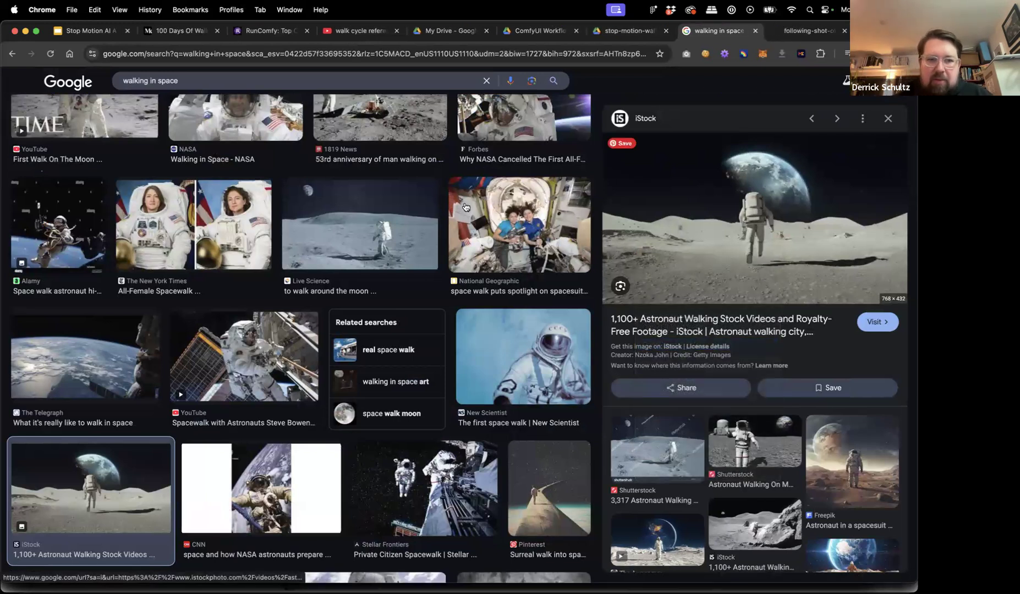
Open the full-size Live Science moon-walk photo in its own tab and screenshot it.
click(363, 225)
right_click(772, 256)
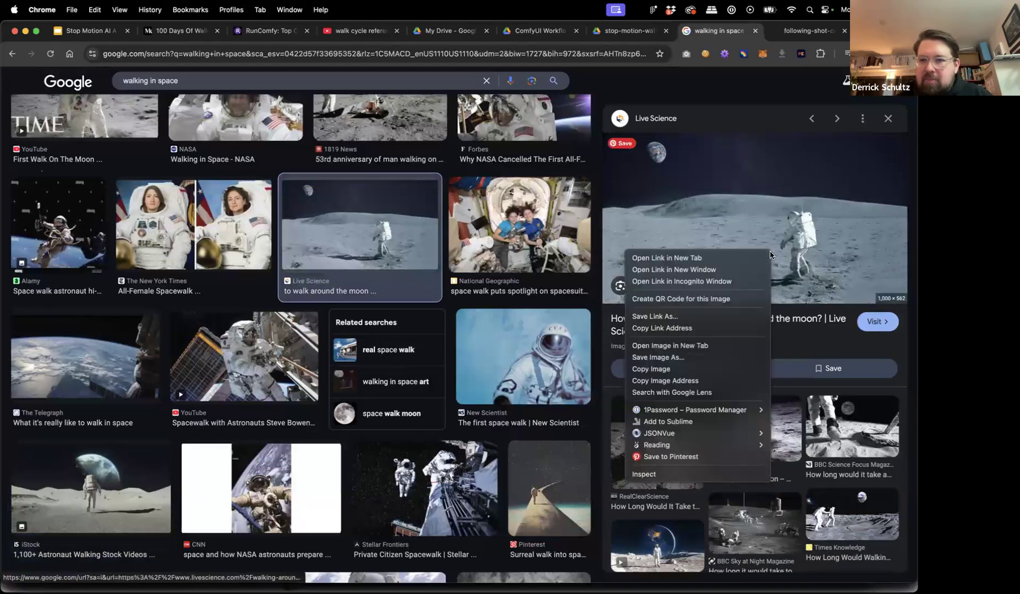
click(715, 259)
click(794, 34)
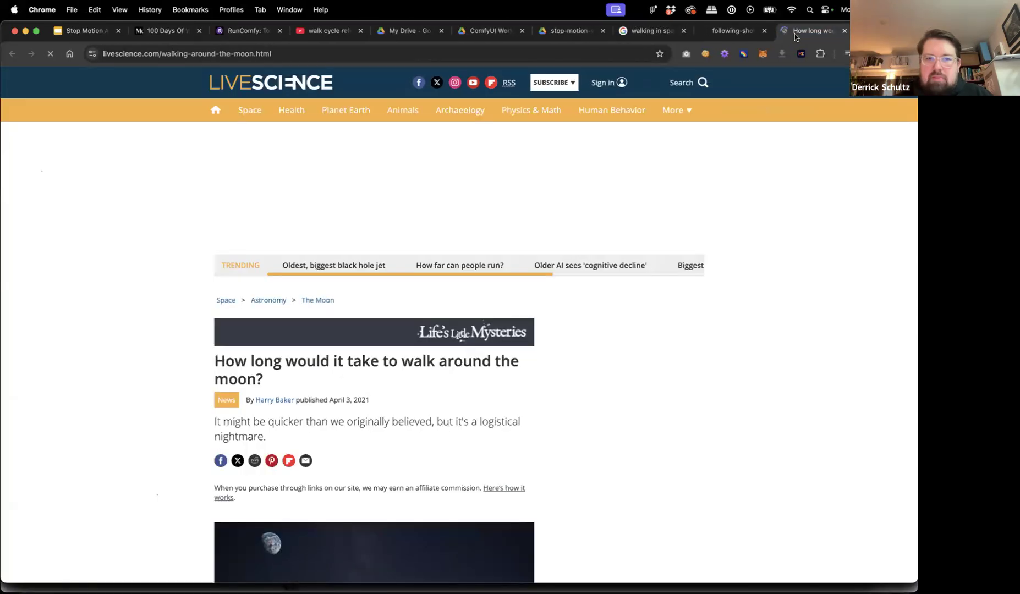
key(super+w)
key(super+w)
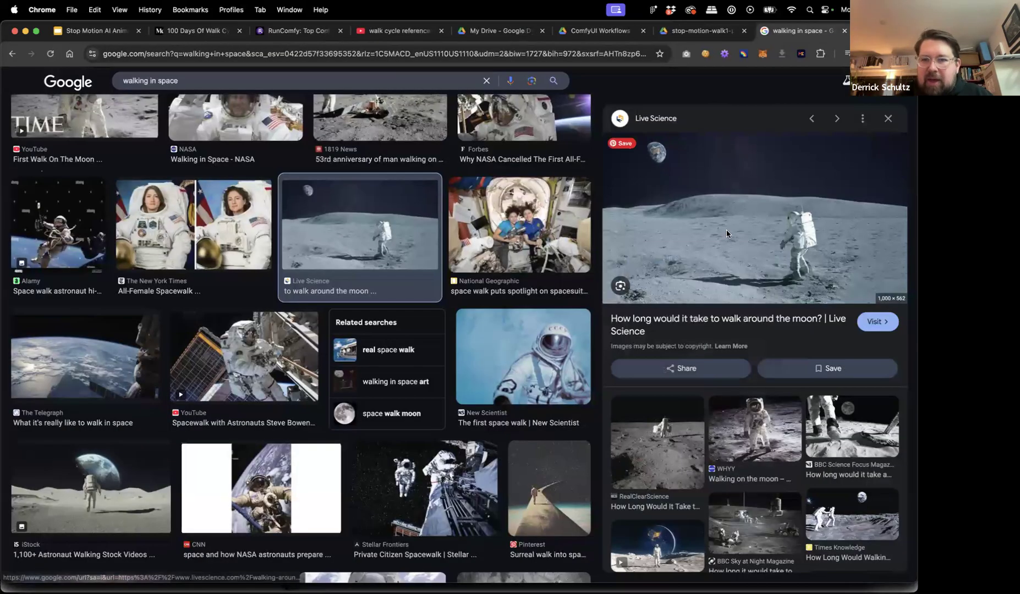
right_click(726, 231)
click(758, 325)
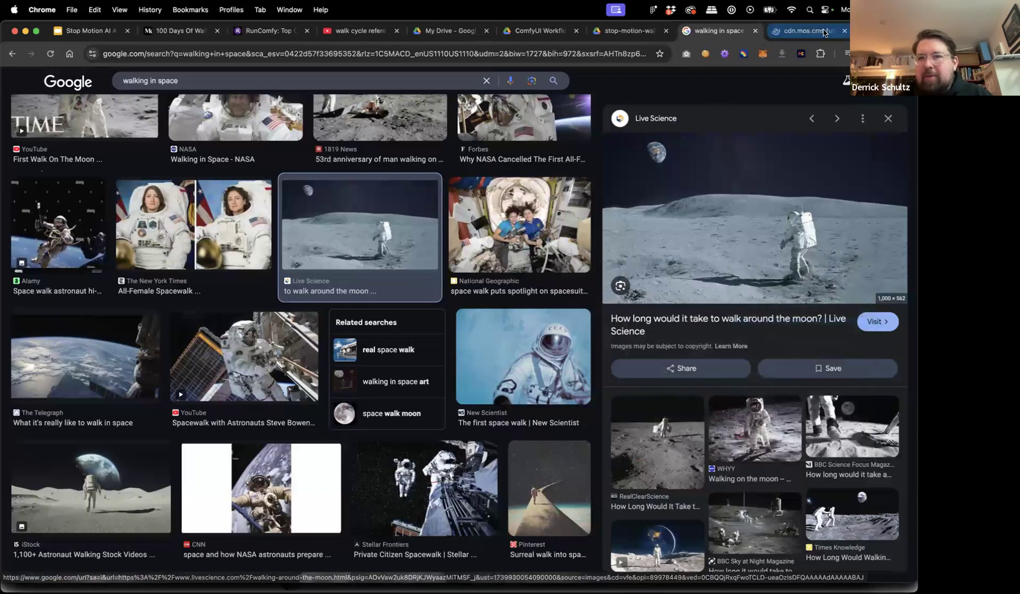
click(806, 31)
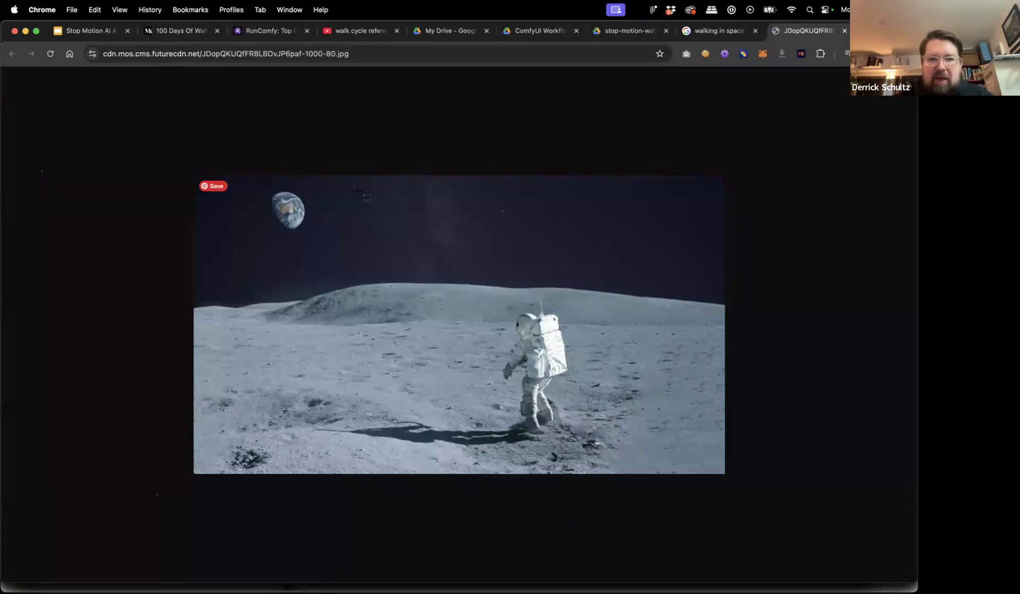
drag(357, 188, 639, 472)
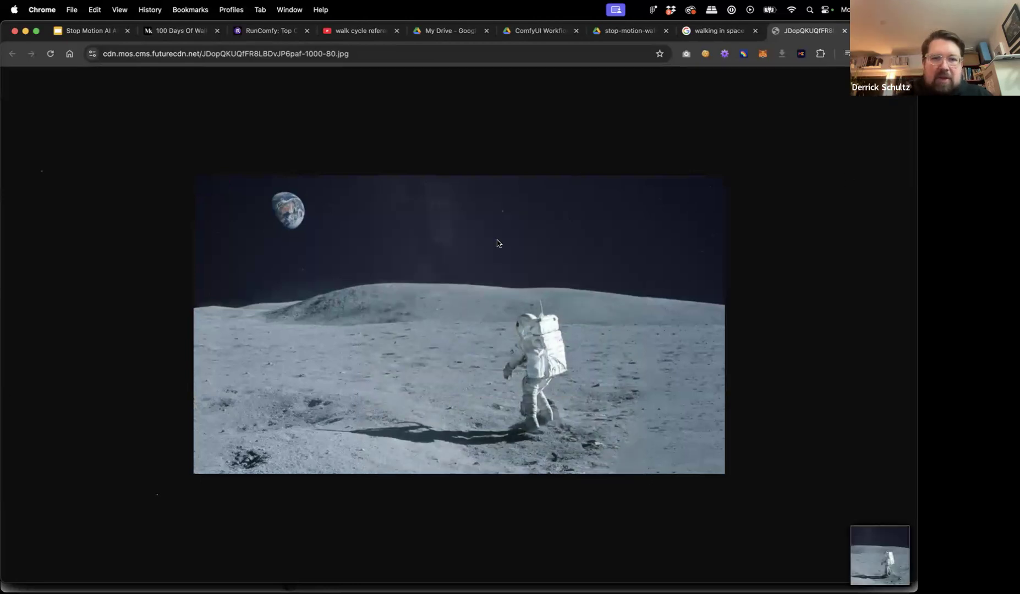
key(super+Tab)
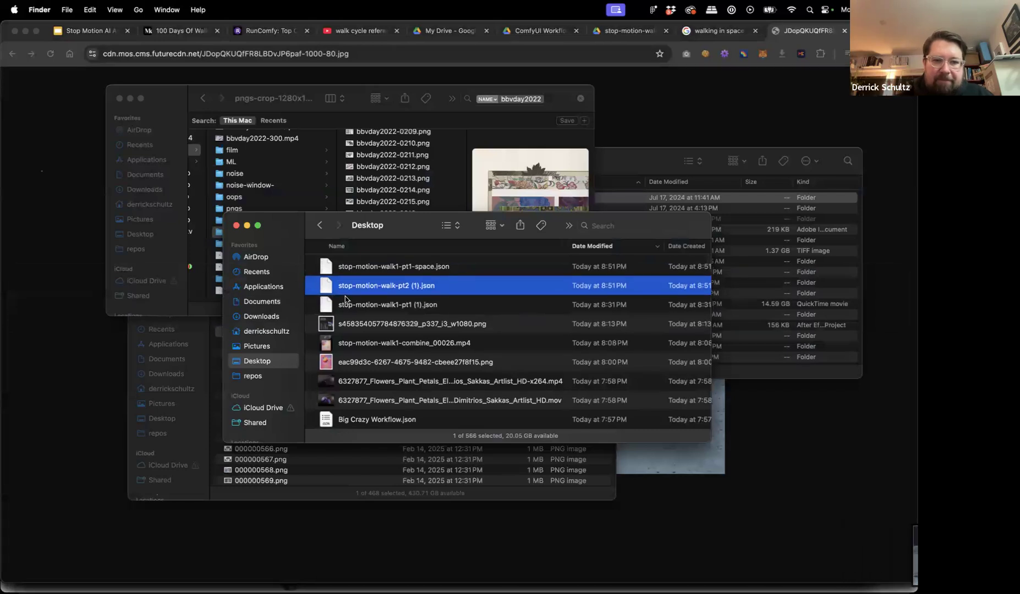
Open the moon screenshot in Preview, flip it horizontally, and close it.
click(352, 269)
right_click(341, 268)
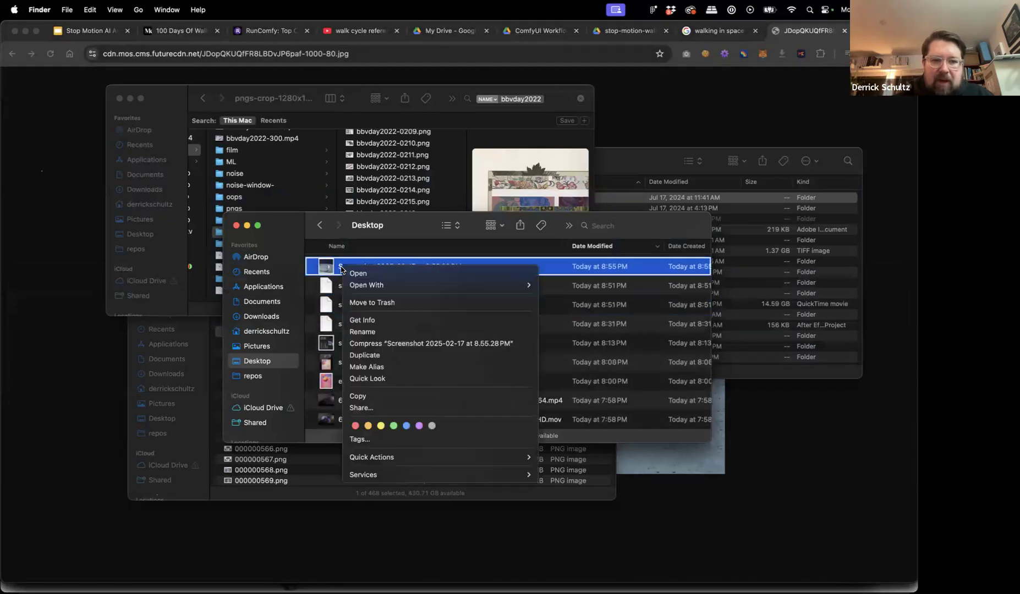
mouse_move(356, 285)
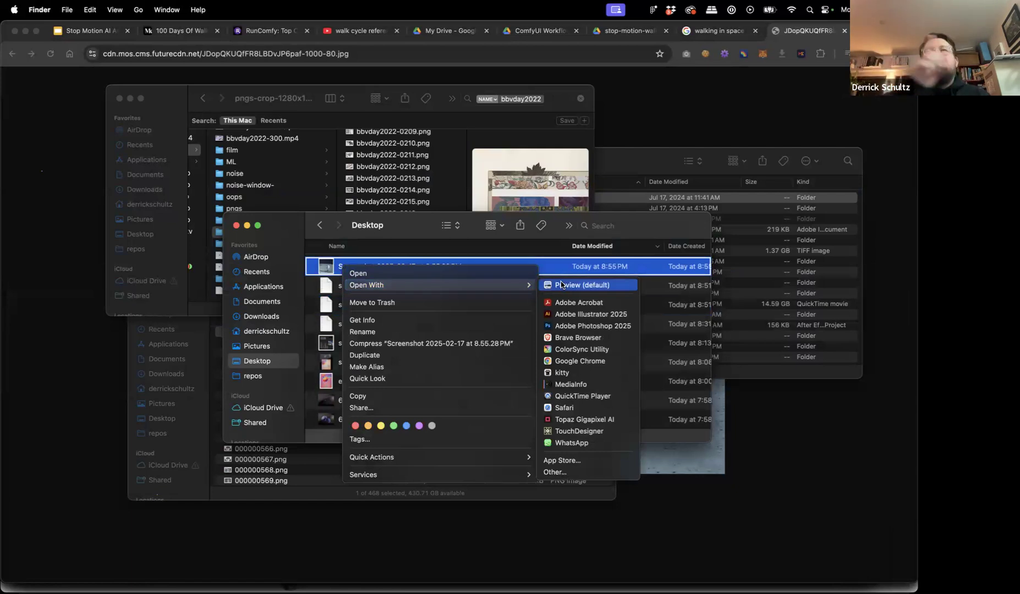
click(561, 285)
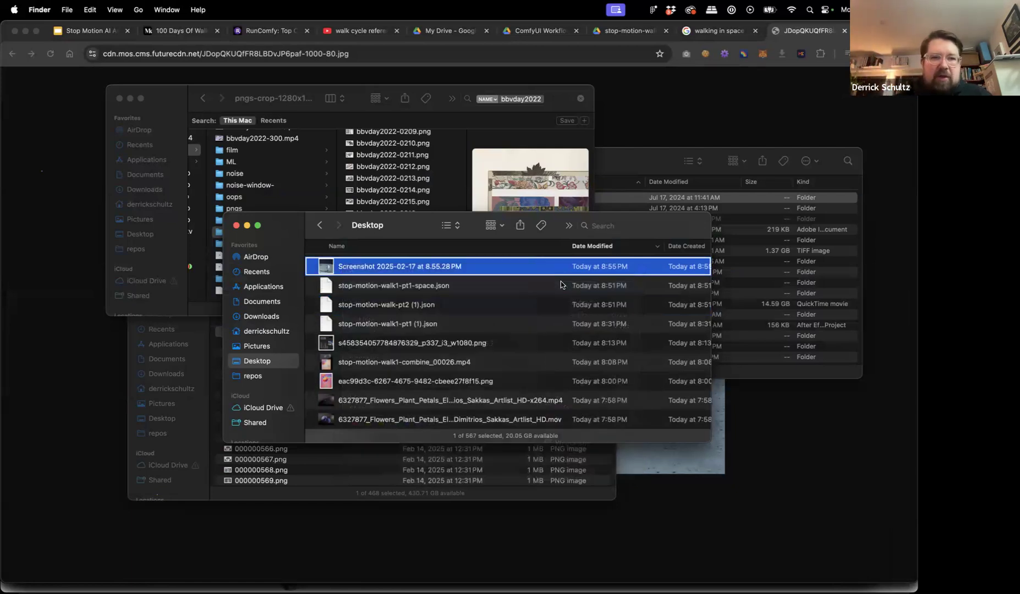
click(167, 9)
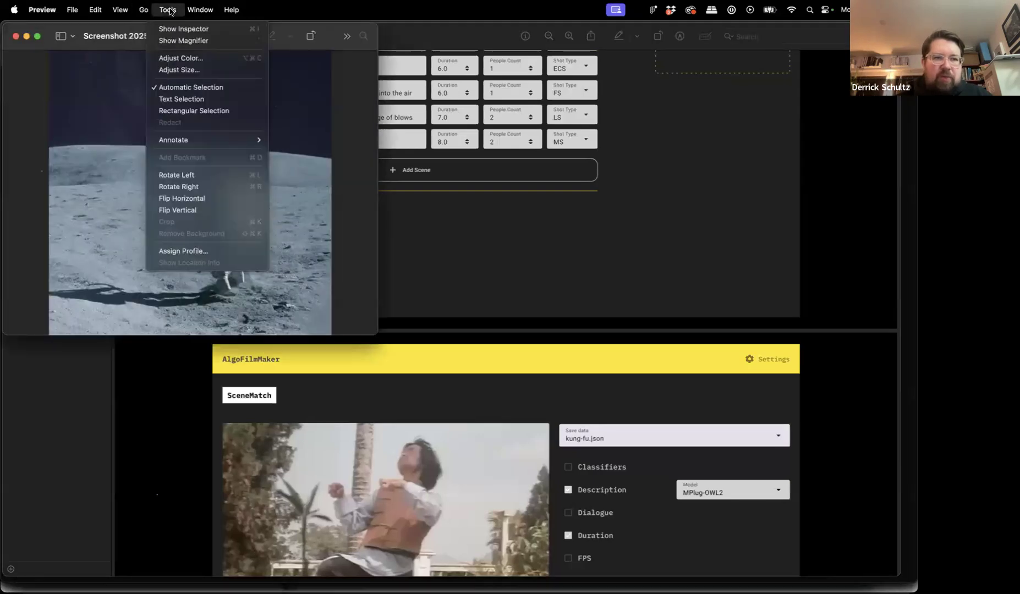
click(188, 198)
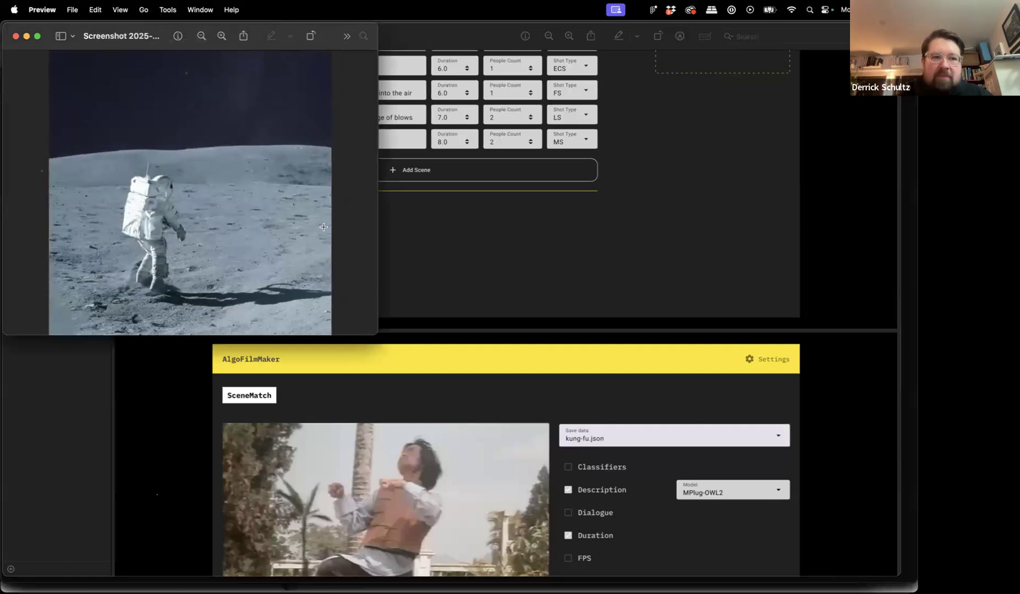
key(super+w)
key(super+Tab)
key(super+Tab)
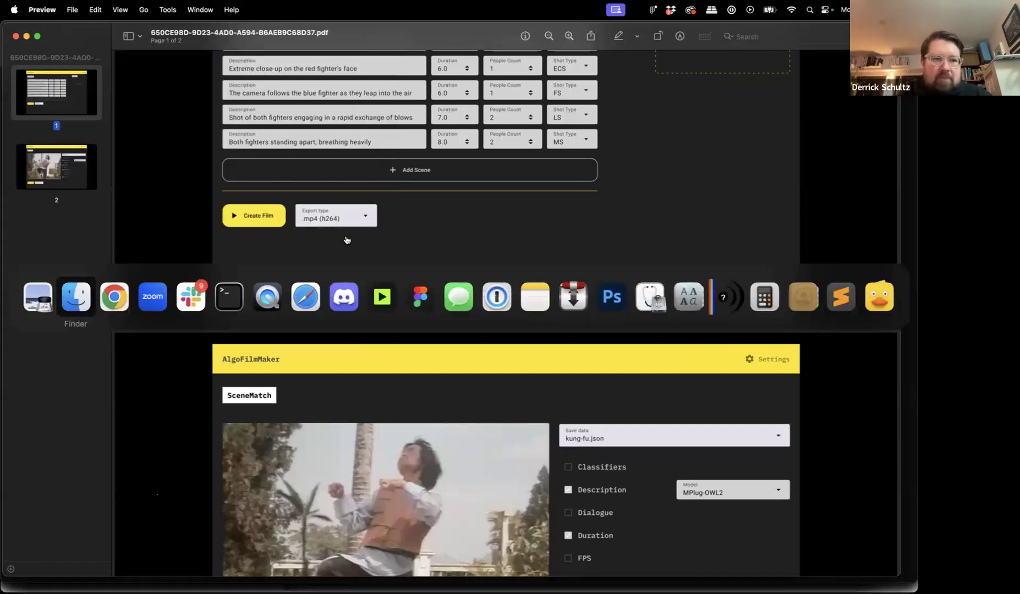
Upload 'Screenshot 2025-02-17 at 8.55.28 PM' from Desktop into the Load Image node, replacing the city photo.
click(266, 31)
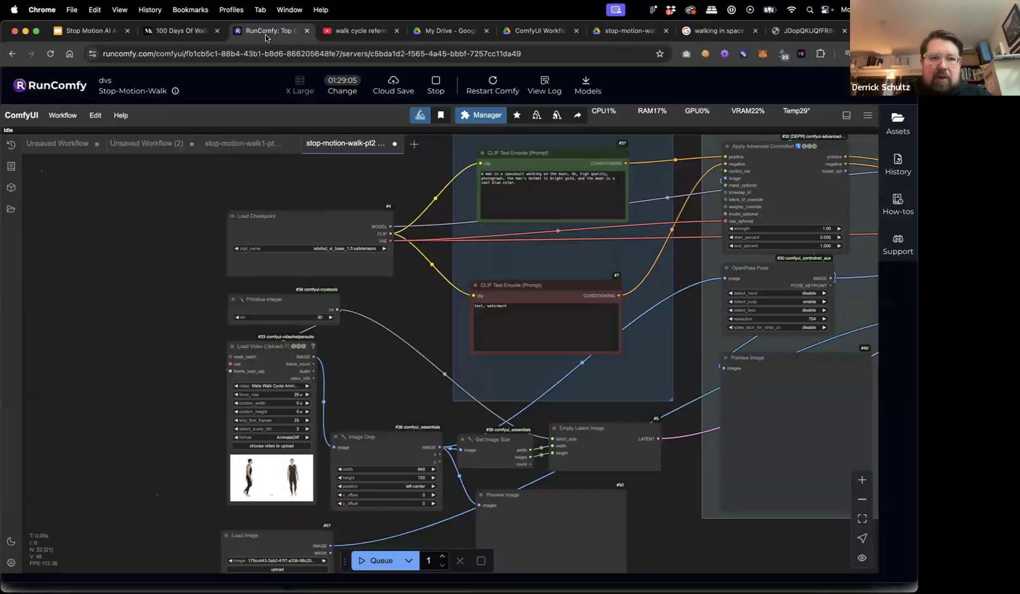
drag(188, 298, 188, 233)
scroll(189, 376, down, 3)
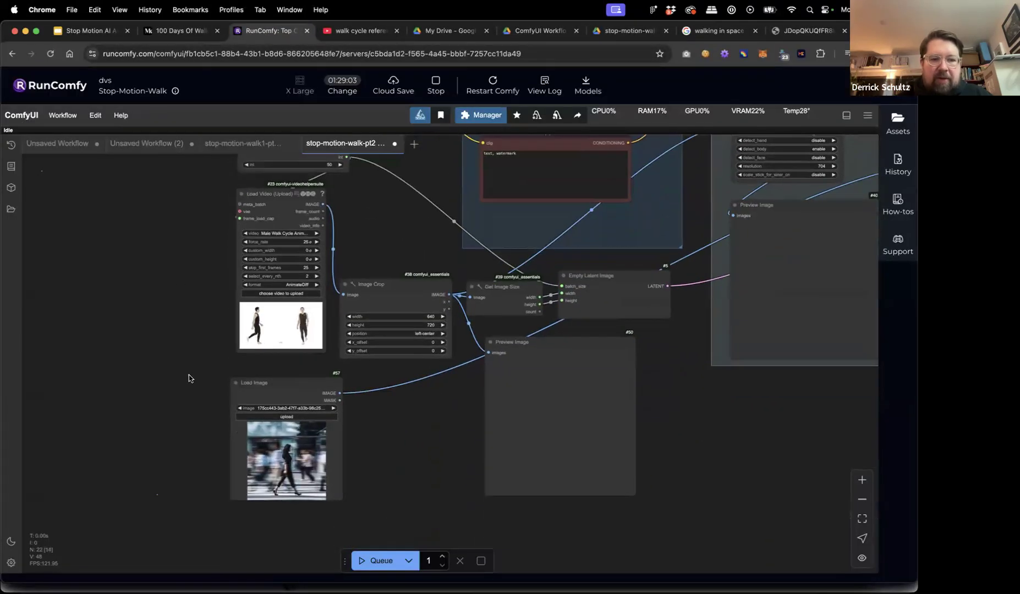
scroll(205, 399, down, 2)
scroll(209, 407, up, 5)
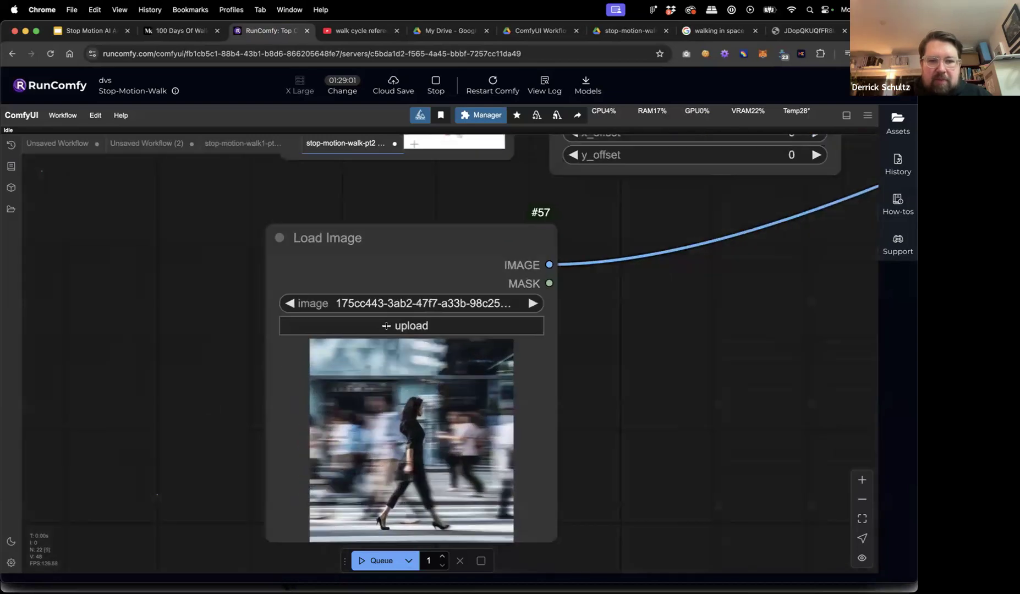
click(404, 327)
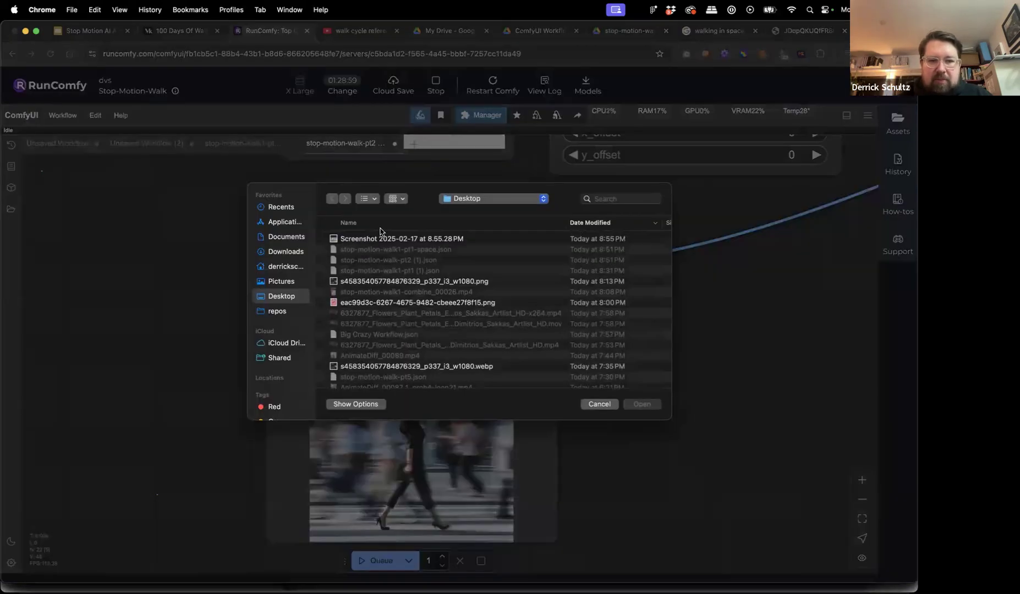
click(377, 239)
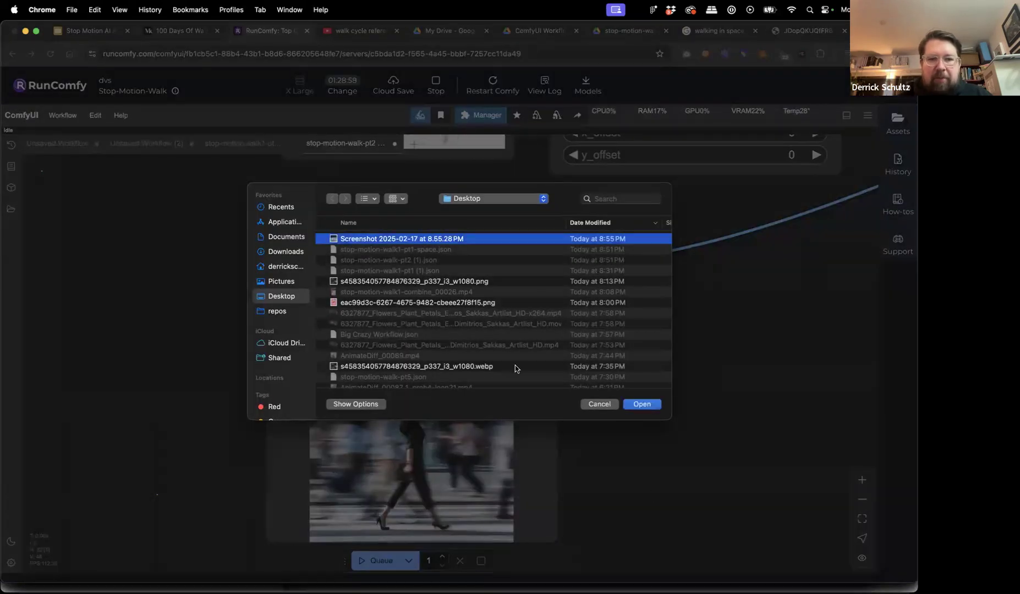
click(641, 404)
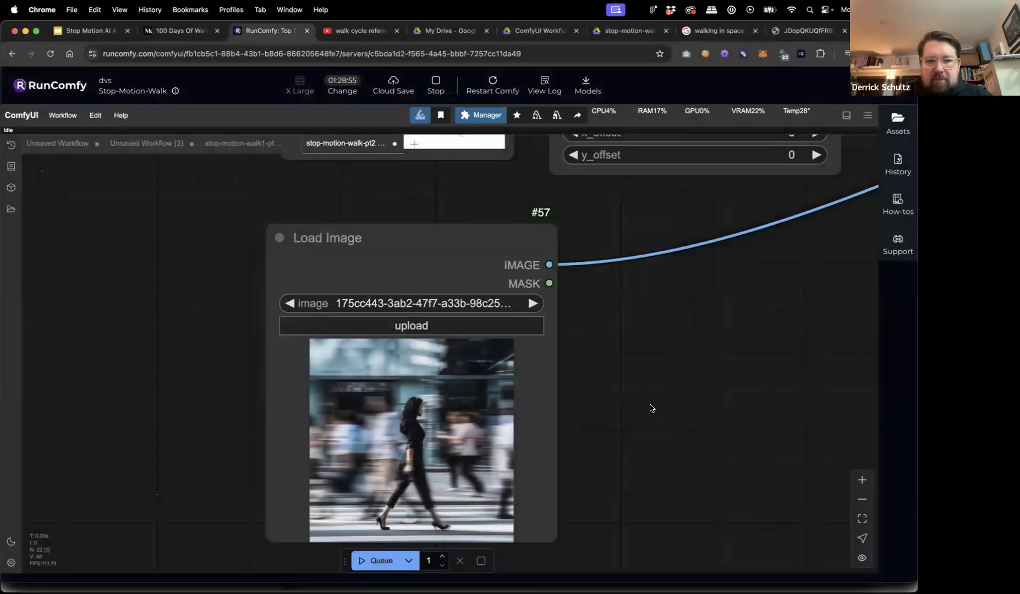
scroll(675, 371, down, 6)
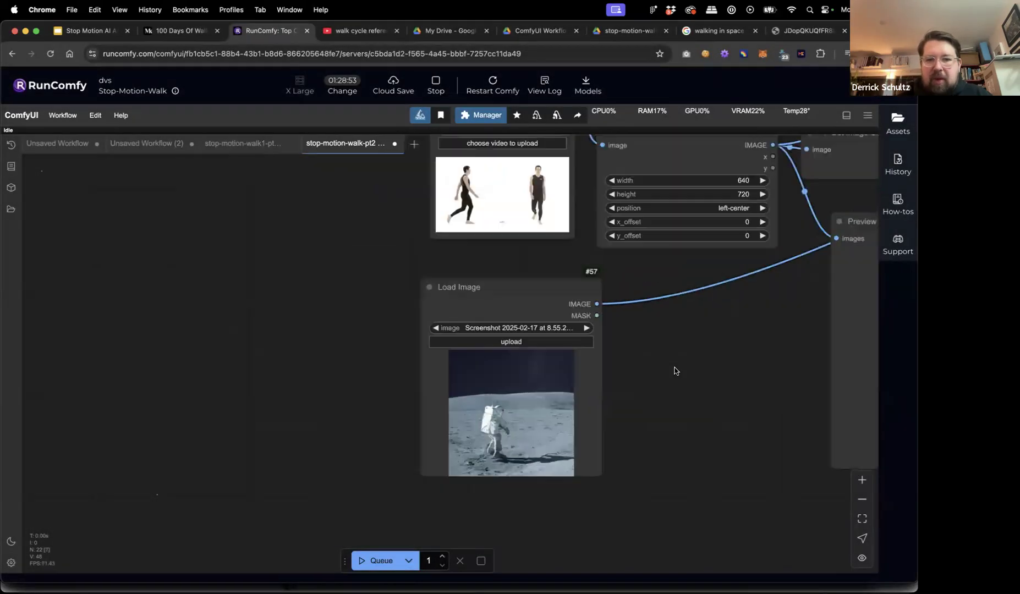
drag(699, 379, 488, 380)
In the positive CLIP Text Encode prompt, replace 'gold' with 'silver' so the helmet is bright silver.
scroll(488, 379, down, 3)
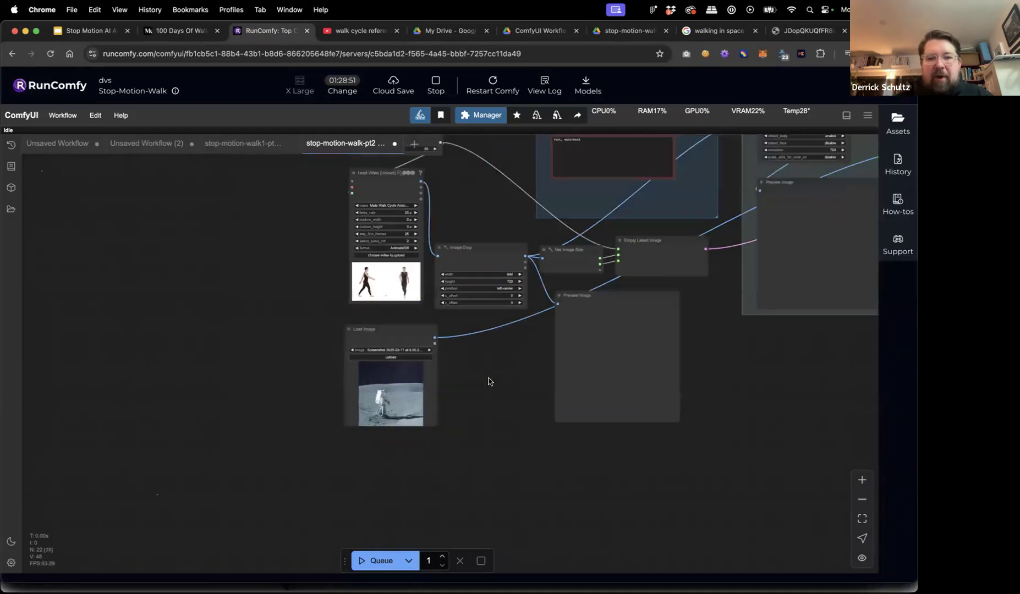
scroll(401, 493, down, 4)
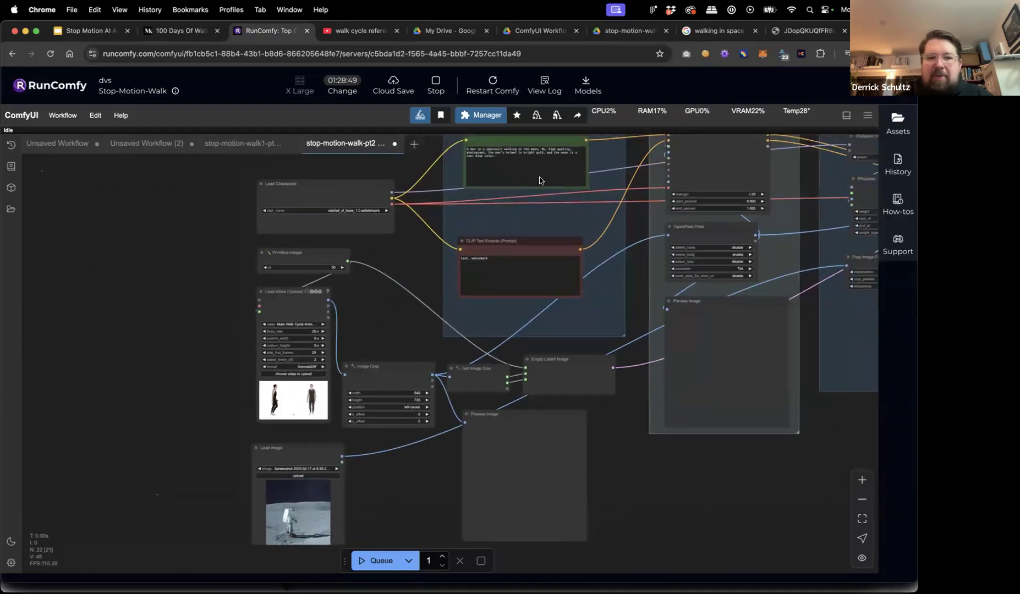
drag(317, 451, 316, 452)
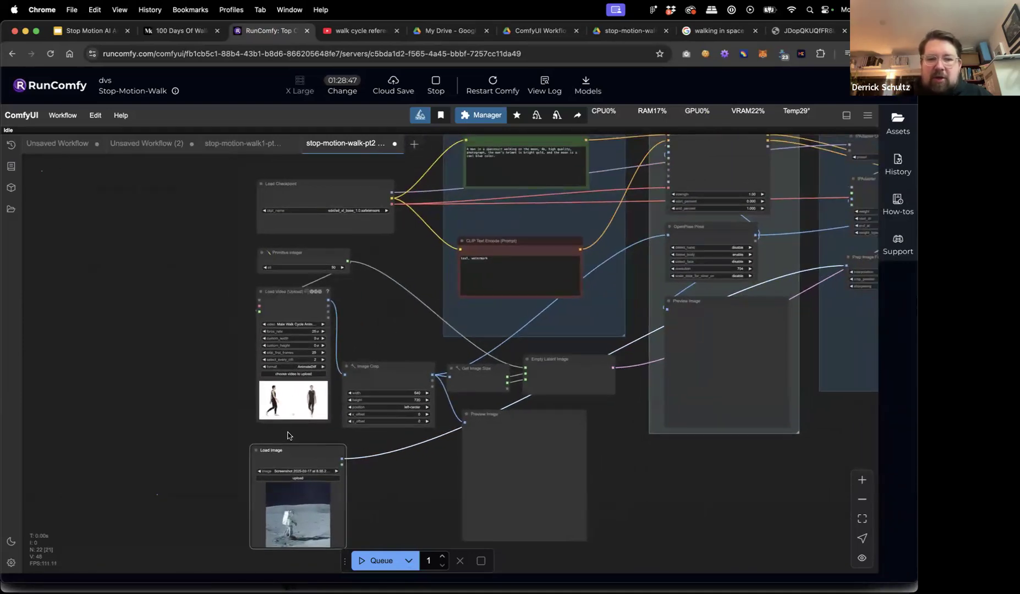
drag(224, 423, 179, 405)
drag(364, 299, 314, 381)
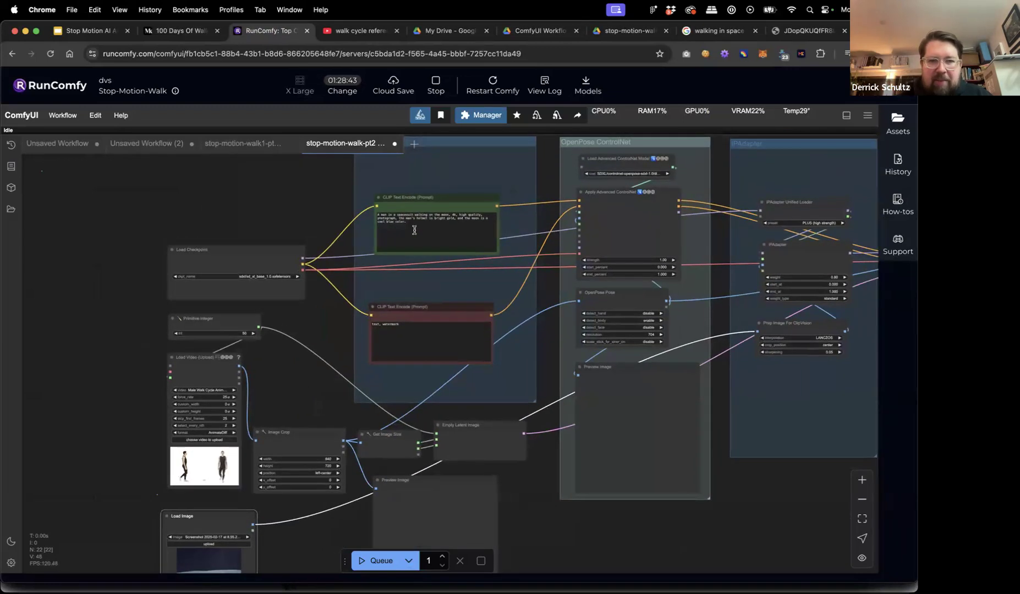
click(413, 223)
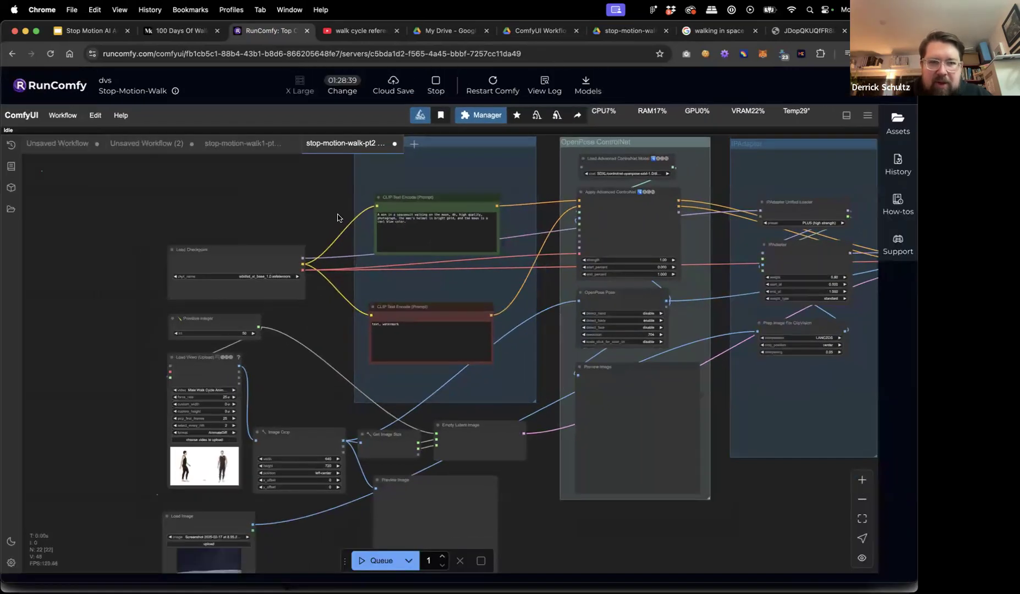
scroll(401, 217, up, 5)
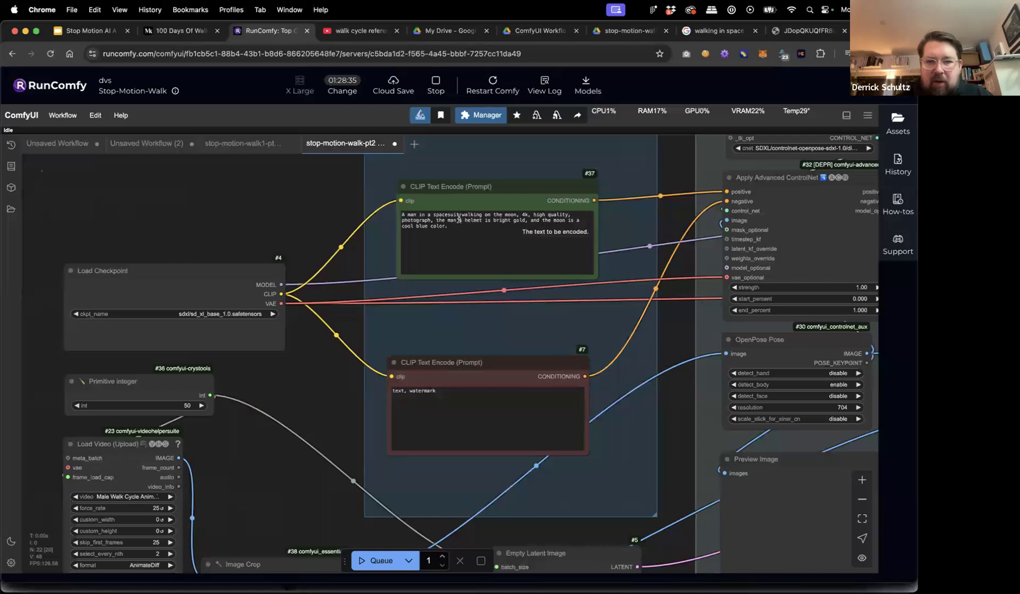
click(517, 222)
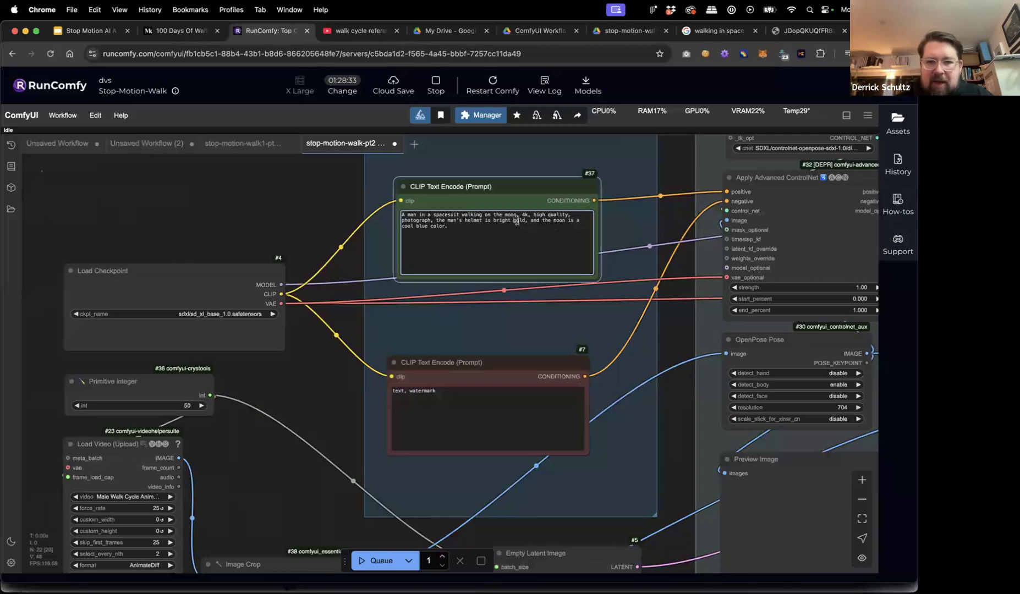
text(silver)
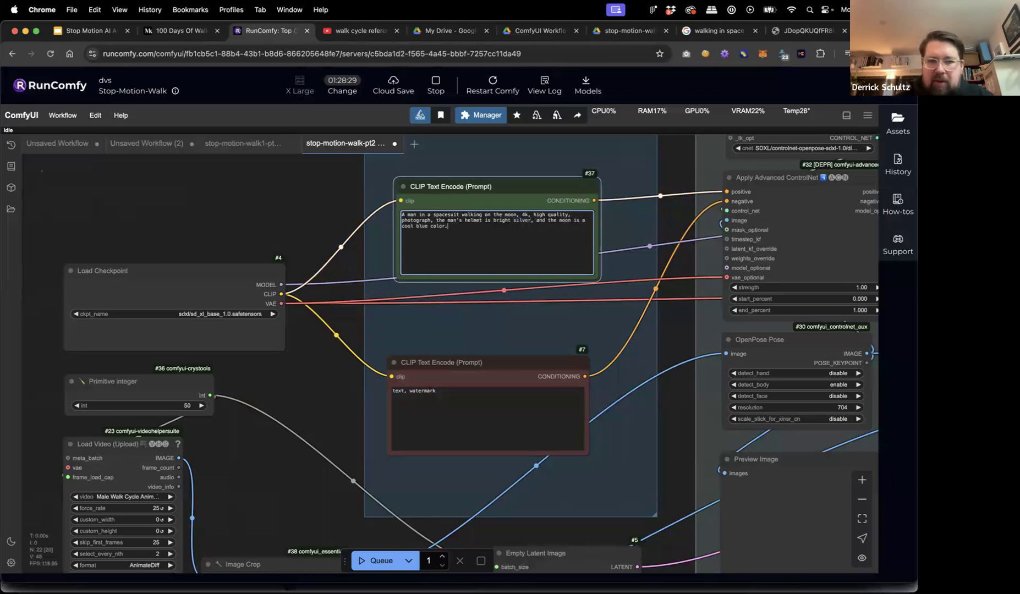
click(254, 221)
scroll(255, 221, down, 5)
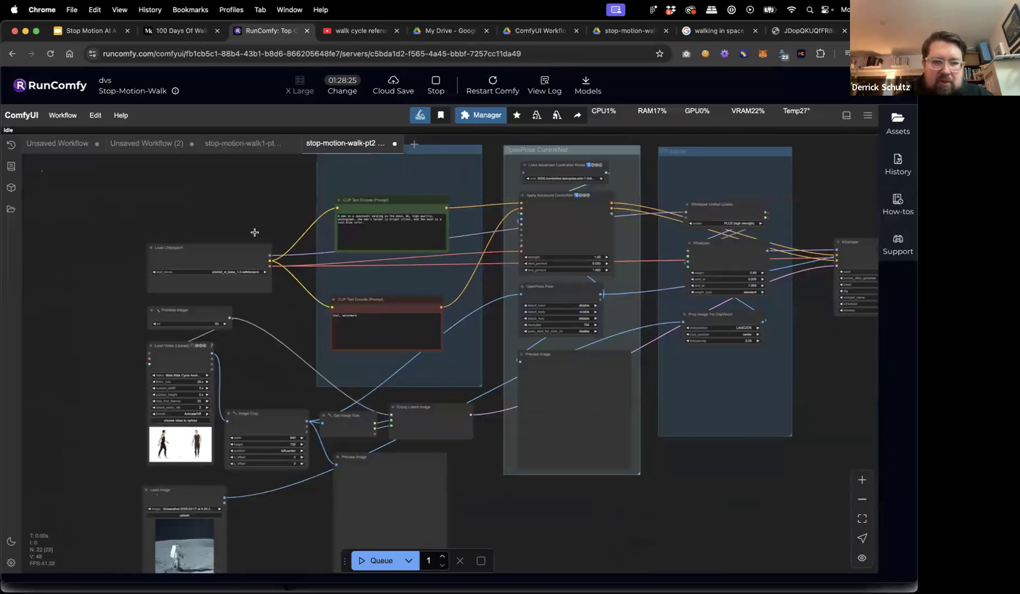
scroll(276, 318, down, 2)
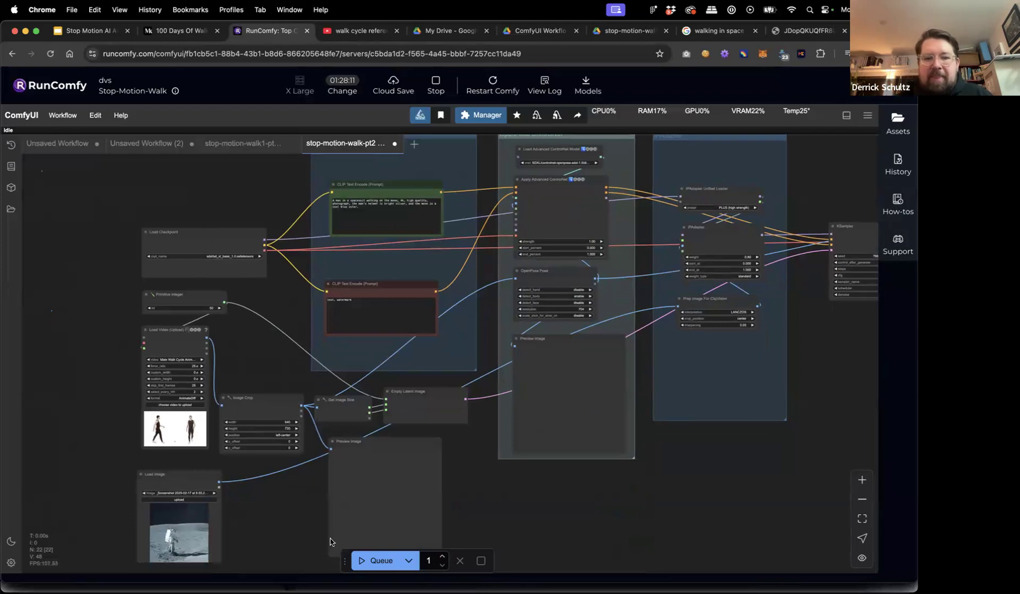
Queue the workflow, watch the preview frames fill in, then cancel the run.
click(363, 561)
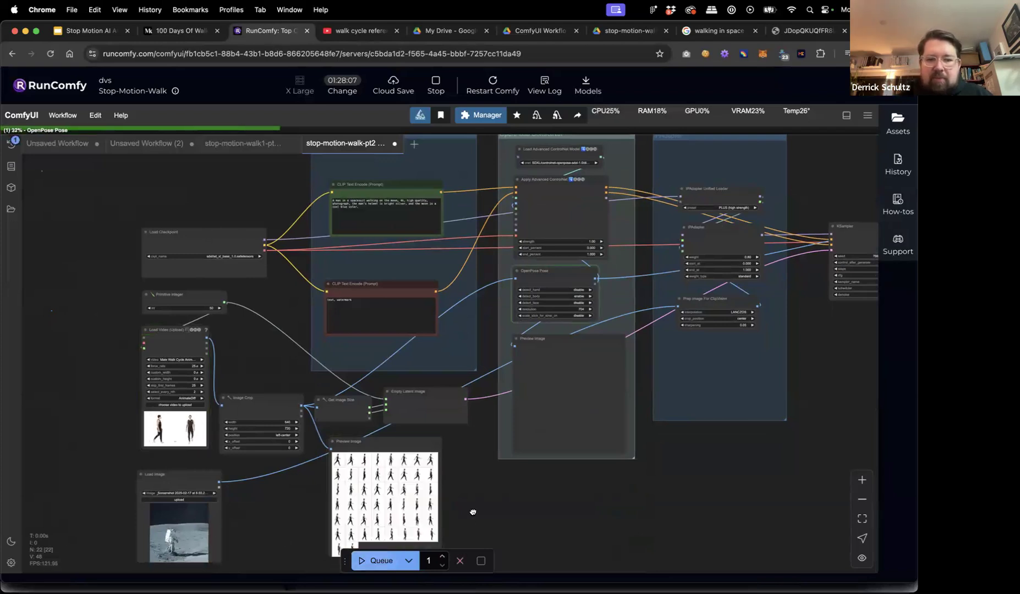
drag(472, 514, 450, 477)
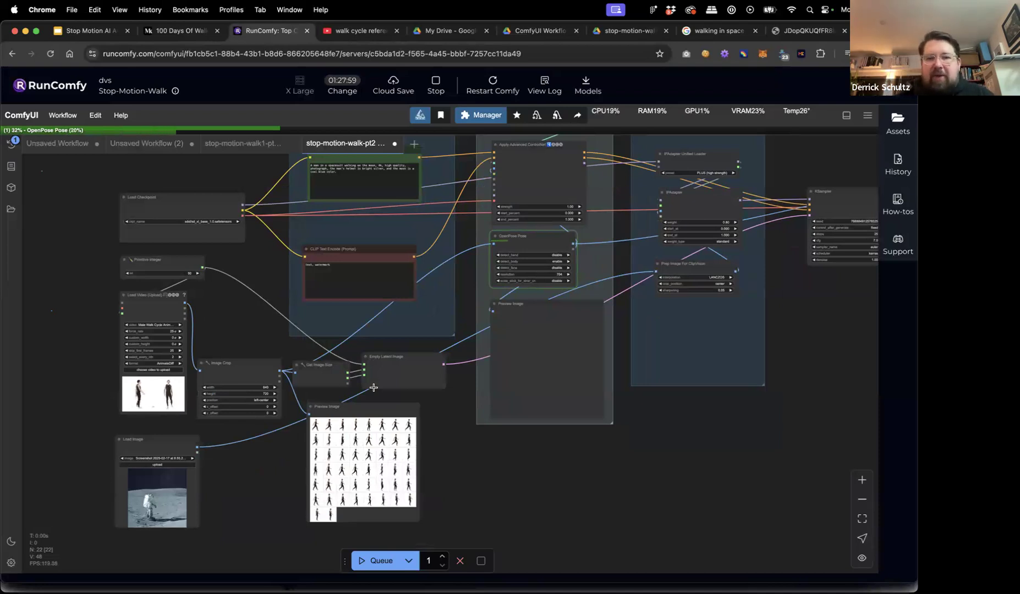
click(459, 560)
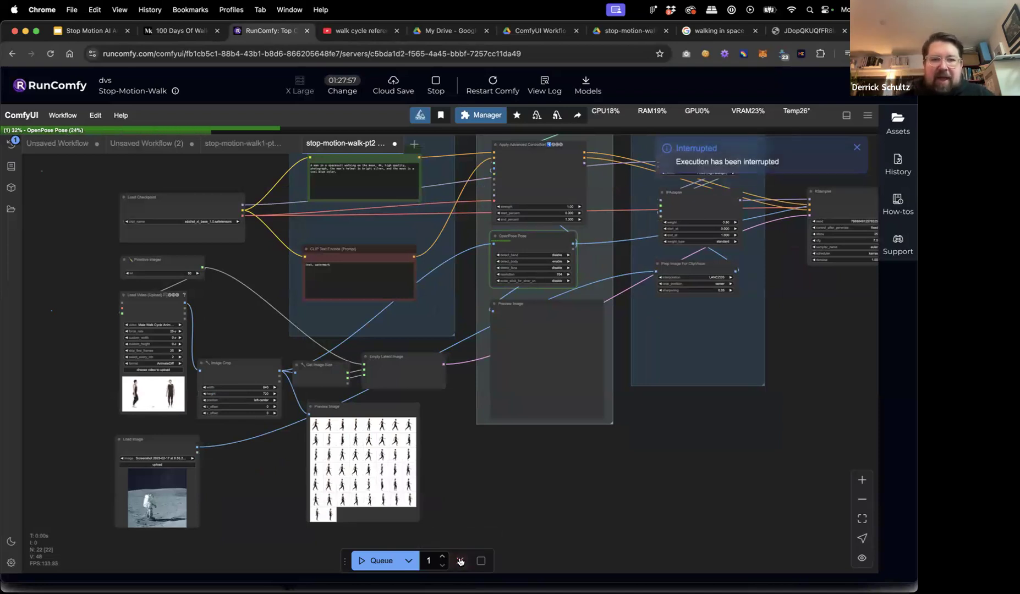
Set the Primitive integer value to 25.
scroll(107, 273, up, 7)
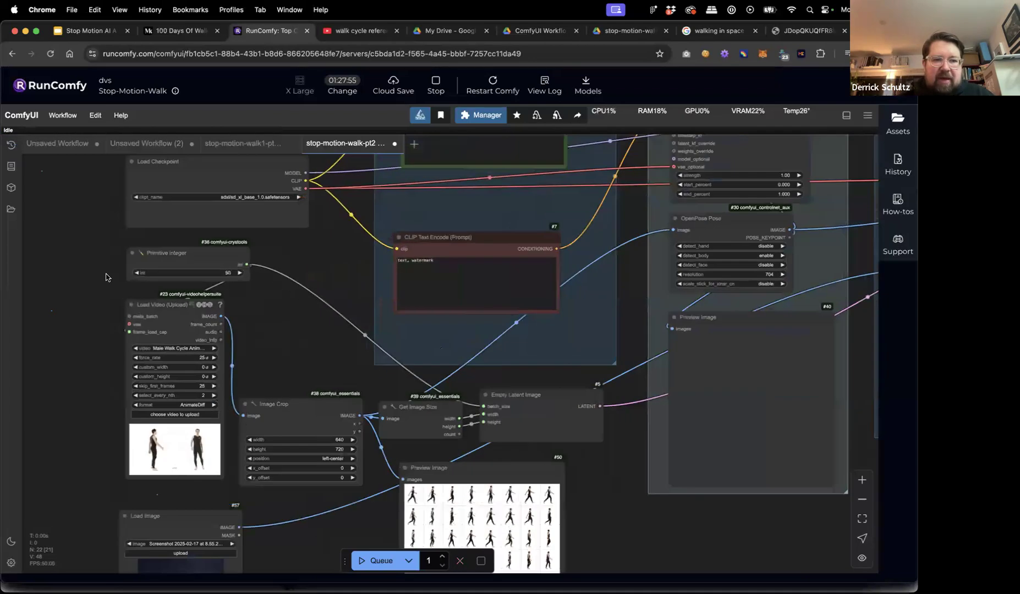
click(269, 272)
text(25)
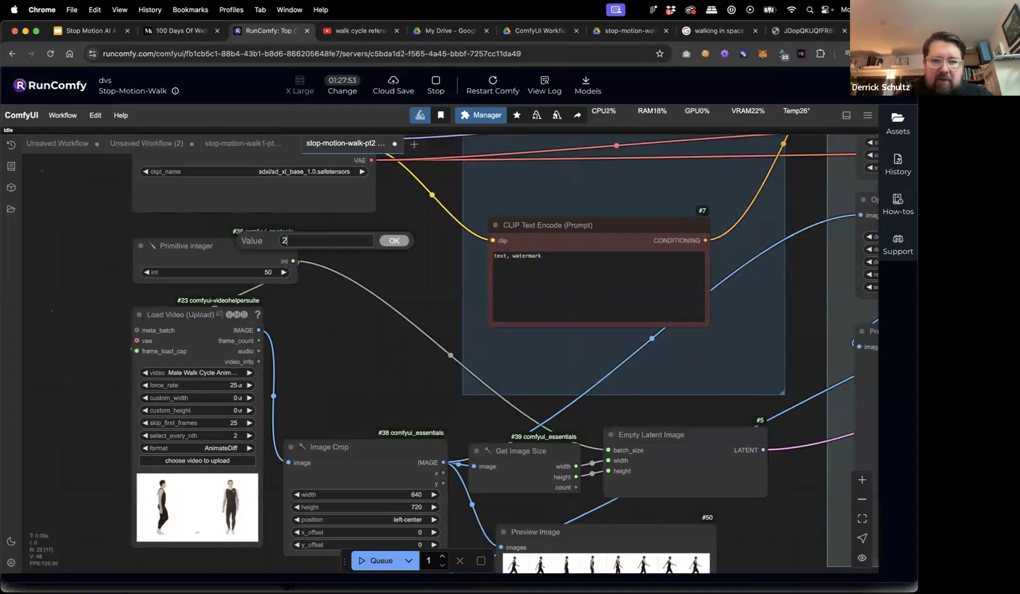
click(394, 240)
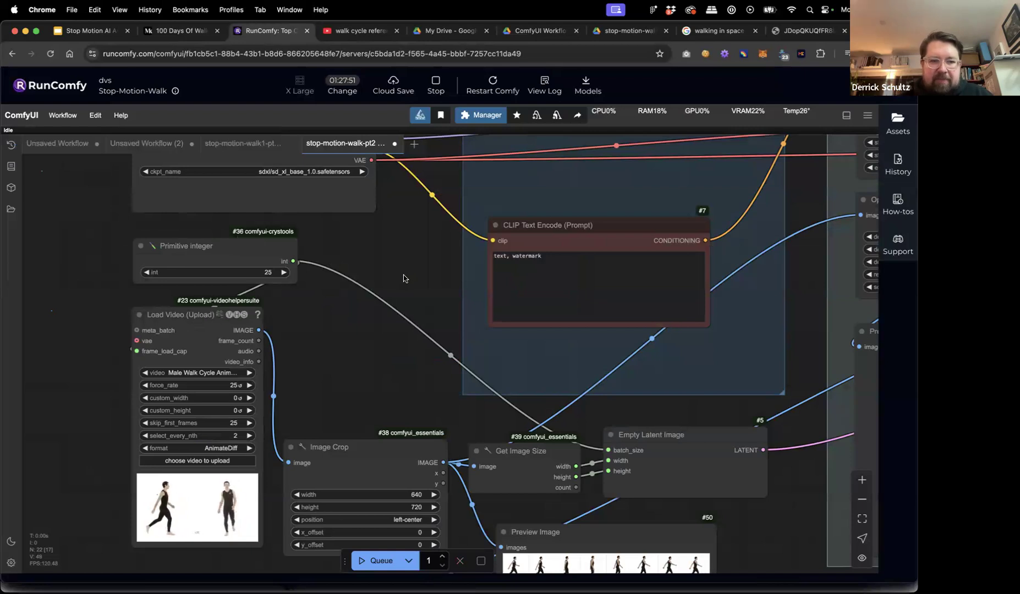
scroll(402, 275, down, 7)
Queue the workflow again and follow its progress through KSampler toward the output nodes.
click(379, 560)
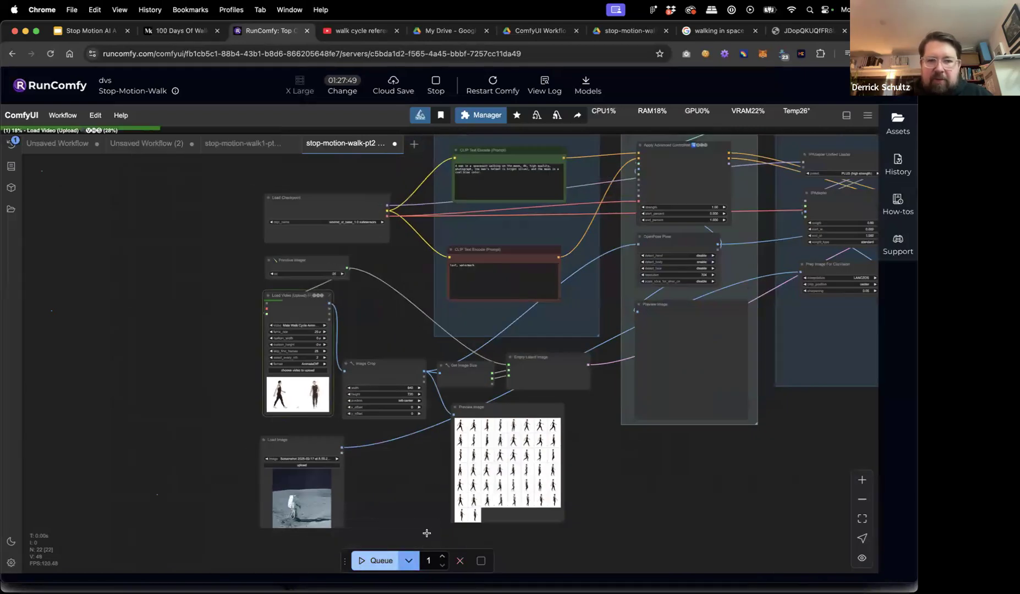
drag(618, 501, 450, 507)
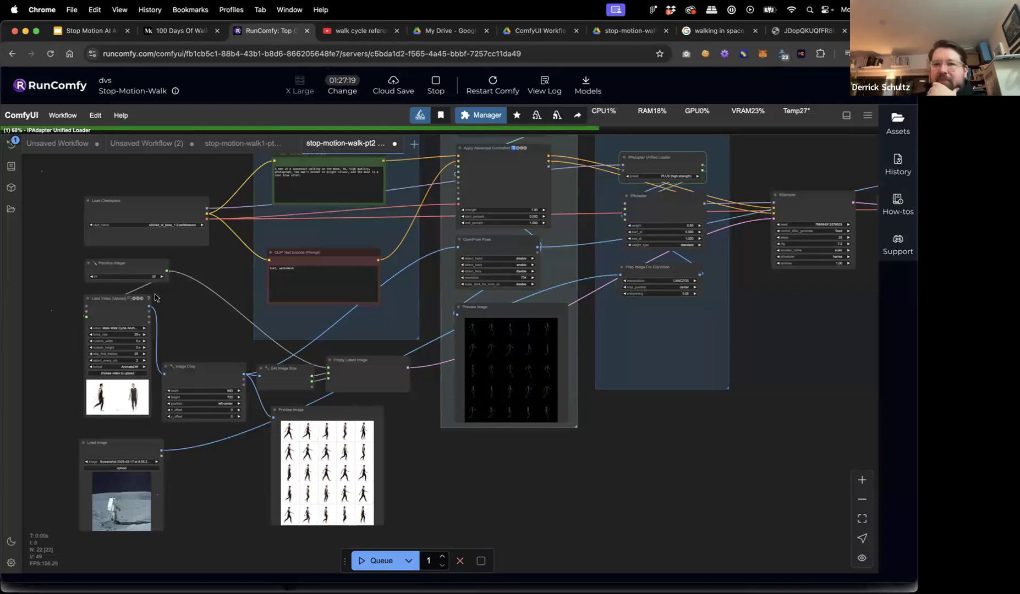
drag(740, 428, 634, 426)
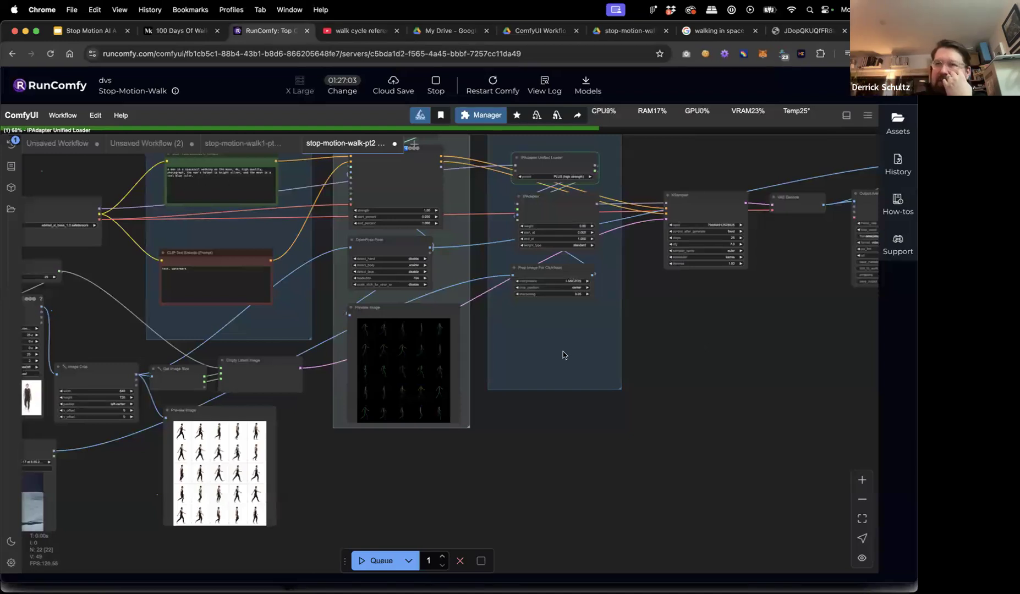
drag(670, 363, 447, 390)
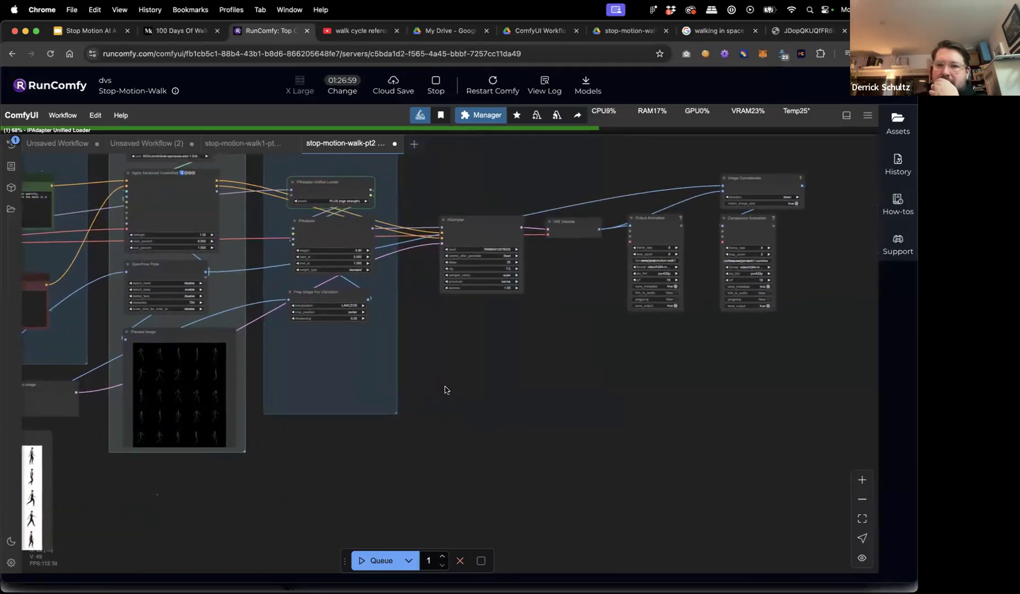
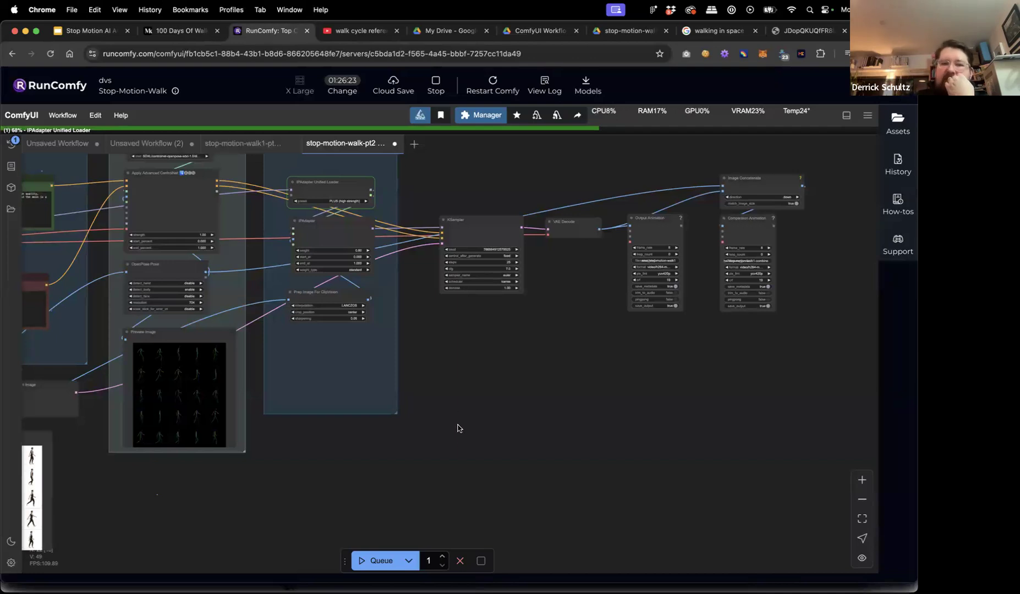
Pan the canvas to the left part of the graph while the run finishes.
drag(520, 462, 737, 478)
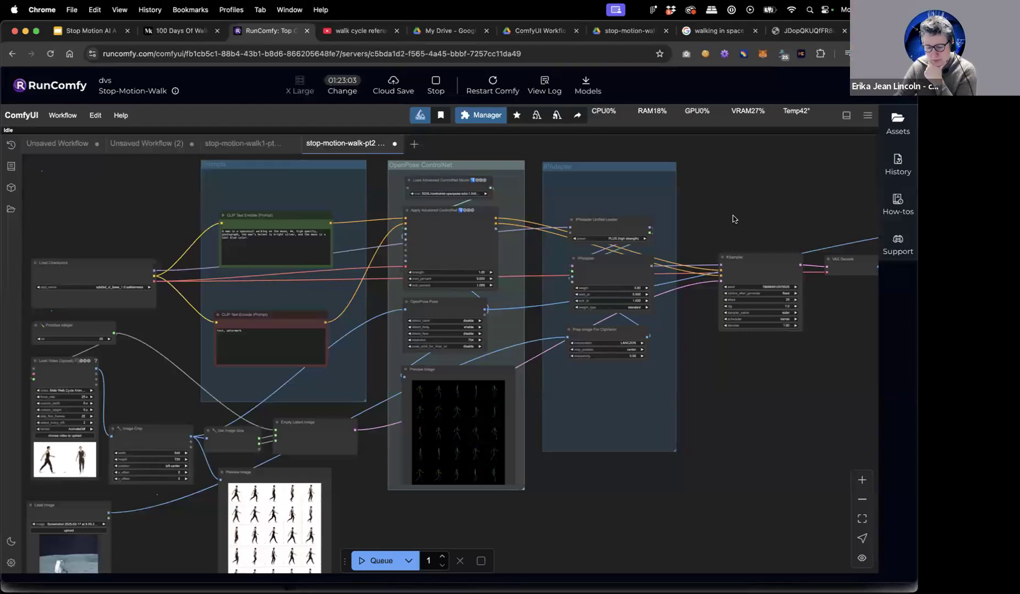
Zoom into the Video Combine previews to check the finished astronaut moon-walk animation.
scroll(729, 217, right, 10)
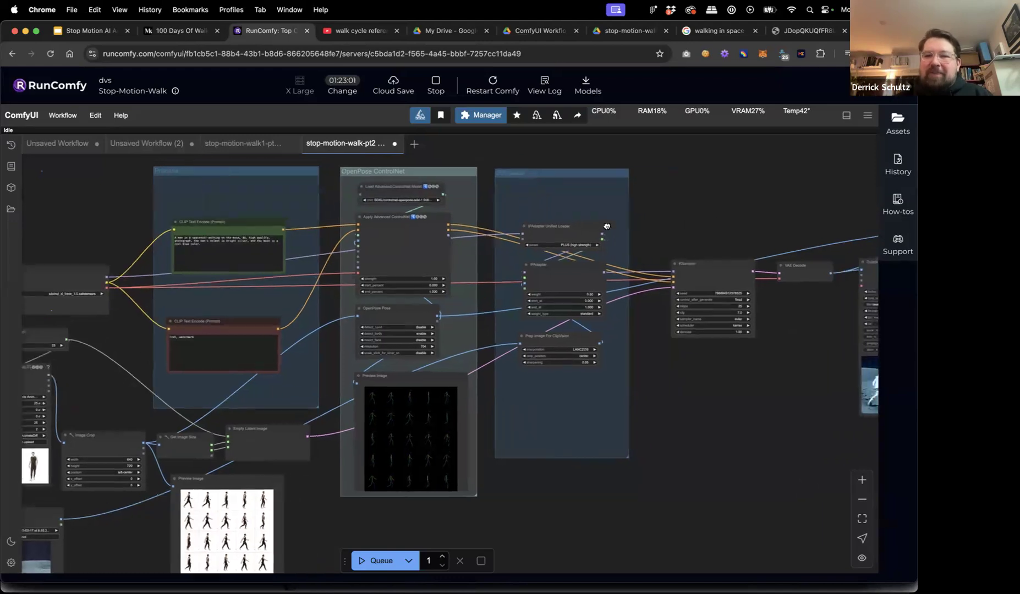
scroll(503, 207, right, 3)
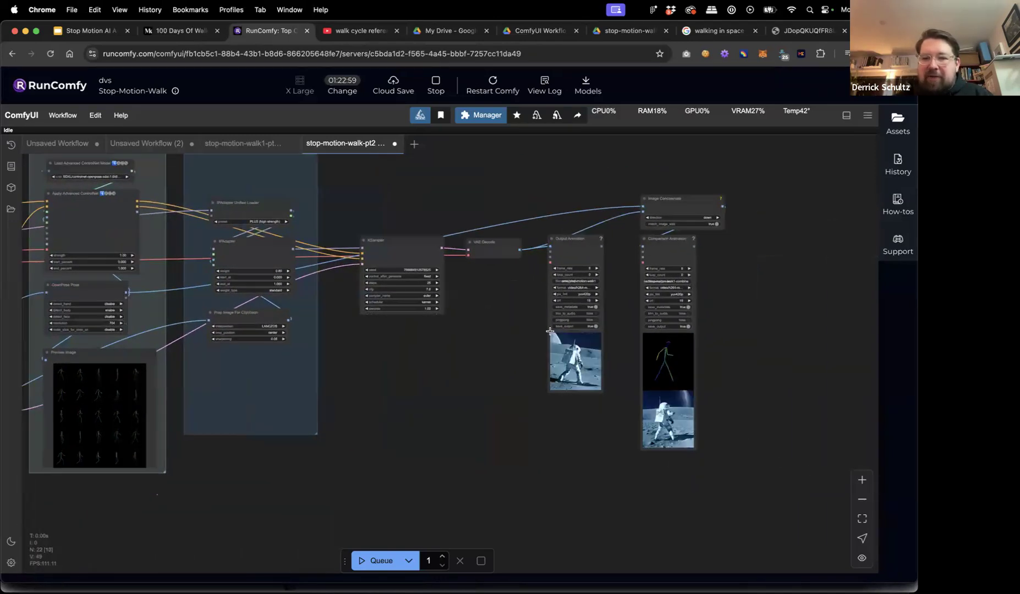
scroll(626, 374, up, 5)
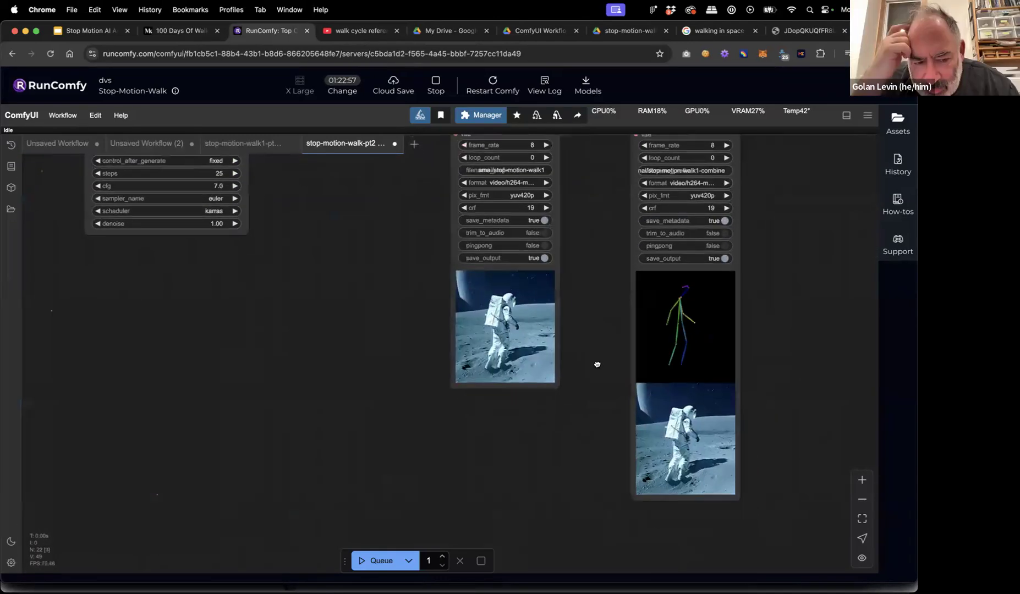
scroll(596, 364, down, 2)
scroll(577, 348, up, 3)
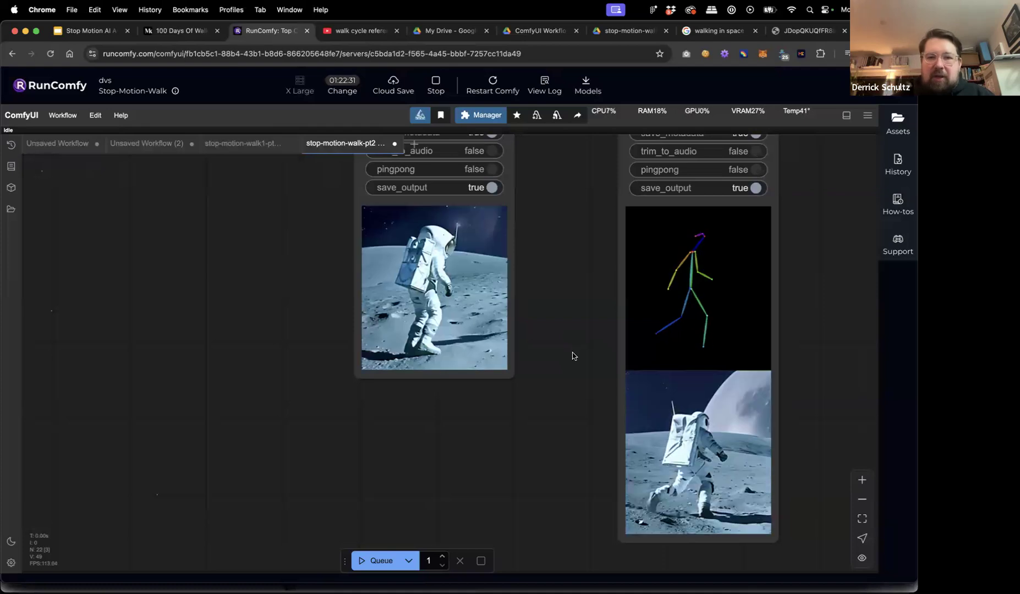
scroll(572, 357, down, 3)
Shift Output Animation right and drop a new VAE Decode IMAGE connection on empty canvas.
drag(564, 368, 575, 471)
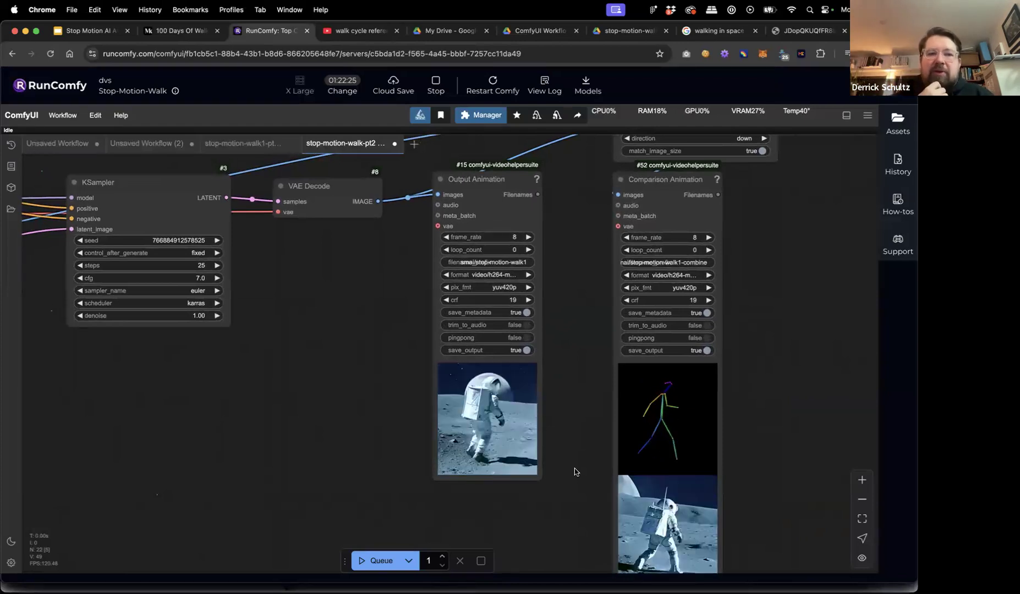
drag(493, 180, 547, 181)
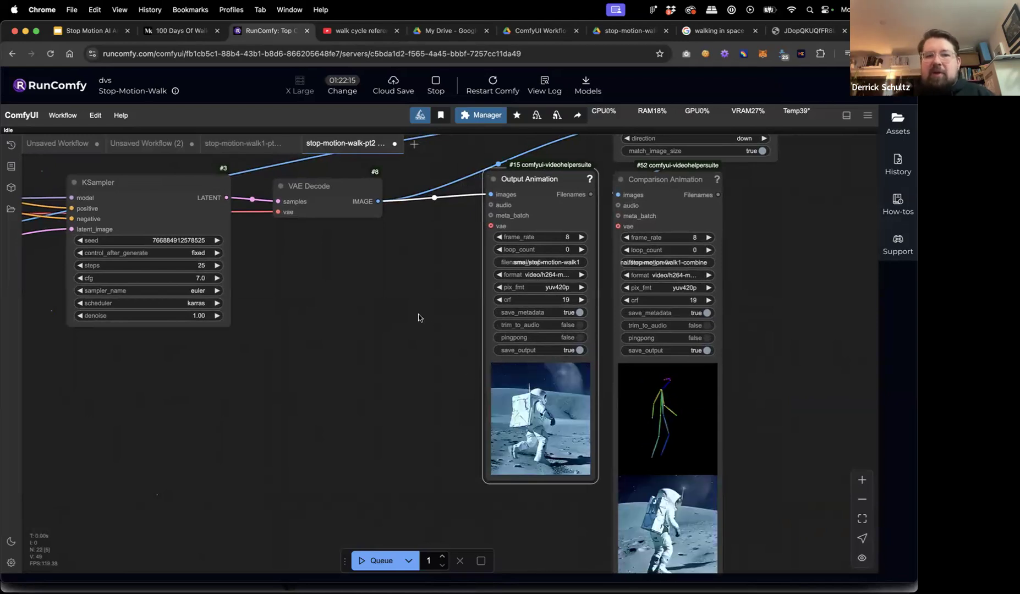
drag(379, 200, 404, 291)
click(353, 256)
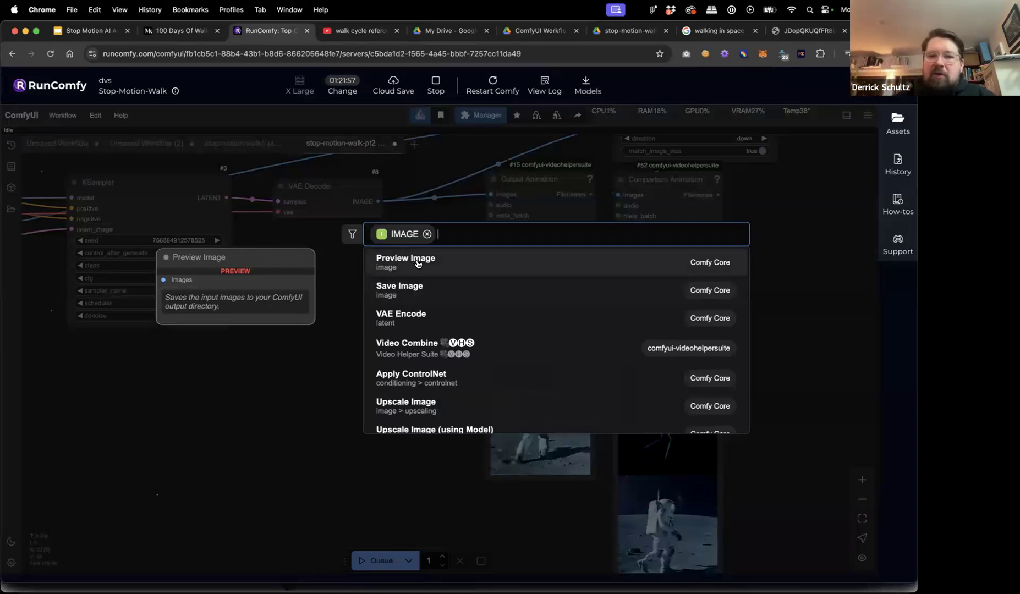
Add a Preview Image node beside VAE Decode, then delete an extra one added by search.
click(408, 263)
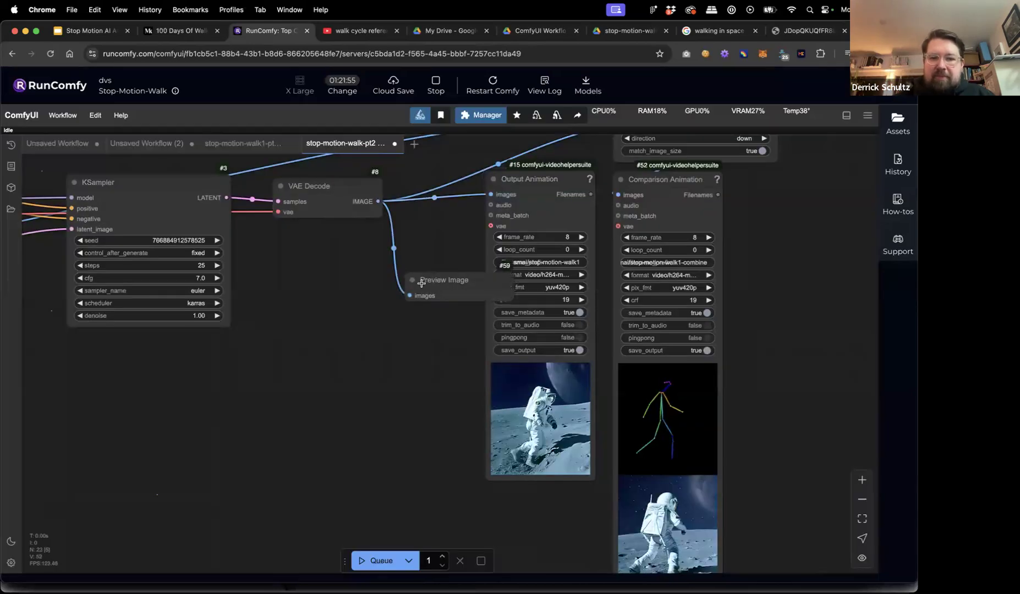
drag(421, 283, 355, 290)
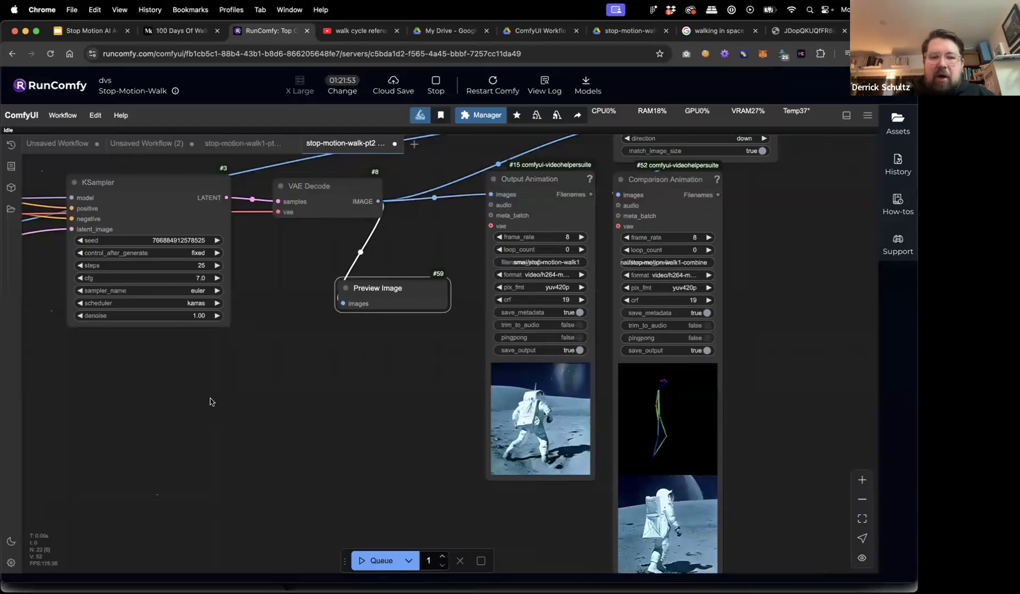
double_click(193, 439)
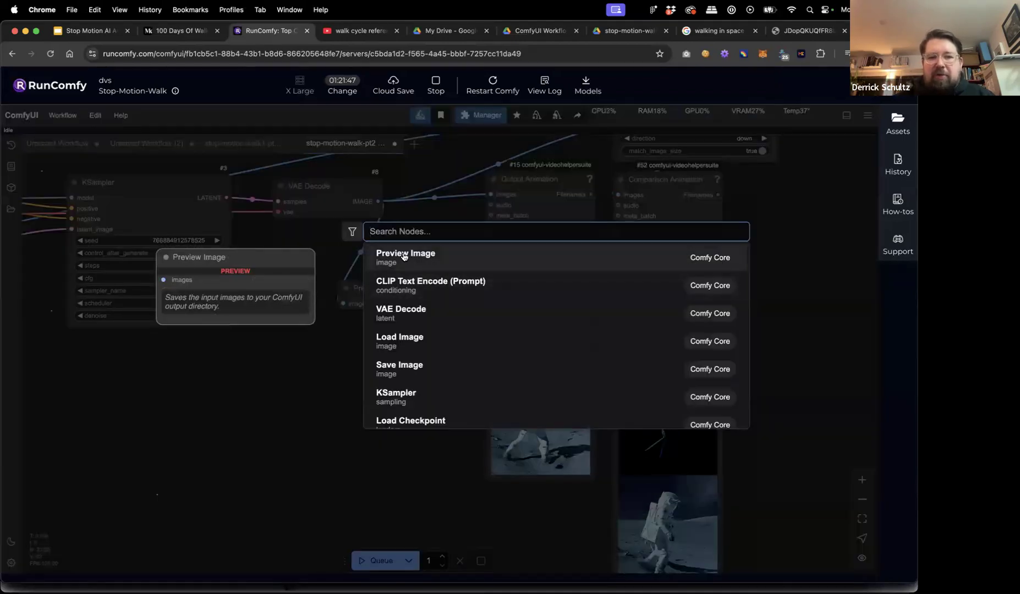
click(404, 256)
key(Delete)
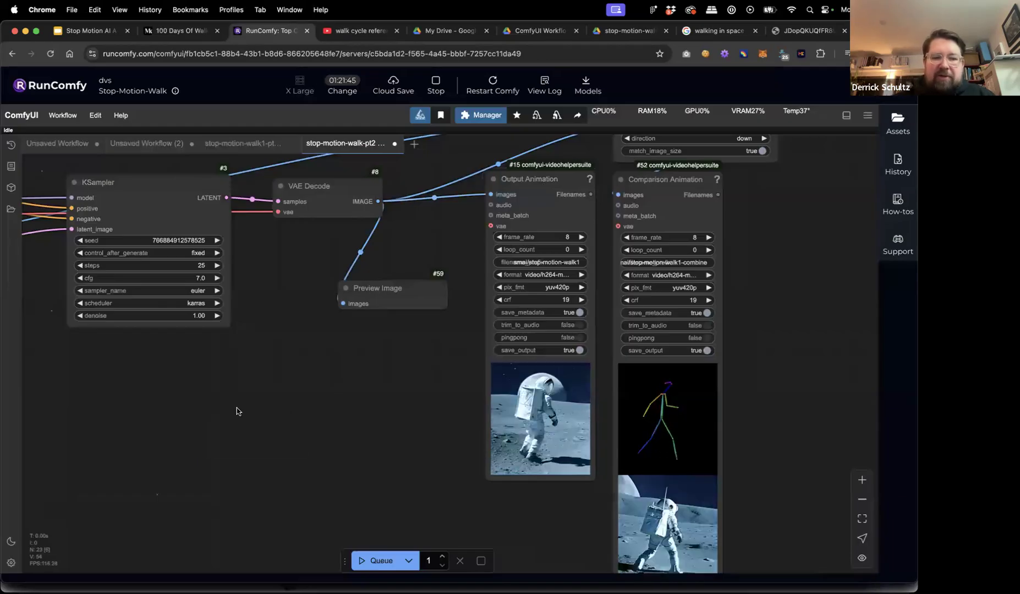
Search 'concatenate' and dismiss it, then add a Preview Image node by searching 'preview'.
double_click(236, 411)
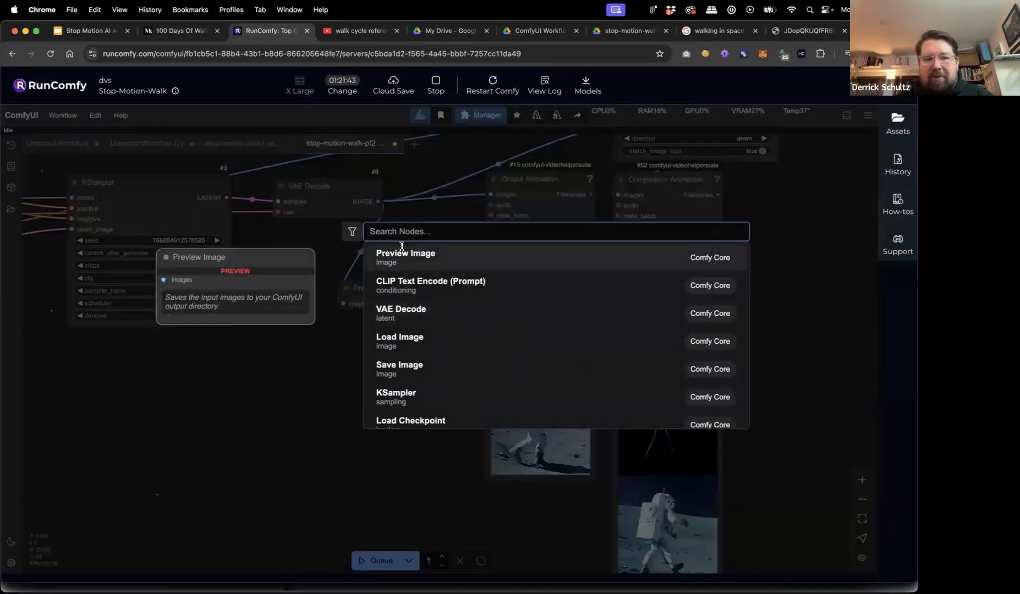
text(conc)
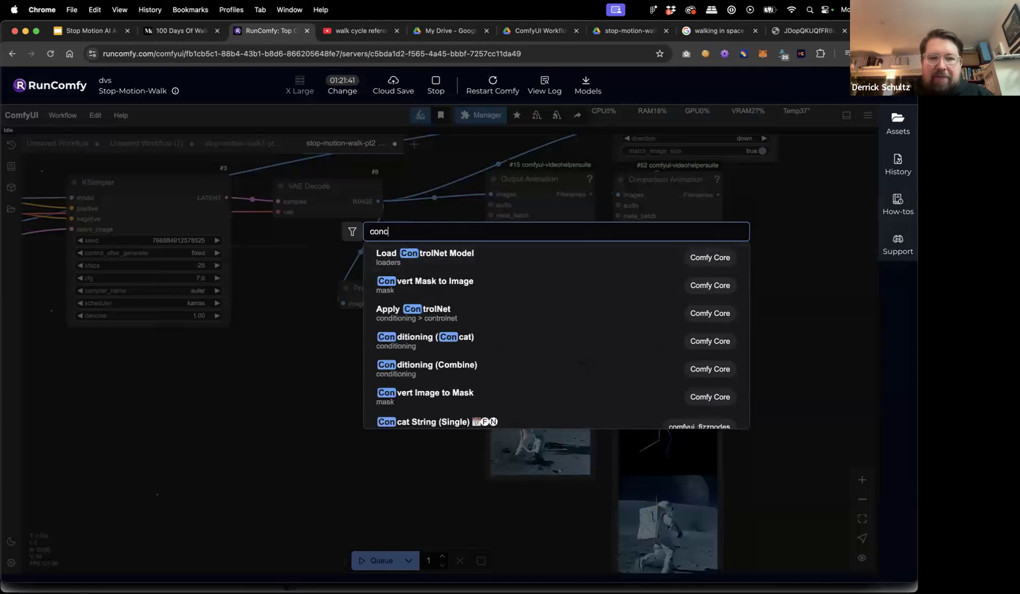
text(atenate)
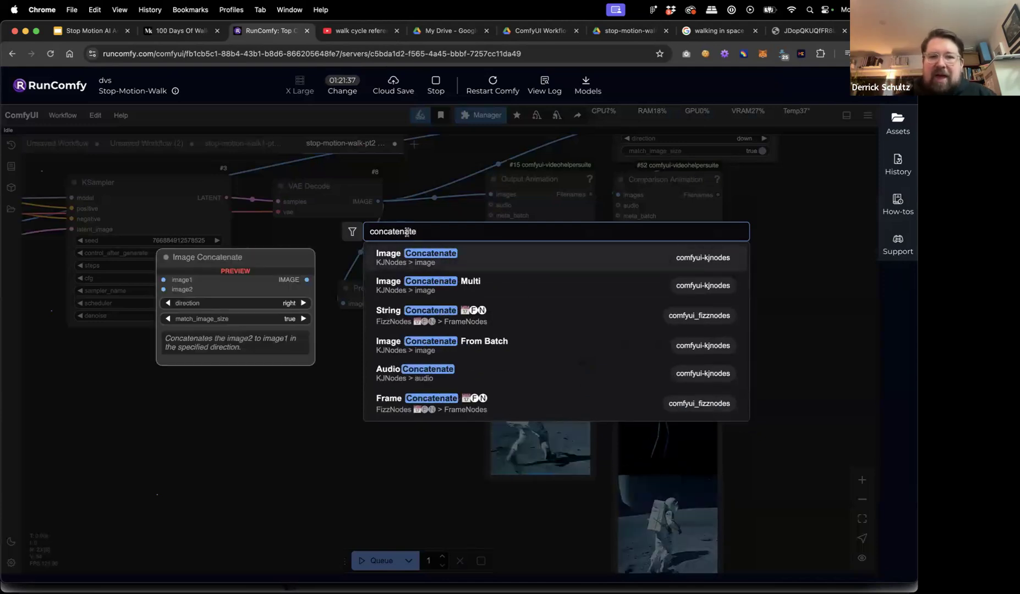
click(328, 358)
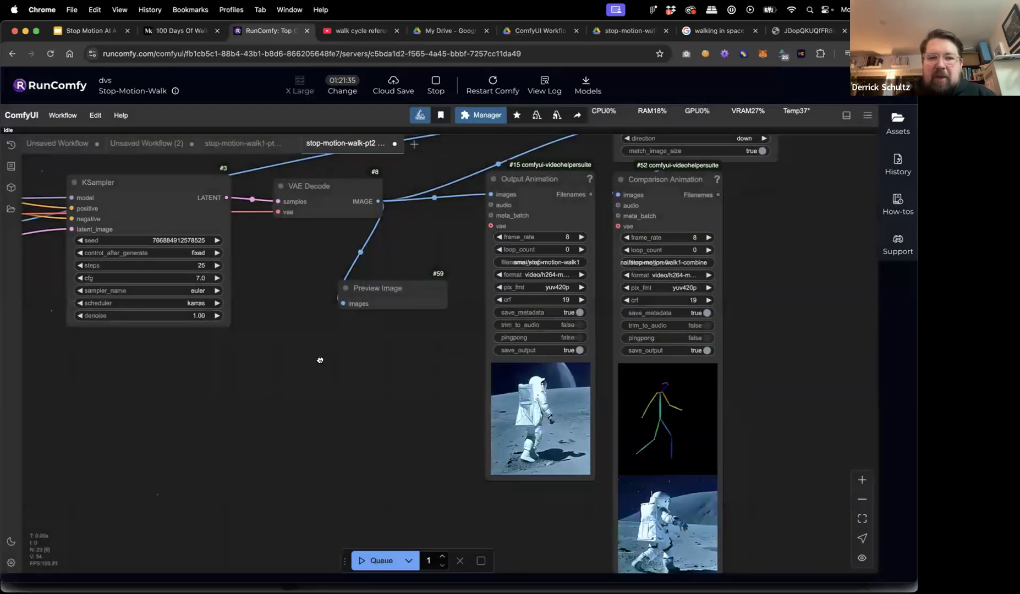
double_click(324, 383)
text(preview)
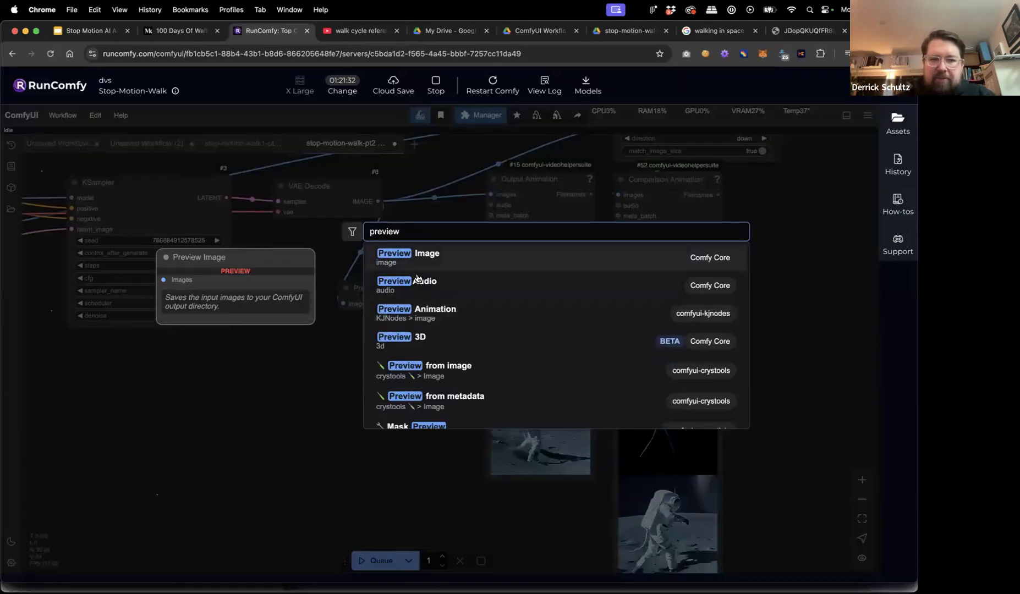
key(Return)
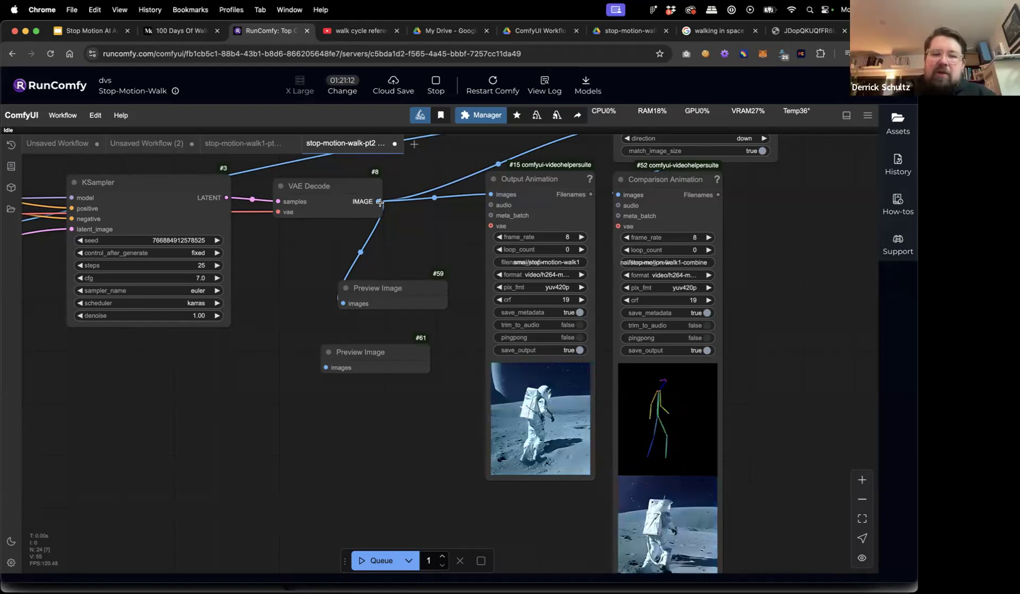
Delete both existing Preview Image nodes.
drag(396, 282, 409, 273)
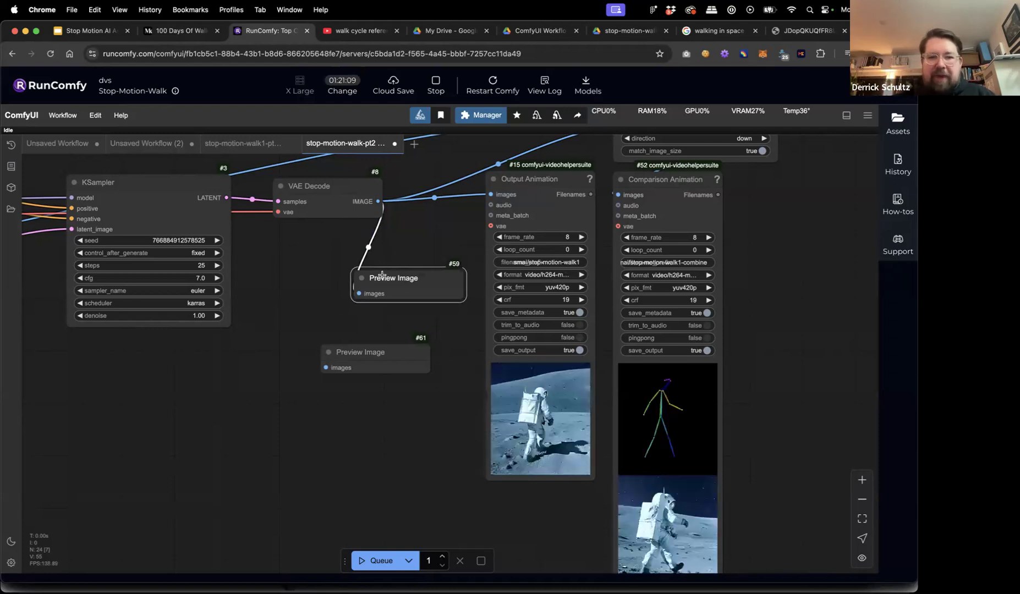
key(Delete)
click(366, 352)
key(Delete)
Add a fresh Preview Image node and position it under VAE Decode.
double_click(325, 360)
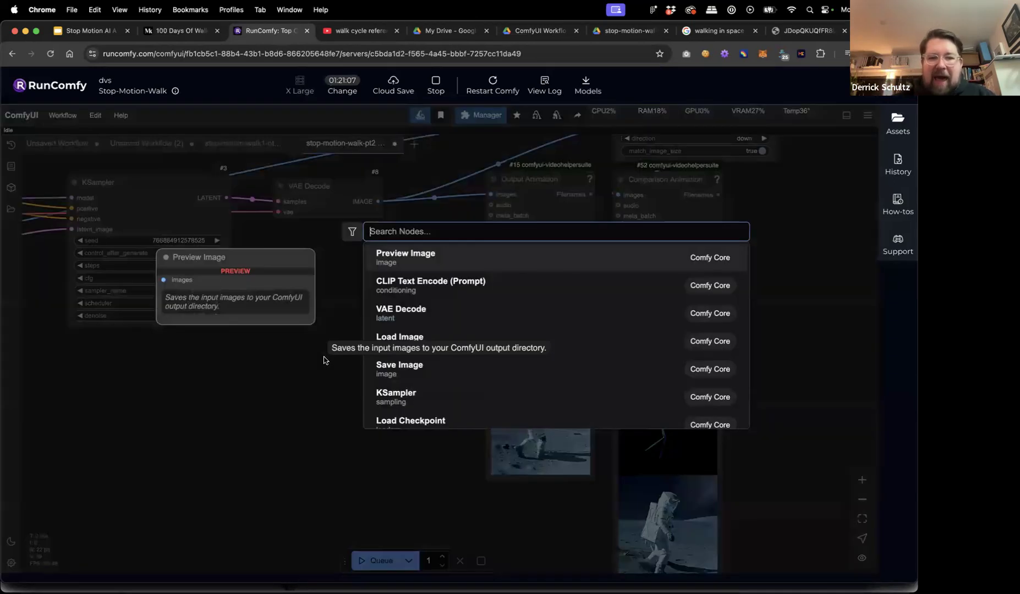
click(434, 267)
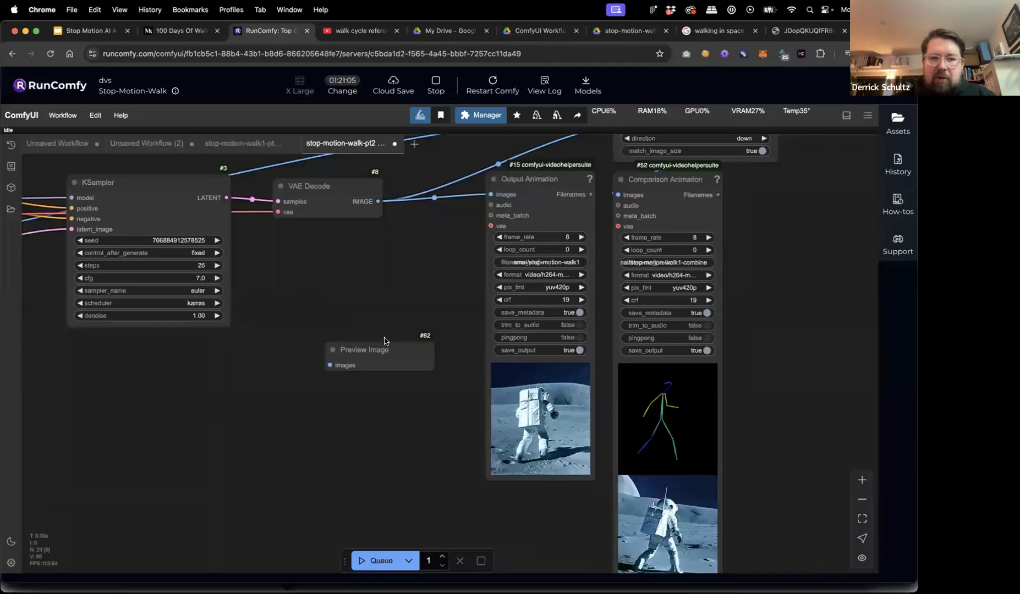
drag(380, 350, 419, 298)
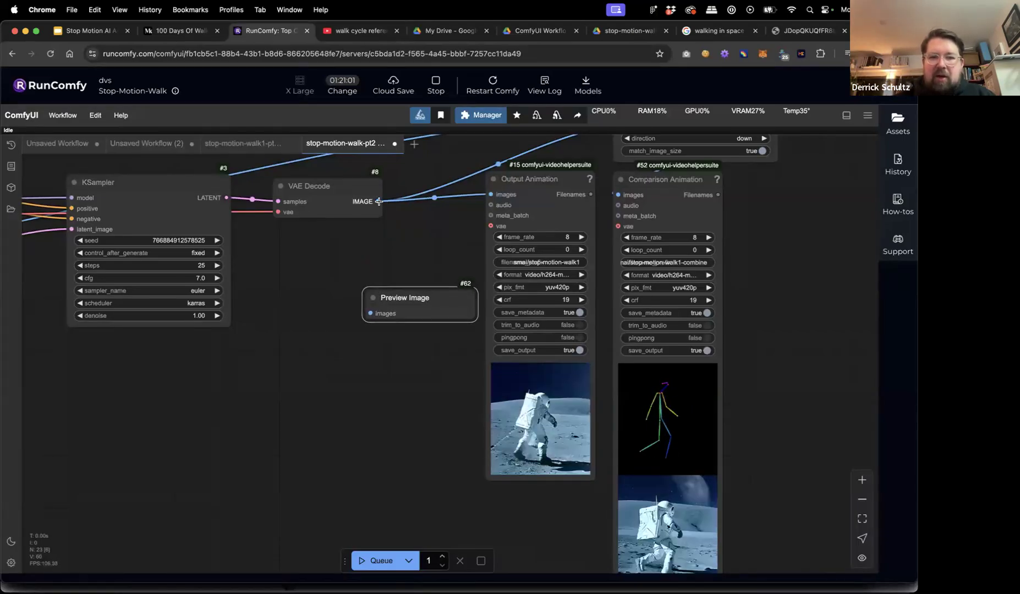
drag(379, 201, 387, 210)
Wire VAE Decode's IMAGE into Preview Image, rerun the workflow, and check the frame grid.
drag(380, 249, 391, 267)
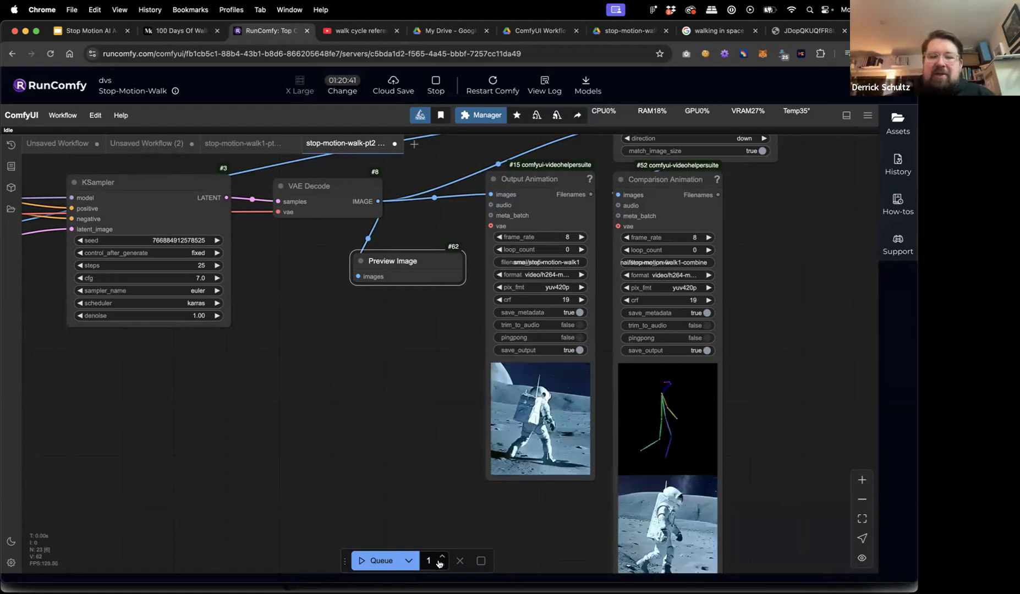
click(362, 560)
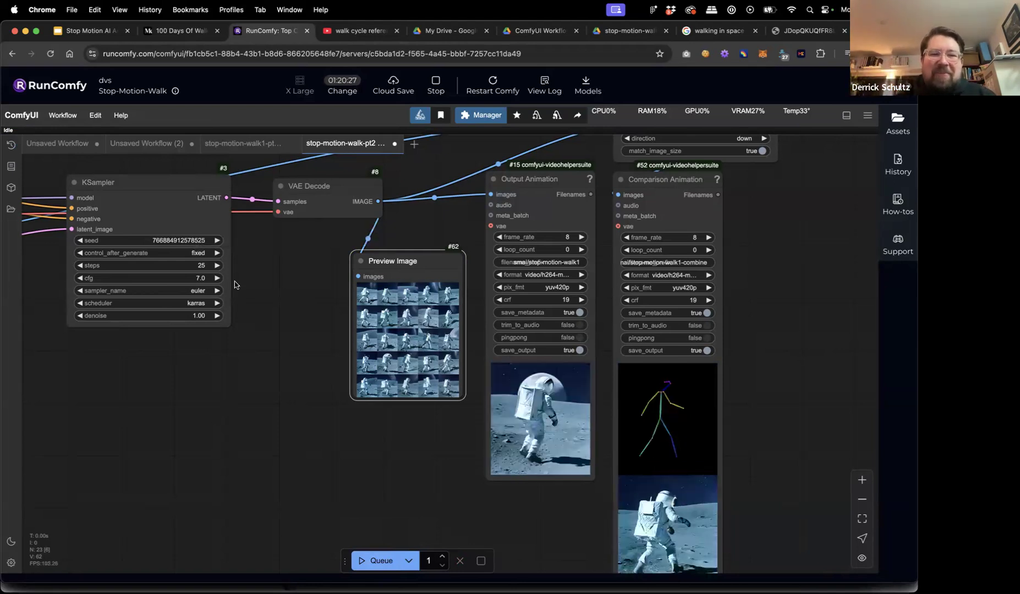
drag(401, 266, 333, 265)
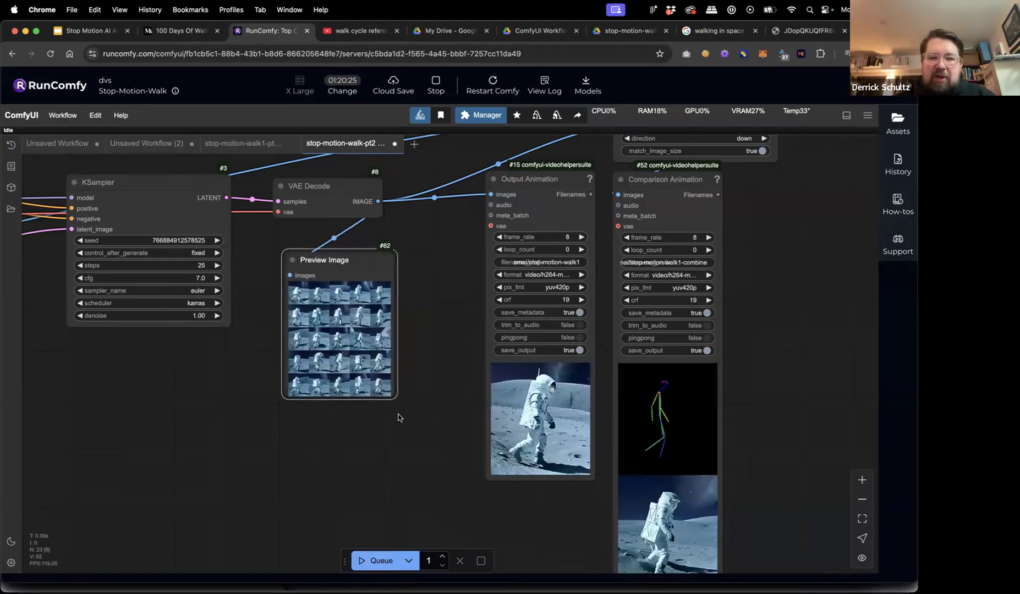
drag(411, 432, 448, 505)
click(421, 461)
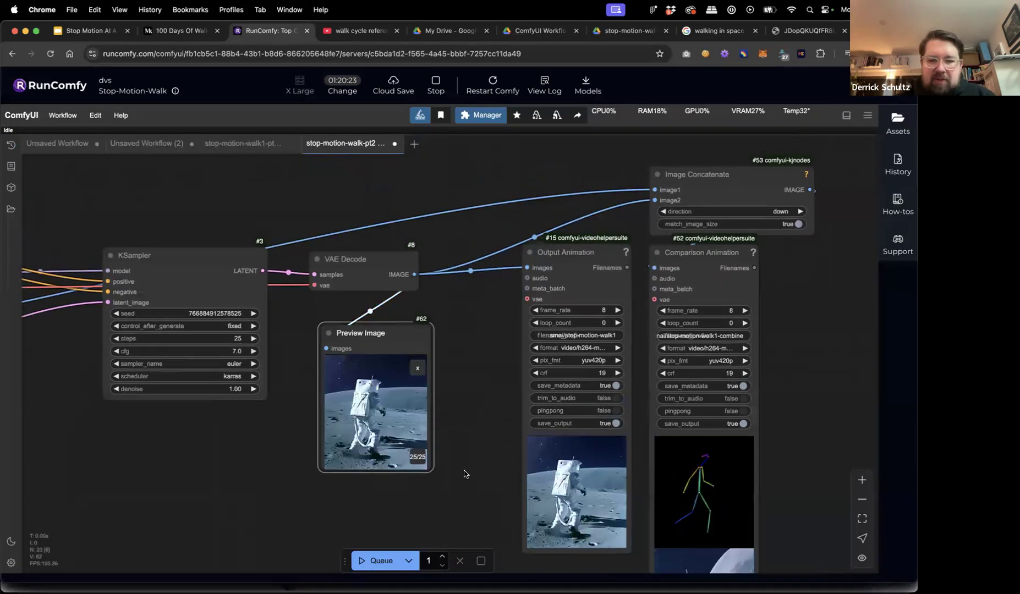
click(420, 370)
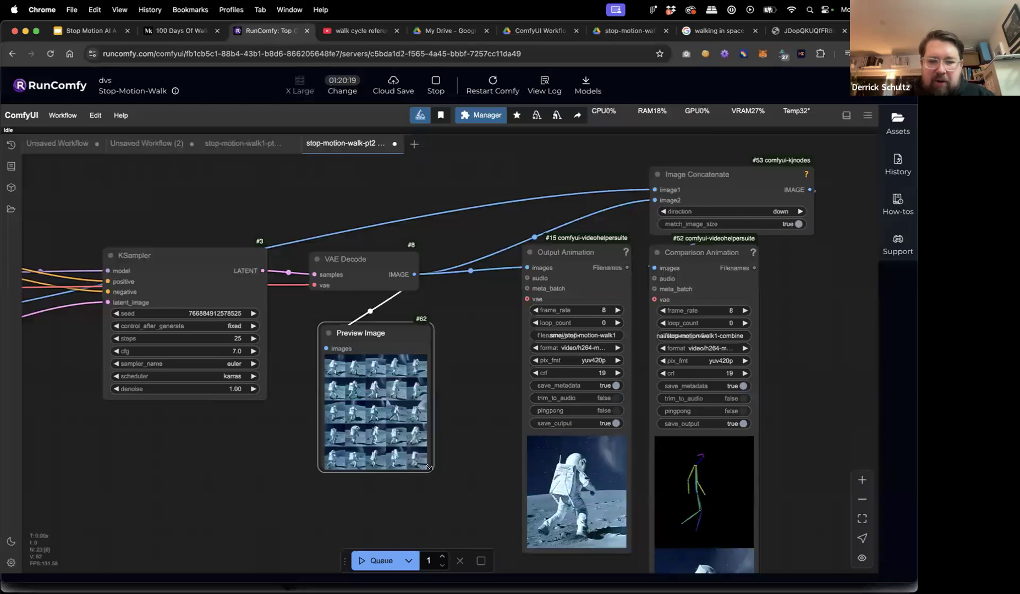
Resize the Preview Image node larger and zoom in on its 5-by-5 astronaut frame grid.
drag(431, 472, 478, 513)
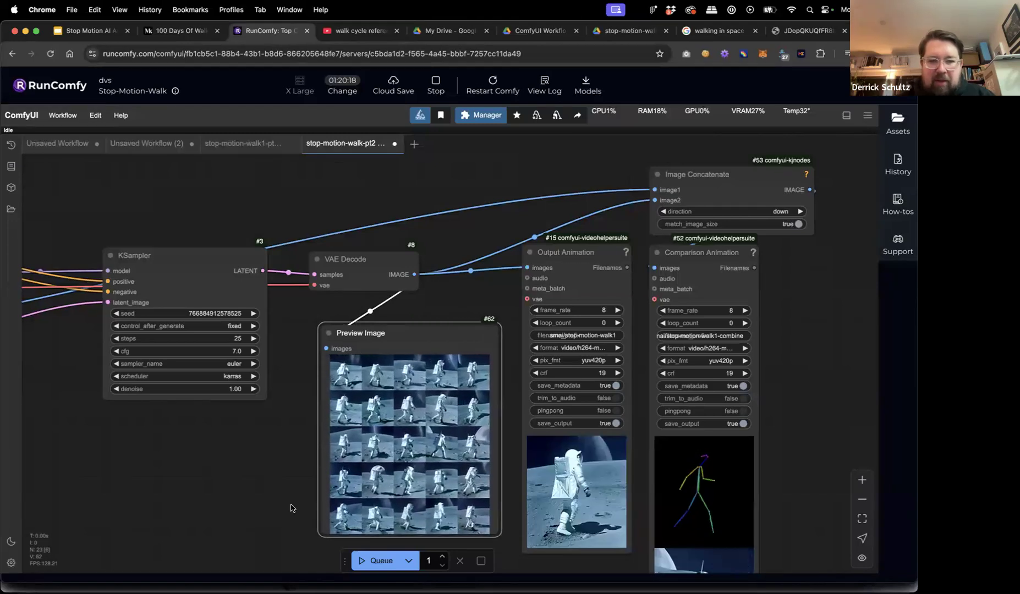
drag(286, 495, 226, 392)
scroll(253, 327, up, 5)
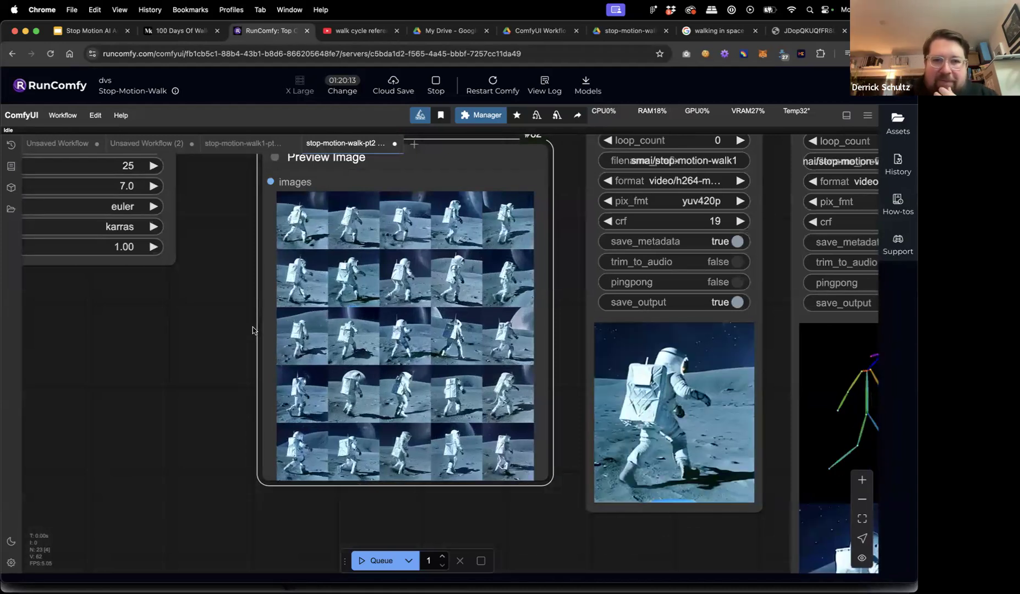
Enlarge frame 16 of 25 in the Preview Image node.
click(304, 392)
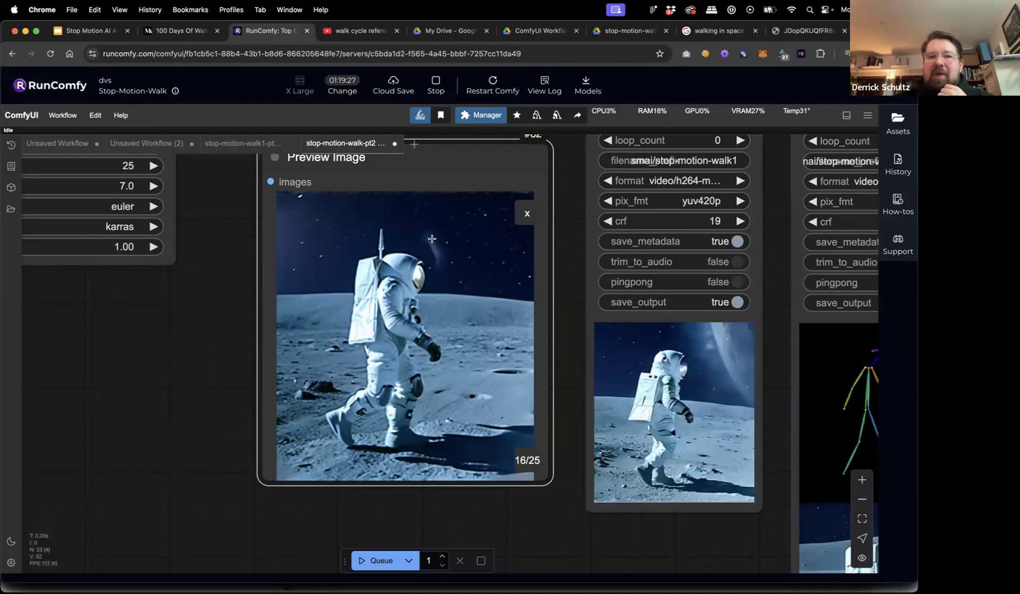
Save the shown frame 16 to the Desktop as img2img_img.png via Save Image.
right_click(402, 278)
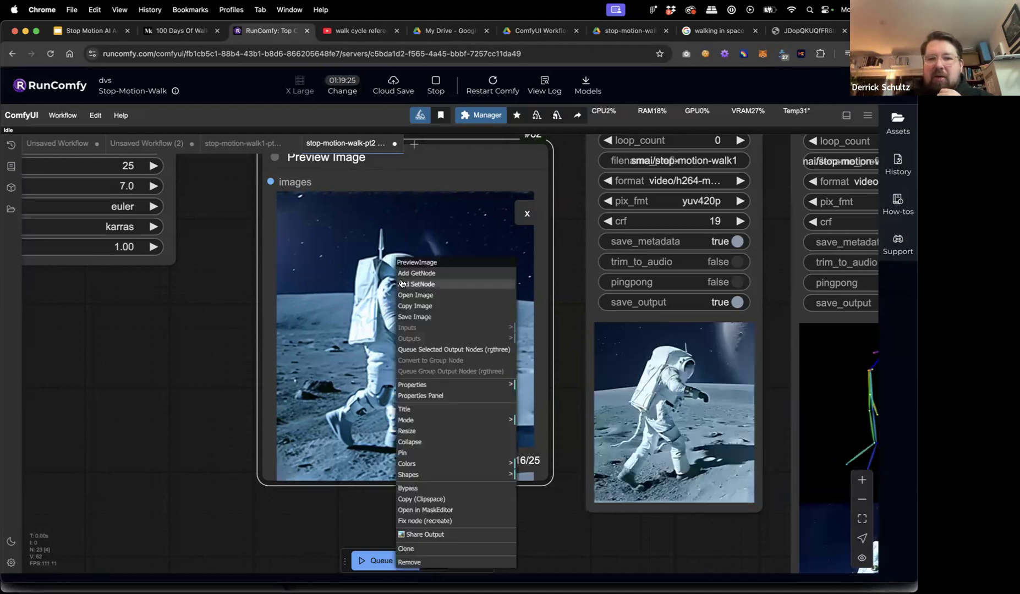
click(419, 317)
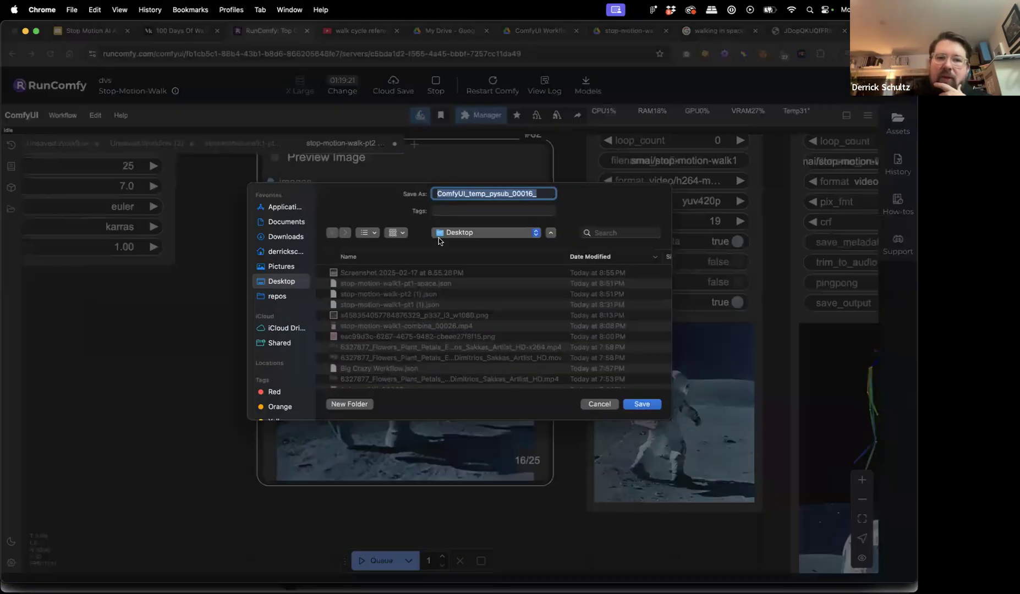
click(469, 193)
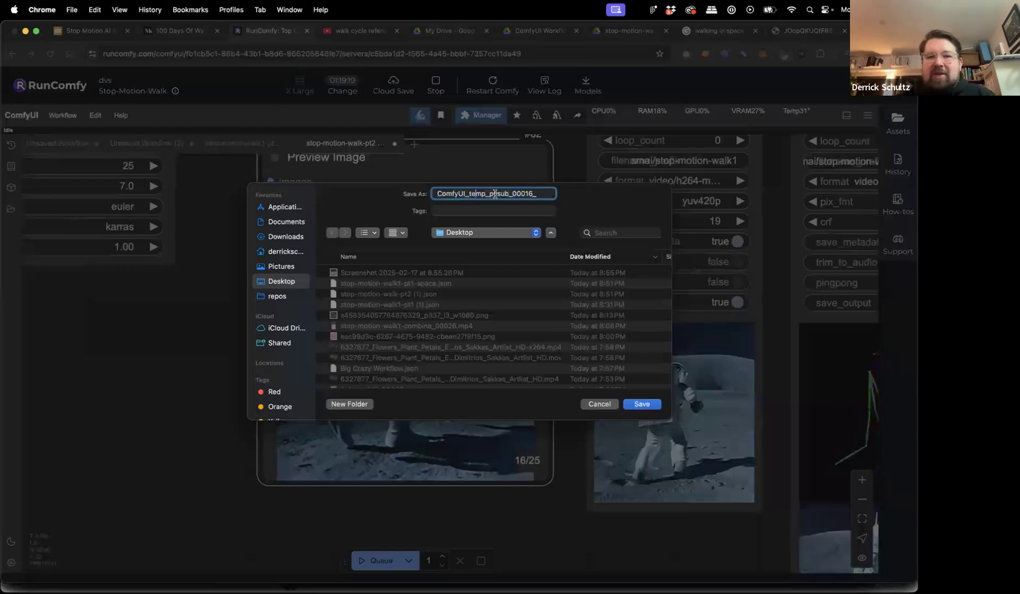
click(538, 193)
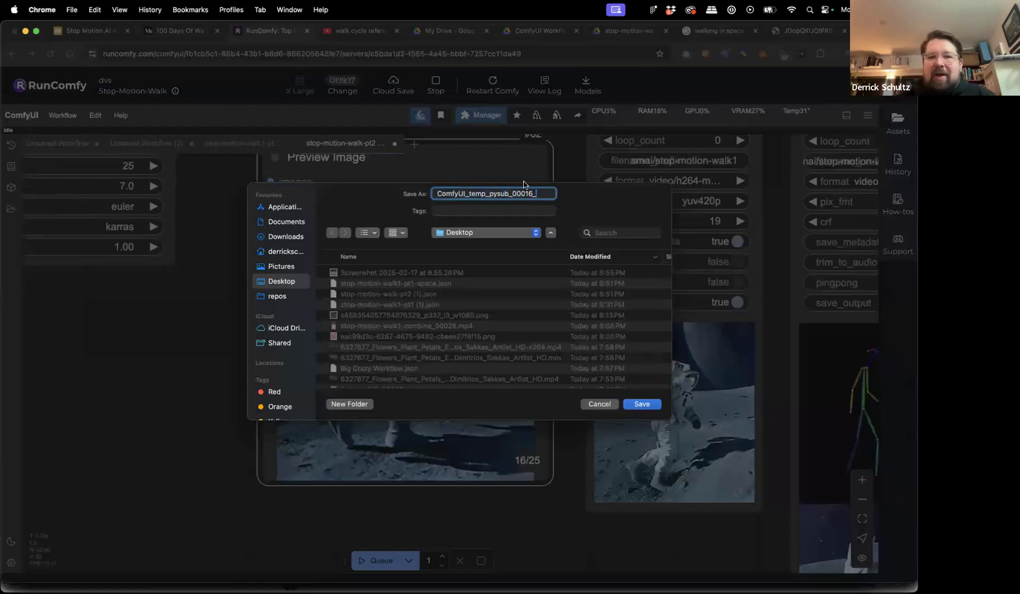
double_click(460, 194)
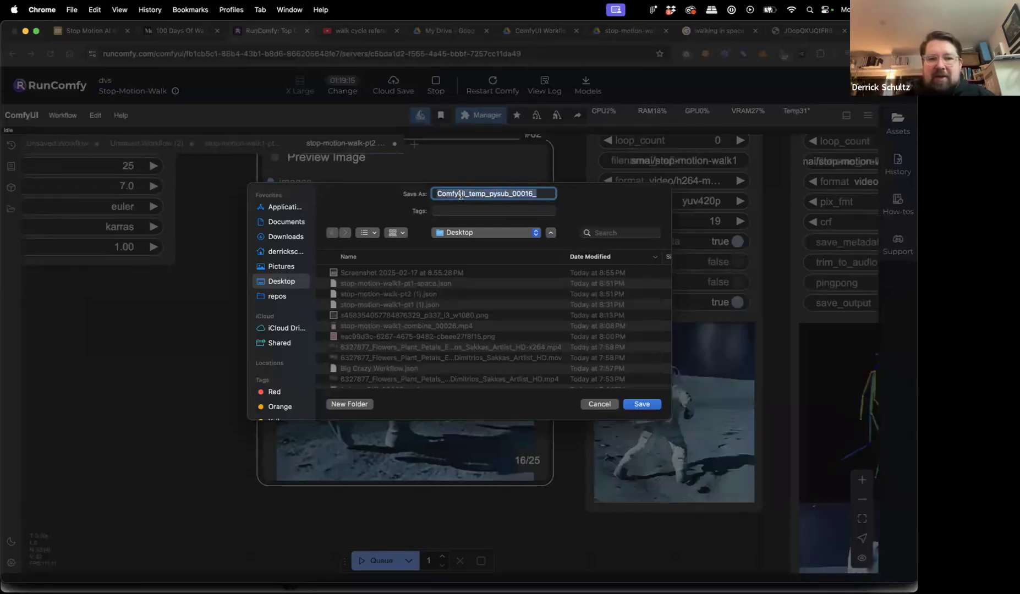
text(img2img)
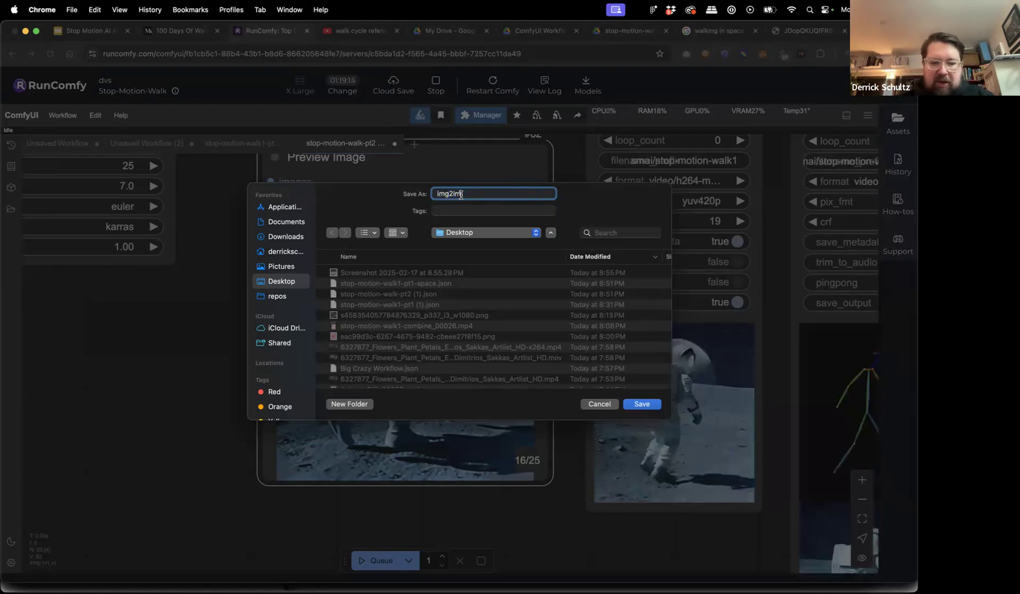
text(_im)
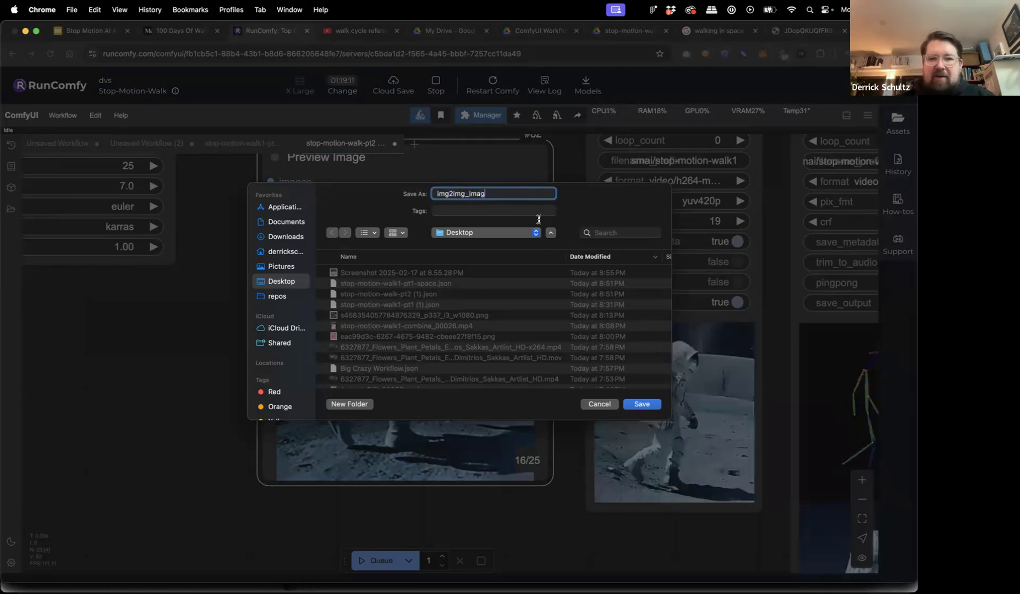
text(g)
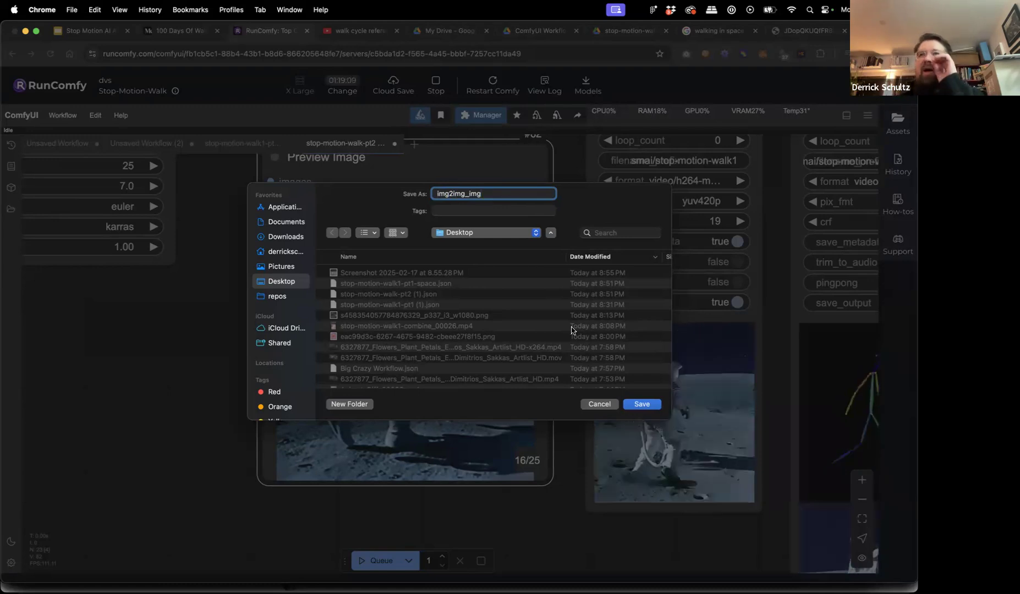
click(638, 405)
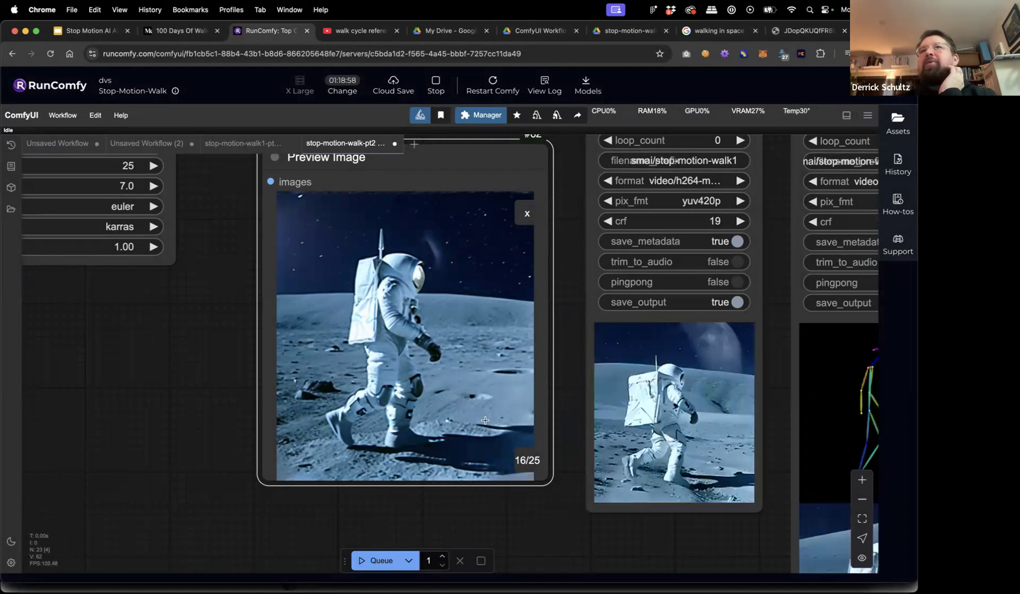
scroll(276, 373, down, 5)
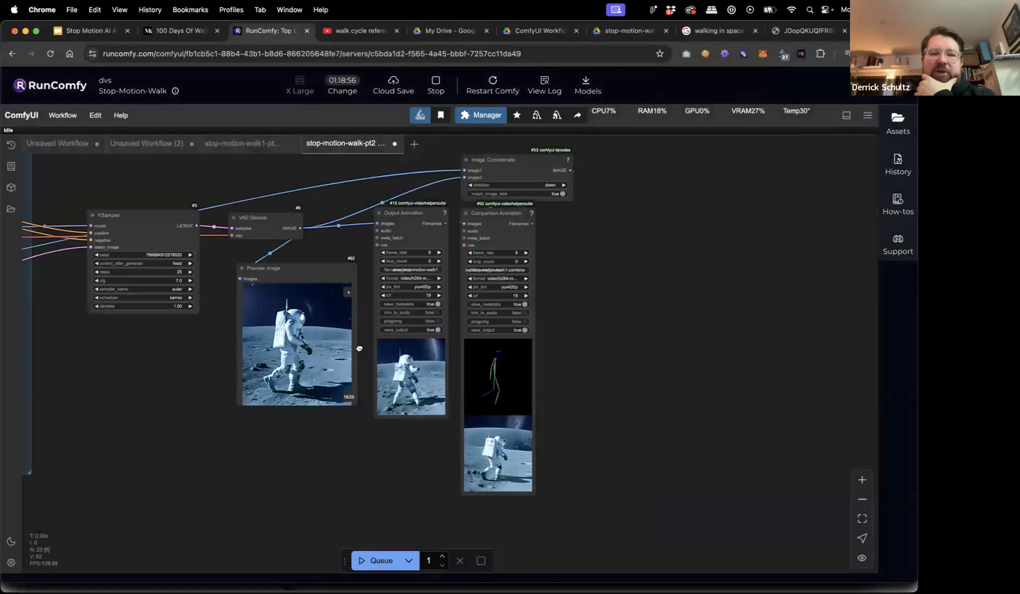
Pan across the walk-cycle, Empty Latent and ClipVision nodes back to KSampler and the preview.
drag(451, 462, 774, 296)
drag(248, 350, 581, 383)
drag(692, 412, 263, 443)
drag(752, 337, 473, 424)
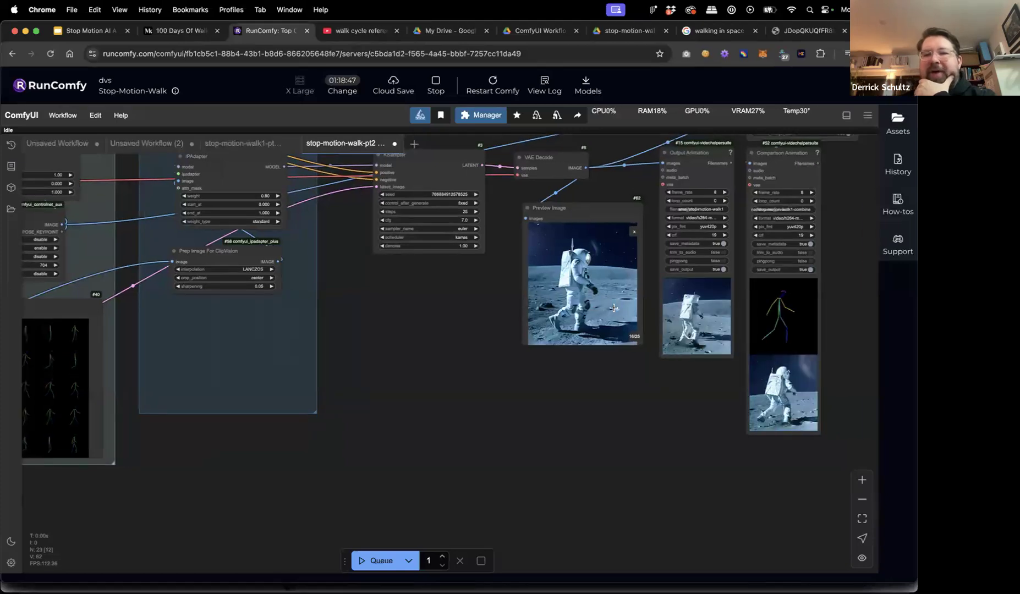
Browse the 25-frame grid, viewing frames 3 and 2, and end on frame 16 enlarged.
click(634, 232)
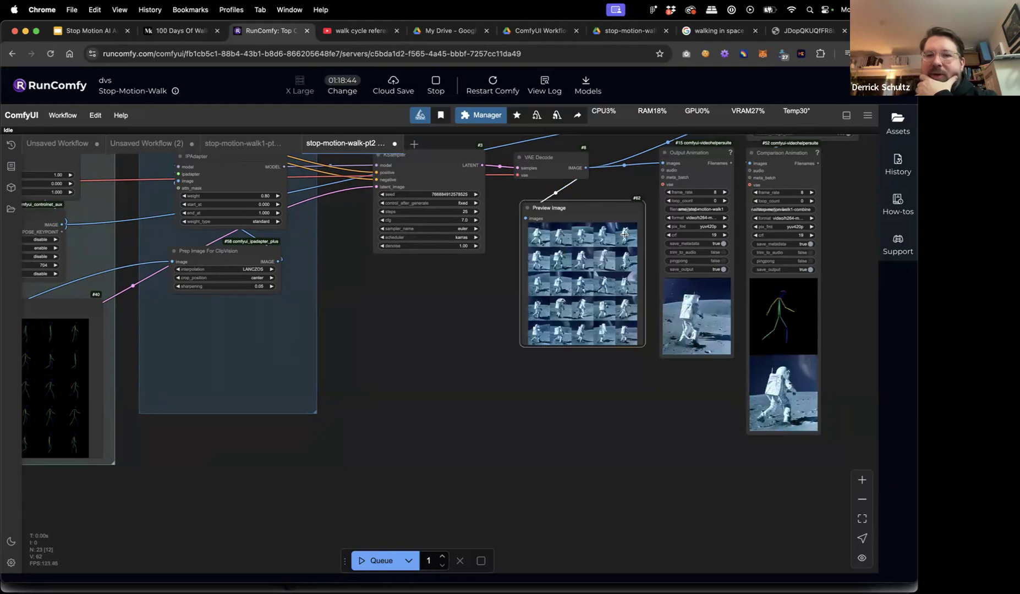
click(585, 236)
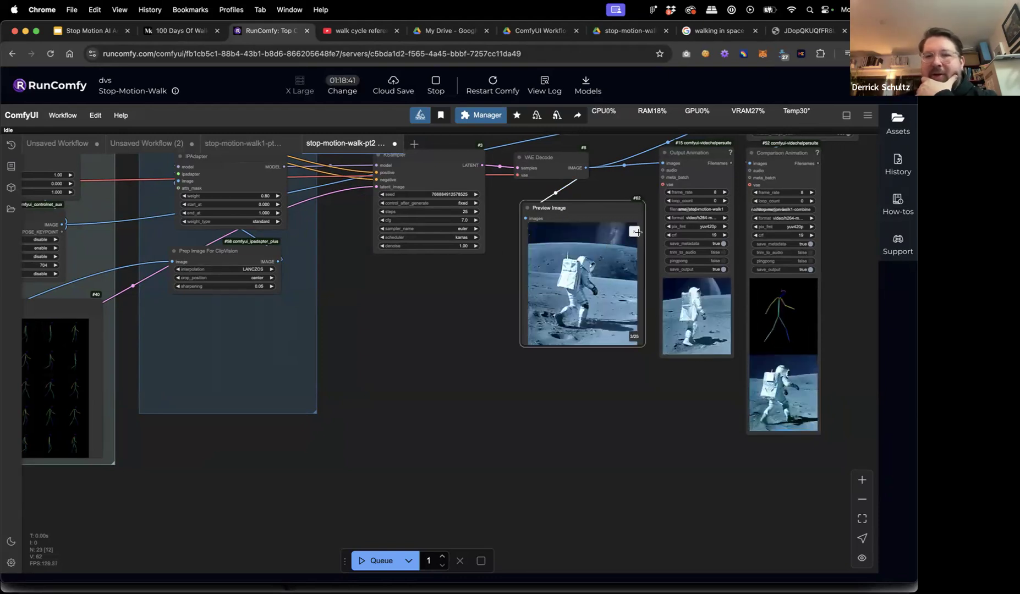
click(635, 234)
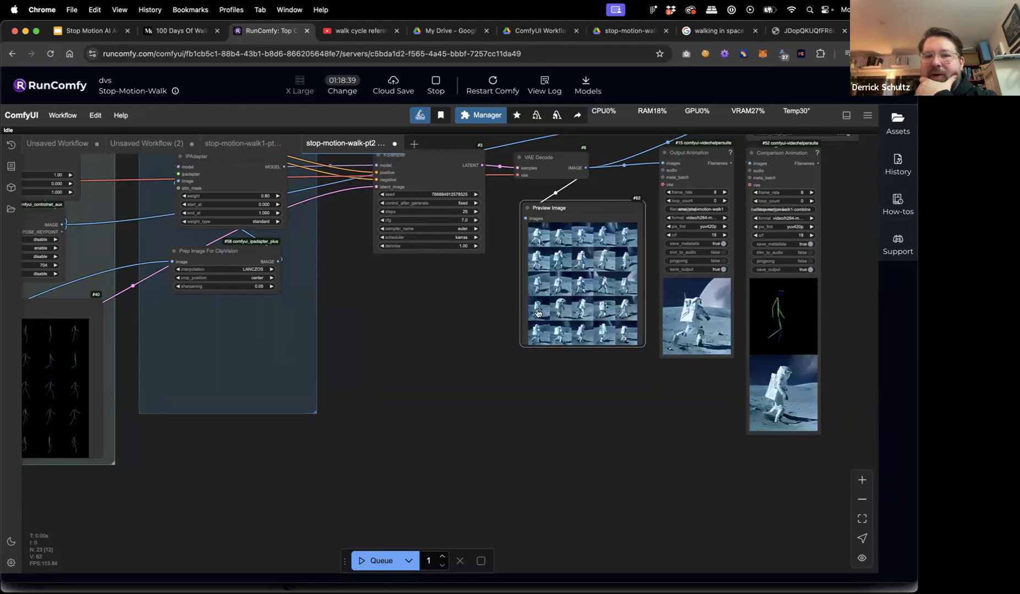
click(565, 239)
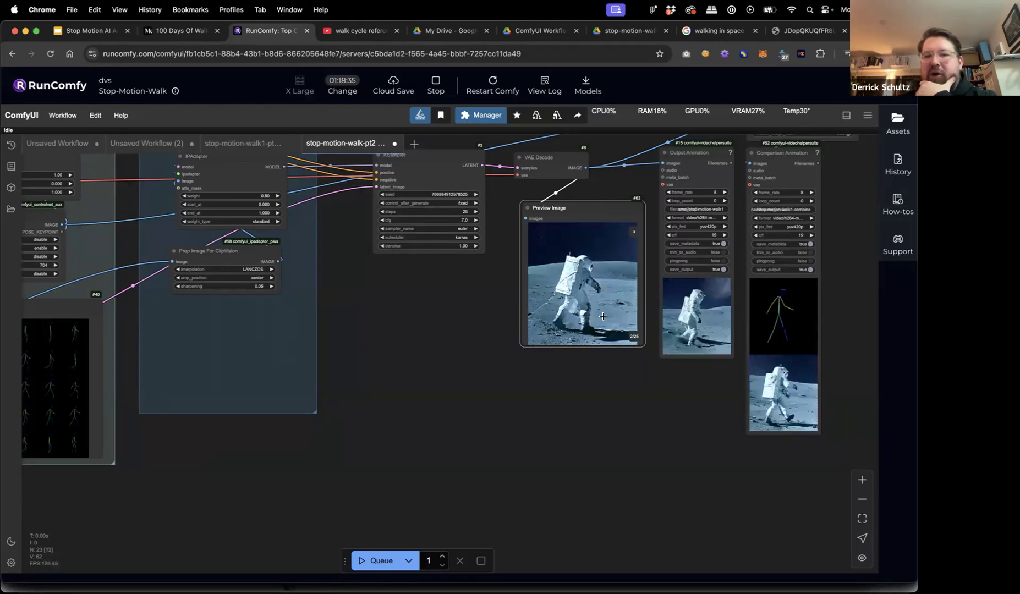
click(633, 233)
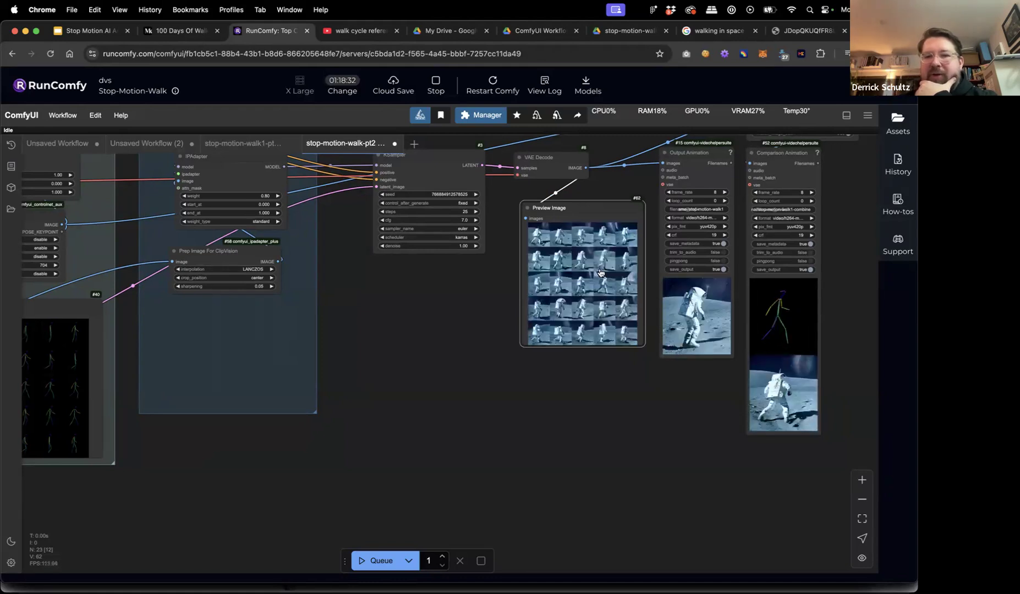
click(539, 309)
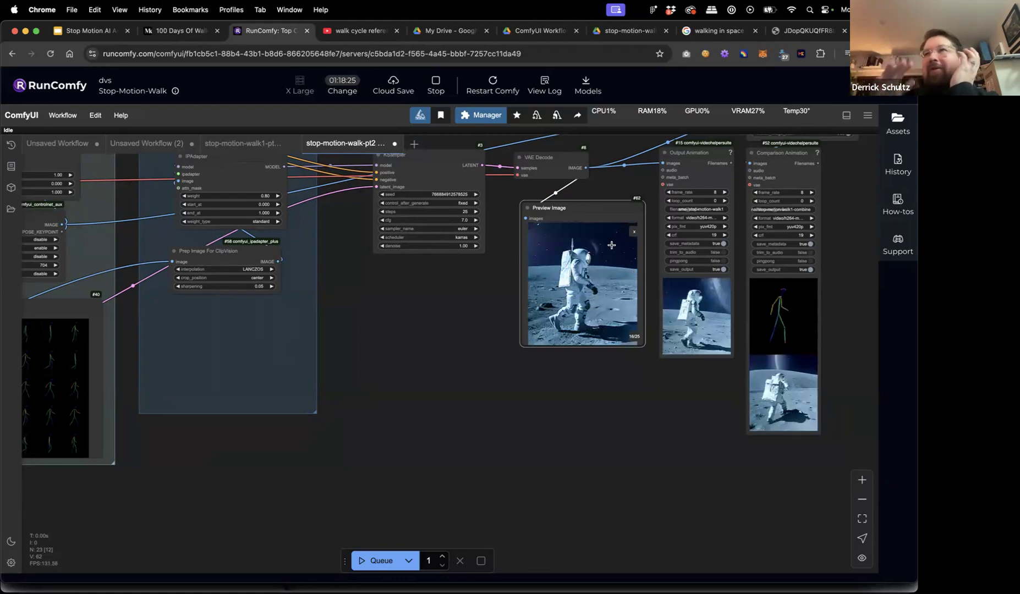
Bring up the Preview Image options menu, then dismiss it without choosing anything.
right_click(592, 268)
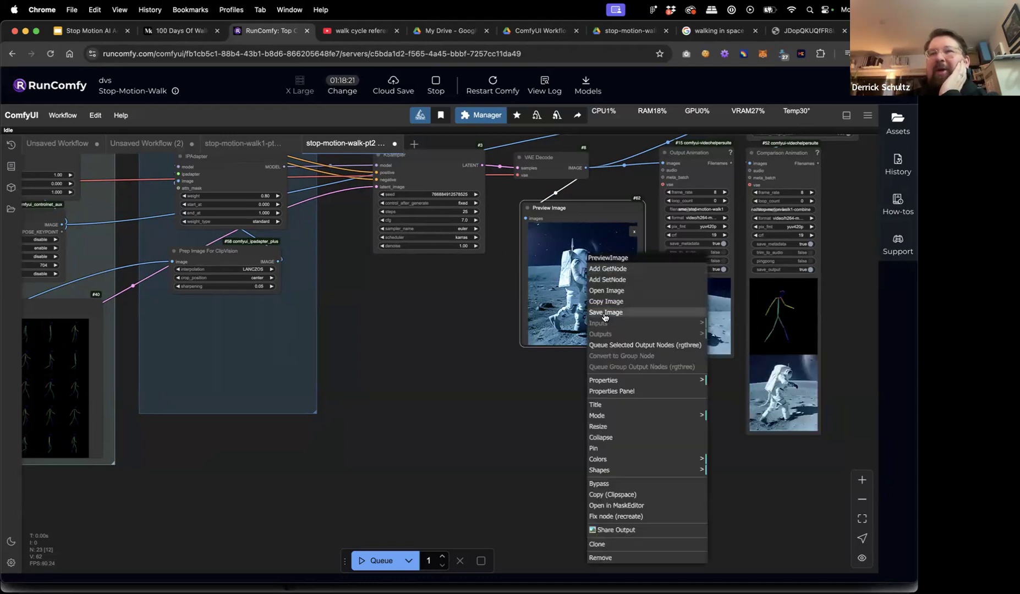
click(483, 300)
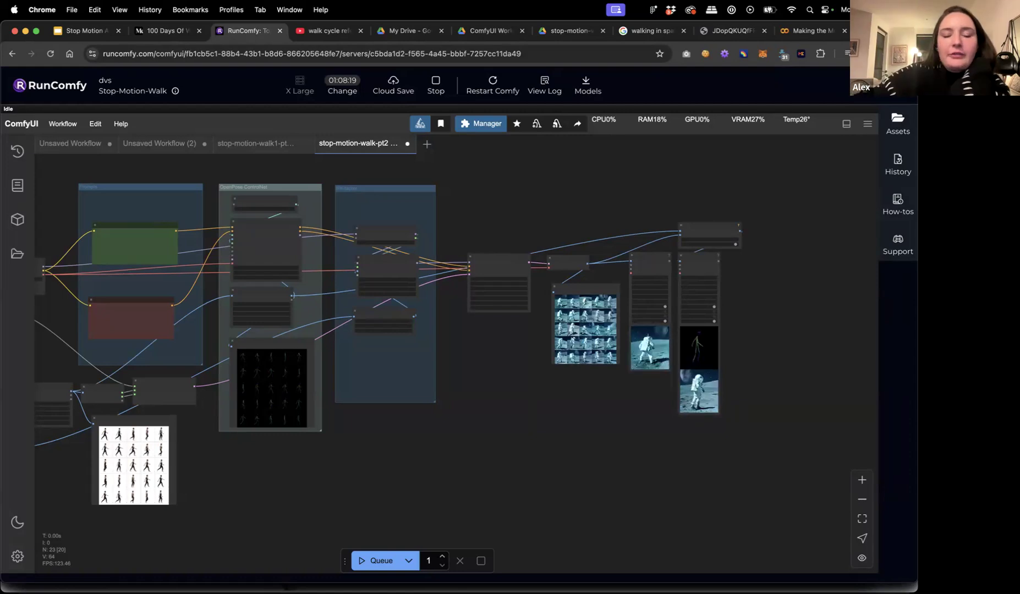
drag(195, 477, 325, 438)
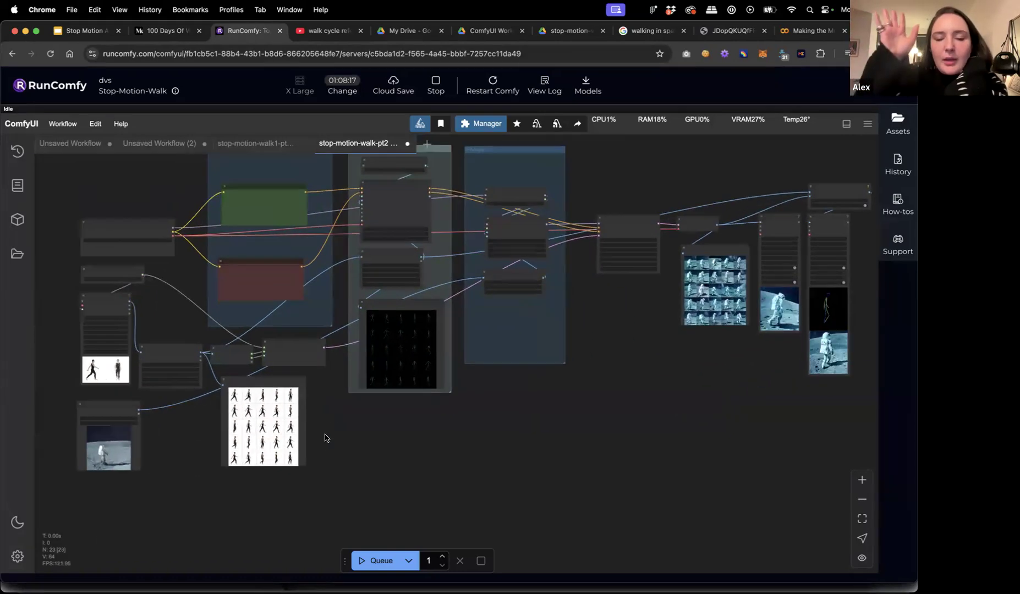
click(110, 405)
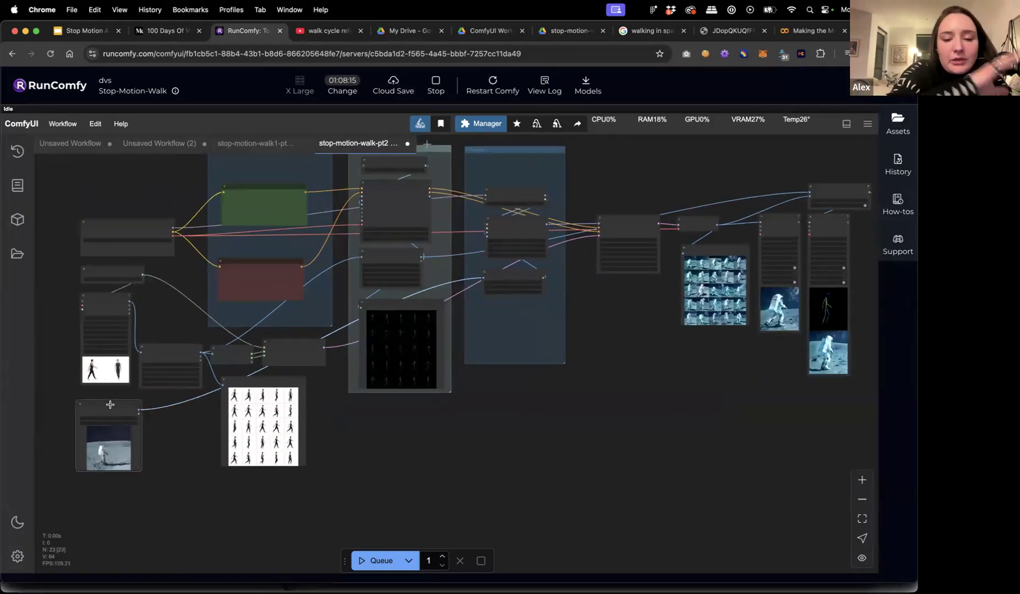
drag(166, 442, 209, 438)
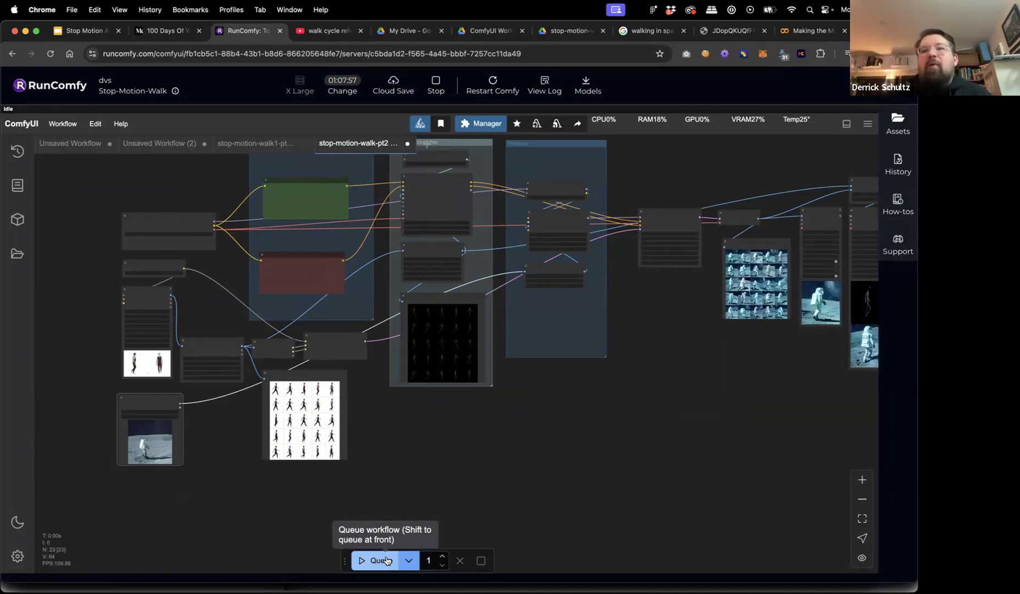
scroll(588, 468, right, 5)
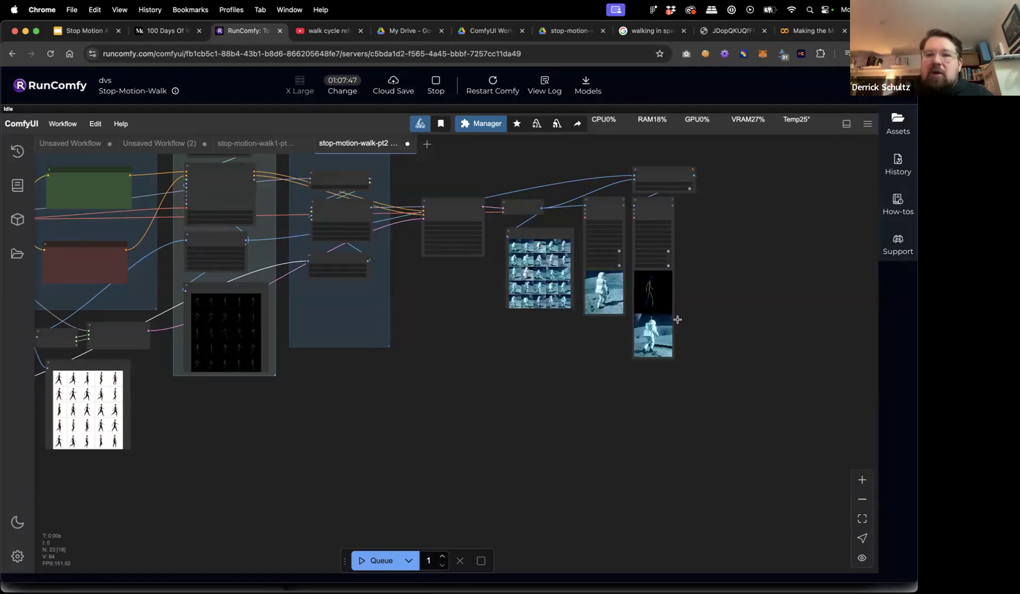
Enlarge the Output and Comparison Animation previews, then open the Assets panel showing the ComfyUI folder.
scroll(685, 240, up, 6)
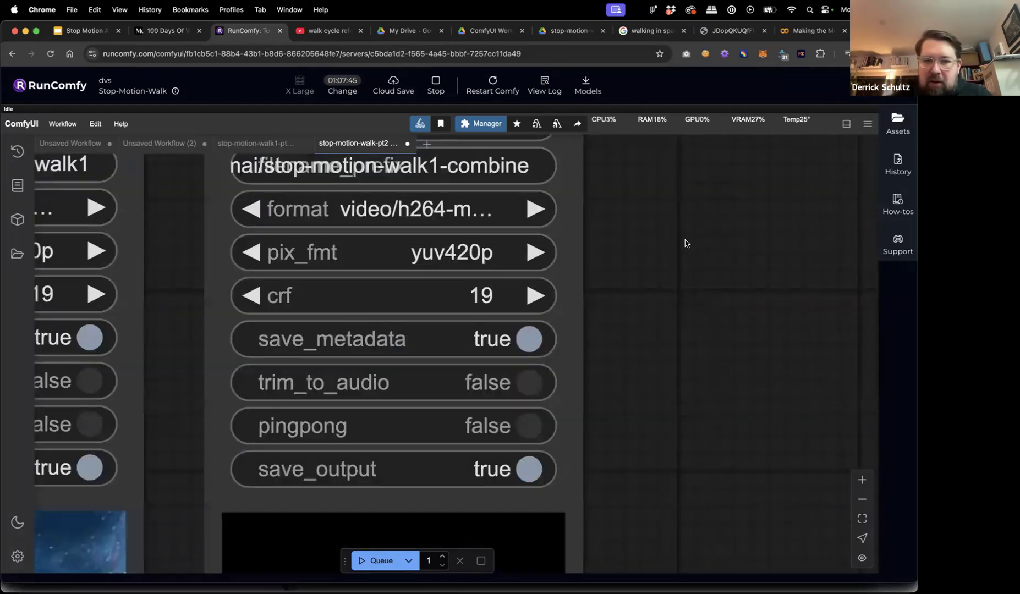
scroll(686, 240, down, 6)
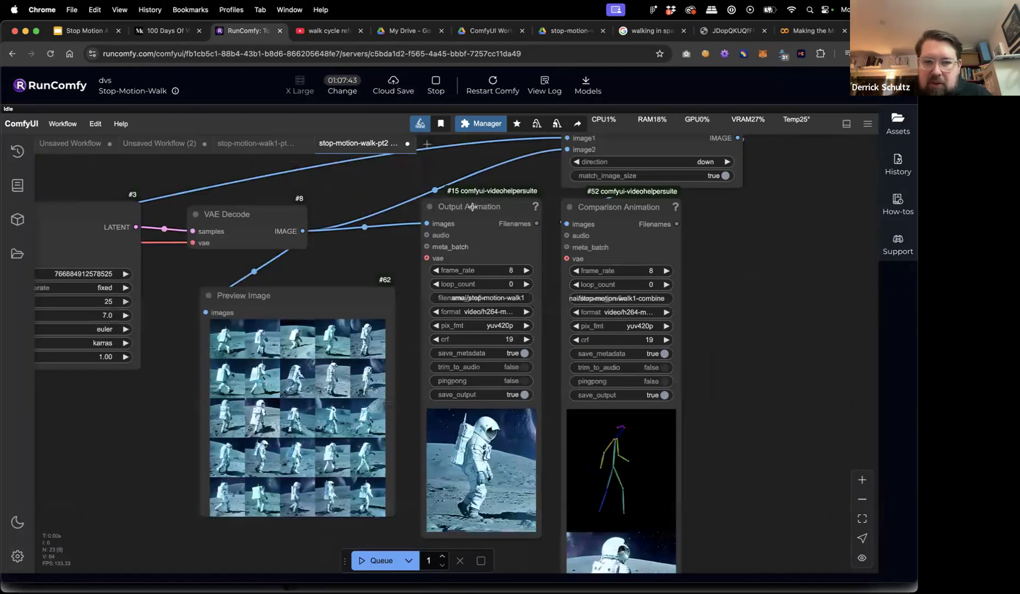
drag(579, 242, 684, 247)
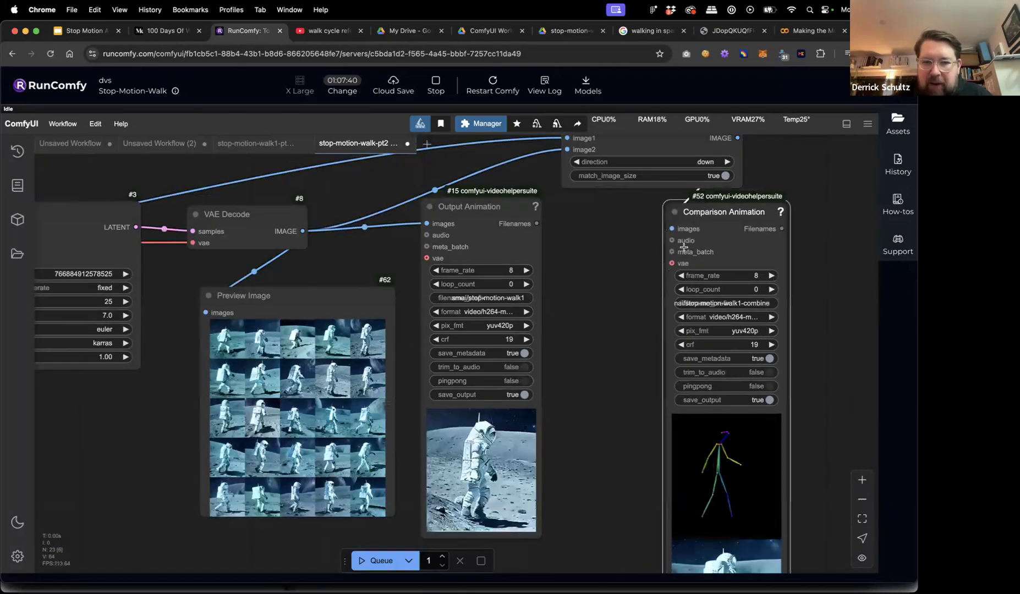
drag(540, 535, 631, 557)
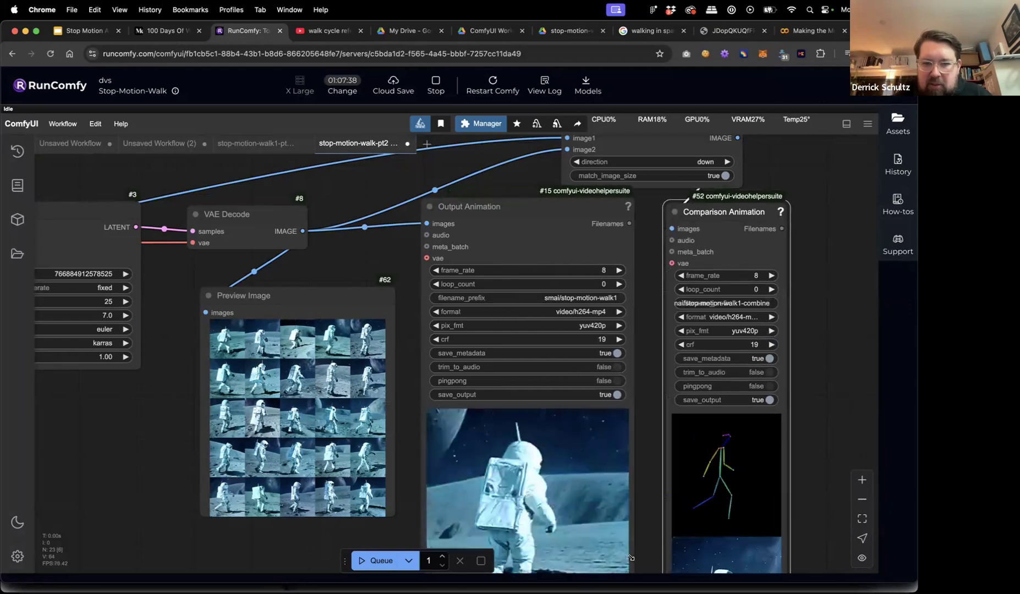
drag(826, 407, 652, 304)
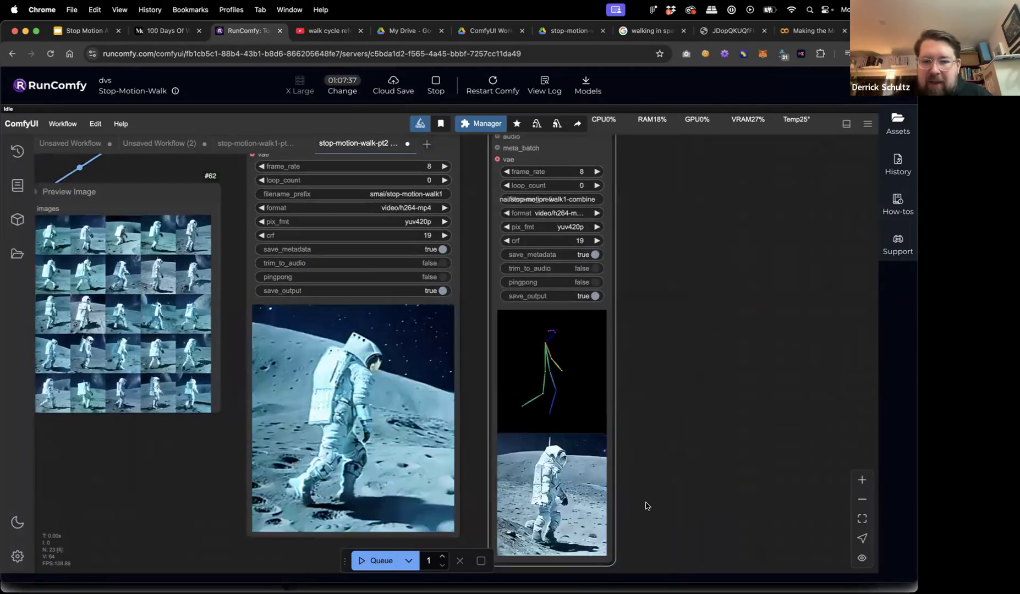
drag(647, 506, 649, 452)
drag(615, 512, 722, 509)
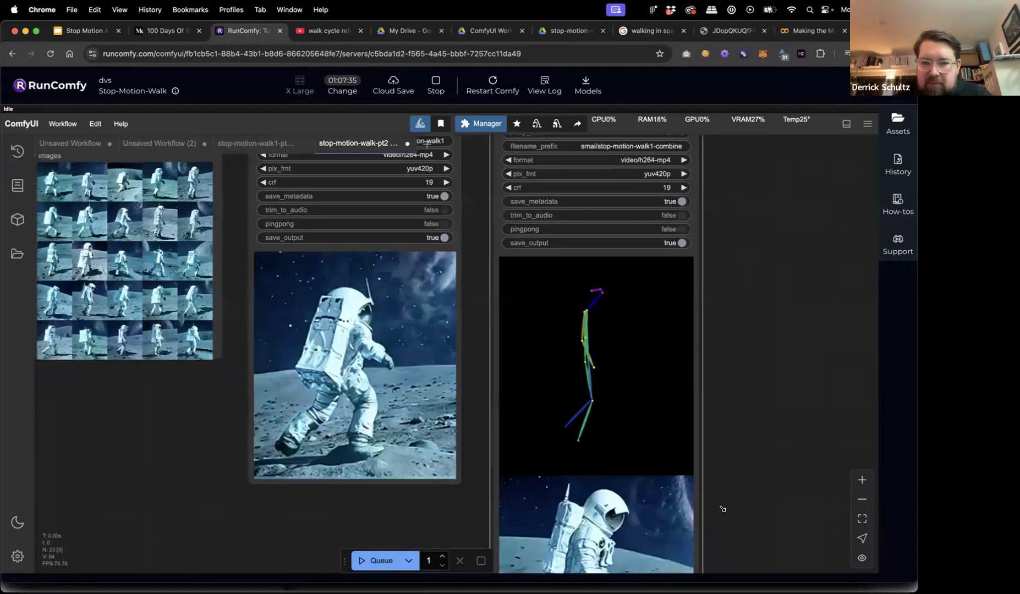
scroll(599, 301, up, 5)
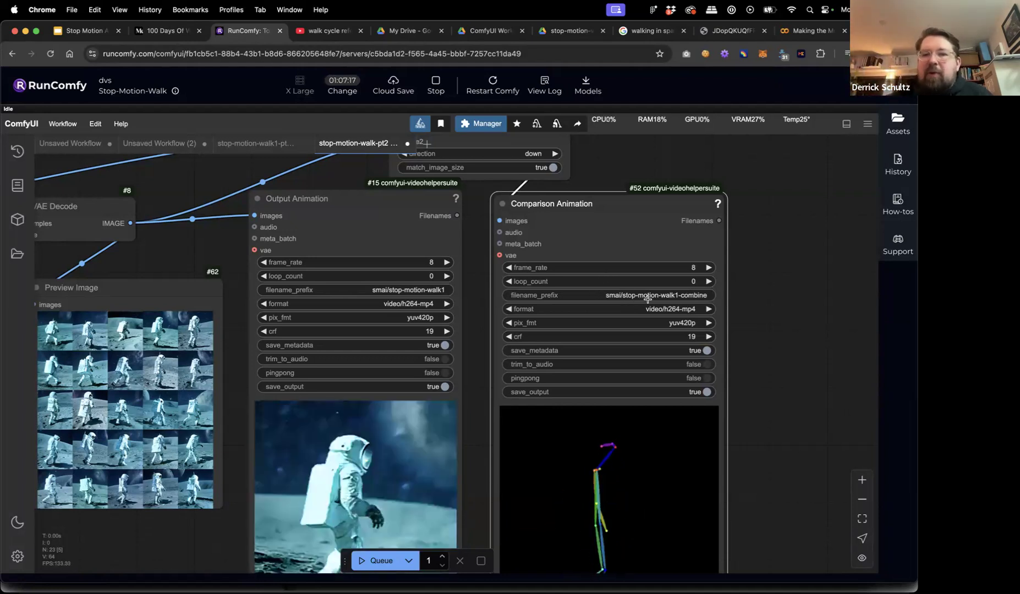
click(897, 120)
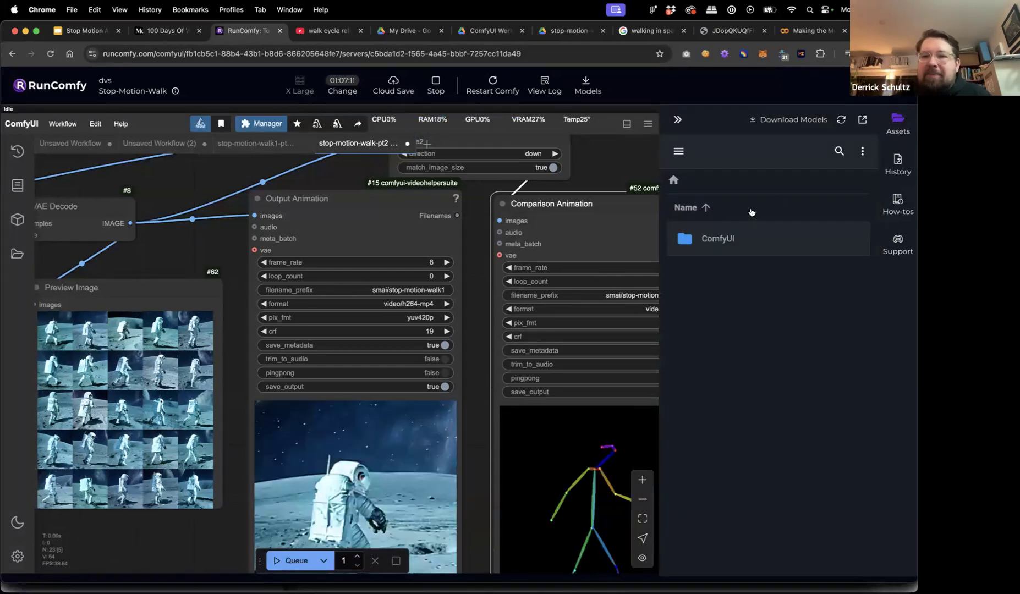
Open ComfyUI > output > smai in Assets and browse the generated files.
double_click(722, 241)
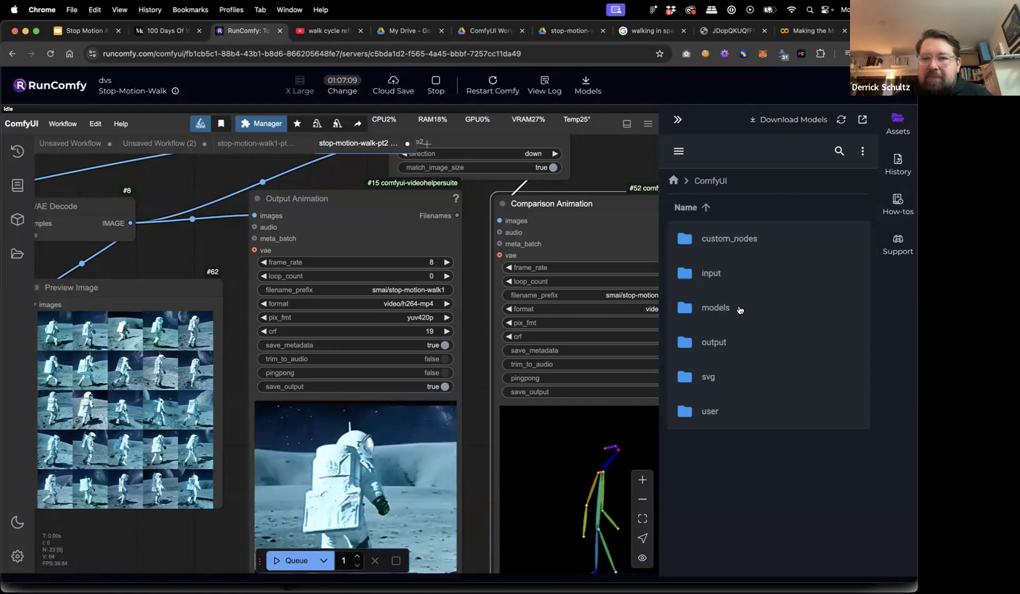
double_click(714, 343)
scroll(735, 347, down, 10)
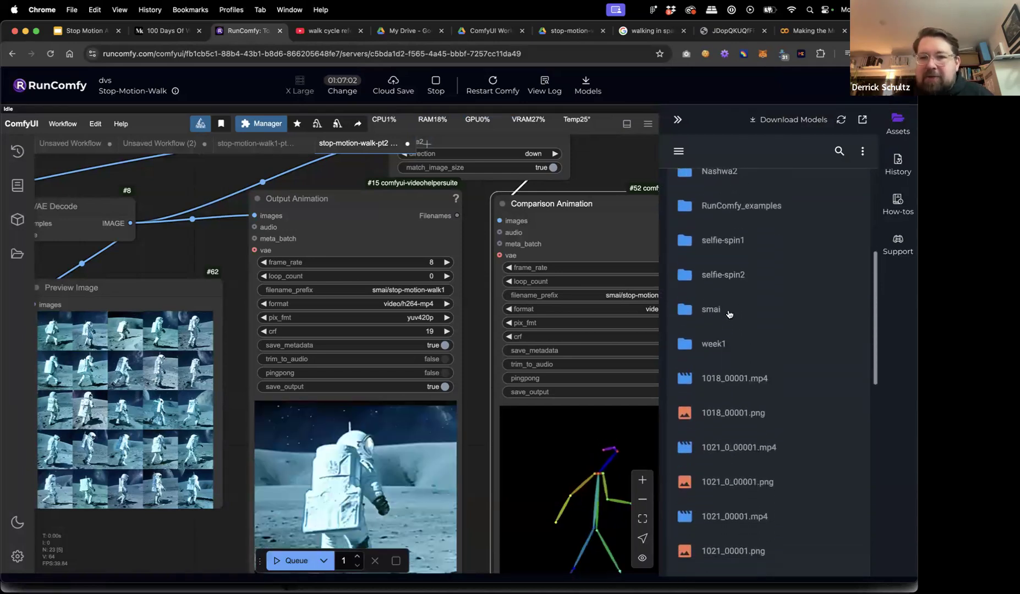
scroll(715, 287, up, 10)
scroll(715, 286, down, 3)
scroll(715, 286, down, 5)
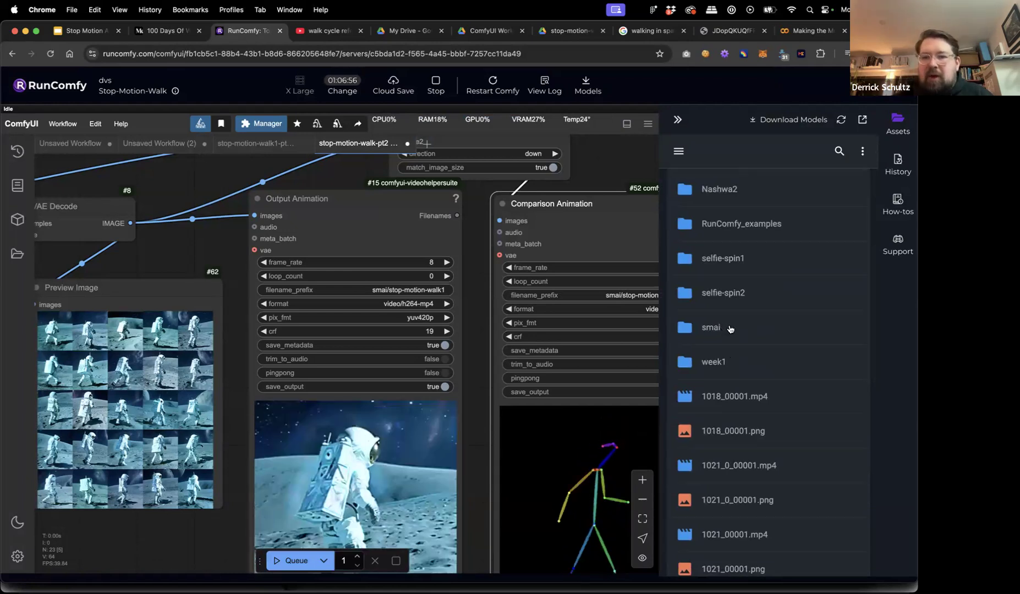
double_click(730, 329)
scroll(746, 298, down, 5)
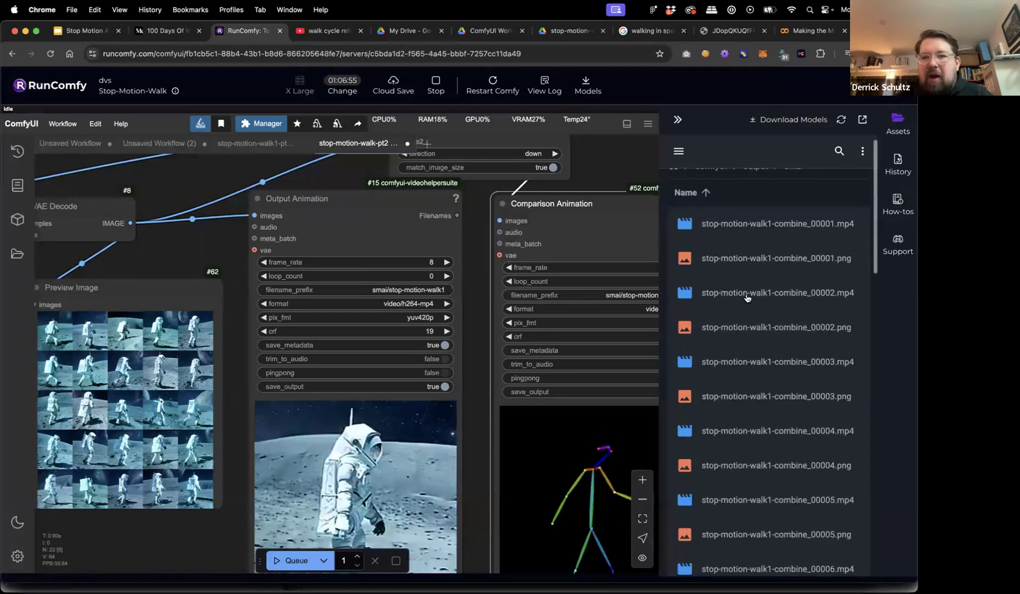
scroll(746, 298, down, 12)
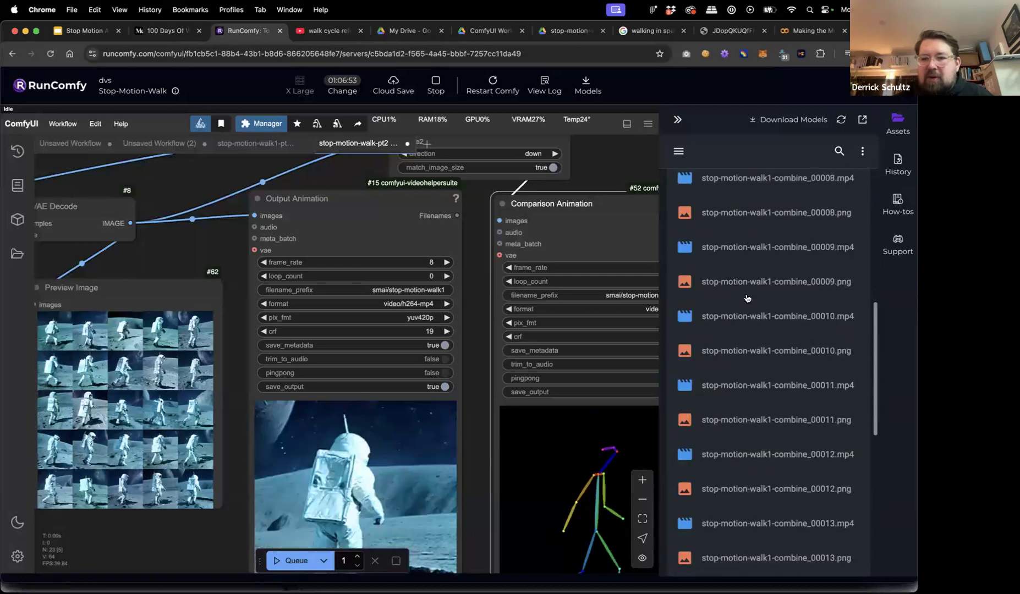
scroll(746, 298, down, 14)
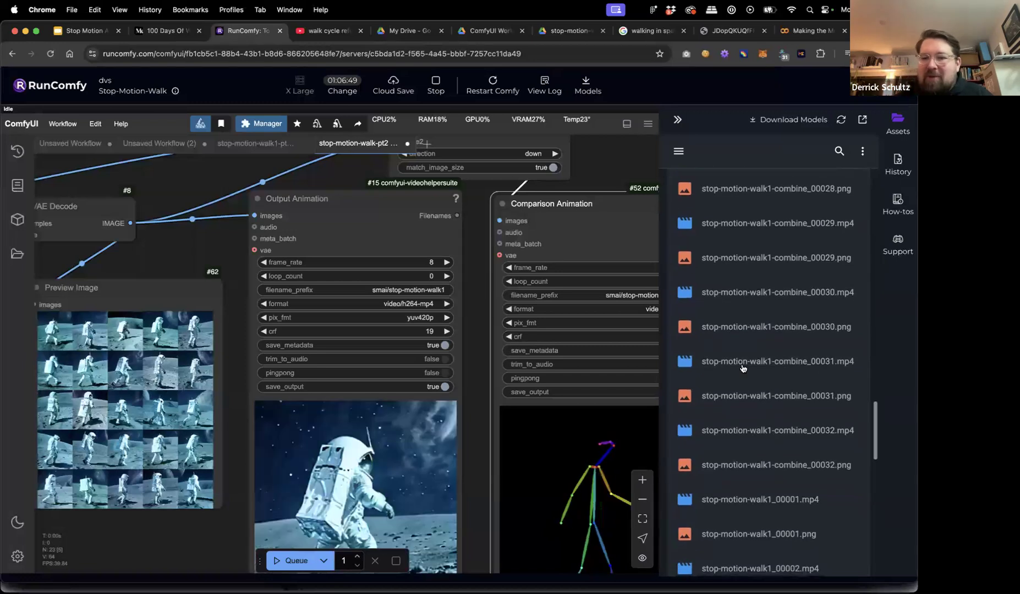
scroll(748, 330, up, 1)
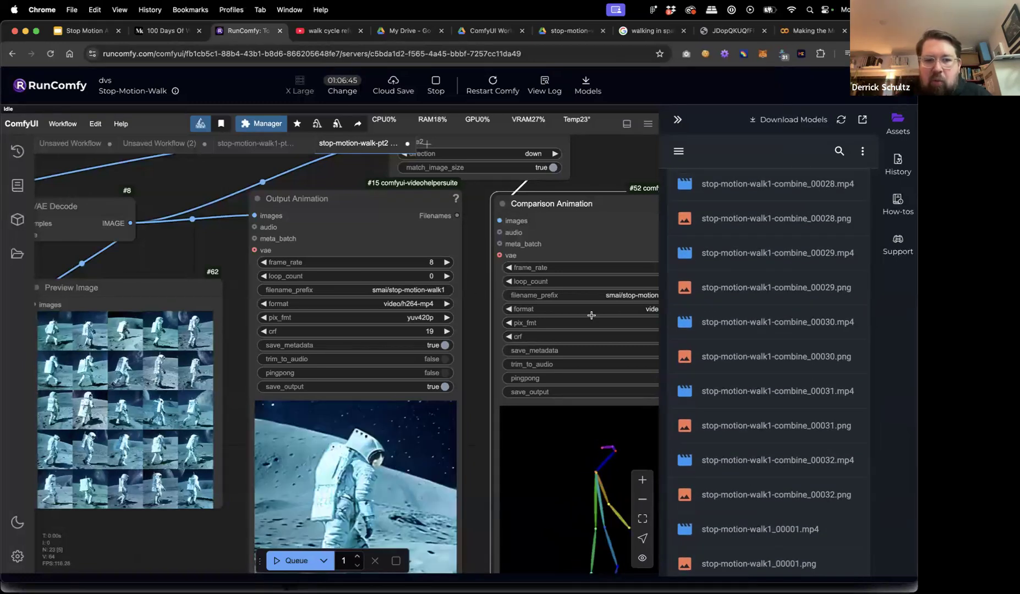
scroll(784, 456, down, 5)
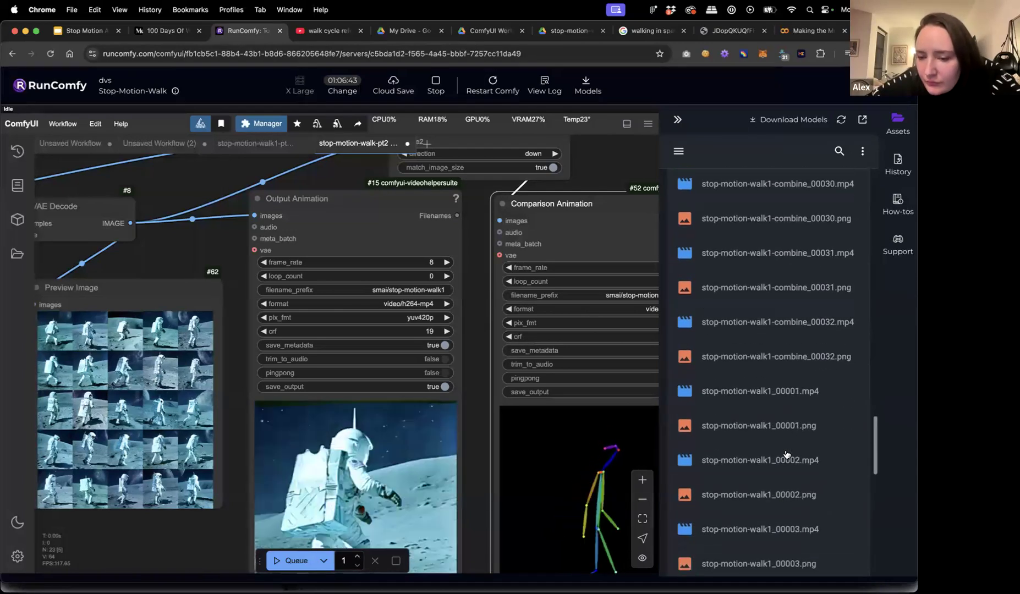
scroll(786, 454, down, 3)
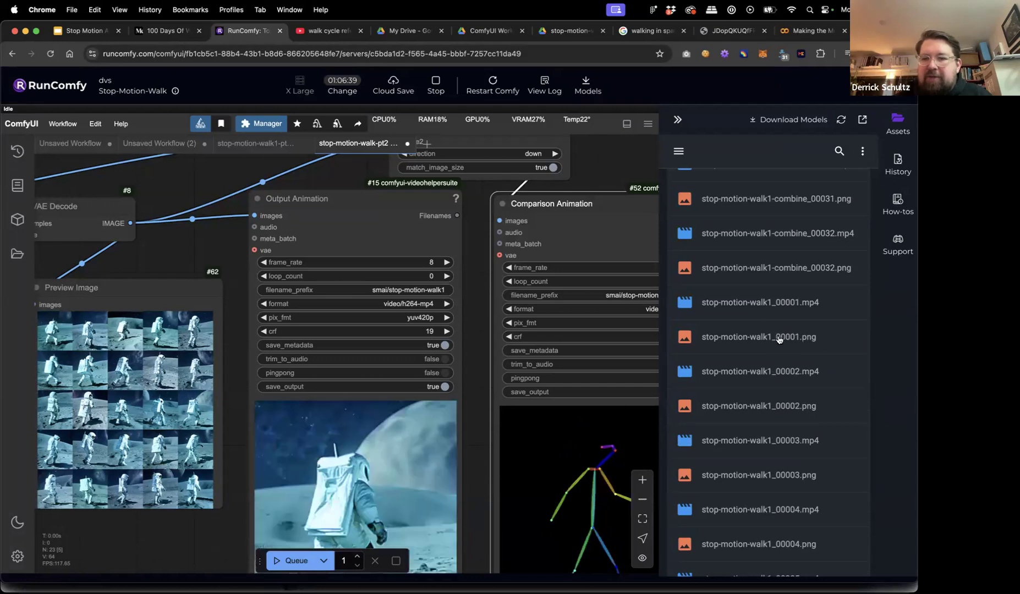
scroll(788, 400, down, 10)
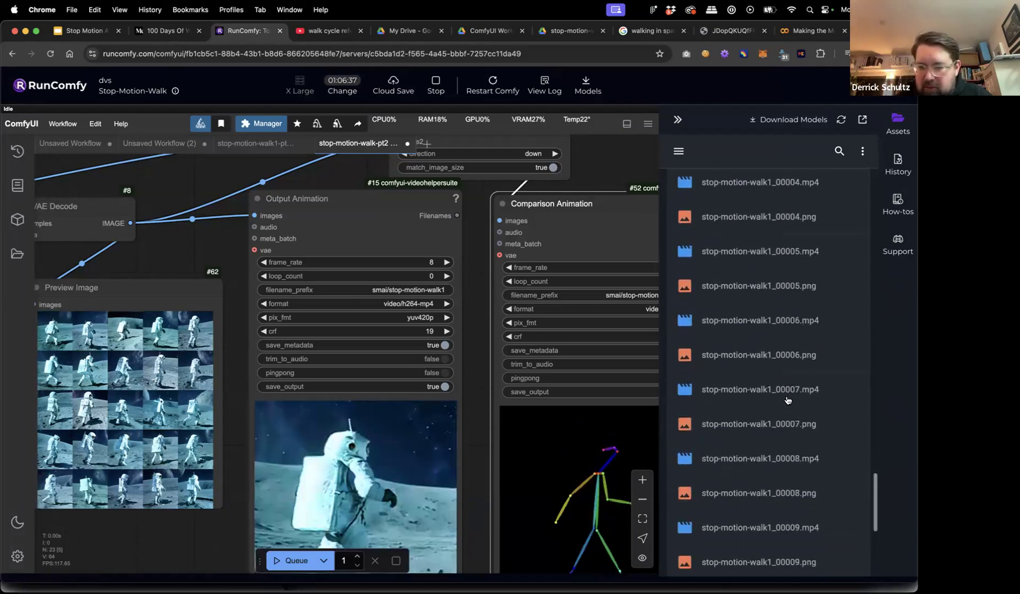
scroll(787, 400, down, 10)
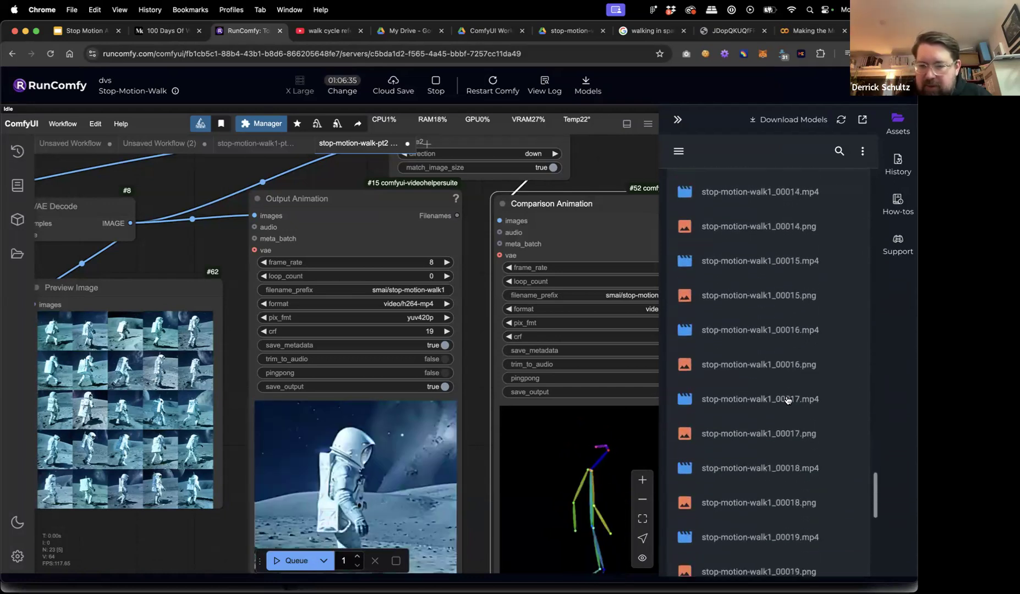
scroll(788, 401, up, 20)
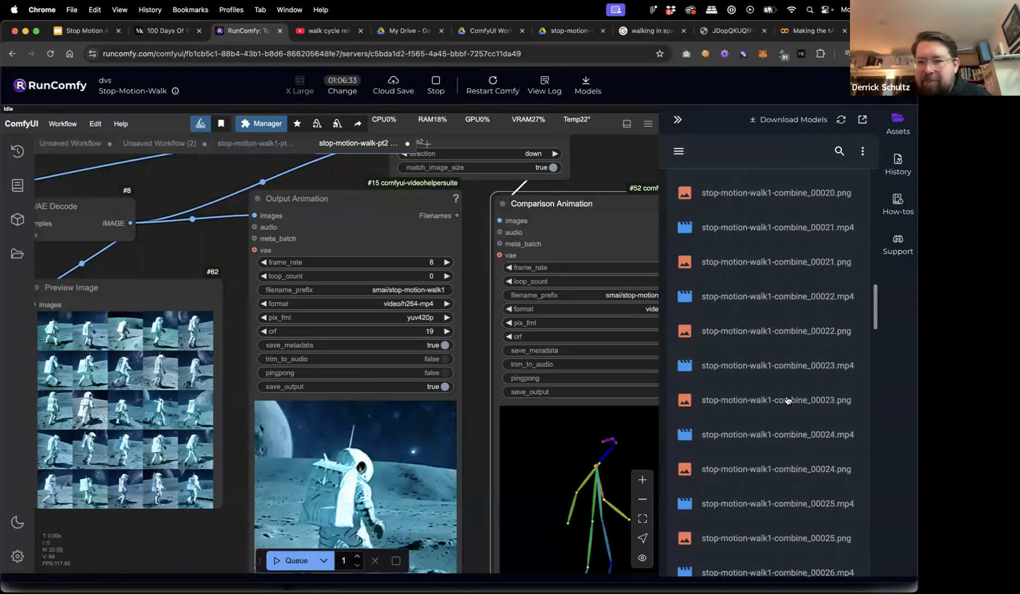
scroll(788, 400, up, 2)
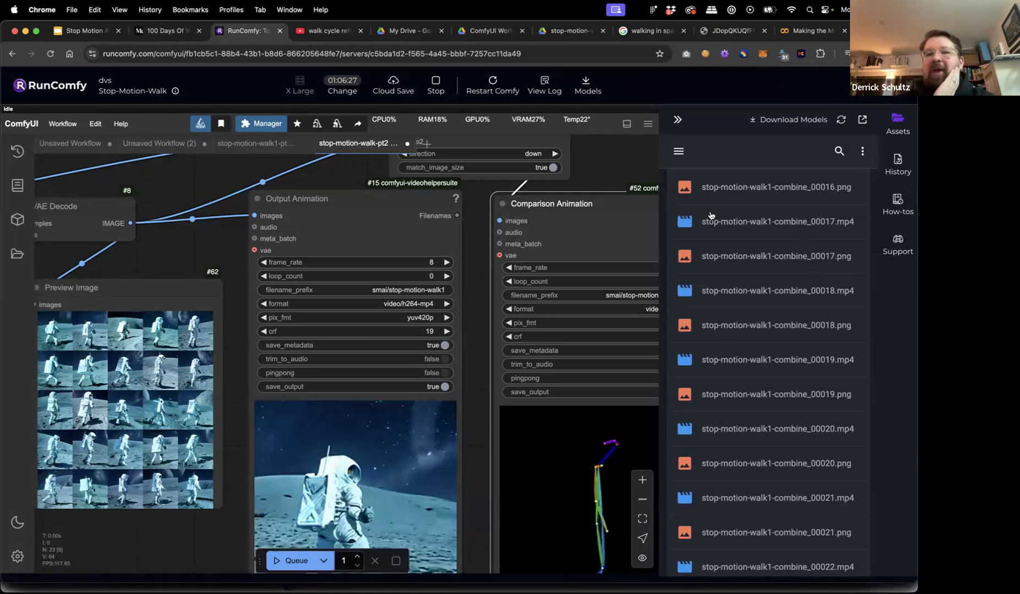
scroll(615, 171, right, 5)
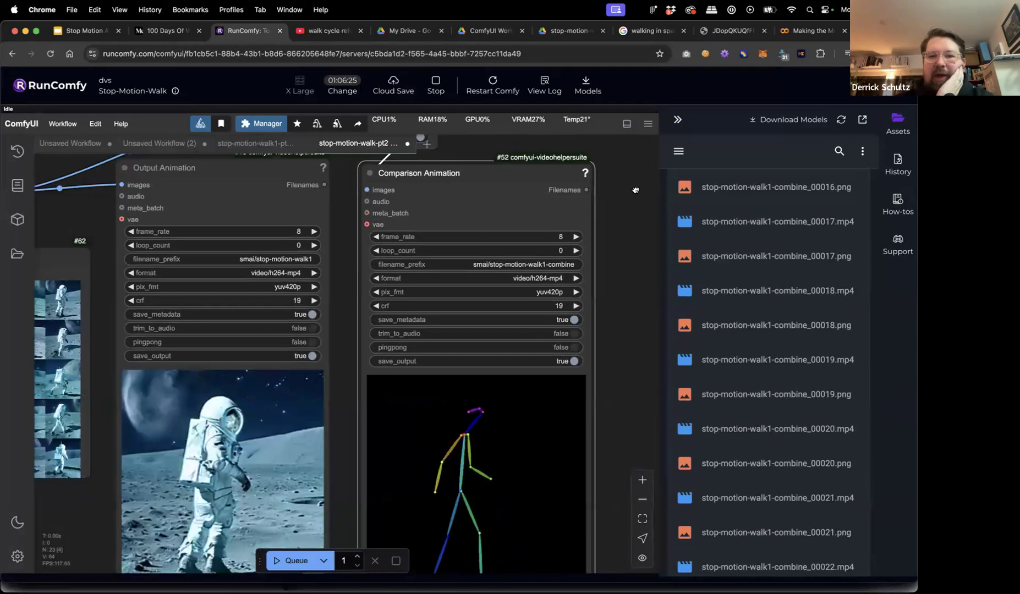
scroll(629, 231, down, 3)
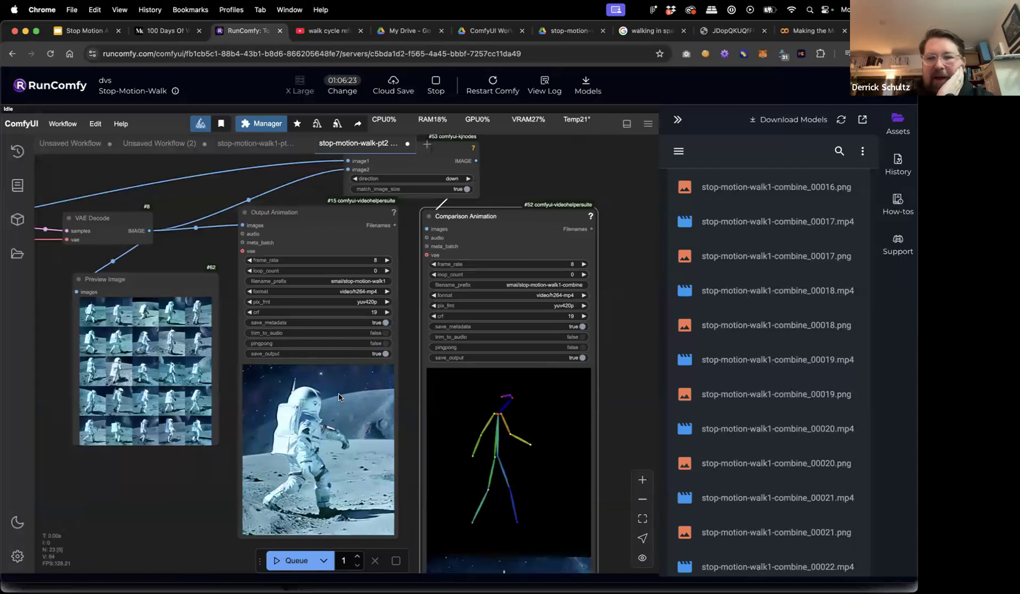
Select the combine files from 00017.png through 00020.mp4 and check their file actions, without downloading.
click(789, 258)
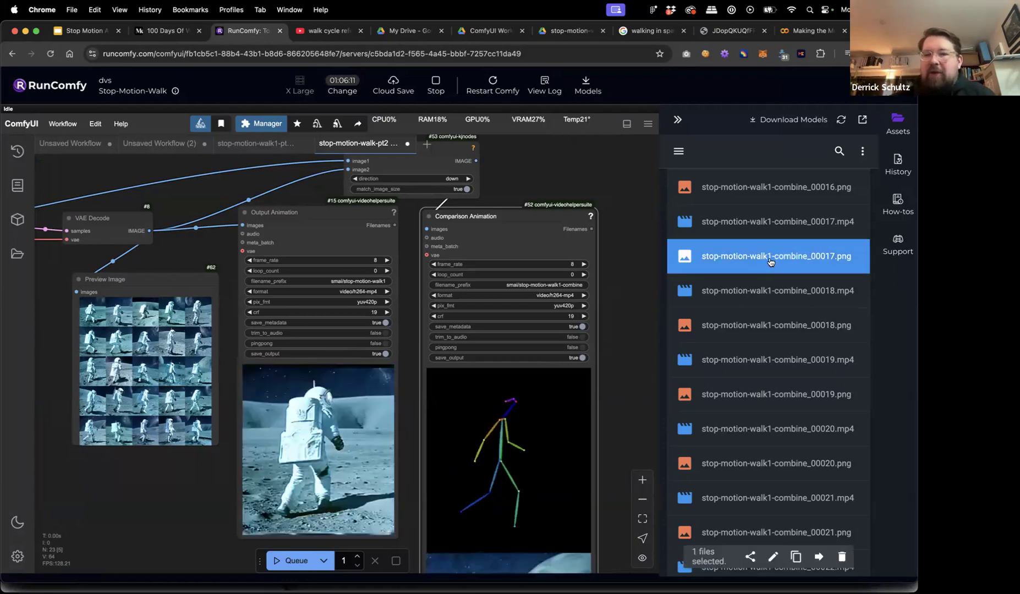
click(862, 155)
click(755, 159)
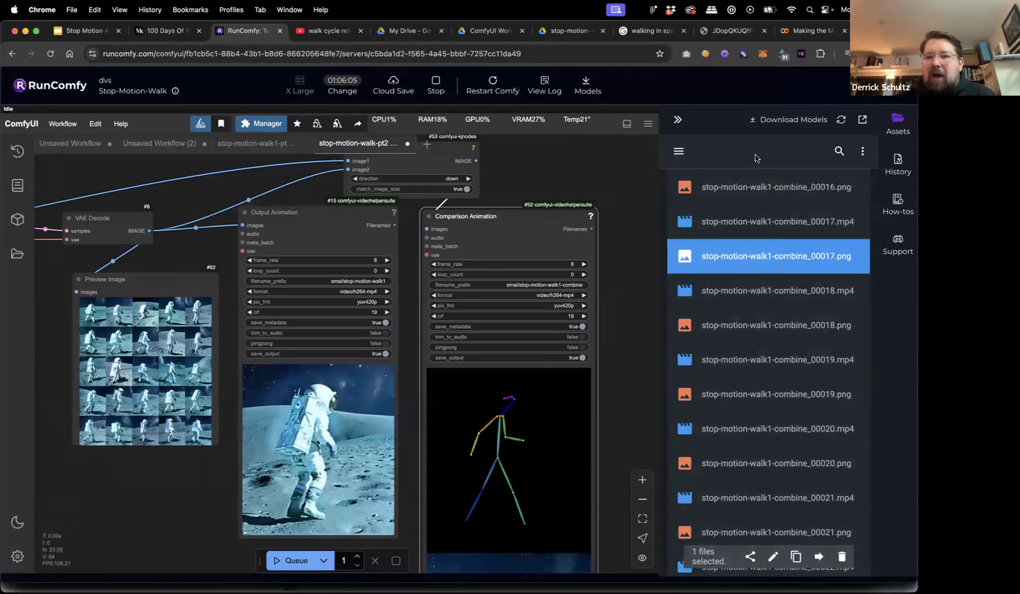
shift+click(774, 339)
shift+click(776, 428)
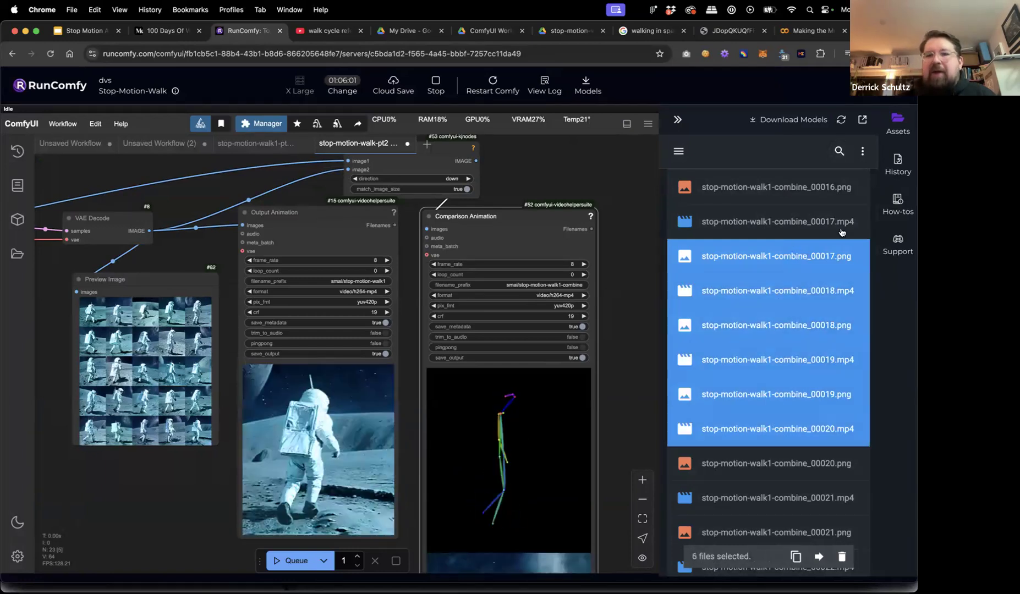
click(864, 151)
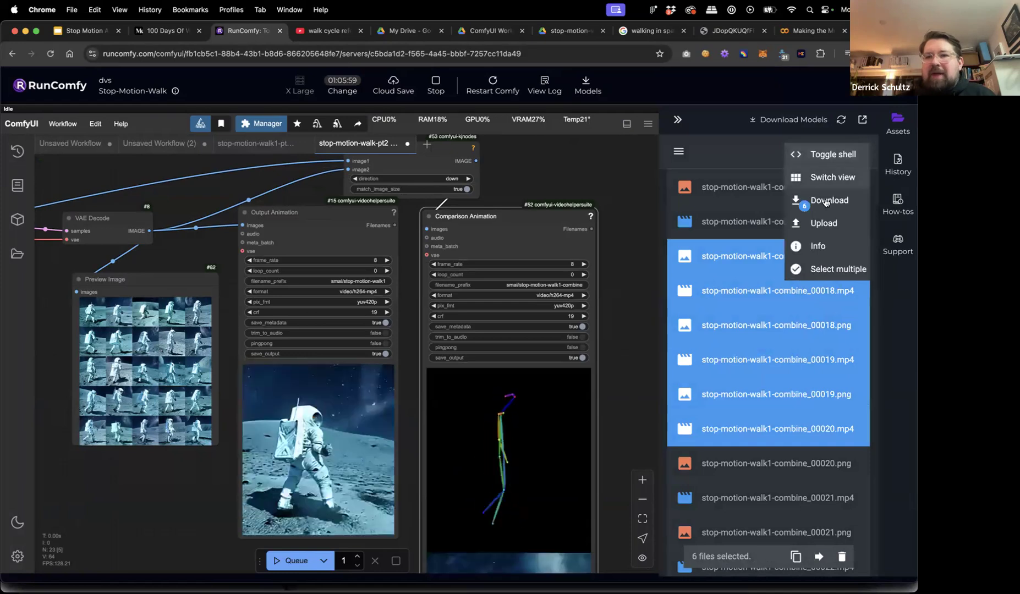
click(790, 199)
Download stop-motion-walk1-combine_00016.png to the Desktop.
click(775, 190)
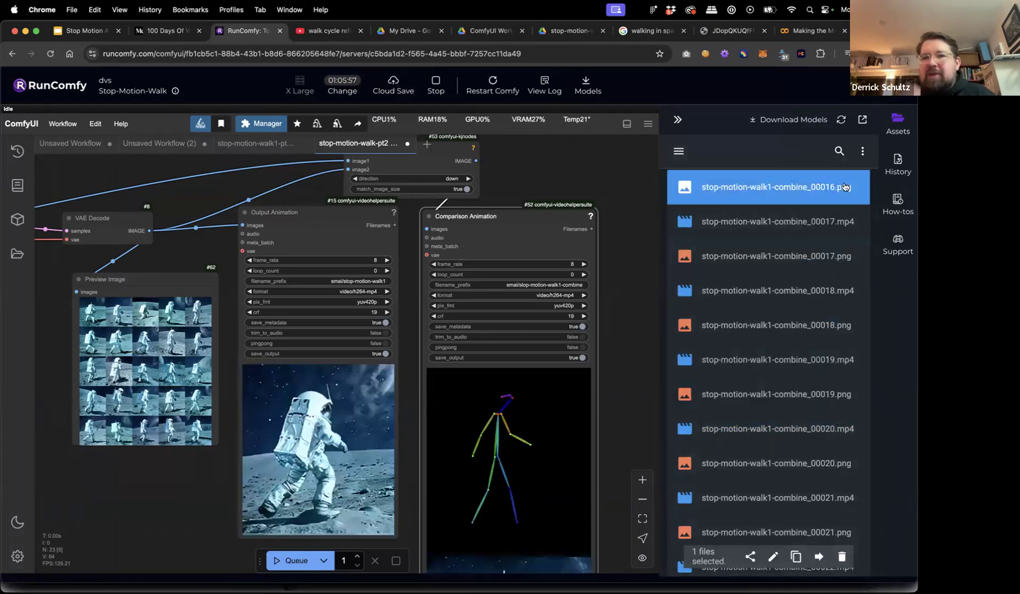
click(862, 152)
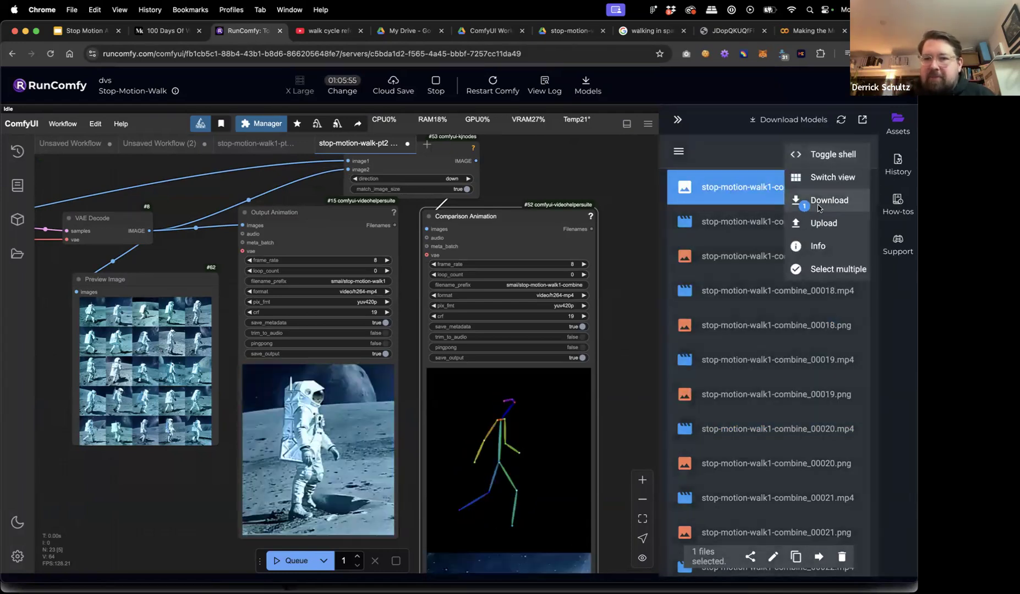
click(818, 207)
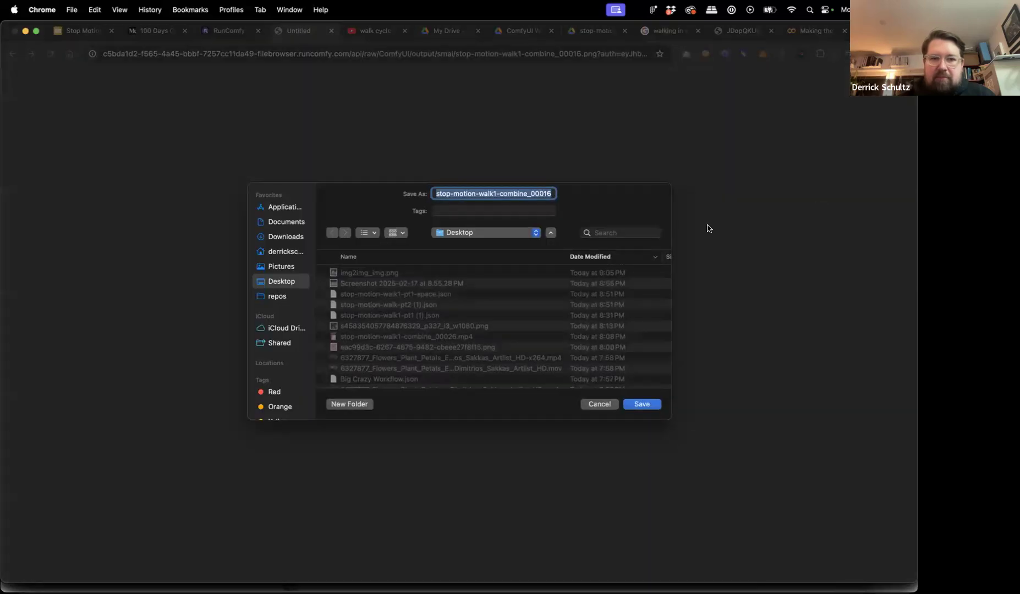
key(Return)
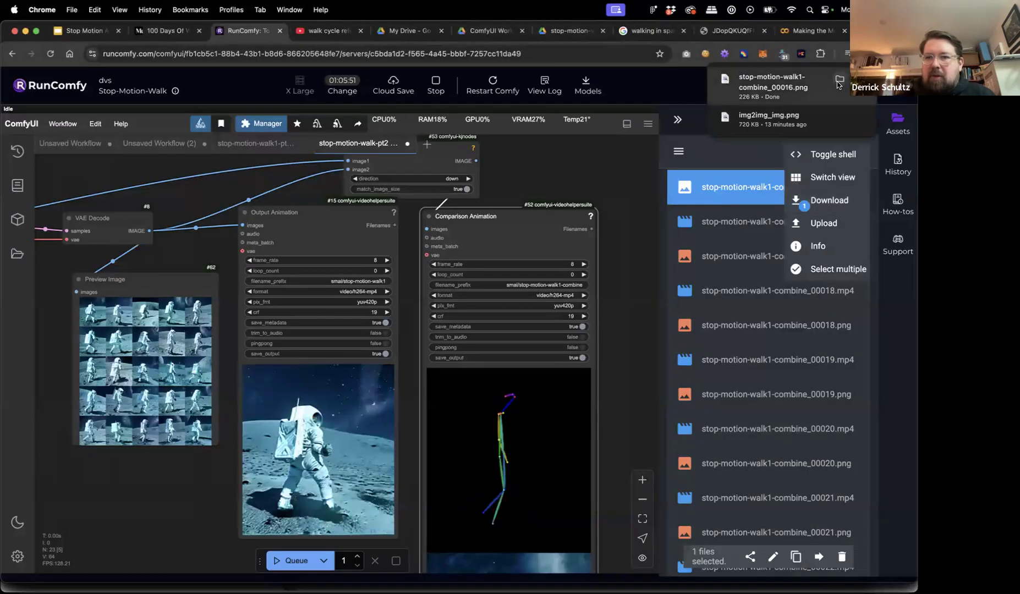
Reveal the downloaded PNG in Finder and quickly preview it.
click(833, 84)
key(space)
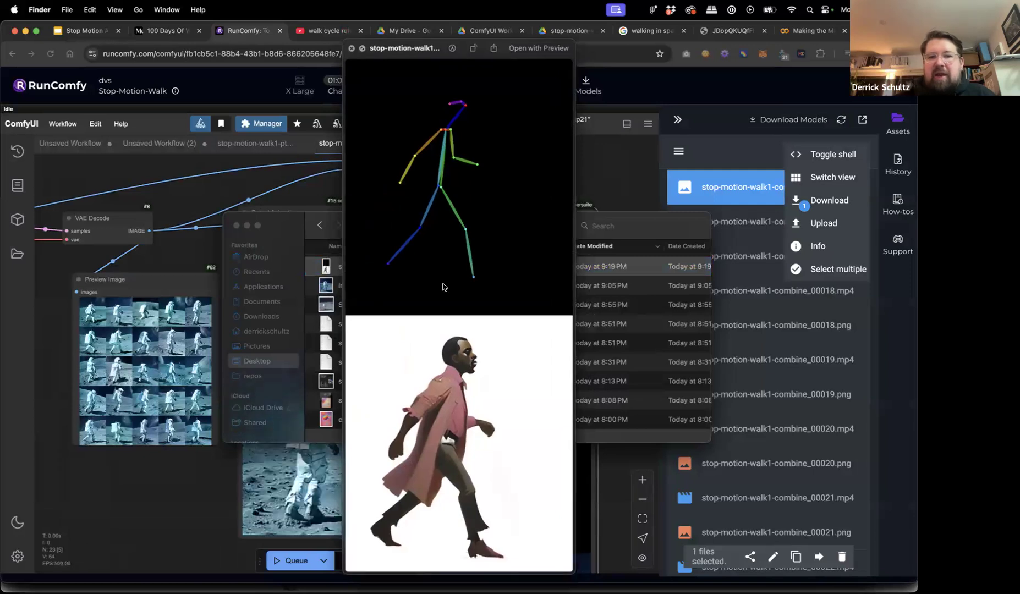
key(space)
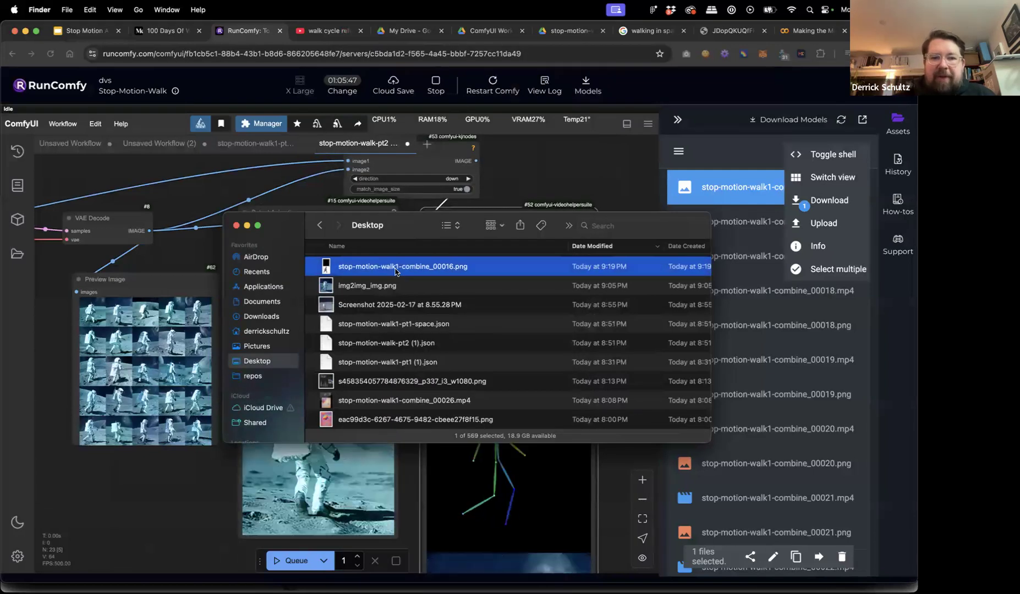
Open the PNG in MediaInfo, view its embedded prompt JSON as text, then close MediaInfo.
right_click(397, 268)
mouse_move(413, 288)
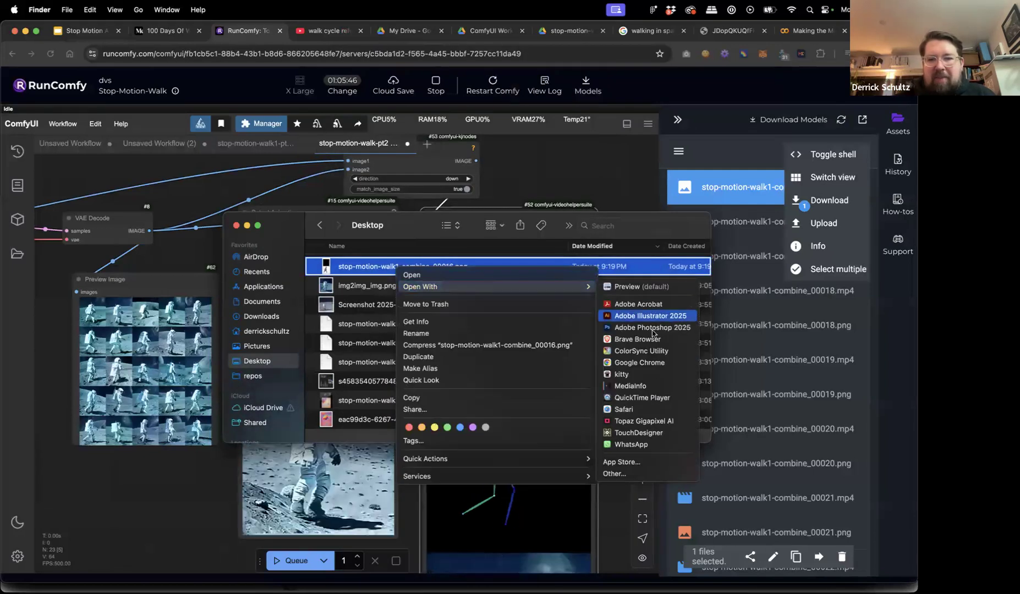
click(650, 387)
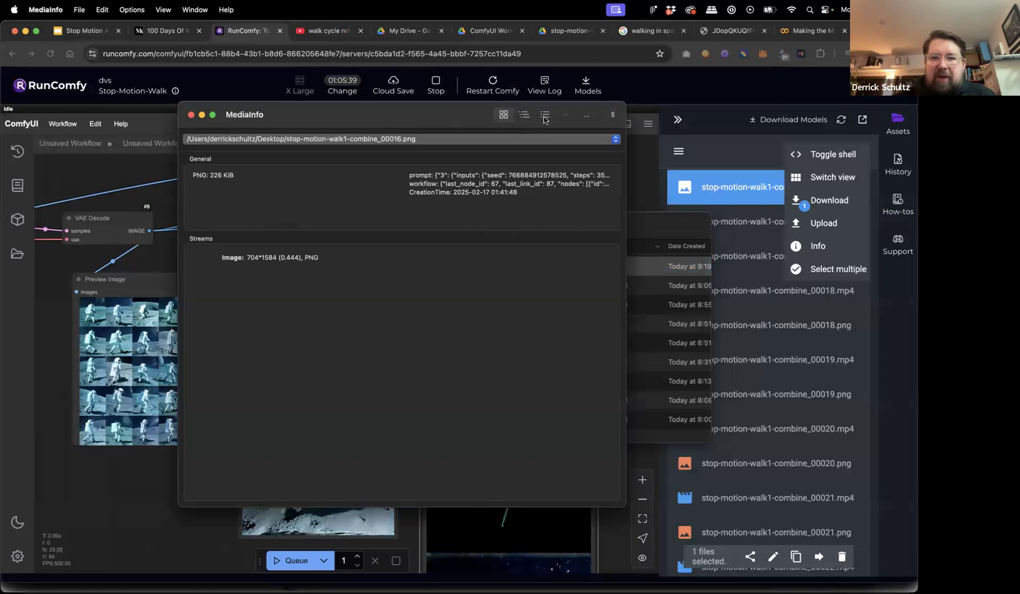
click(545, 115)
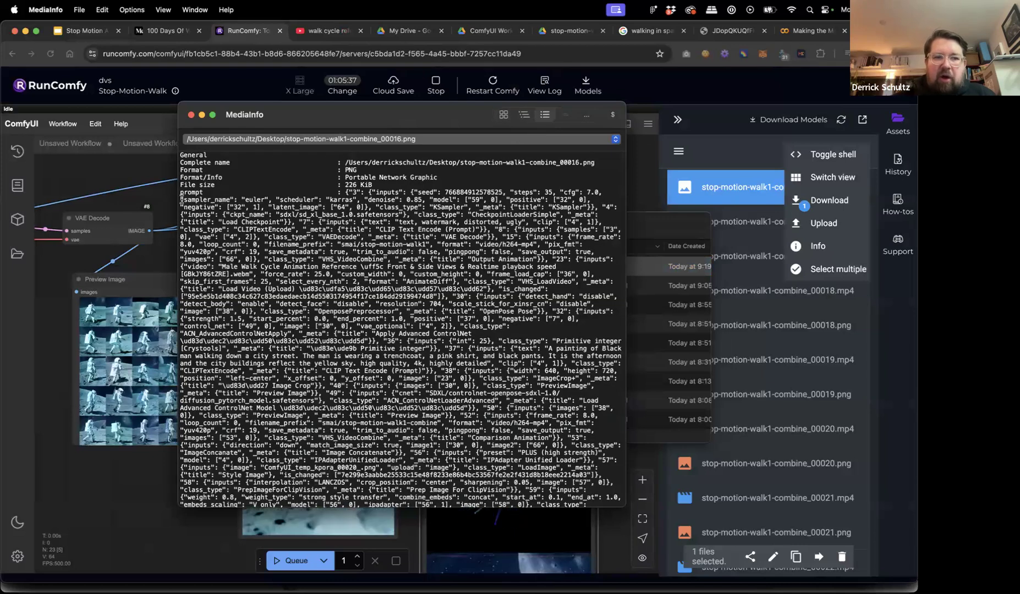
drag(179, 192, 592, 515)
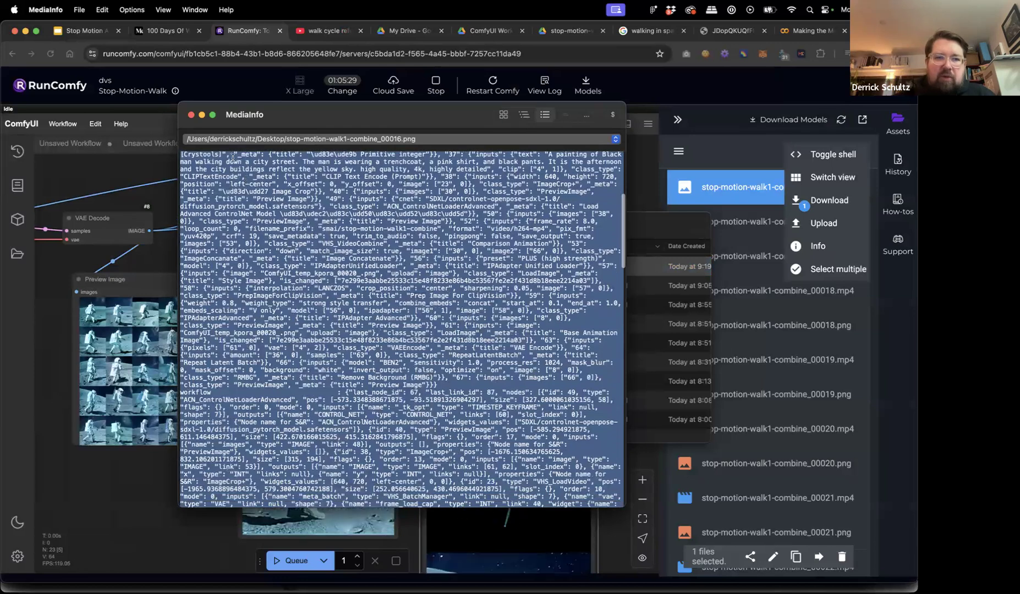
click(191, 116)
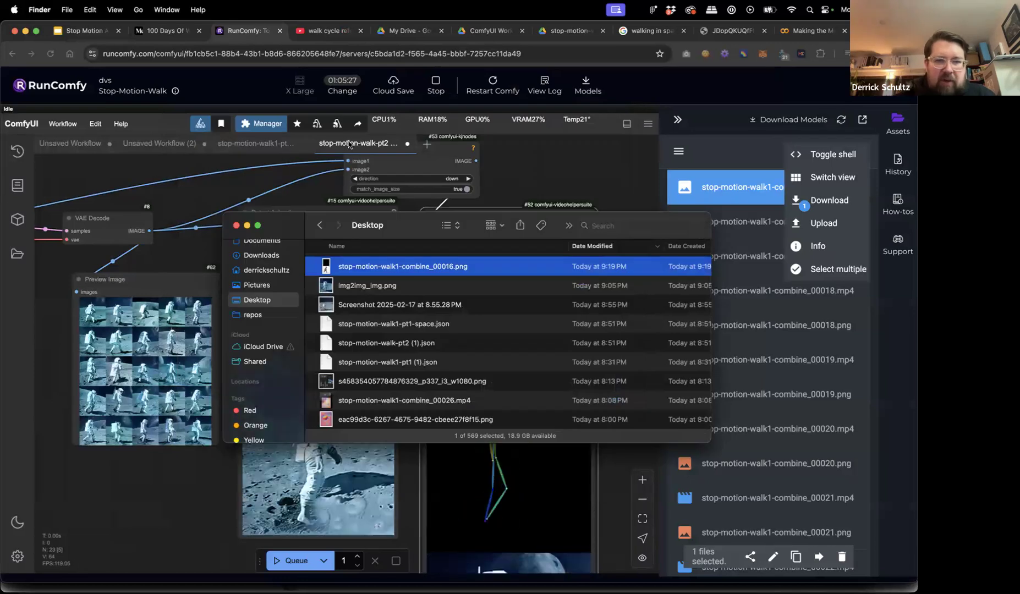
Save the workflow as stop-motion-walk-pt2, then drag in 00016.png to load its workflow.
click(115, 151)
click(62, 123)
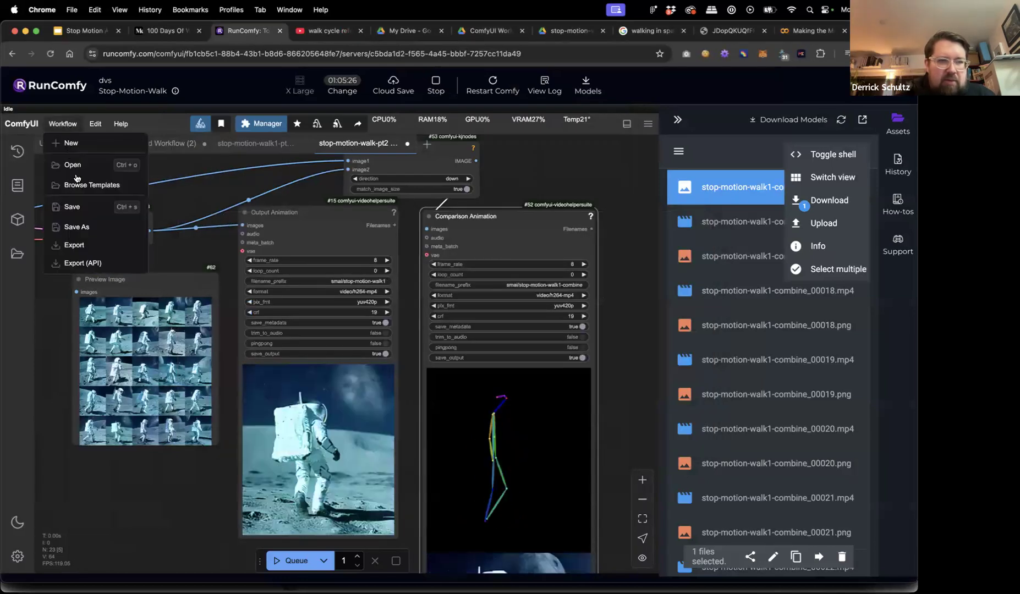
click(67, 207)
key(Right)
key(BackSpace)
key(BackSpace)
key(BackSpace)
key(BackSpace)
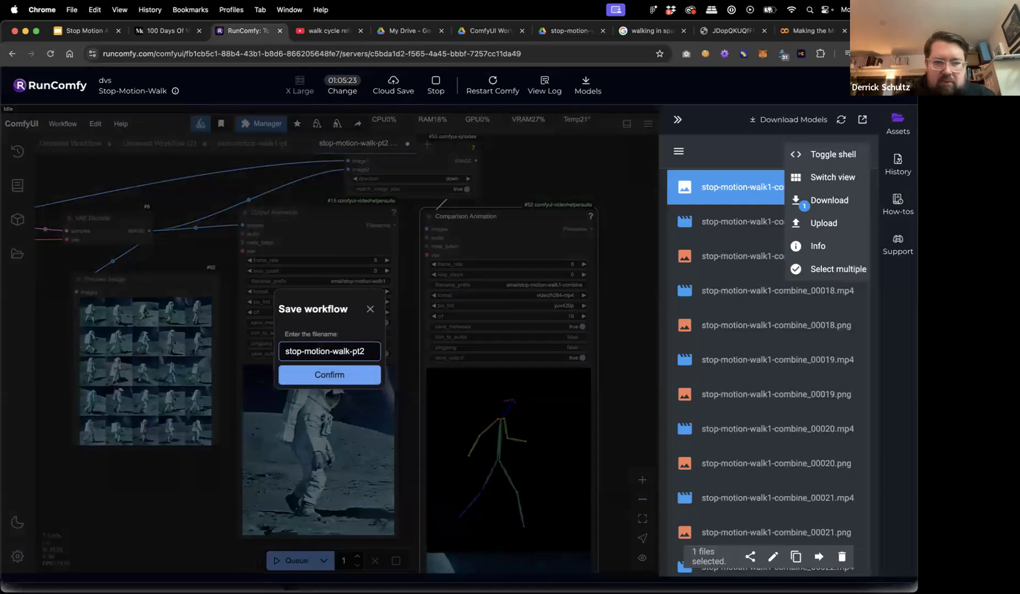
text(-walk)
key(Return)
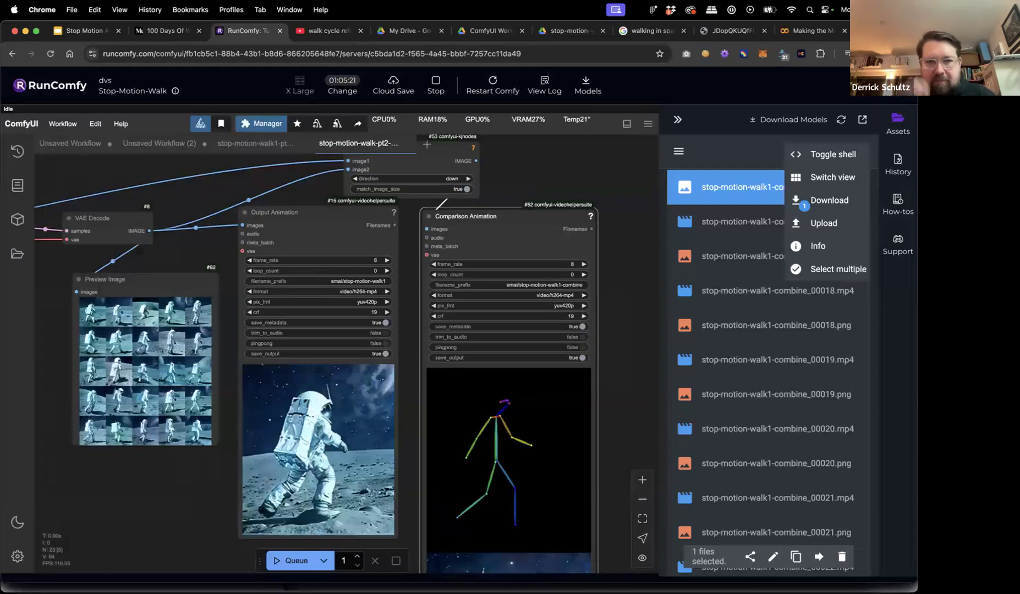
key(super+Tab)
drag(393, 268, 162, 537)
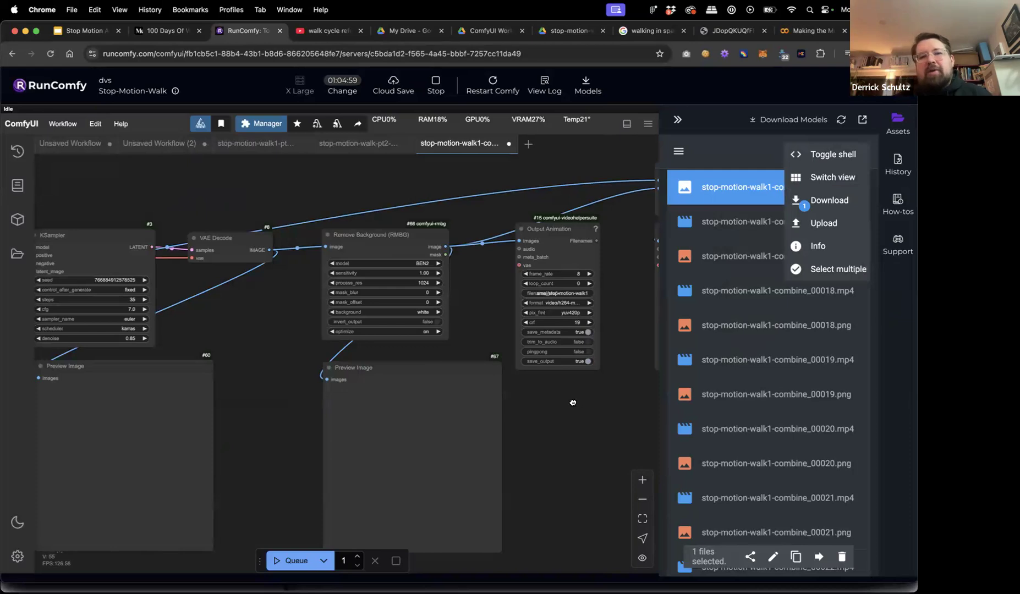
Hide the Assets panel and look over the Workflow and Edit menus.
scroll(552, 421, down, 5)
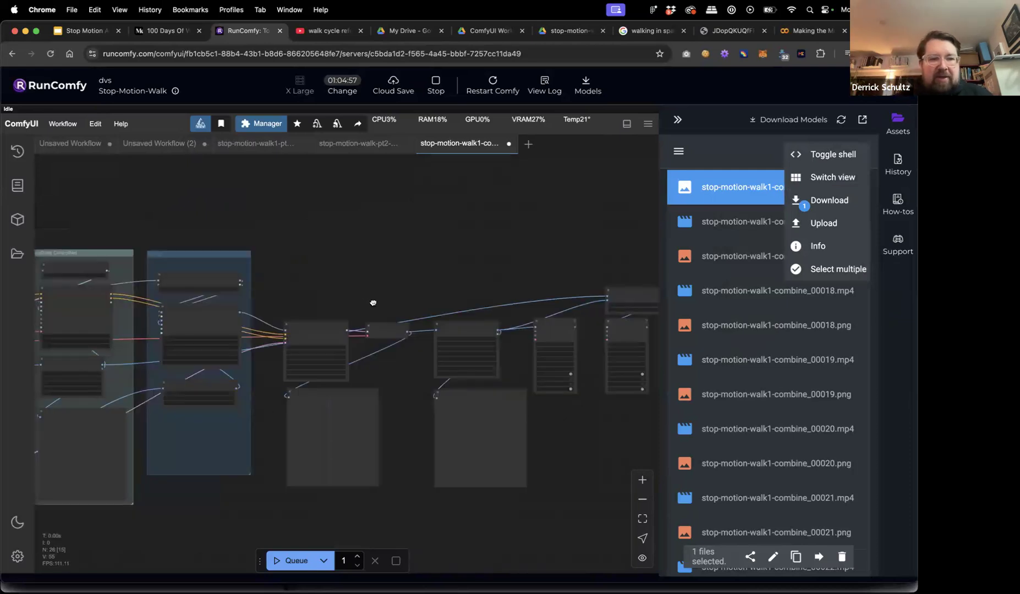
drag(373, 302, 410, 305)
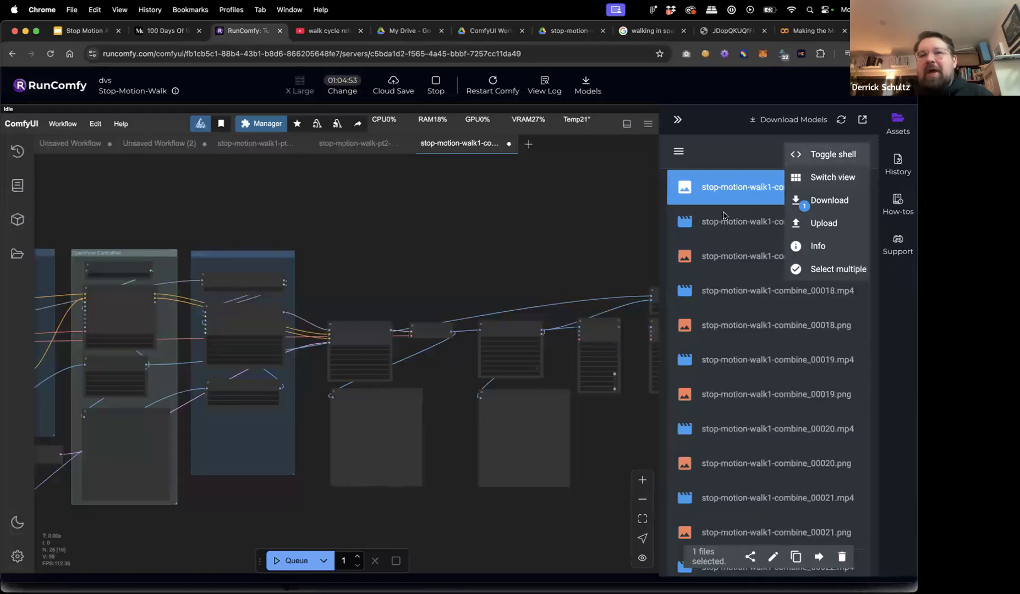
click(677, 122)
click(62, 124)
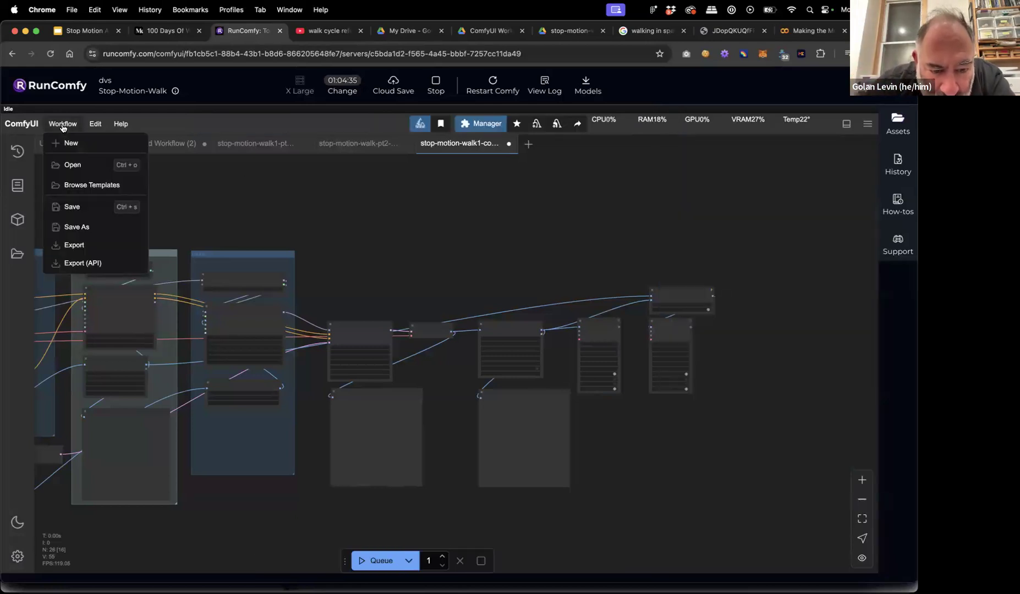
click(95, 126)
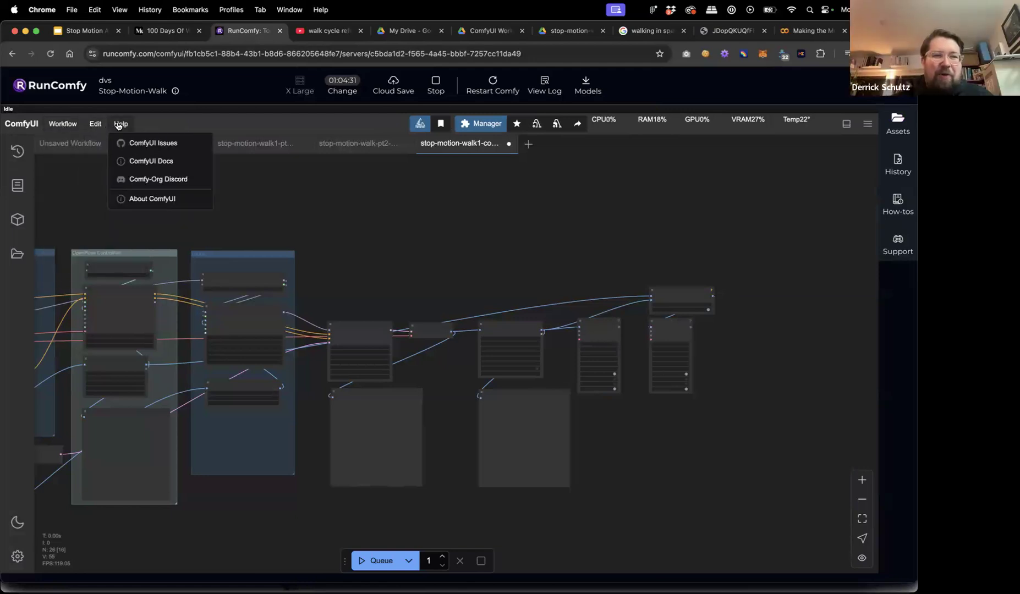
mouse_move(71, 125)
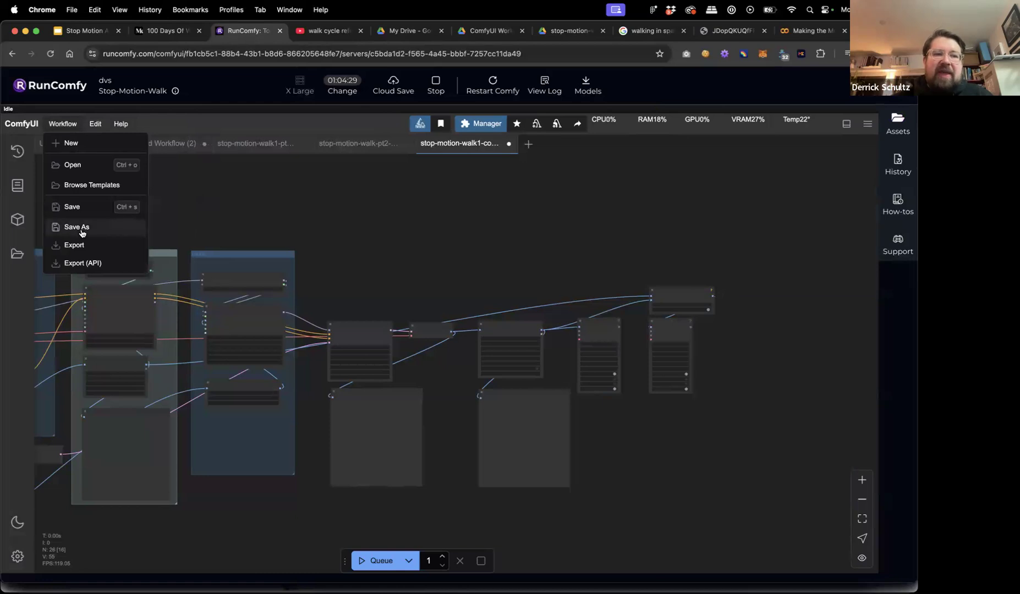
Browse the canvas context menu and its node template options, then dismiss it.
right_click(364, 250)
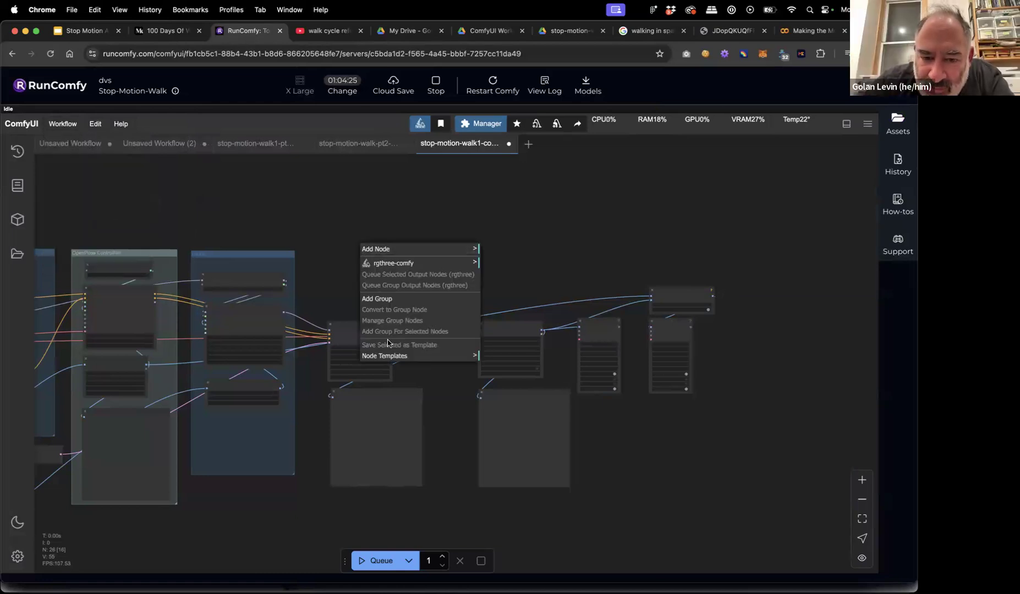
click(474, 357)
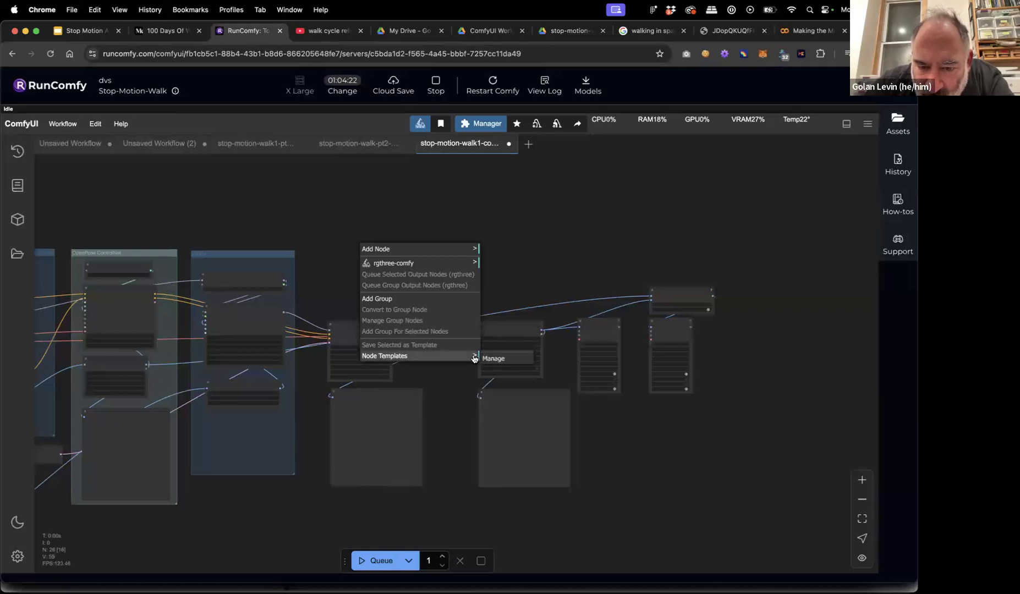
click(516, 278)
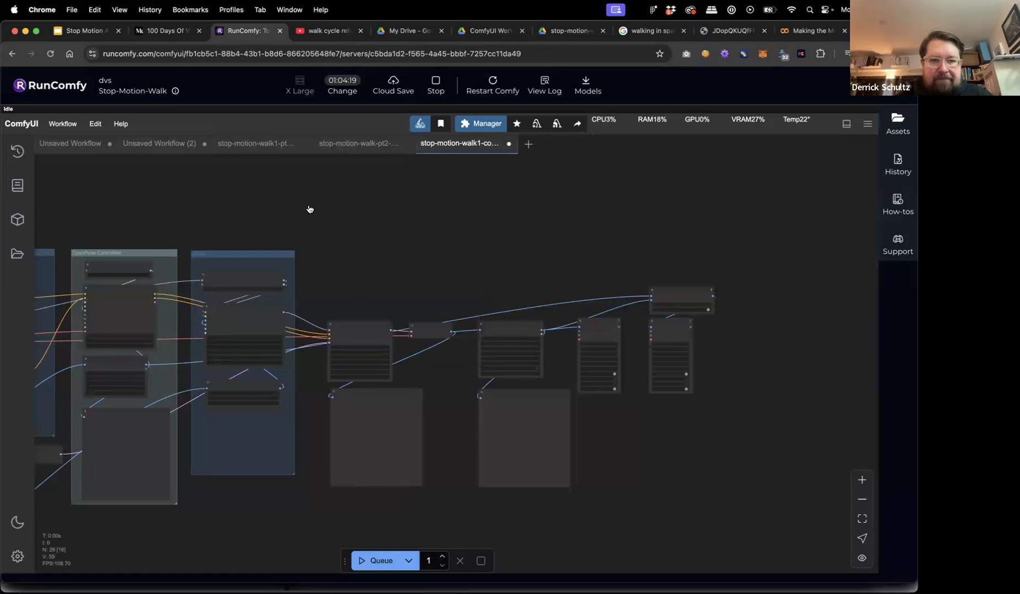
right_click(309, 209)
click(279, 191)
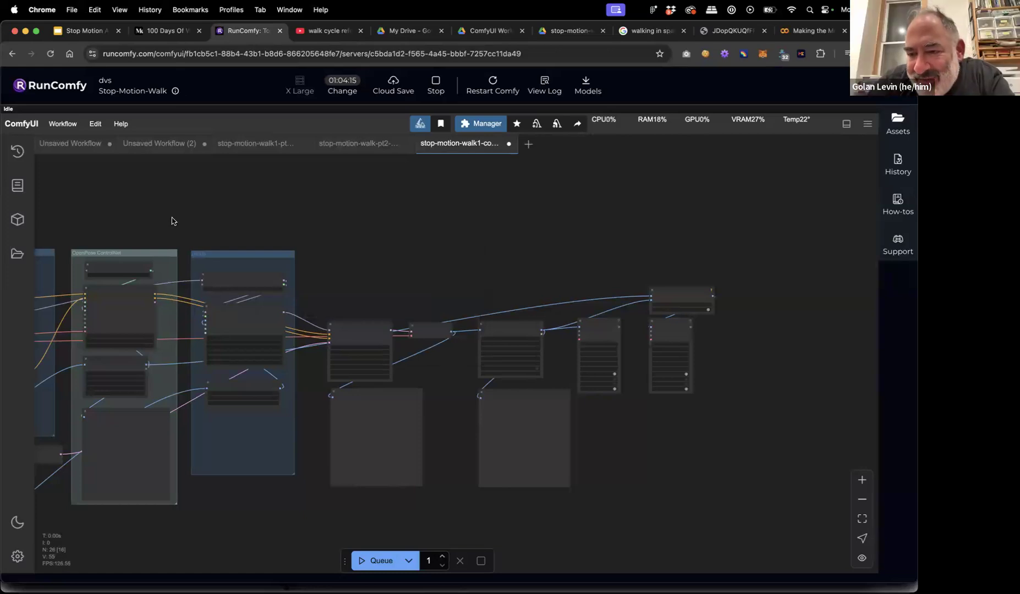
Pan and zoom out to center the whole workflow graph.
drag(210, 220, 426, 214)
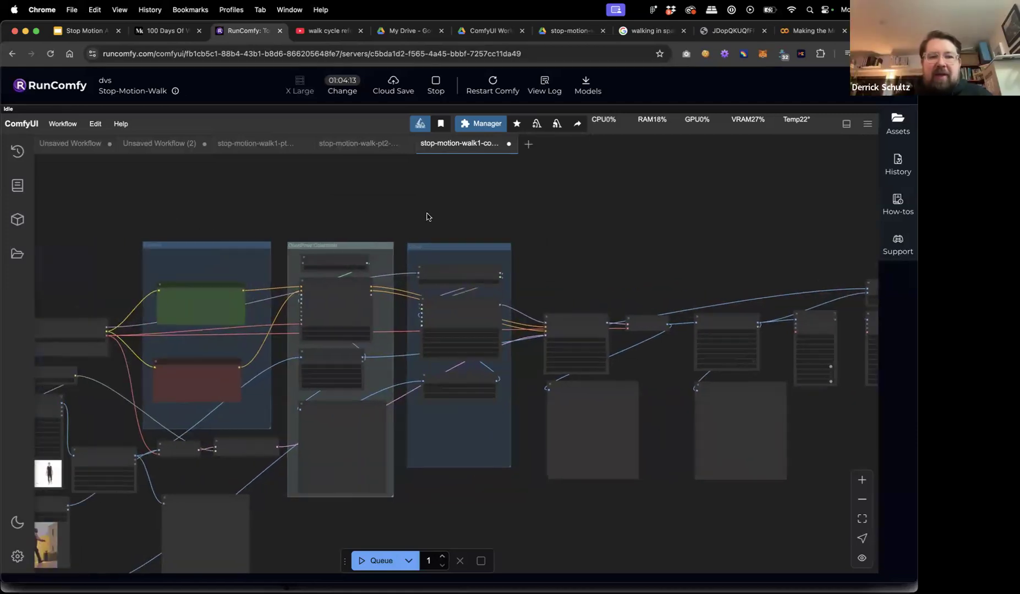
scroll(425, 213, down, 1)
scroll(424, 217, down, 3)
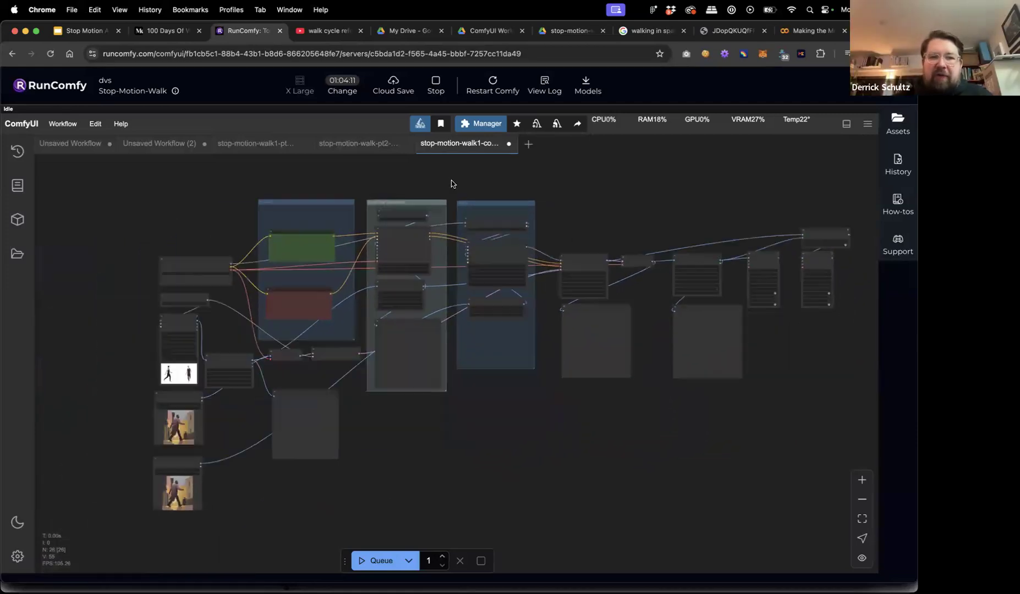
mouse_move(429, 182)
mouse_down()
mouse_move(415, 195)
mouse_move(428, 202)
mouse_up()
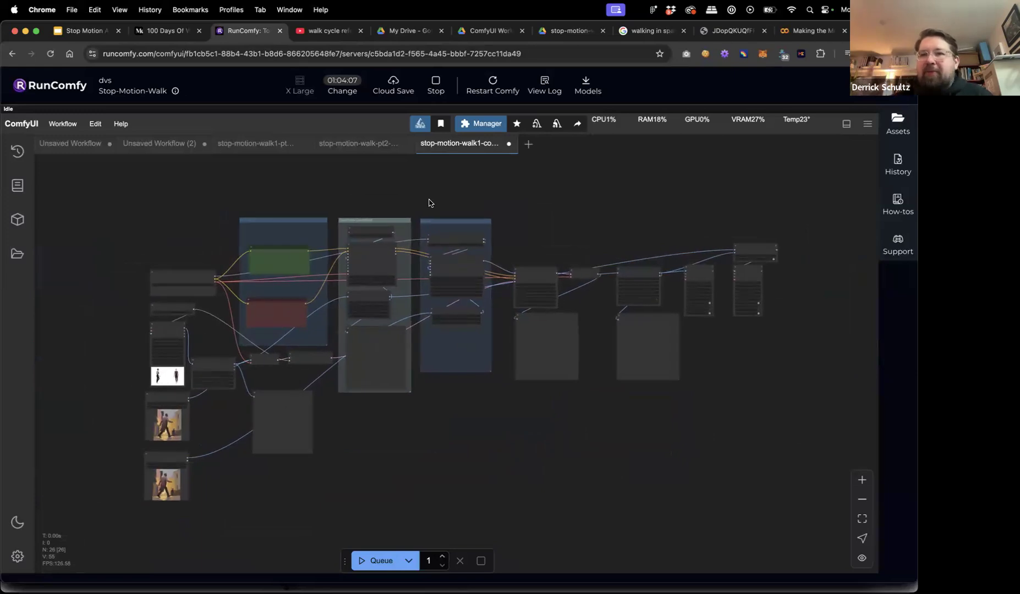
Copy a share link to stopmotion-walk-pt3.json in the ComfyUI Workflows Drive folder.
click(564, 34)
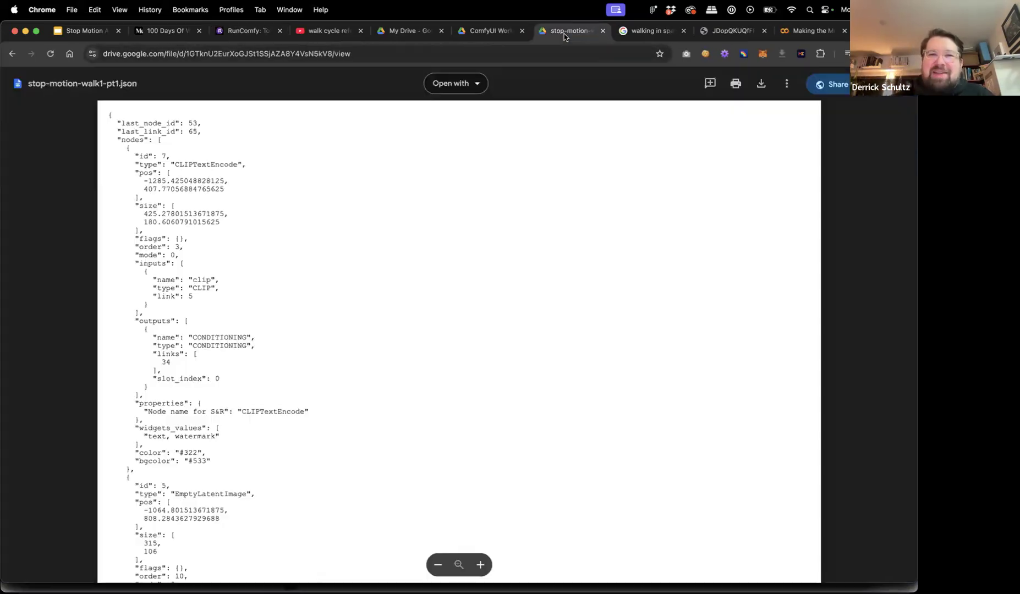
click(512, 35)
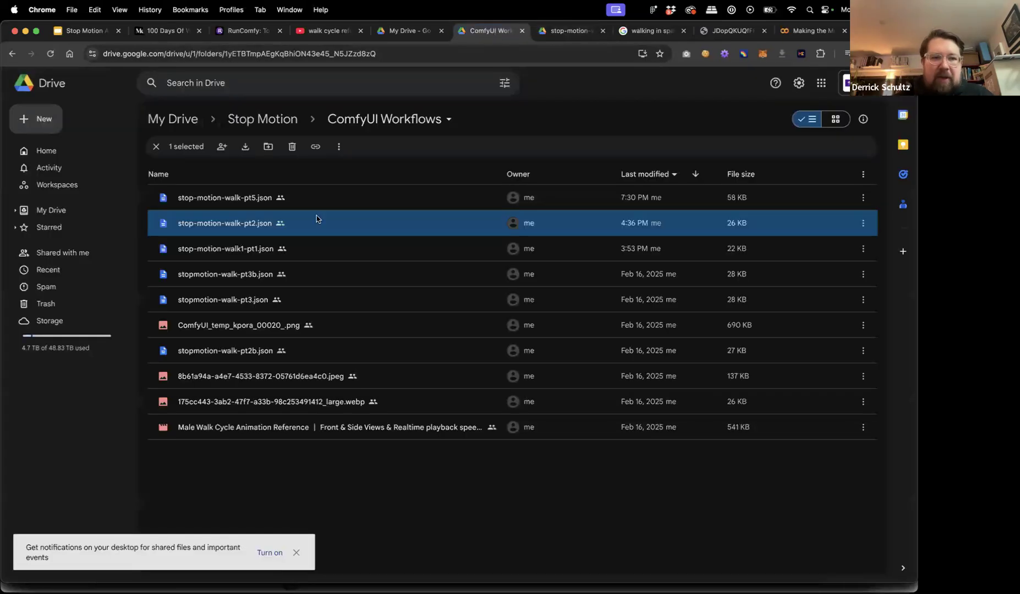
click(302, 308)
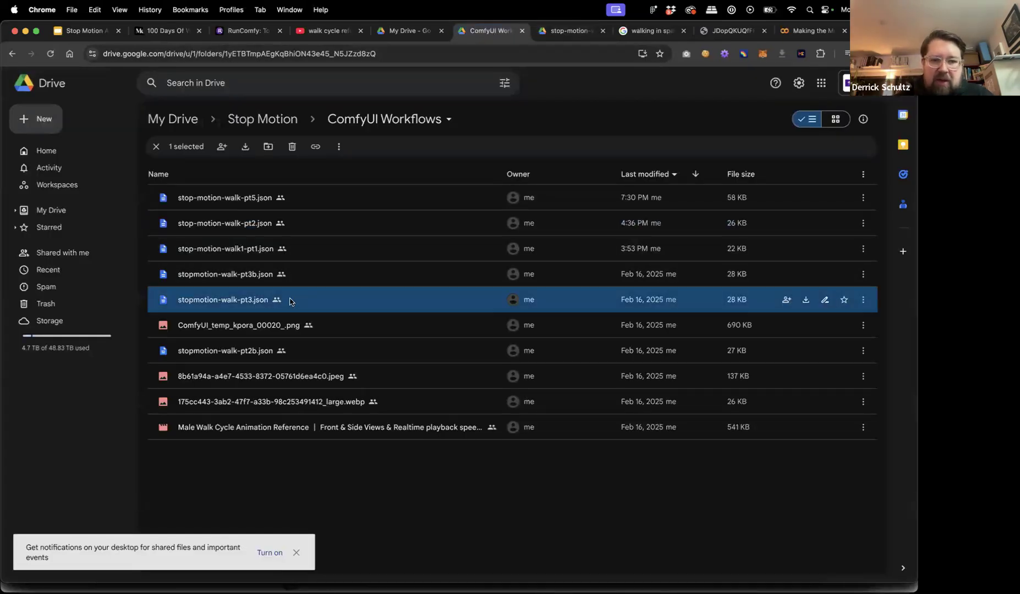
right_click(291, 299)
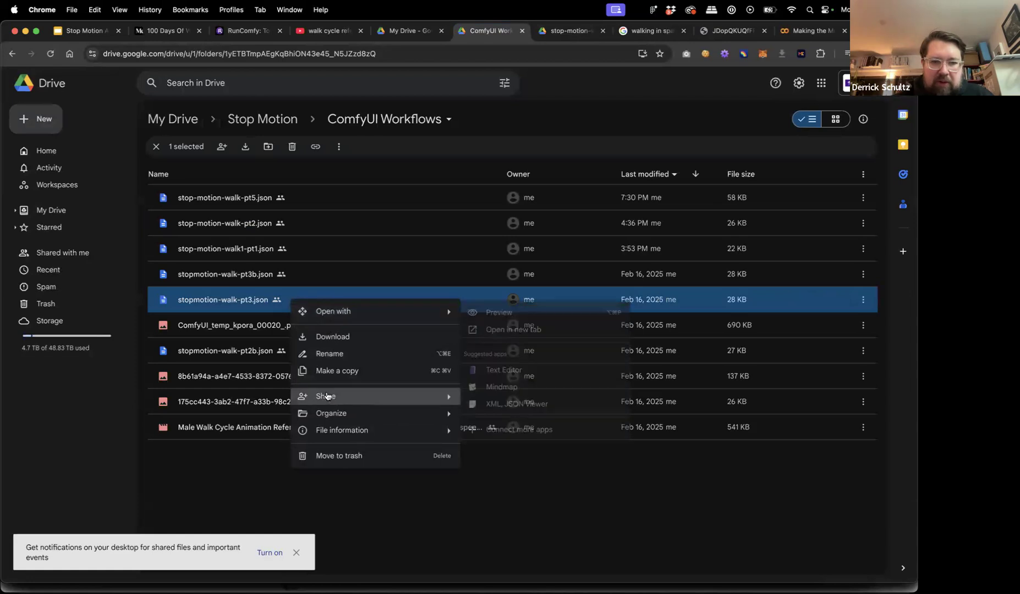
mouse_move(366, 396)
click(491, 417)
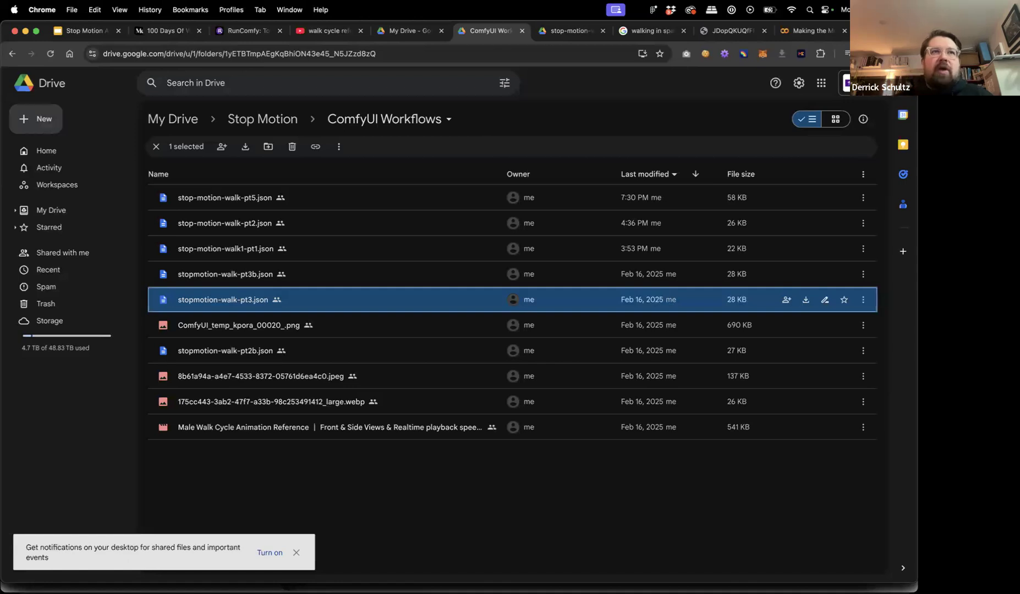
Download stopmotion-walk-pt3.json to the Desktop and return to the RunComfy tab.
right_click(329, 302)
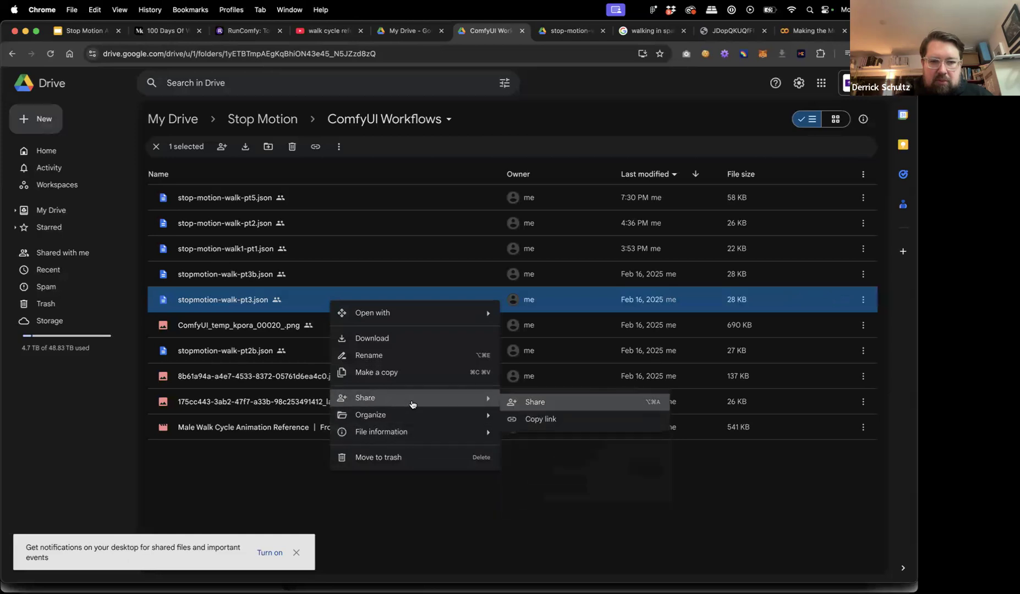
click(418, 340)
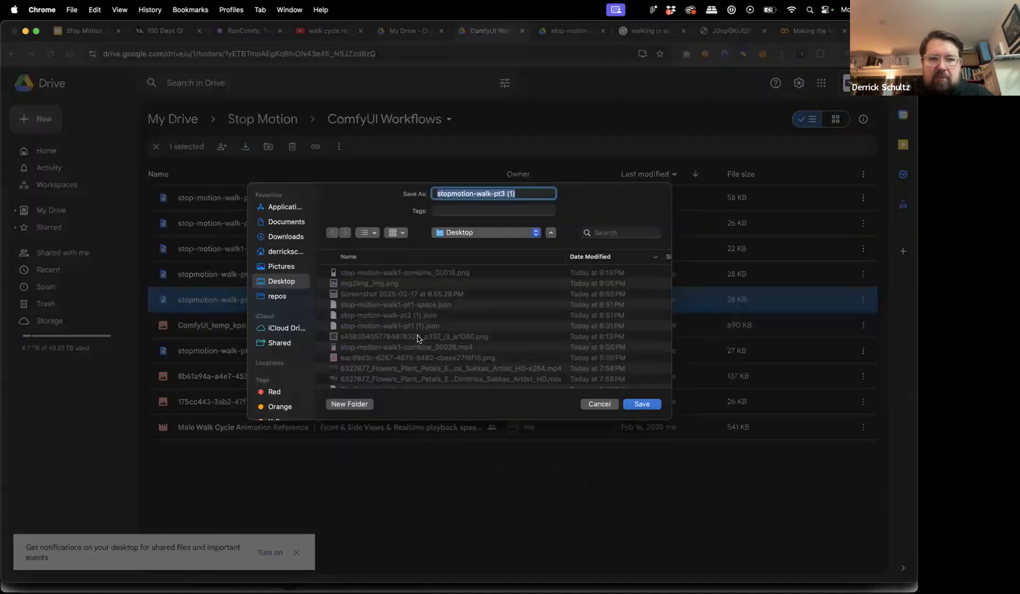
key(Return)
click(249, 31)
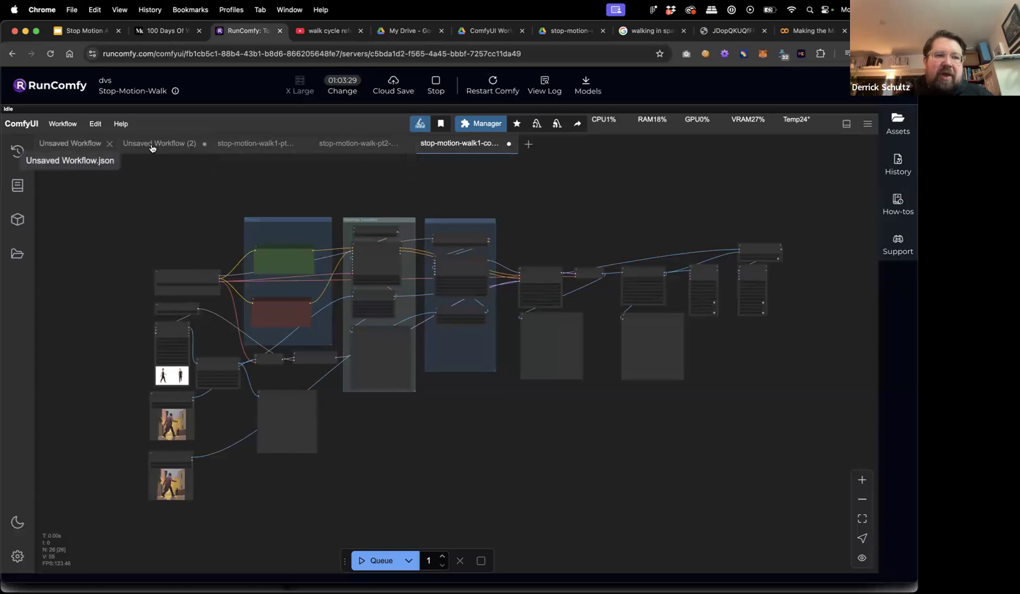
Close both Unsaved Workflow tabs and stop-motion-walk1-combine without saving, showing stop-motion-walk-pt2.
click(109, 145)
click(119, 145)
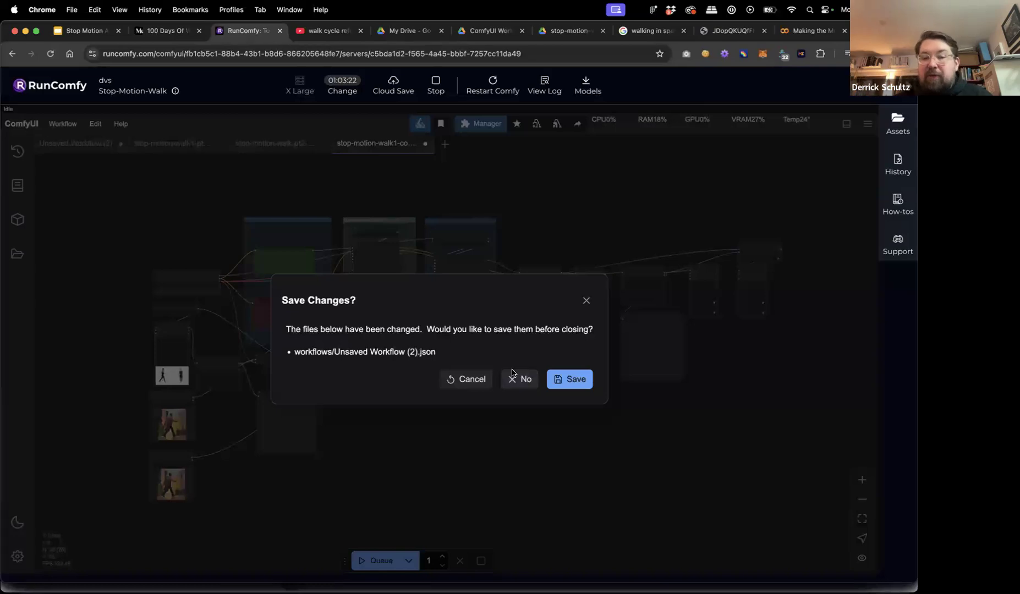
click(518, 386)
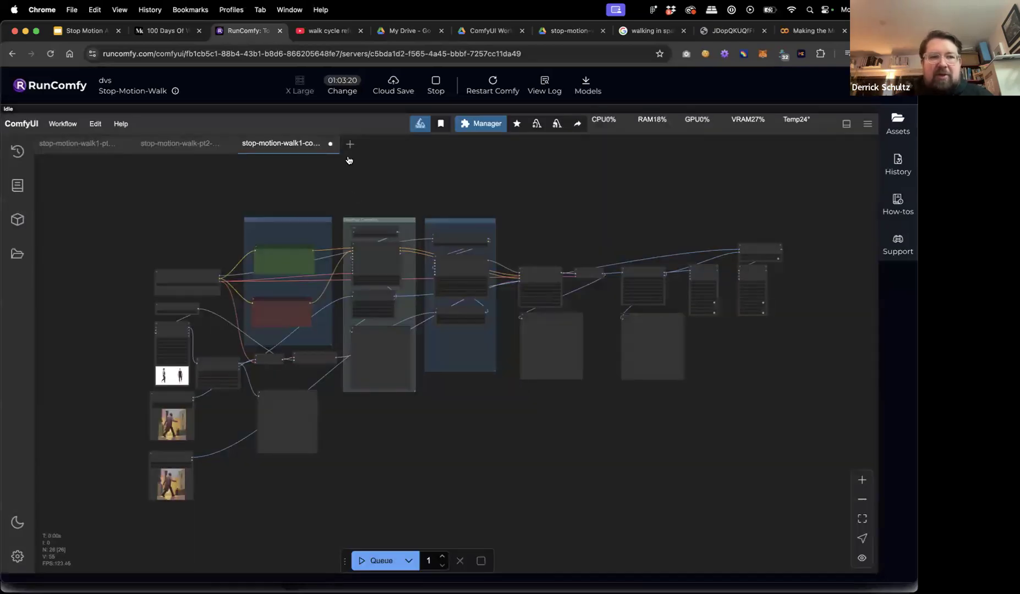
click(331, 145)
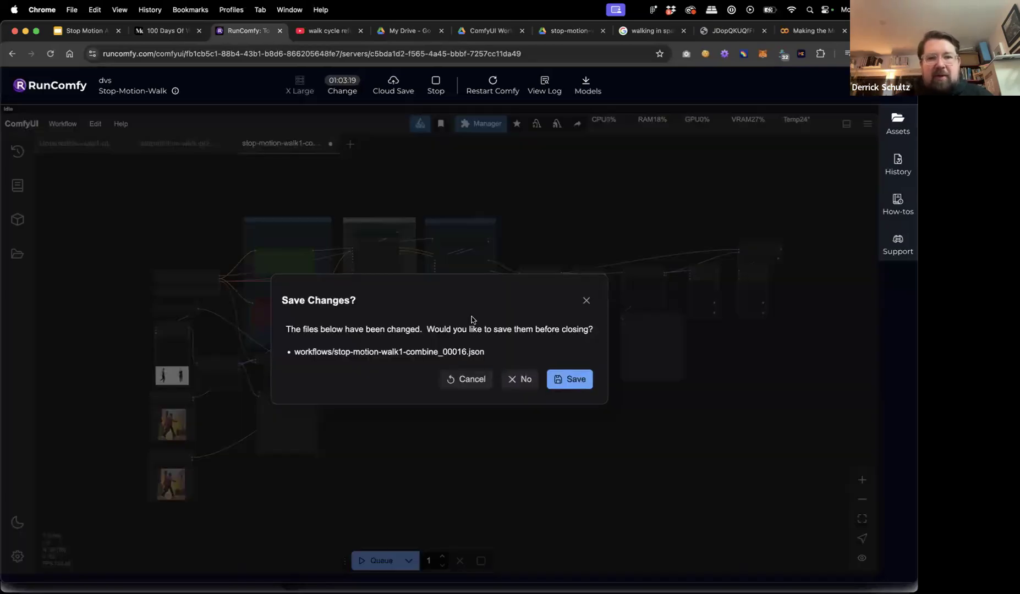
click(525, 382)
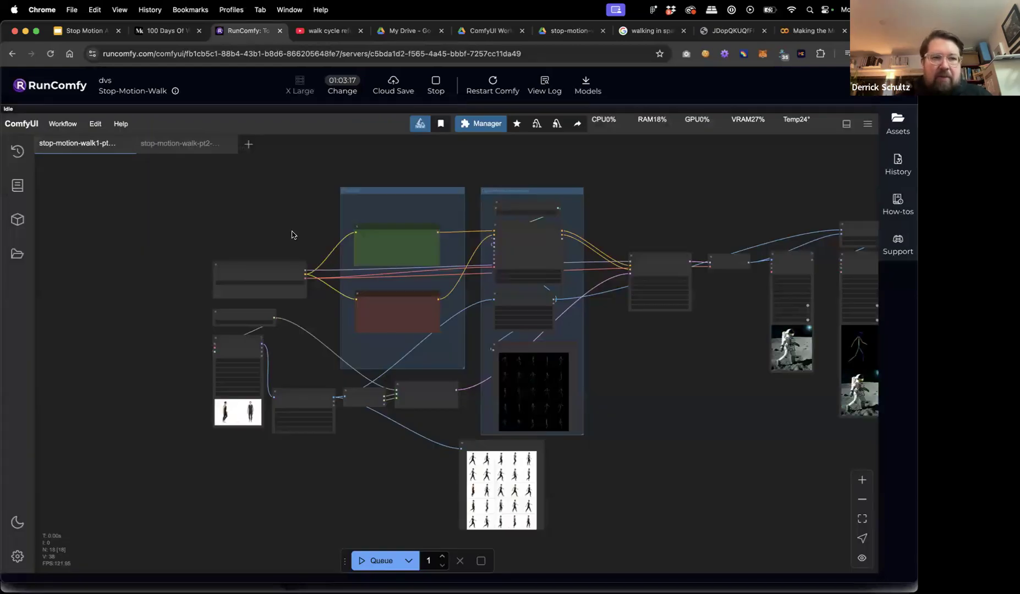
click(204, 145)
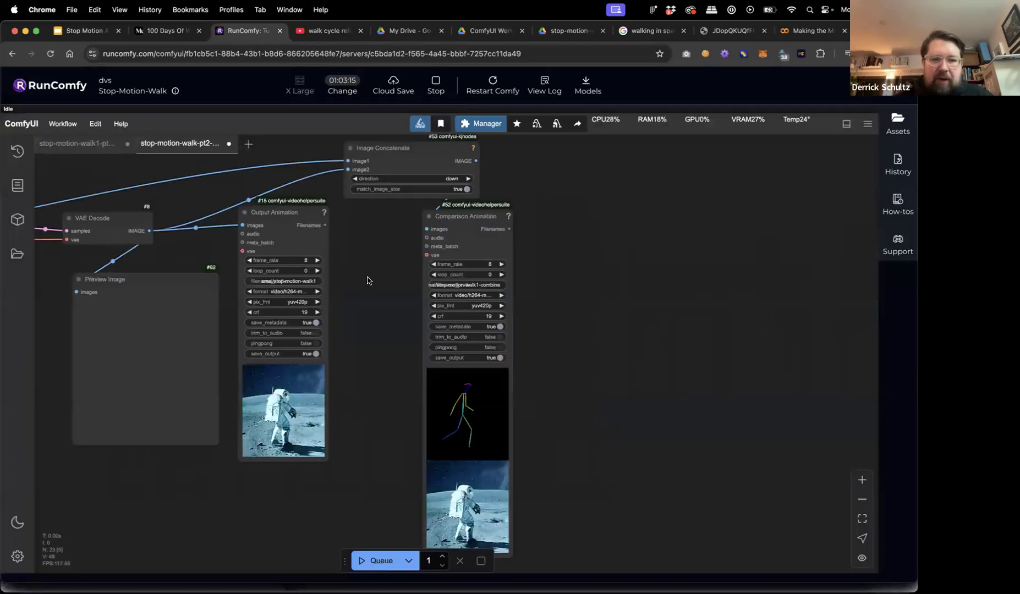
scroll(367, 280, down, 2)
drag(367, 280, 458, 283)
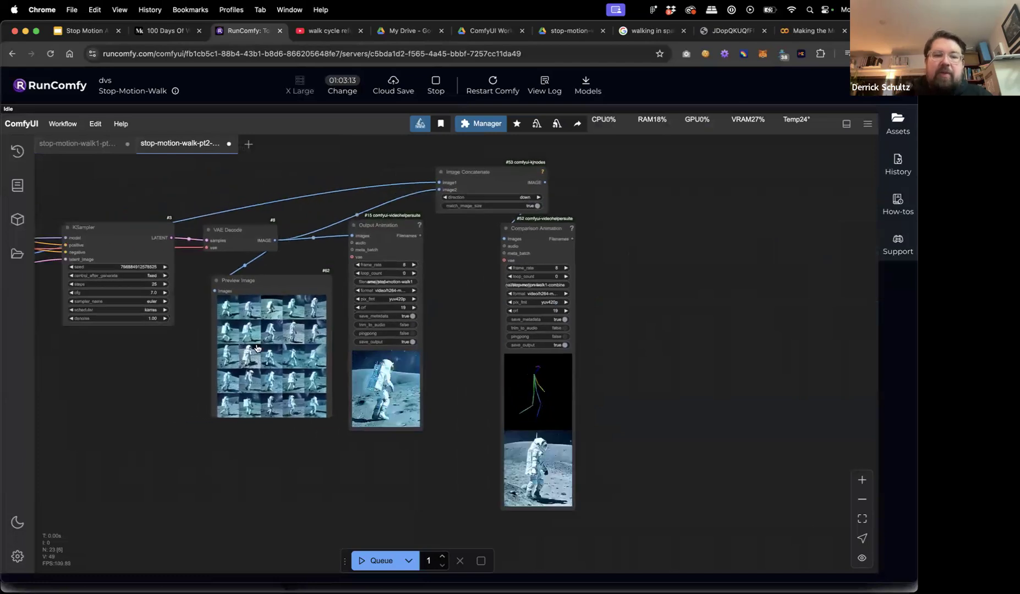
scroll(256, 347, up, 4)
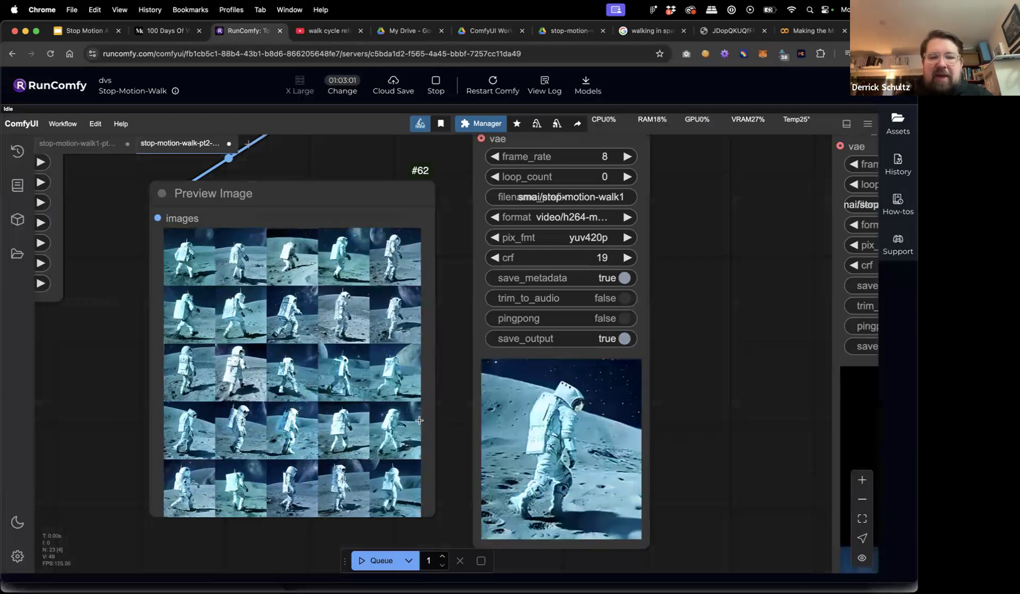
scroll(445, 423, down, 5)
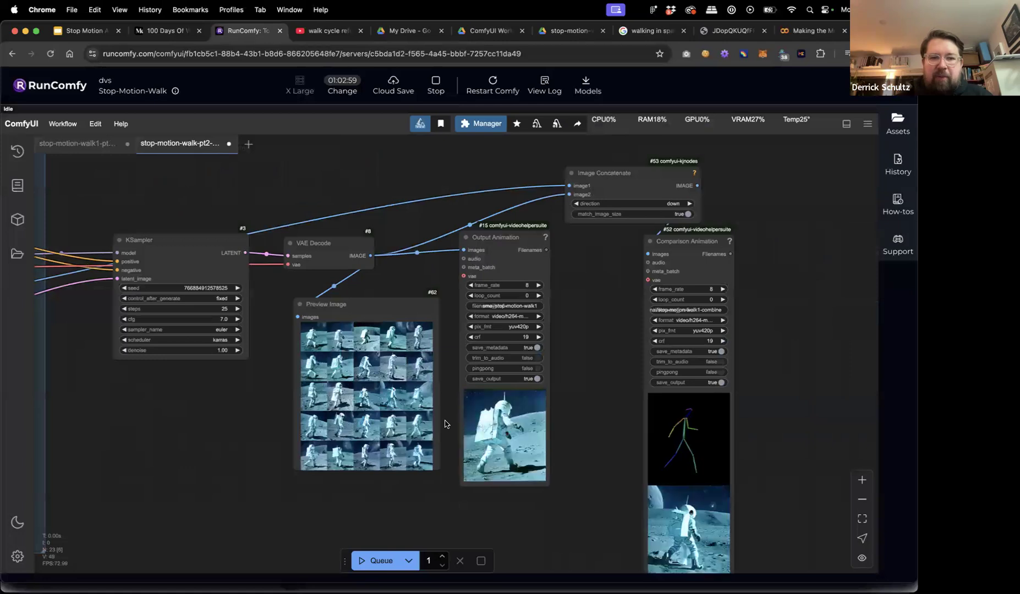
scroll(276, 425, down, 5)
scroll(401, 414, up, 3)
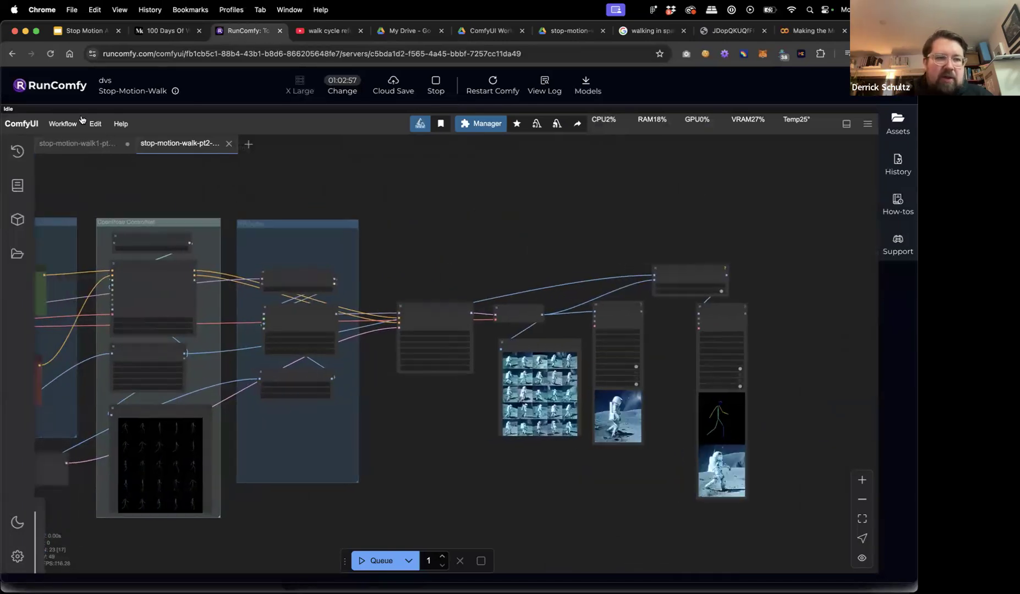
Open stopmotion-walk-pt3 (1).json from the Desktop via Workflow > Open.
click(63, 123)
click(70, 164)
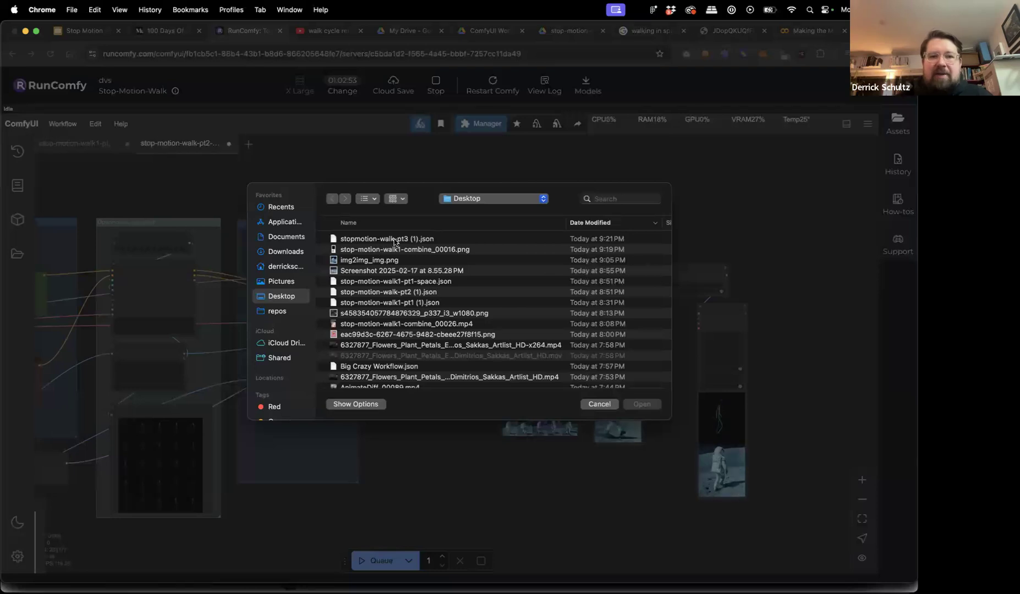
click(395, 241)
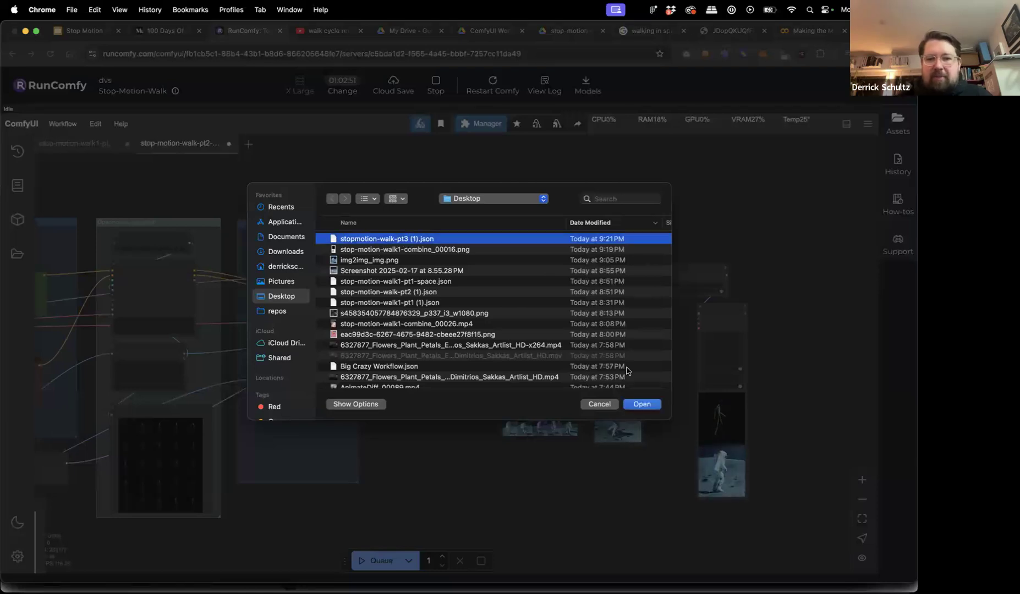
click(644, 405)
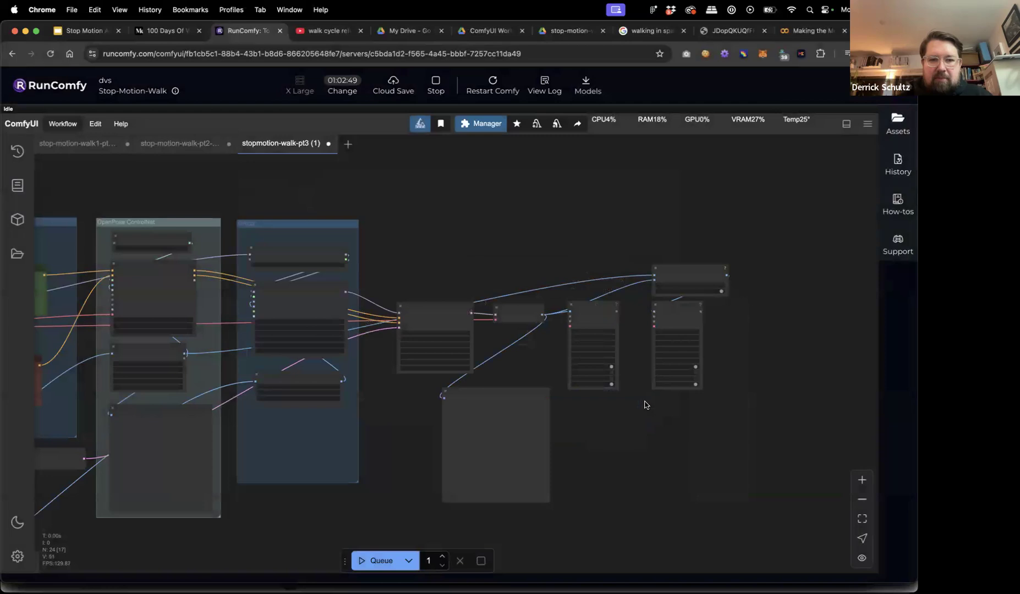
Pan the graph to the image loader nodes and select the Style Image node.
scroll(413, 433, left, 10)
scroll(413, 434, down, 4)
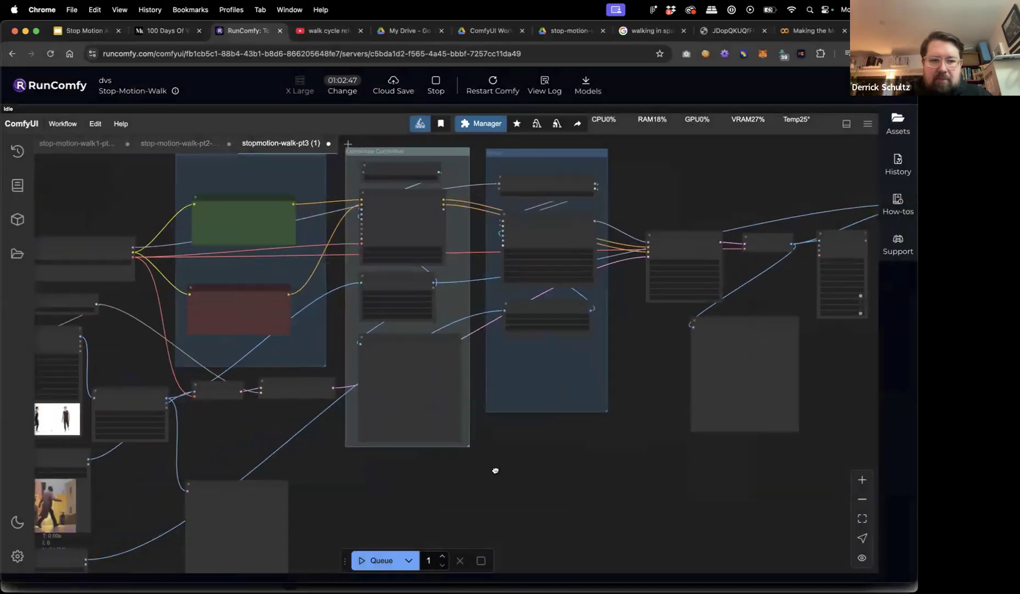
scroll(560, 418, down, 1)
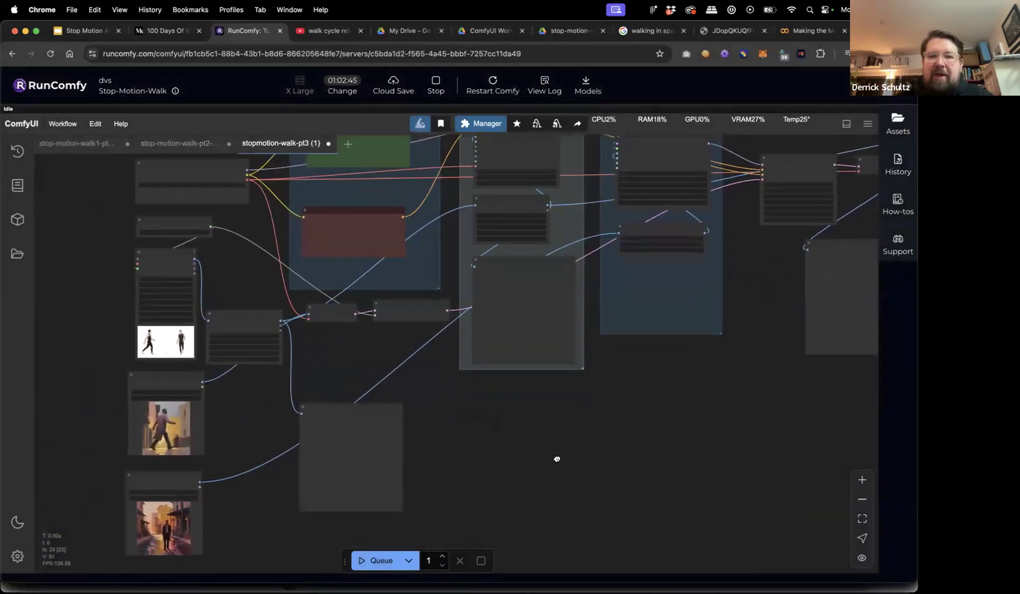
scroll(551, 484, up, 5)
drag(556, 495, 655, 352)
scroll(325, 347, up, 3)
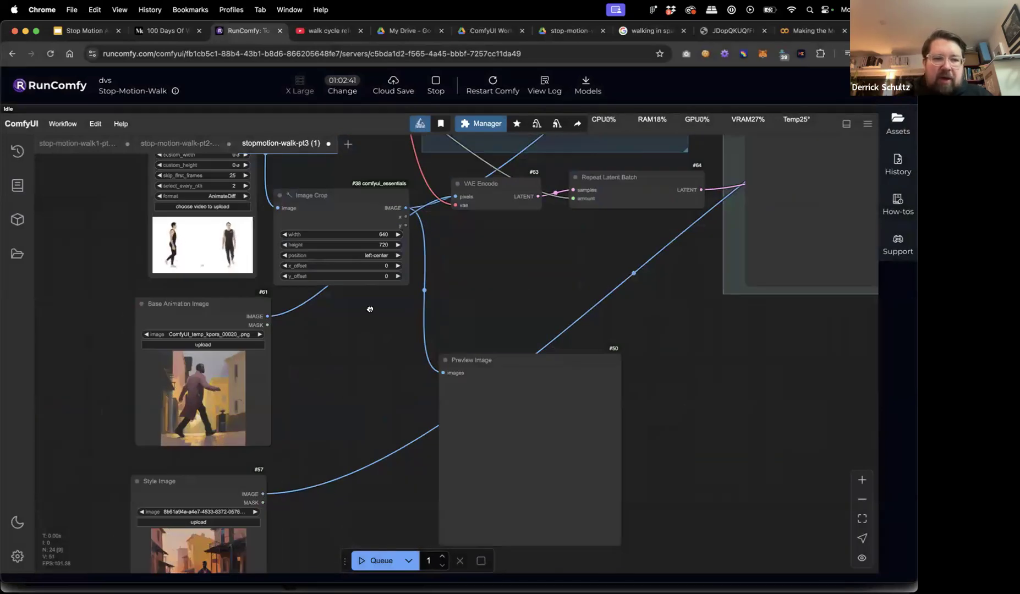
scroll(352, 319, down, 2)
drag(262, 407, 266, 397)
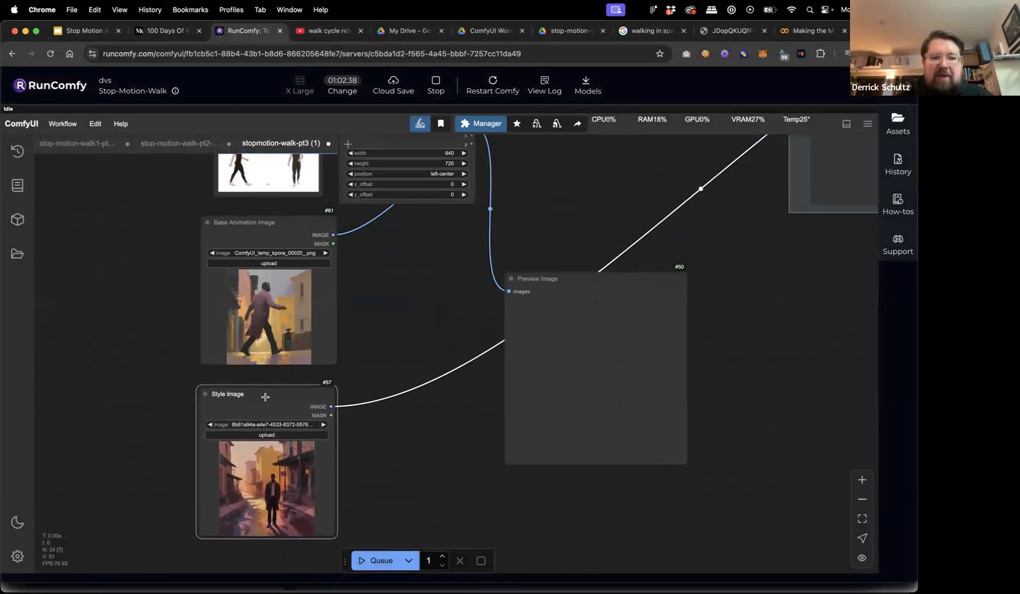
Load Screenshot 2025-02-17 at 8.55.28 PM into the Style Image node.
click(273, 435)
click(386, 270)
key(space)
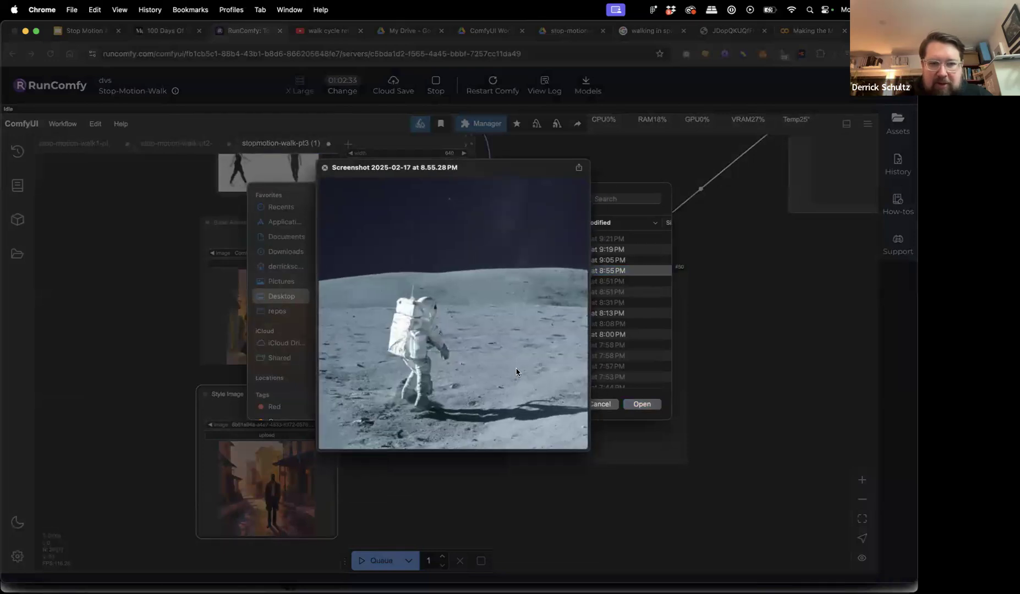
key(space)
click(642, 405)
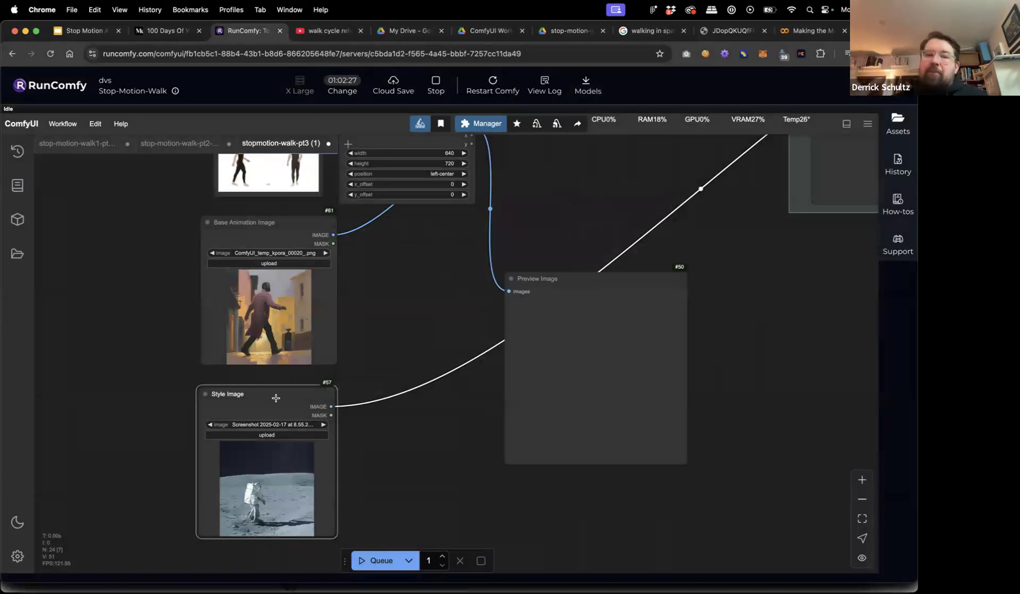
Load img2img_img.png as the Base Animation Image.
drag(268, 227, 268, 223)
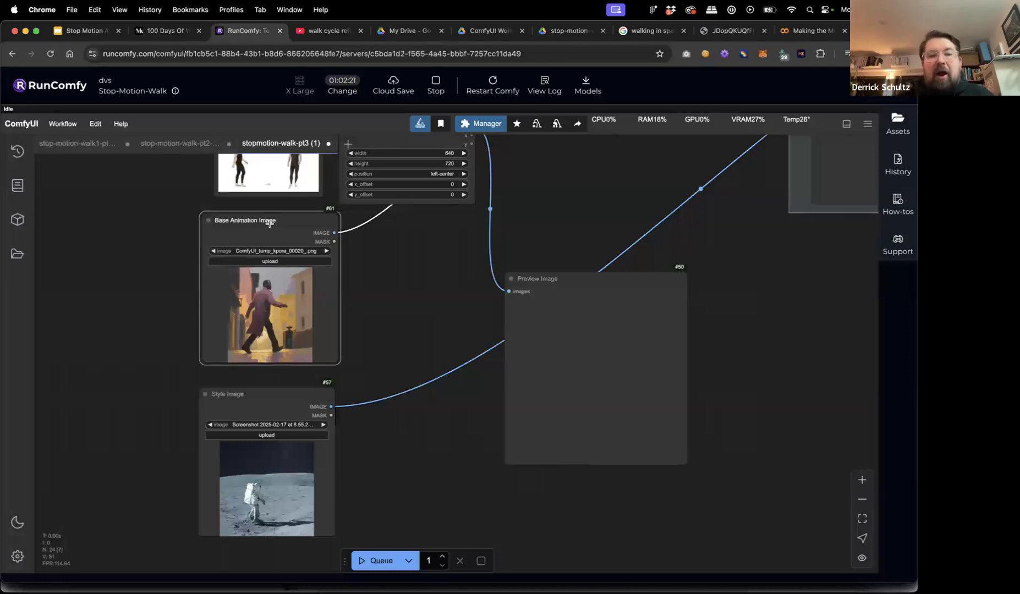
click(269, 261)
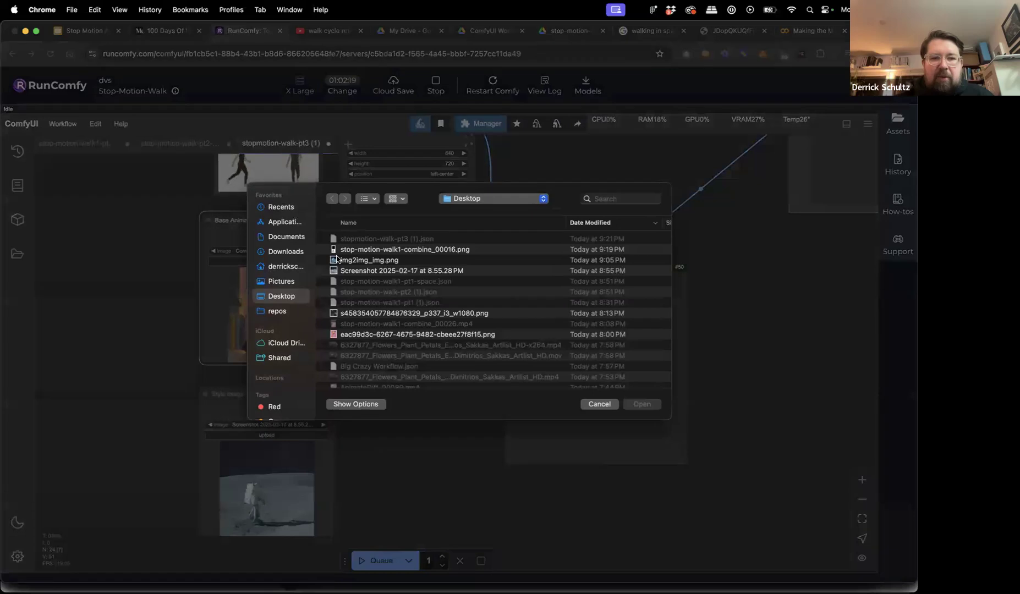
click(368, 260)
key(space)
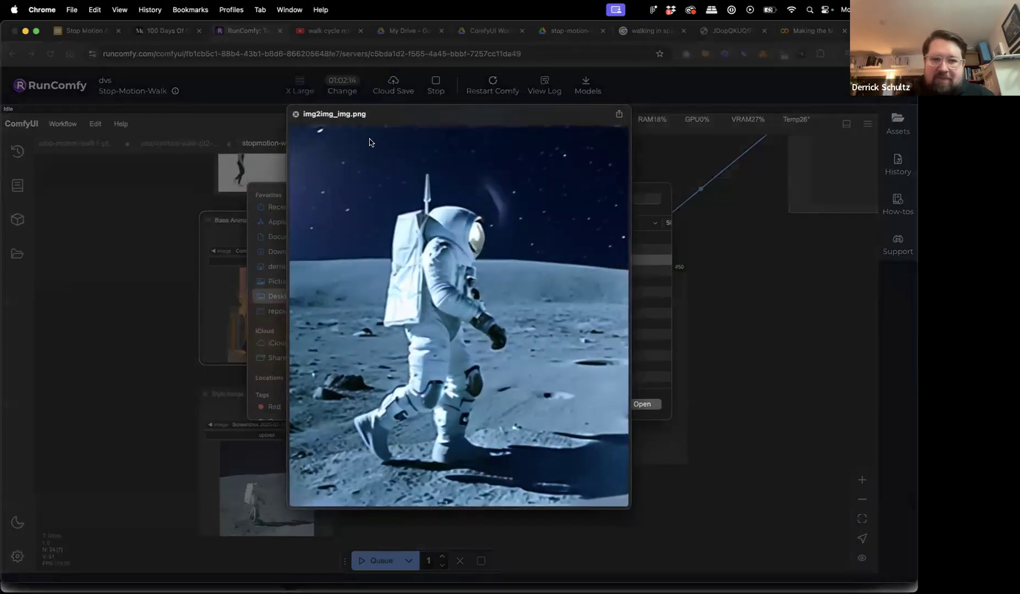
key(space)
click(637, 401)
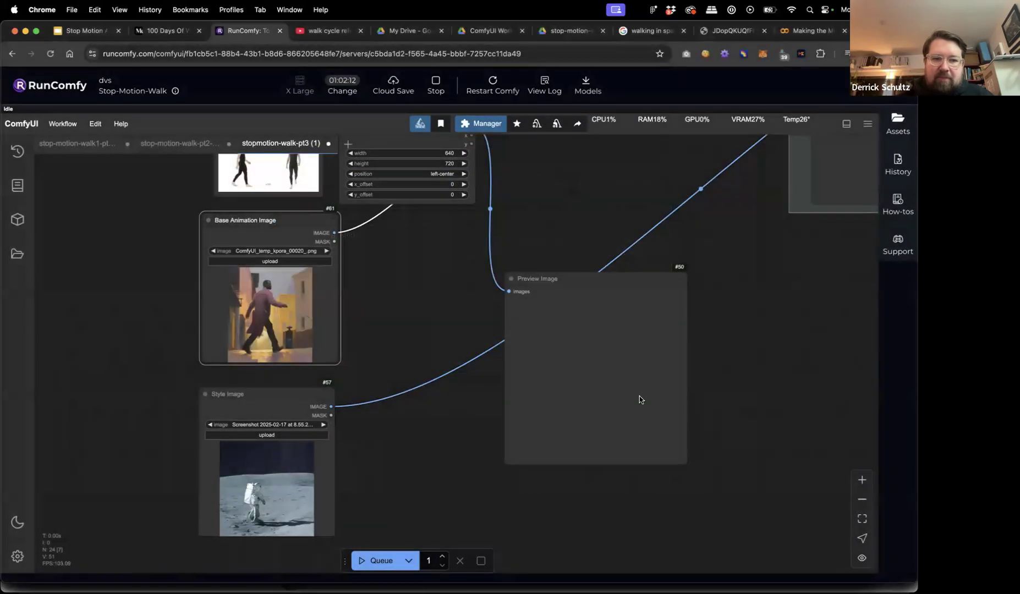
Pan and zoom the canvas past the encoding nodes to the KSampler settings.
scroll(382, 337, up, 3)
scroll(321, 372, right, 2)
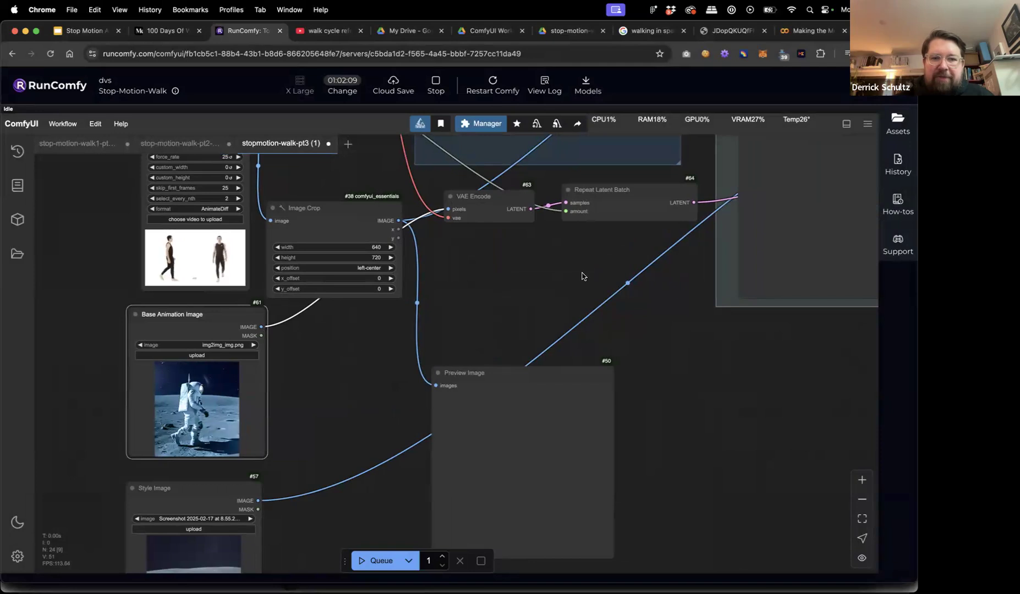
drag(694, 310, 551, 416)
scroll(551, 416, up, 2)
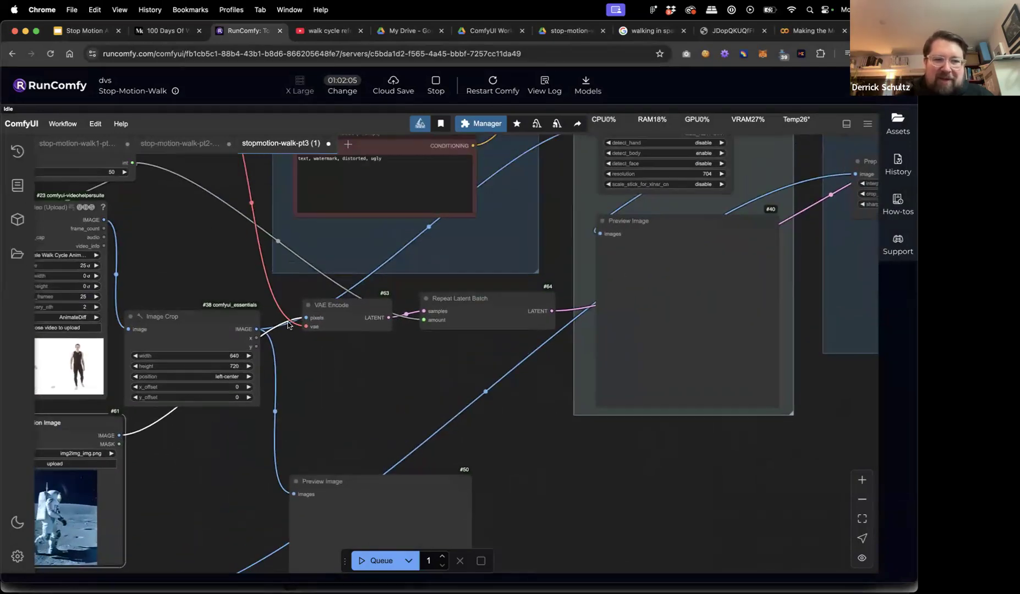
scroll(557, 205, right, 10)
scroll(557, 205, up, 5)
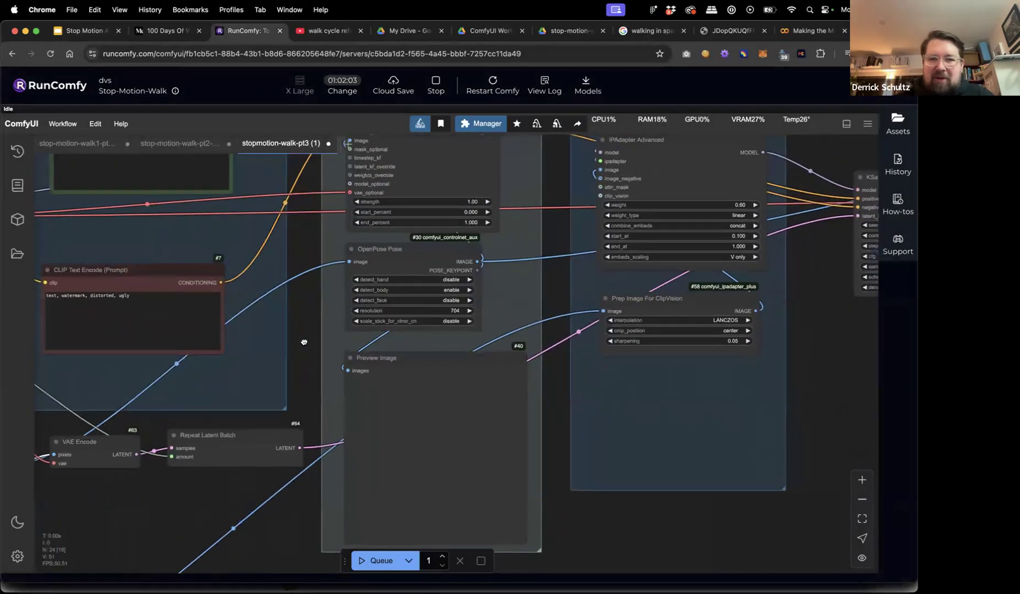
scroll(571, 285, right, 7)
scroll(570, 285, up, 1)
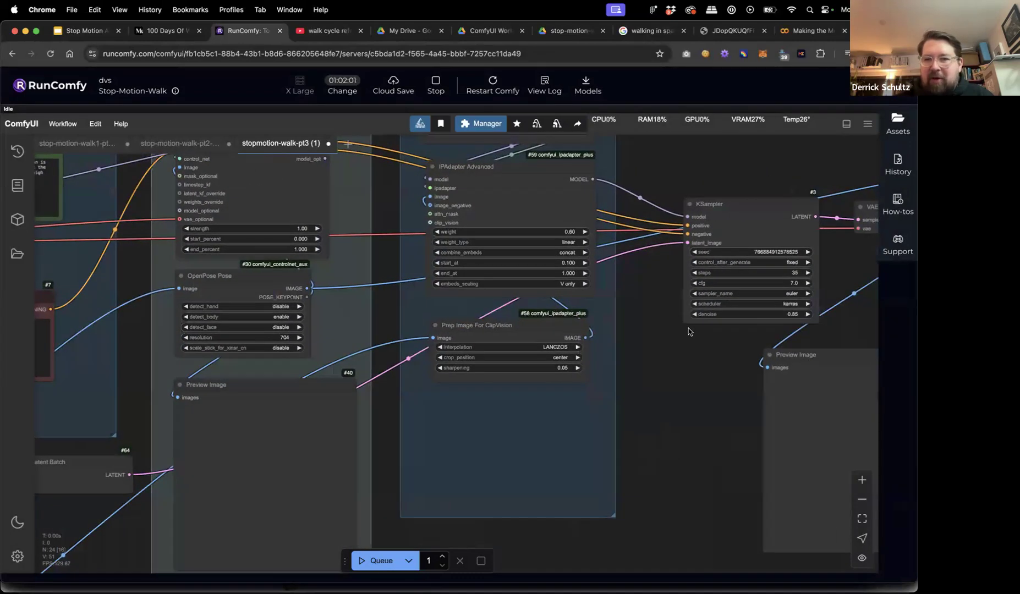
drag(688, 329, 628, 340)
scroll(627, 340, left, 4)
scroll(628, 340, down, 1)
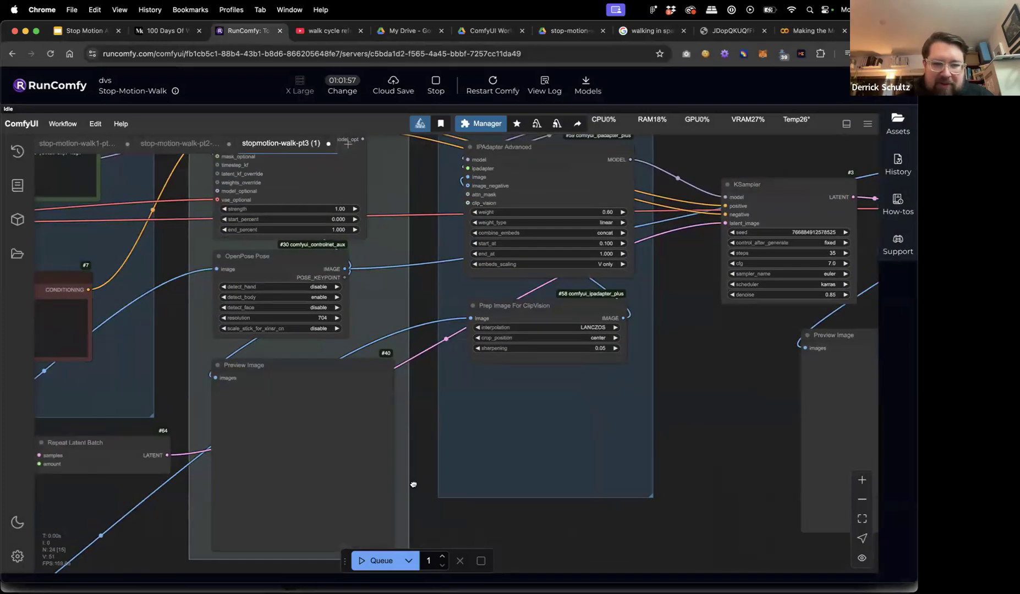
scroll(413, 484, left, 9)
scroll(413, 484, down, 4)
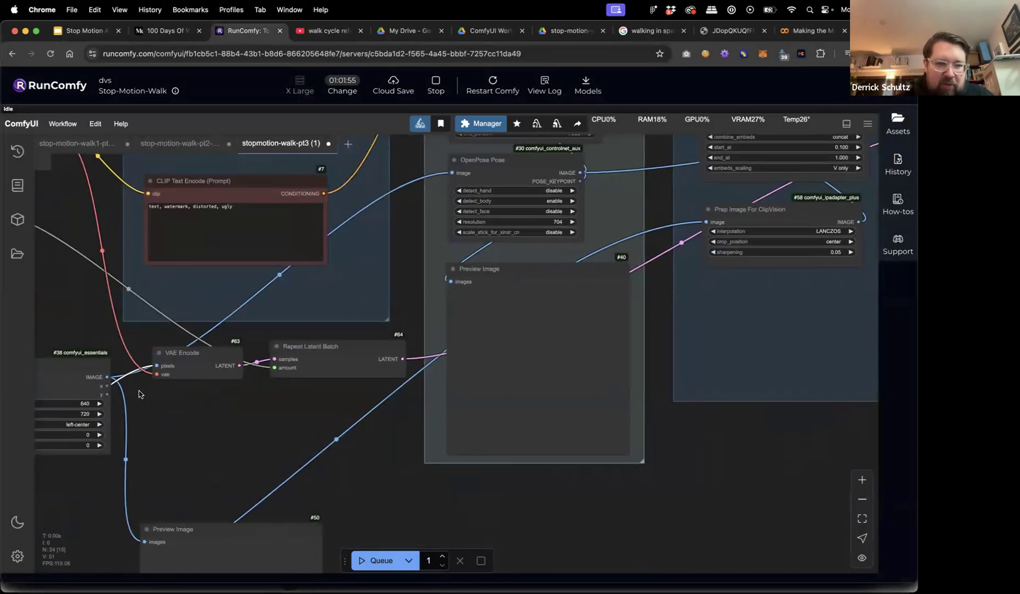
scroll(184, 409, left, 8)
scroll(184, 410, down, 1)
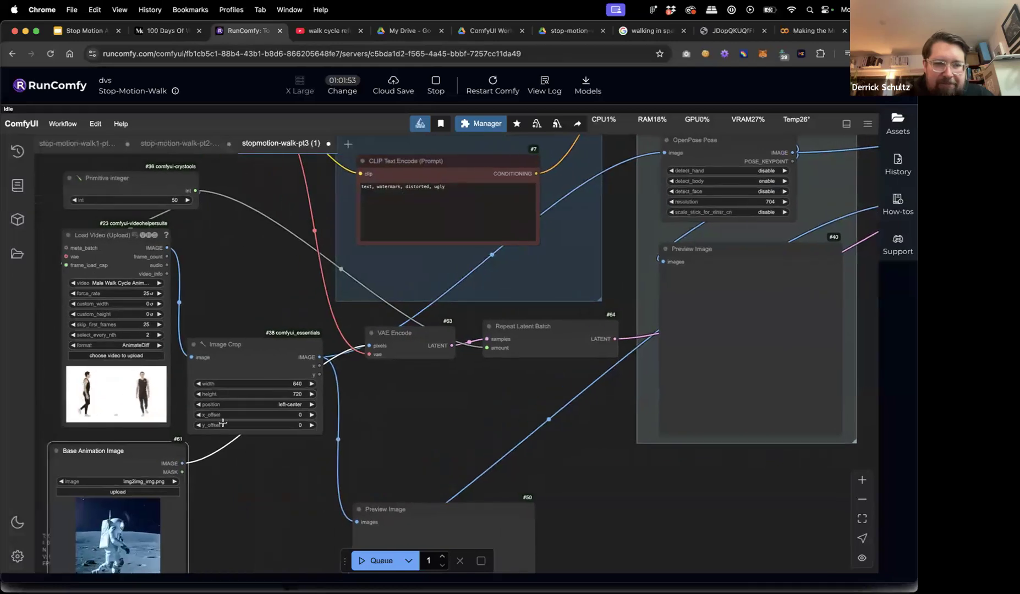
Check the VAE Encode and Repeat Latent Batch nodes, and change the Primitive integer from 50 to 25.
drag(151, 453, 157, 459)
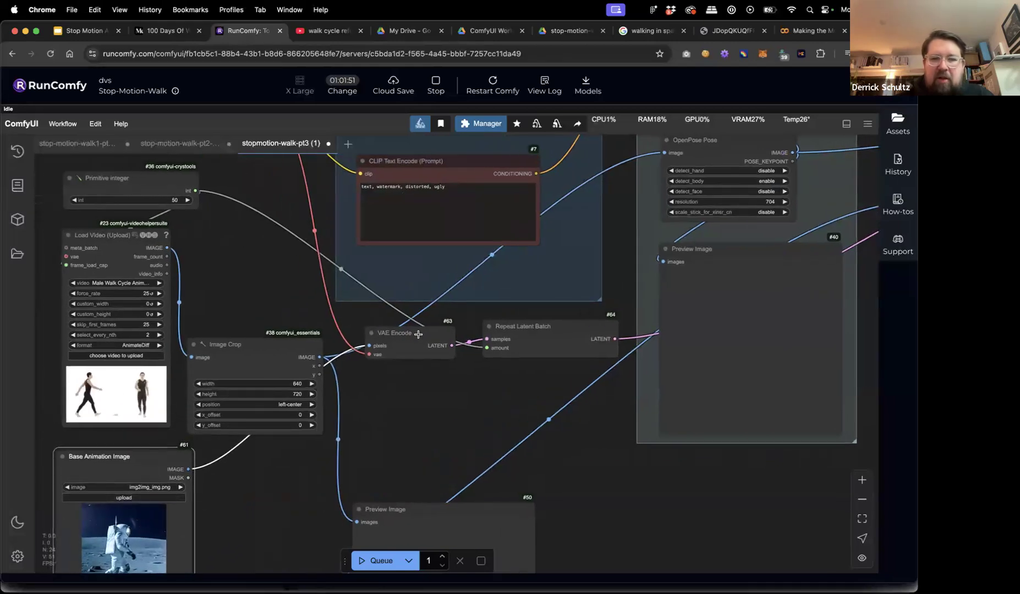
drag(420, 338, 417, 335)
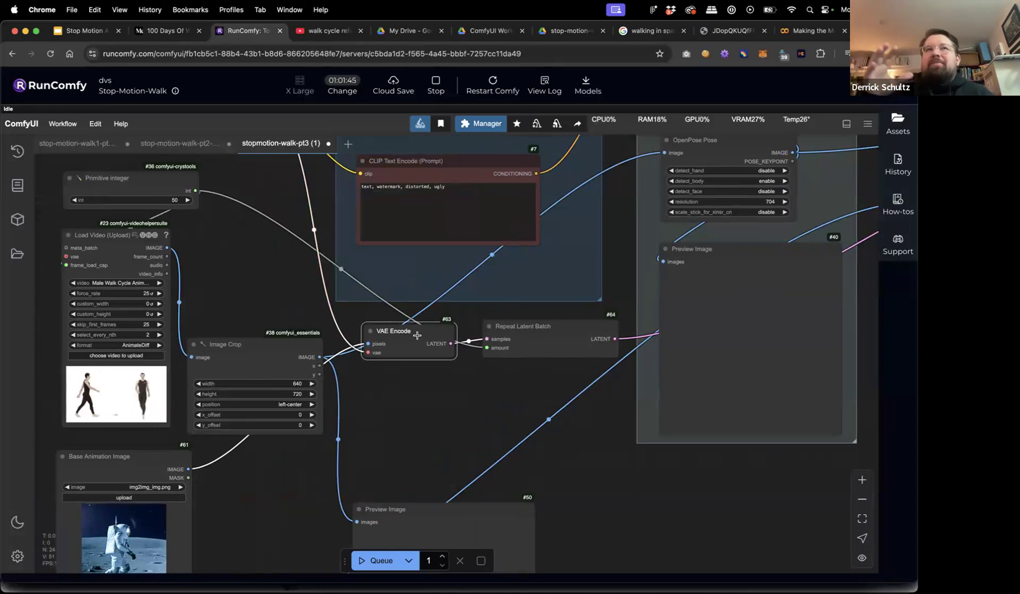
click(515, 326)
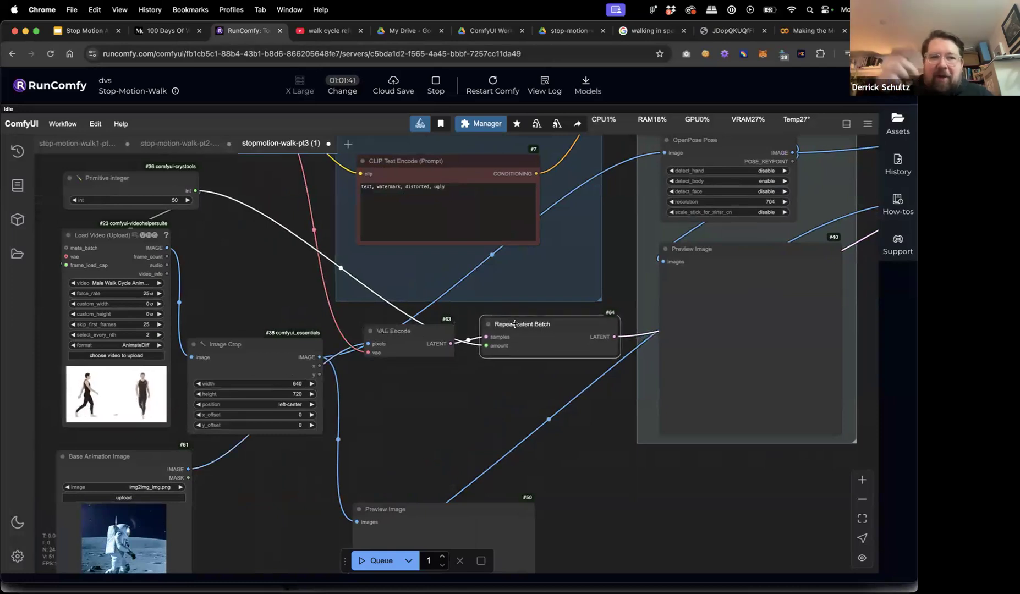
click(176, 205)
click(176, 201)
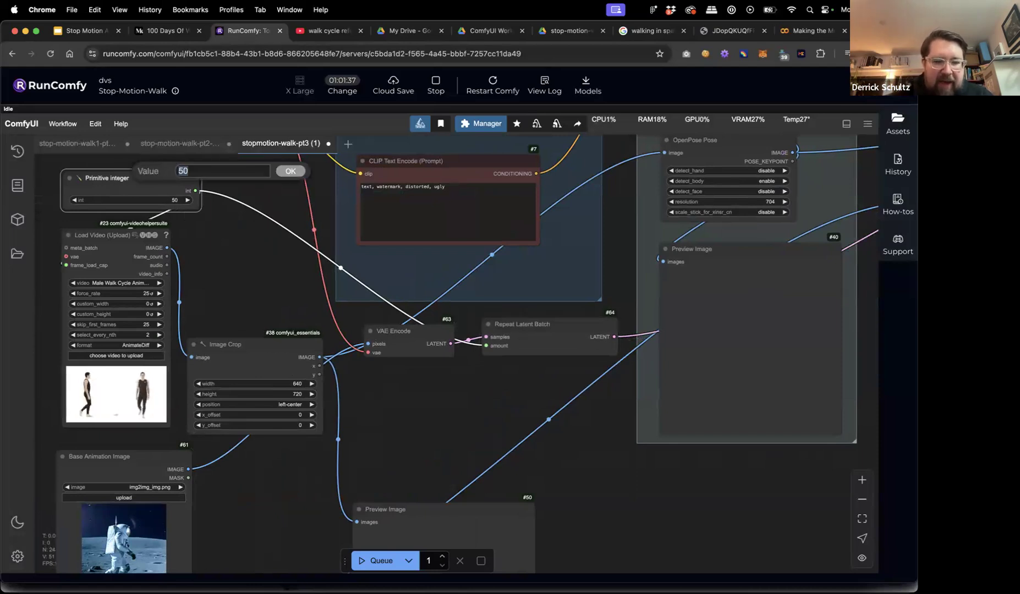
key(Return)
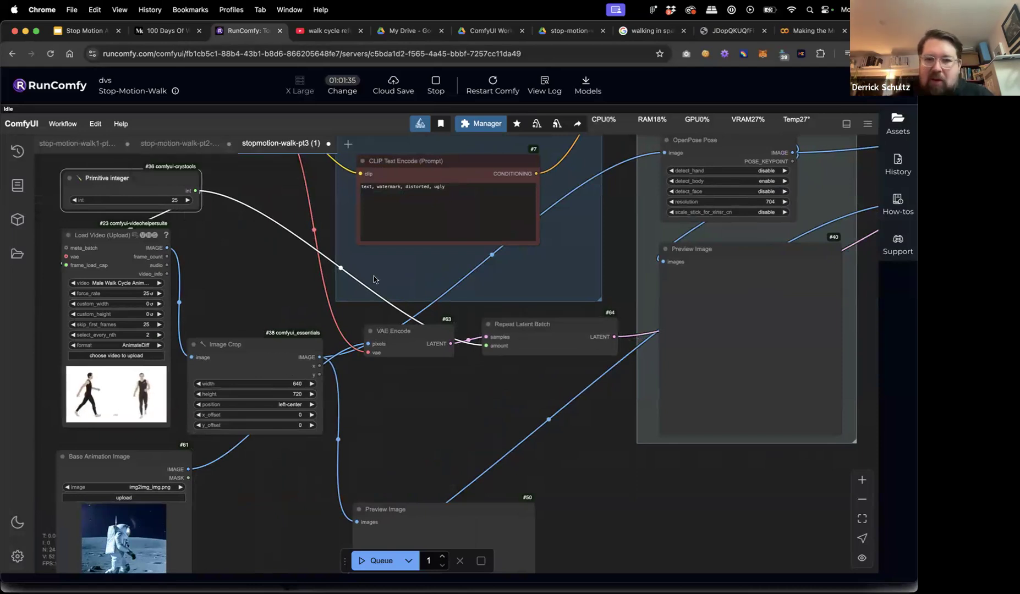
scroll(566, 486, right, 5)
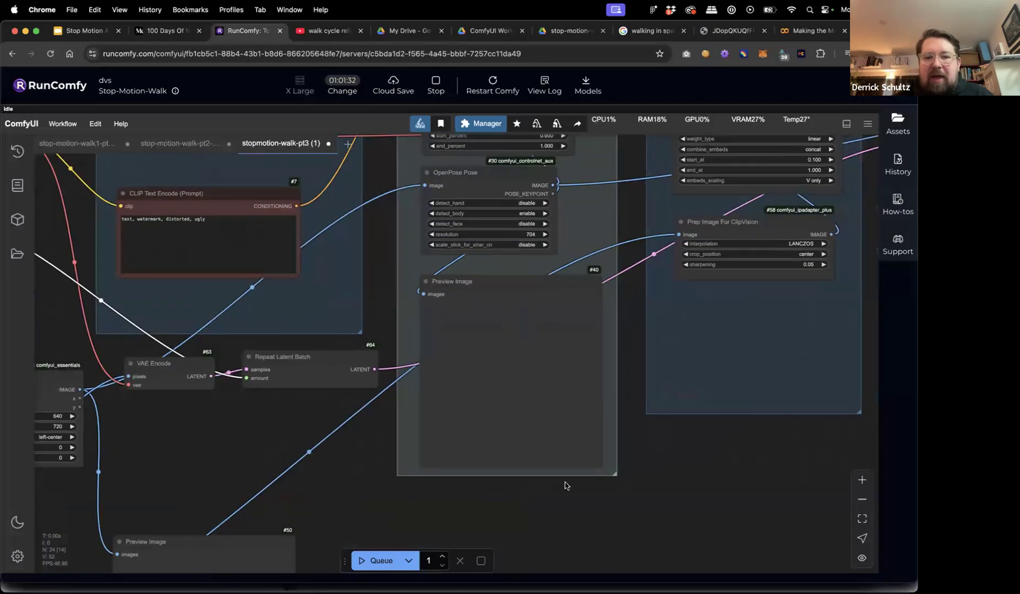
scroll(508, 526, right, 8)
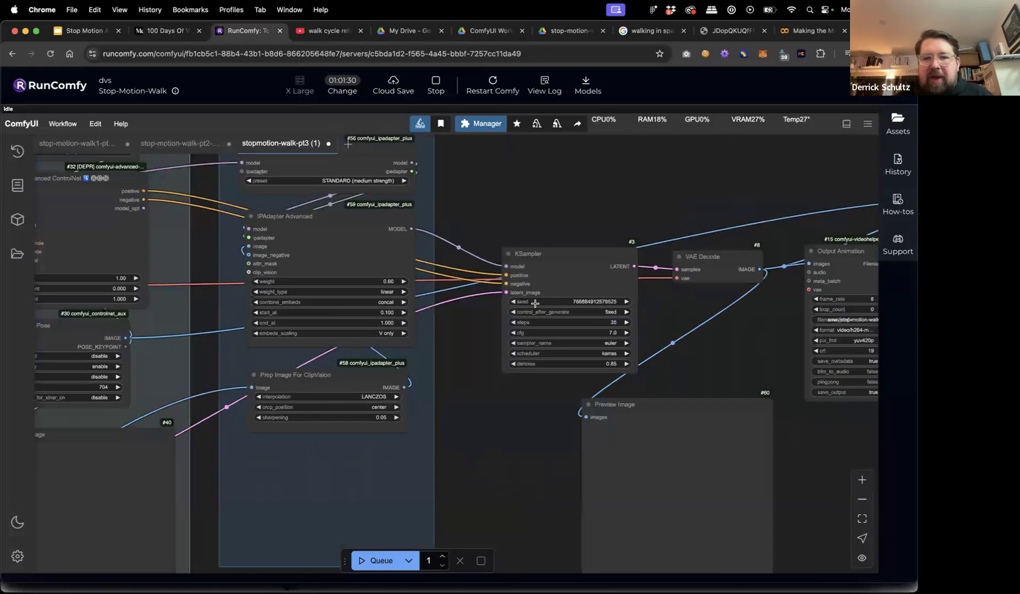
scroll(543, 248, up, 5)
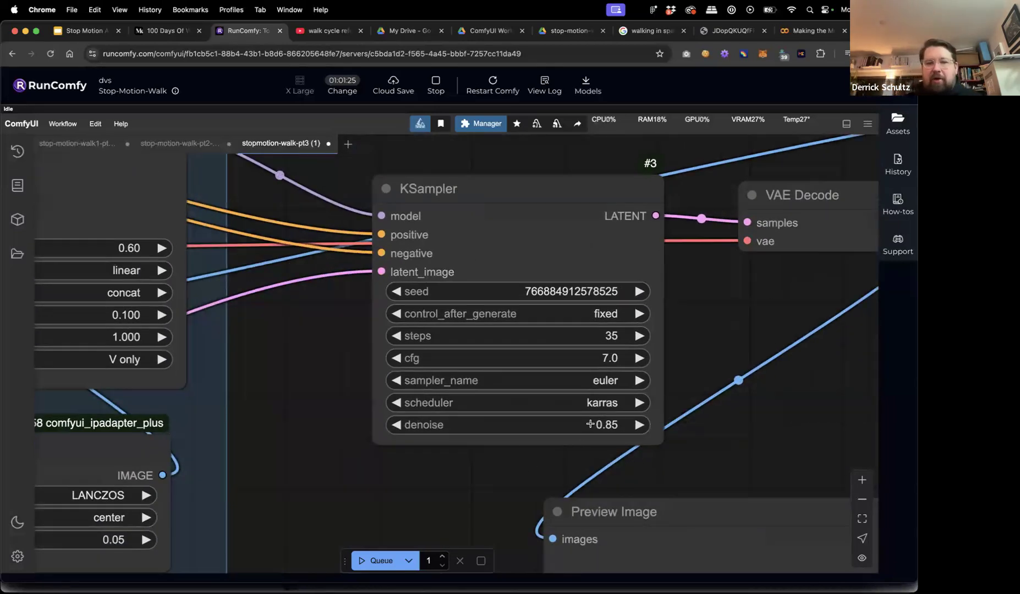
Try KSampler denoise at 1.00, then set it back to 0.85.
click(607, 425)
text(1.0)
key(Return)
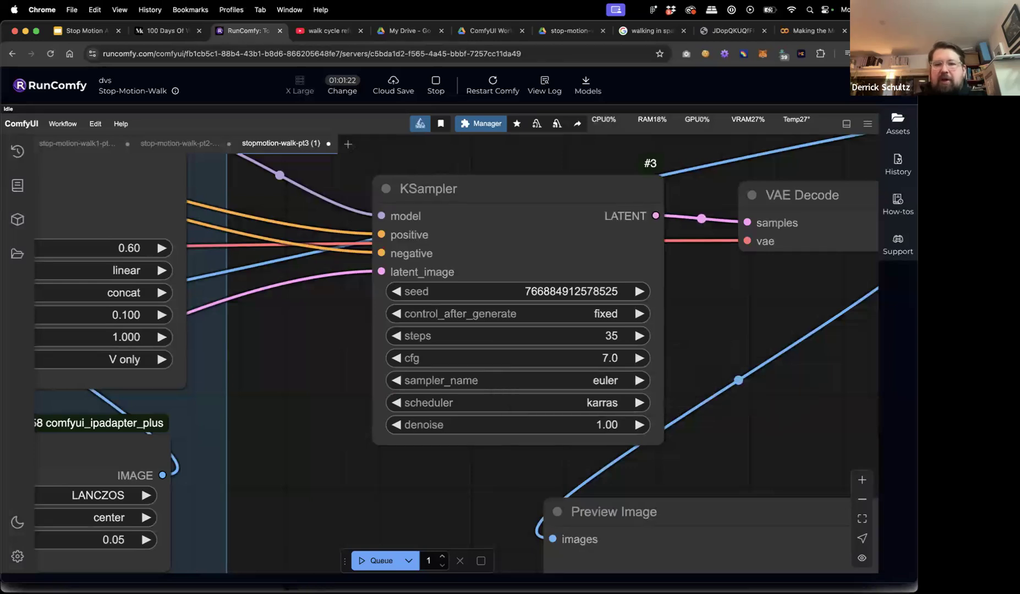
click(610, 424)
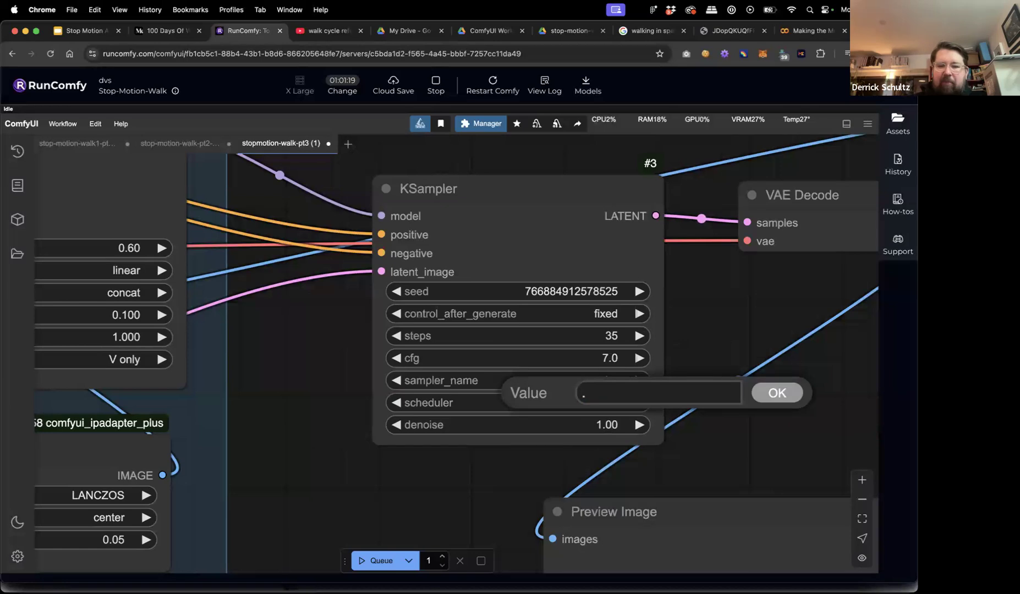
text(.85)
key(Return)
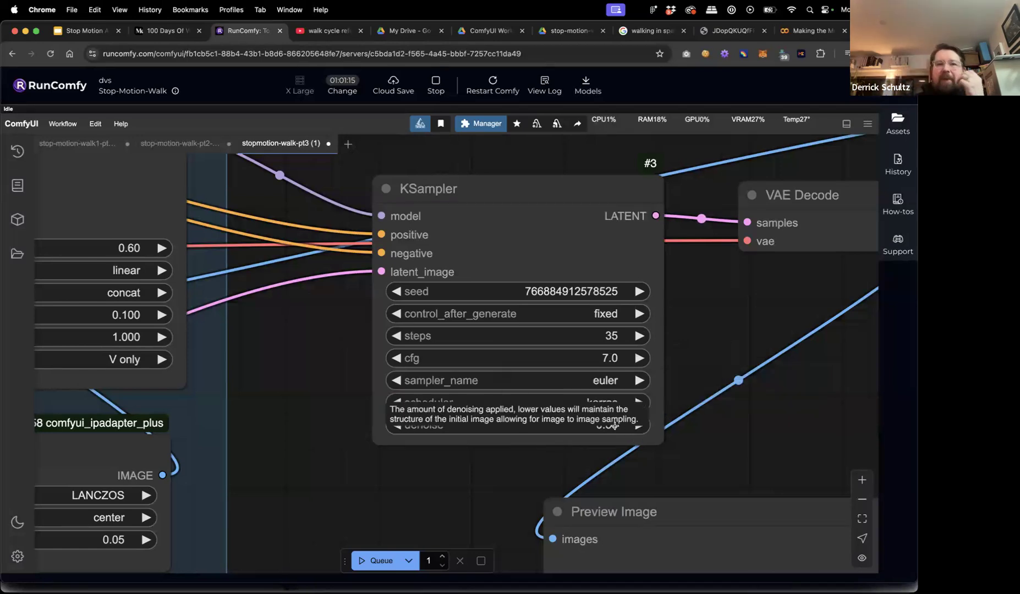
Pan the graph to the video loader, crop and Base Animation Image nodes.
scroll(318, 500, down, 10)
scroll(120, 471, up, 5)
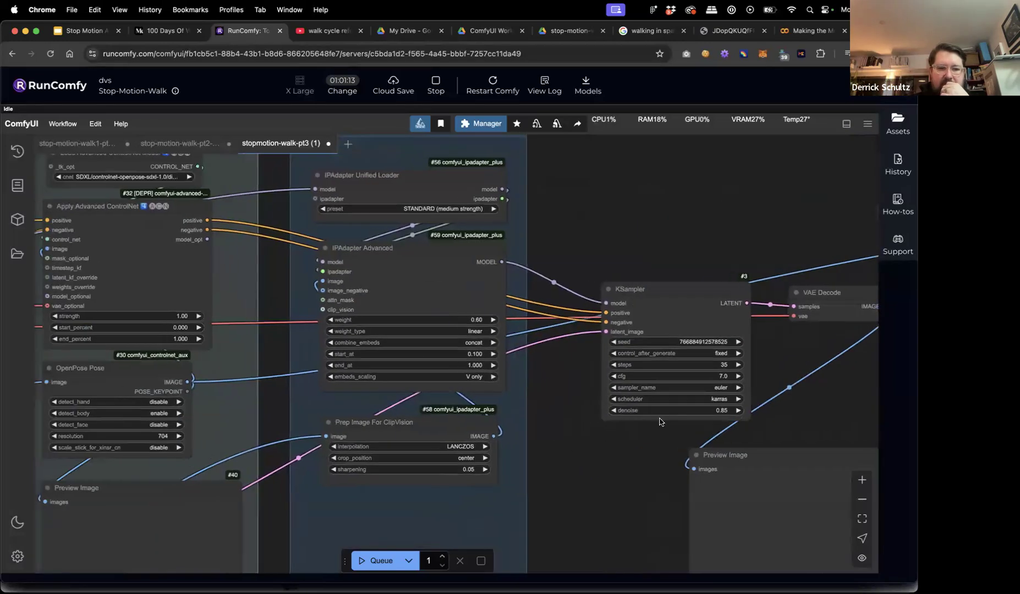
drag(130, 456, 549, 334)
drag(317, 364, 659, 311)
drag(464, 349, 471, 260)
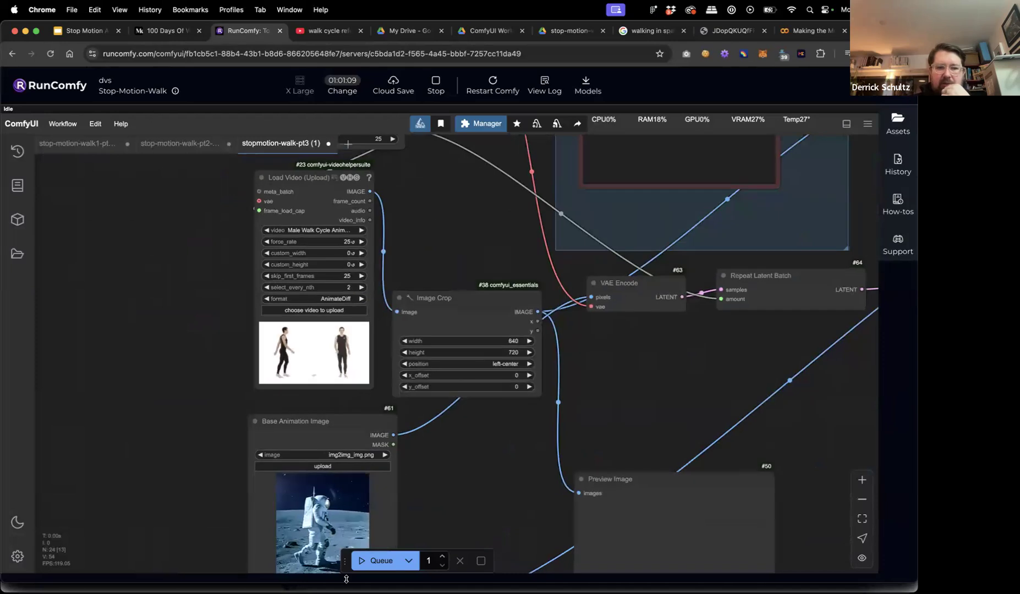
drag(433, 452, 438, 317)
scroll(317, 378, up, 10)
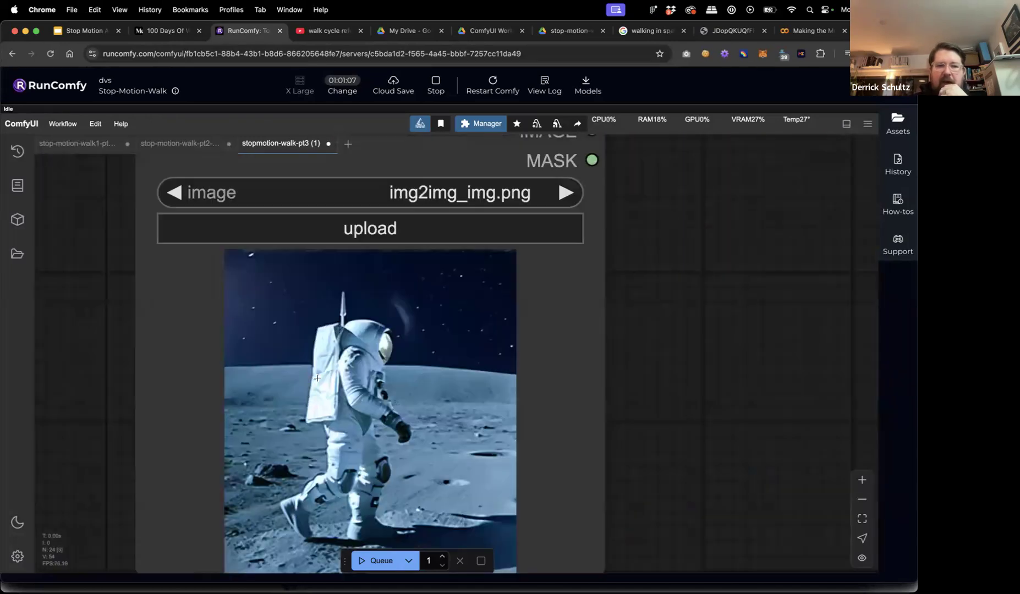
scroll(385, 376, down, 2)
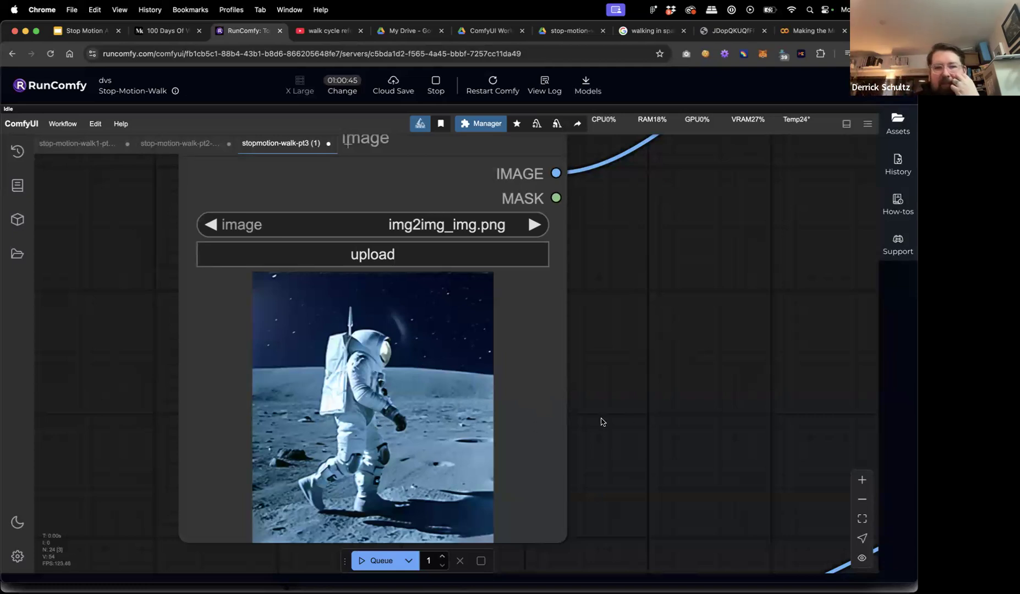
Pan up past the Primitive integer node to the Load Checkpoint node.
scroll(645, 377, down, 5)
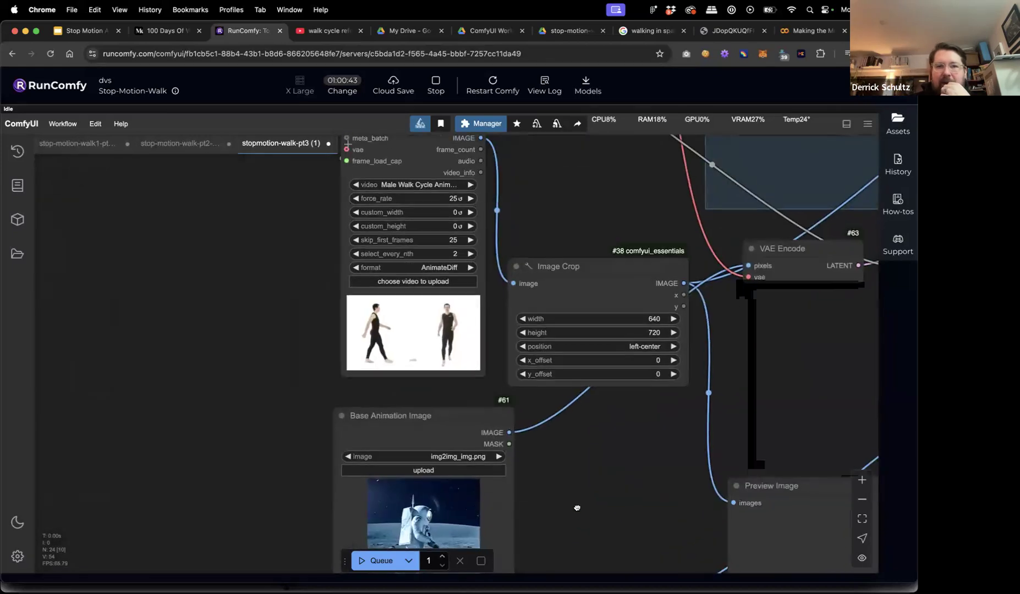
drag(557, 268, 536, 377)
scroll(536, 389, up, 1)
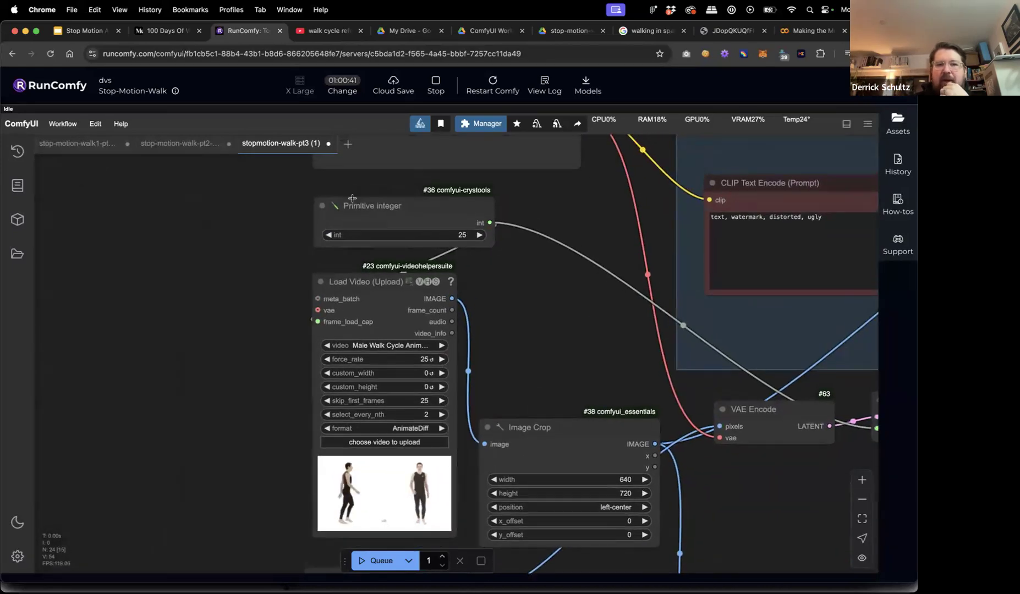
drag(378, 211, 367, 209)
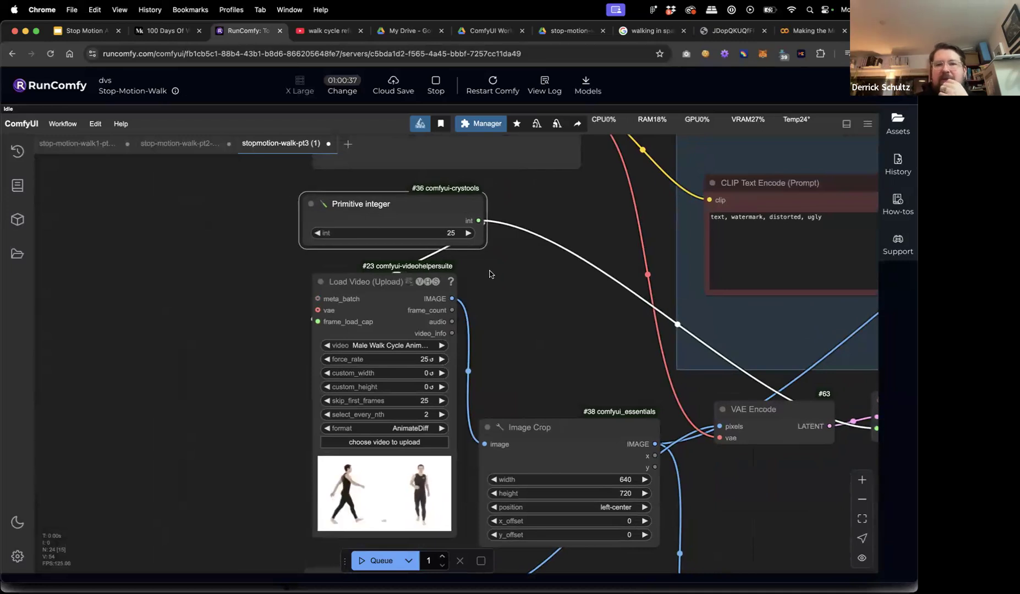
drag(509, 293, 326, 487)
Clear the pasted Google Drive link out of the pt3 positive prompt.
triple_click(579, 214)
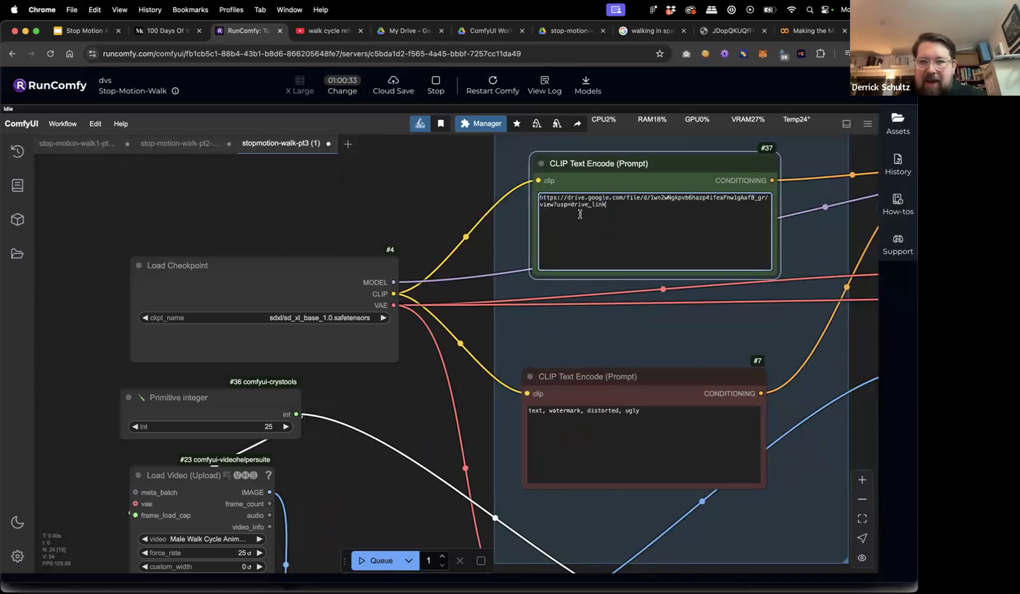
key(super+a)
key(BackSpace)
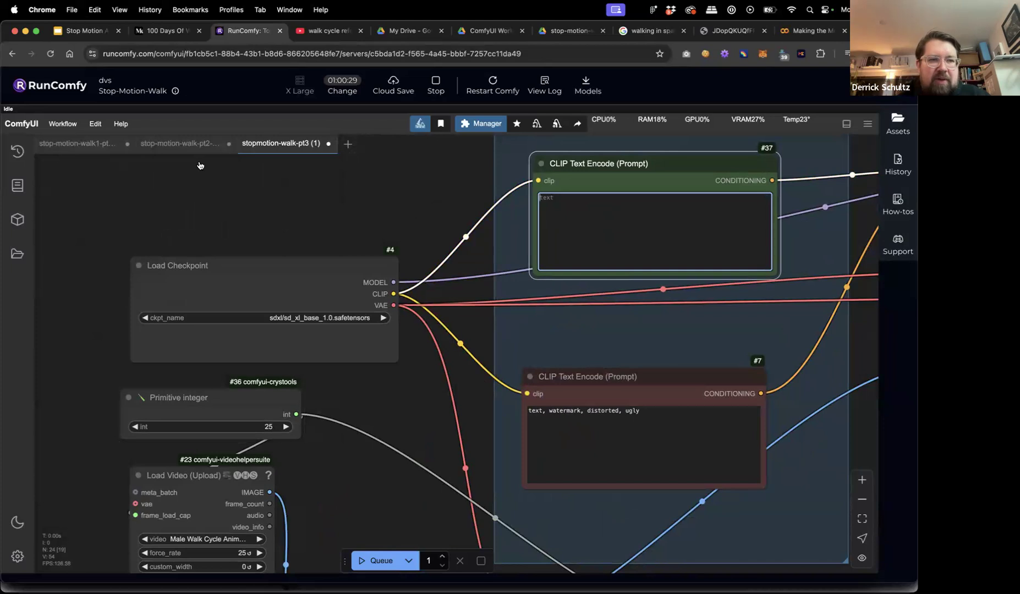
Copy the pt2 spacesuit-on-the-moon prompt into the pt3 positive CLIP Text Encode.
click(174, 146)
drag(288, 202, 450, 177)
scroll(225, 239, up, 3)
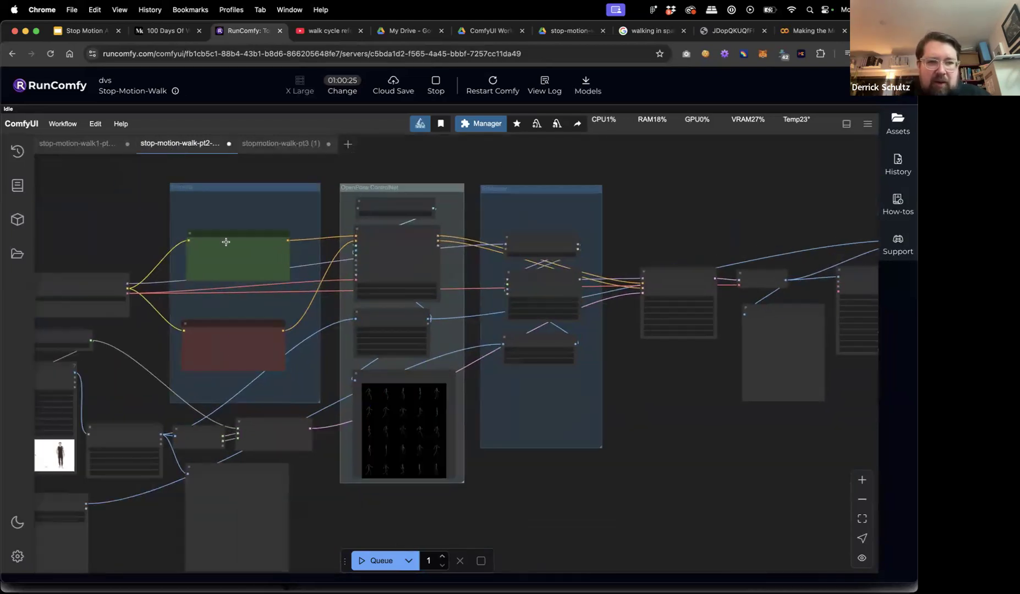
triple_click(205, 261)
key(ctrl+c)
click(281, 143)
key(ctrl+v)
click(422, 218)
scroll(423, 218, down, 5)
drag(549, 278, 536, 278)
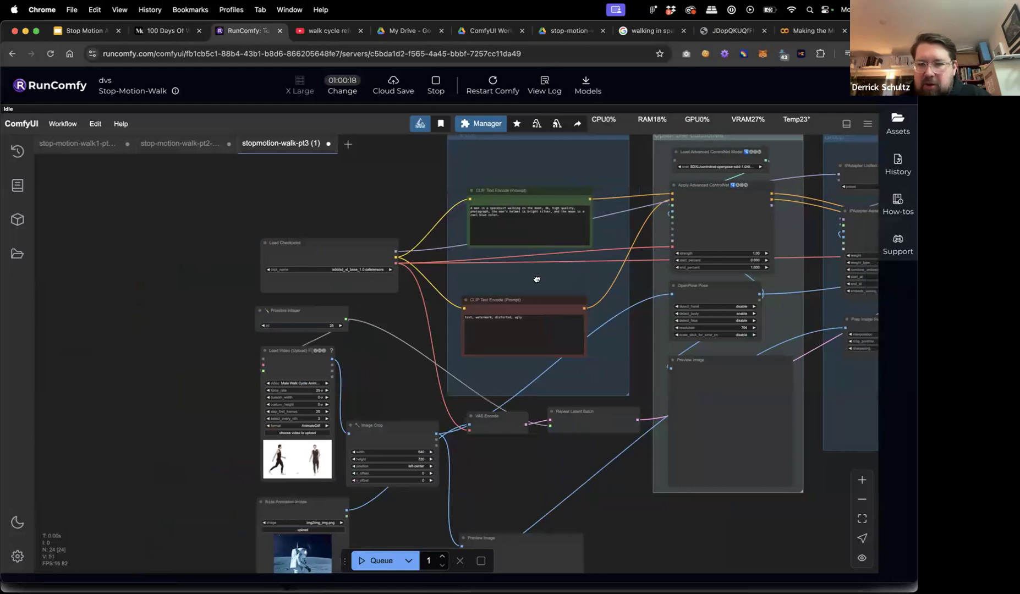
scroll(532, 274, right, 5)
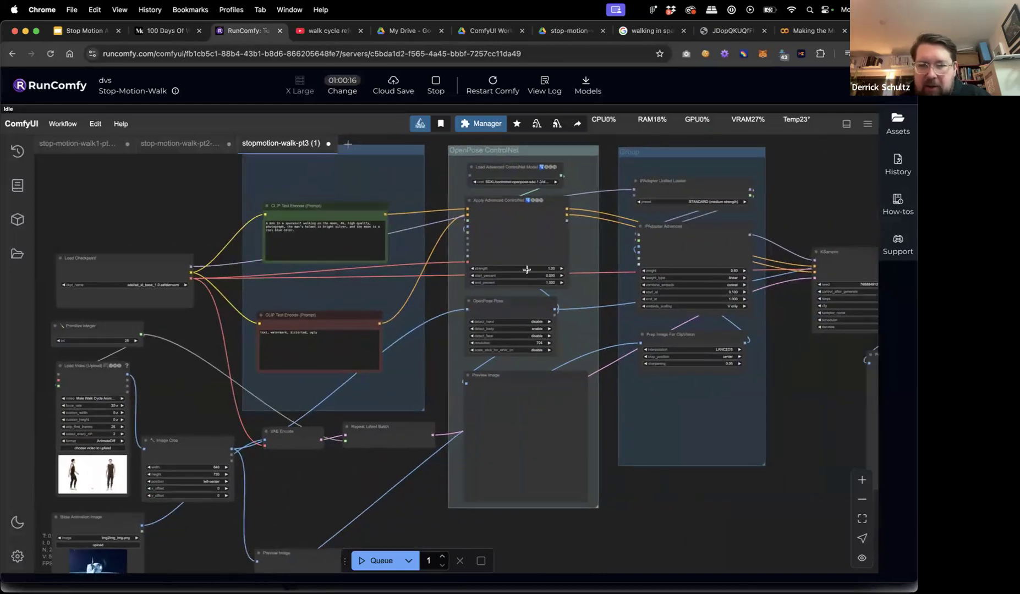
scroll(526, 270, up, 5)
Set the Apply Advanced ControlNet strength to 1.25.
click(589, 267)
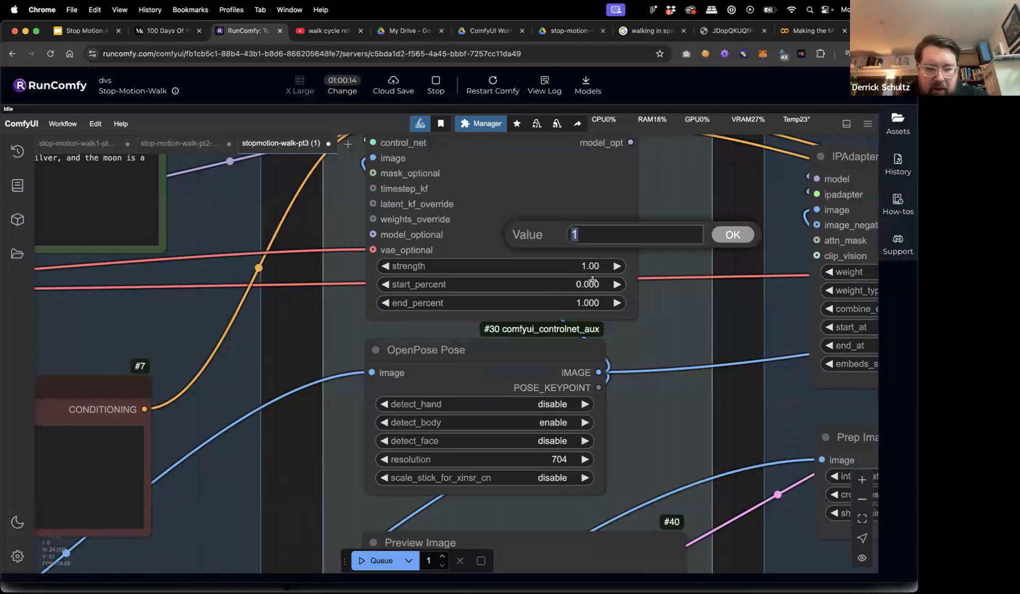
text(1.25)
key(Return)
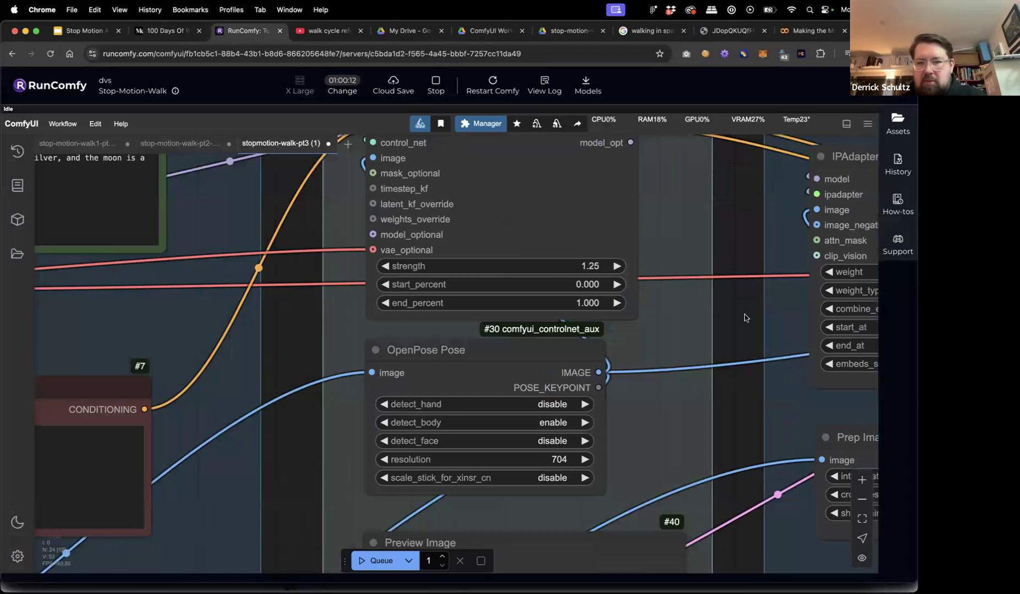
scroll(744, 317, down, 8)
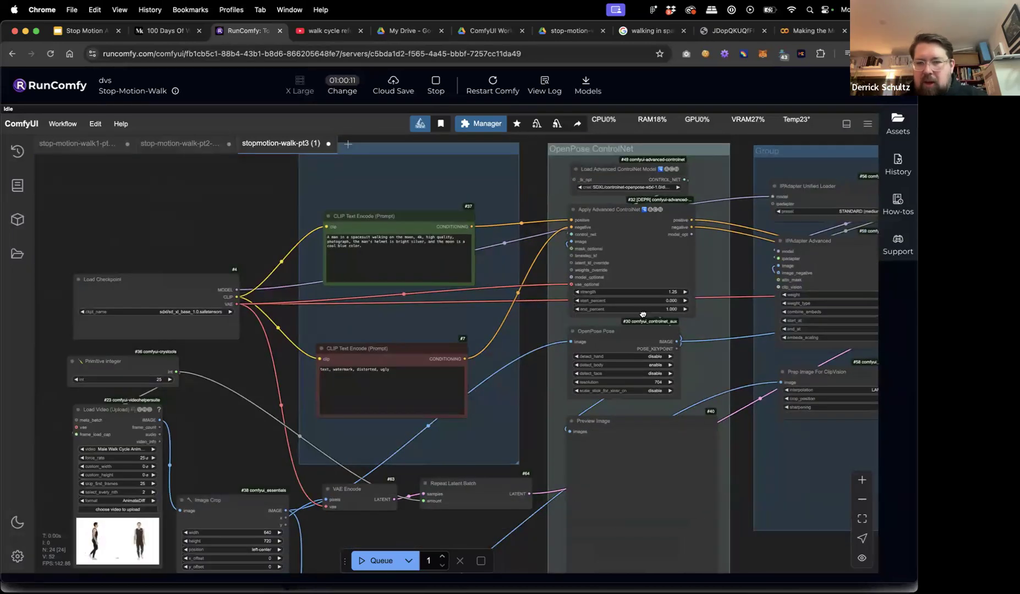
scroll(642, 315, right, 10)
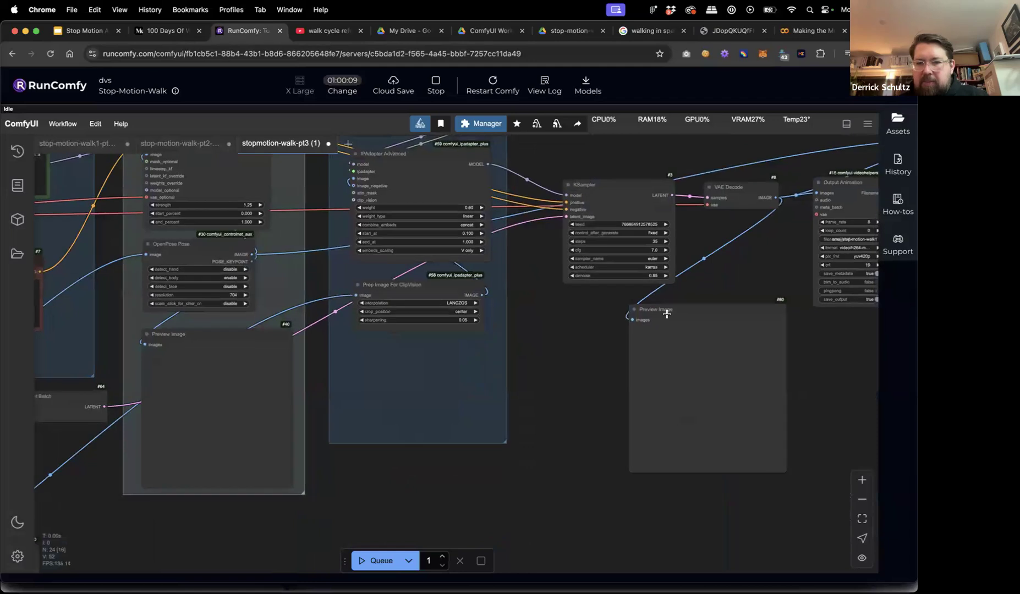
Bring the Preview Image and Comparison Animation nodes into view and queue the run.
mouse_move(699, 309)
mouse_down()
mouse_move(715, 298)
mouse_move(713, 308)
mouse_up()
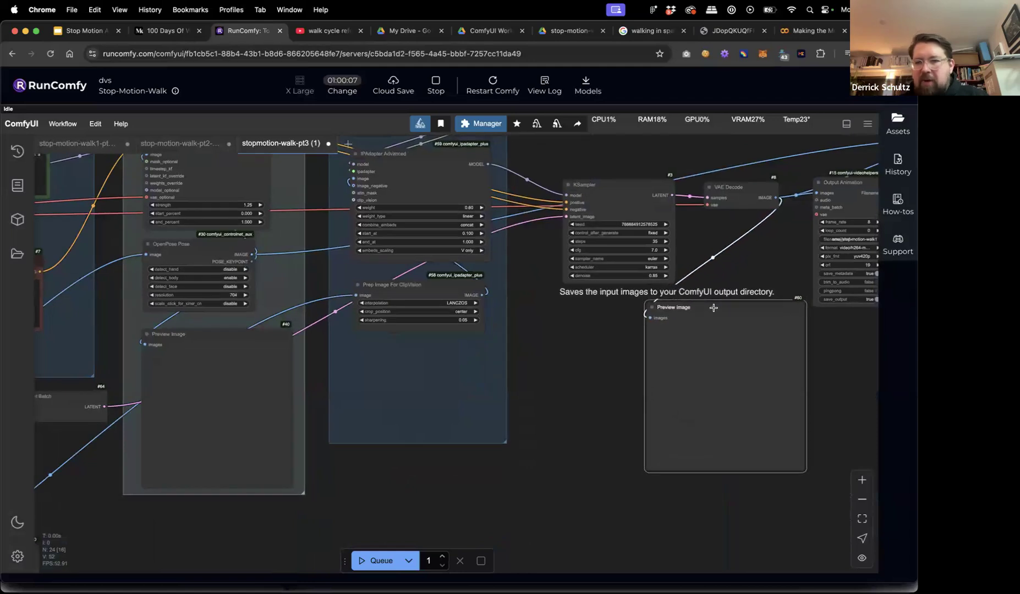
drag(841, 360, 672, 362)
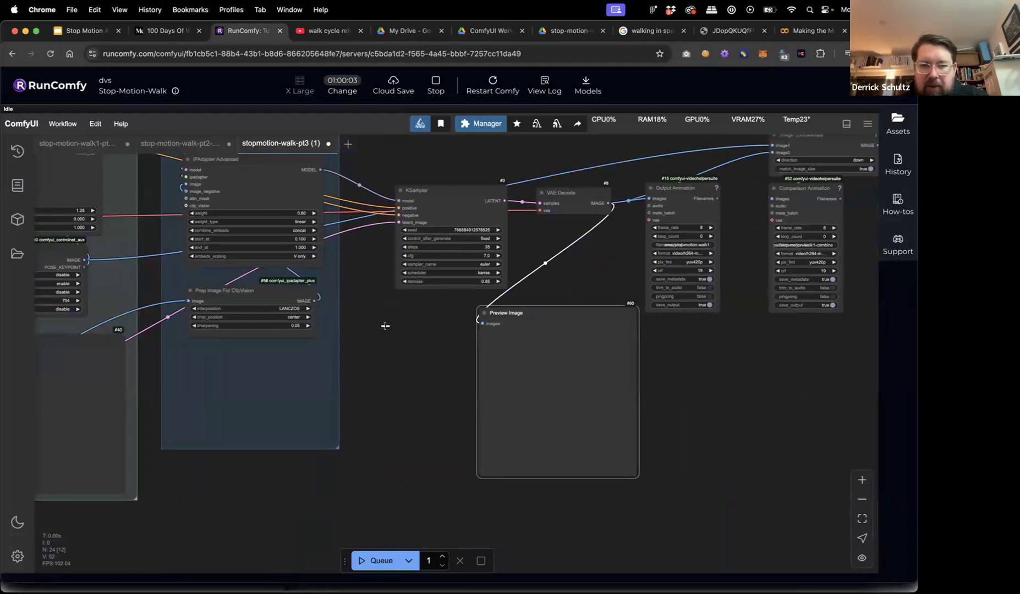
click(362, 560)
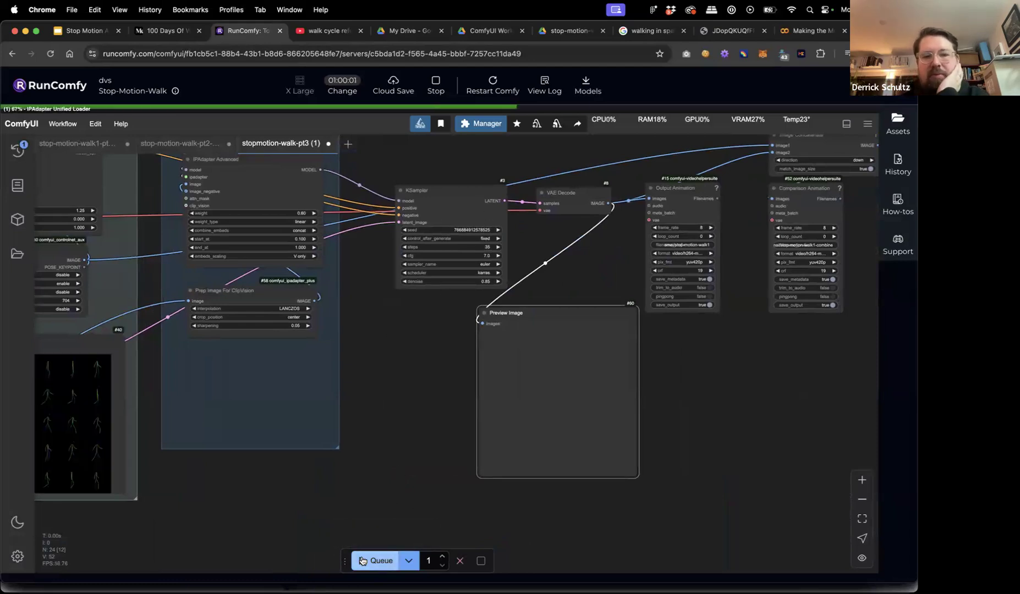
scroll(375, 490, down, 5)
drag(362, 504, 510, 433)
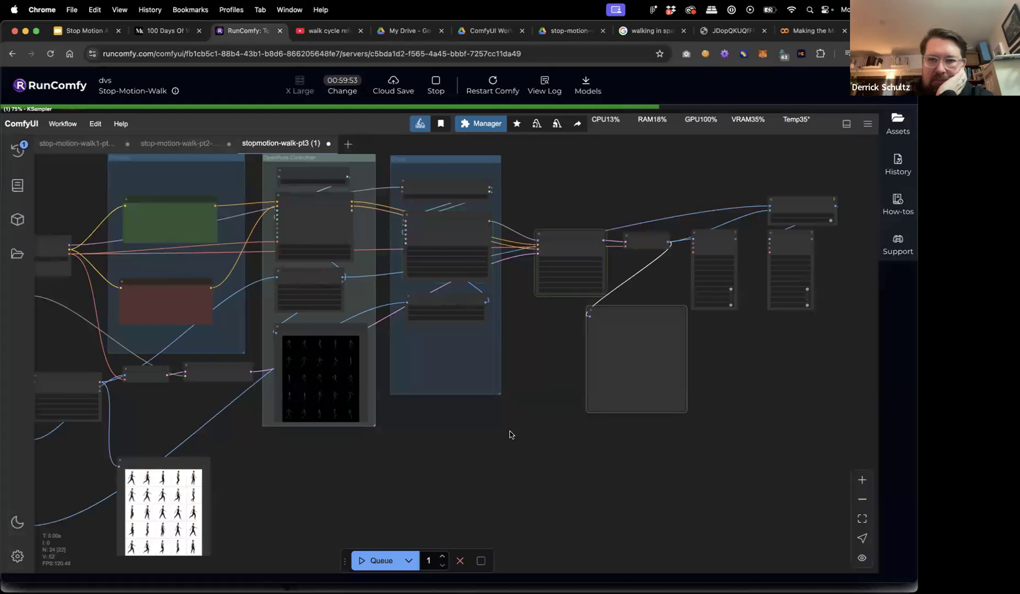
drag(549, 343, 491, 330)
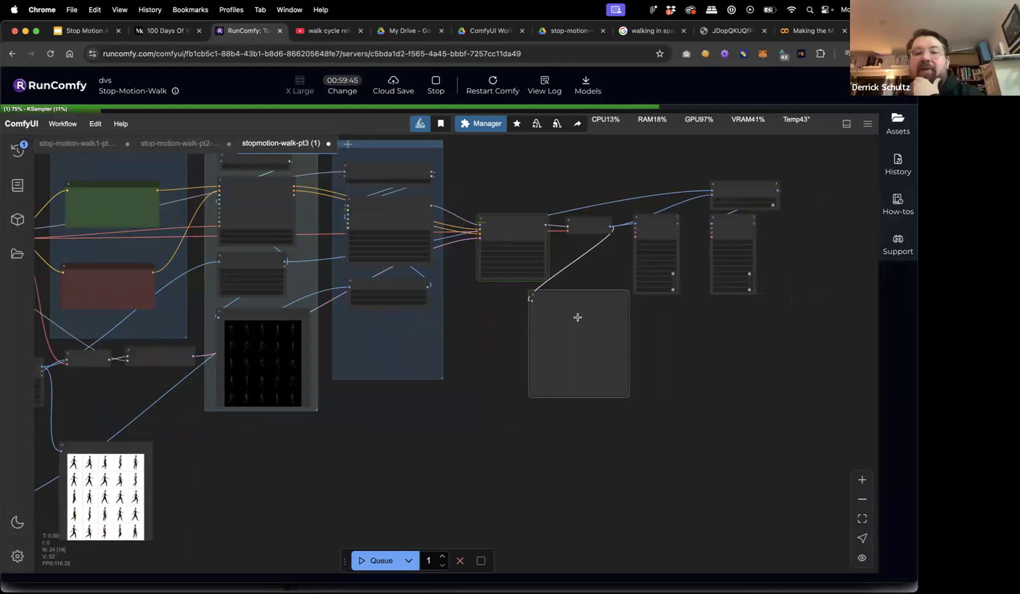
scroll(521, 408, left, 10)
scroll(521, 408, down, 5)
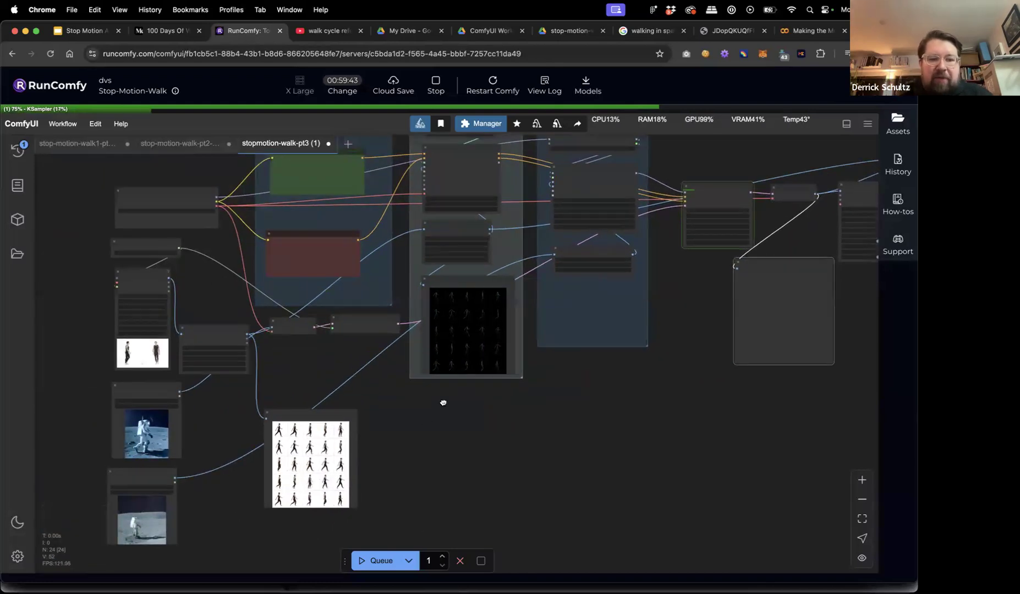
scroll(387, 389, up, 6)
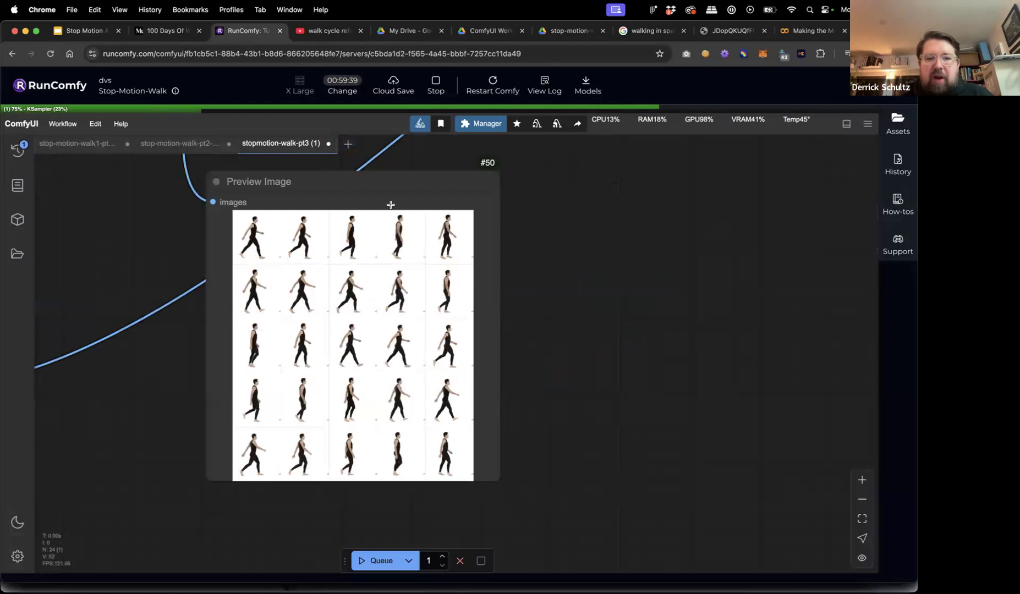
click(303, 297)
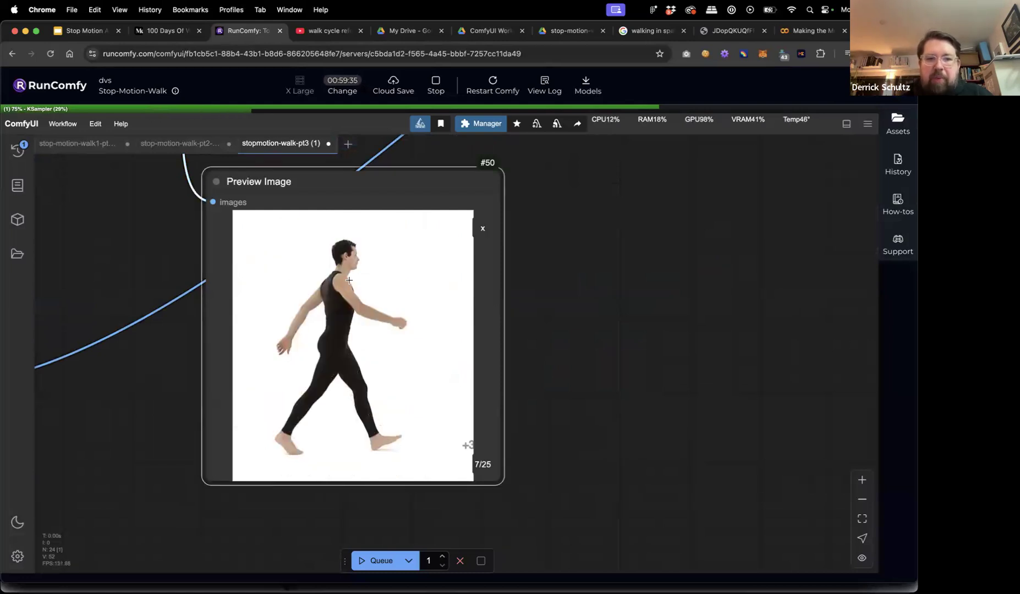
click(345, 309)
right_click(345, 308)
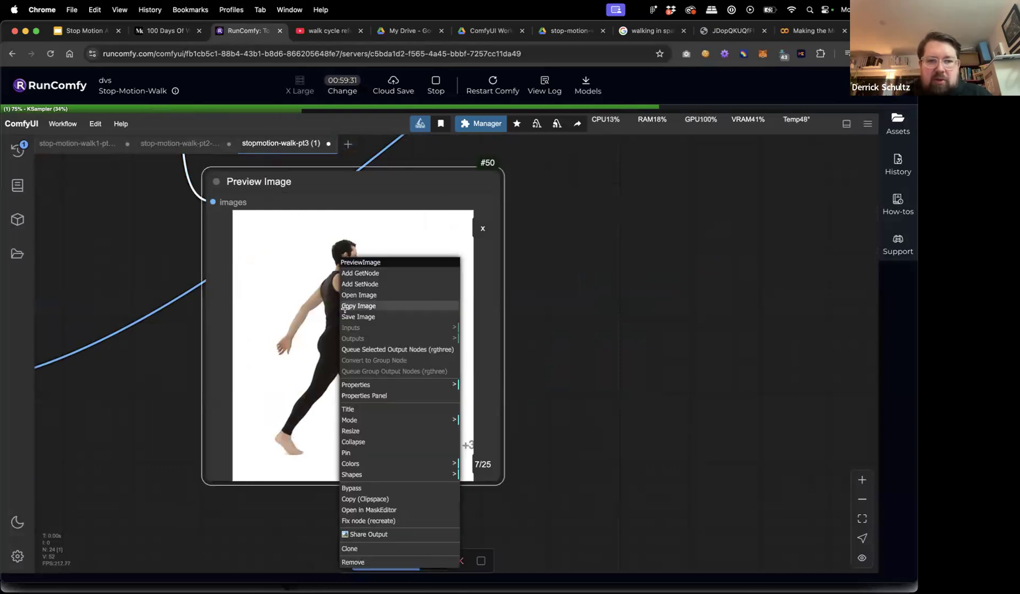
click(311, 315)
right_click(310, 315)
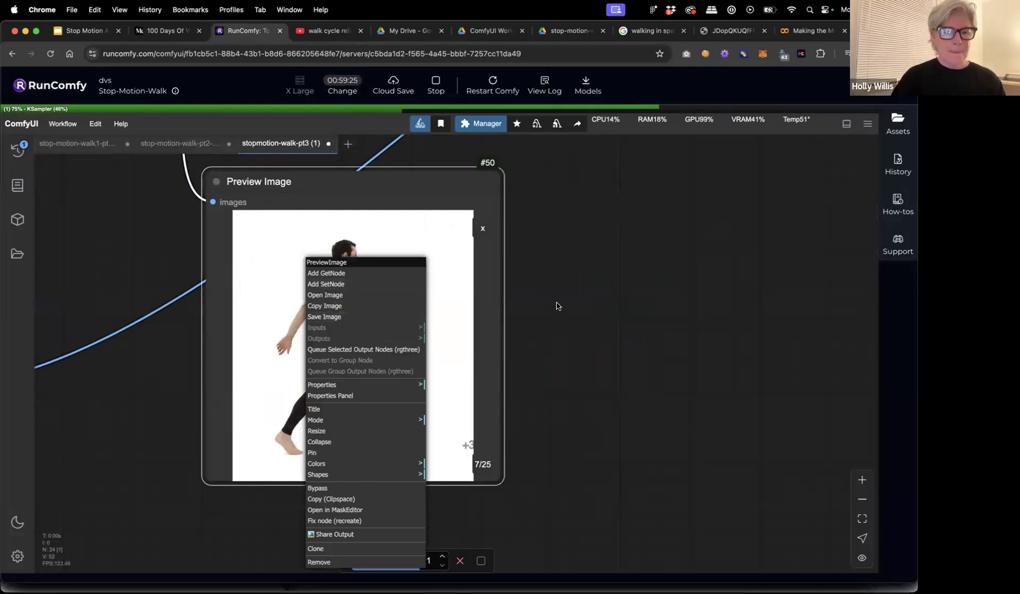
click(556, 306)
scroll(622, 291, down, 8)
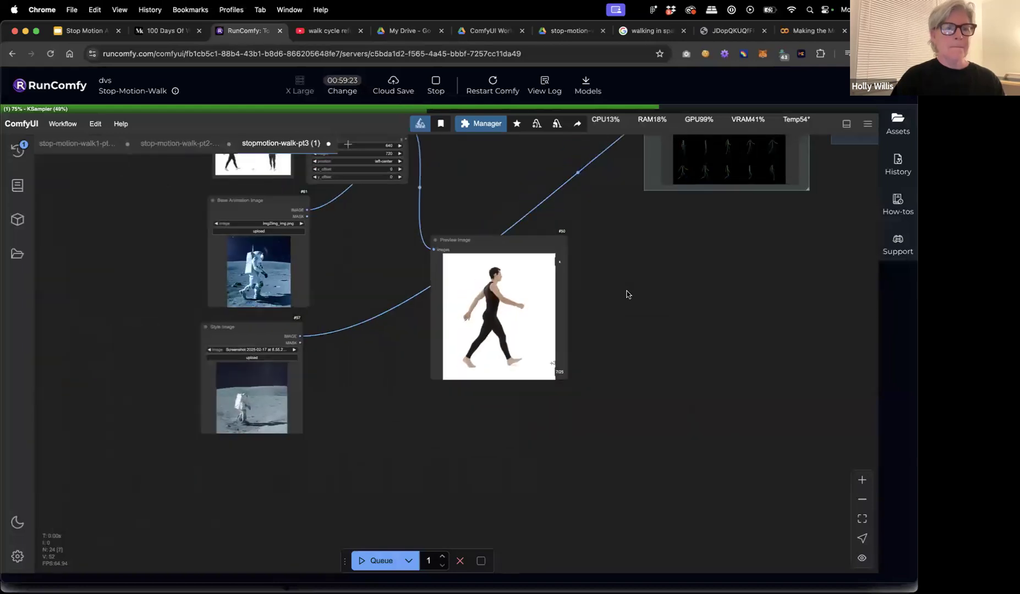
drag(476, 237, 480, 215)
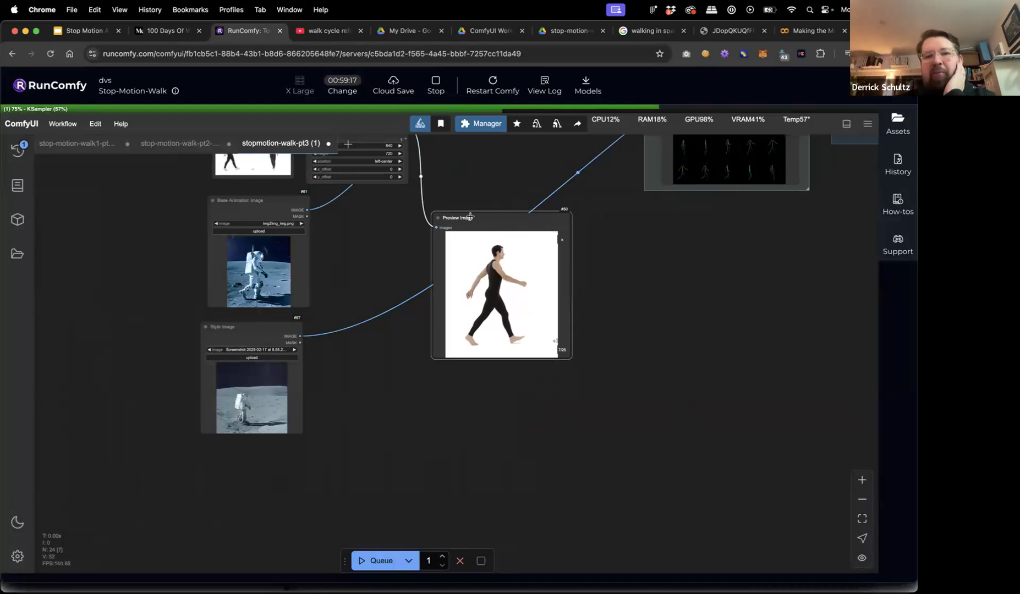
Pan to the output nodes and shift the frame preview node slightly right.
scroll(662, 226, right, 10)
scroll(540, 360, up, 4)
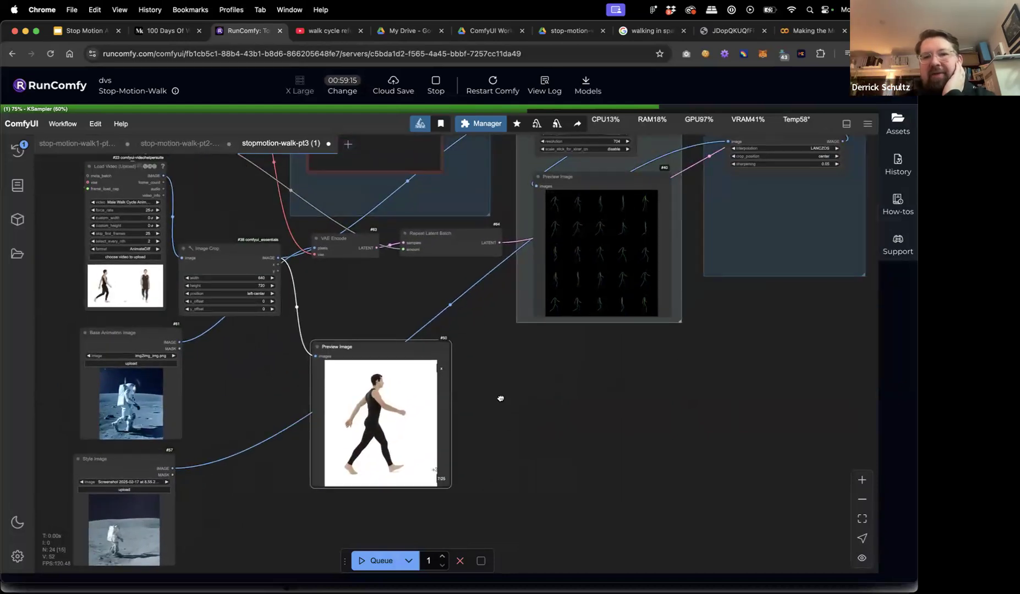
scroll(407, 413, right, 15)
scroll(408, 413, up, 5)
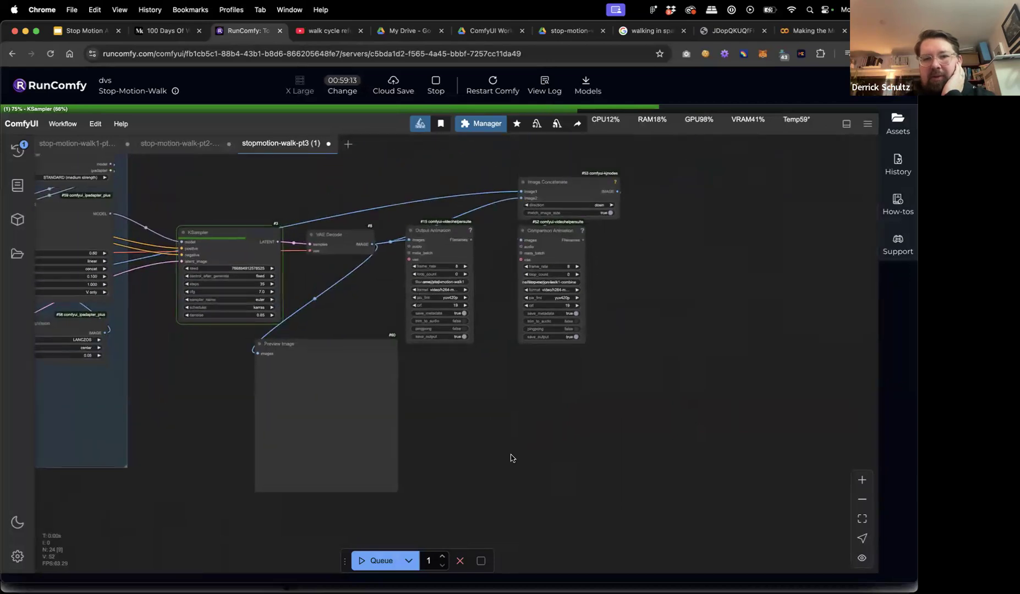
scroll(461, 234, up, 5)
click(451, 231)
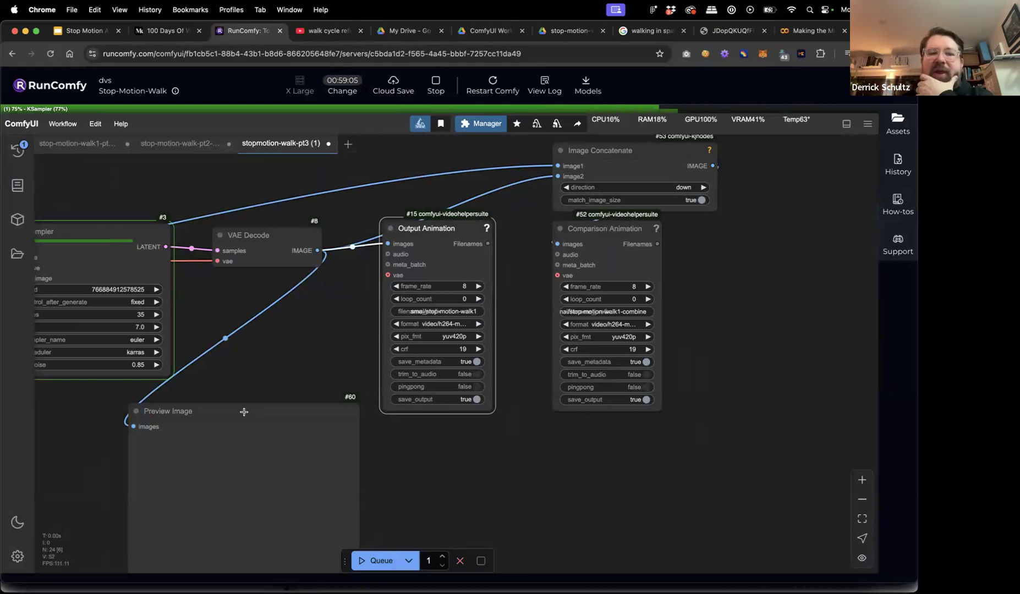
drag(244, 411, 258, 412)
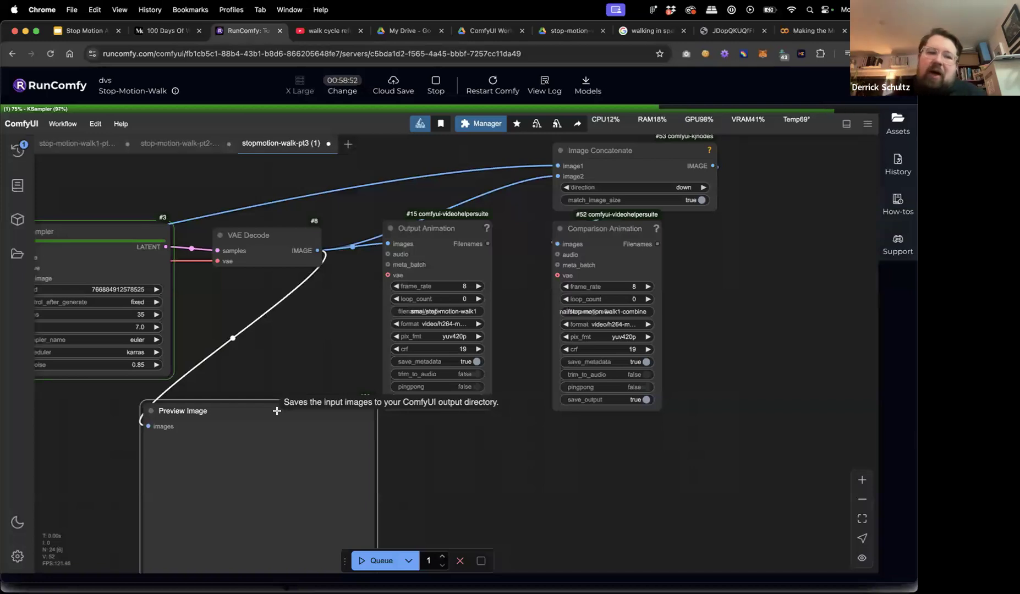
Add a Save Image node by searching 'save' and place it near the preview.
double_click(277, 360)
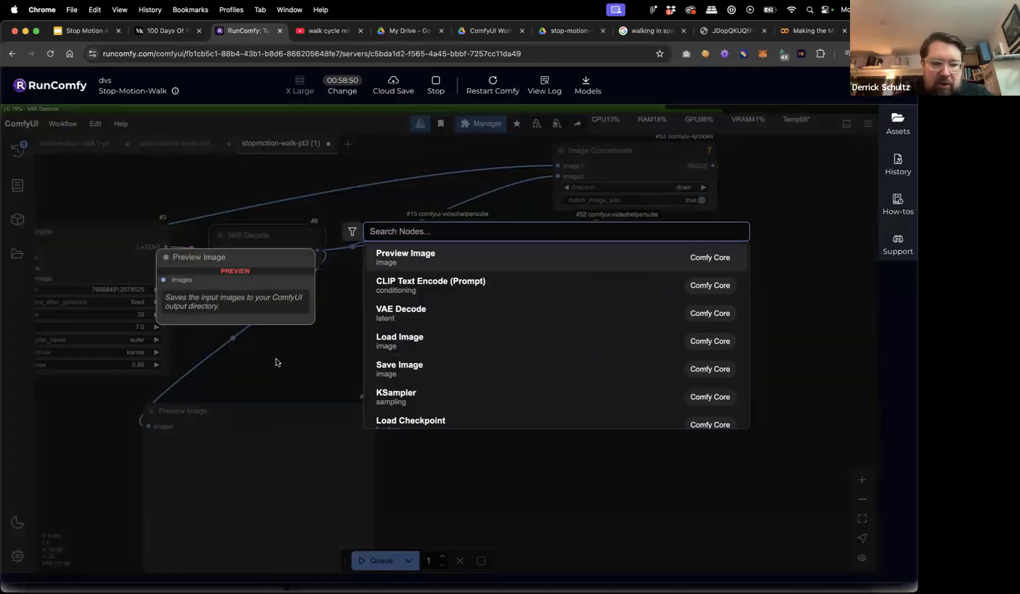
text(save)
key(Return)
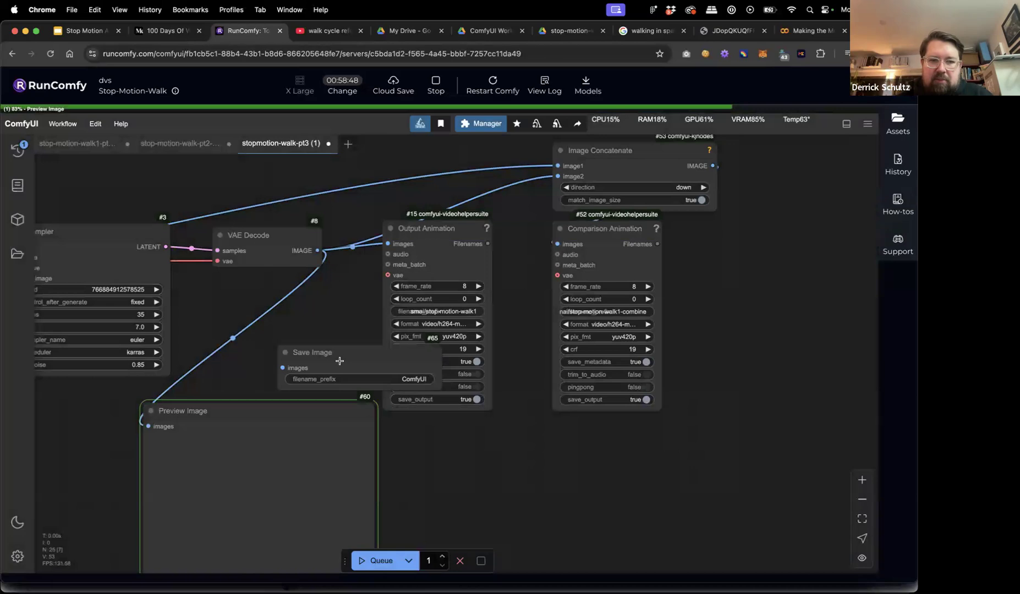
drag(341, 360, 321, 342)
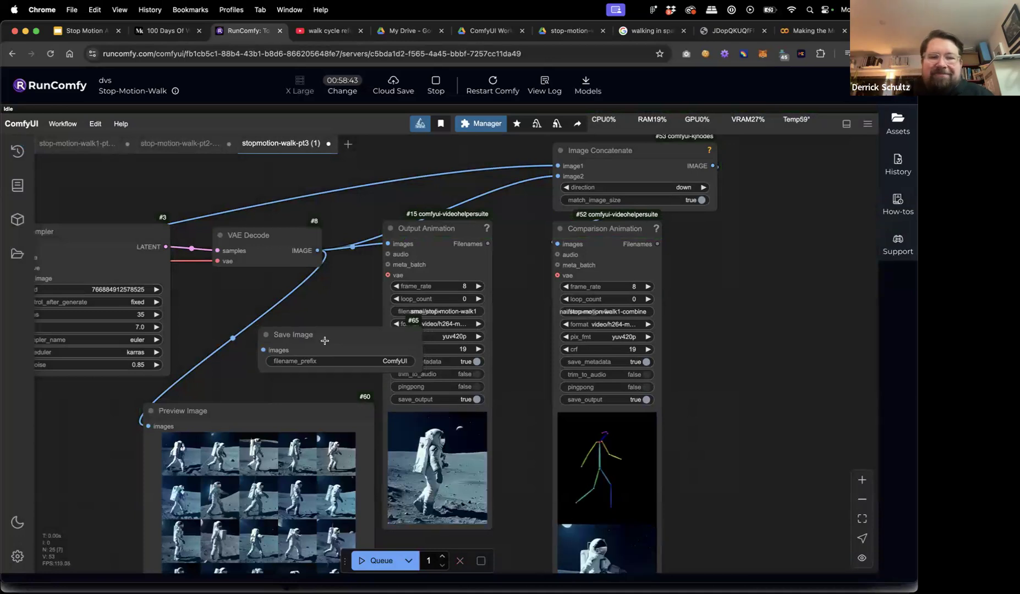
Delete the Save Image node and reposition the astronaut frame-grid preview.
key(Delete)
drag(293, 358, 282, 265)
drag(176, 318, 176, 301)
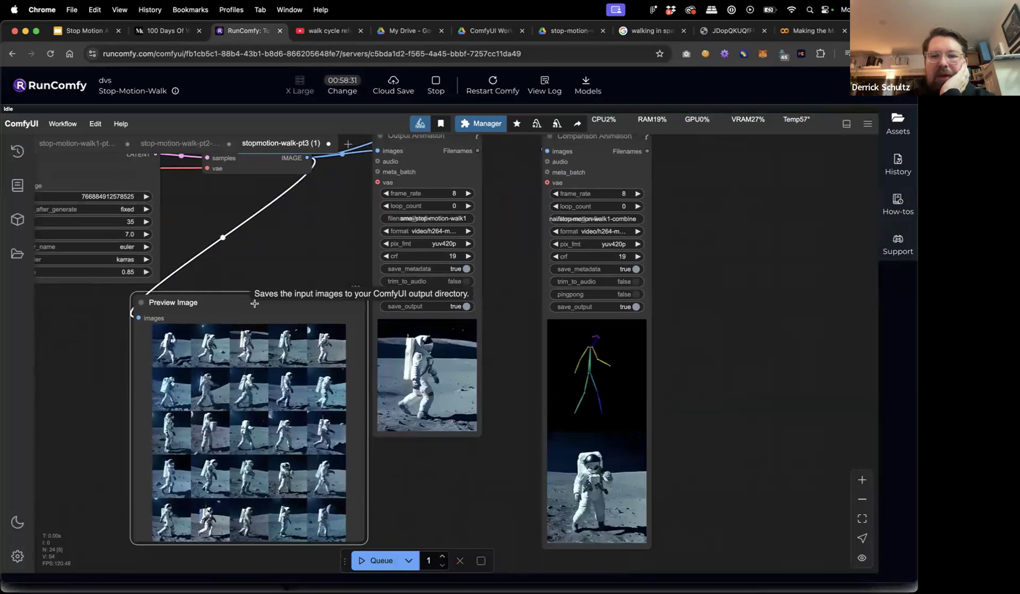
drag(310, 316, 285, 326)
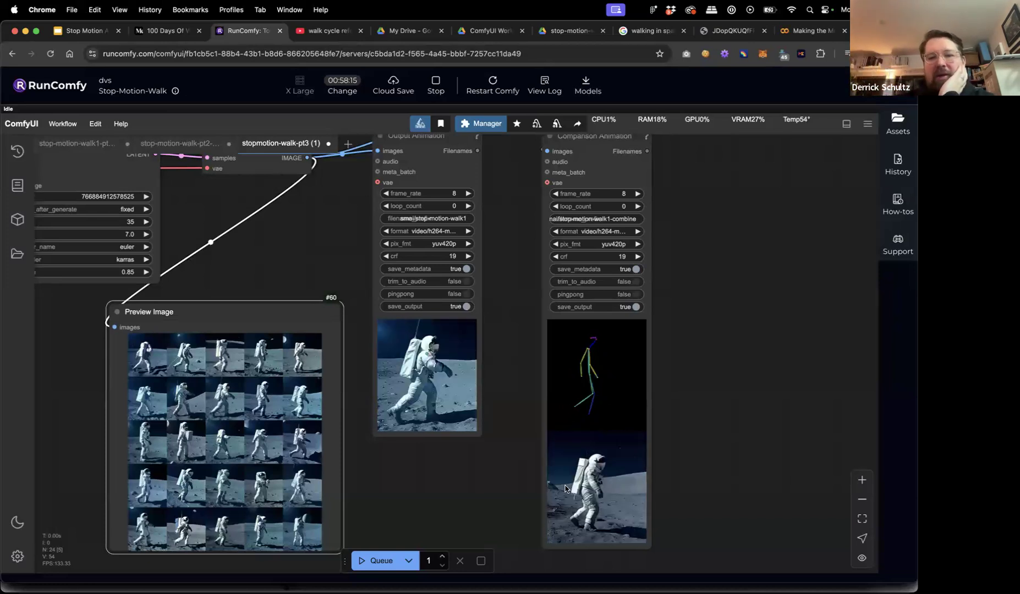
scroll(518, 495, down, 5)
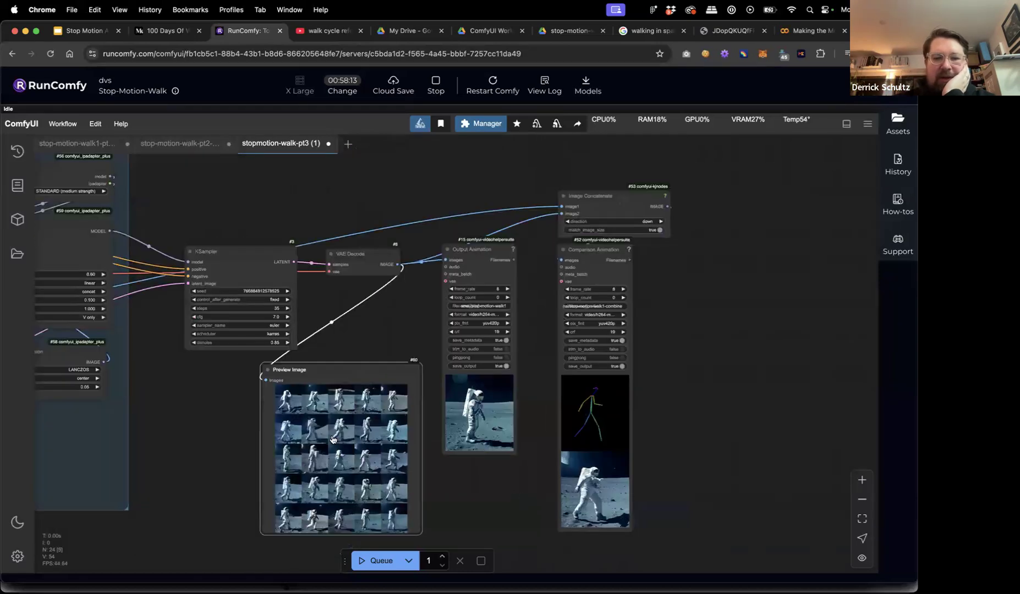
Raise the ControlNet strength to 1.50.
scroll(130, 305, left, 10)
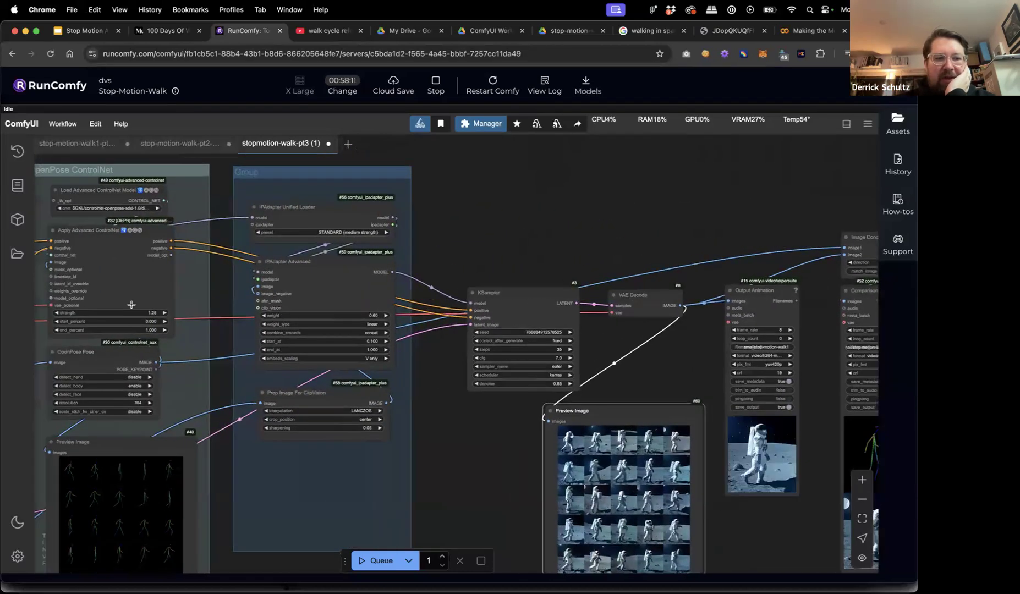
scroll(131, 304, up, 5)
click(169, 319)
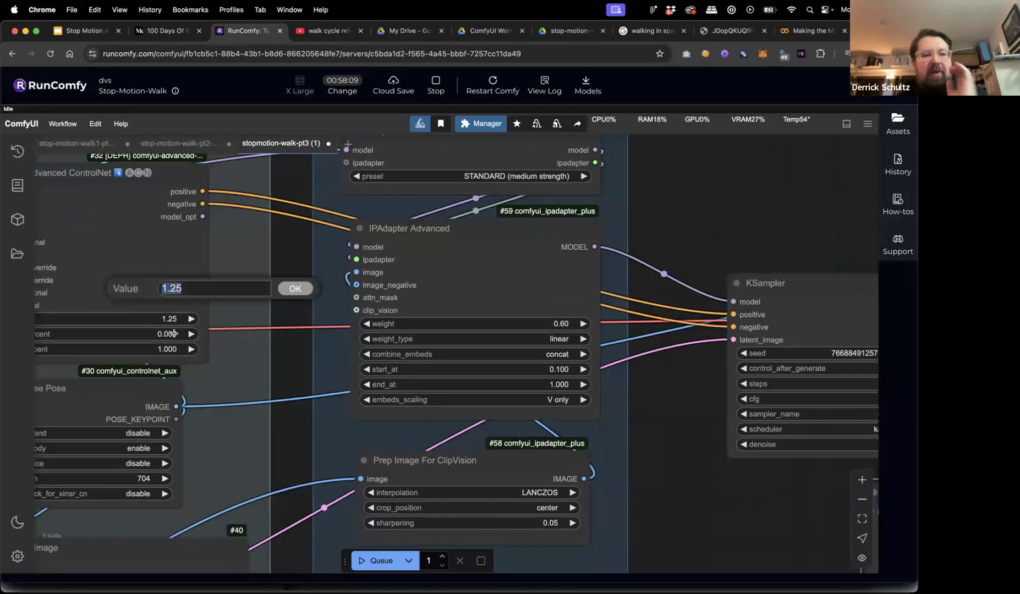
text(1.5)
key(Return)
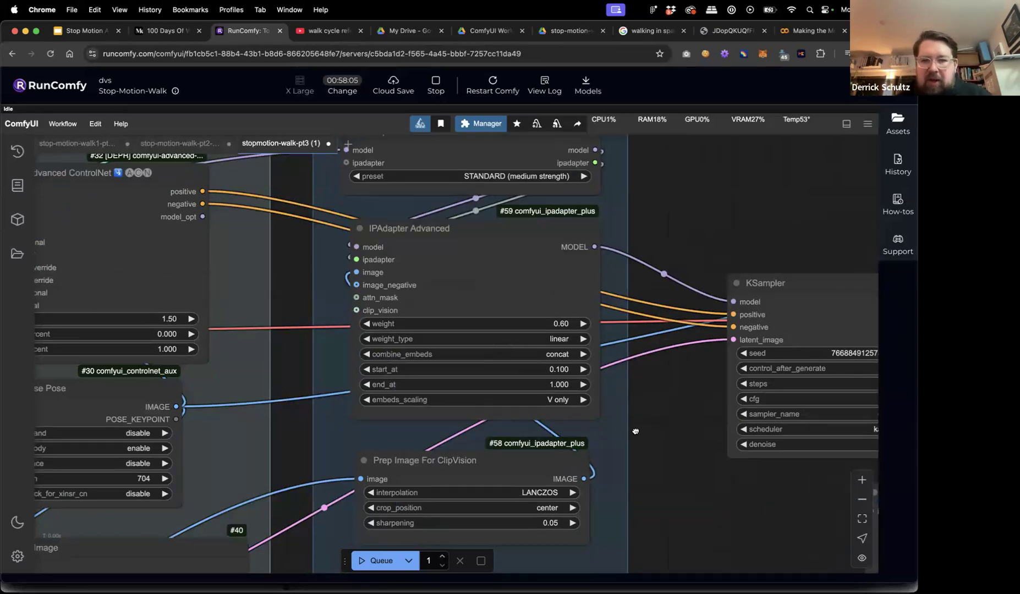
Increase the KSampler denoise to 0.90.
scroll(636, 431, right, 10)
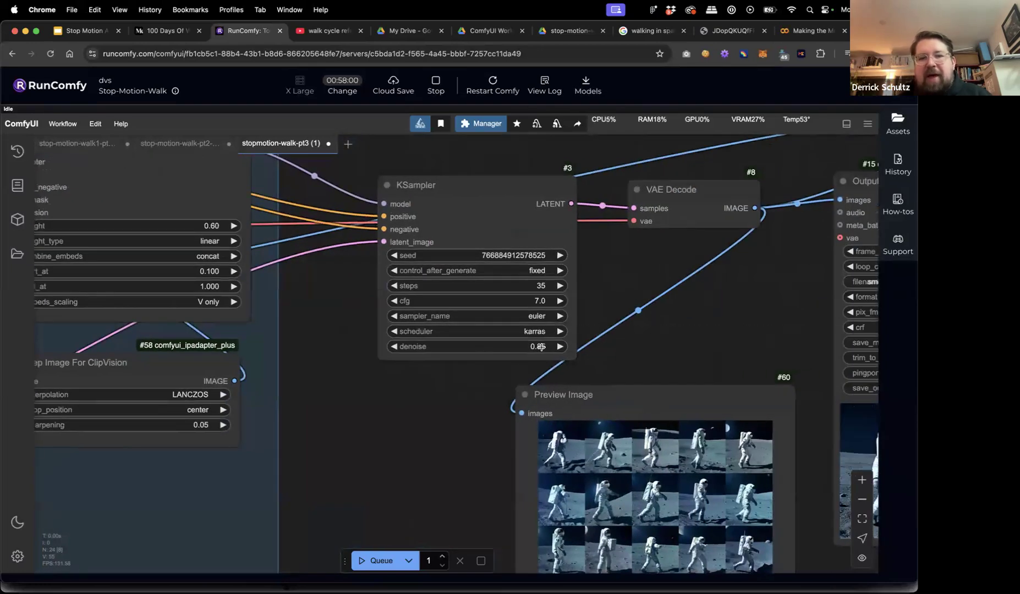
click(542, 347)
text(.9)
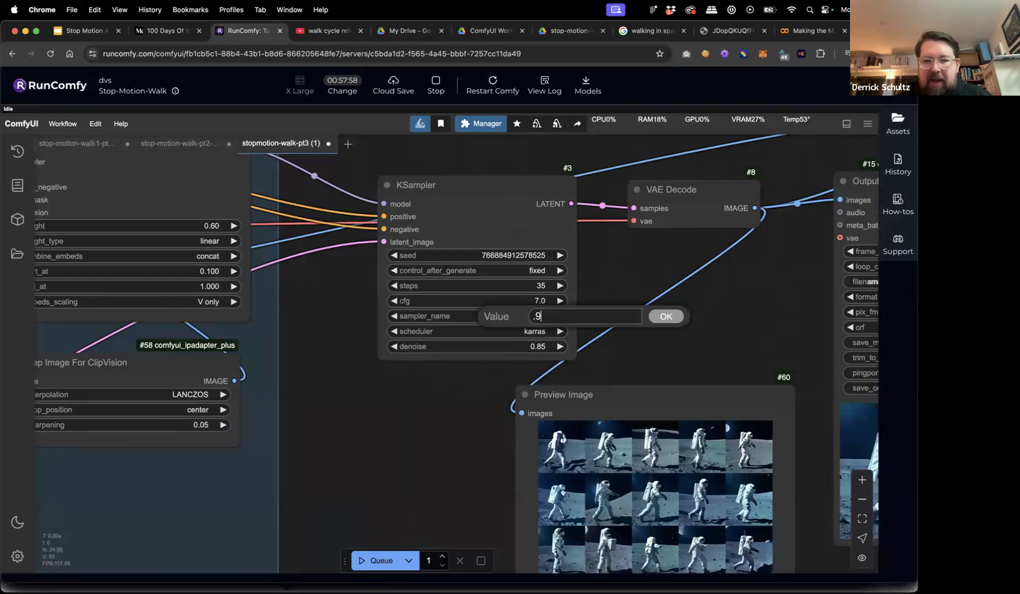
key(Return)
scroll(544, 291, right, 5)
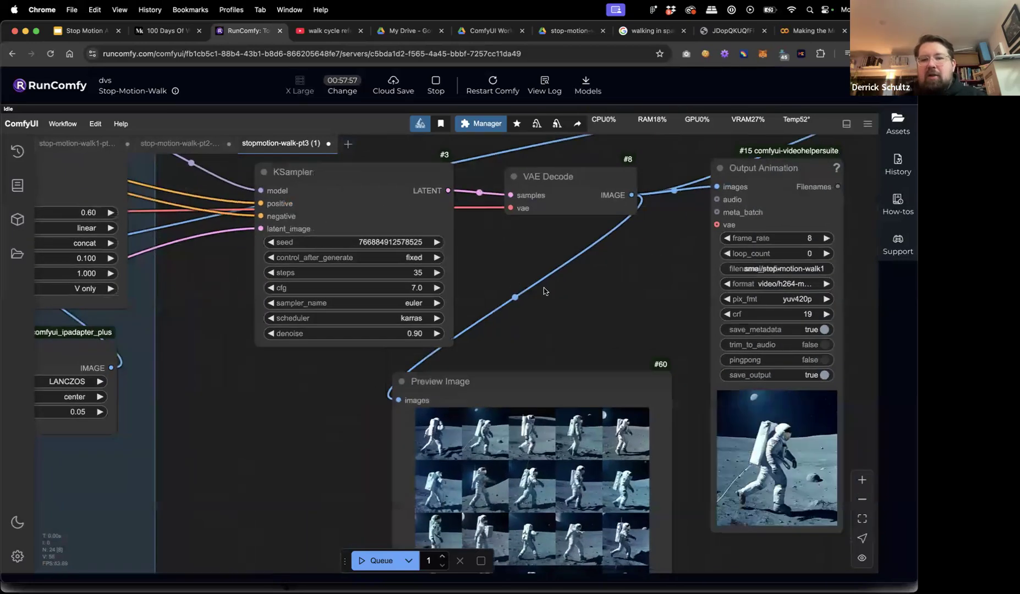
scroll(543, 291, right, 3)
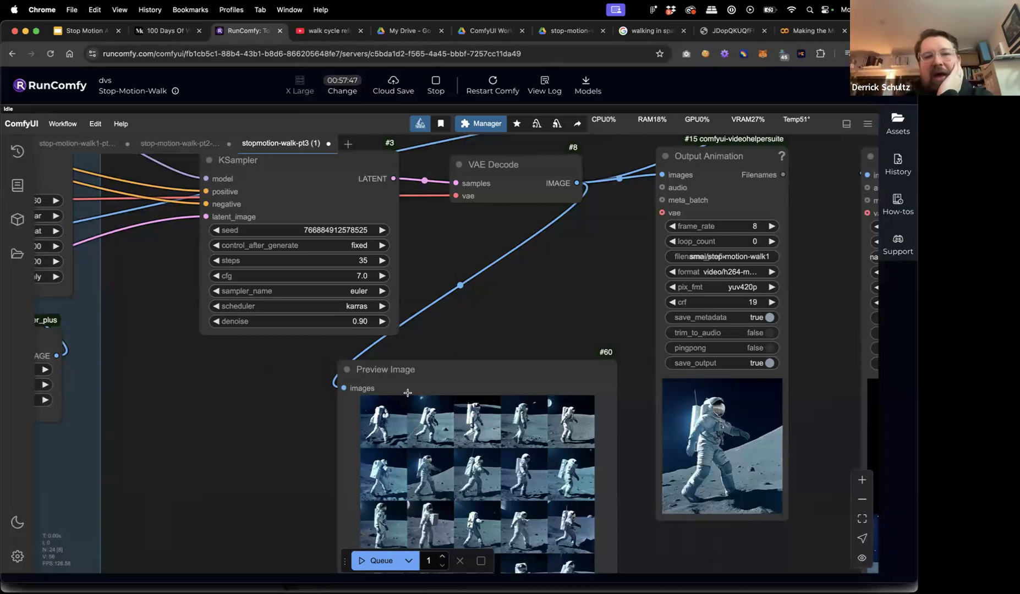
Enter .8 as the KSampler denoise value, replacing 0.90.
click(356, 321)
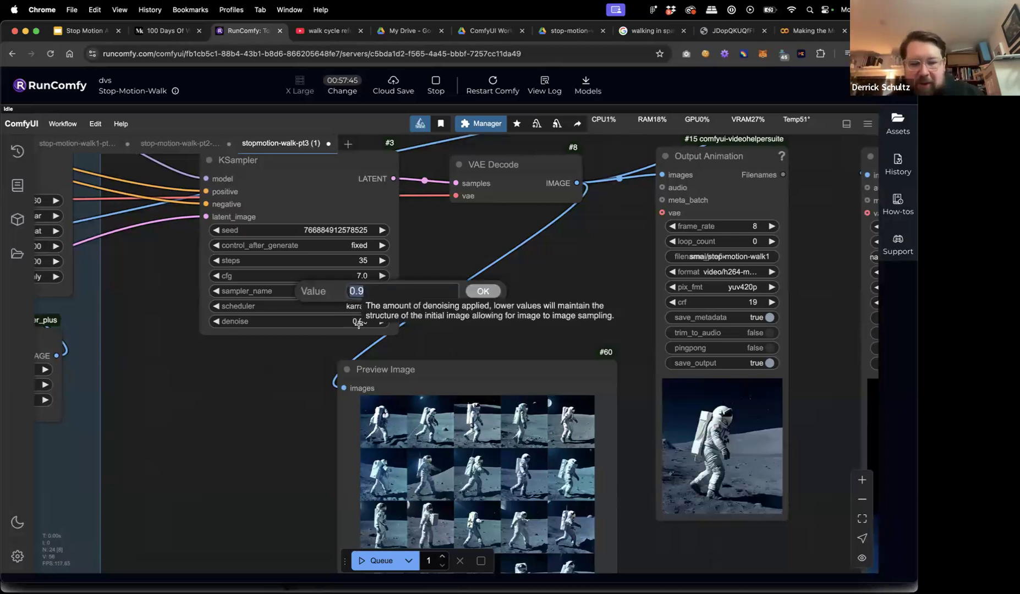
text(.8)
key(Return)
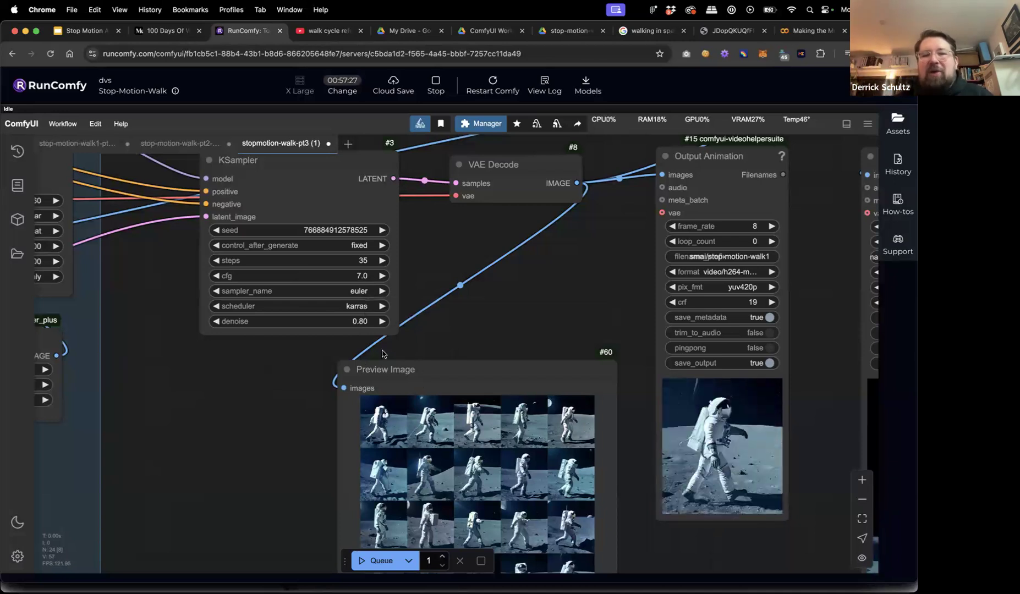
scroll(220, 400, down, 6)
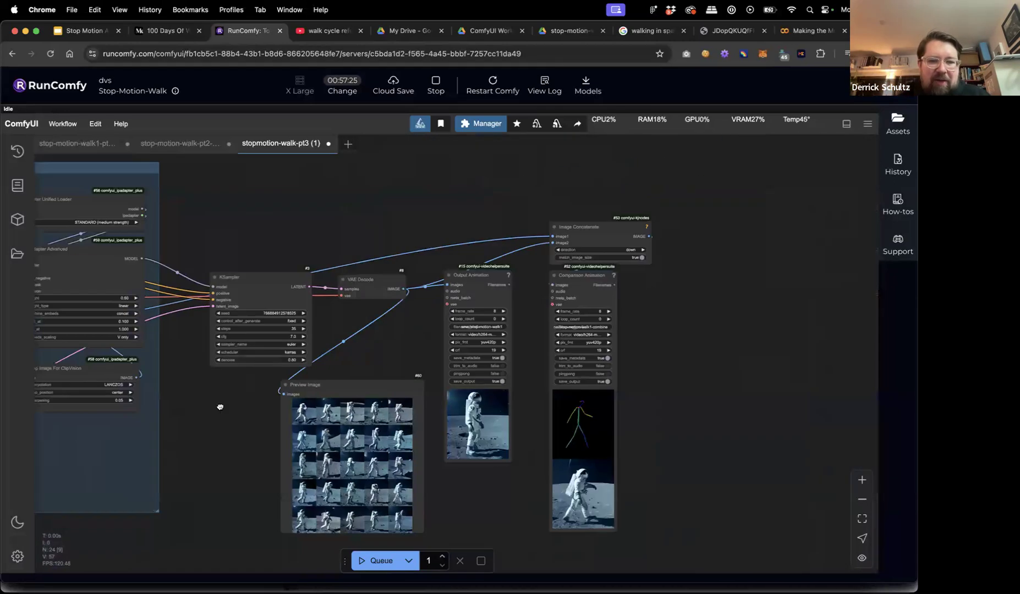
scroll(238, 475, left, 10)
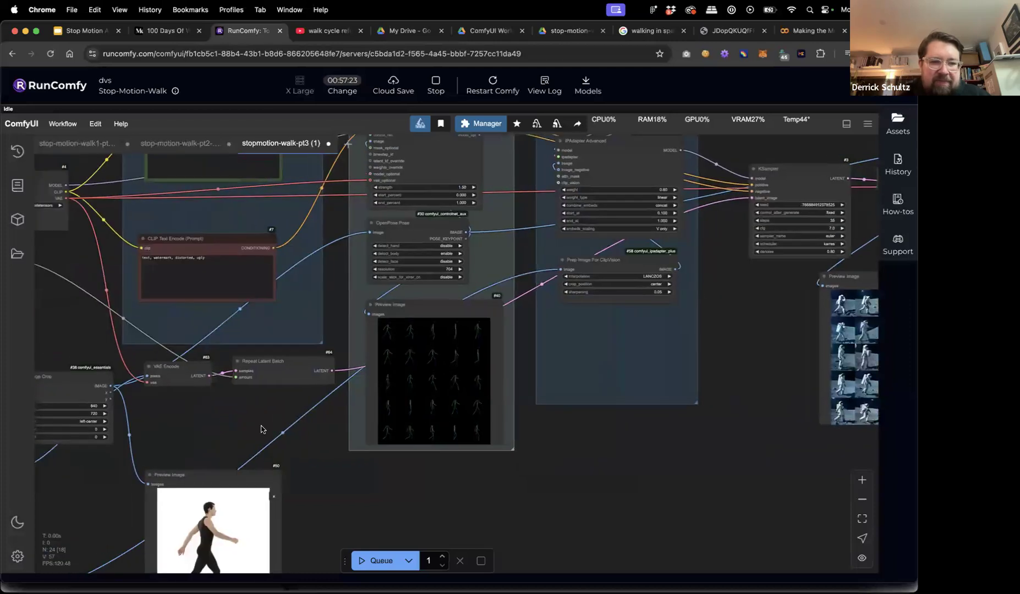
scroll(415, 401, left, 9)
scroll(169, 460, up, 6)
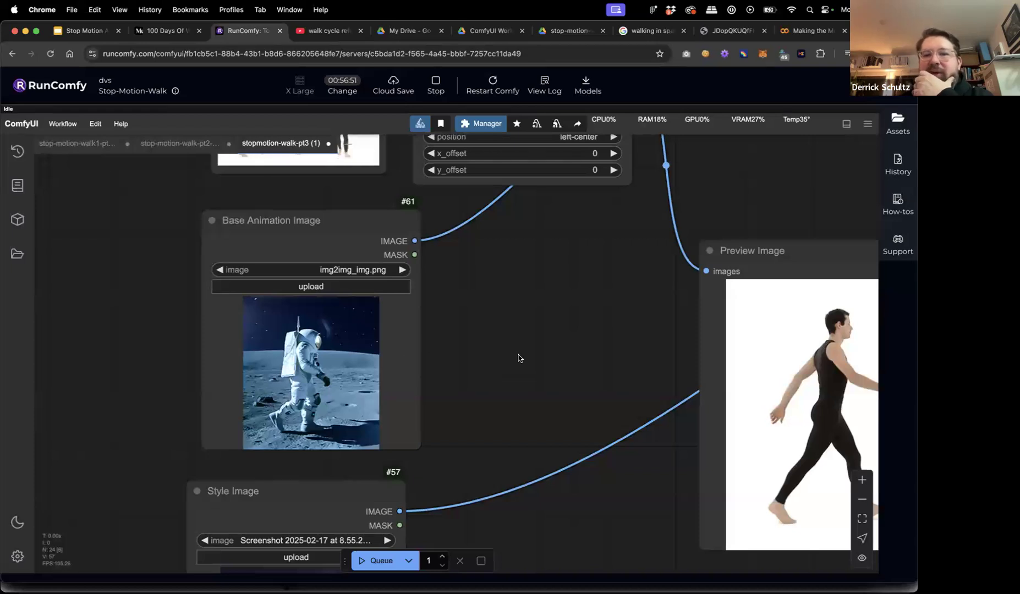
scroll(576, 353, down, 5)
scroll(591, 398, up, 2)
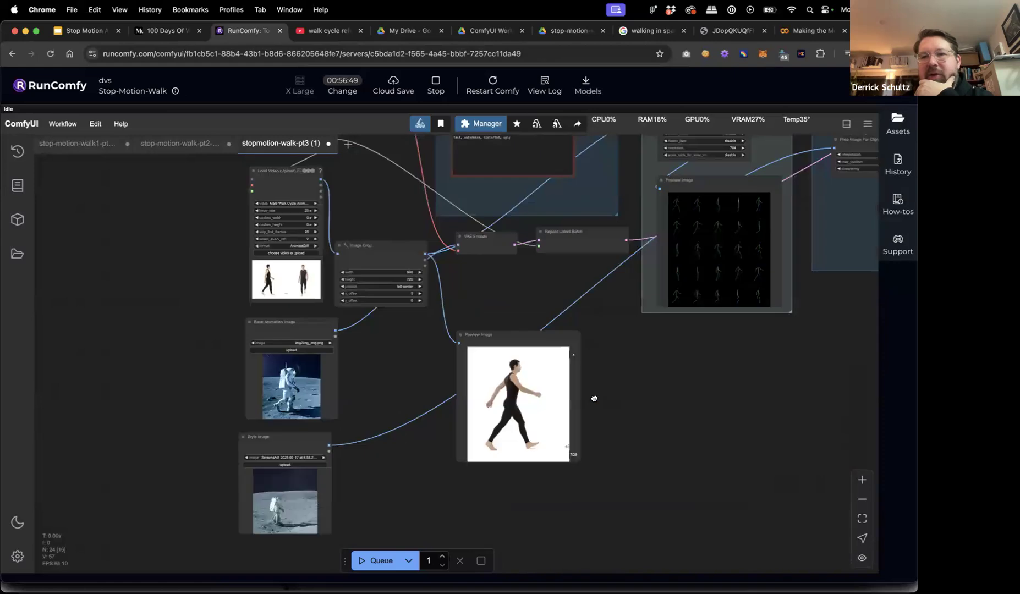
scroll(566, 336, right, 3)
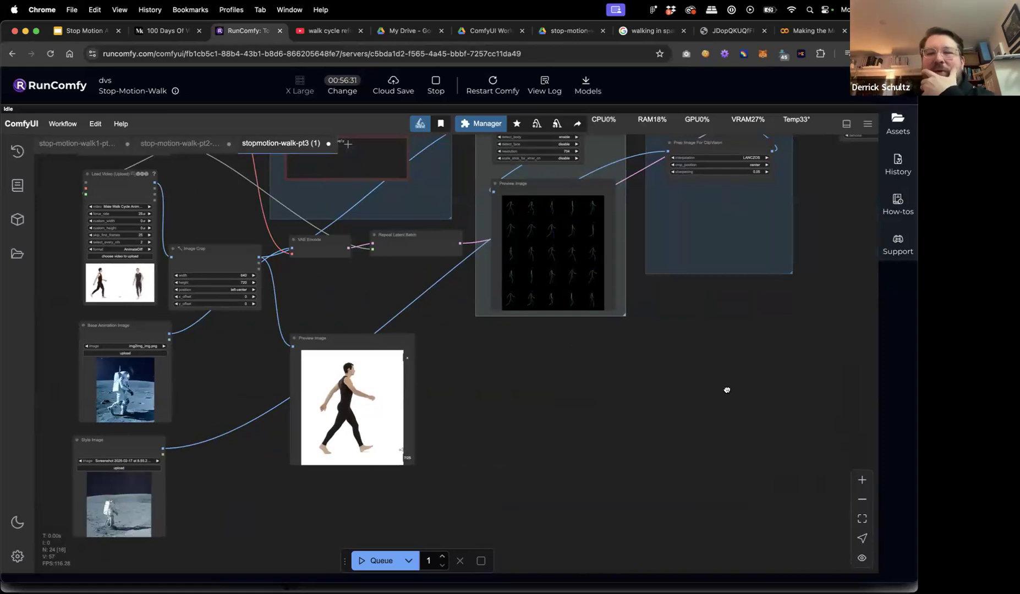
drag(726, 392, 416, 435)
drag(688, 451, 382, 498)
scroll(382, 498, right, 5)
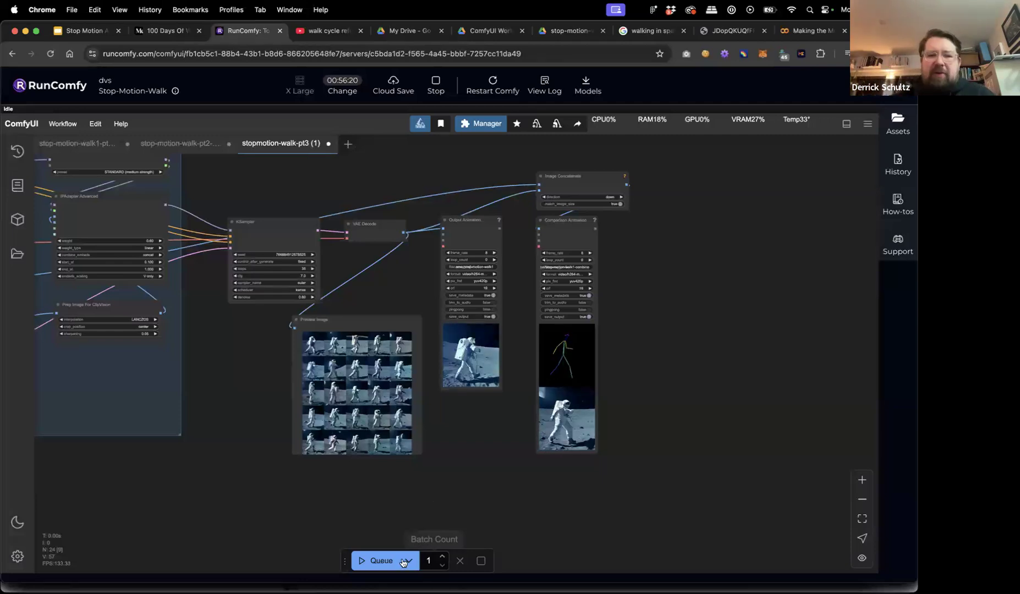
Queue the rerun and view the Comparison Animation and sampler outputs as it finishes.
click(381, 560)
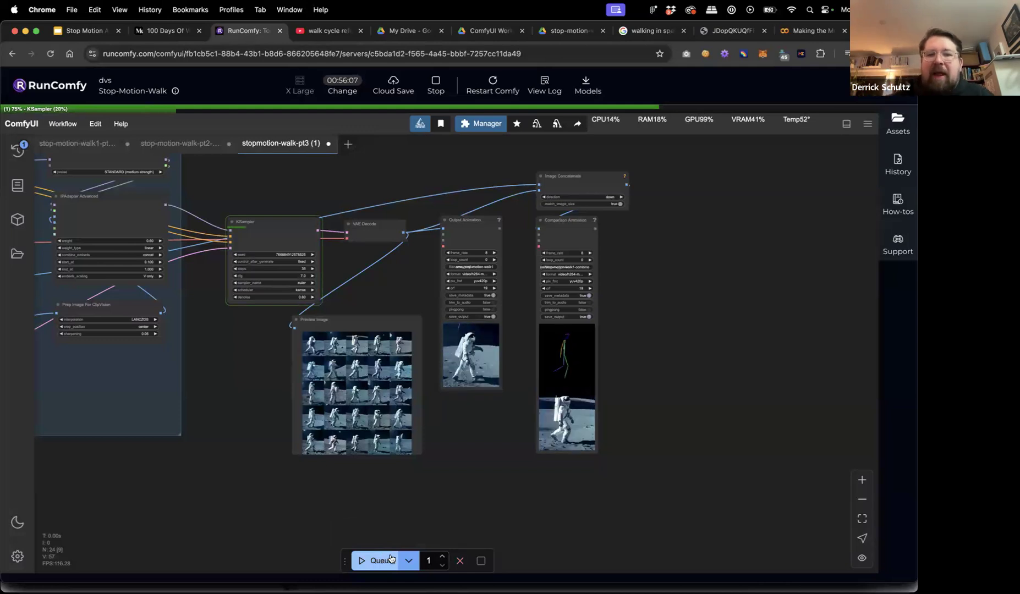
click(560, 226)
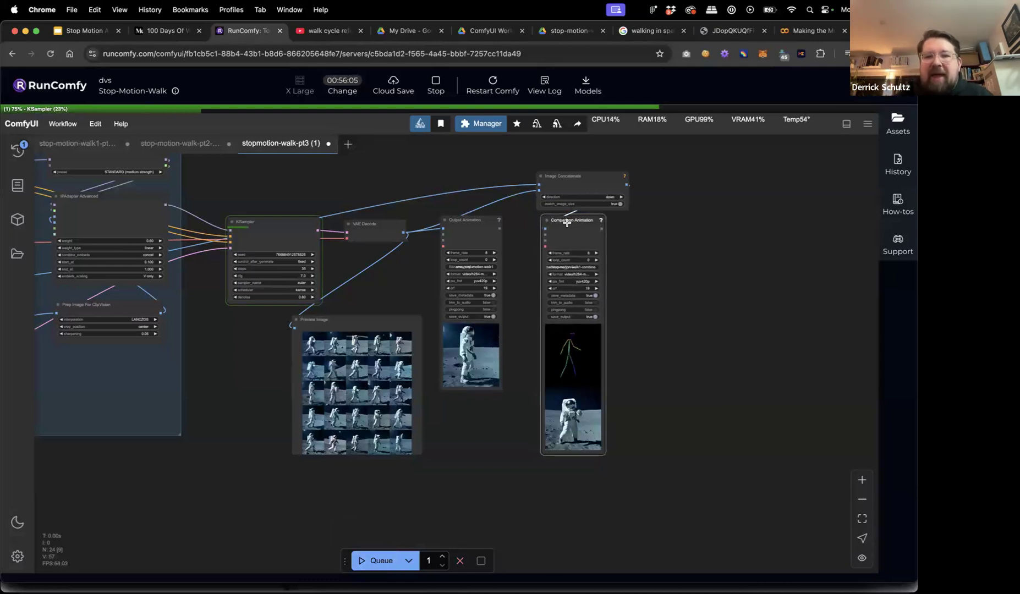
scroll(630, 393, up, 8)
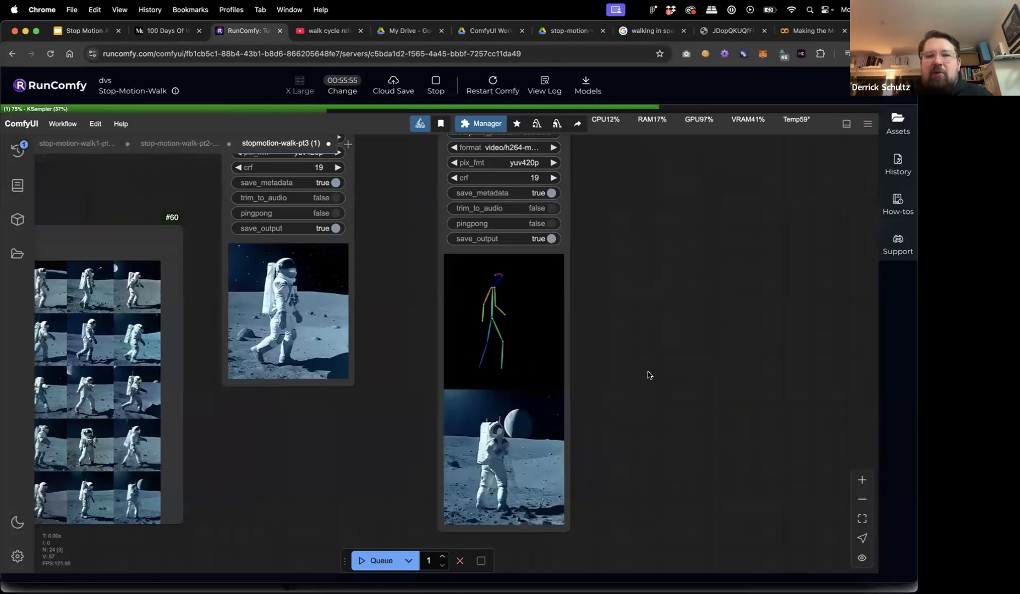
scroll(649, 371, down, 6)
drag(658, 373, 628, 389)
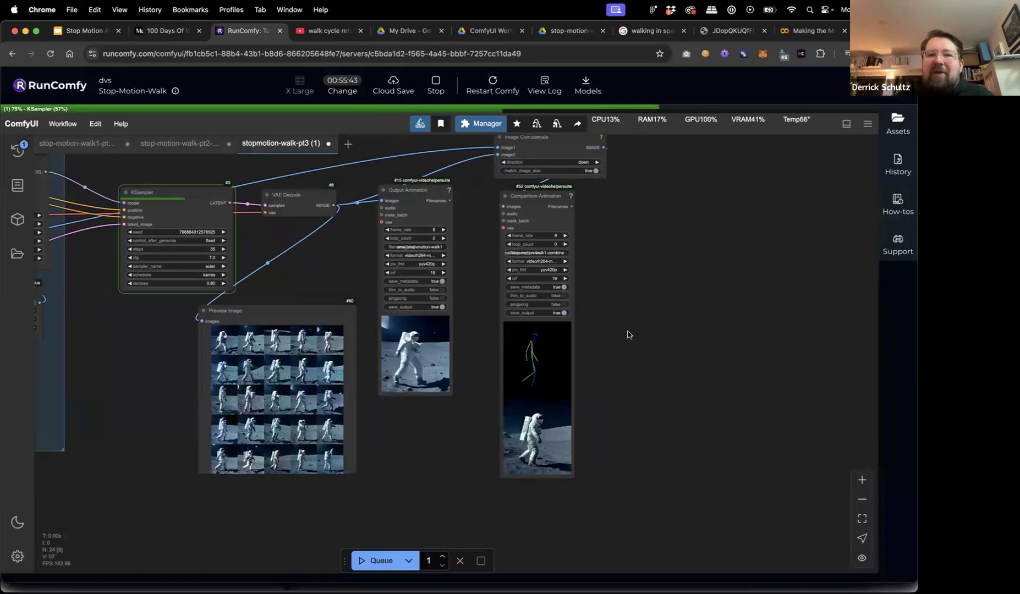
scroll(608, 273, up, 3)
Nudge the Image Concatenate node up and to the left.
drag(548, 188, 537, 187)
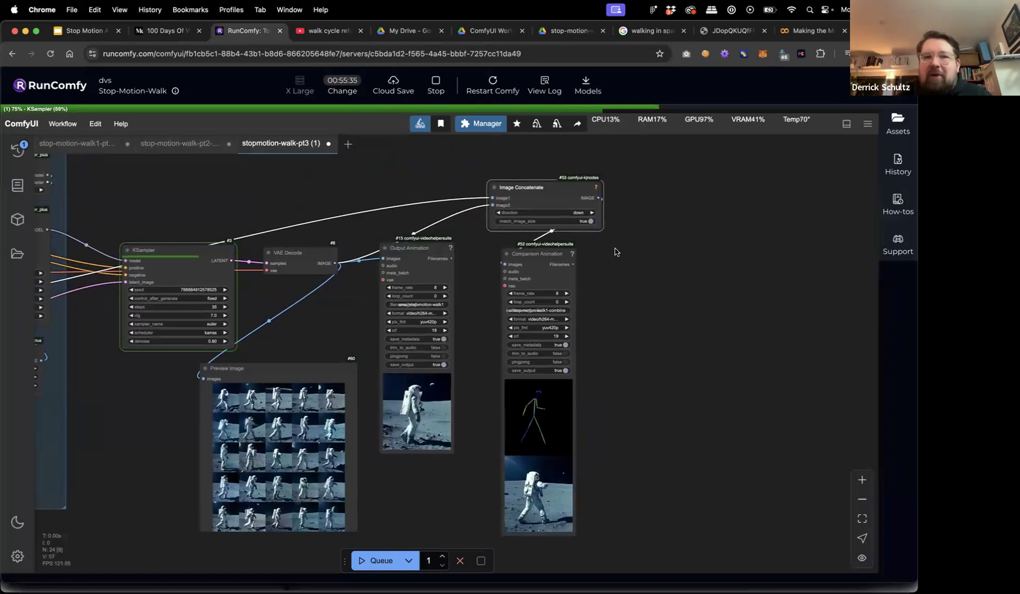
drag(614, 277, 659, 250)
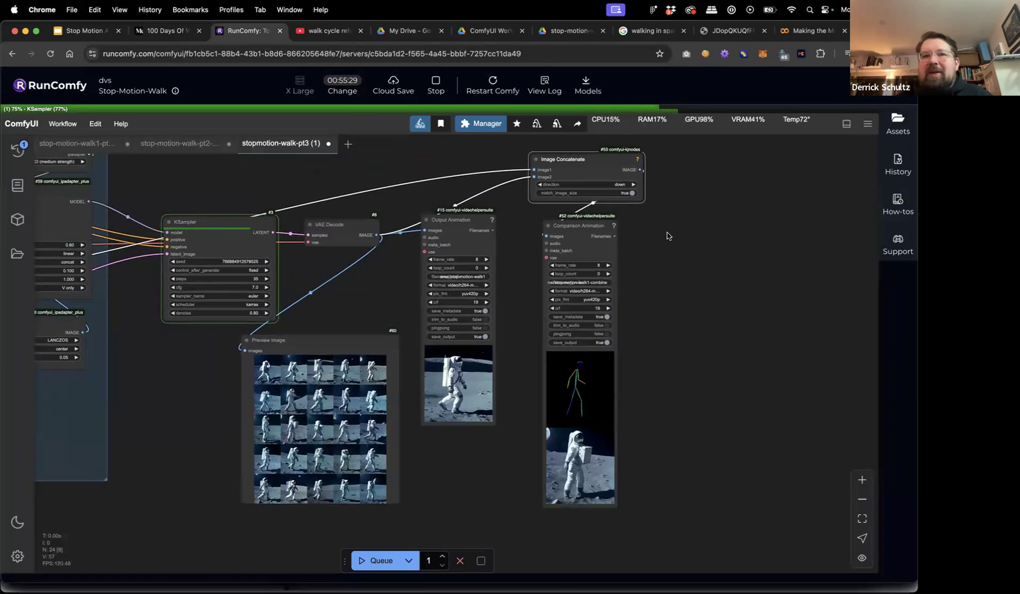
drag(597, 164, 594, 160)
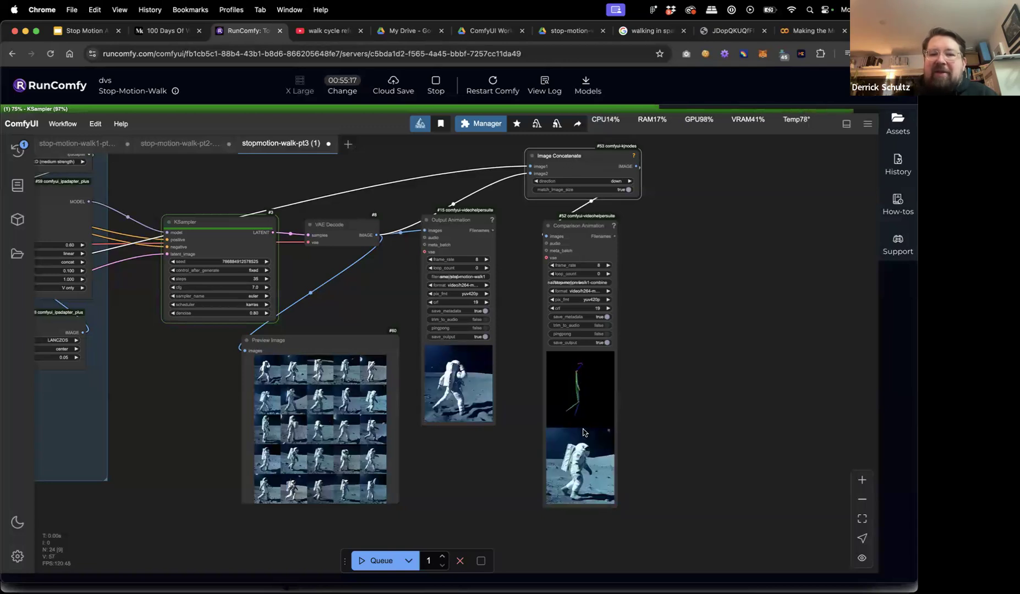
drag(569, 156, 568, 151)
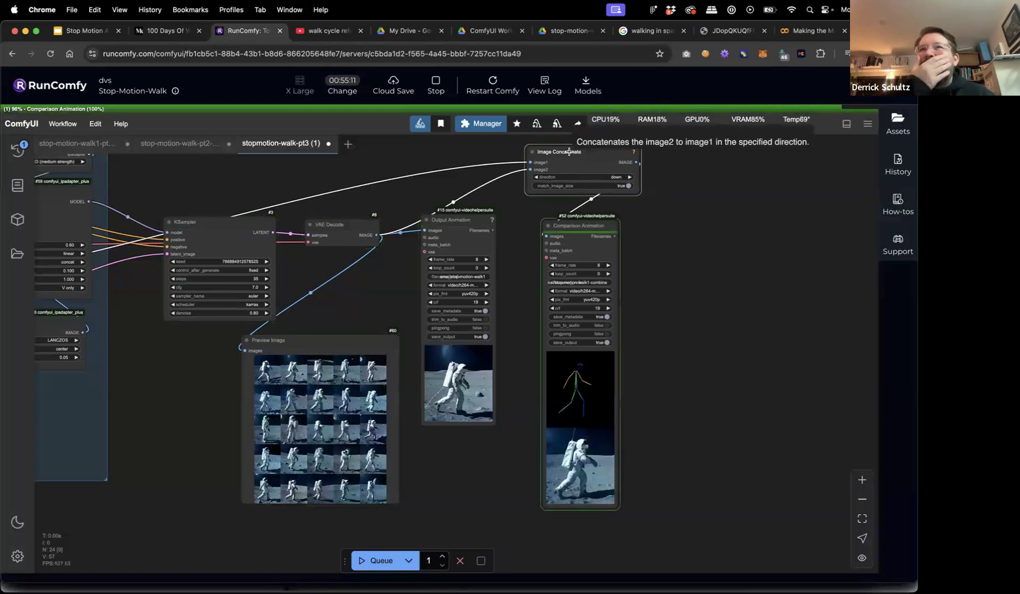
drag(569, 152, 556, 154)
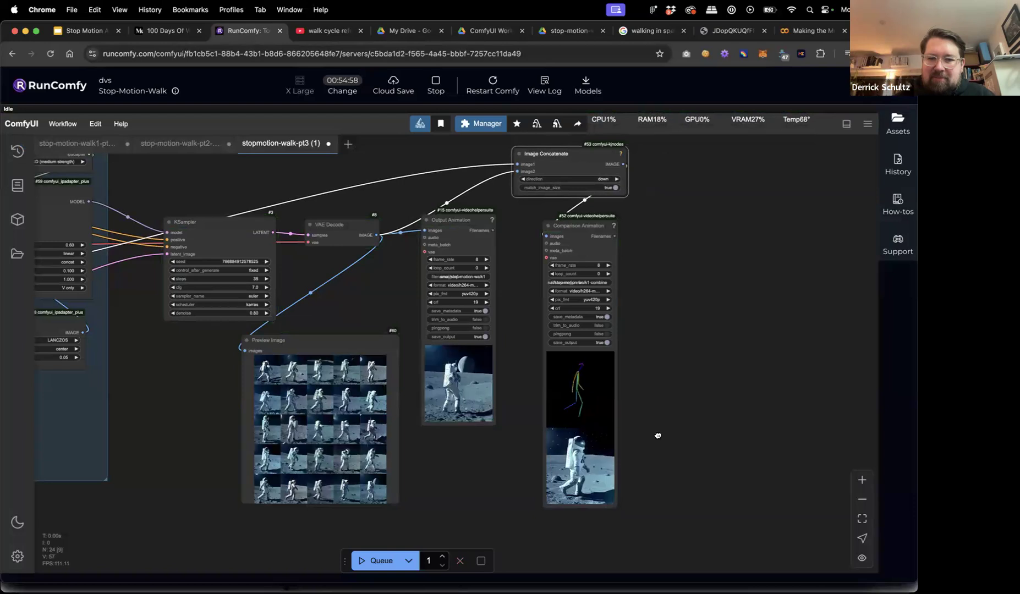
scroll(650, 476, up, 4)
scroll(650, 476, up, 4)
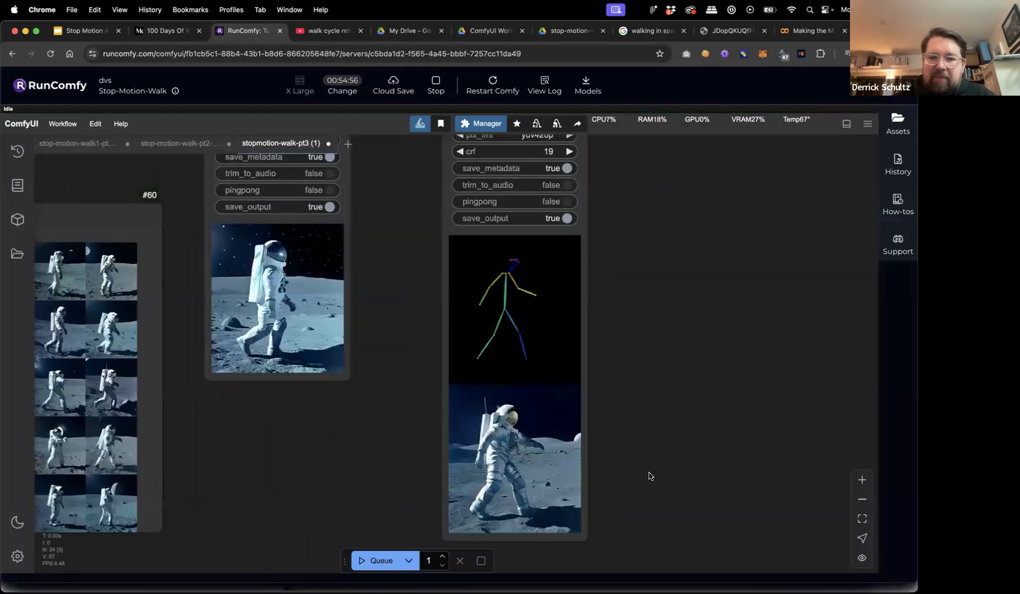
scroll(660, 429, down, 3)
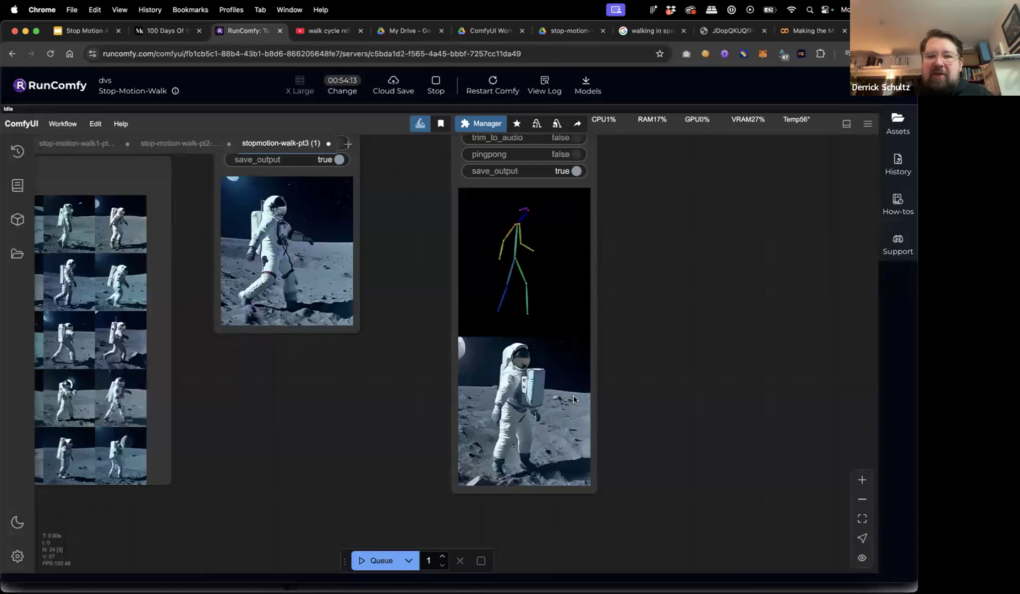
scroll(641, 376, down, 10)
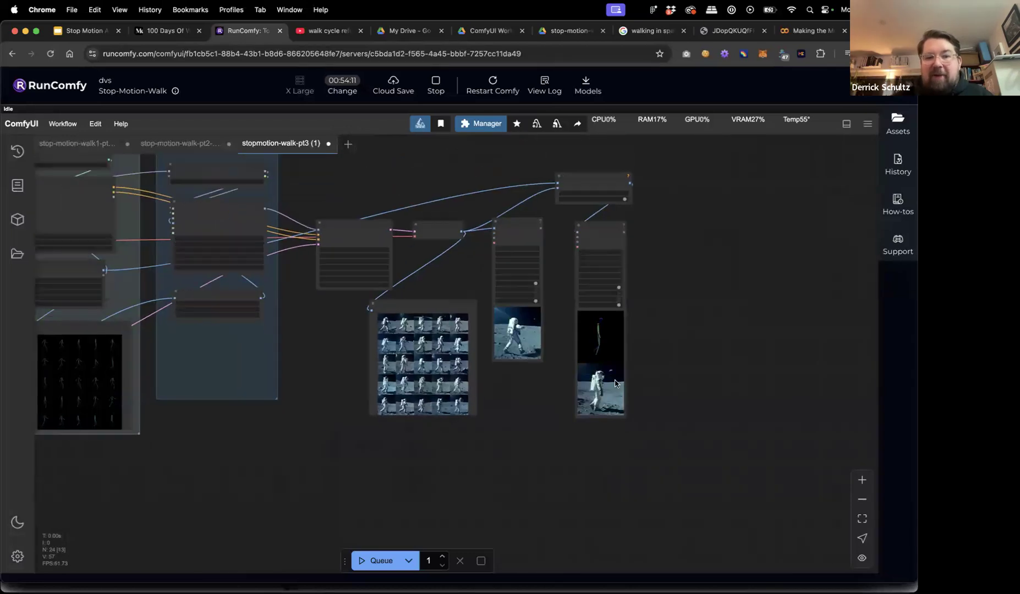
Pan to the Load Video and input nodes and queue a new run.
drag(355, 442, 553, 440)
drag(506, 305, 540, 349)
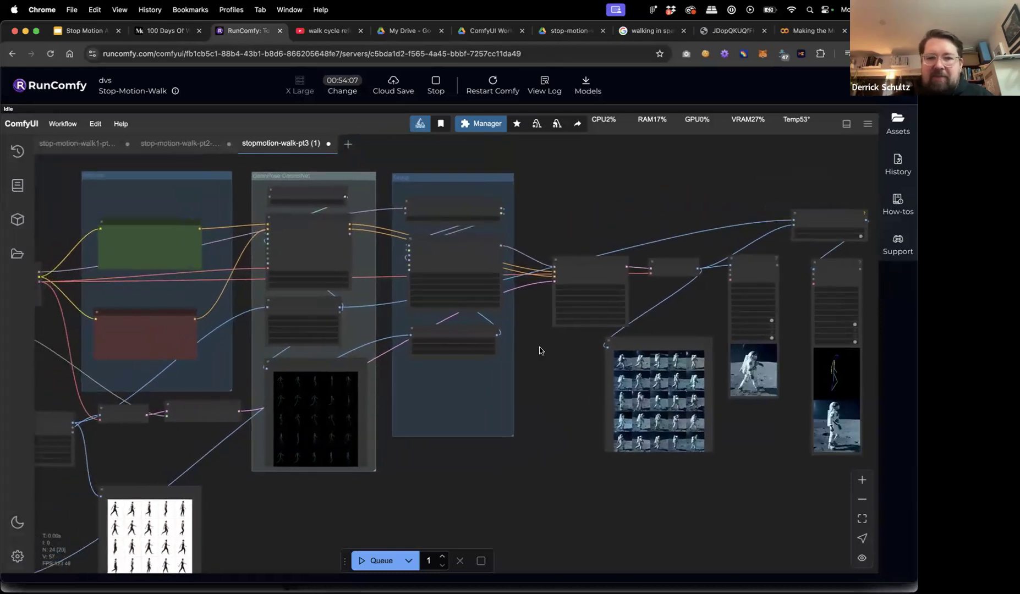
drag(623, 377, 710, 364)
drag(295, 418, 511, 408)
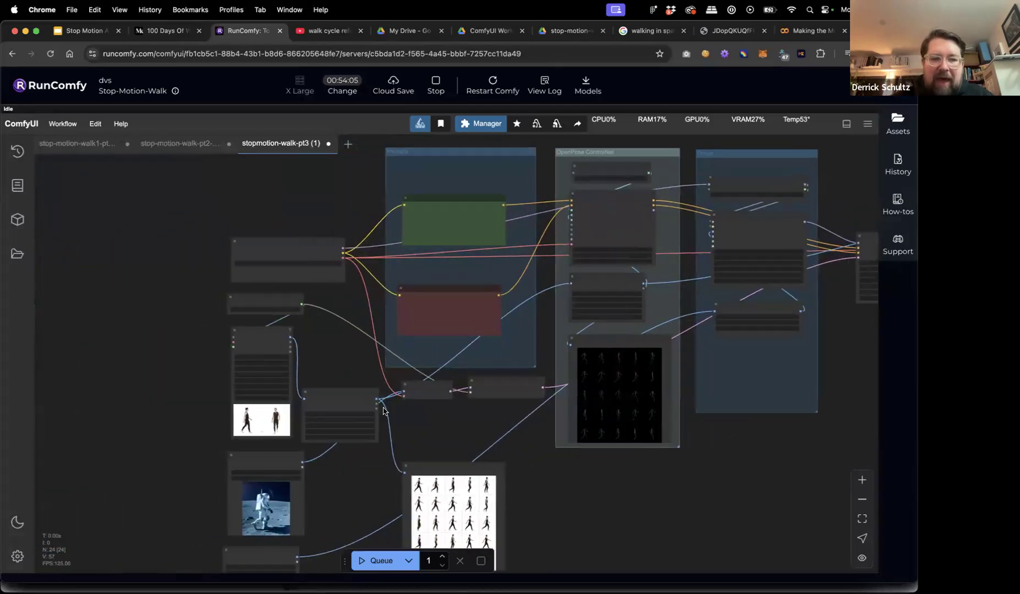
scroll(199, 422, up, 5)
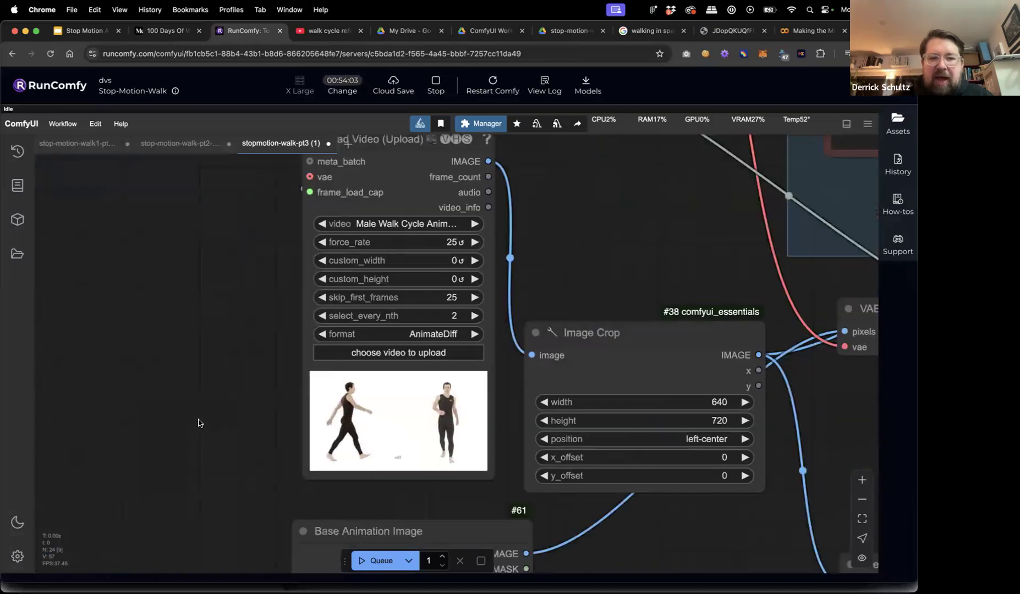
scroll(202, 410, down, 5)
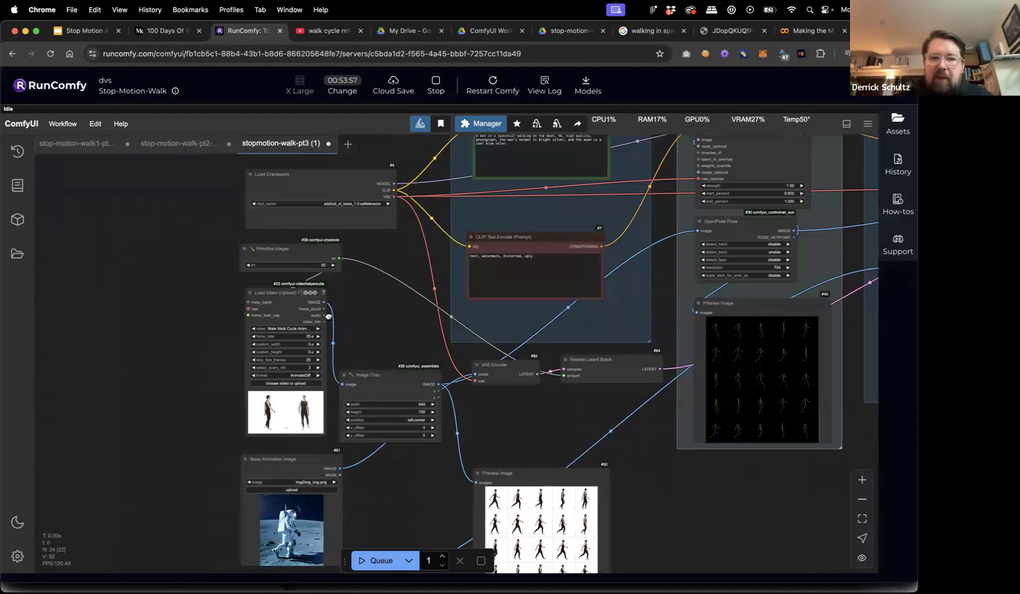
scroll(328, 317, right, 3)
click(363, 562)
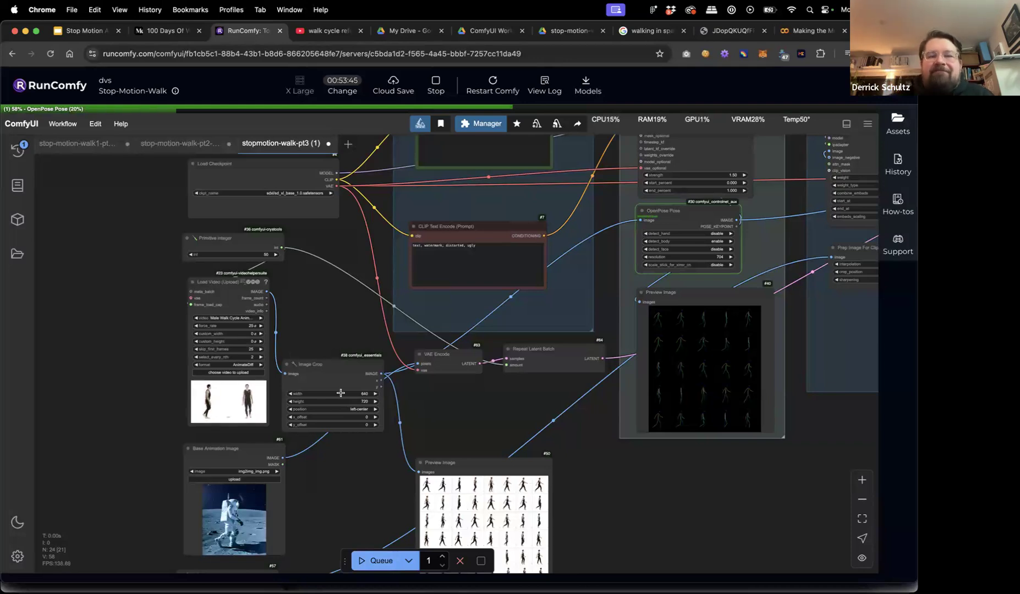
Move the Image Crop node slightly up, then pan back to KSampler and the comparison outputs.
drag(346, 369, 347, 352)
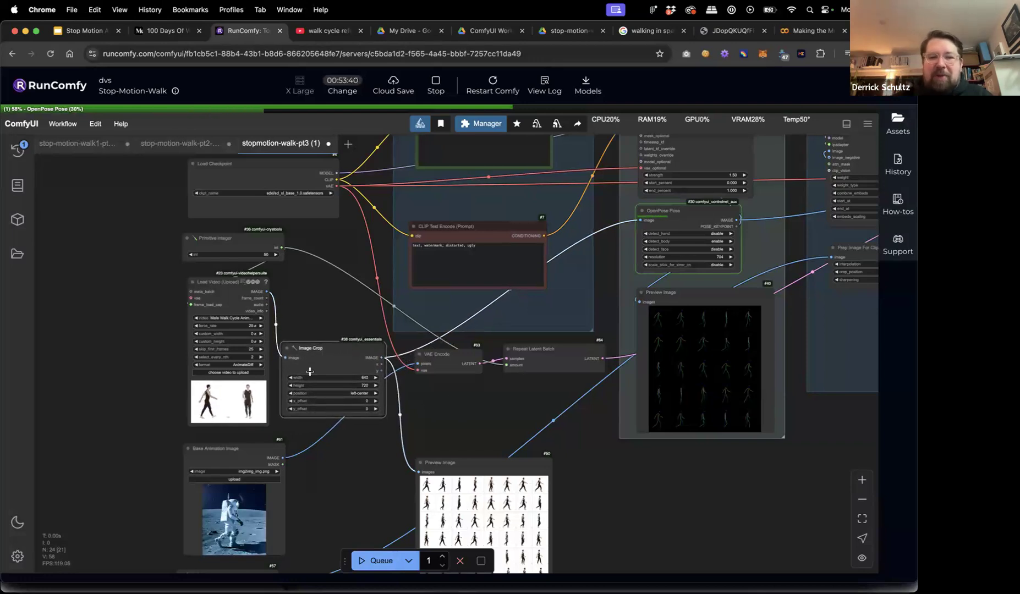
drag(677, 490, 488, 481)
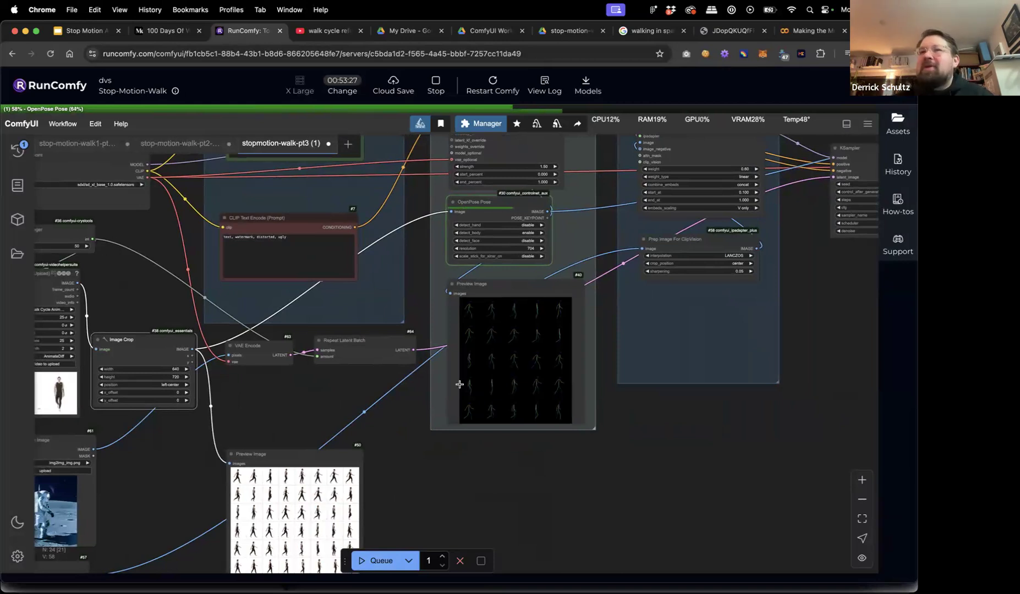
drag(758, 432, 639, 455)
drag(729, 471, 571, 486)
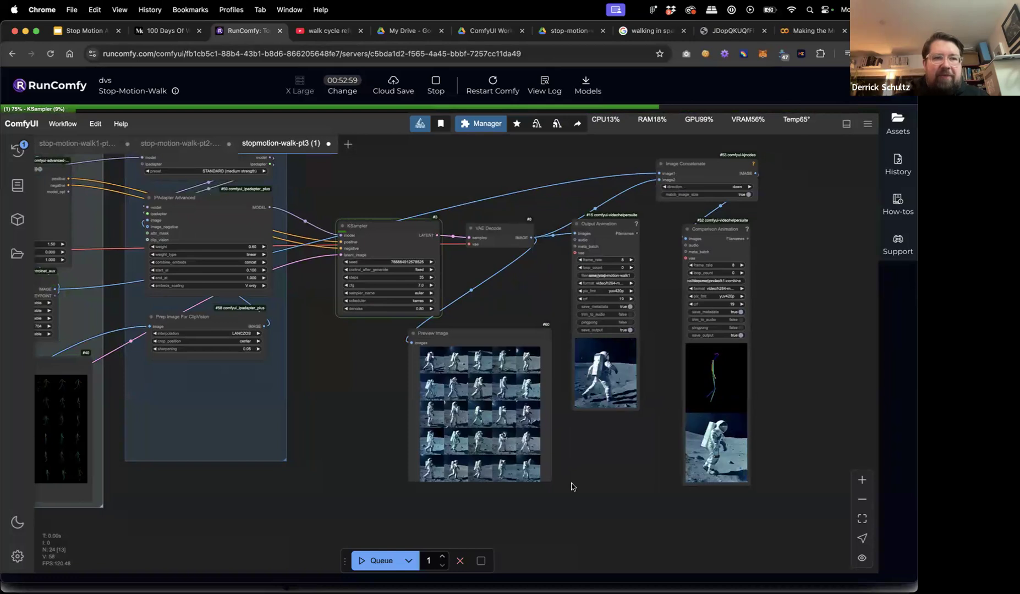
key(super+t)
Load runcomfy.com/comfyui in the new tab and close the My Machines panel.
text(runc)
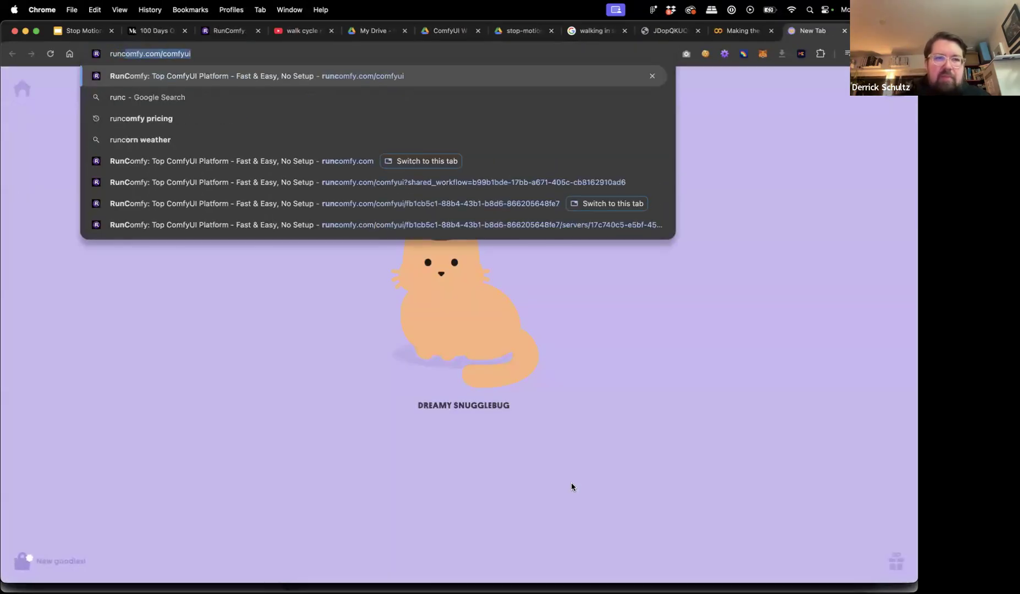
key(Return)
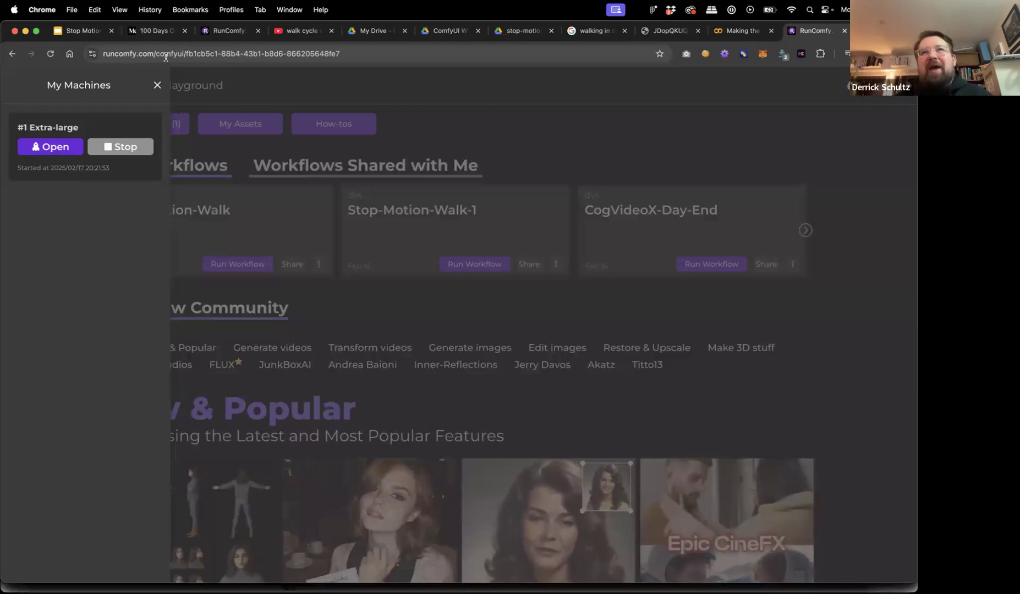
click(156, 85)
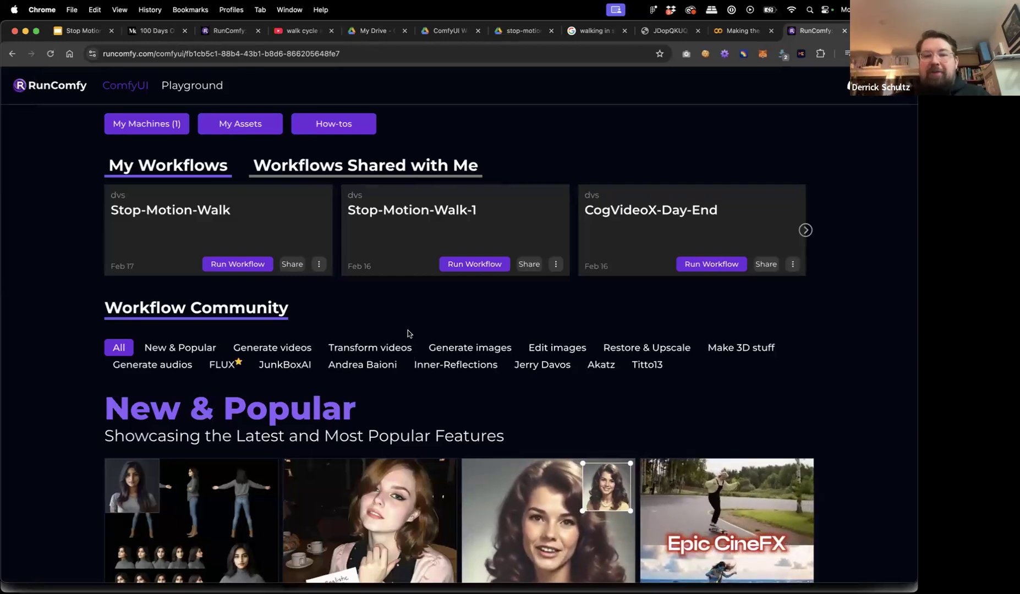
Scroll the New & Popular workflow gallery down to the MV-Adapter, ReActor and Hunyuan3D cards.
scroll(863, 418, down, 15)
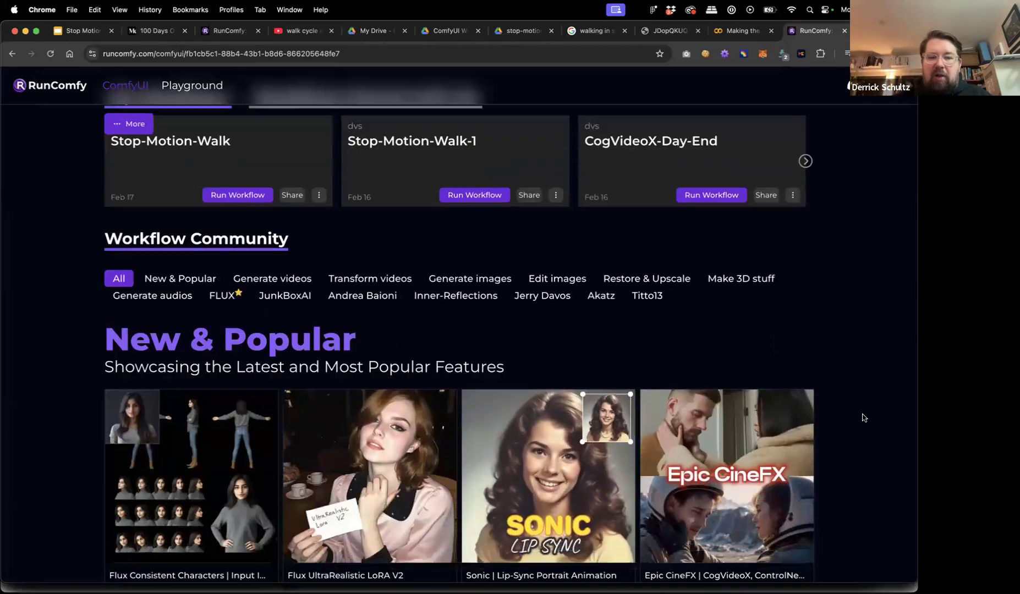
scroll(863, 418, down, 15)
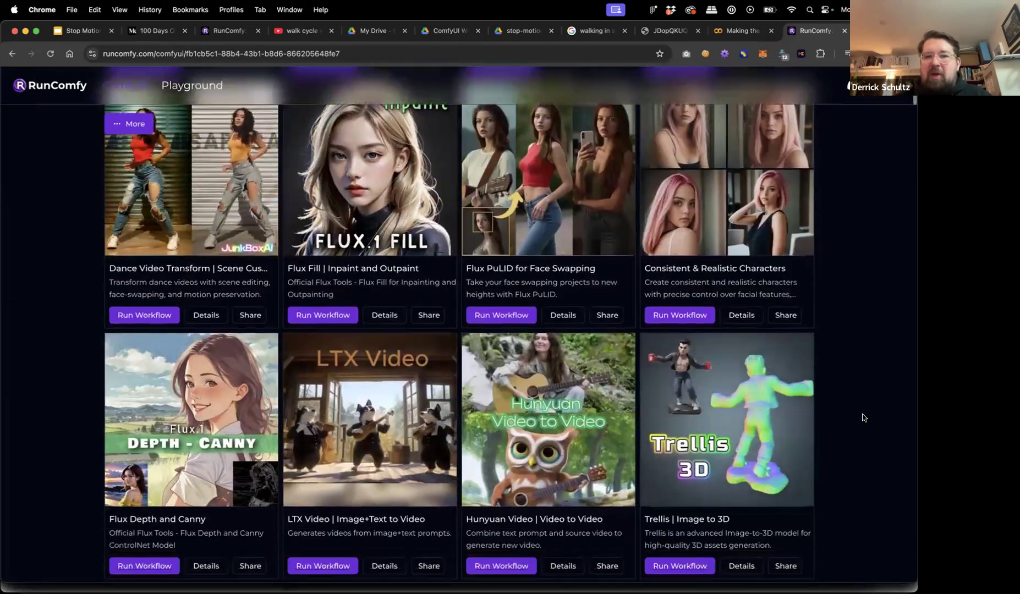
scroll(863, 418, down, 8)
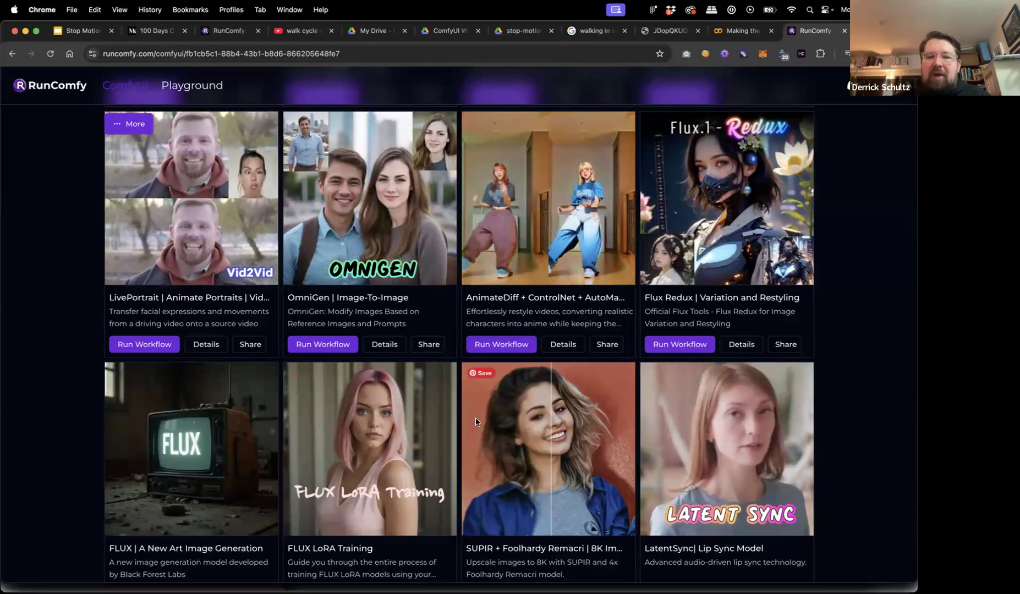
scroll(476, 422, down, 5)
scroll(476, 429, down, 4)
scroll(476, 438, down, 8)
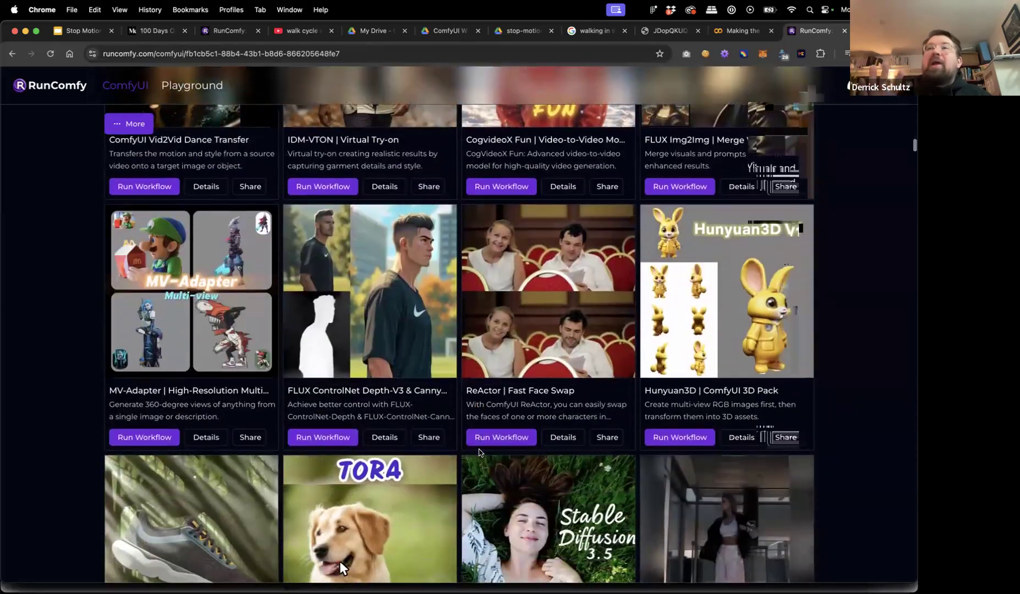
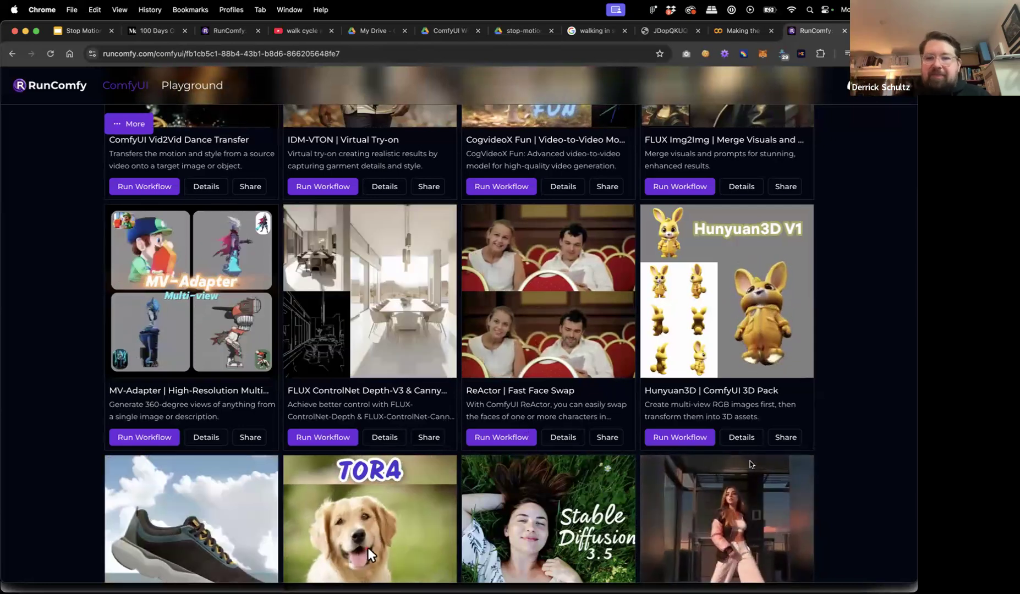
Browse further down the workflow gallery, then go back to the Stop-Motion-Walk editor tab.
scroll(330, 506, down, 5)
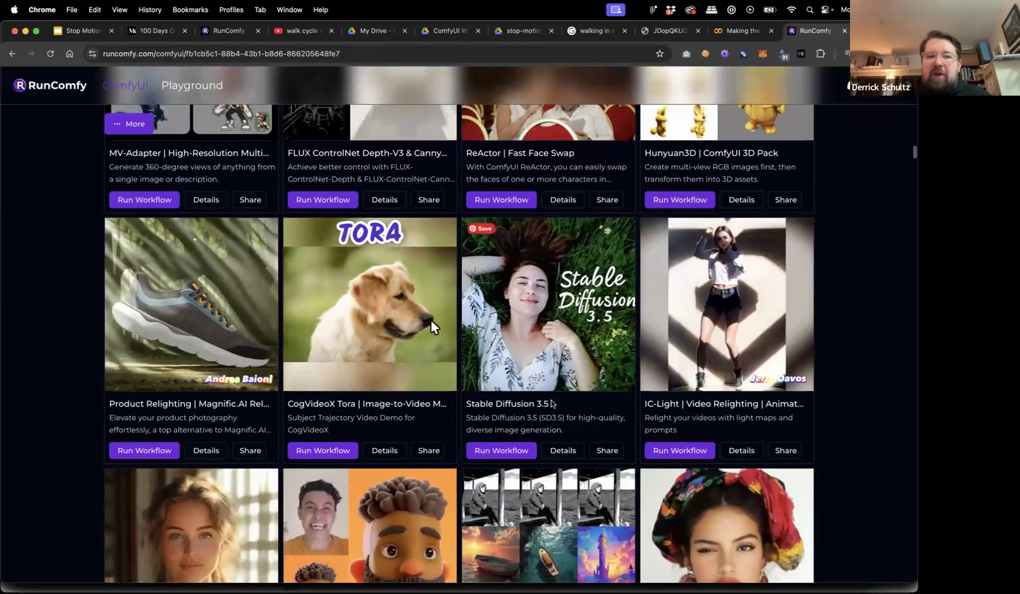
scroll(561, 435, down, 5)
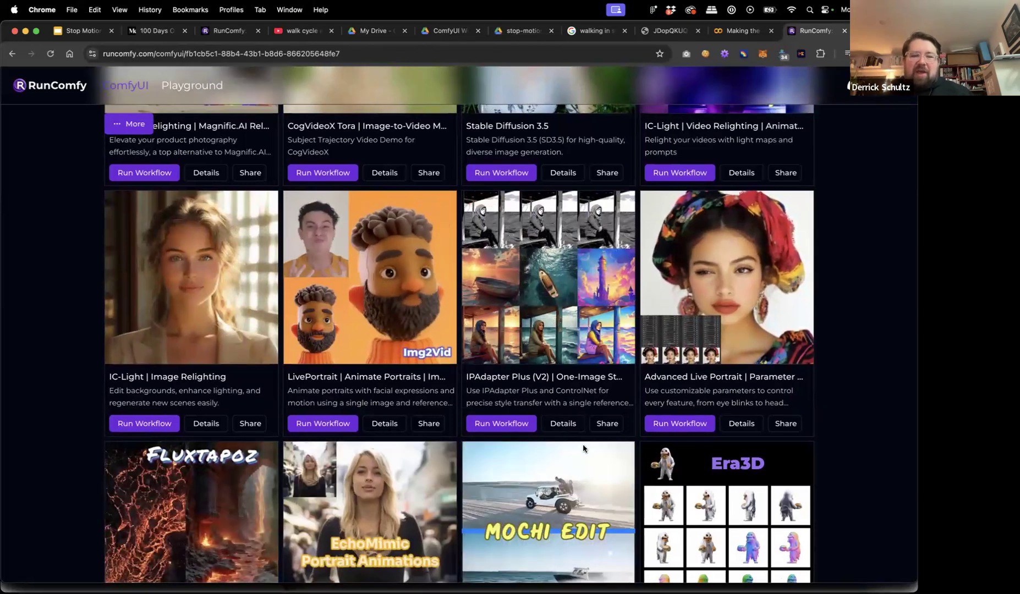
scroll(582, 444, down, 3)
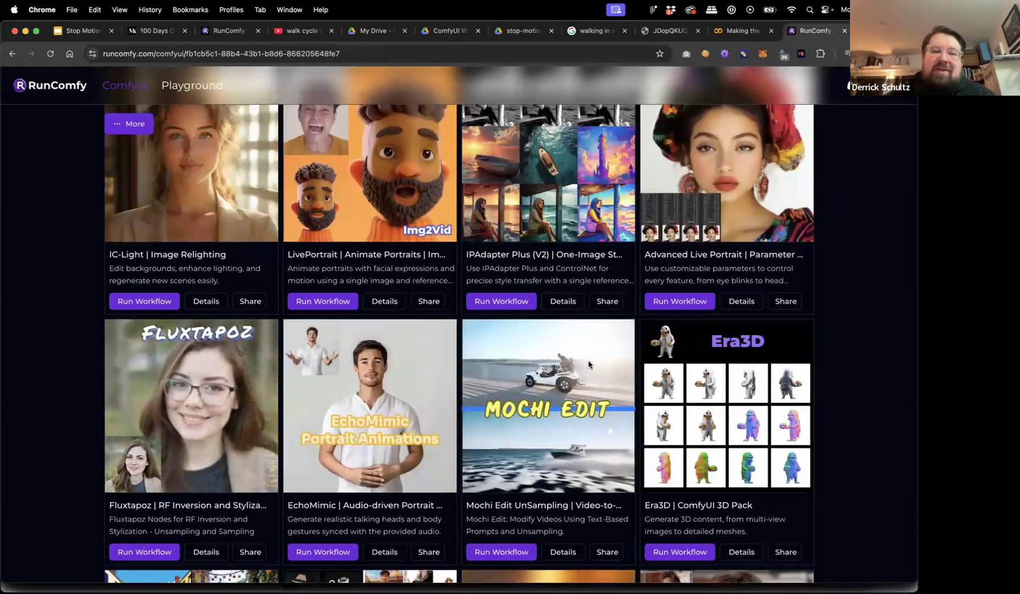
scroll(344, 206, up, 7)
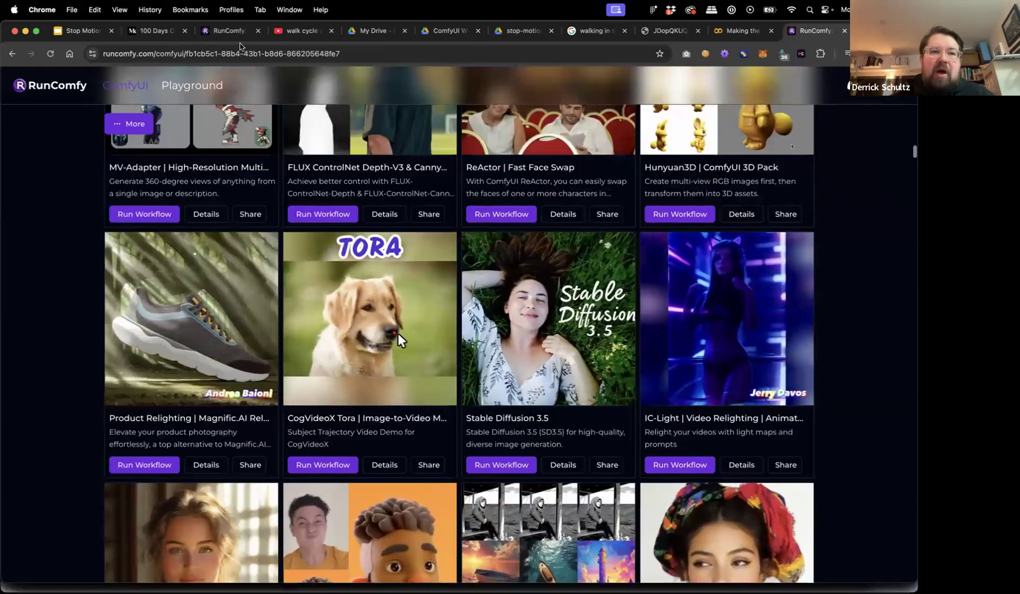
click(227, 32)
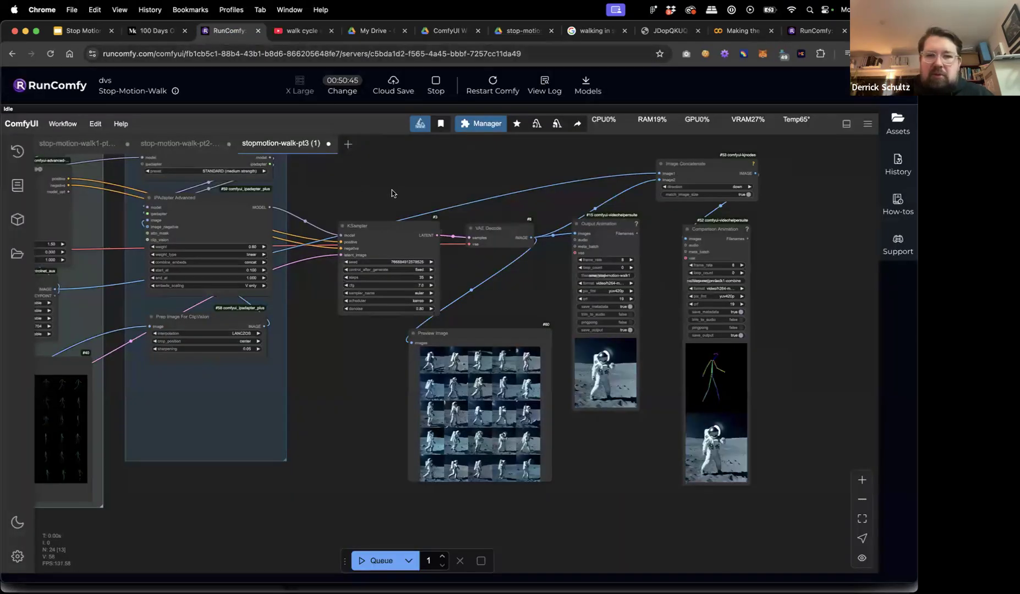
Save the workflow under the new name stopmotion-walk-pt3-space.
drag(392, 193, 270, 198)
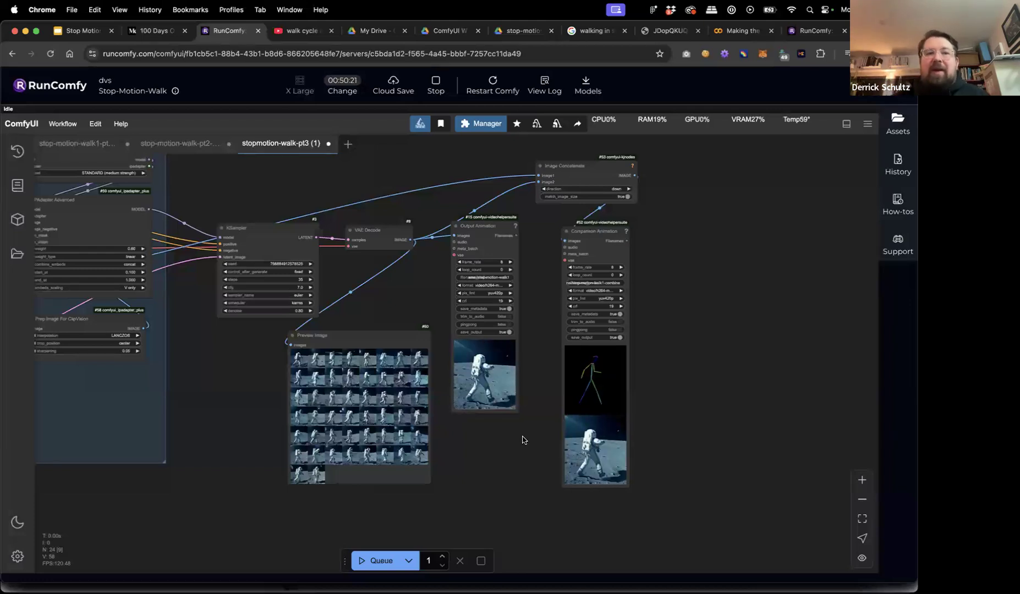
click(62, 123)
click(72, 207)
key(Right)
key(BackSpace)
key(BackSpace)
key(BackSpace)
key(BackSpace)
text(-space)
key(Return)
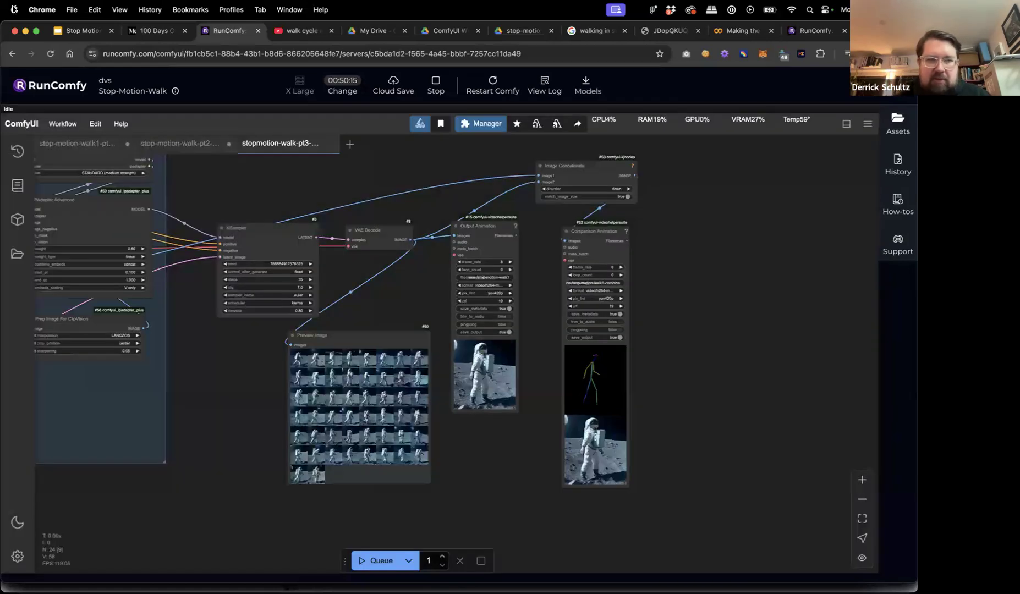
Export a copy of the workflow to disk as a JSON file.
click(75, 126)
click(75, 246)
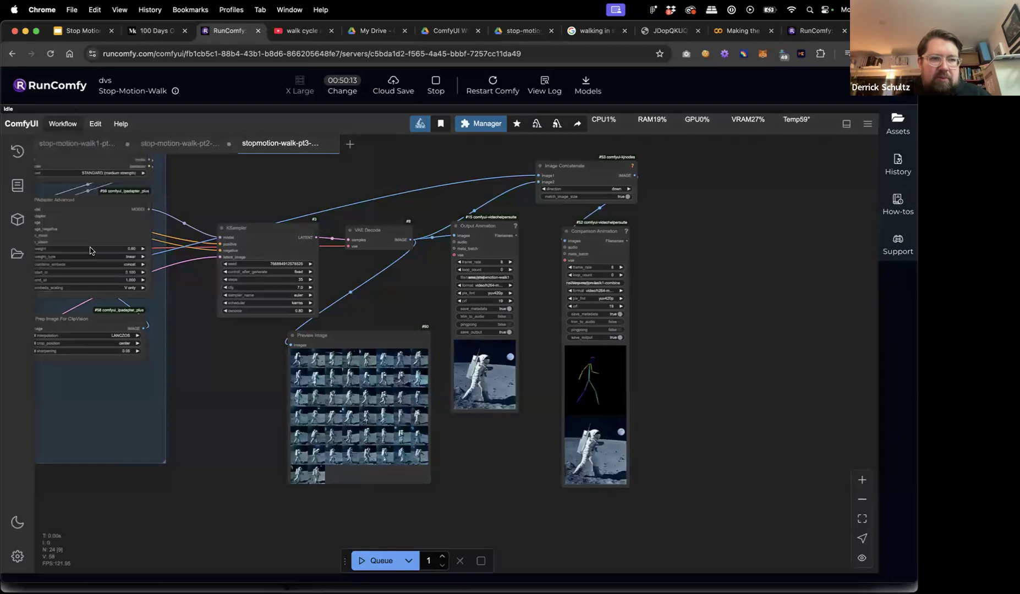
click(431, 380)
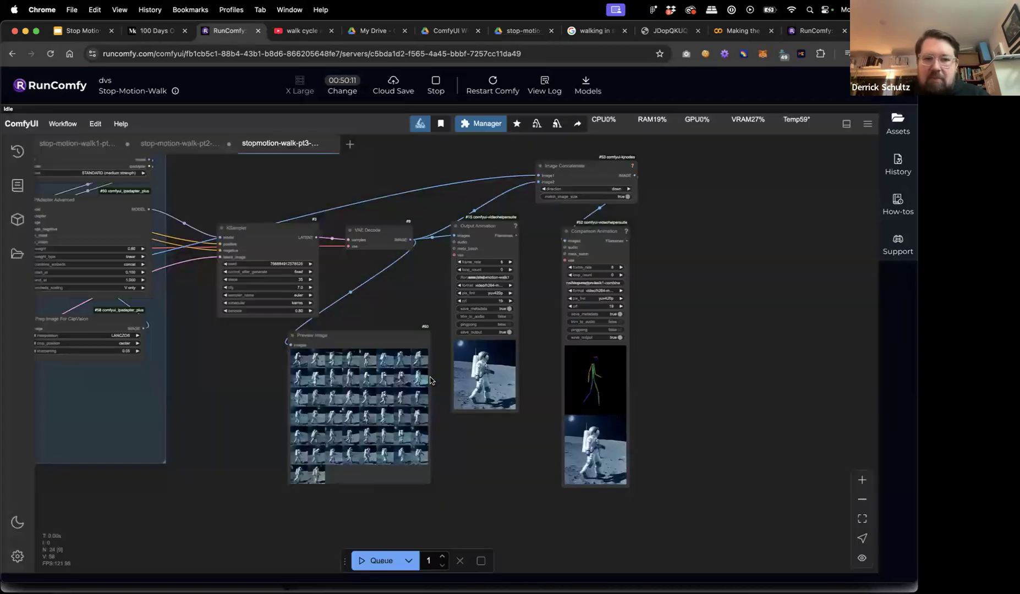
key(Return)
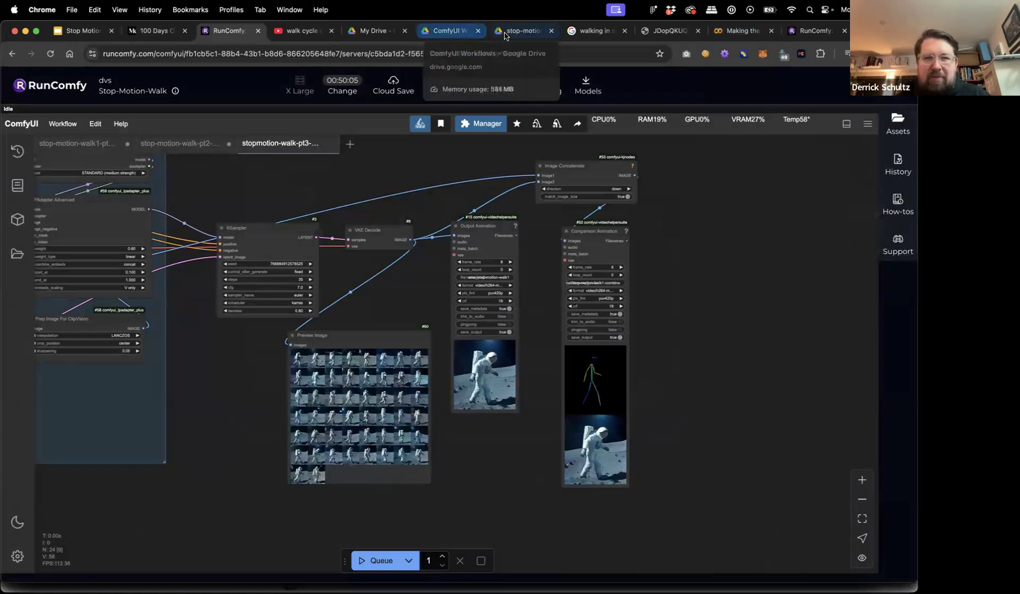
click(448, 33)
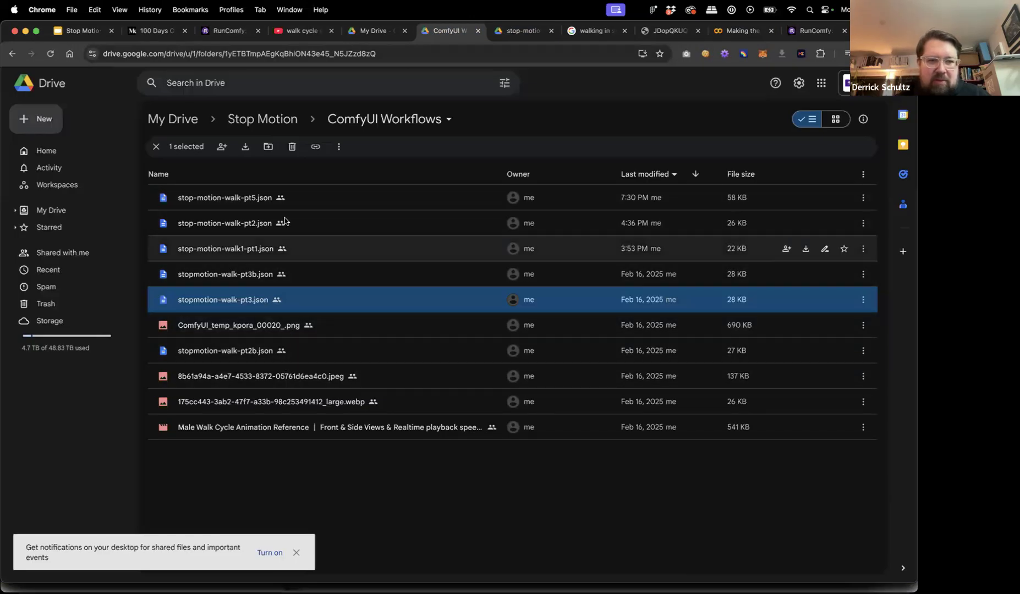
Copy a share link to stop-motion-walk-pt5.json in the ComfyUI Workflows folder.
click(320, 204)
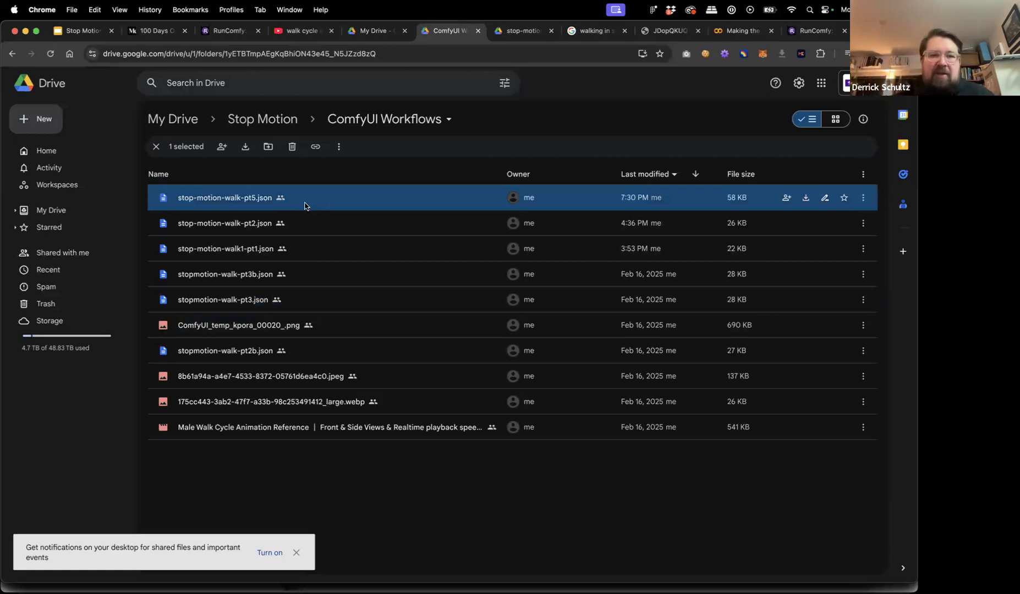
right_click(304, 205)
mouse_move(358, 301)
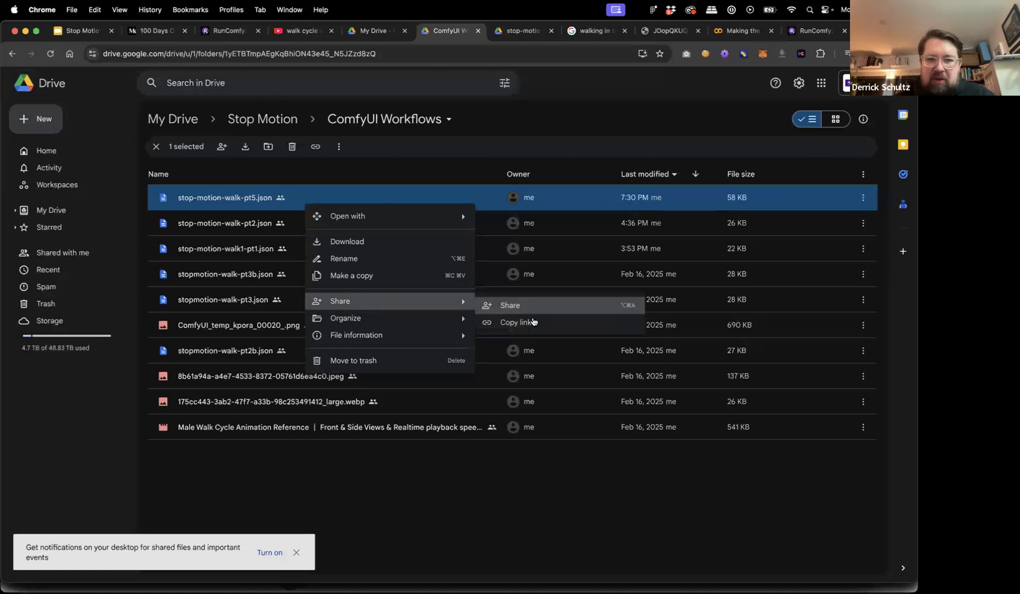
click(495, 324)
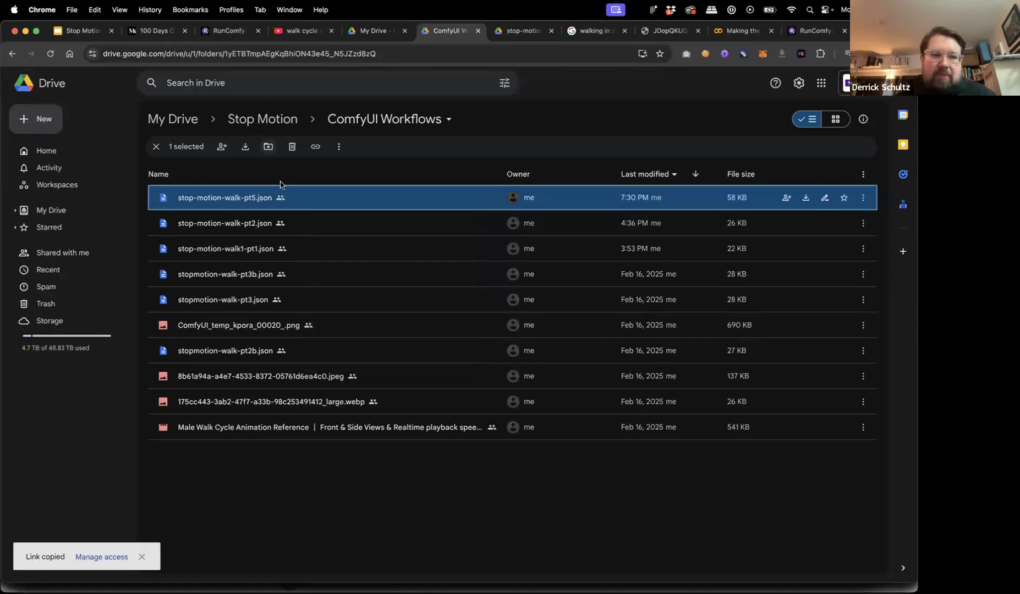
Download stop-motion-walk-pt5.json to the computer and return to the ComfyUI editor.
right_click(303, 196)
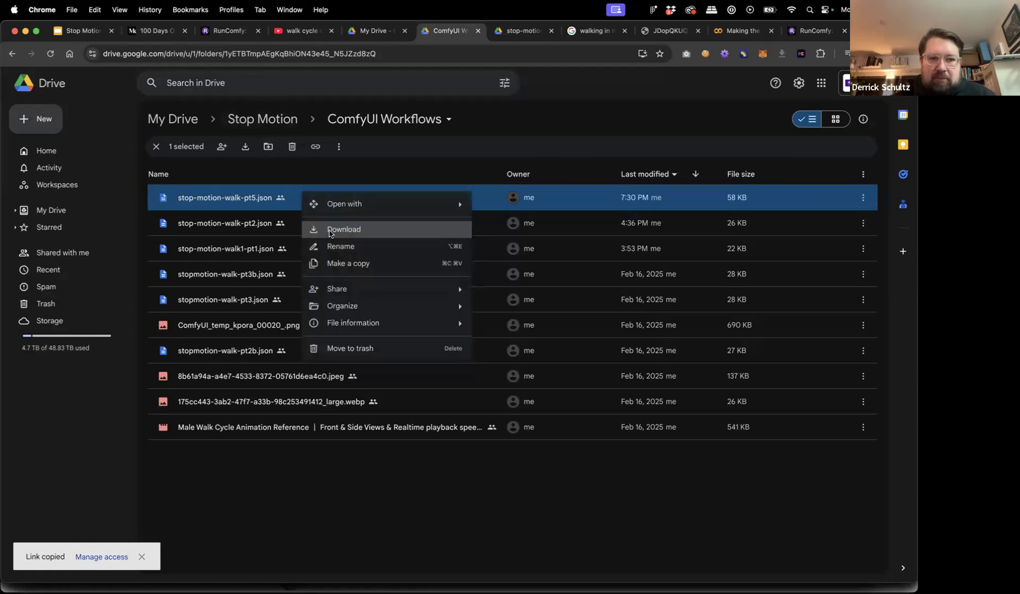
click(329, 231)
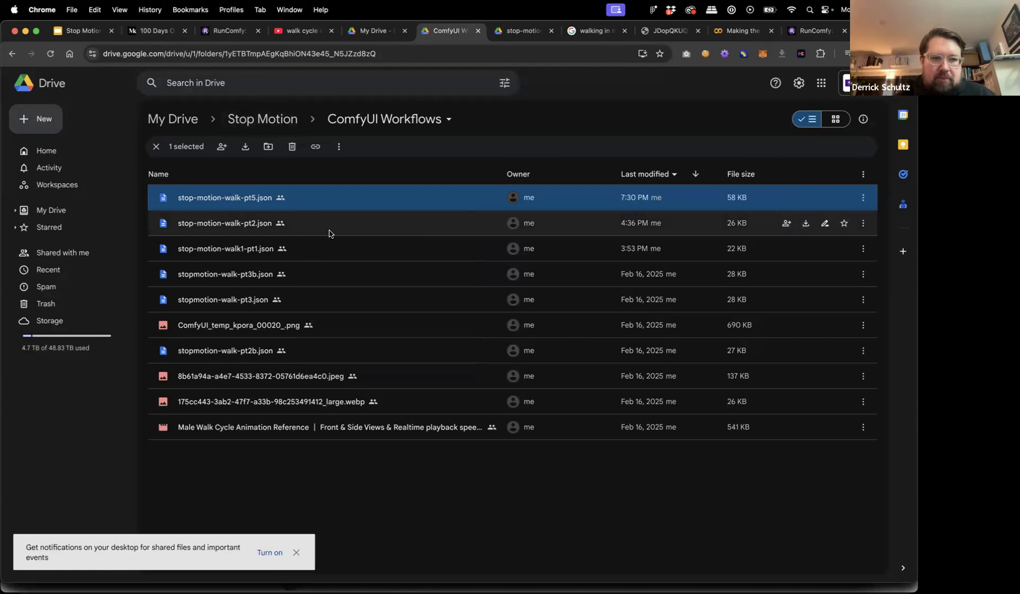
key(Return)
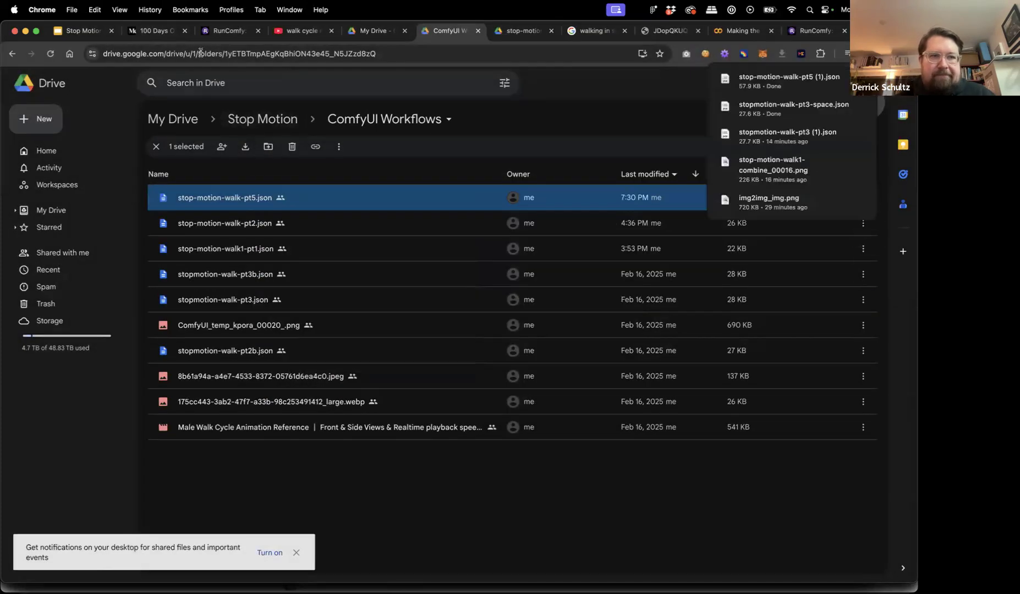
click(230, 33)
drag(257, 200, 473, 189)
scroll(473, 190, down, 9)
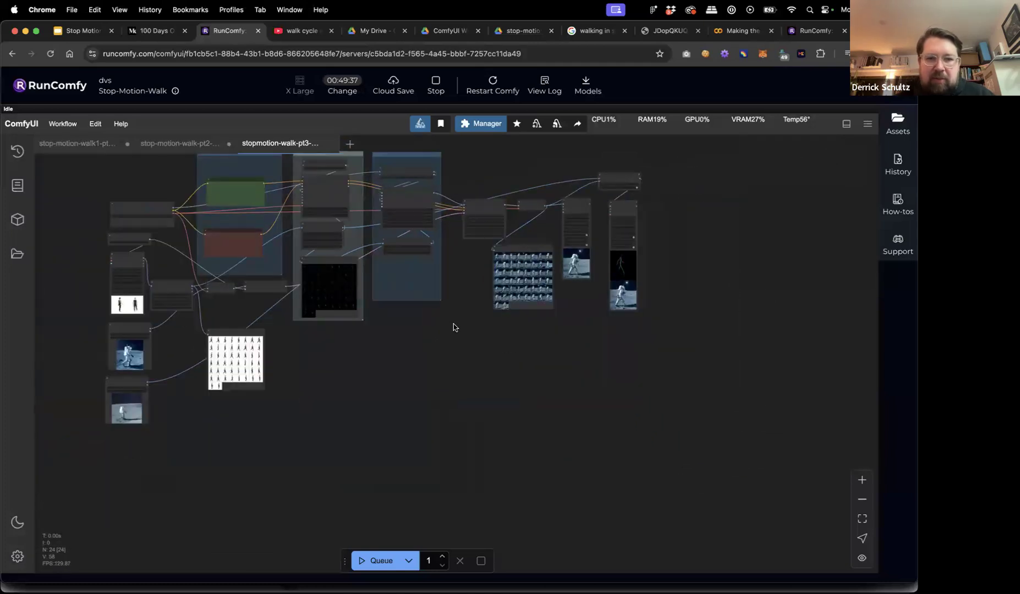
Load stop-motion-walk-pt5 (1).json from the Desktop into ComfyUI as a new workflow tab.
key(super+Tab)
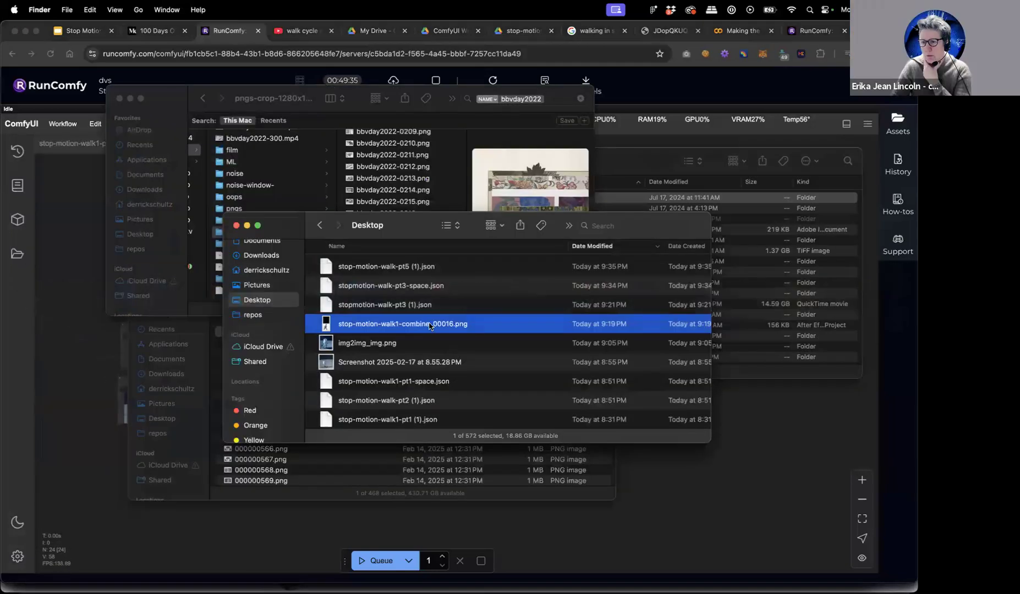
click(427, 271)
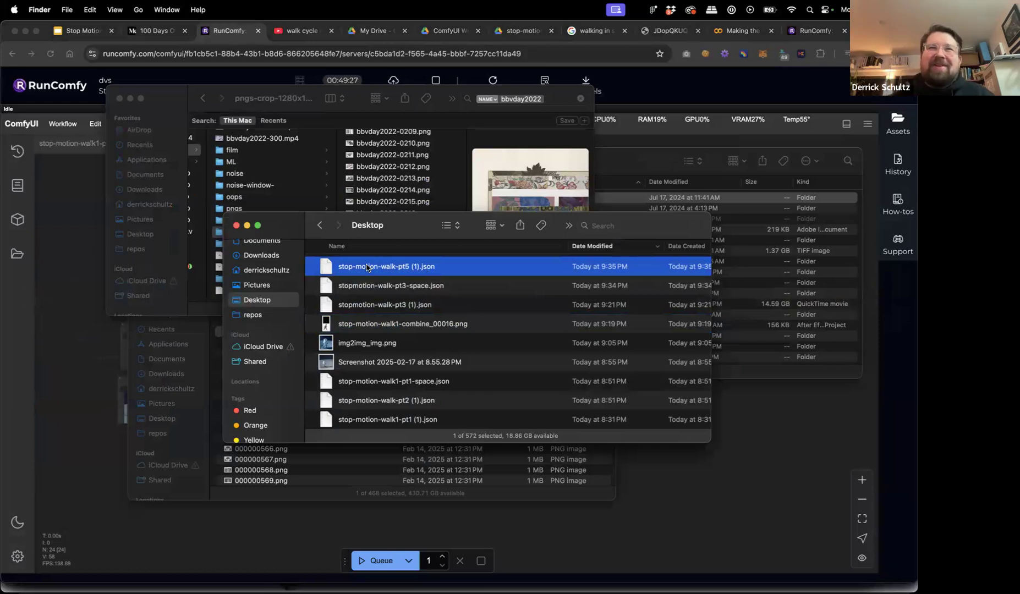
drag(385, 273, 53, 186)
click(63, 123)
click(80, 164)
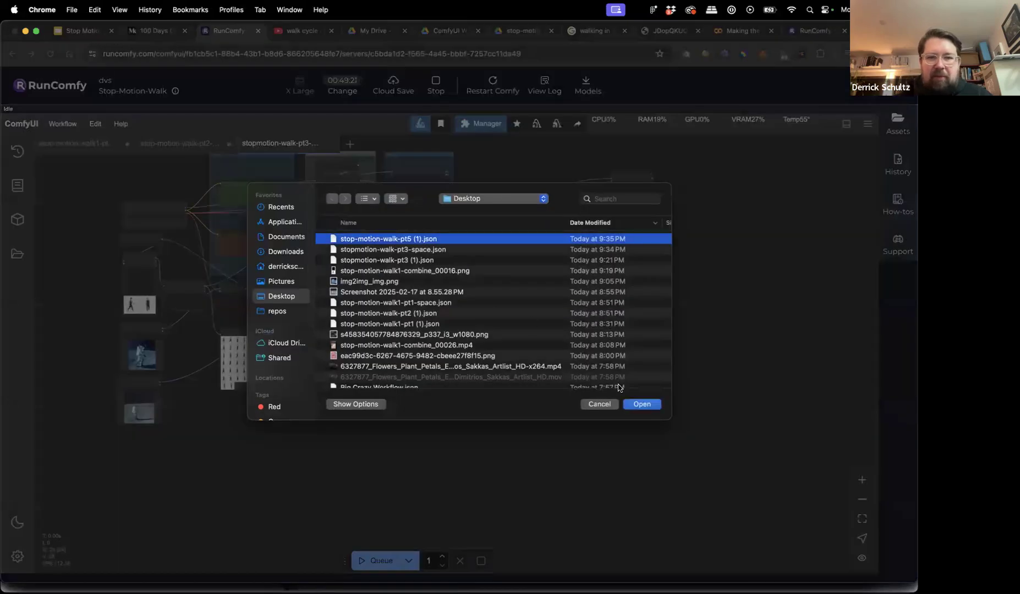
click(642, 405)
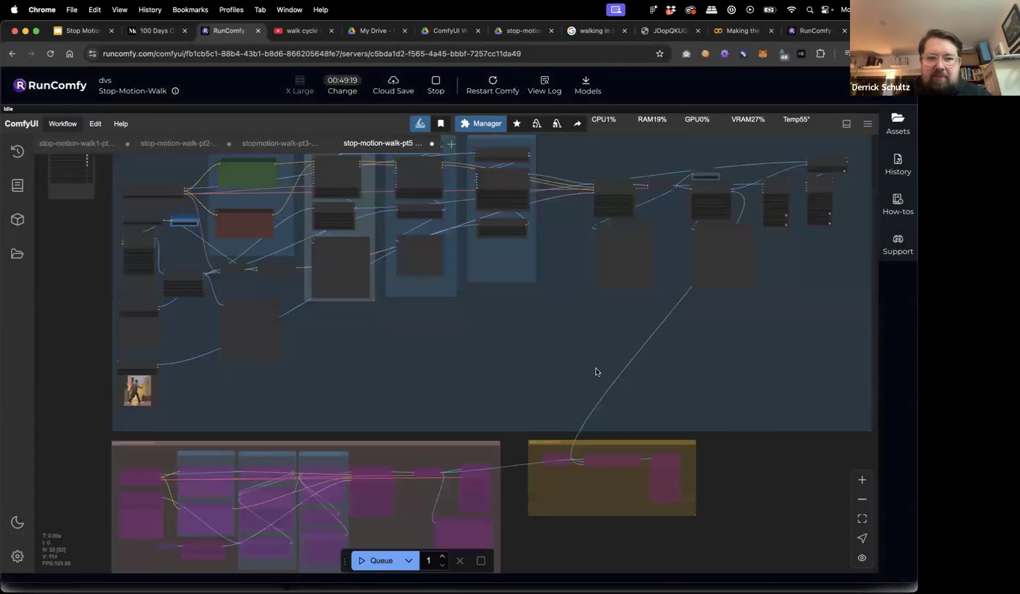
scroll(597, 372, down, 5)
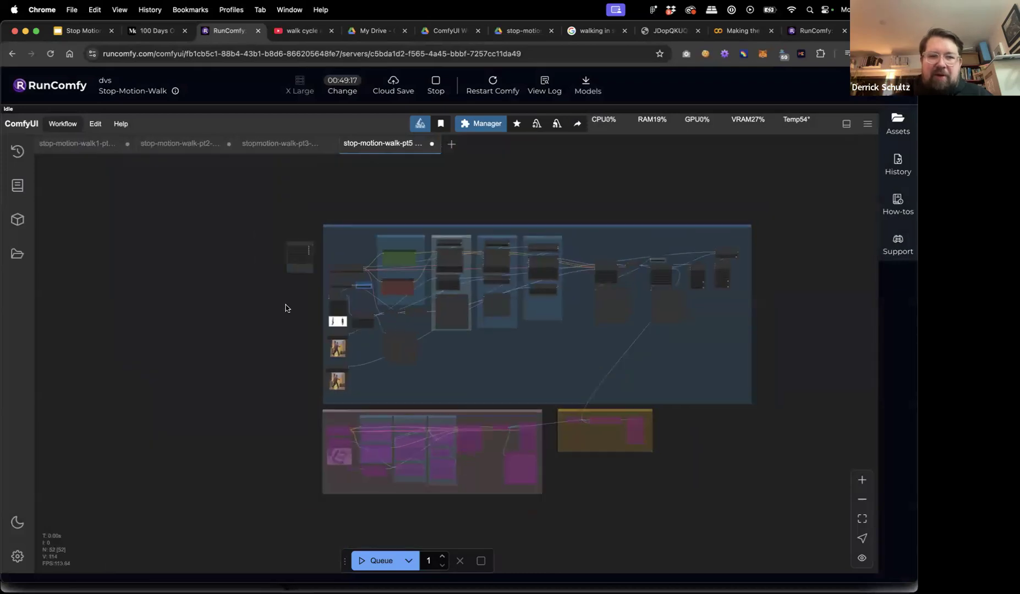
drag(257, 290, 251, 287)
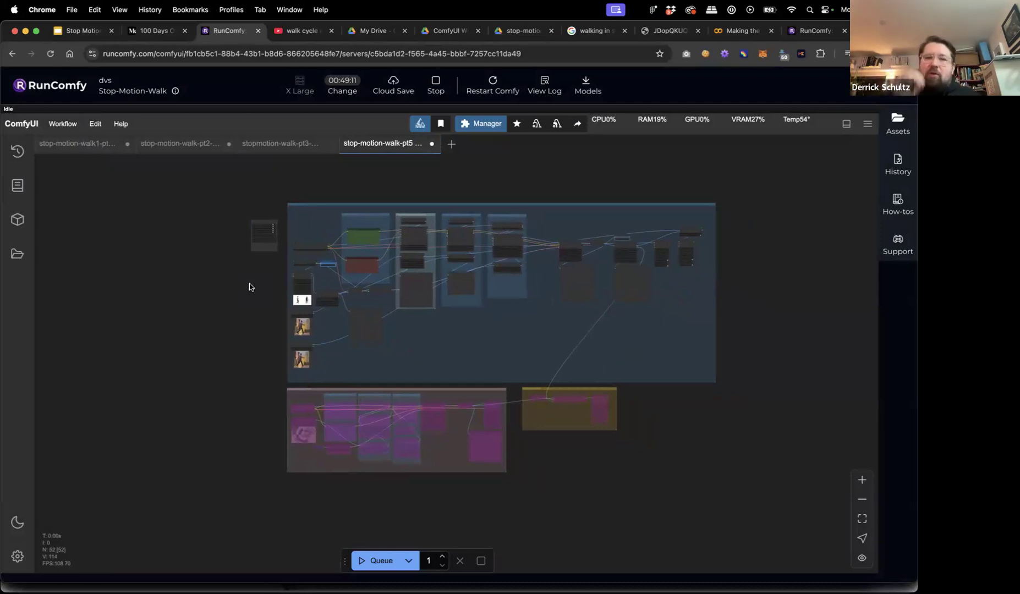
scroll(244, 301, up, 9)
scroll(244, 301, down, 5)
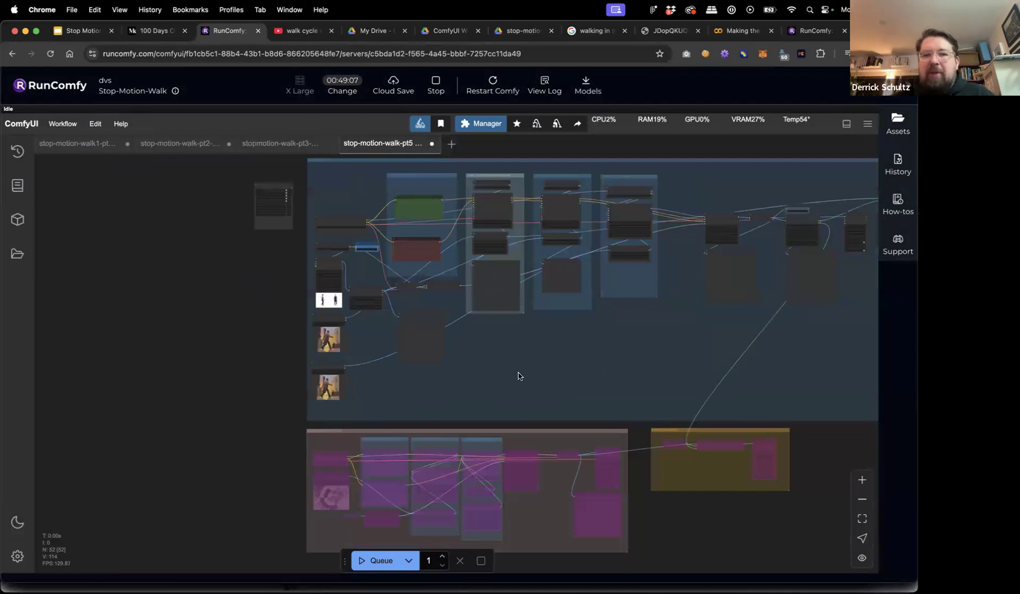
drag(278, 261, 194, 264)
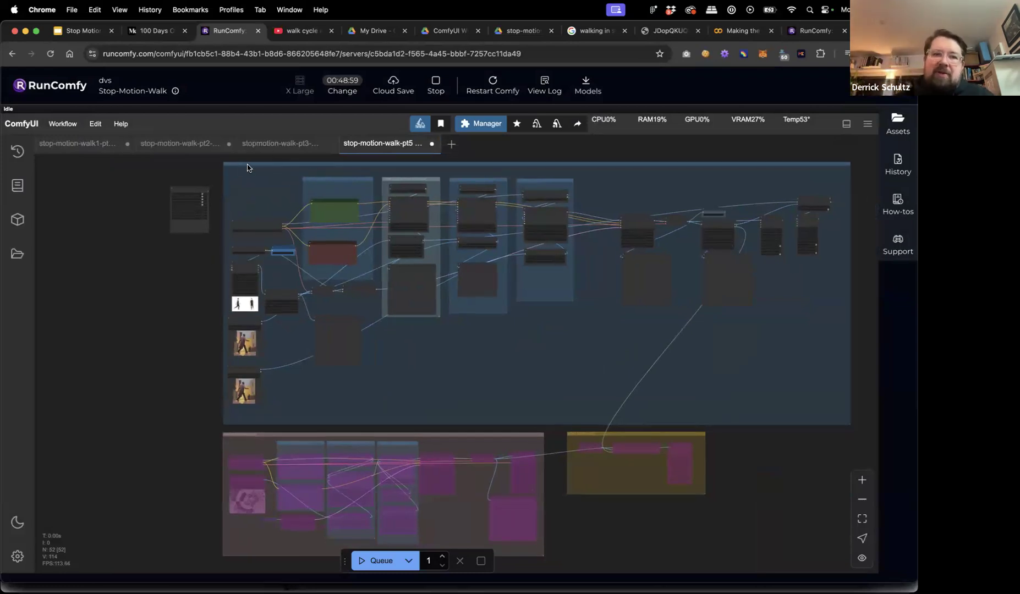
scroll(213, 170, up, 10)
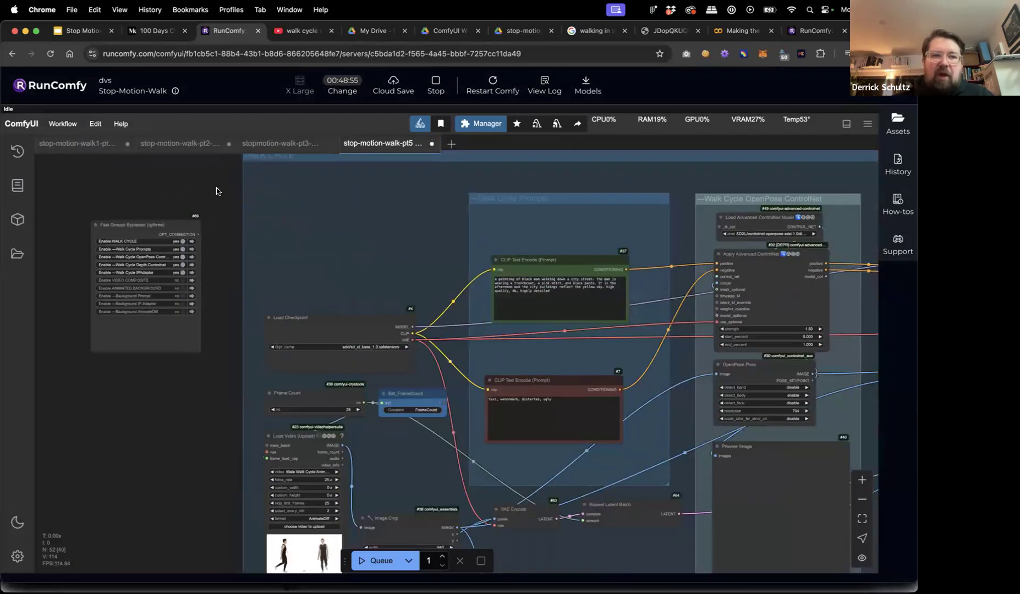
drag(216, 191, 213, 235)
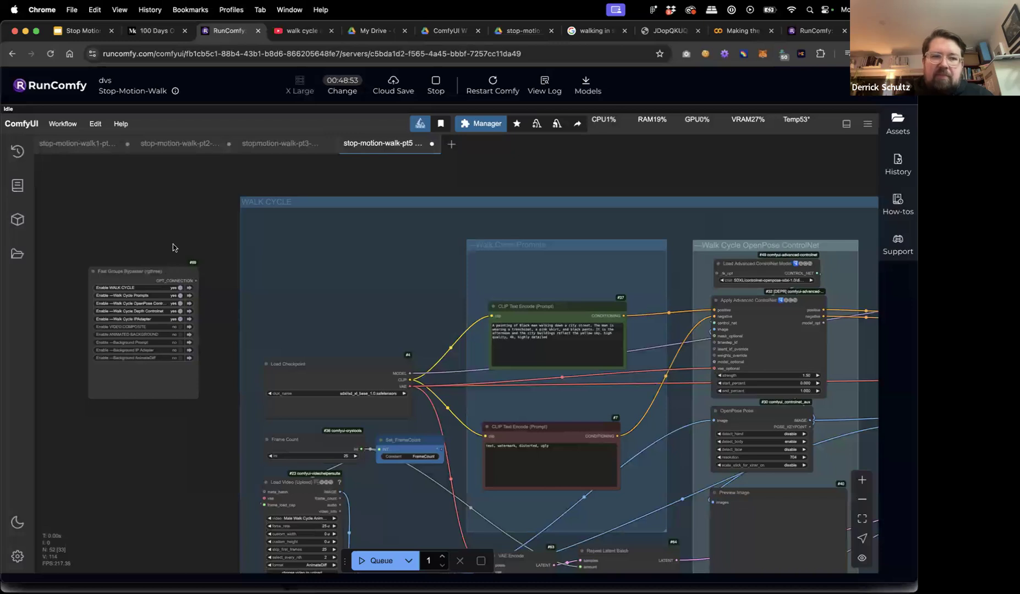
drag(171, 271, 186, 208)
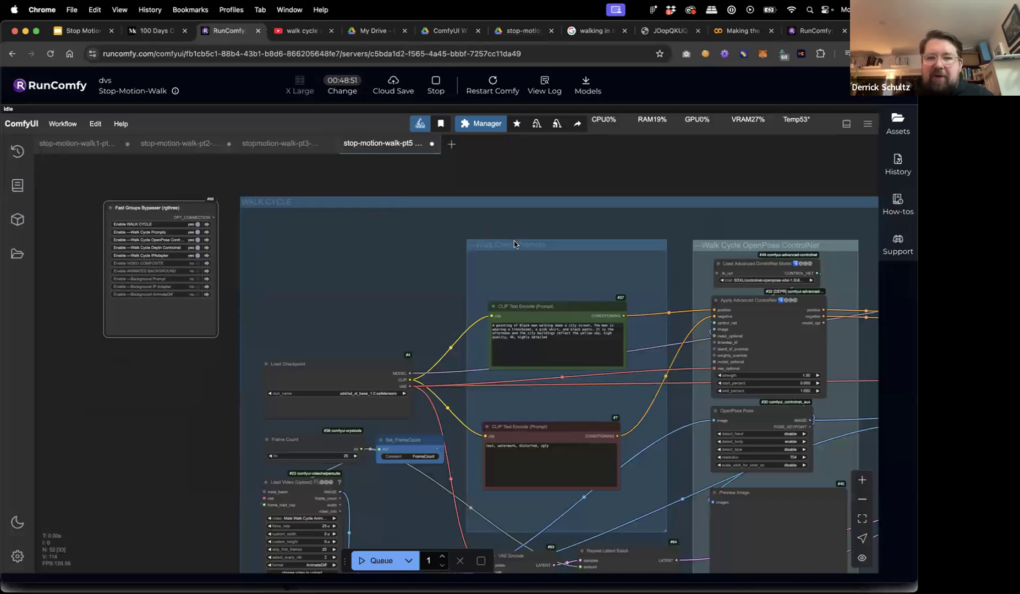
scroll(514, 244, down, 3)
scroll(514, 244, down, 4)
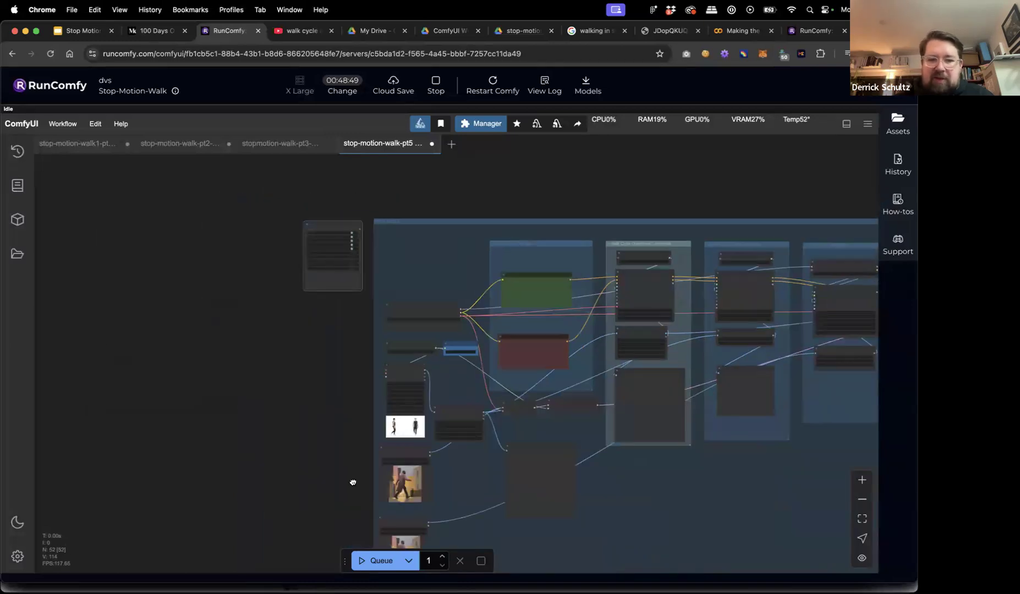
scroll(342, 393, down, 3)
scroll(364, 396, up, 2)
scroll(366, 398, down, 2)
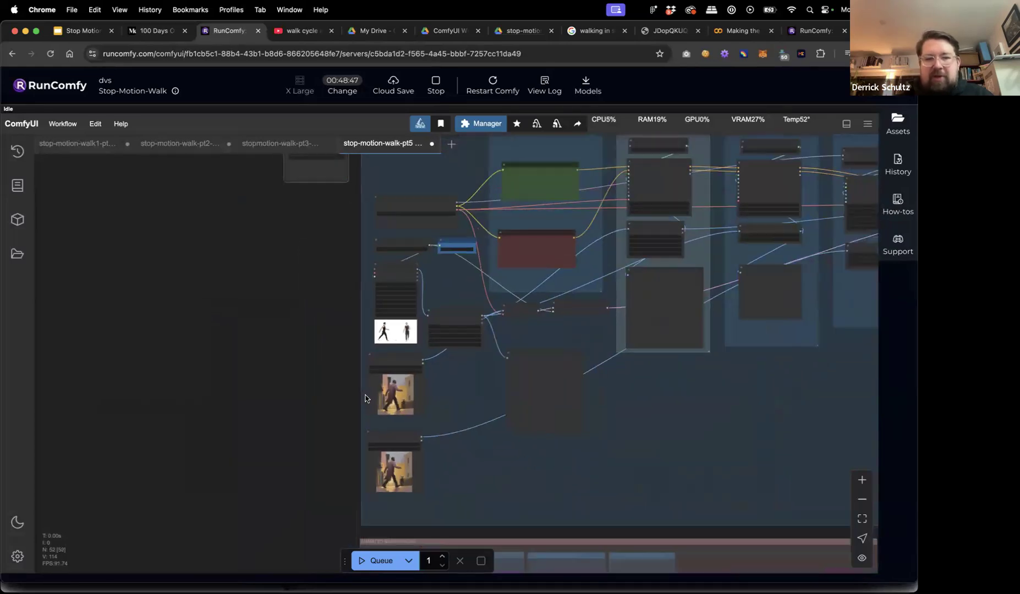
drag(290, 384, 114, 430)
drag(668, 314, 602, 311)
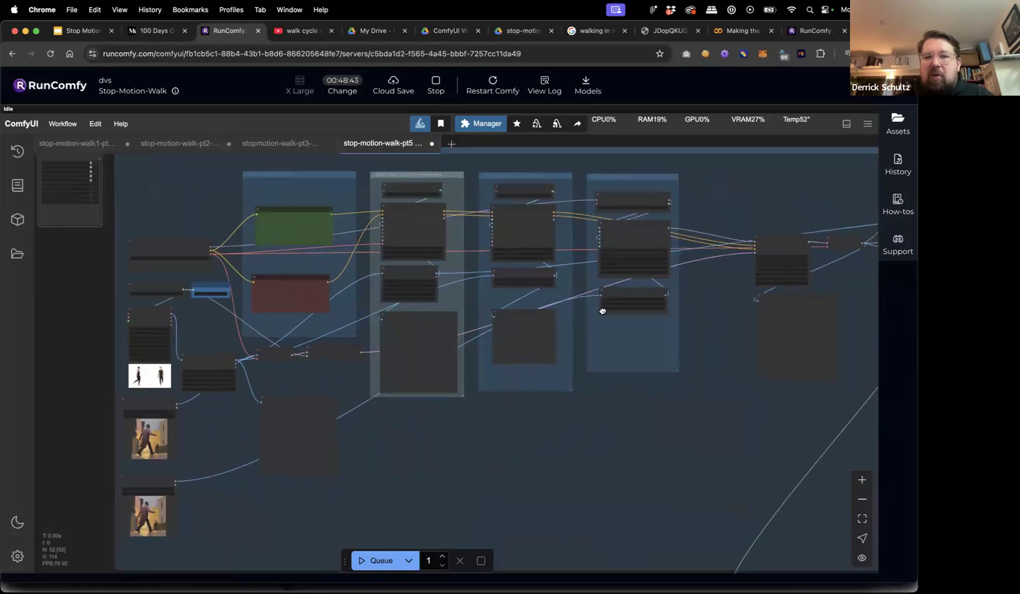
scroll(578, 302, right, 5)
scroll(608, 303, left, 2)
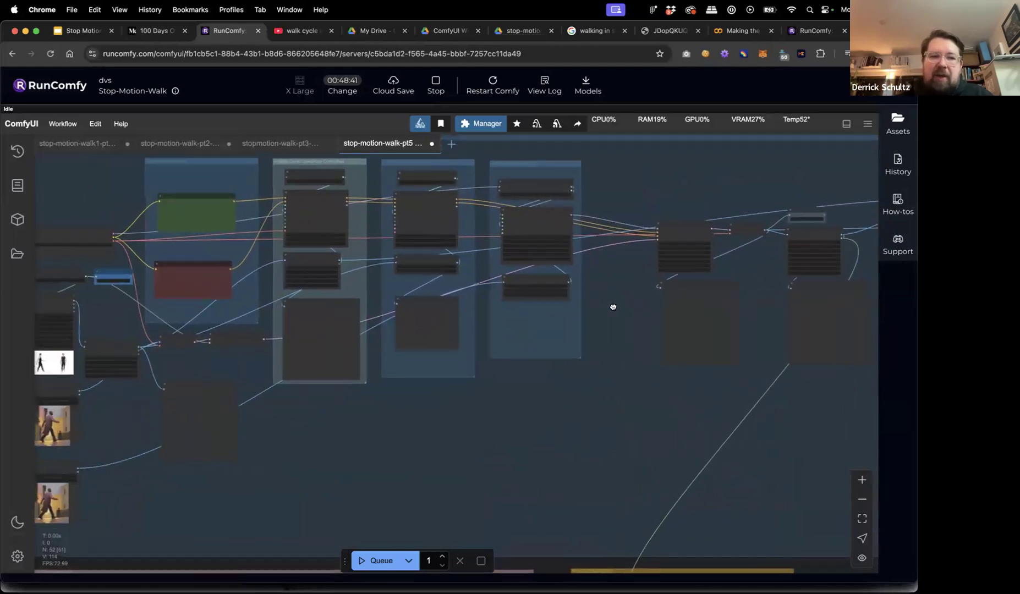
scroll(613, 307, right, 5)
scroll(669, 302, left, 4)
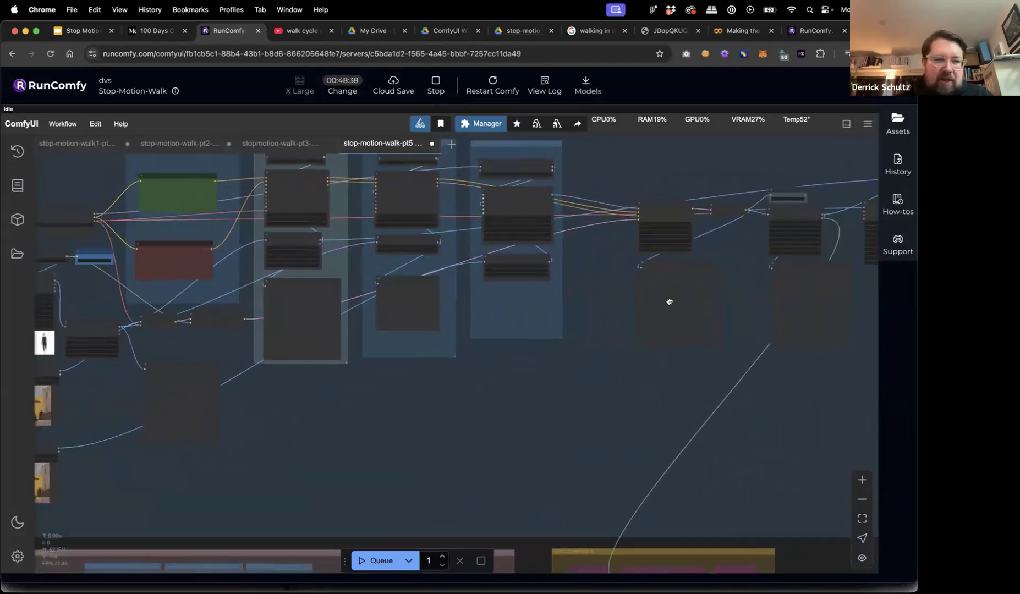
scroll(670, 301, left, 4)
click(280, 143)
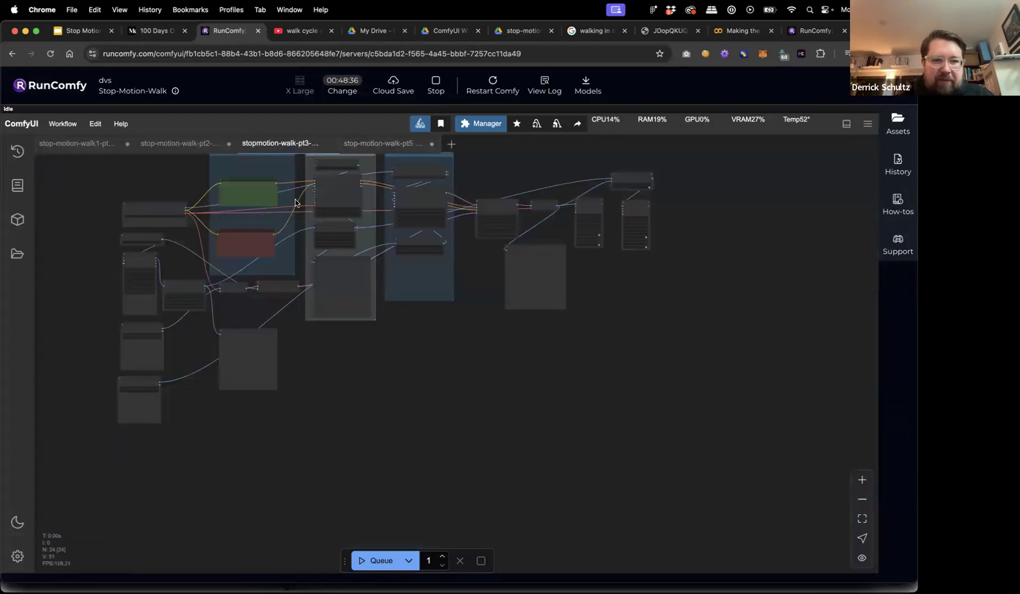
scroll(238, 188, up, 4)
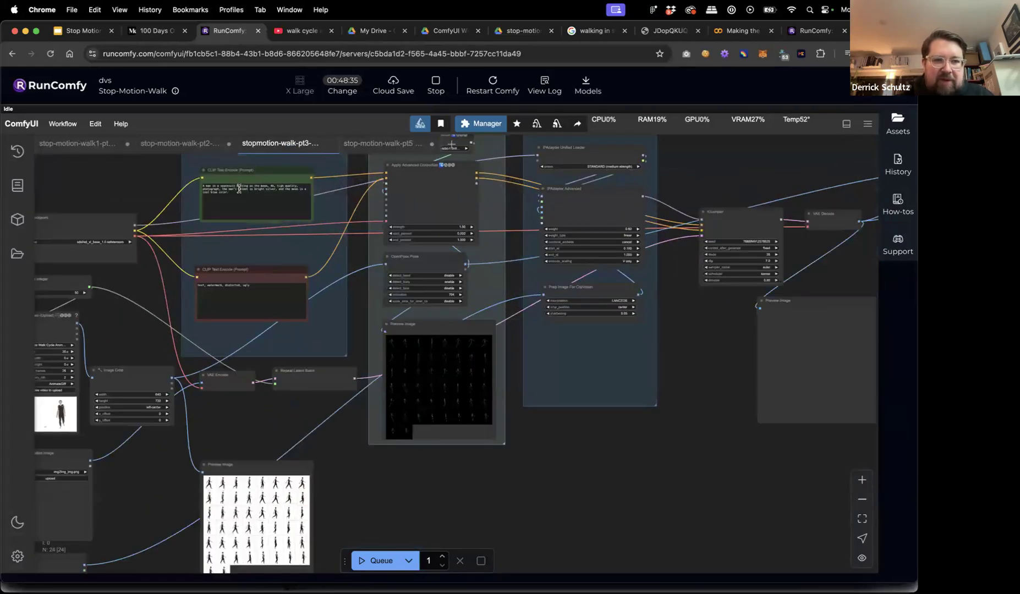
click(380, 143)
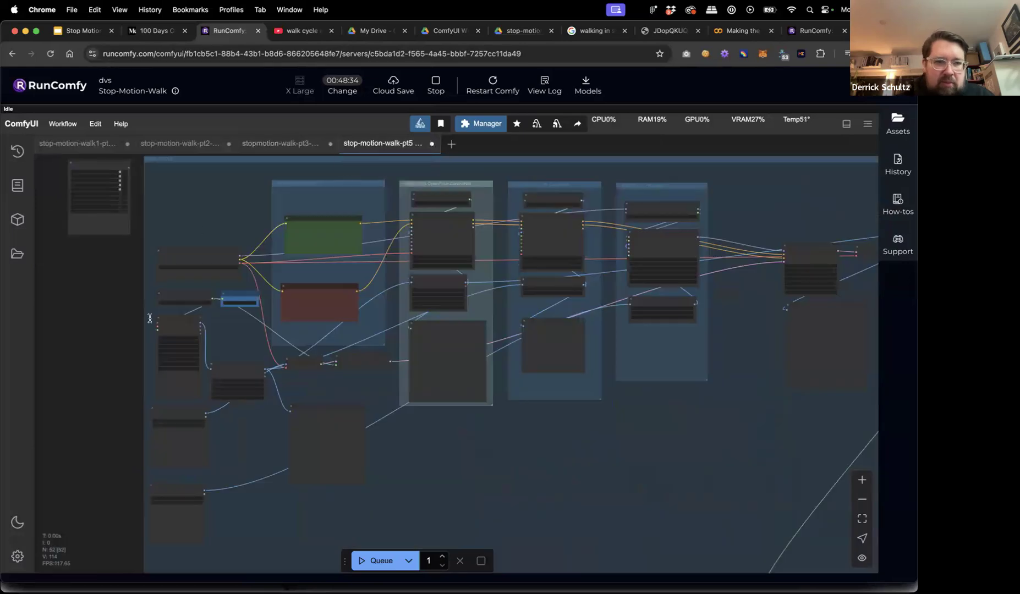
scroll(150, 318, up, 5)
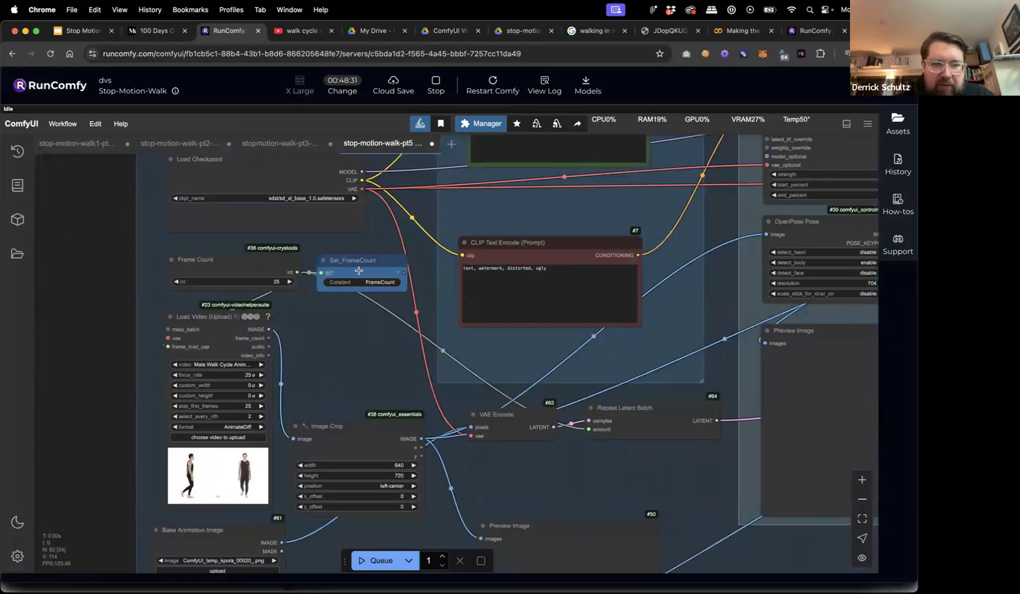
scroll(401, 269, up, 5)
Replace the positive prompt text with the pasted spacesuited-man-on-the-moon prompt.
click(461, 251)
key(cmd+a)
text(A man in a spacesuit walking on the moon, 4k, high quality, photograph, the man's helmet is bright silver, and the moon is cool blue color.)
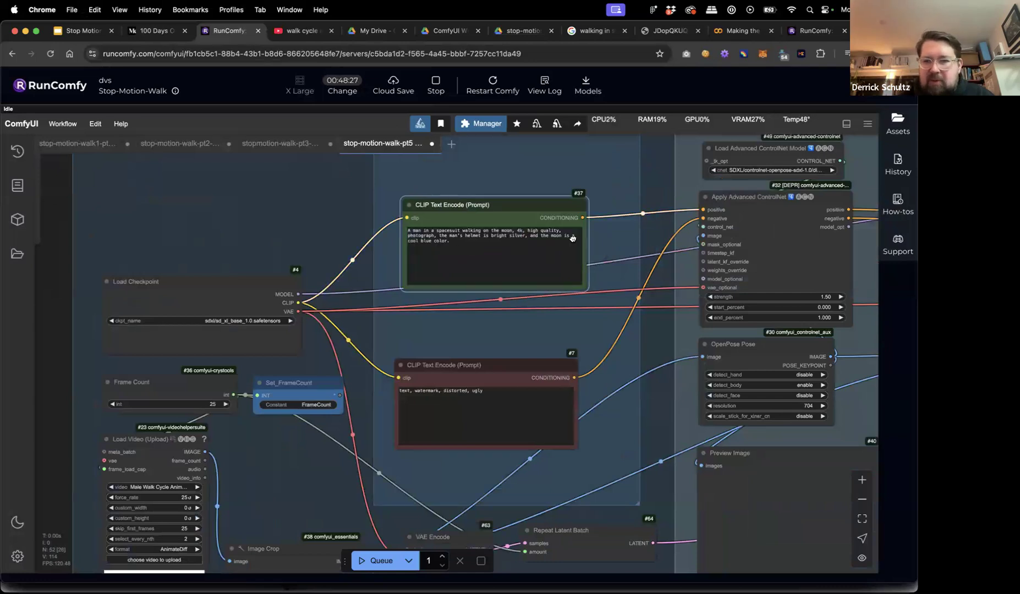
scroll(572, 238, right, 10)
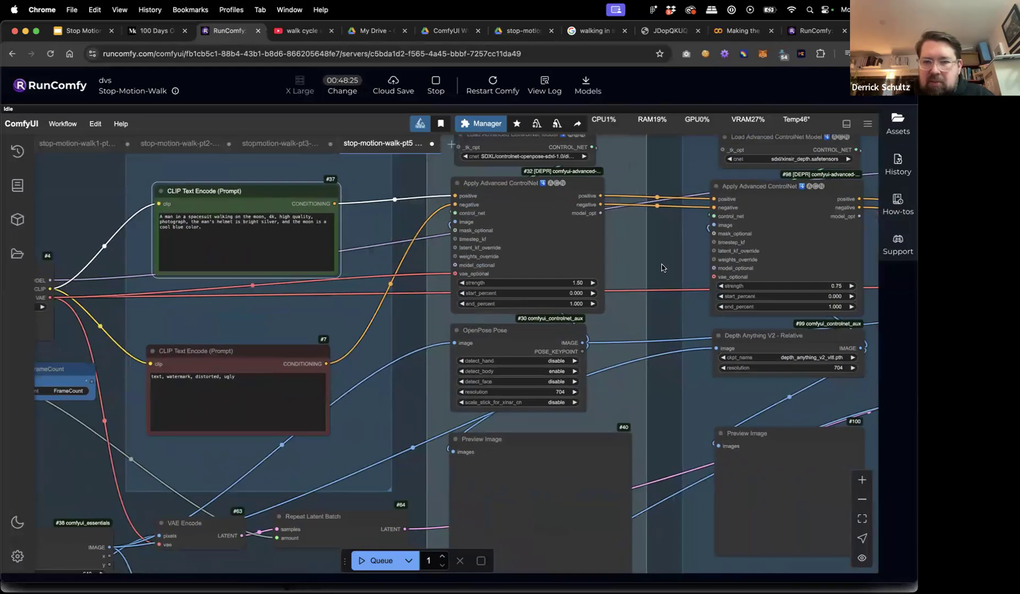
scroll(102, 348, left, 10)
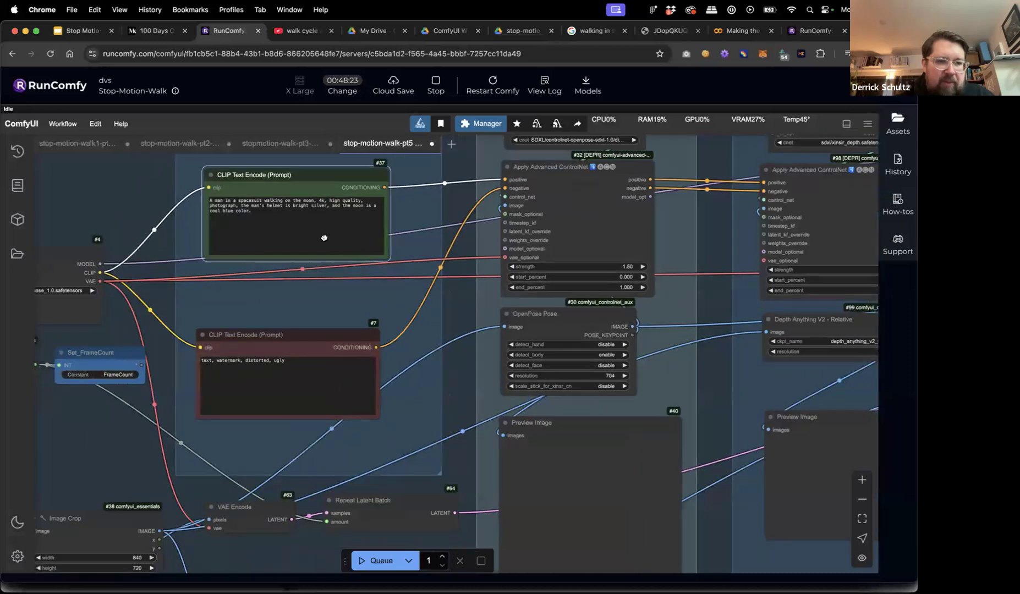
scroll(176, 252, down, 5)
scroll(176, 249, down, 3)
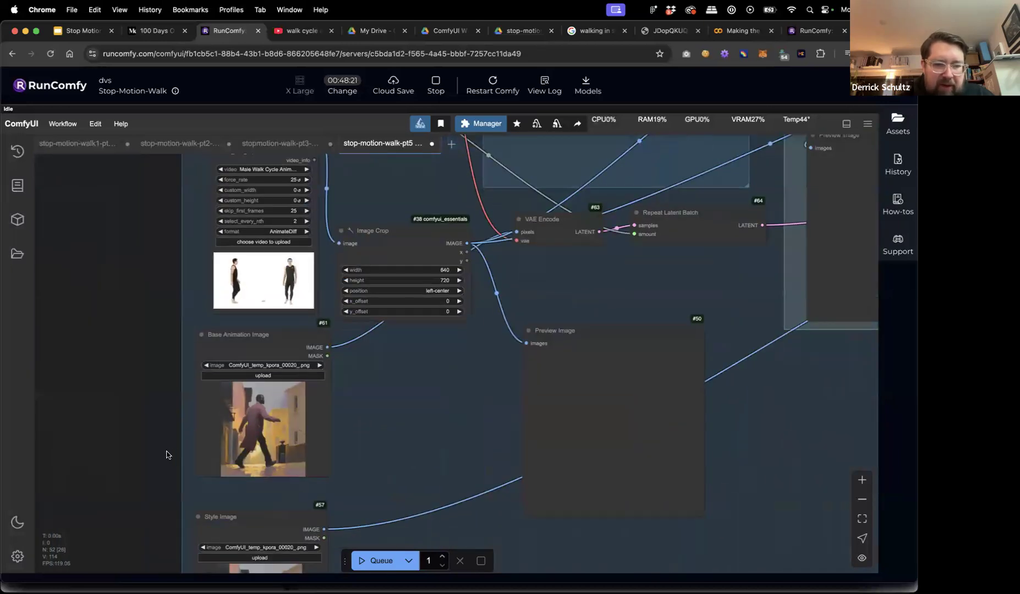
scroll(176, 305, down, 5)
Set Base Animation Image to img2img_img.png and Style Image to the lunar astronaut screenshot.
click(271, 216)
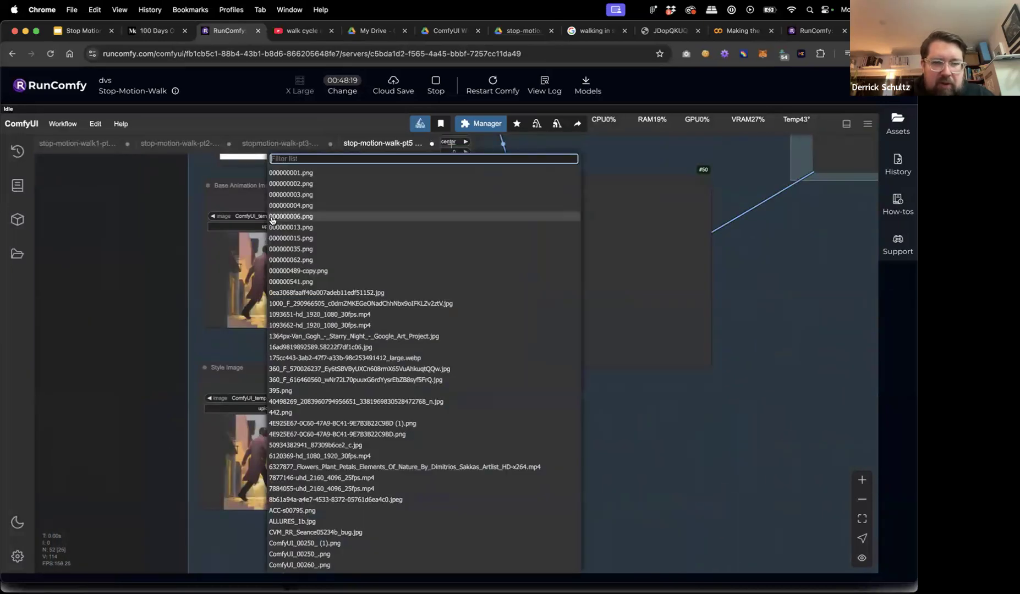
text(img)
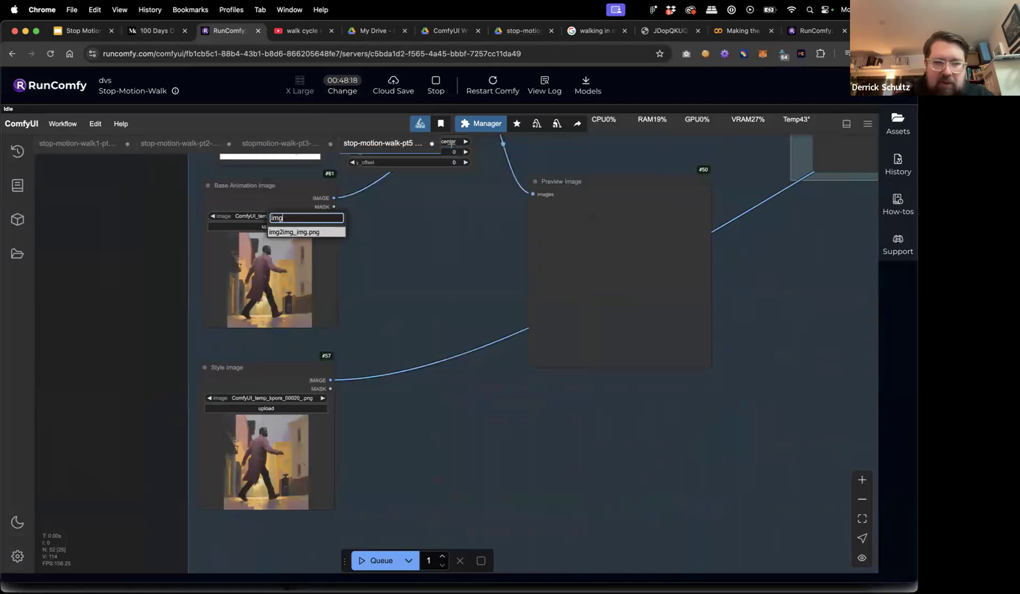
click(304, 231)
click(261, 399)
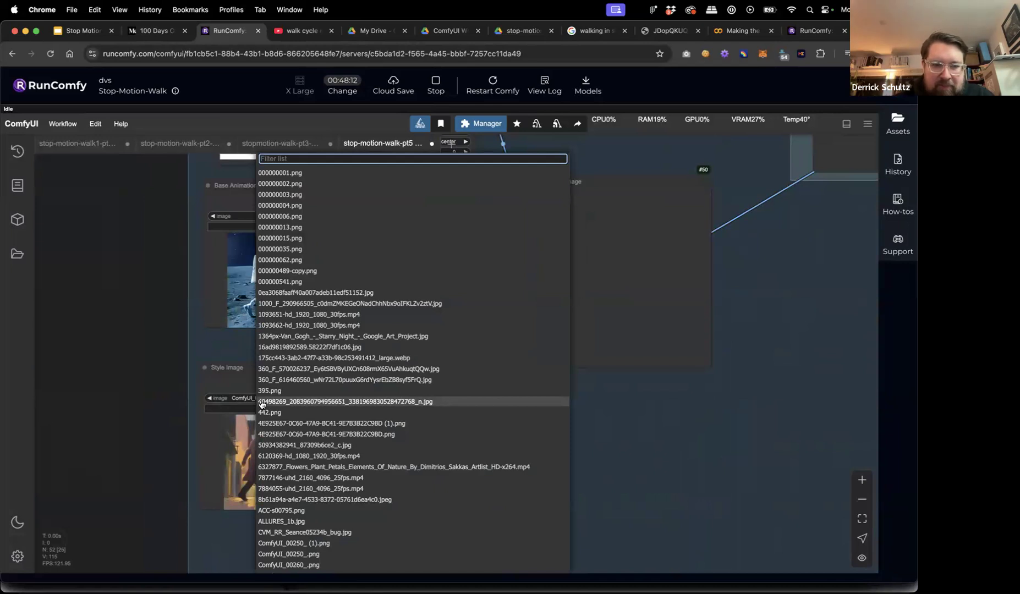
text(screen)
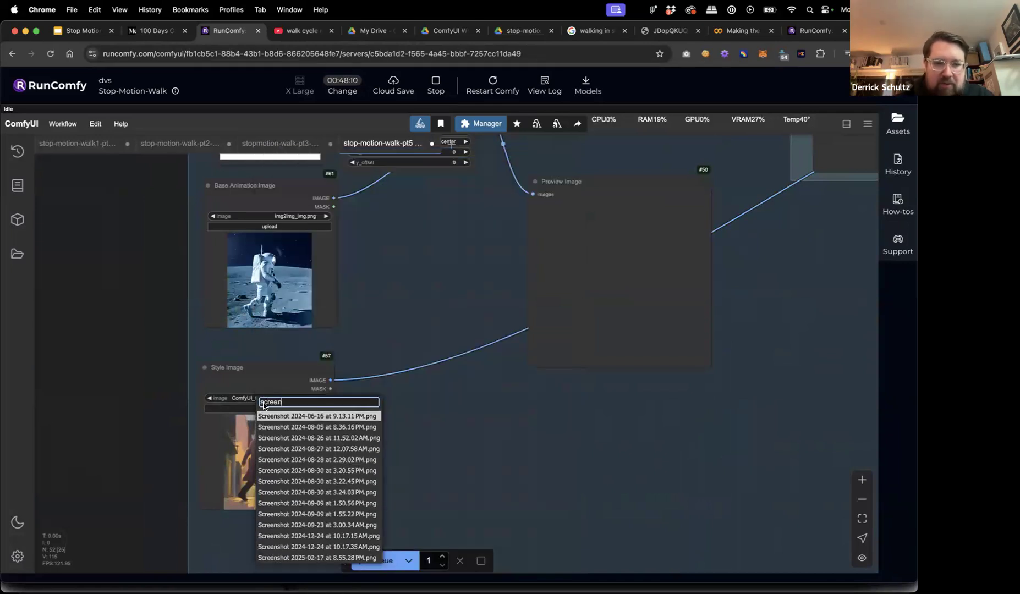
click(301, 557)
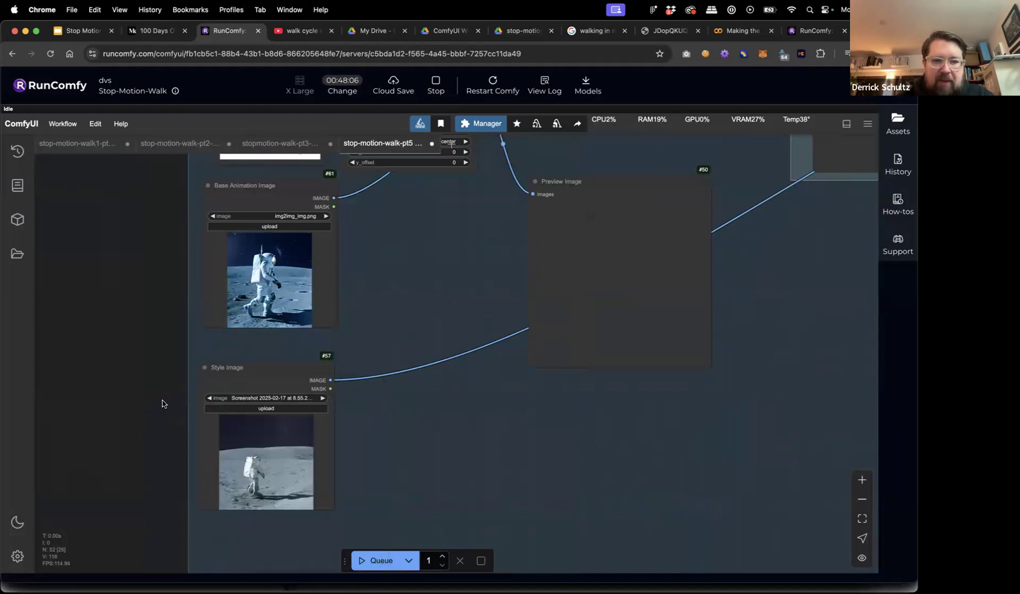
click(270, 398)
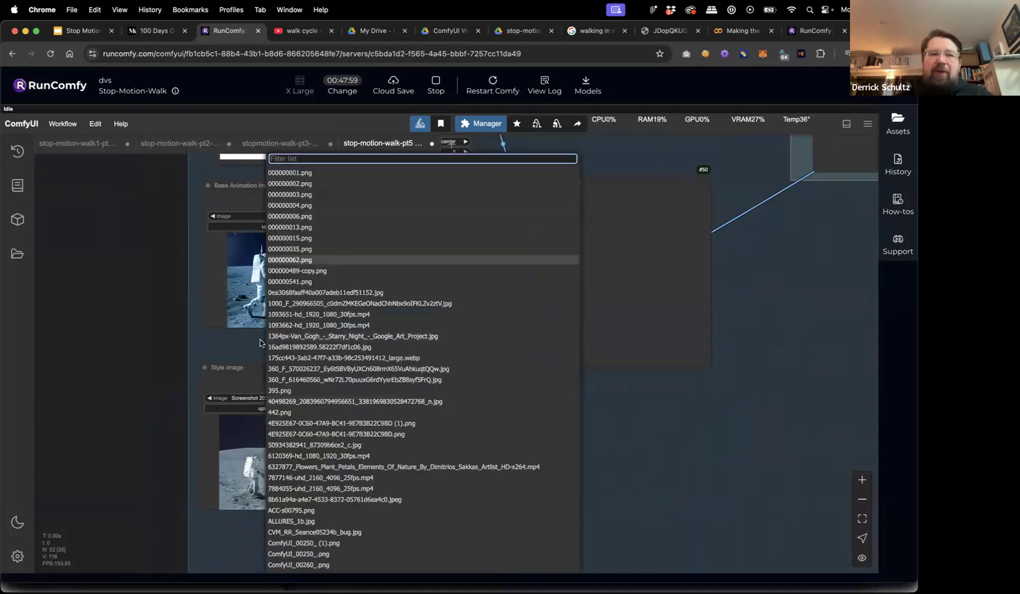
click(264, 397)
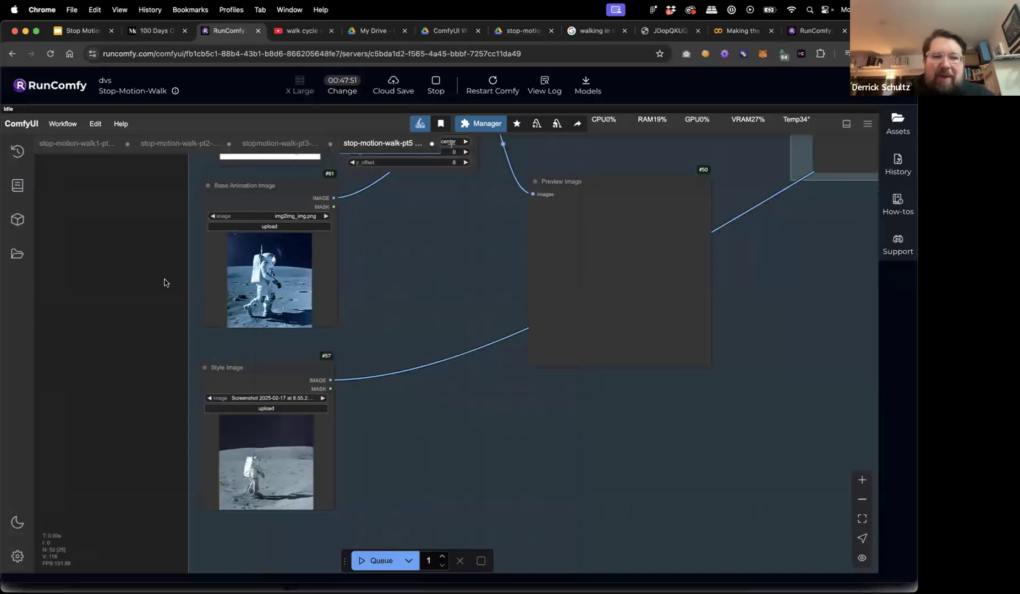
key(.)
drag(164, 282, 175, 379)
scroll(173, 376, down, 1)
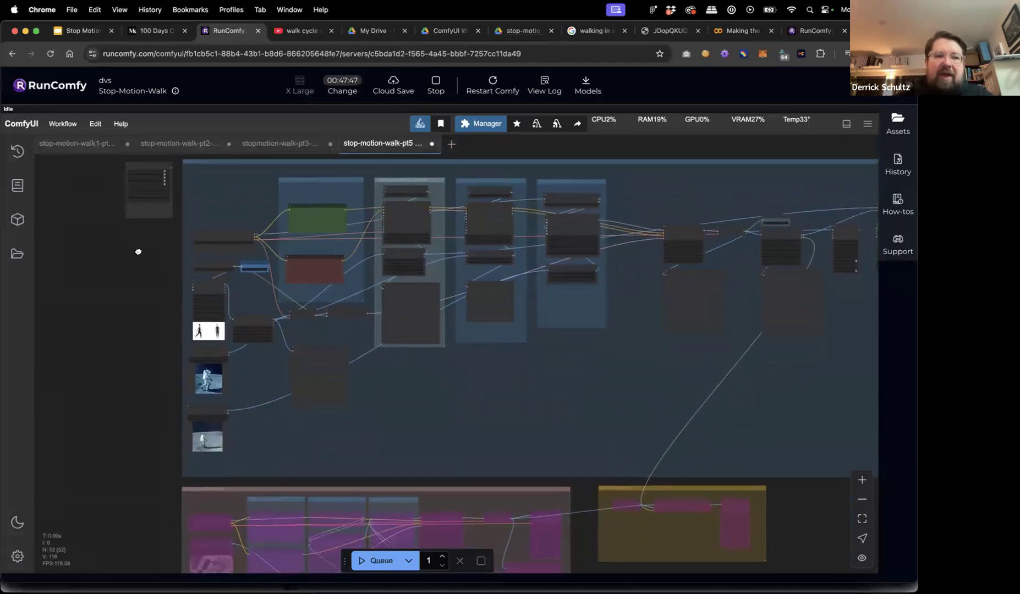
scroll(137, 258, up, 3)
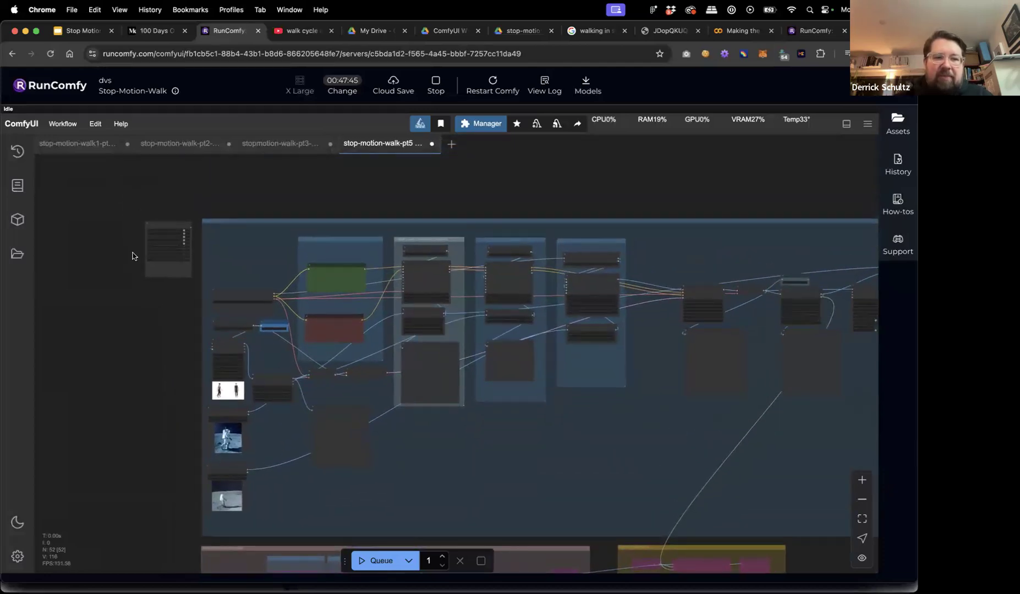
scroll(132, 256, up, 5)
scroll(127, 361, up, 5)
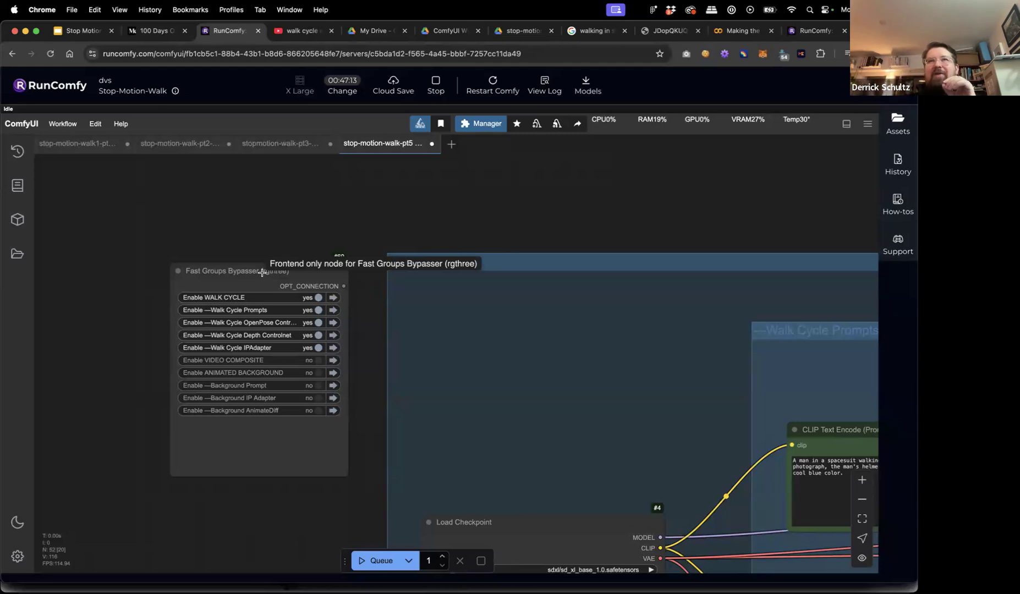
Nudge the Fast Groups Bypasser node and try toggling the Walk Cycle, Animated Background and Video Composite groups.
click(296, 267)
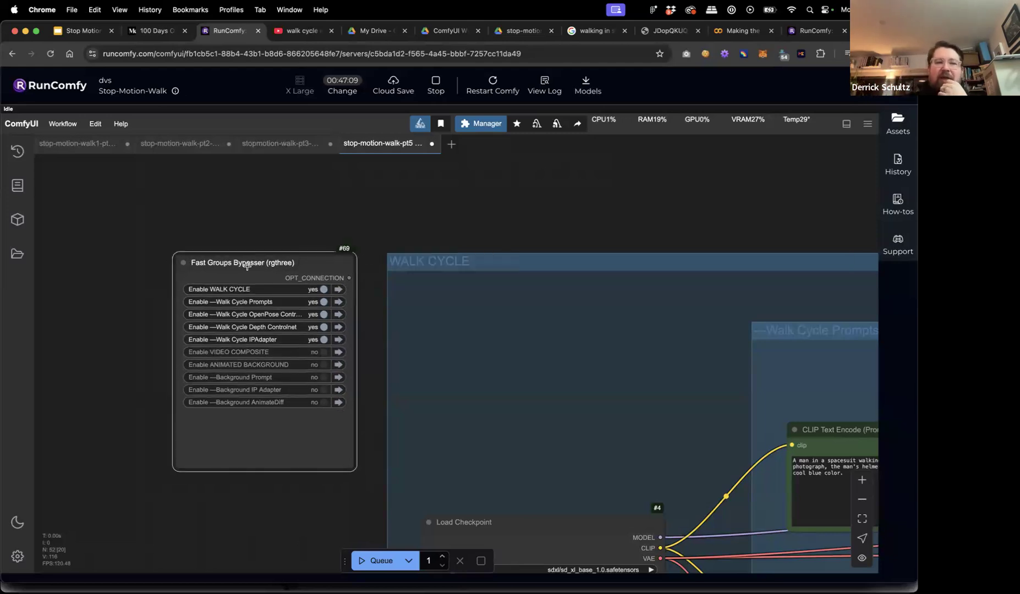
drag(251, 264, 248, 264)
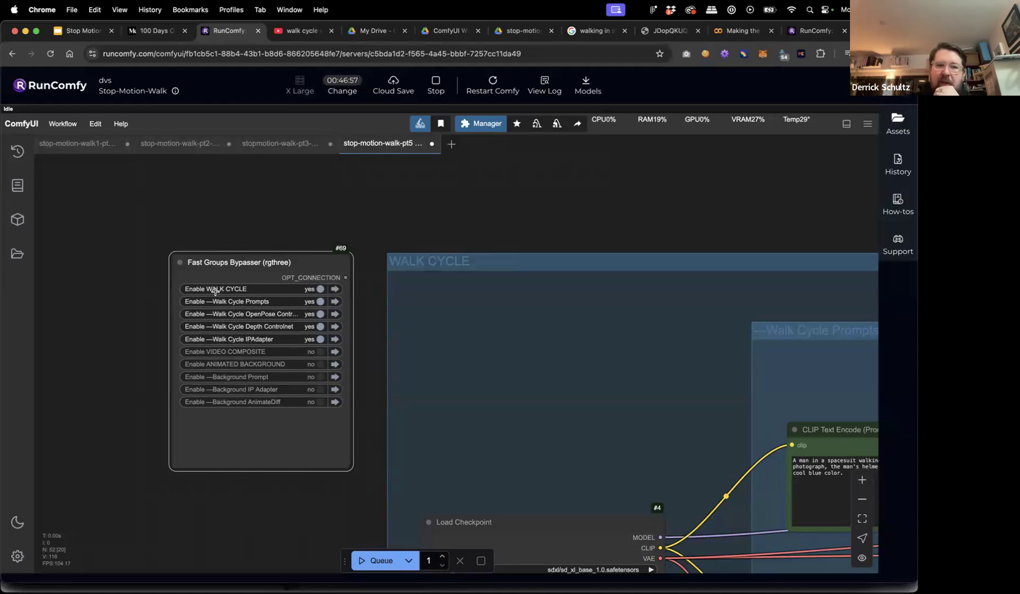
click(319, 289)
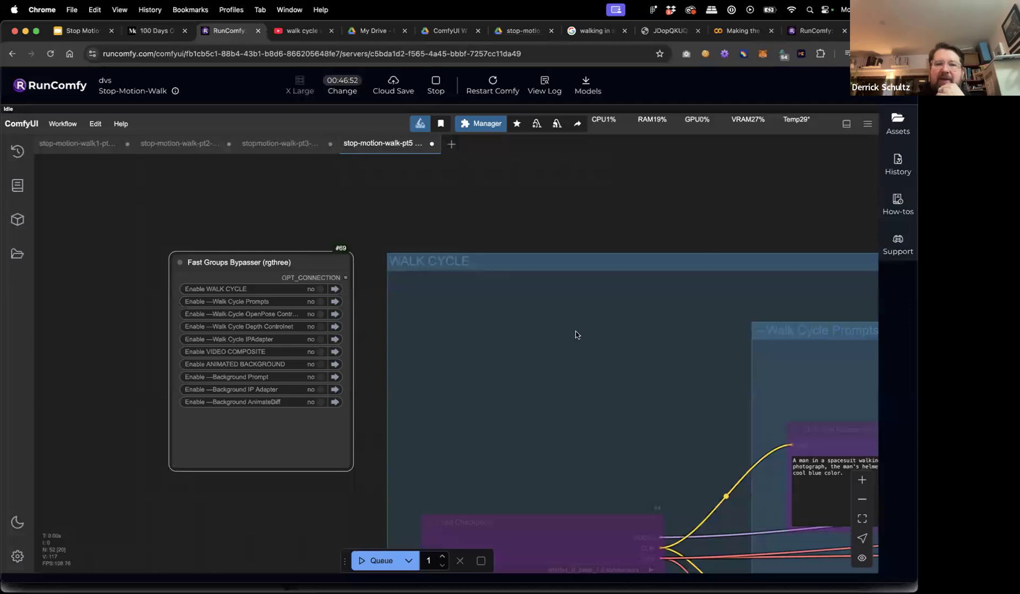
click(315, 363)
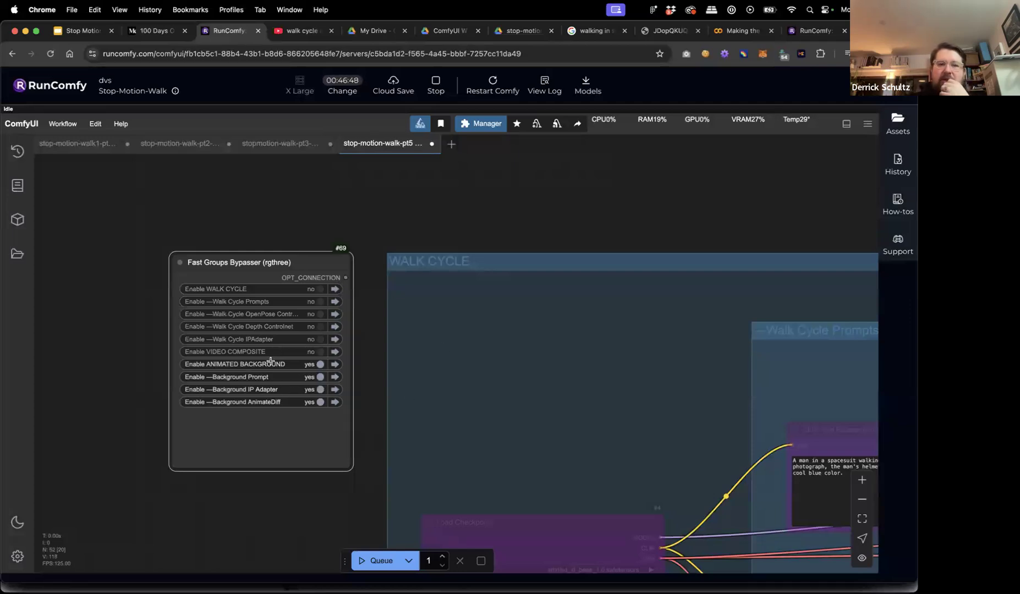
click(320, 352)
click(319, 289)
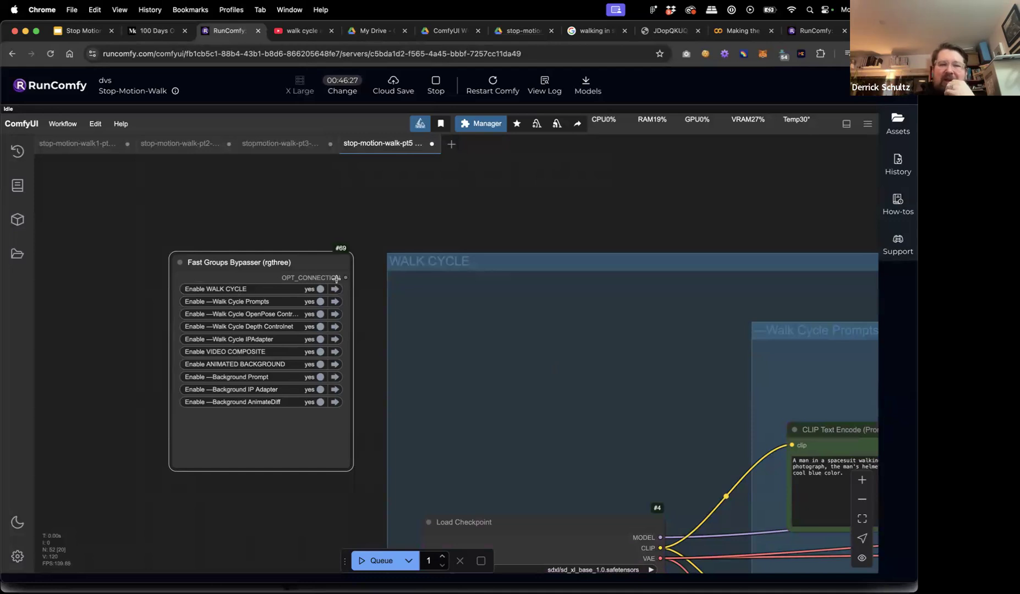
scroll(364, 299, down, 10)
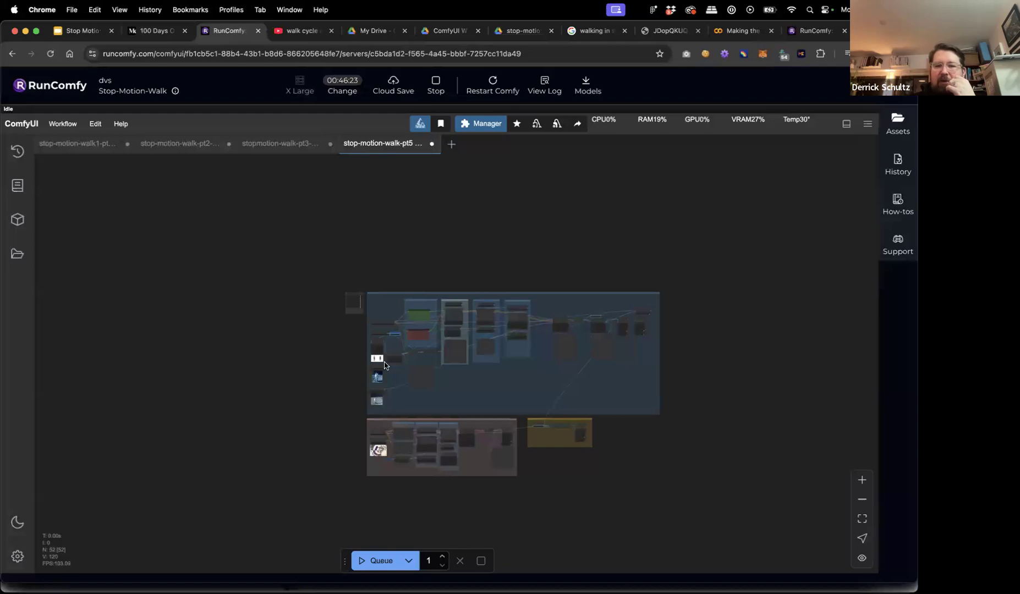
scroll(342, 312, up, 10)
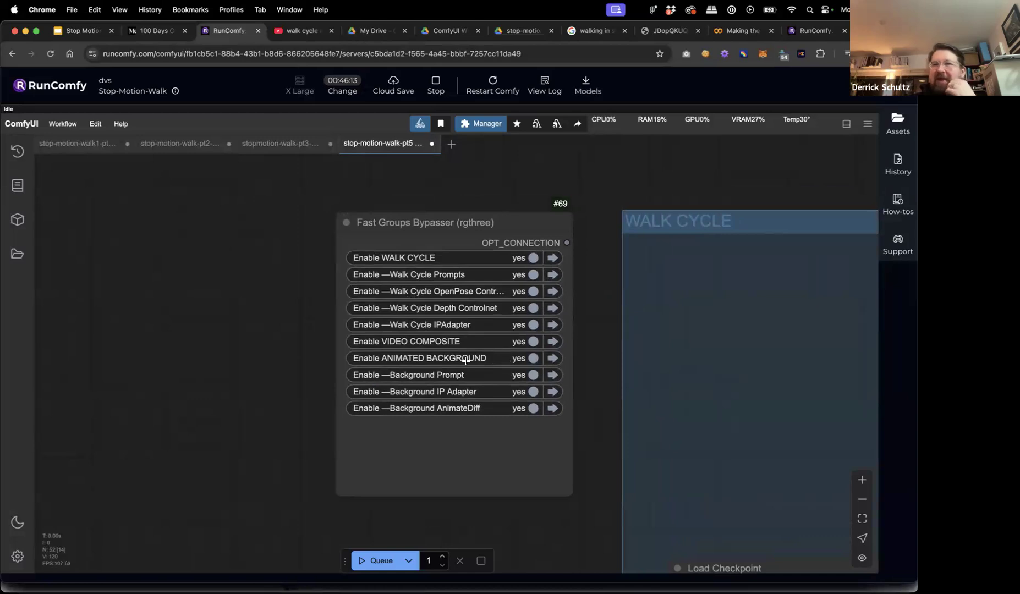
Turn off Video Composite, Animated Background and its Background Prompt, IP Adapter and AnimateDiff groups.
click(533, 342)
click(533, 358)
click(599, 403)
scroll(599, 403, down, 5)
scroll(563, 370, down, 10)
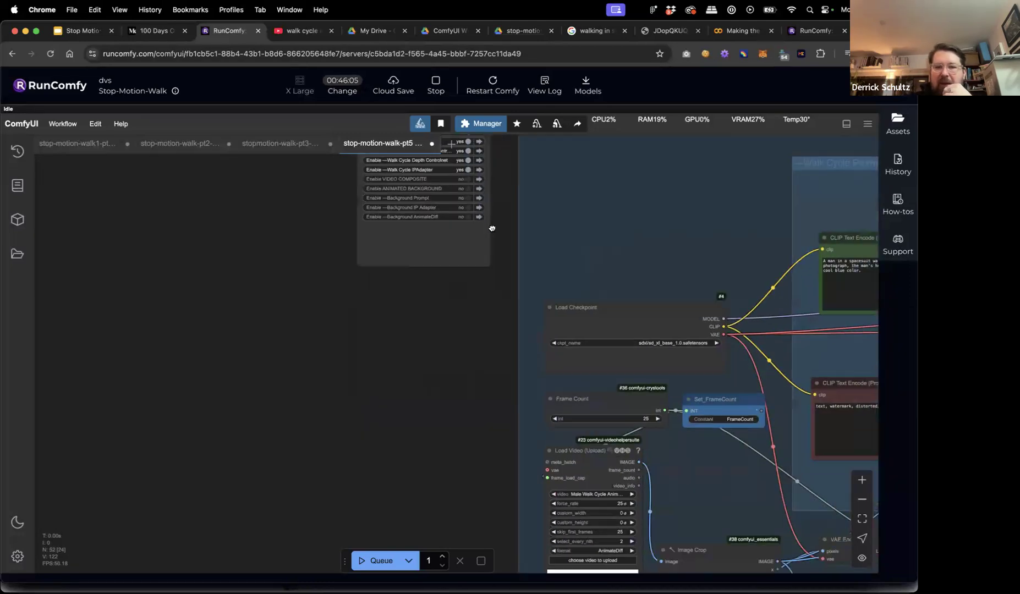
scroll(292, 237, down, 8)
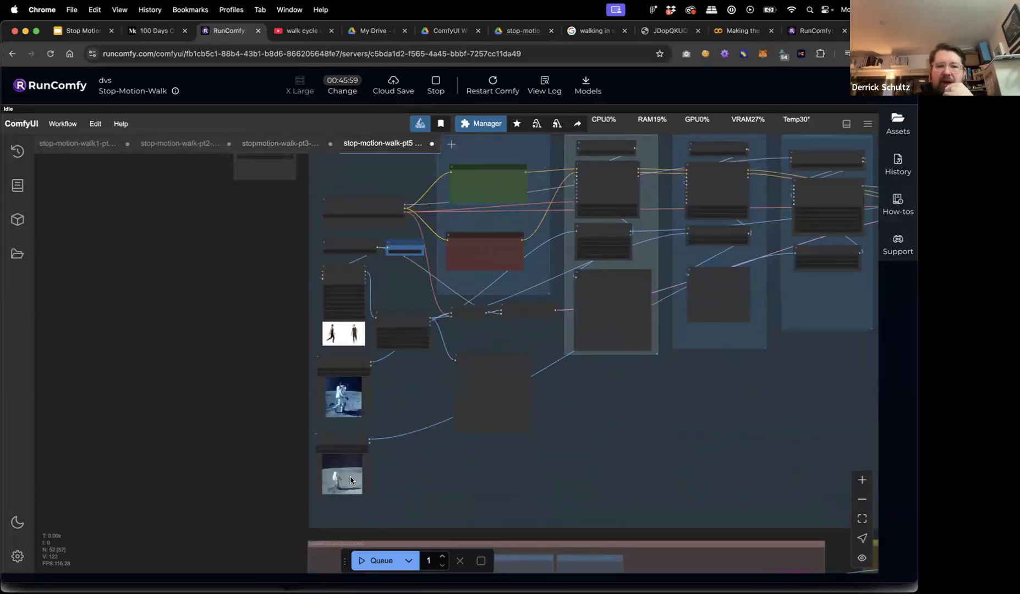
Queue the walk-cycle workflow and zoom to the Depth Anything preview to watch the depth frames.
click(360, 561)
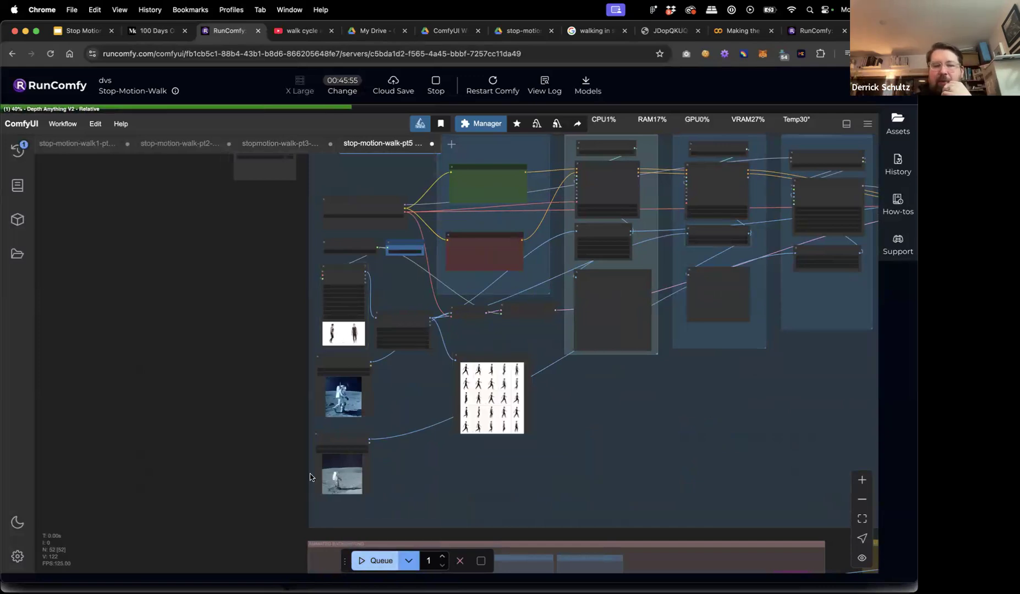
drag(296, 383, 96, 413)
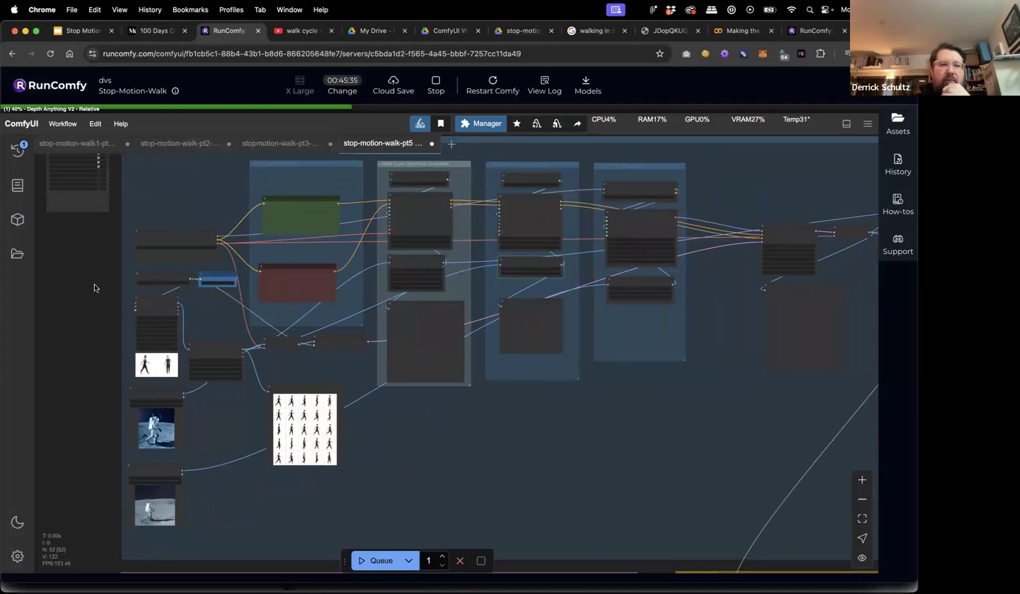
scroll(92, 324, up, 2)
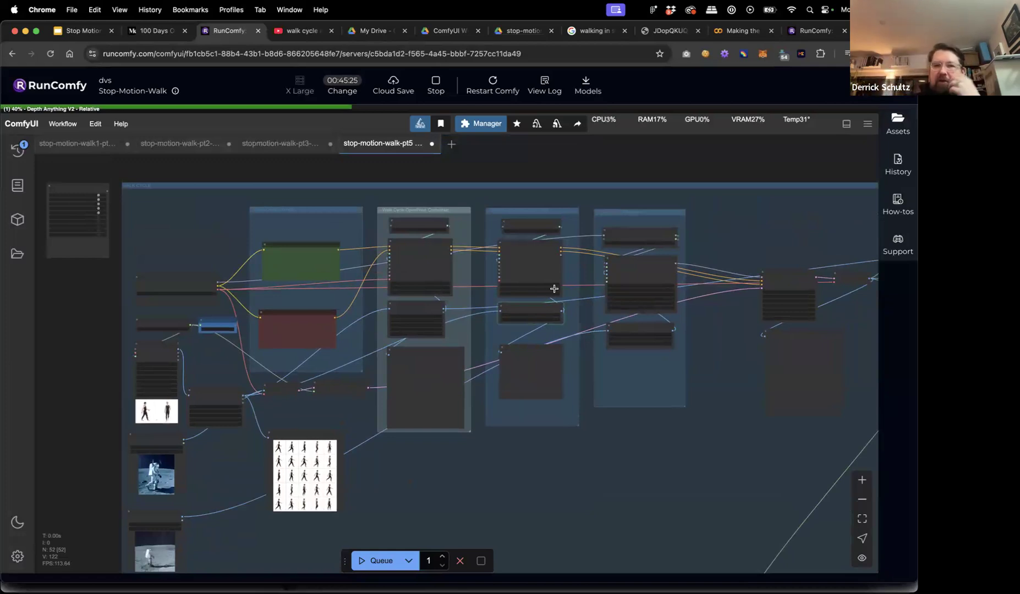
scroll(547, 270, up, 8)
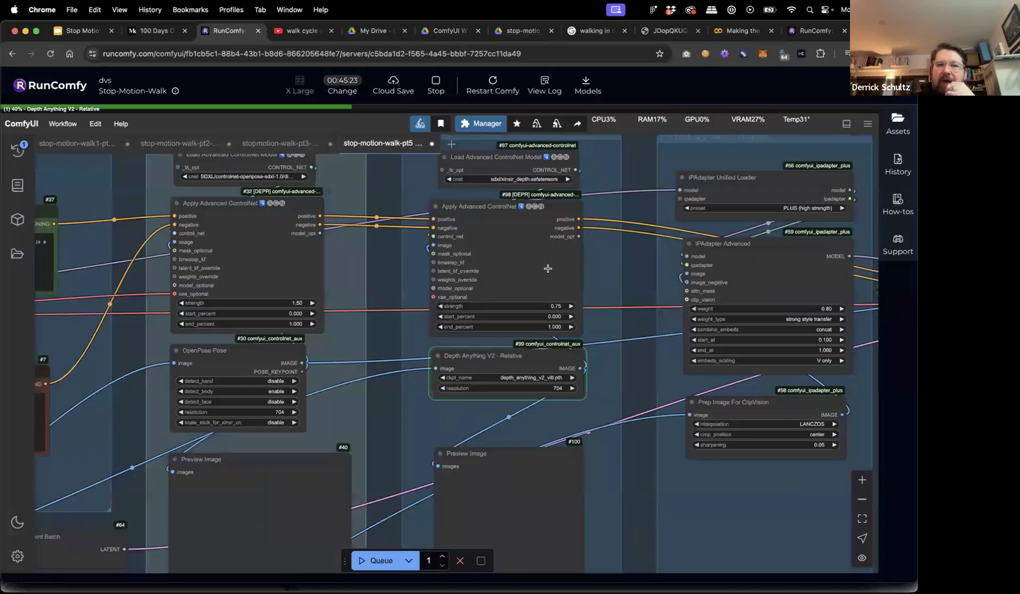
scroll(641, 246, up, 3)
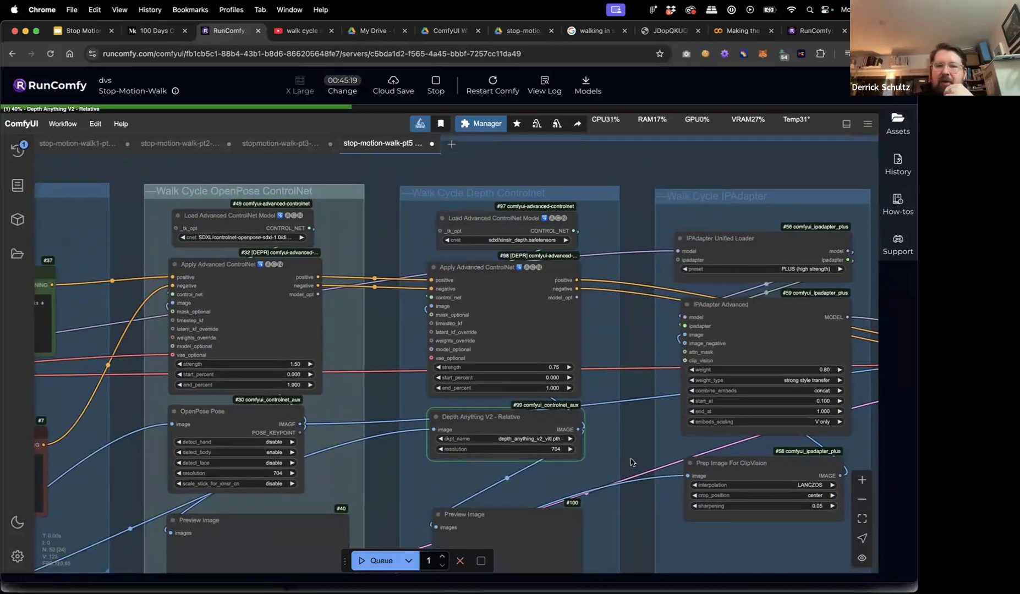
scroll(628, 398, down, 7)
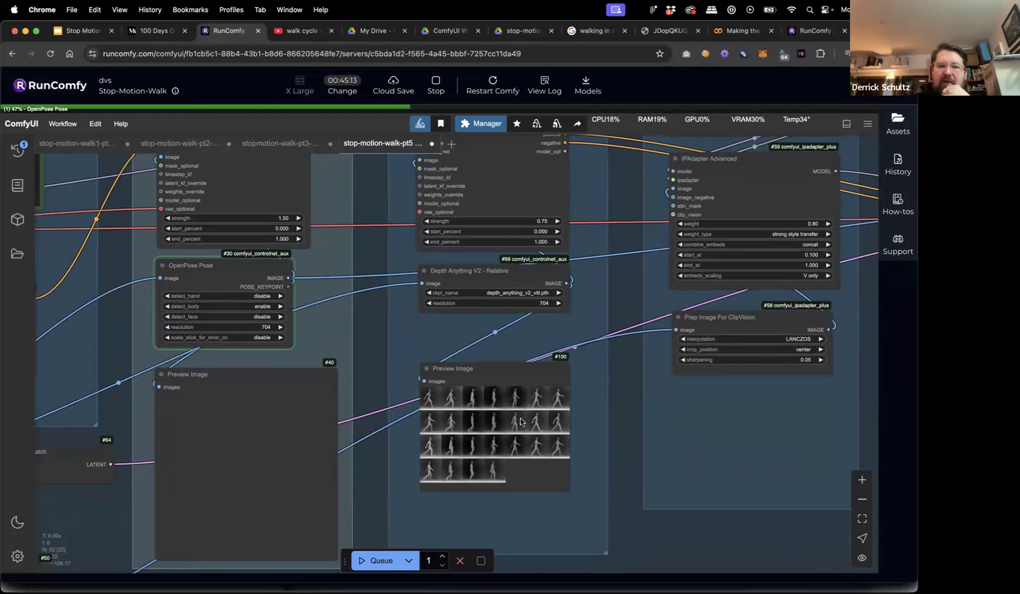
scroll(444, 425, up, 5)
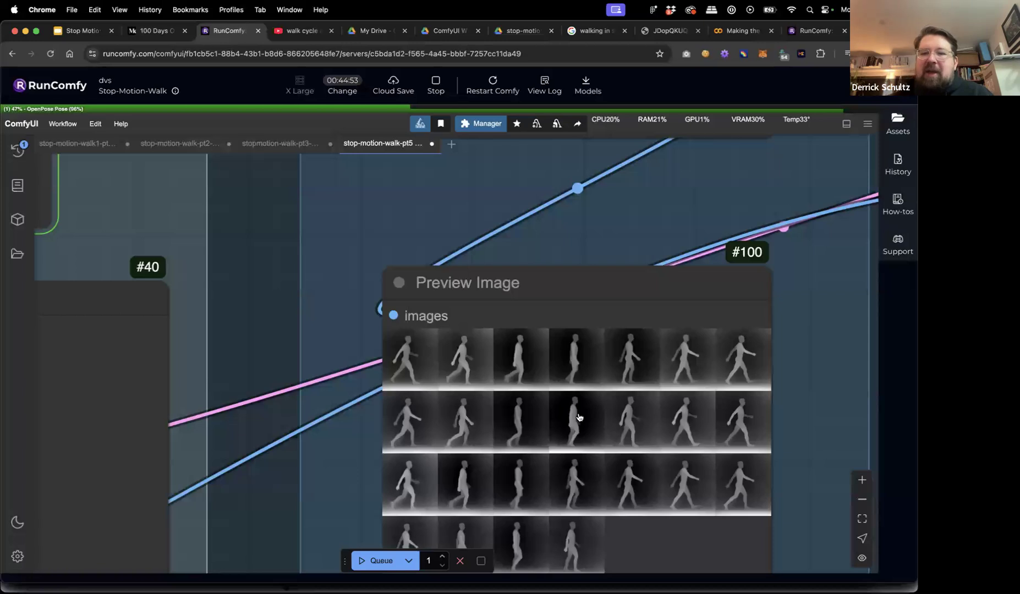
Pan and zoom across the graph to follow the KSampler until its preview shows astronaut frames.
scroll(578, 417, down, 5)
drag(737, 517, 605, 460)
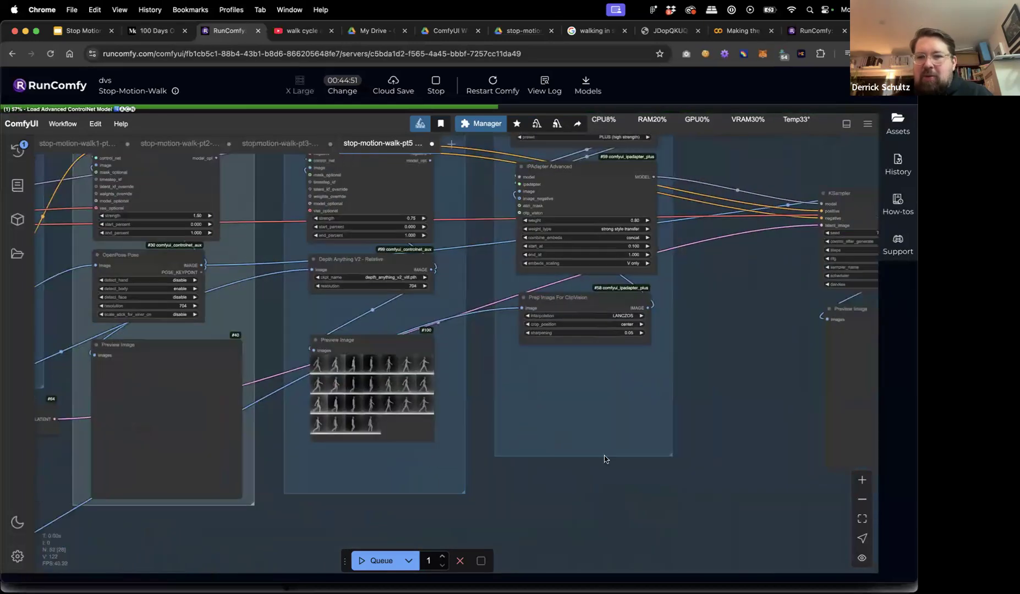
scroll(343, 379, up, 7)
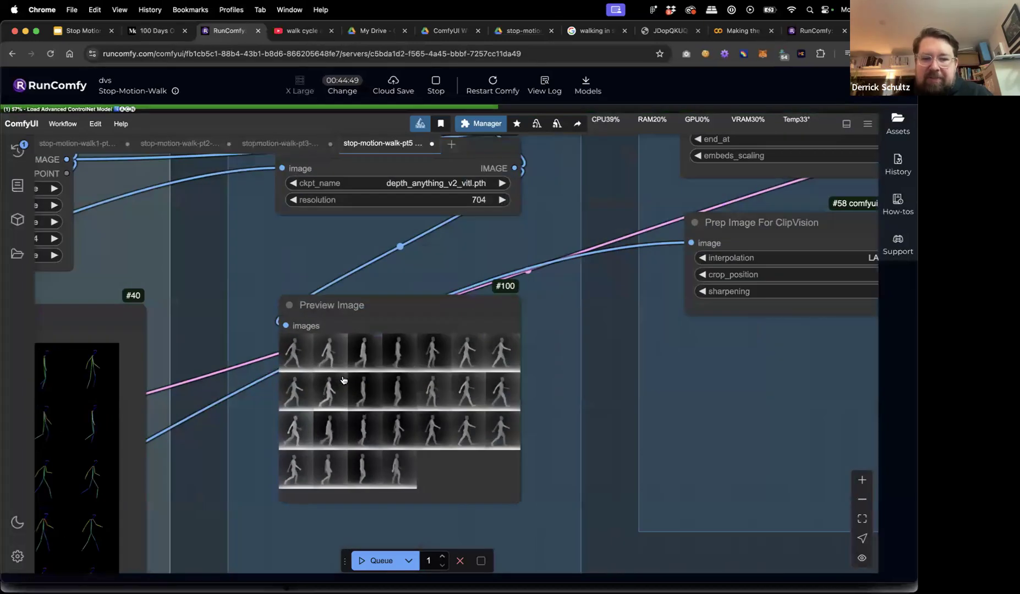
scroll(343, 380, down, 5)
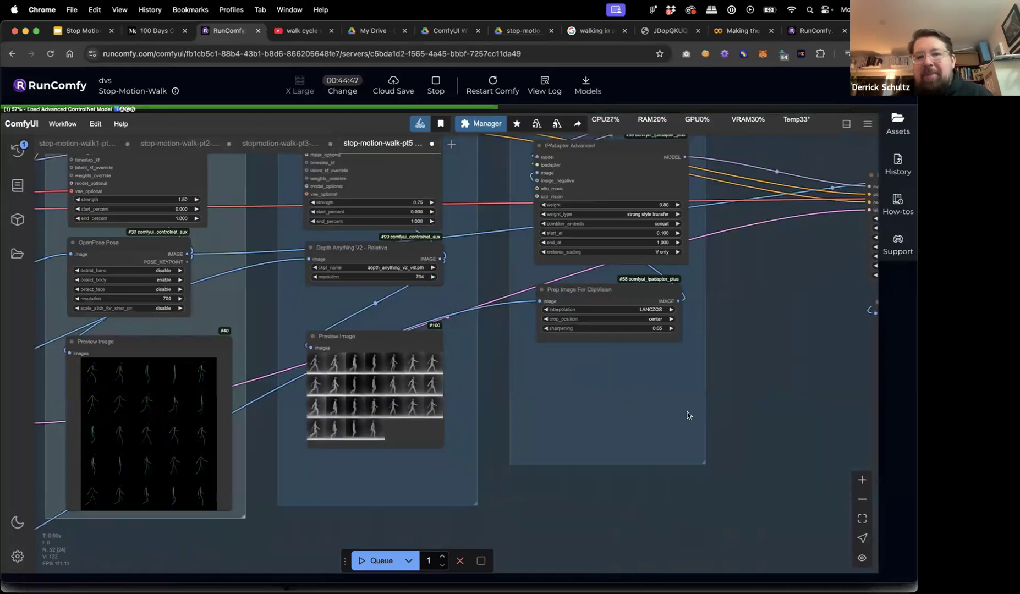
scroll(637, 410, right, 5)
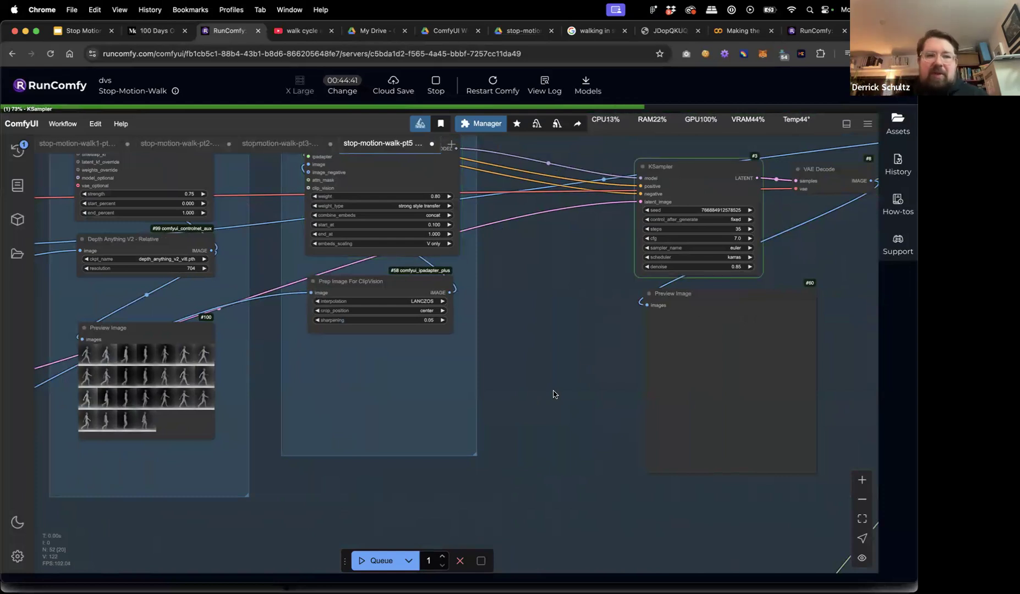
scroll(176, 360, up, 5)
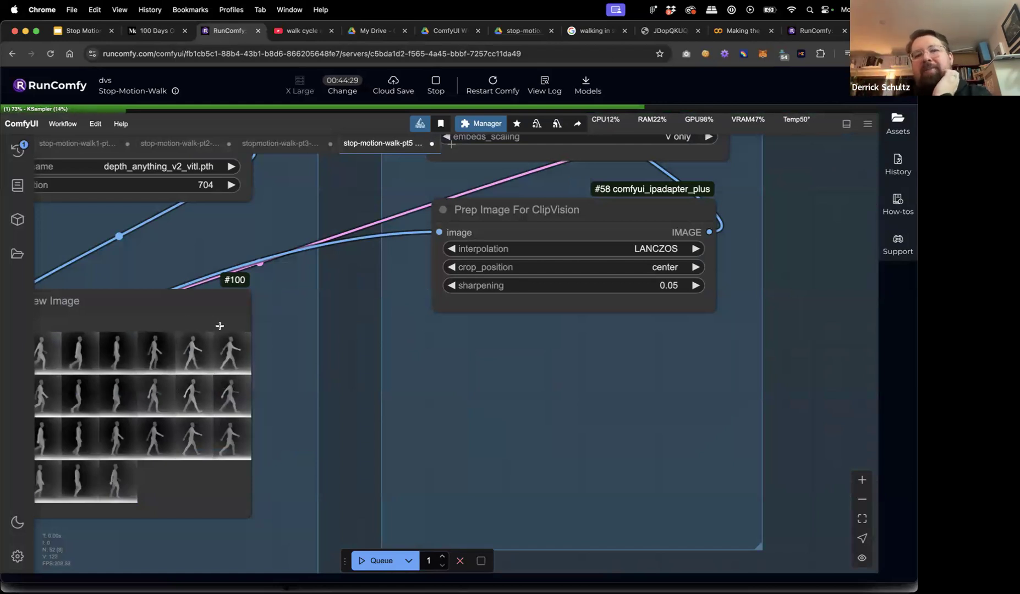
scroll(800, 365, down, 5)
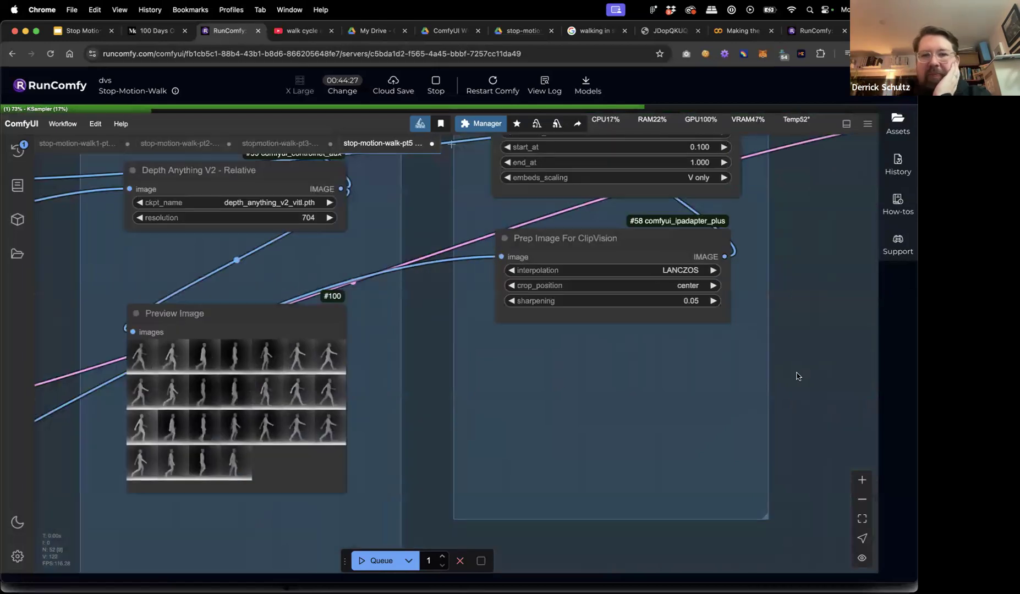
drag(707, 374, 561, 357)
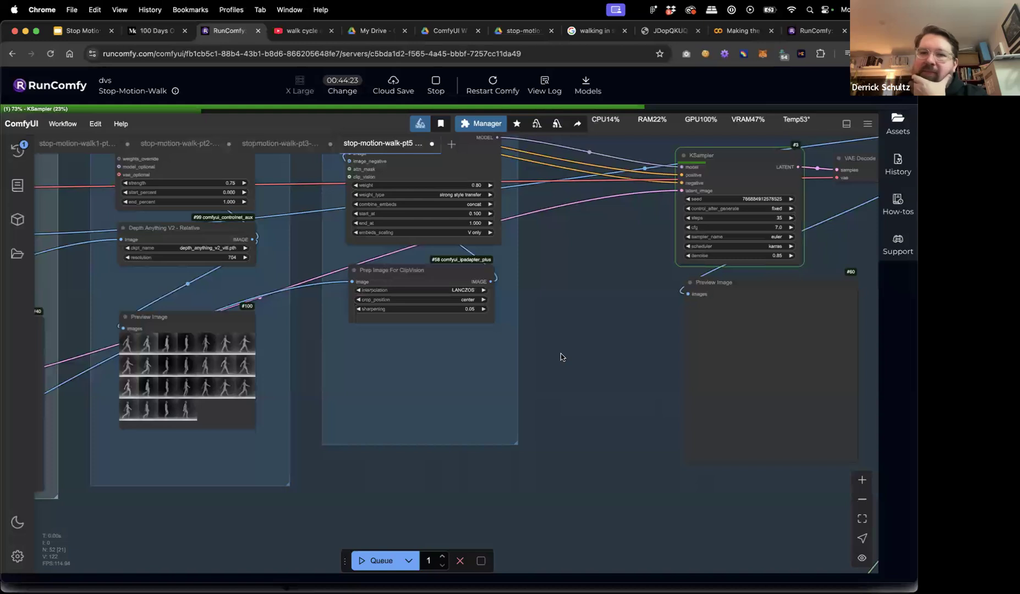
scroll(585, 351, down, 2)
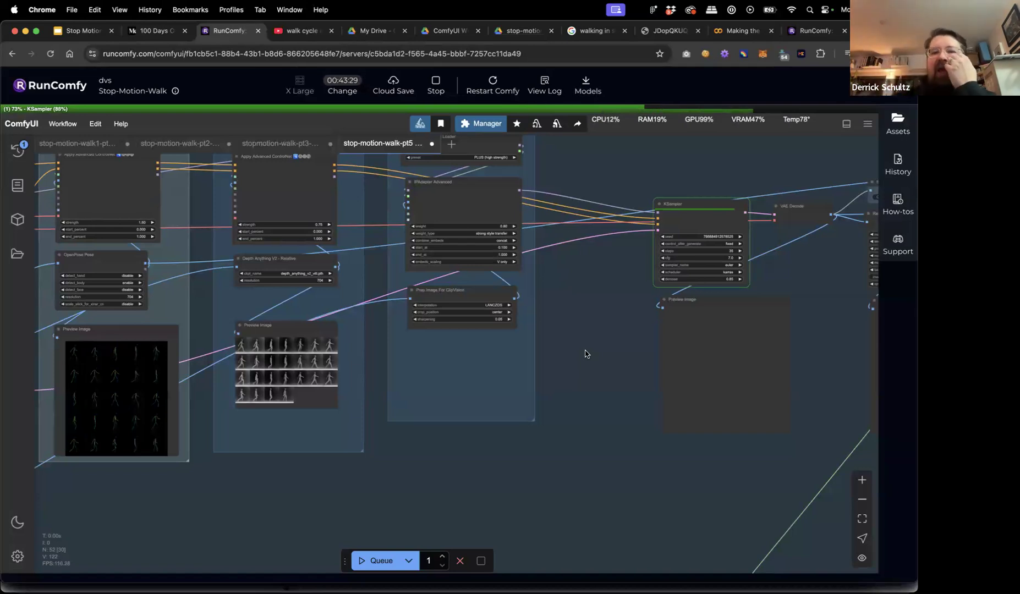
scroll(581, 352, down, 4)
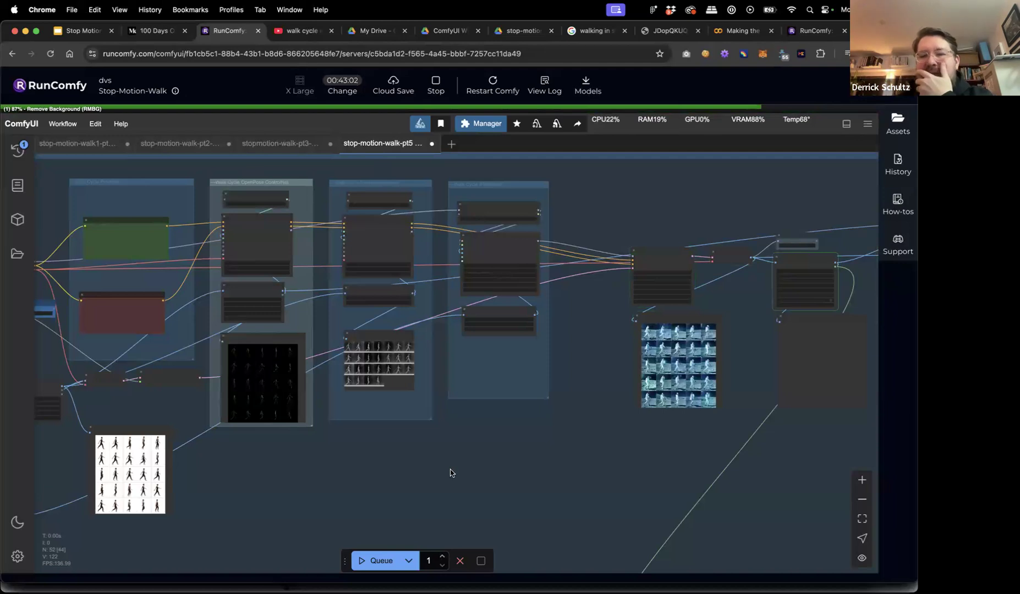
Pan and zoom around the graph to review the background-removed astronaut output frames.
scroll(686, 423, up, 5)
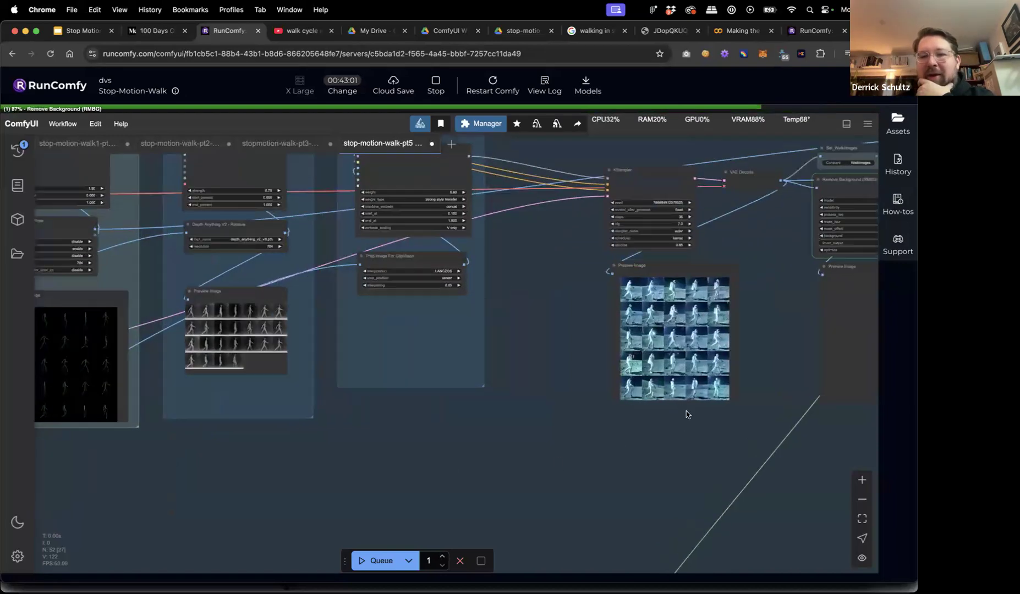
scroll(686, 406, up, 5)
scroll(686, 406, right, 3)
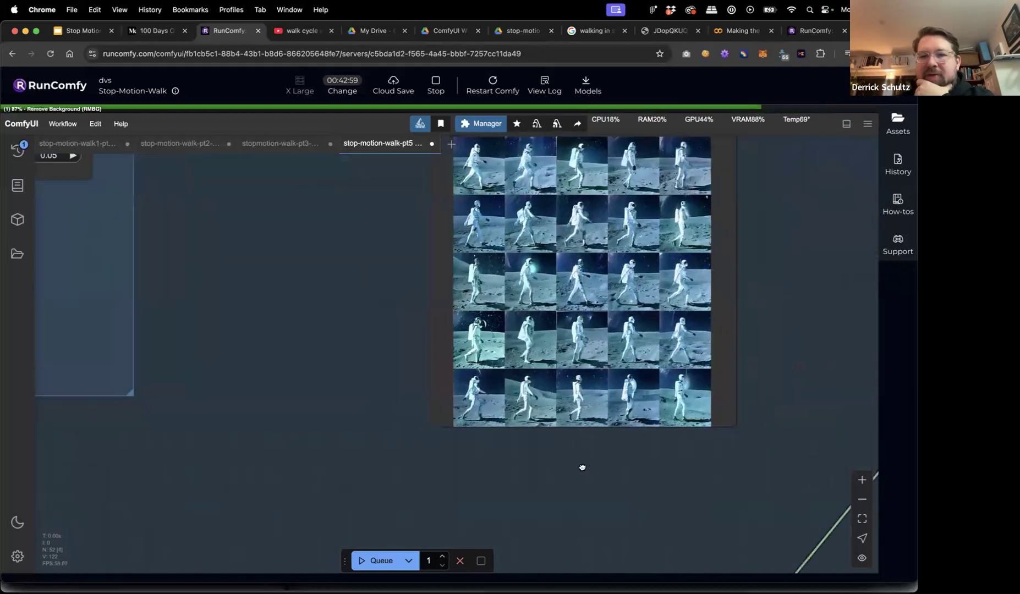
scroll(666, 271, up, 5)
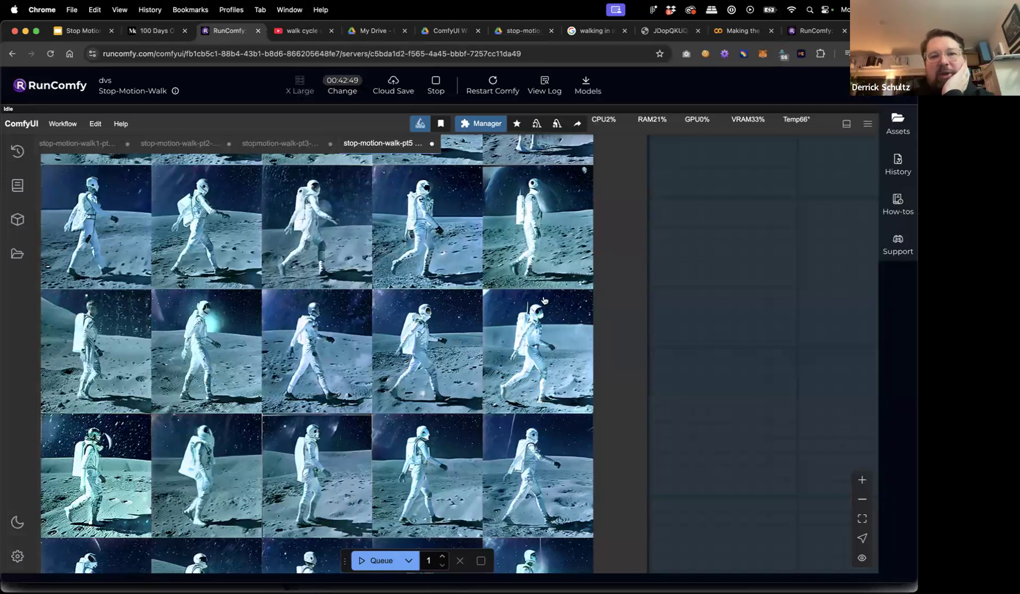
scroll(681, 333, down, 10)
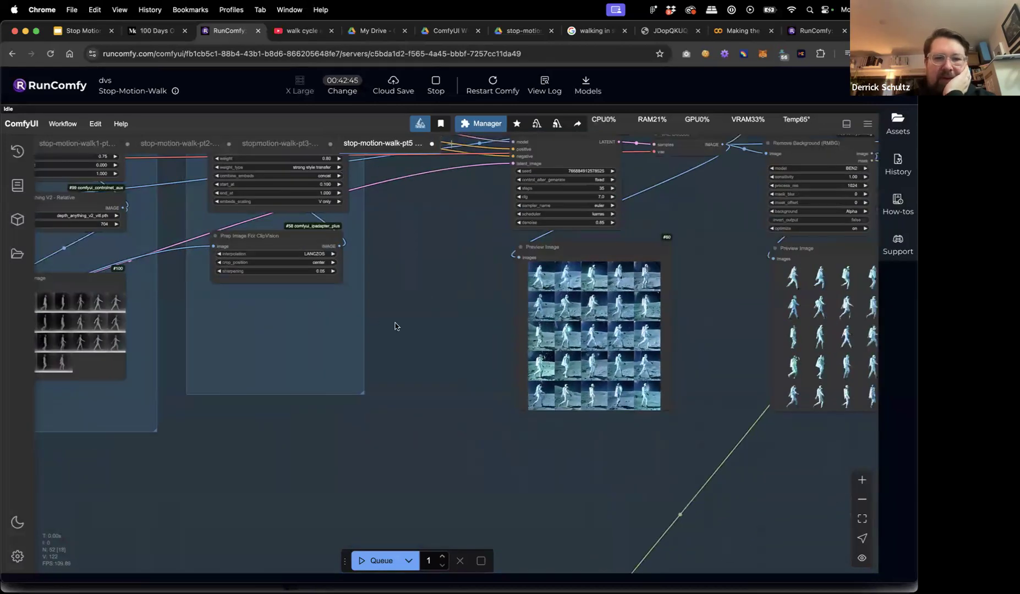
drag(346, 326, 325, 327)
scroll(325, 329, right, 10)
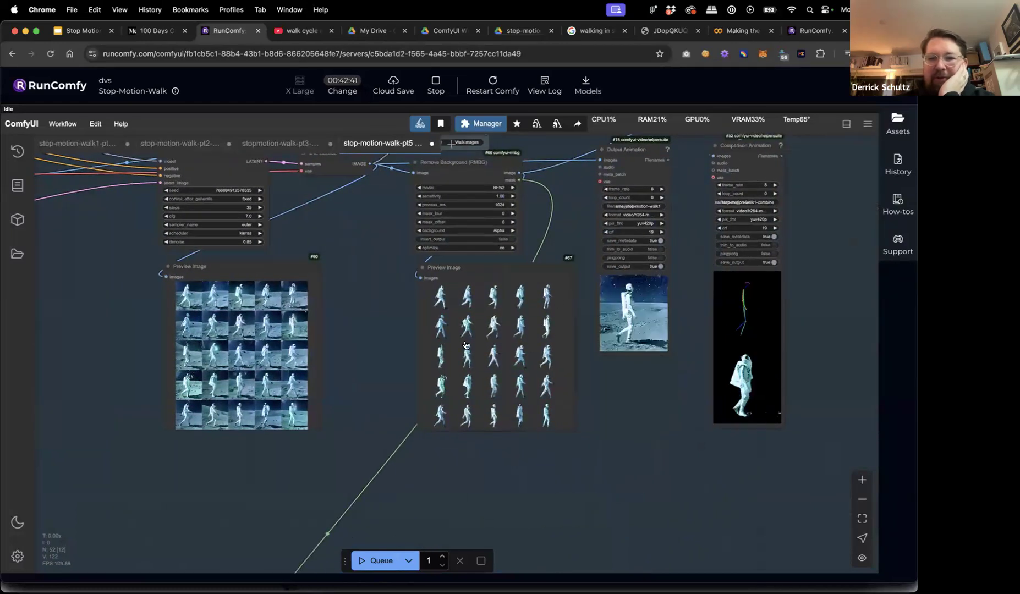
scroll(480, 370, up, 1)
scroll(480, 370, up, 5)
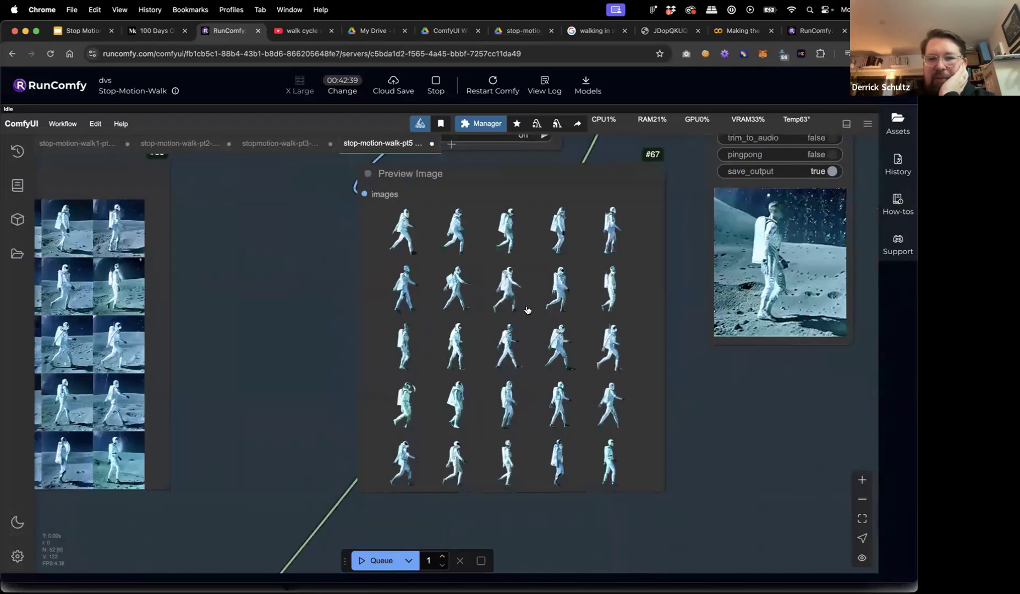
scroll(516, 416, down, 6)
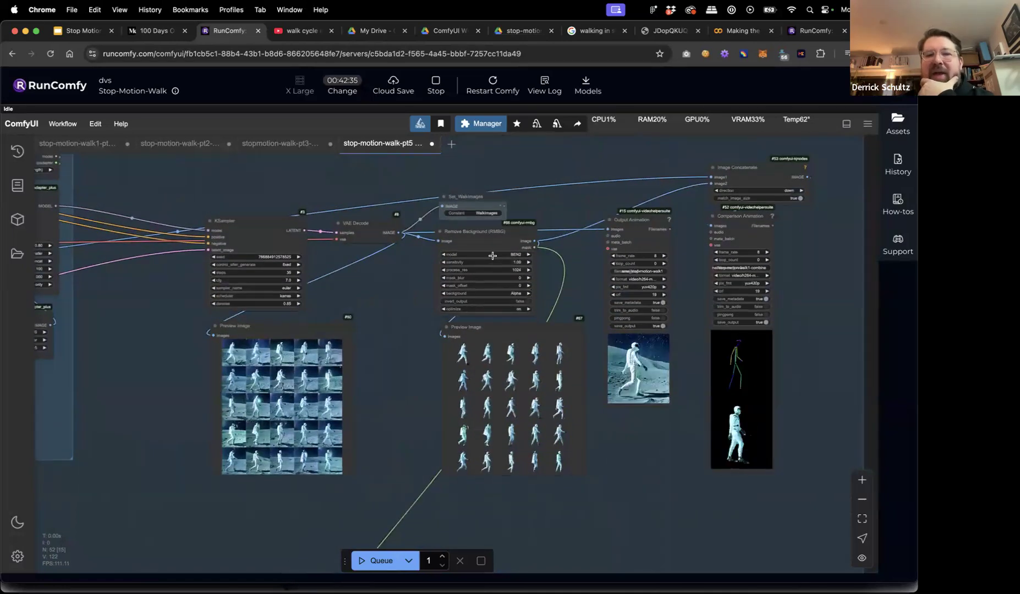
scroll(497, 209, up, 9)
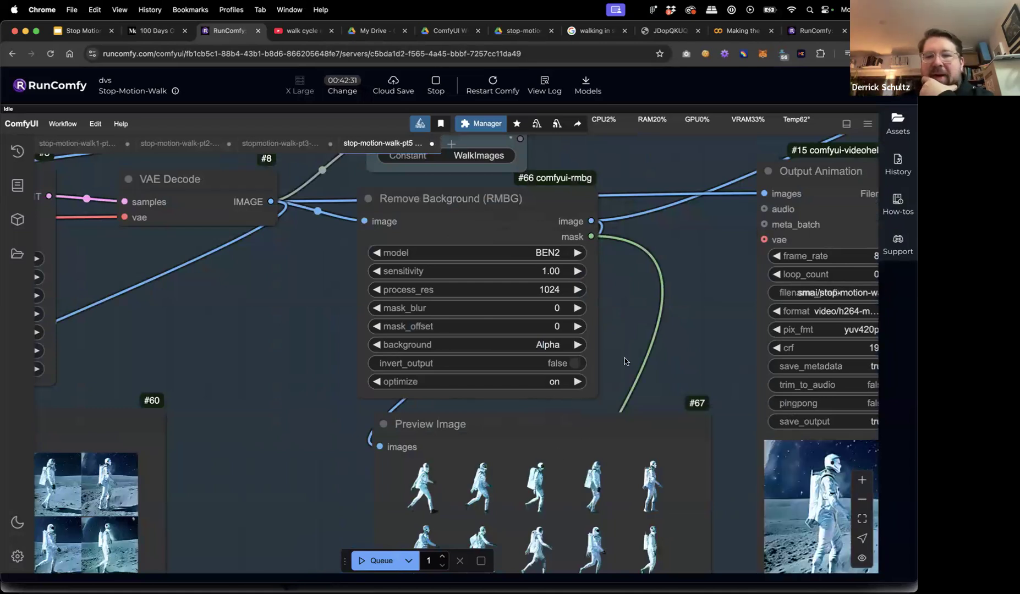
scroll(625, 358, down, 1)
scroll(624, 357, down, 5)
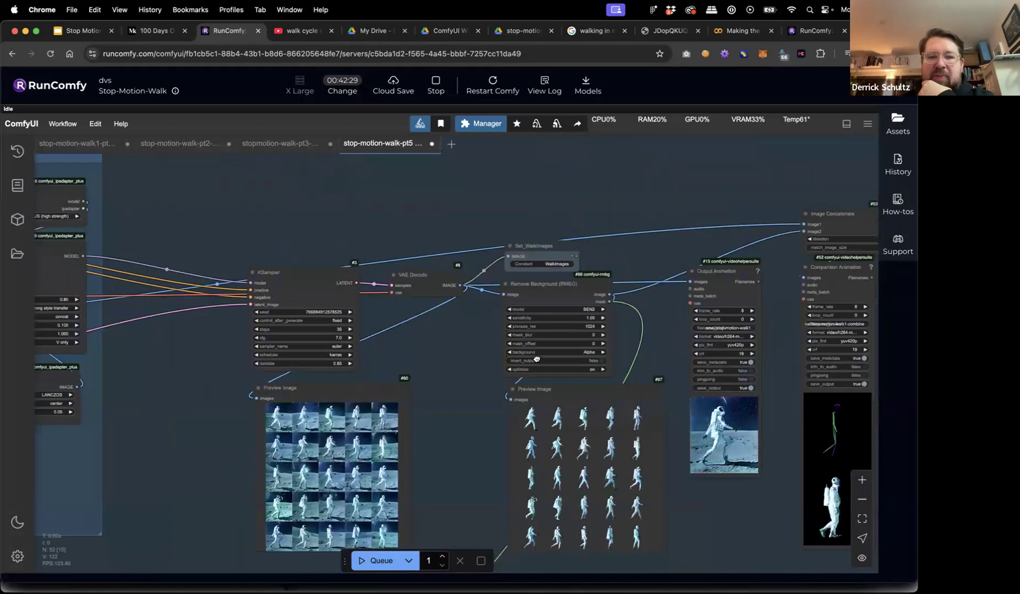
scroll(456, 371, left, 3)
scroll(412, 340, left, 3)
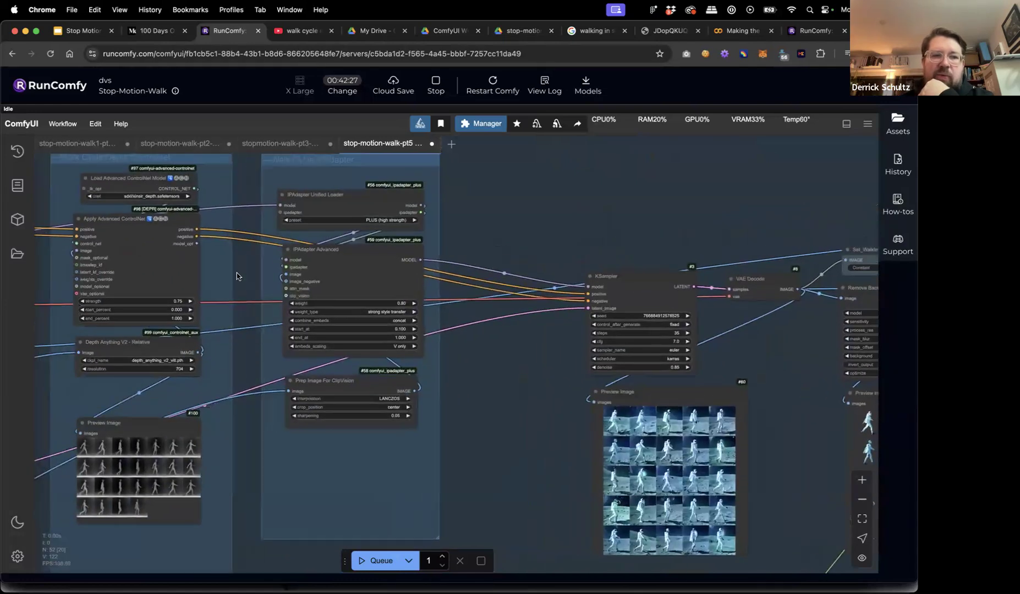
scroll(370, 284, left, 5)
scroll(370, 284, left, 5)
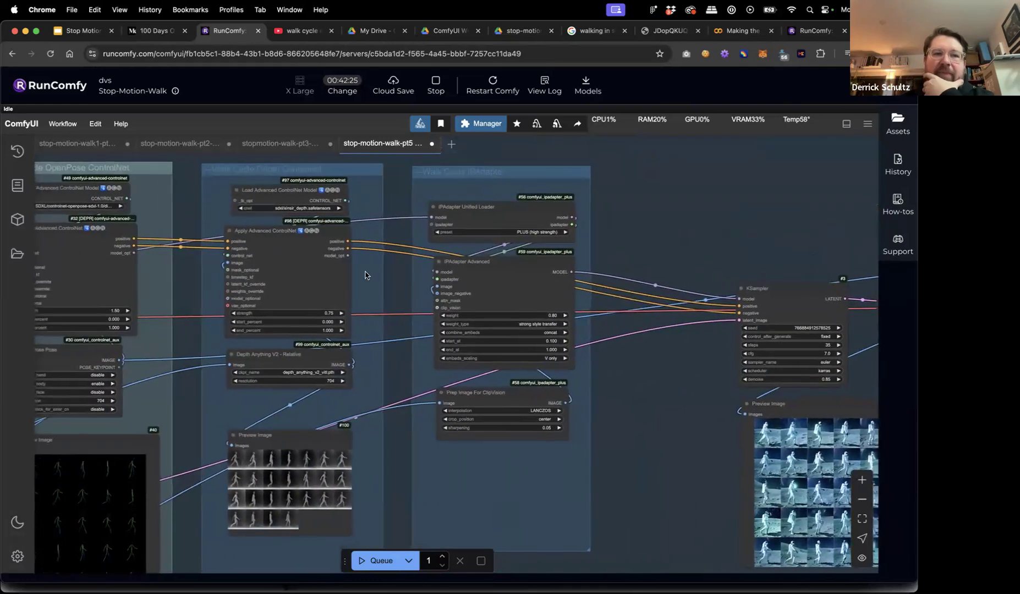
Lower the depth Apply Advanced ControlNet strength from 0.75 to 0.10.
scroll(291, 320, up, 7)
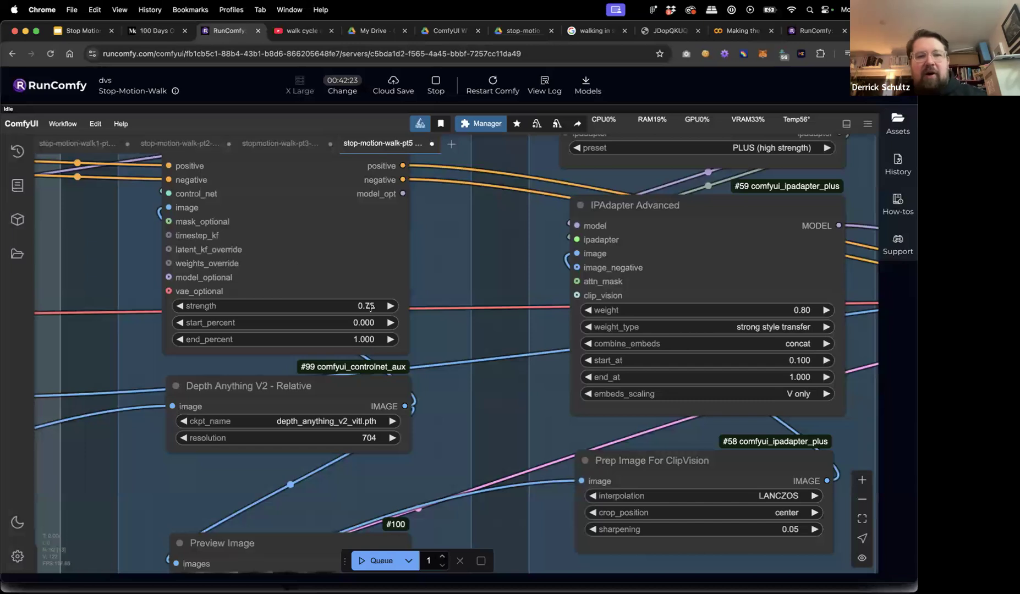
click(366, 306)
text(.1)
key(Return)
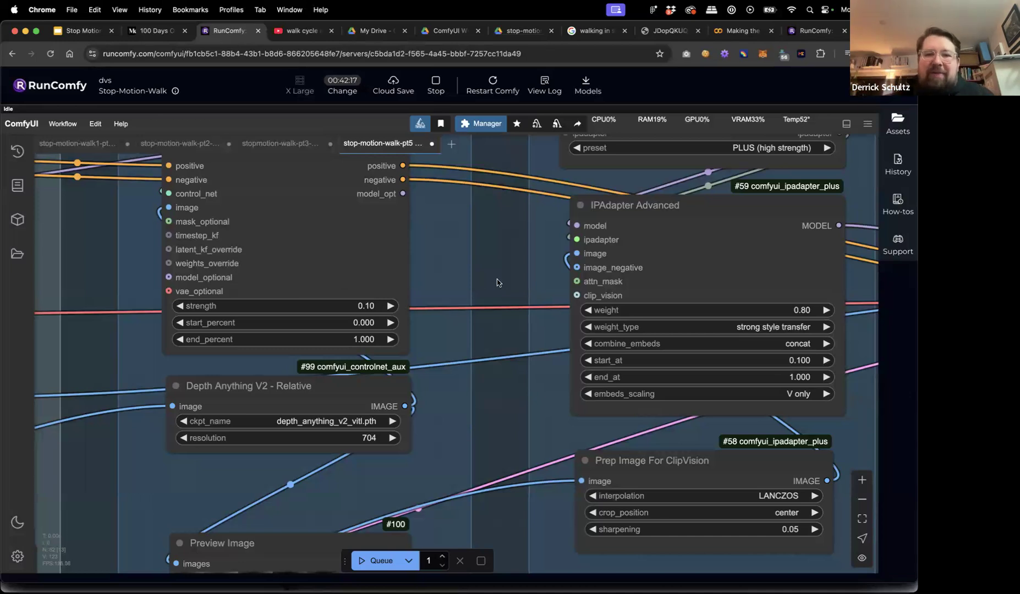
Set 'Enable Walk Cycle Depth Controlnet' to no in the Fast Groups Bypasser, then queue a new run.
scroll(496, 283, down, 10)
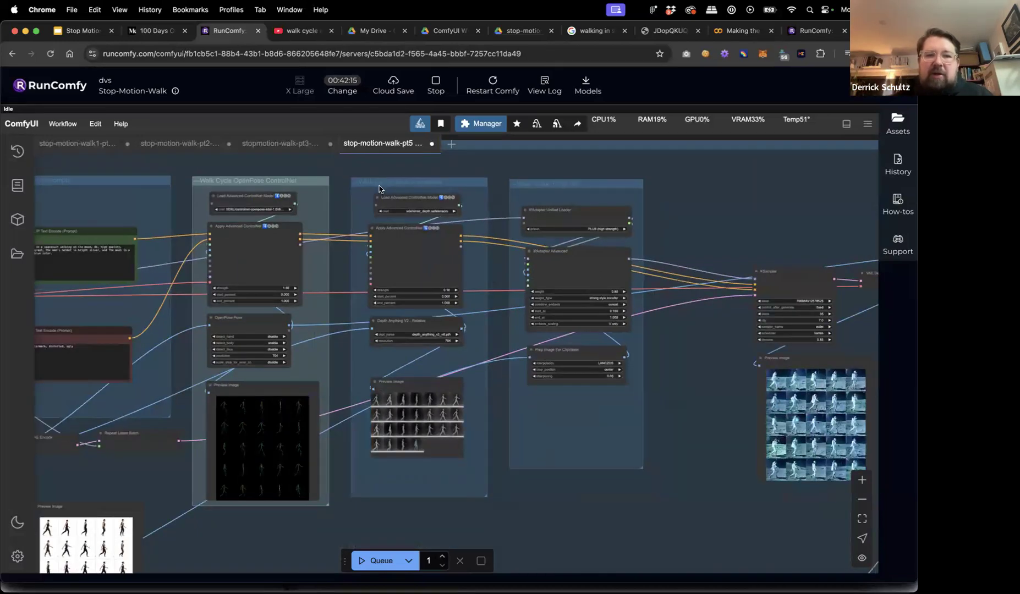
scroll(319, 172, left, 10)
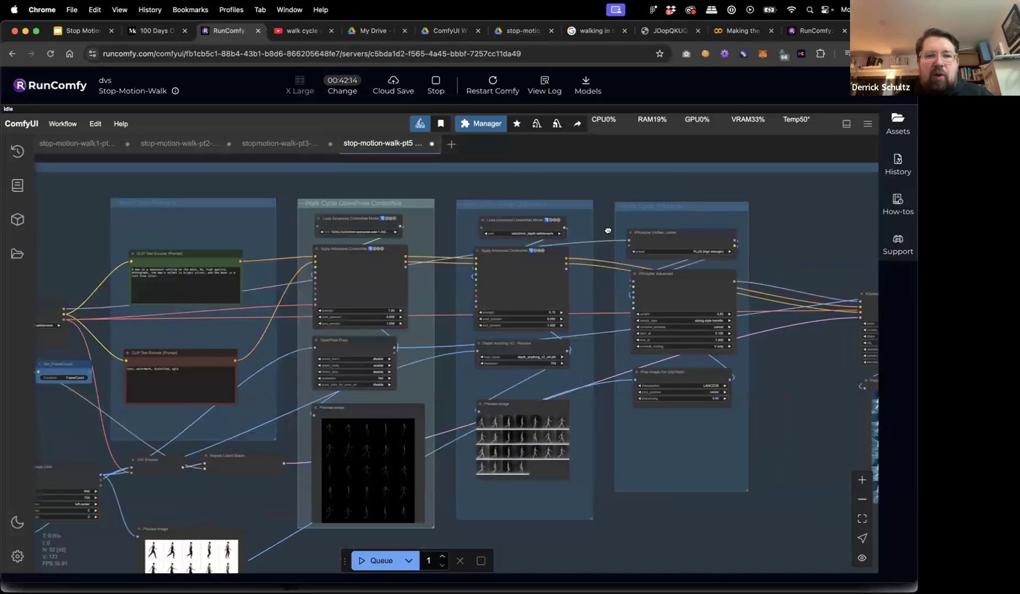
scroll(228, 254, up, 5)
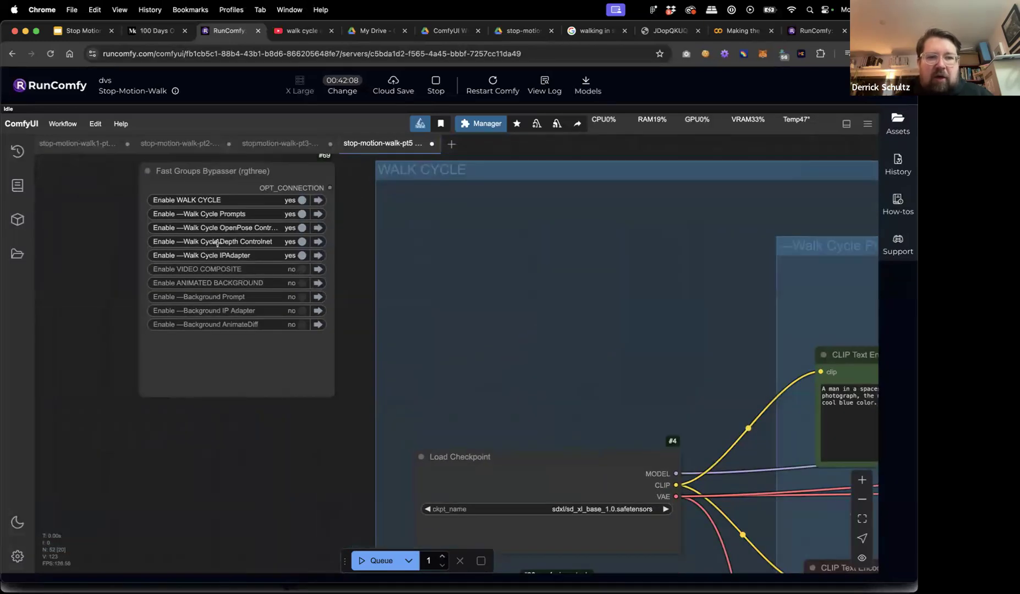
click(302, 242)
scroll(357, 264, down, 5)
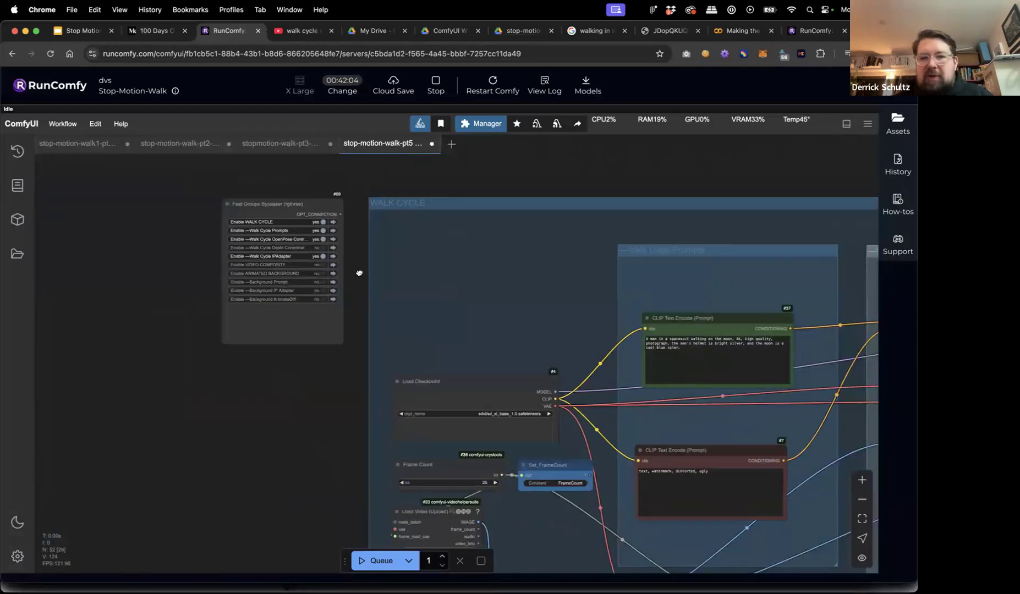
scroll(359, 273, right, 10)
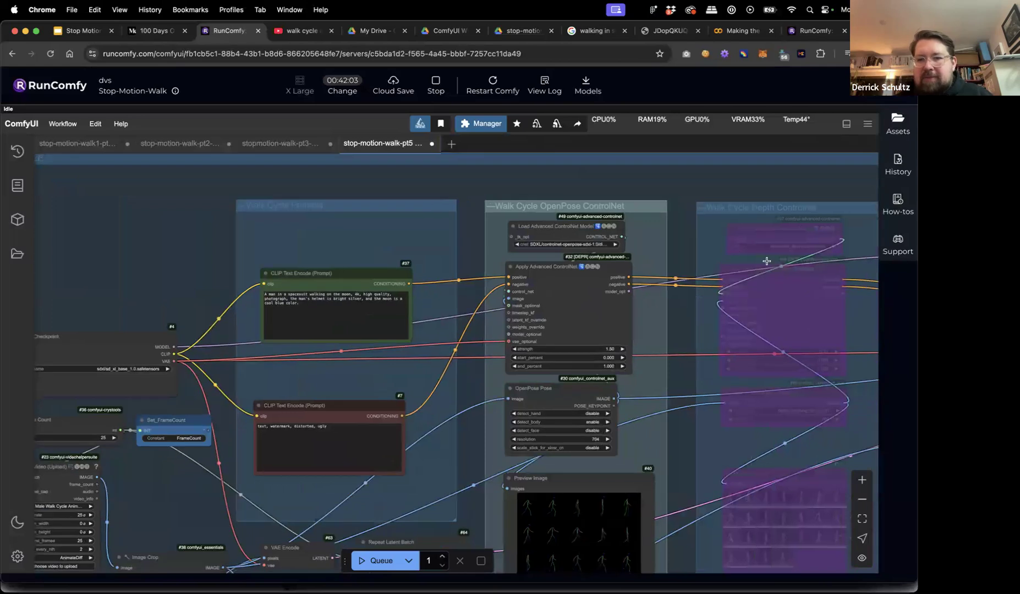
click(363, 561)
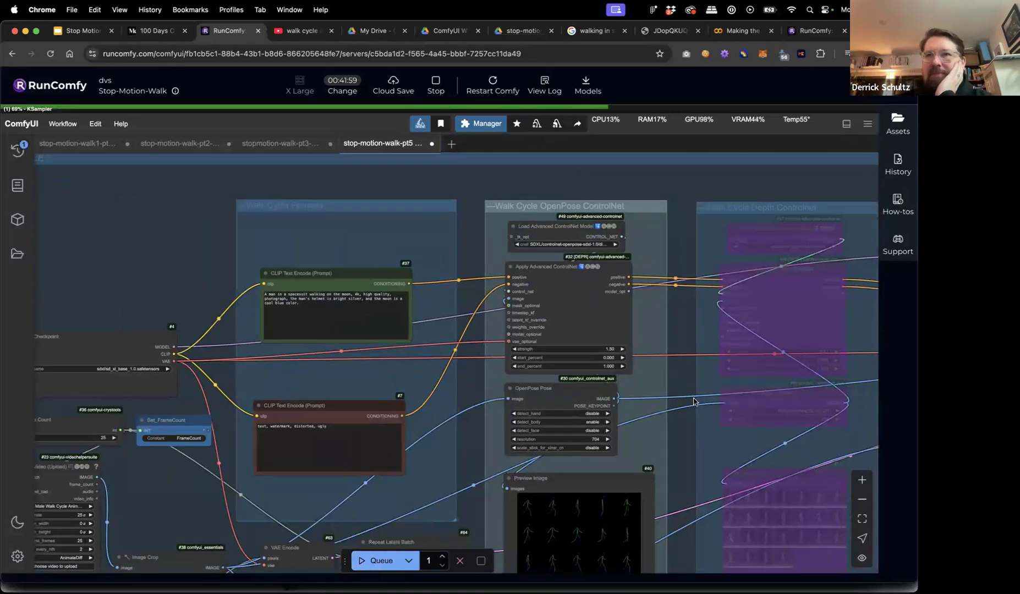
scroll(693, 402, down, 5)
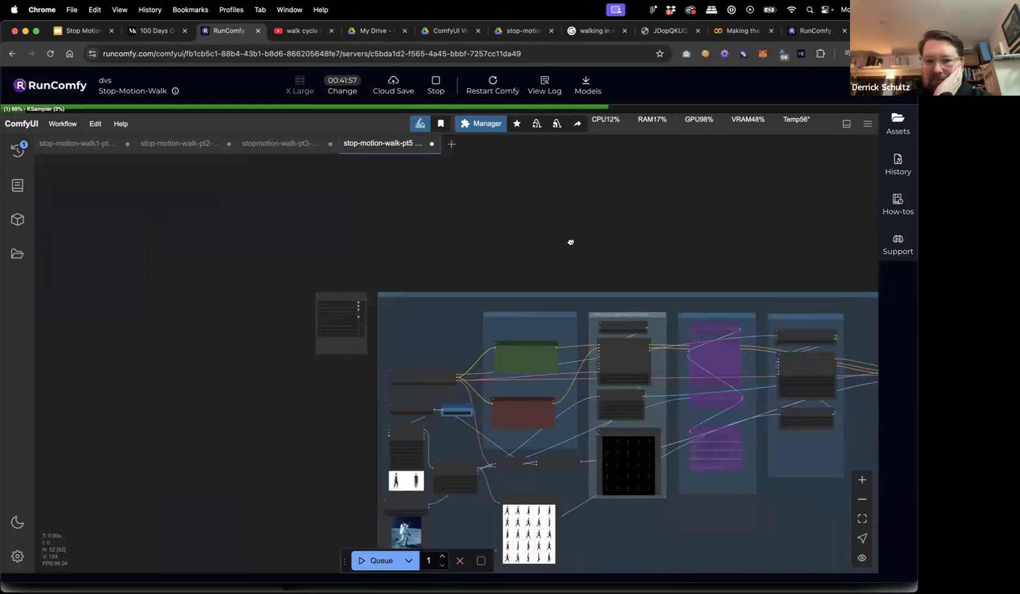
scroll(572, 242, right, 3)
scroll(511, 183, down, 2)
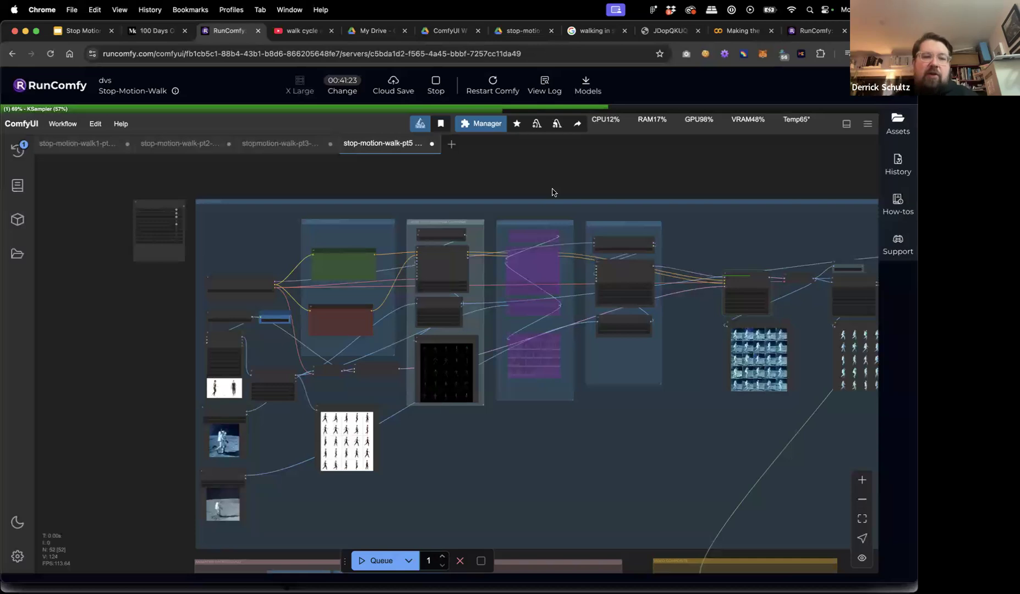
scroll(178, 363, up, 3)
scroll(178, 363, up, 5)
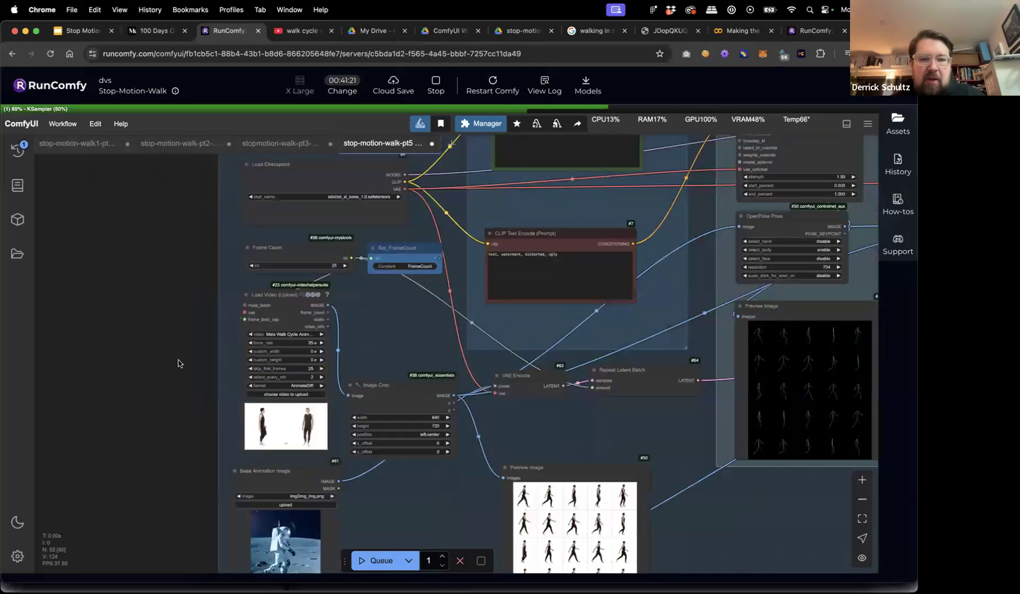
scroll(178, 361, down, 2)
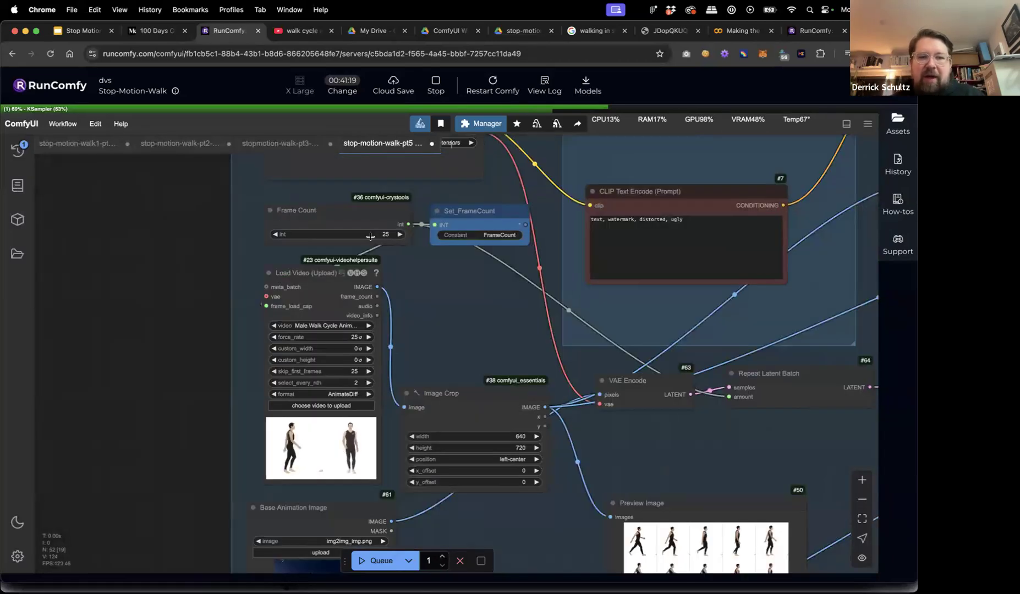
click(352, 233)
text(1)
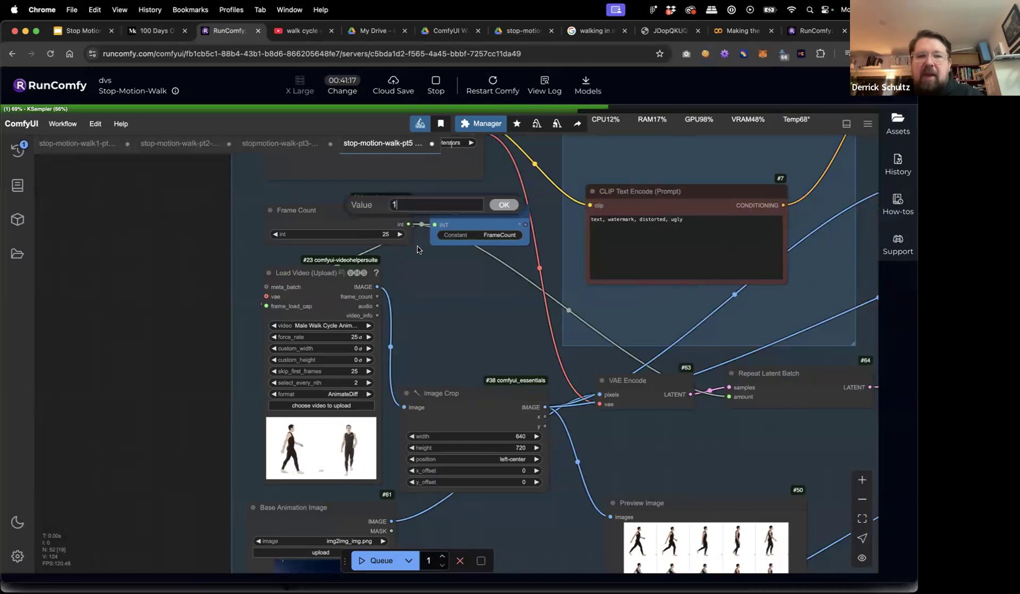
click(500, 207)
click(385, 234)
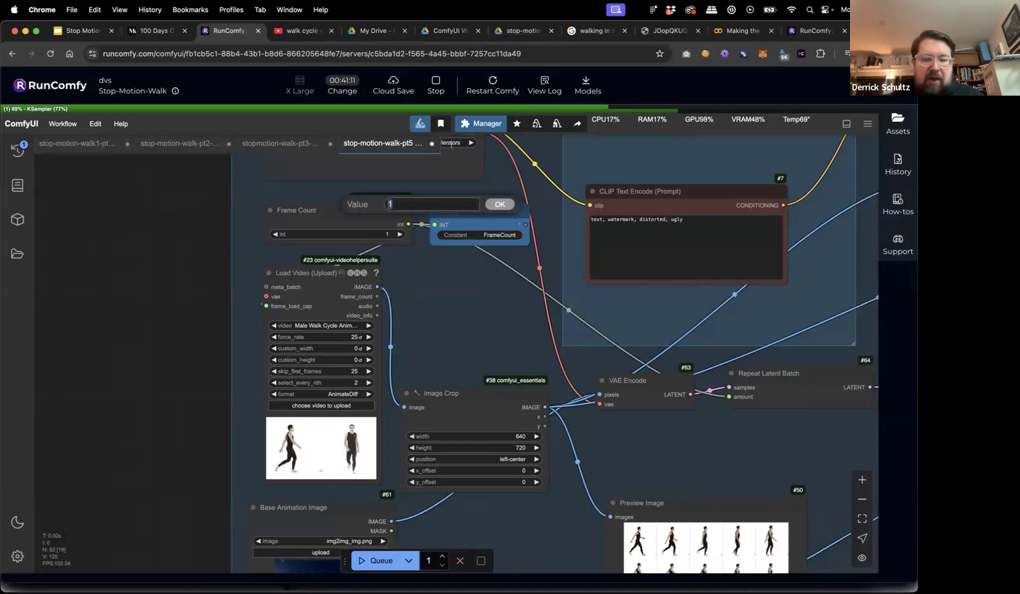
text(25)
key(Return)
scroll(194, 258, down, 5)
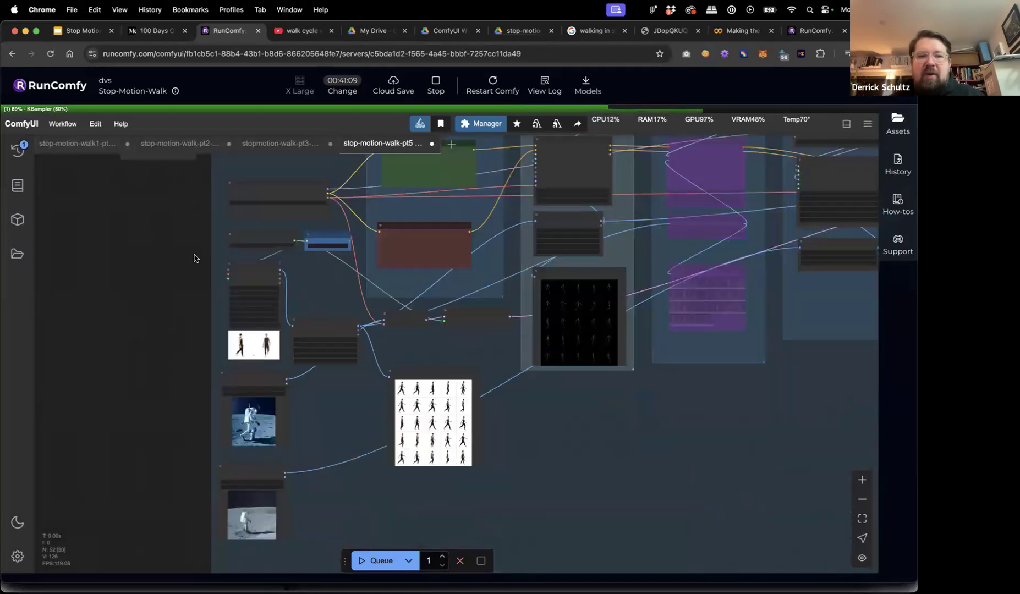
scroll(135, 289, right, 3)
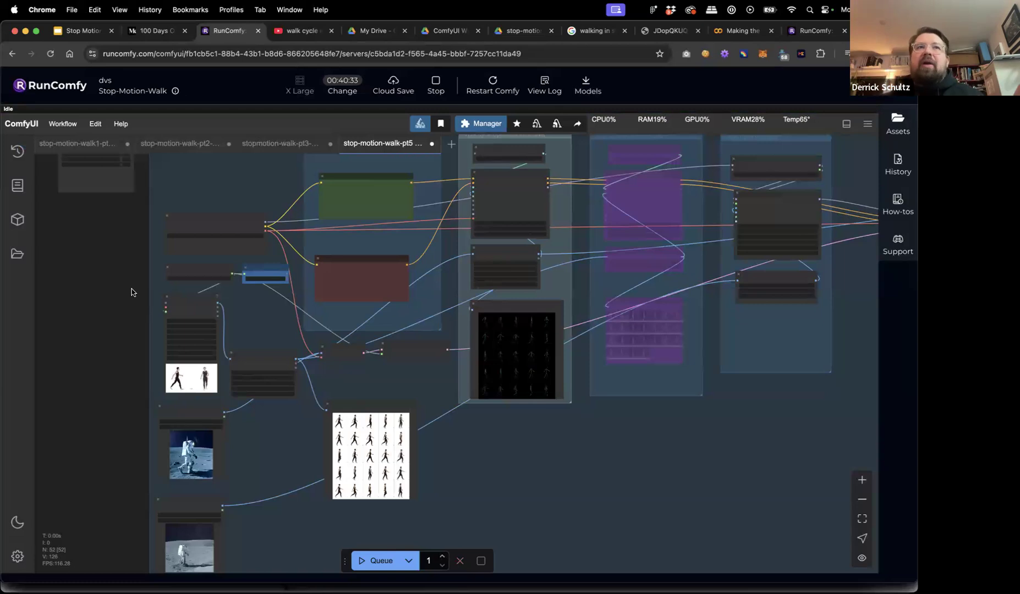
scroll(646, 441, right, 15)
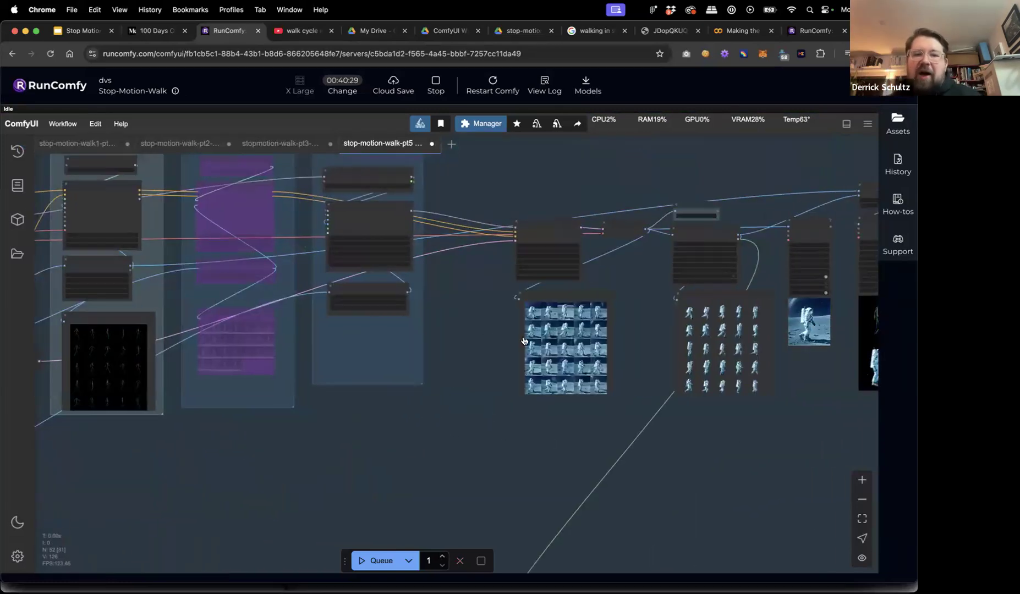
Zoom in on the Preview Image and Output Animation nodes to review the finished astronaut frames.
scroll(634, 324, up, 2)
scroll(632, 325, up, 5)
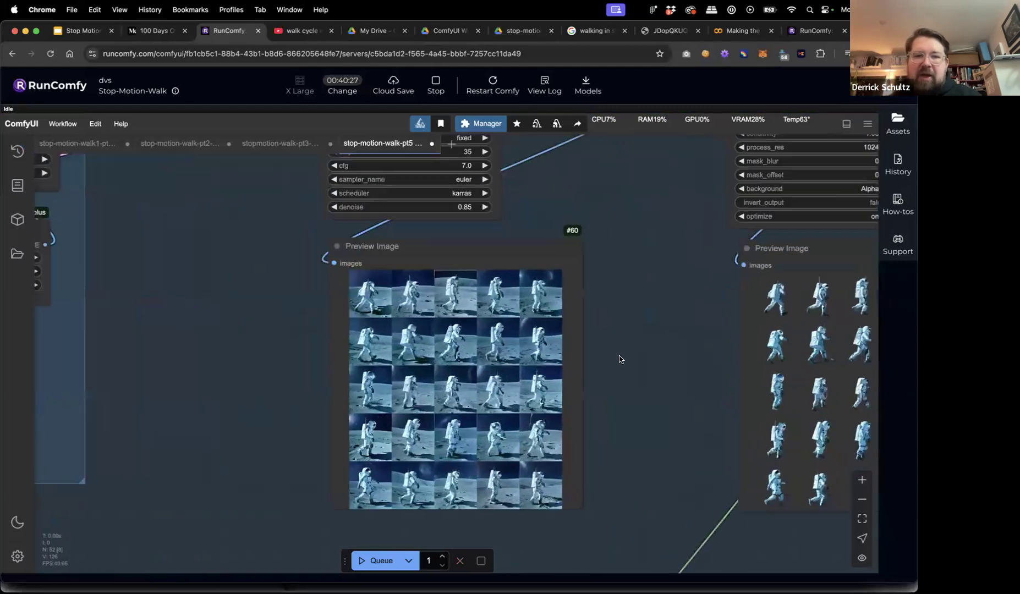
scroll(587, 251, up, 4)
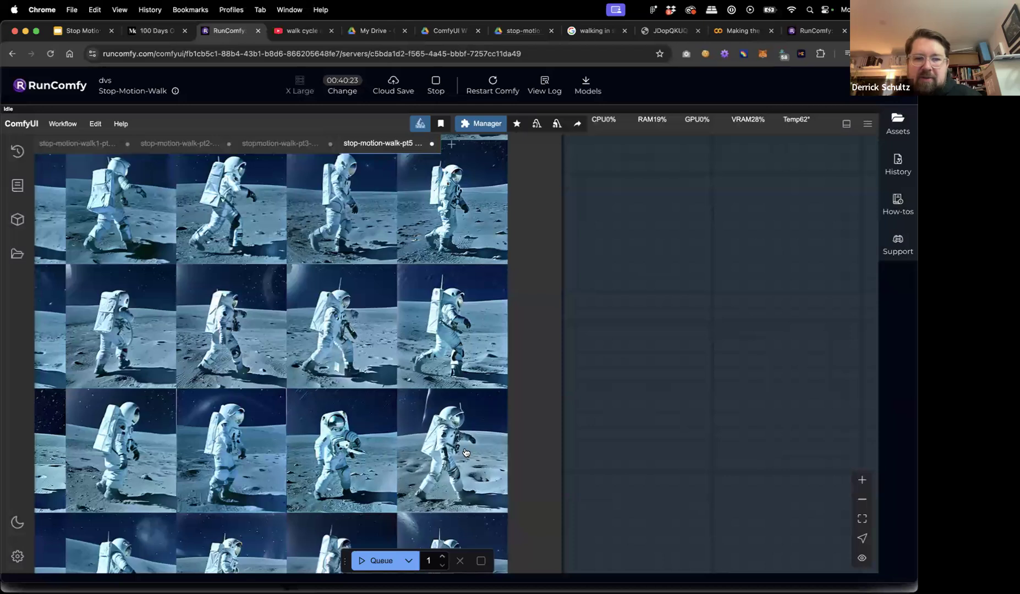
scroll(457, 416, down, 5)
scroll(578, 429, down, 4)
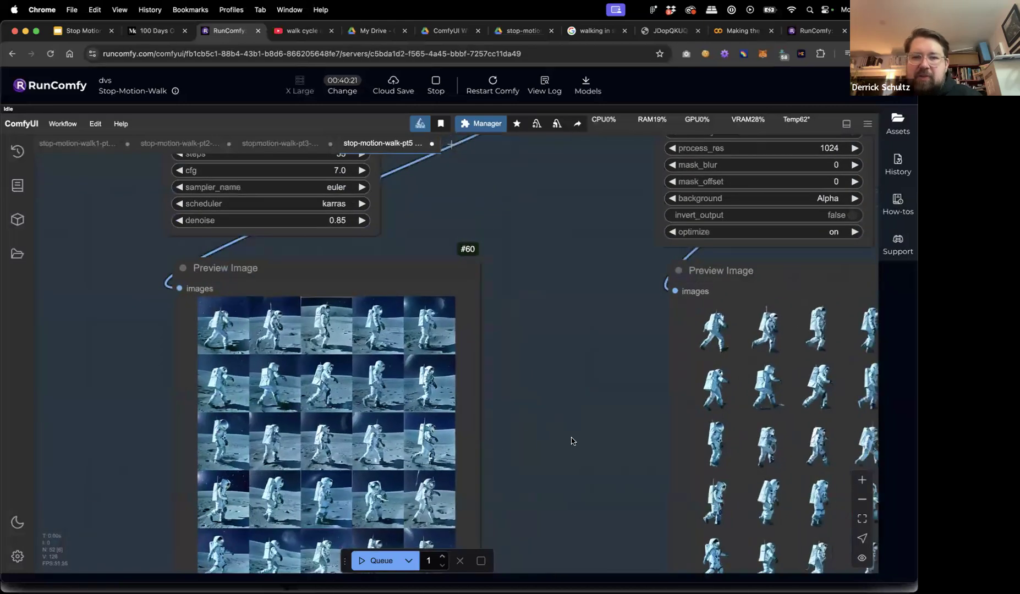
scroll(594, 405, right, 6)
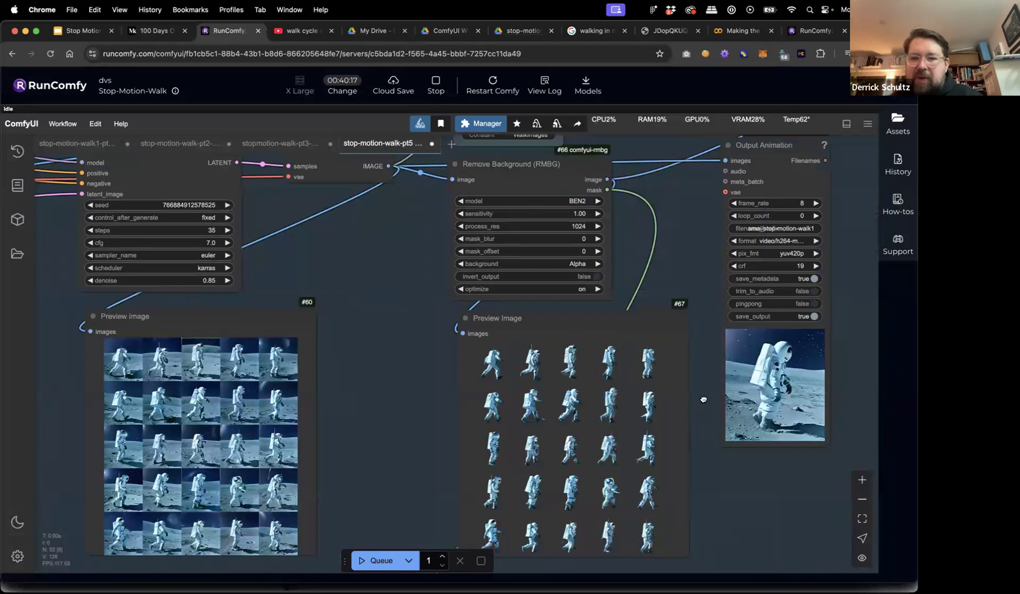
scroll(694, 385, down, 3)
scroll(621, 363, right, 3)
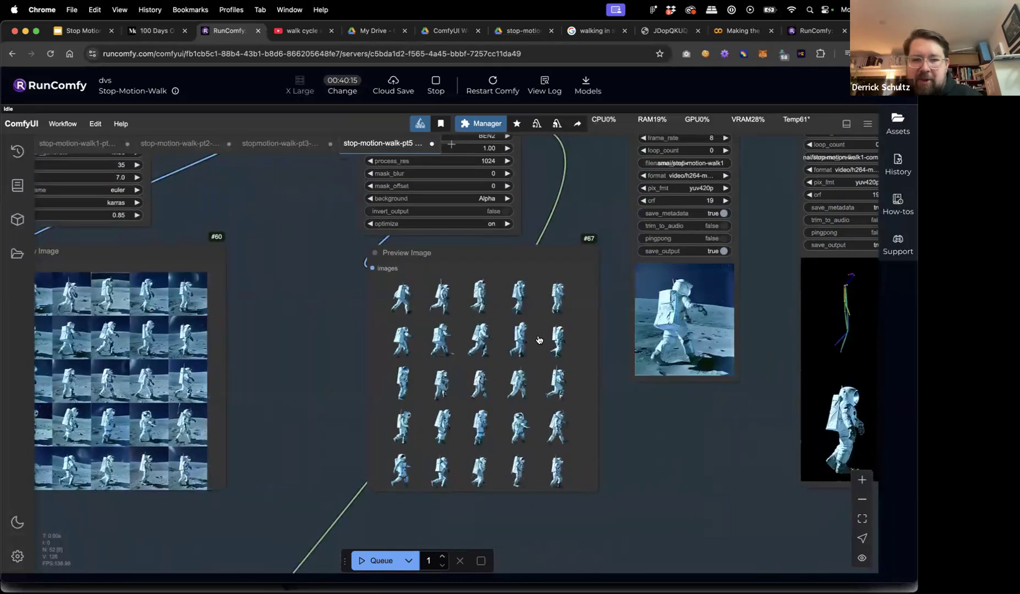
scroll(539, 339, up, 6)
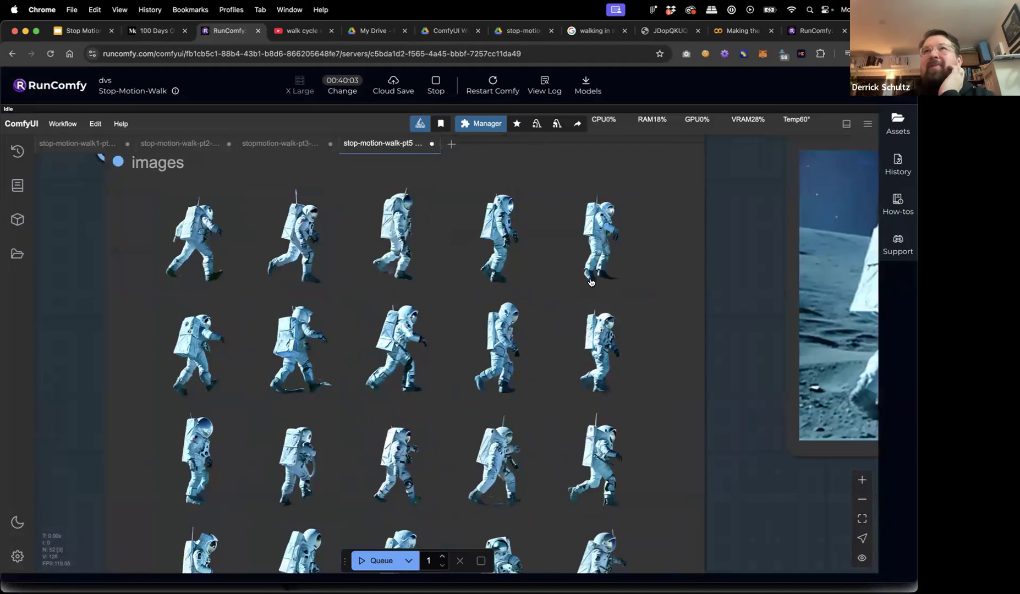
scroll(591, 282, down, 5)
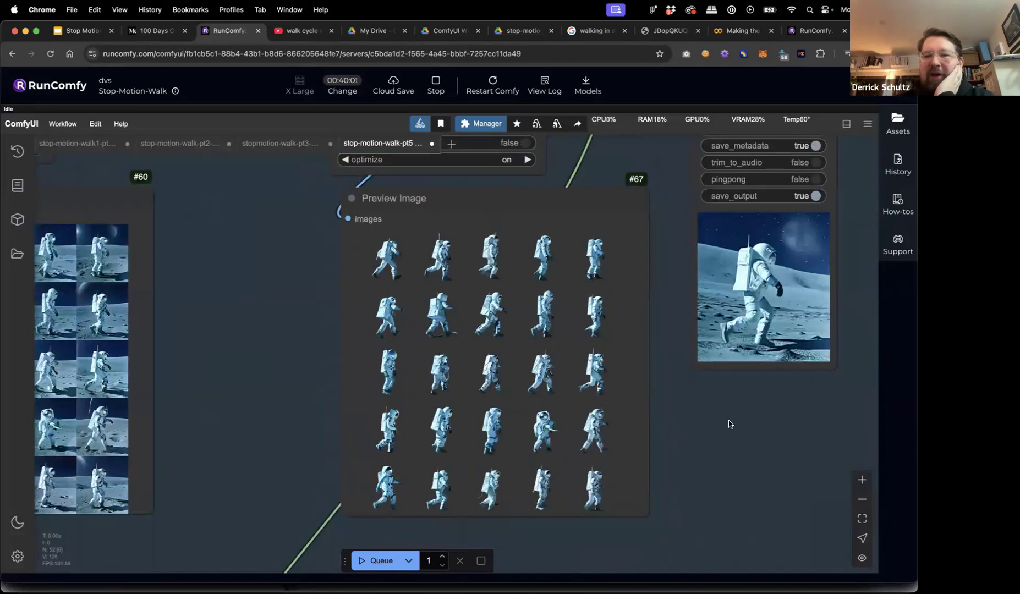
Reposition the pose-preview and Comparison Animation nodes beside the output video, clear of it.
drag(531, 405, 481, 404)
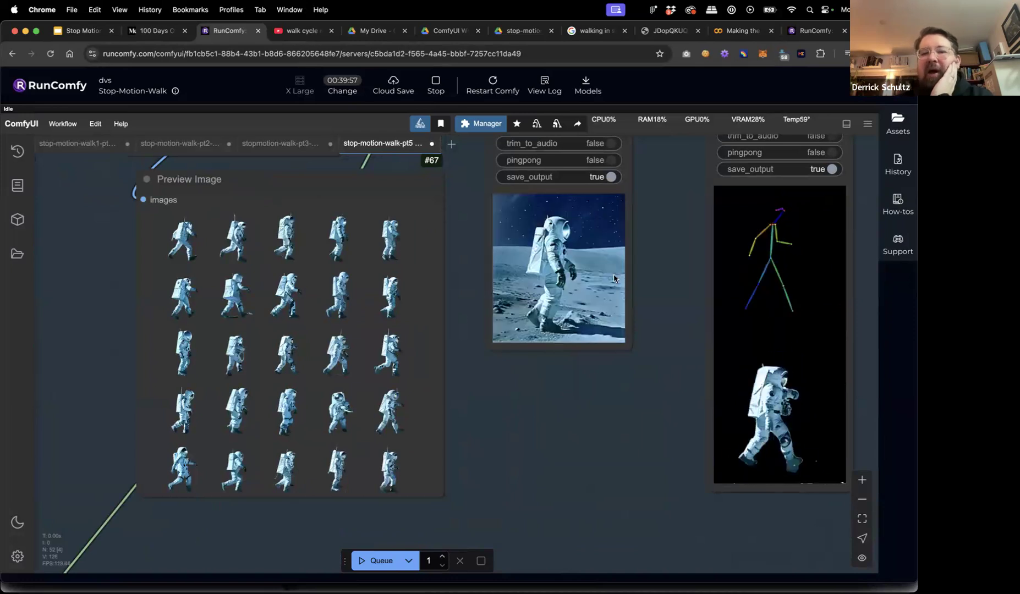
drag(781, 308, 655, 292)
click(802, 300)
scroll(806, 299, down, 5)
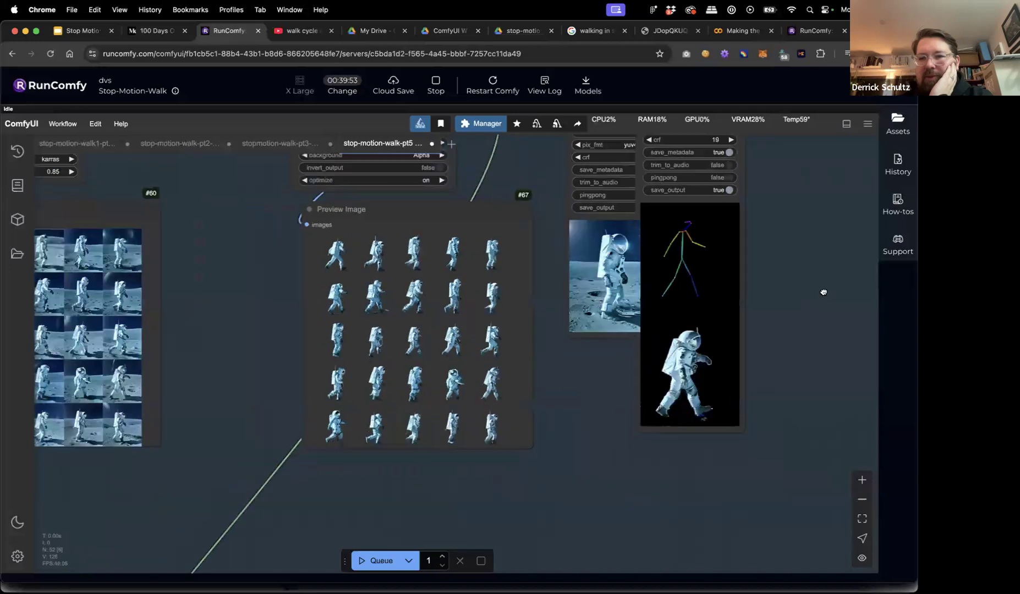
drag(824, 291, 667, 334)
drag(561, 160, 628, 188)
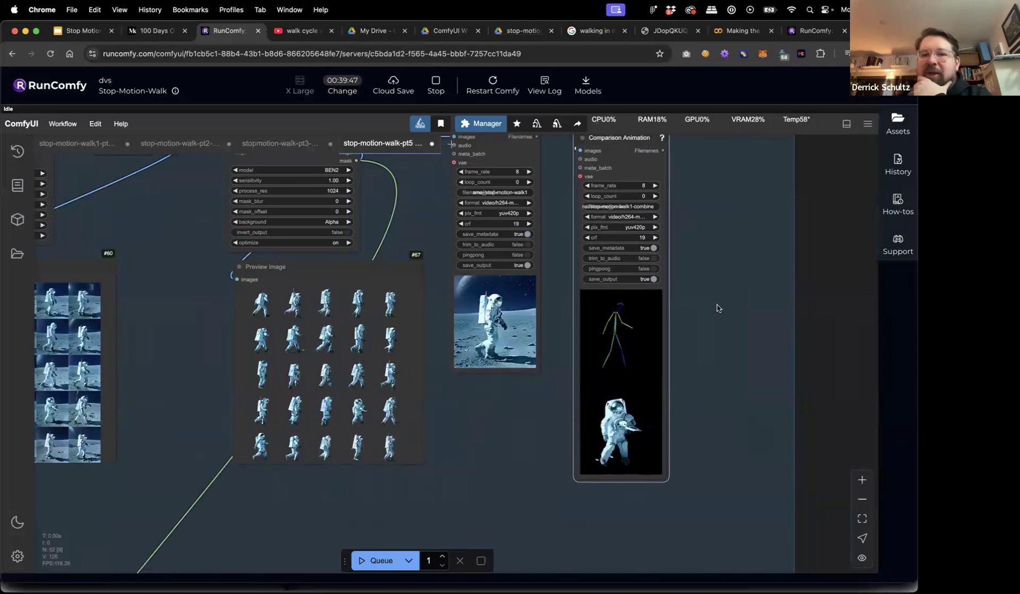
scroll(717, 307, down, 4)
scroll(717, 309, down, 5)
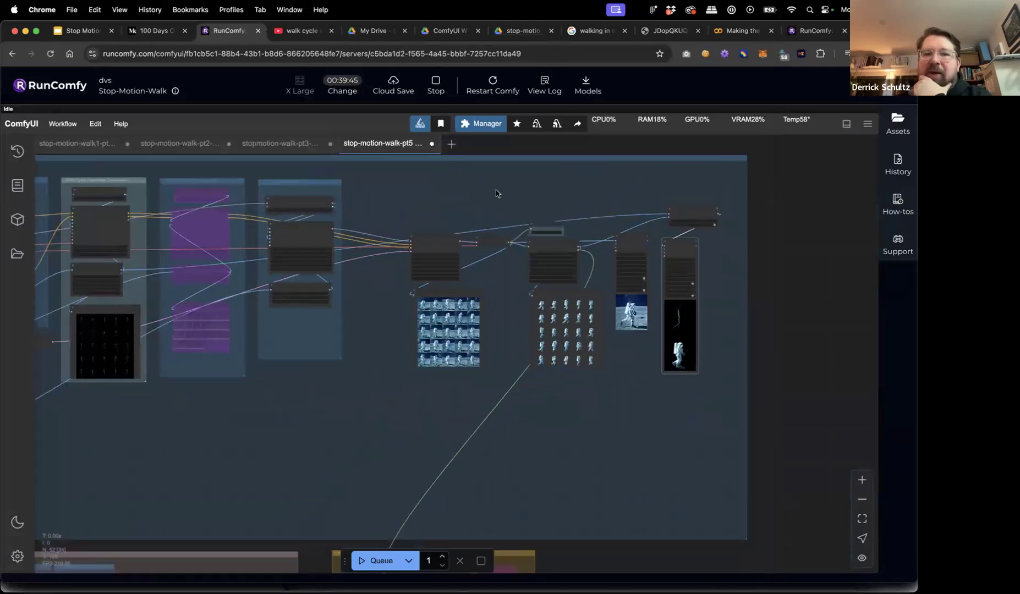
scroll(680, 303, up, 5)
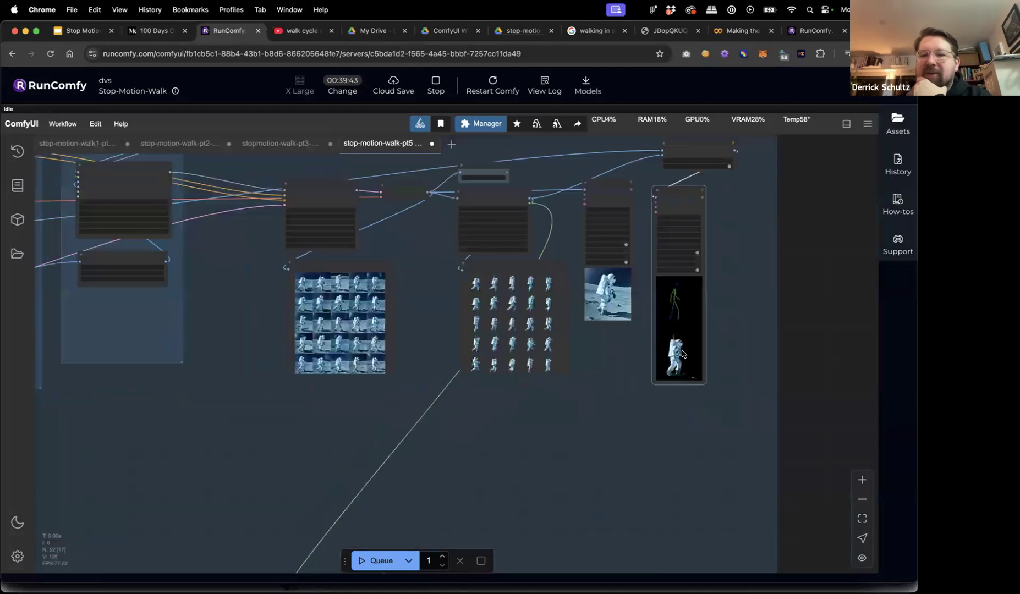
scroll(684, 357, down, 4)
drag(250, 464, 443, 330)
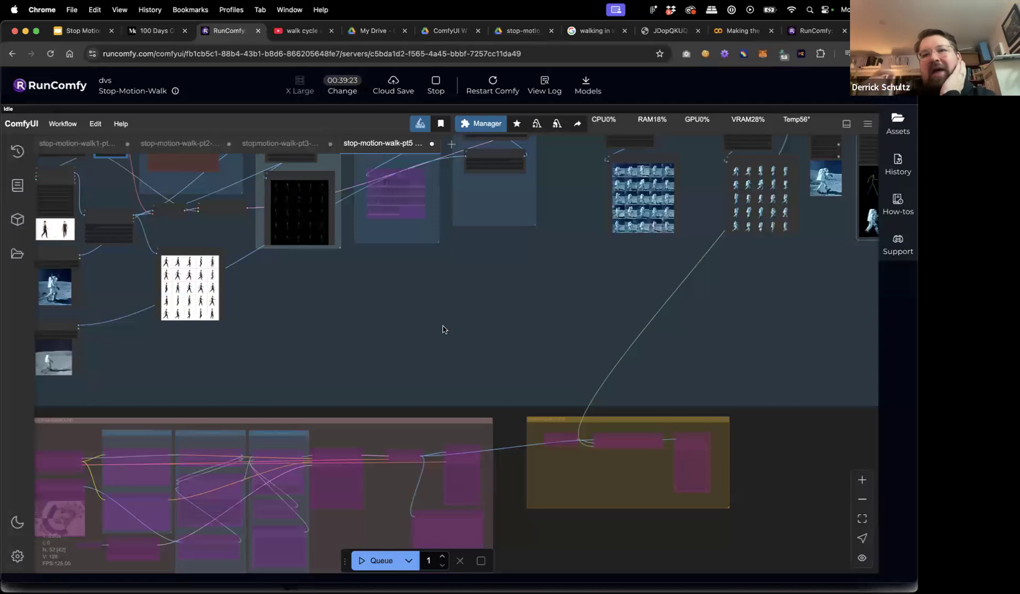
key(.)
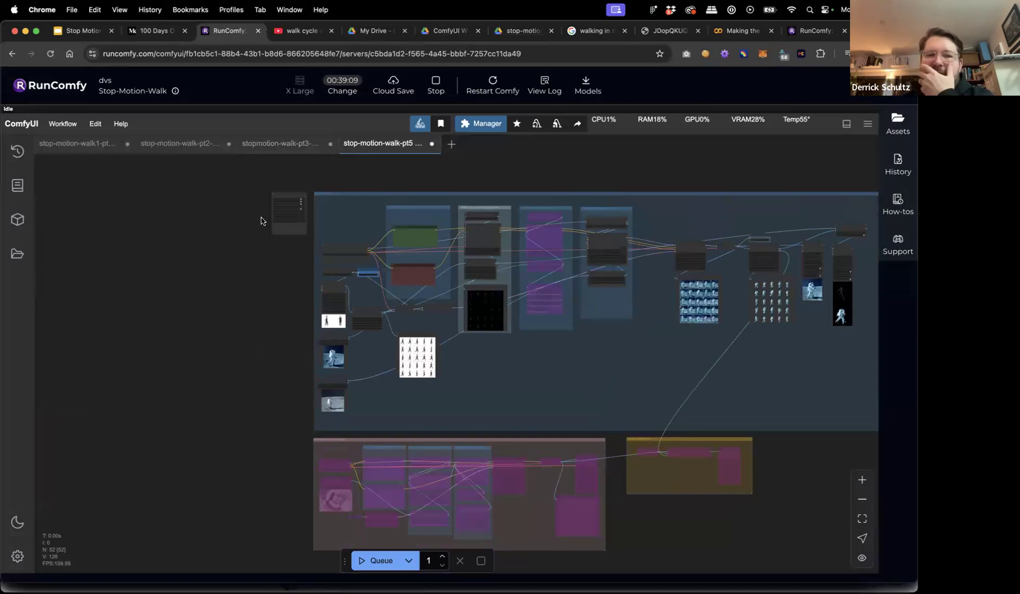
scroll(259, 197, up, 5)
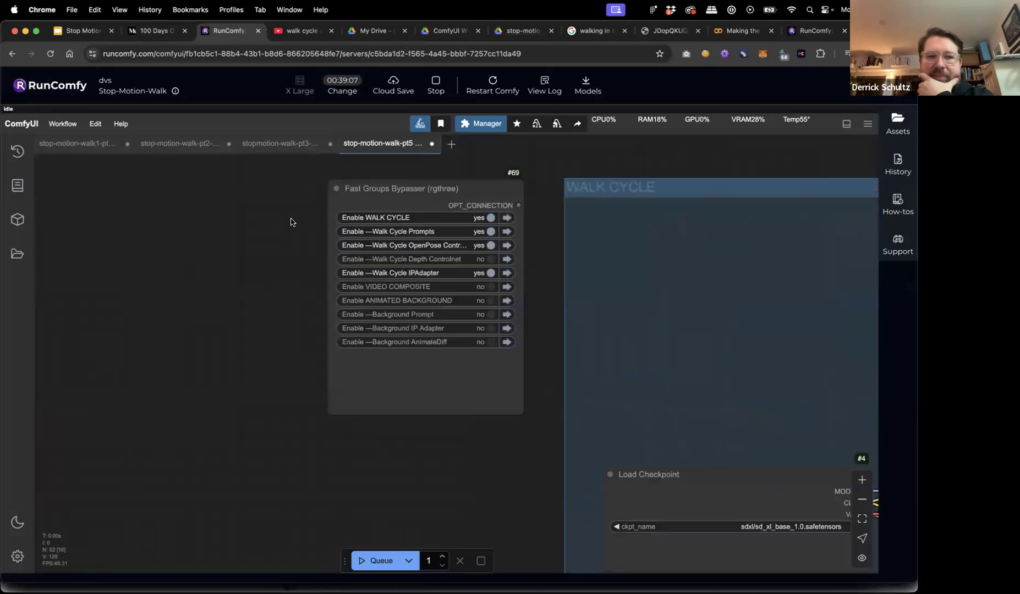
Set Enable ANIMATED BACKGROUND and Enable VIDEO COMPOSITE to yes, then bring the IPAdapter and AnimateDiff nodes into view.
click(489, 301)
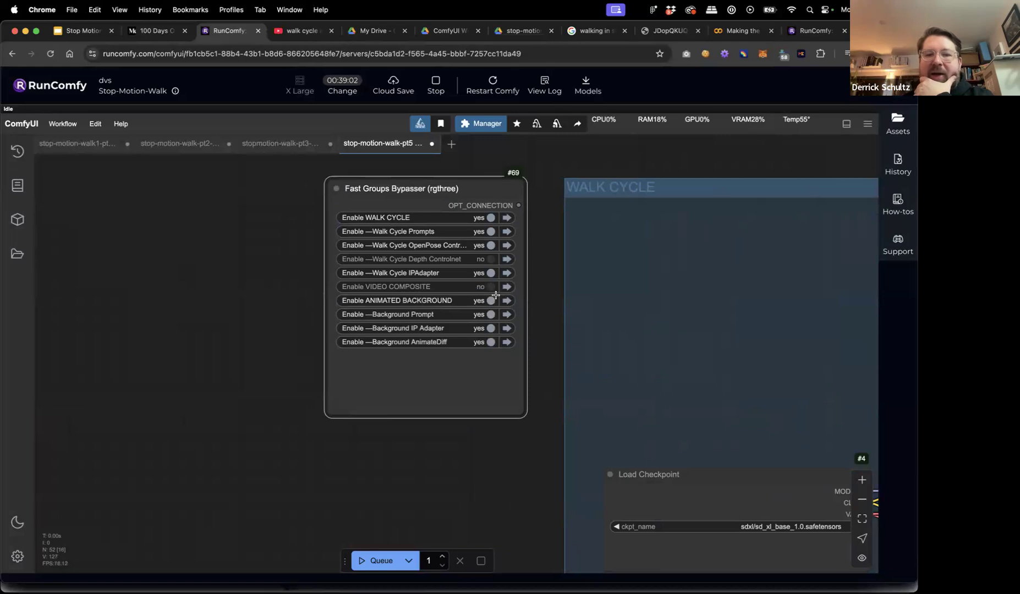
click(488, 287)
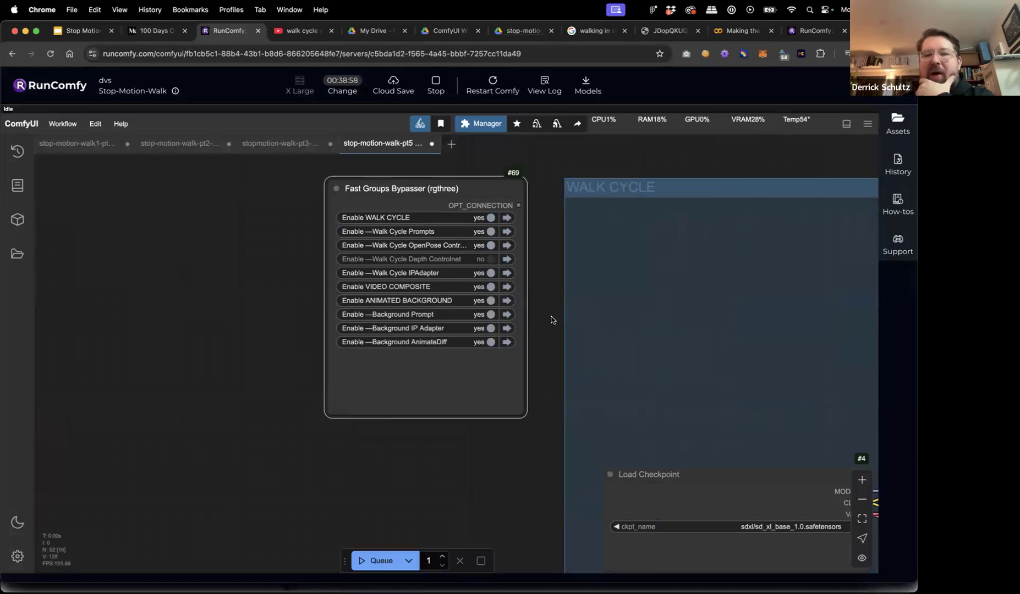
scroll(539, 338, down, 5)
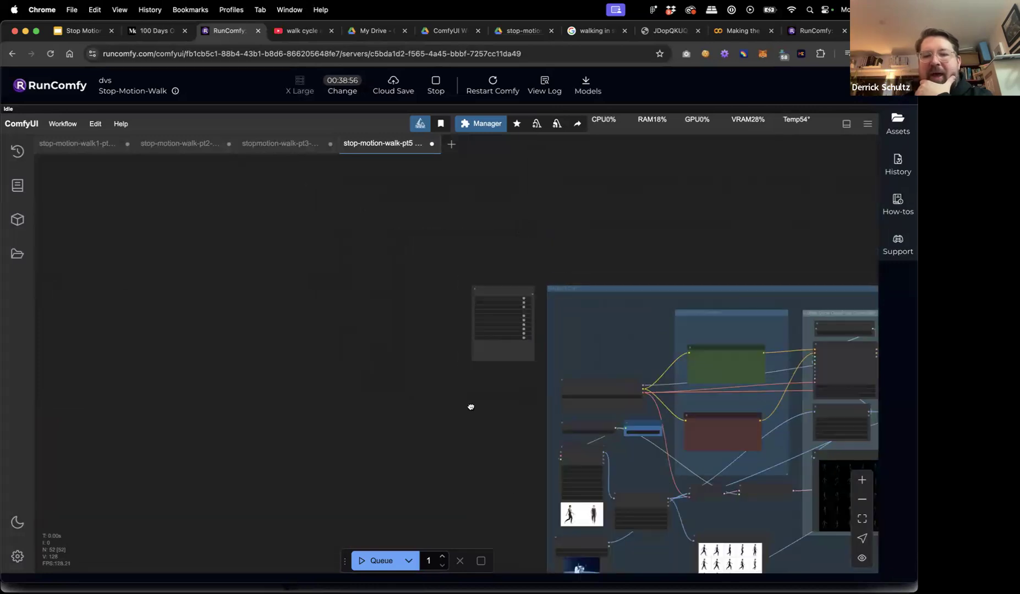
scroll(469, 407, down, 5)
scroll(469, 408, right, 3)
scroll(418, 324, down, 10)
scroll(418, 324, right, 3)
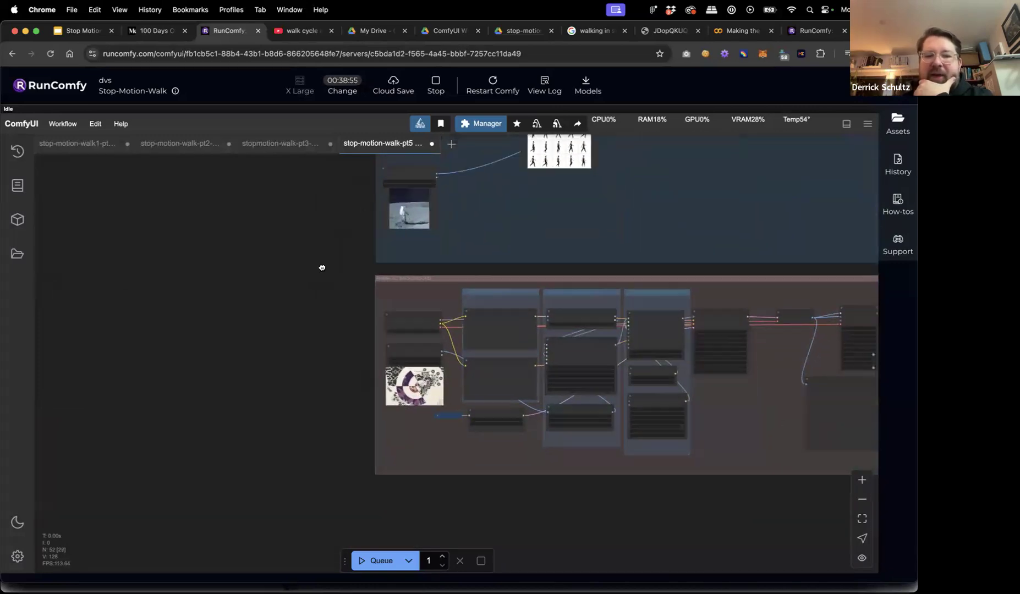
scroll(319, 358, up, 8)
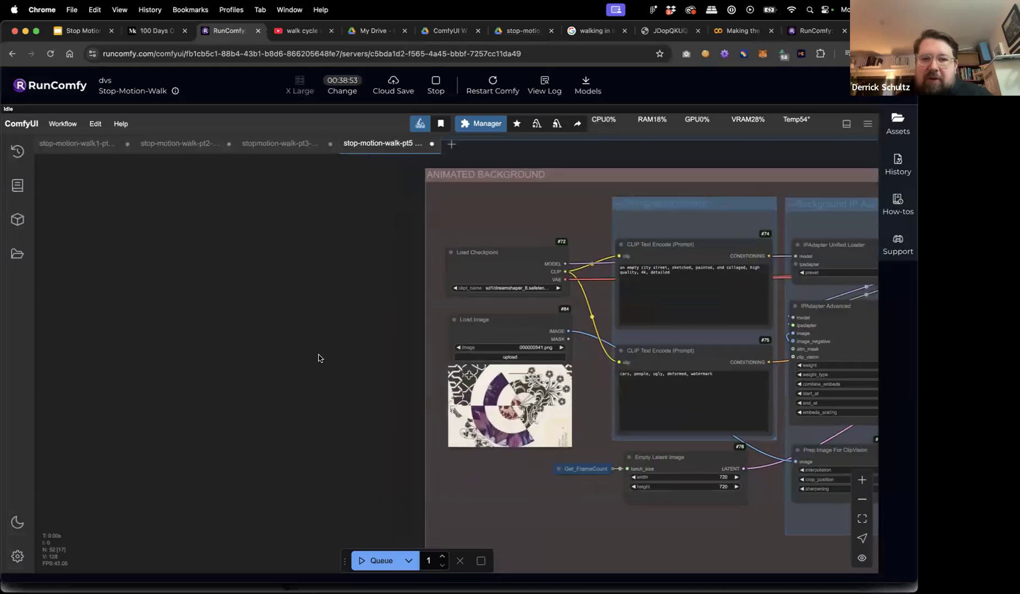
scroll(264, 346, right, 5)
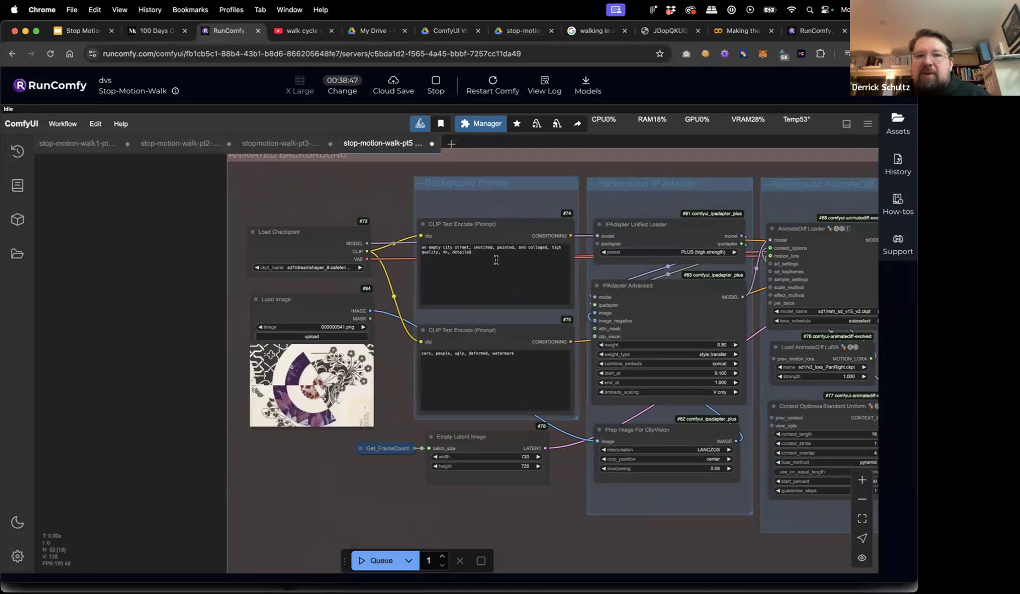
drag(202, 221, 77, 235)
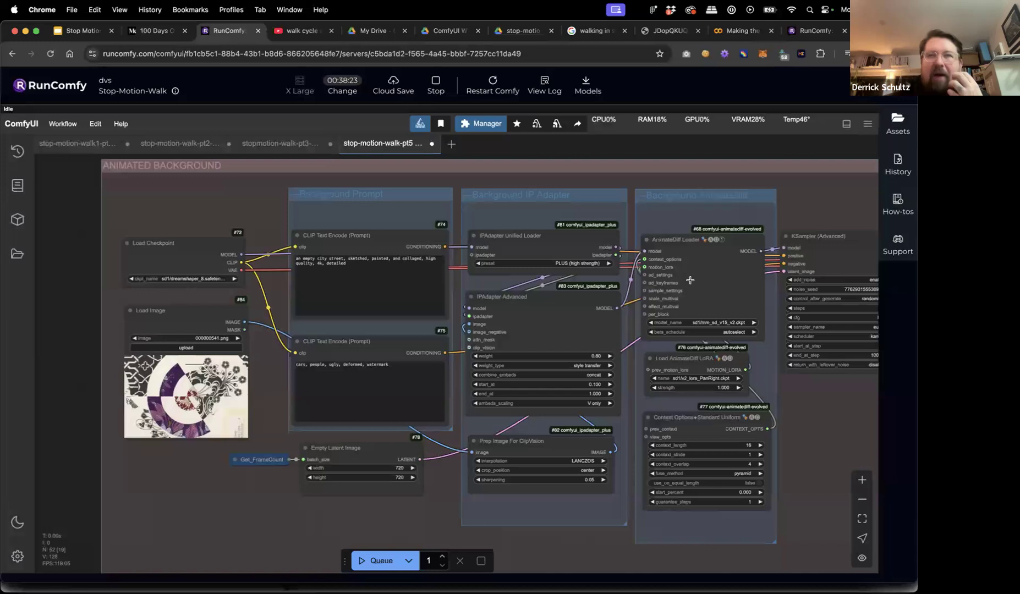
Replace the background positive prompt with 'moon surface, earth in black of space background'.
click(361, 269)
key(ctrl+a)
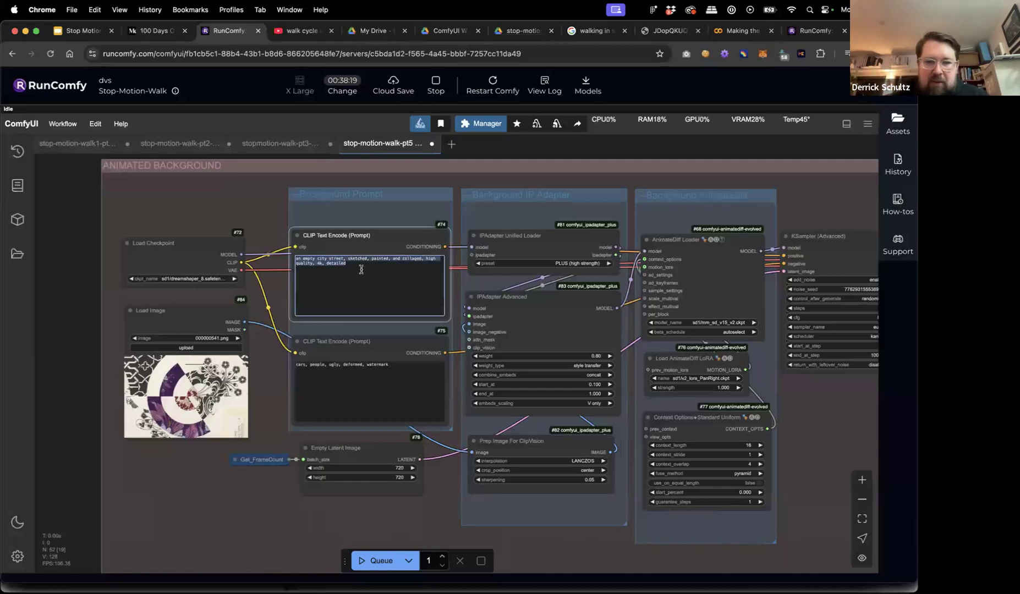
text(mod)
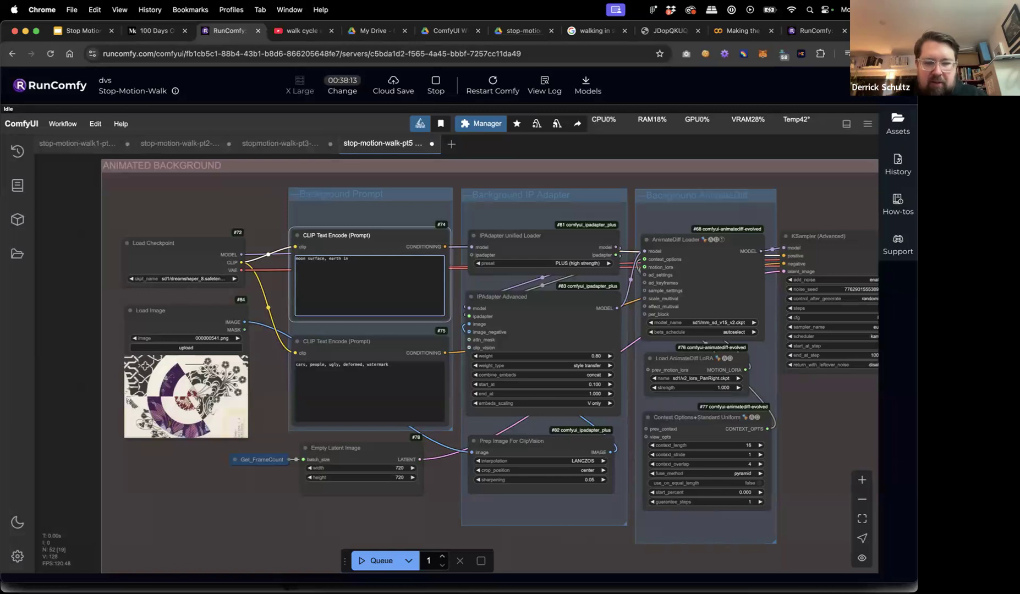
text(n surface, earth in blak)
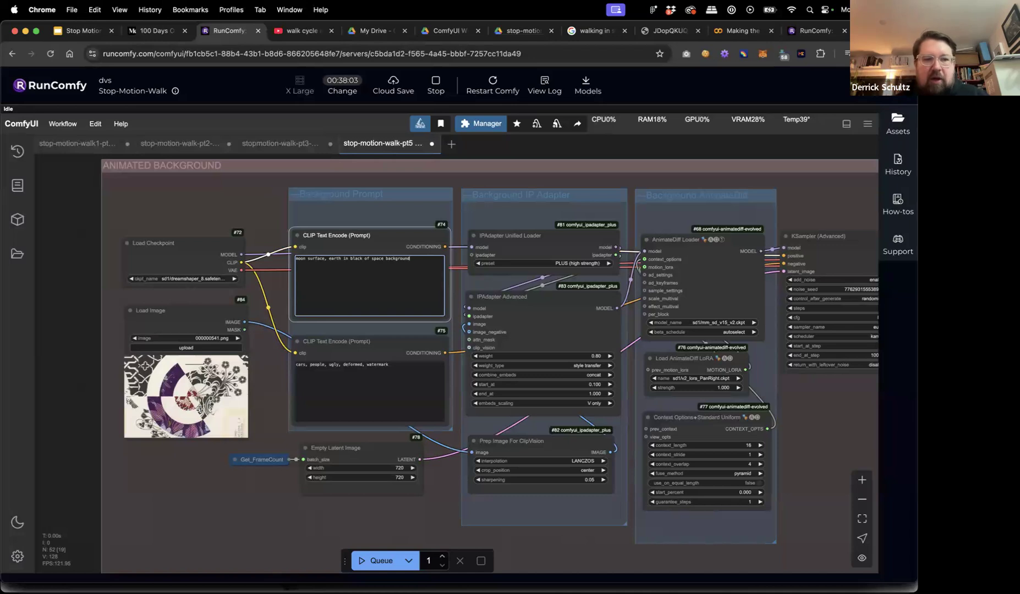
drag(208, 308, 210, 333)
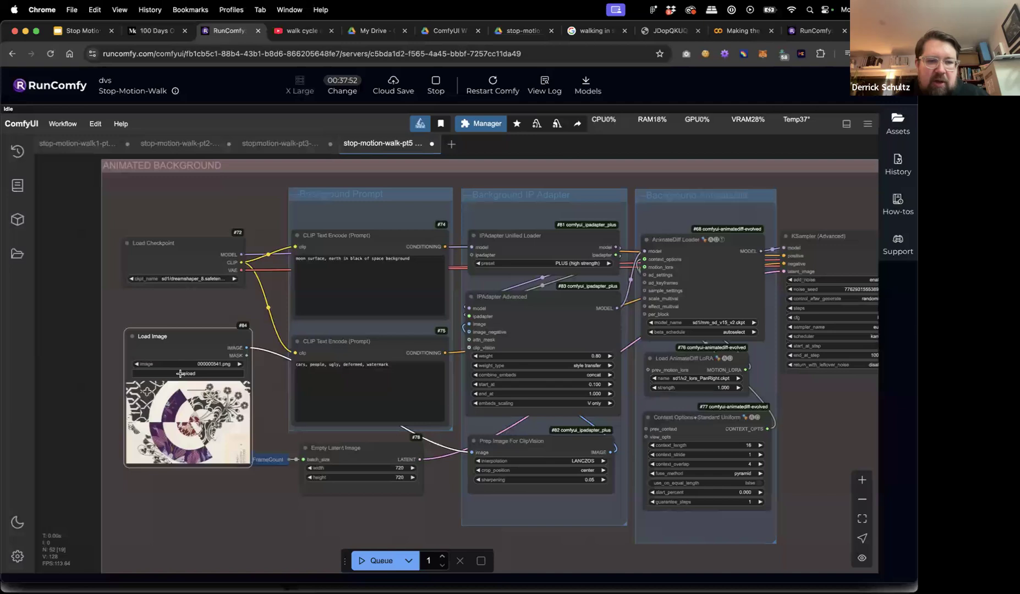
Pick img2img_img.png as the background Load Image picture, then open a new Chrome tab.
click(202, 364)
text(img)
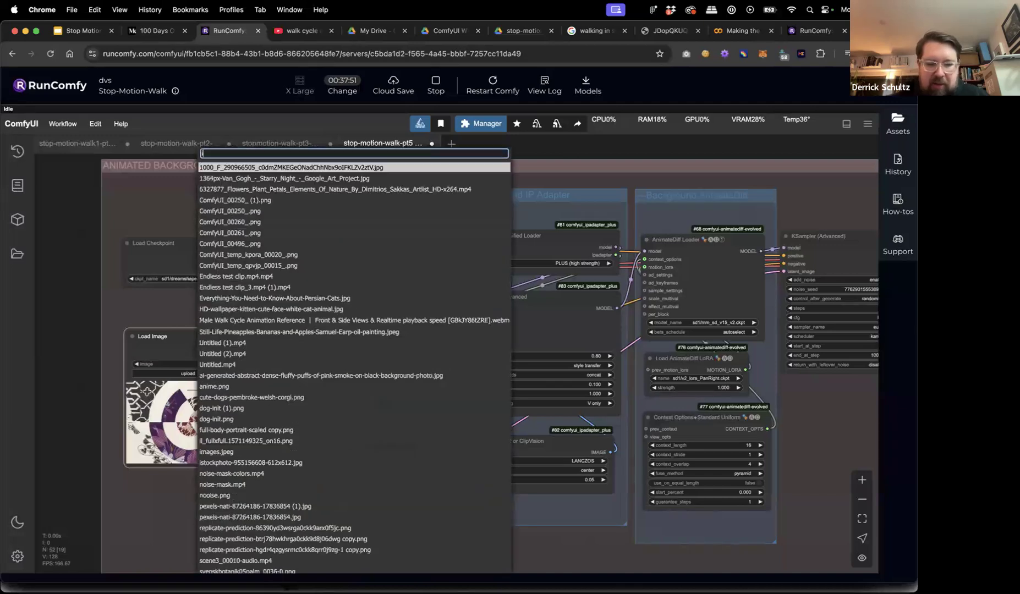
click(235, 381)
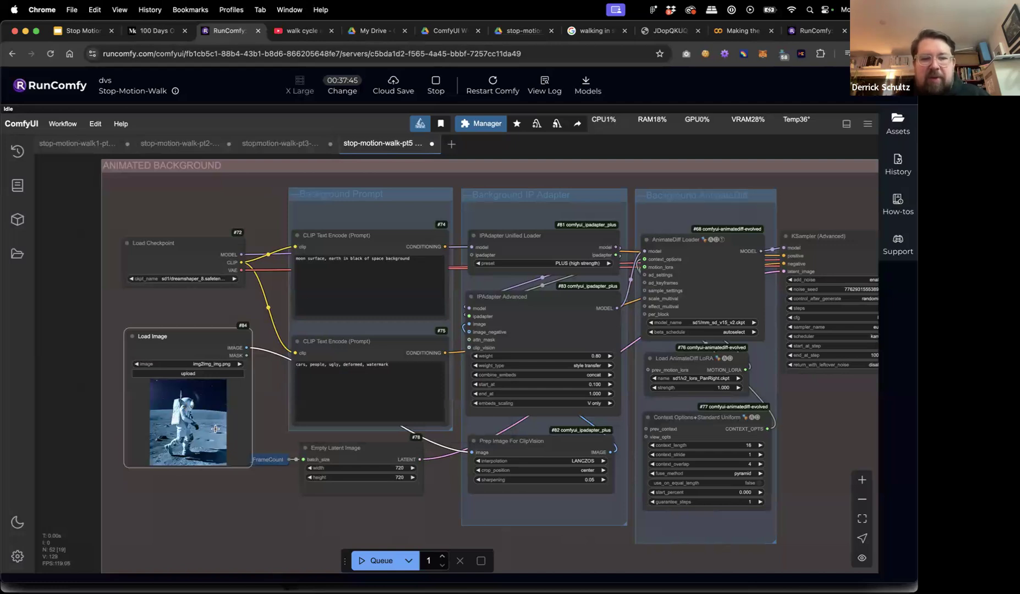
key(super+t)
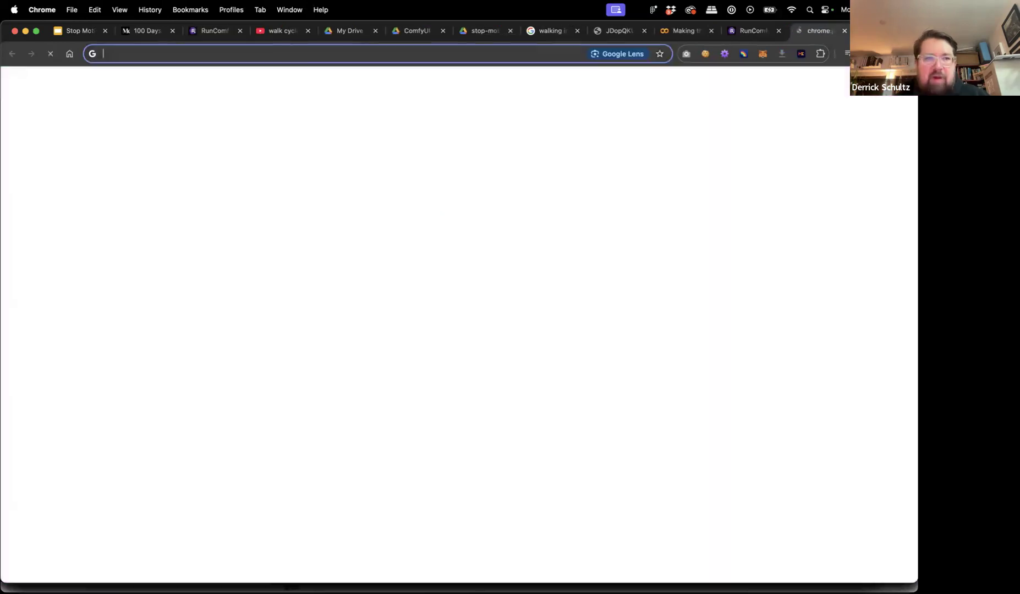
Search Google Images for 'moon surface' and preview the photo with Earth on the horizon.
text(moon )
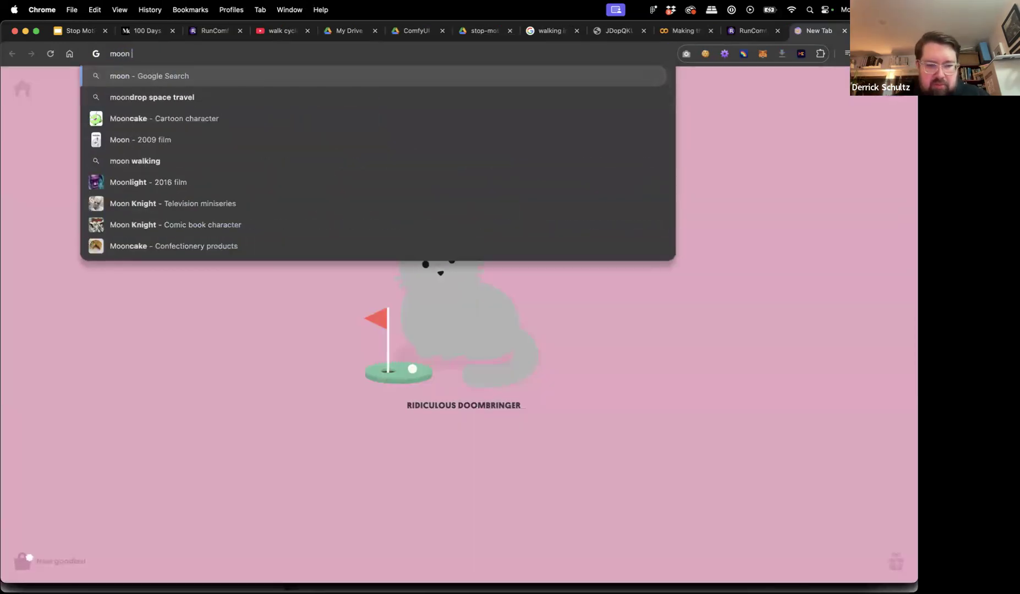
text(surface)
key(Return)
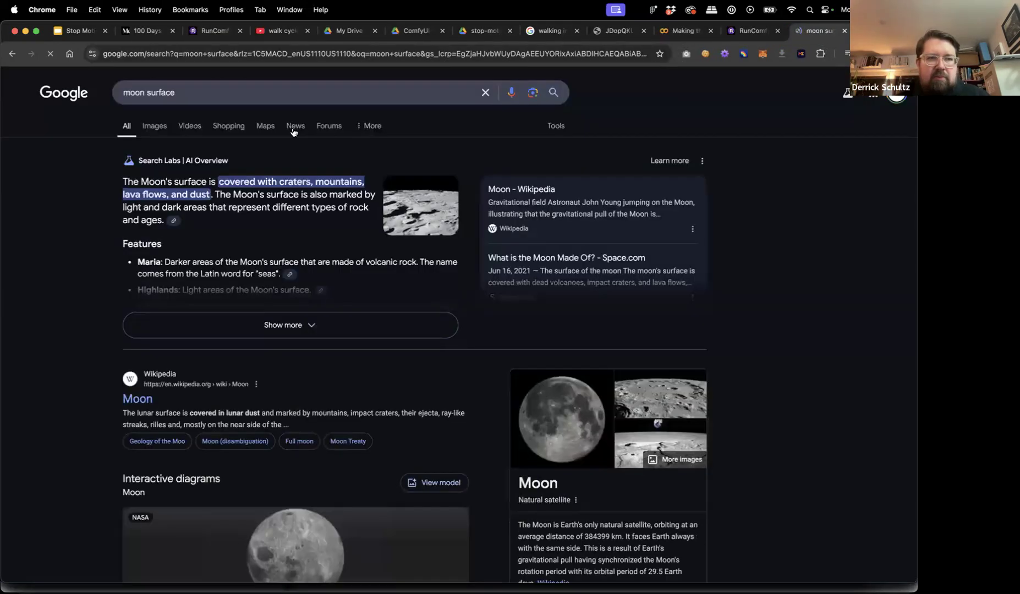
click(154, 127)
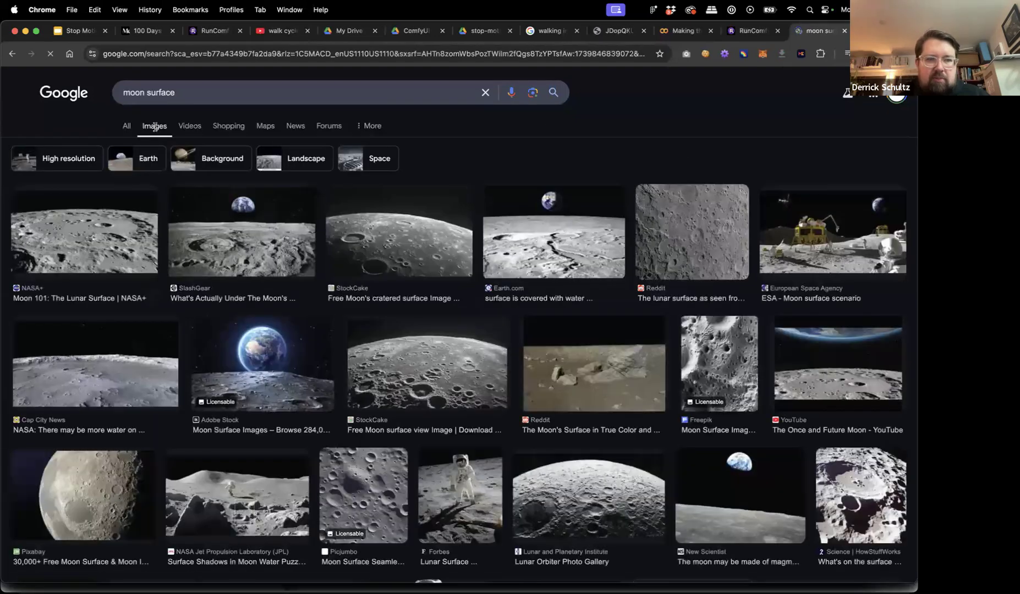
click(248, 235)
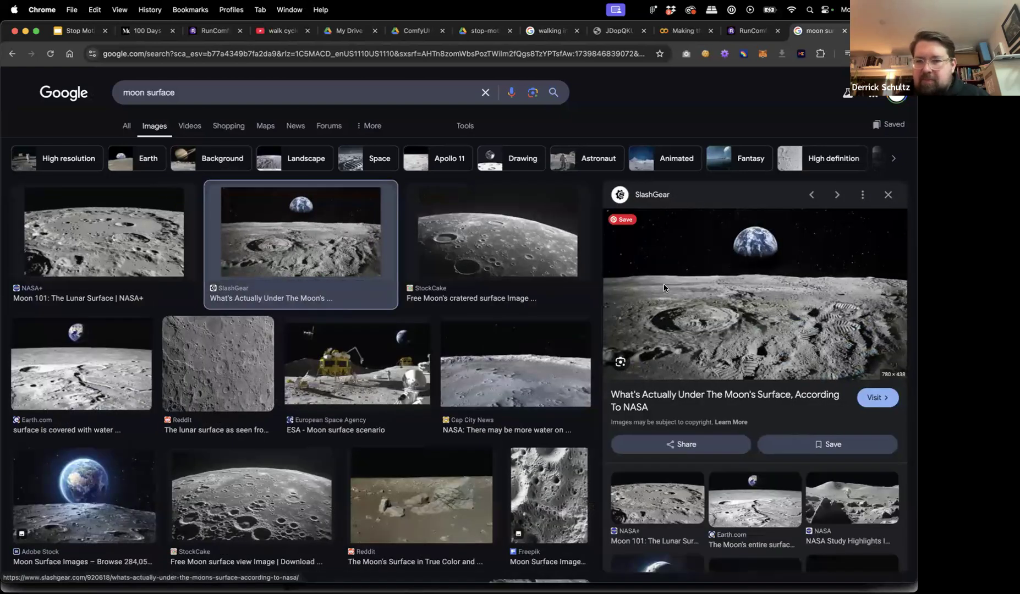
Save the full-size moon image intro-1657232626.jpg to the Desktop and return to RunComfy.
right_click(664, 287)
click(695, 379)
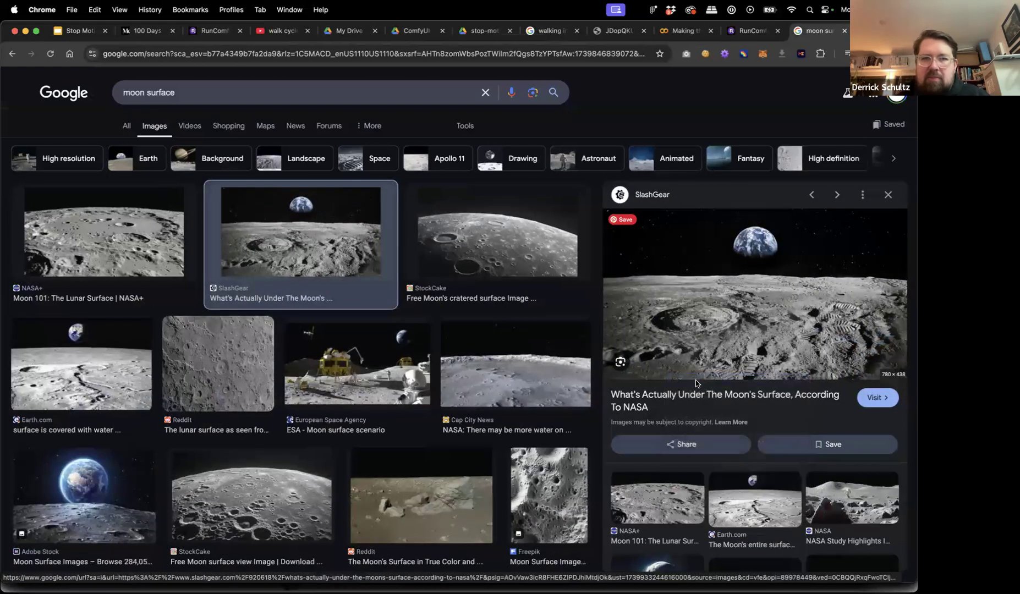
click(808, 33)
right_click(526, 271)
click(532, 291)
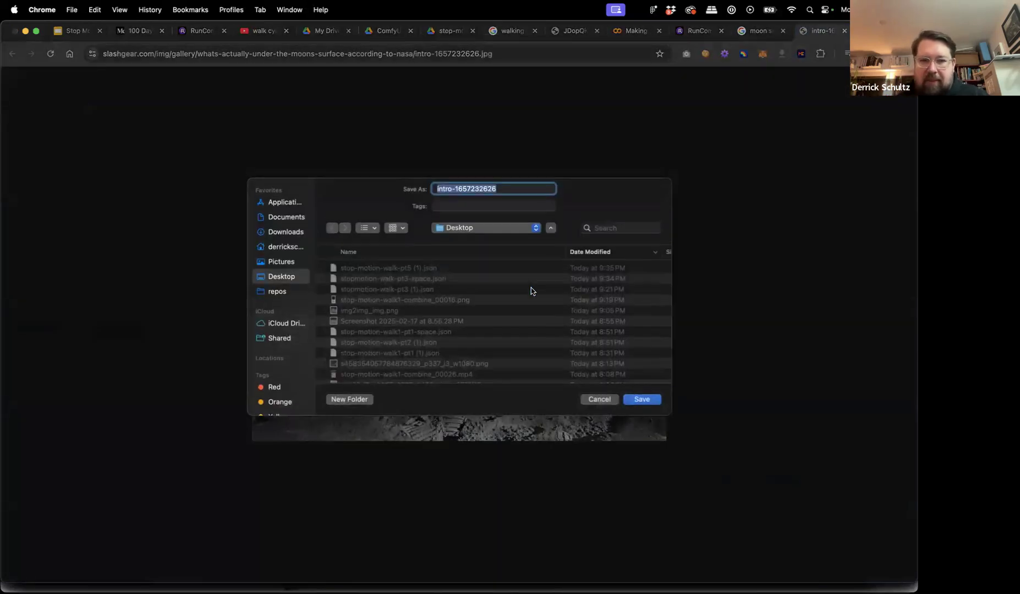
key(Return)
click(199, 31)
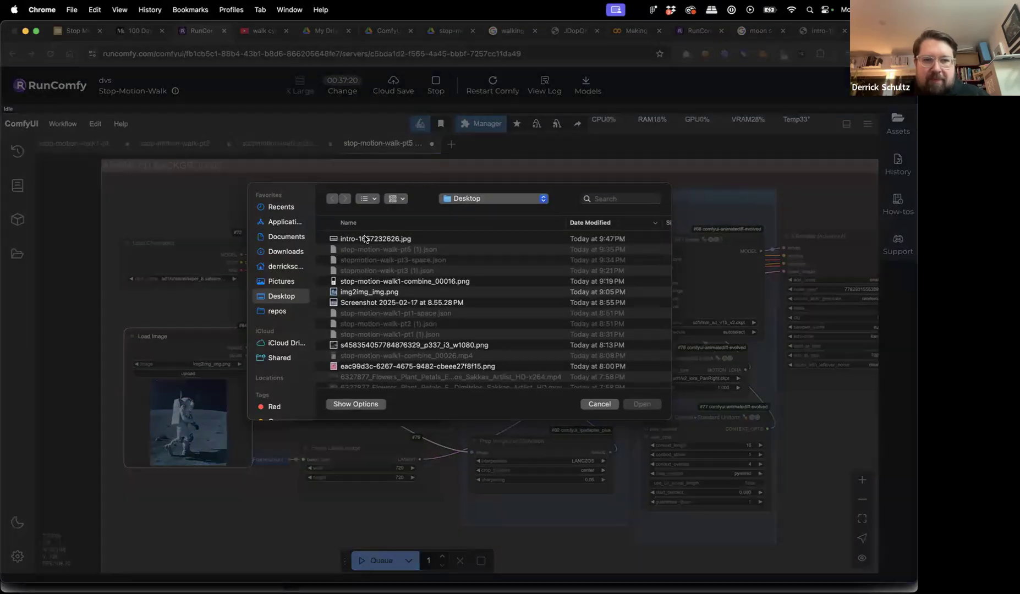
Upload the Desktop moon photo intro-1657232626.jpg into the background Load Image node.
click(364, 238)
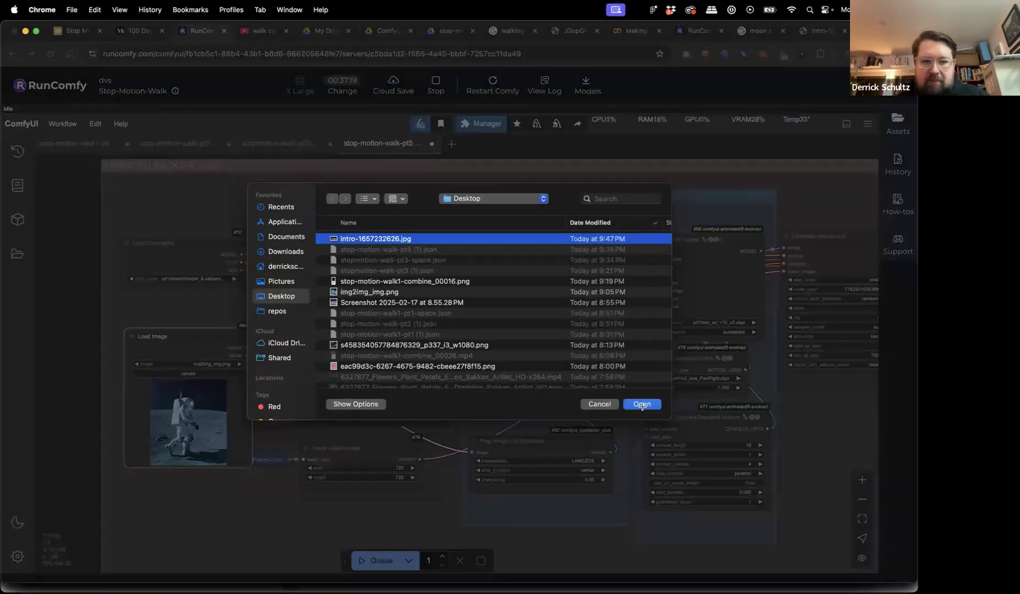
click(642, 405)
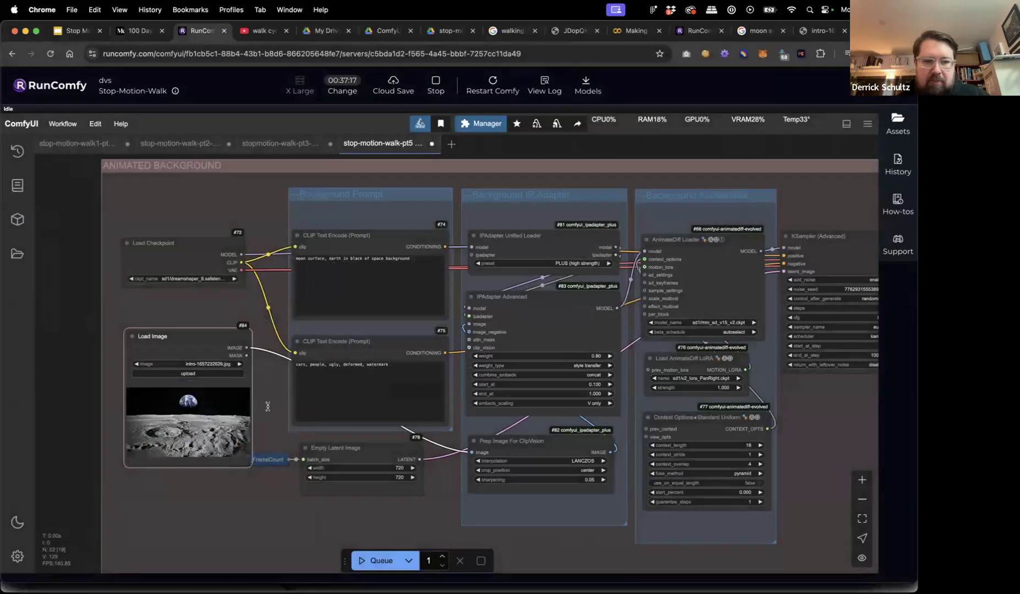
click(88, 360)
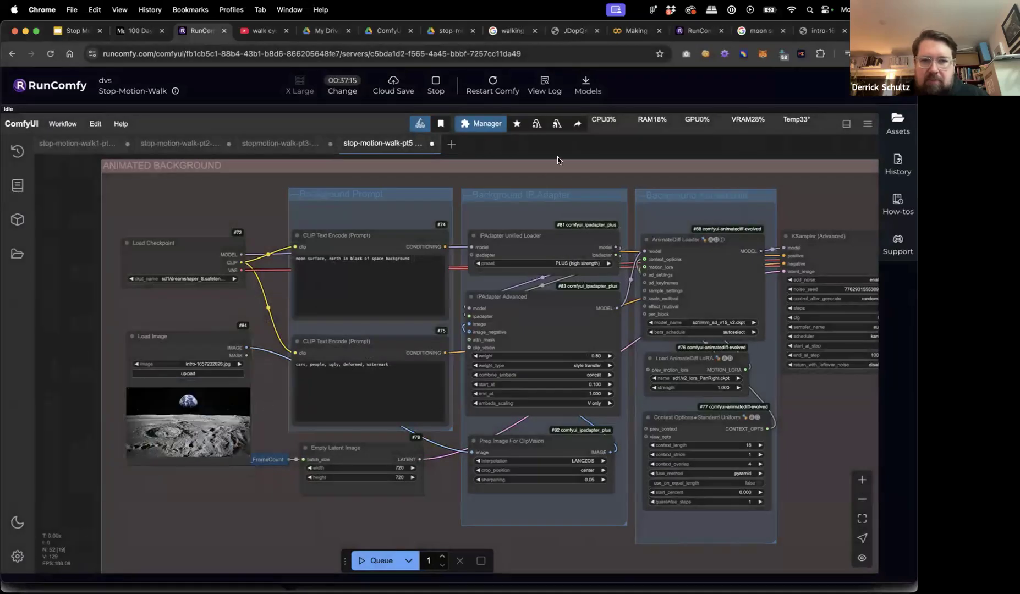
scroll(592, 143, right, 5)
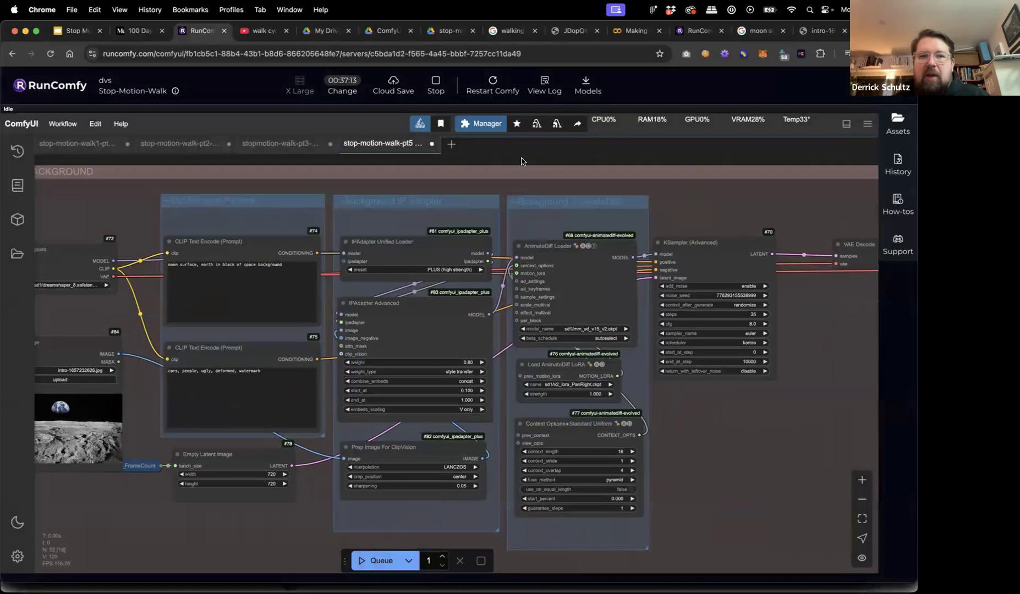
scroll(542, 159, left, 2)
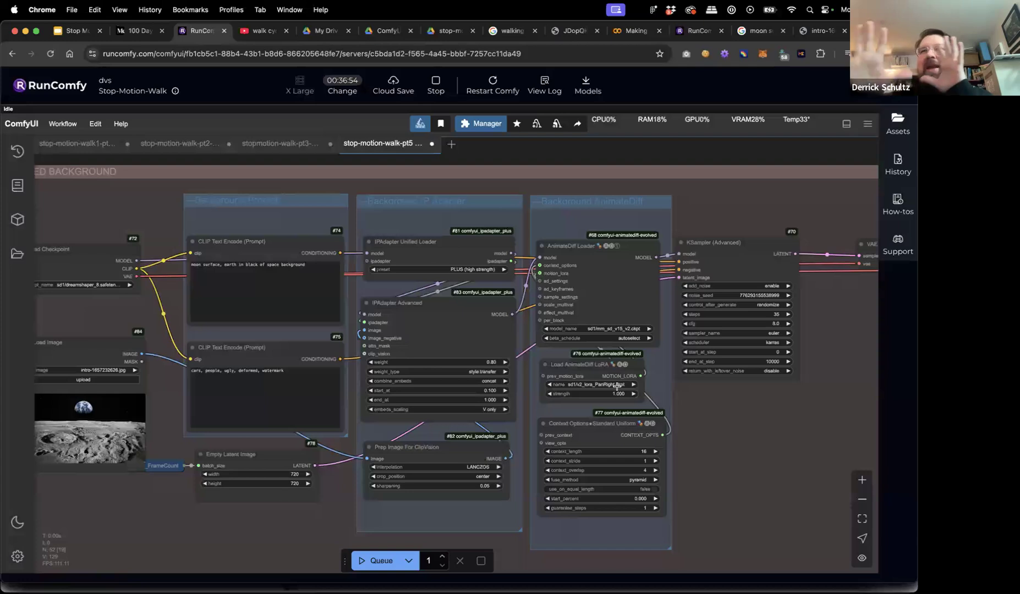
click(598, 366)
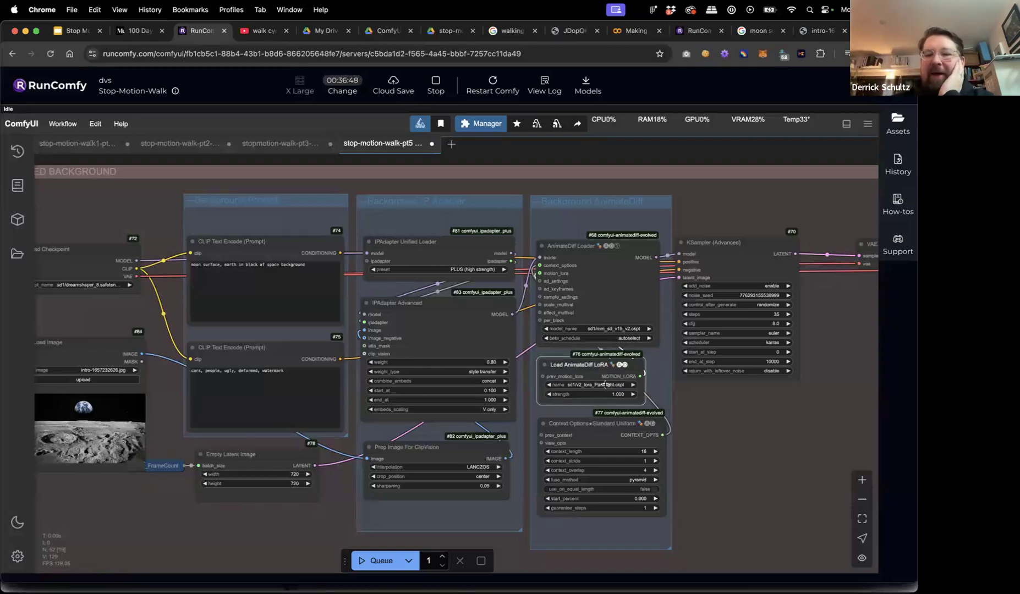
click(604, 385)
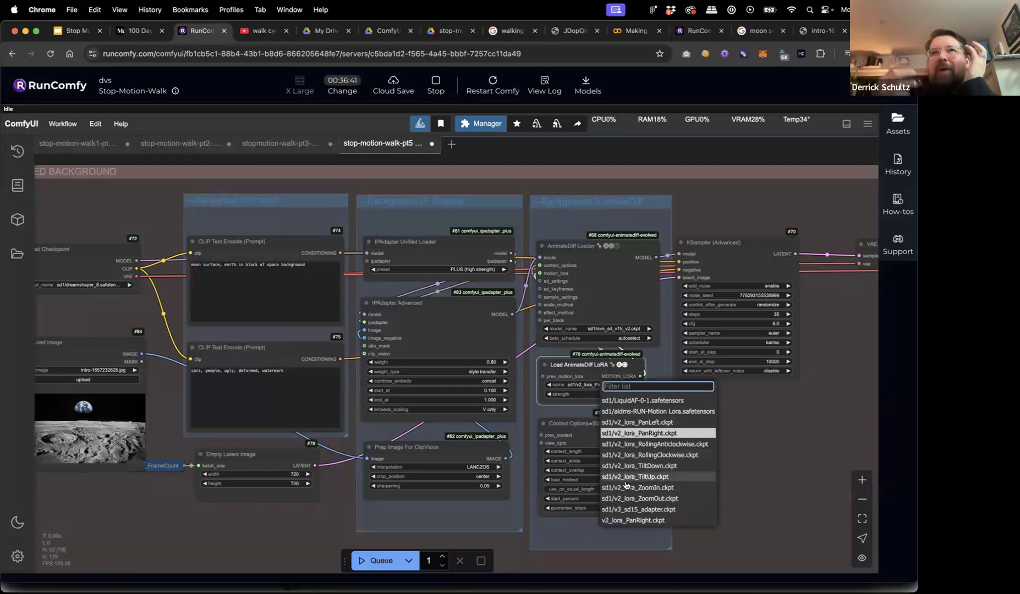
click(635, 433)
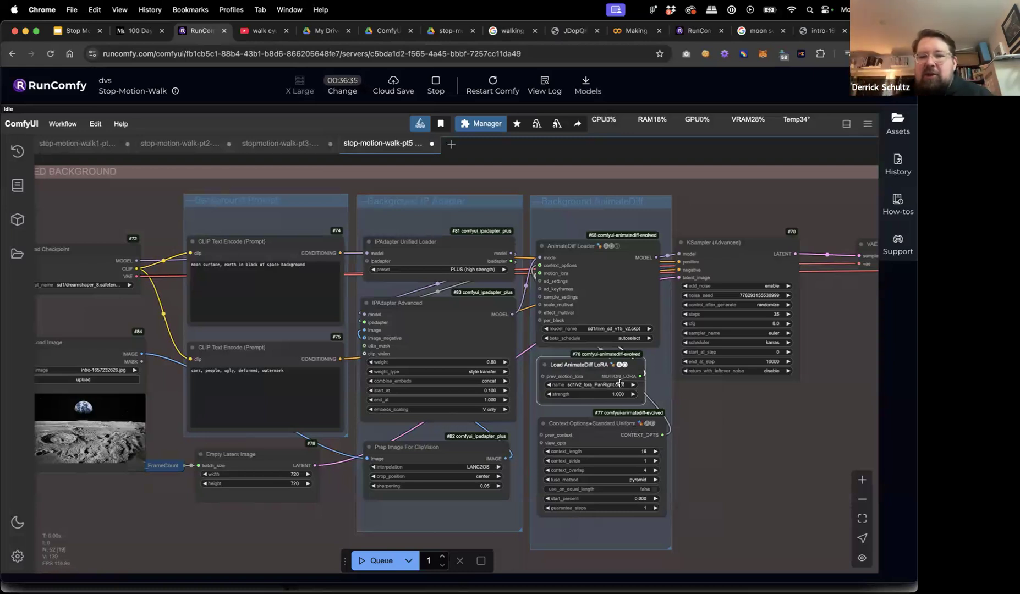
drag(586, 367, 591, 369)
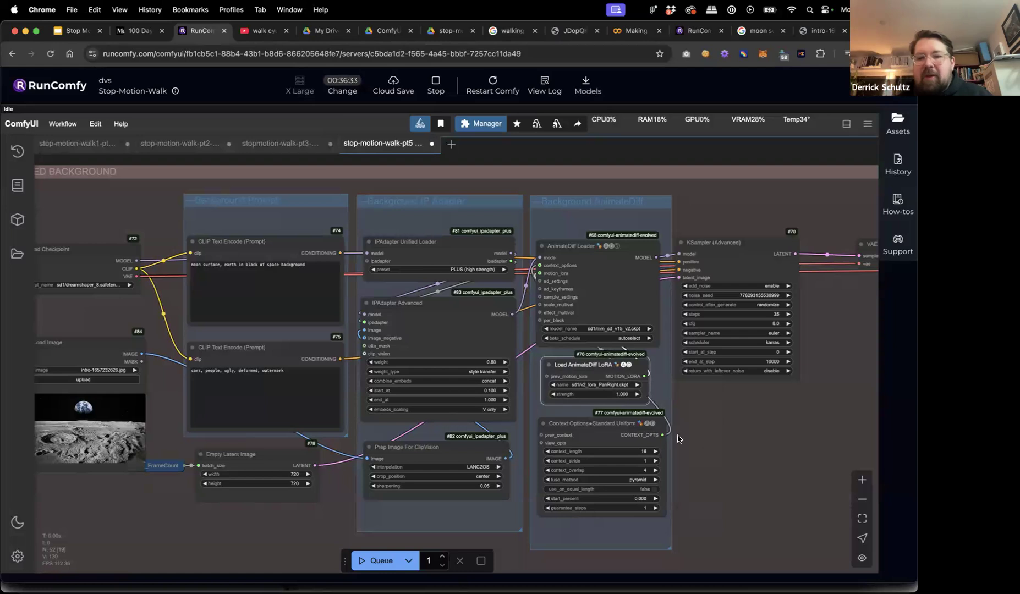
drag(711, 451, 668, 421)
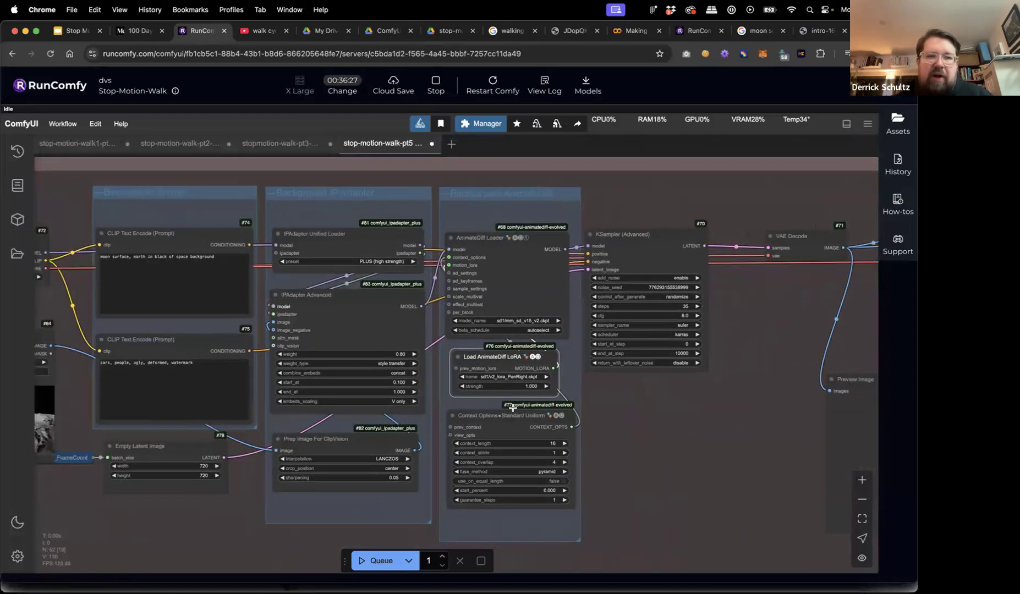
scroll(717, 368, down, 10)
drag(364, 264, 303, 389)
drag(320, 330, 300, 467)
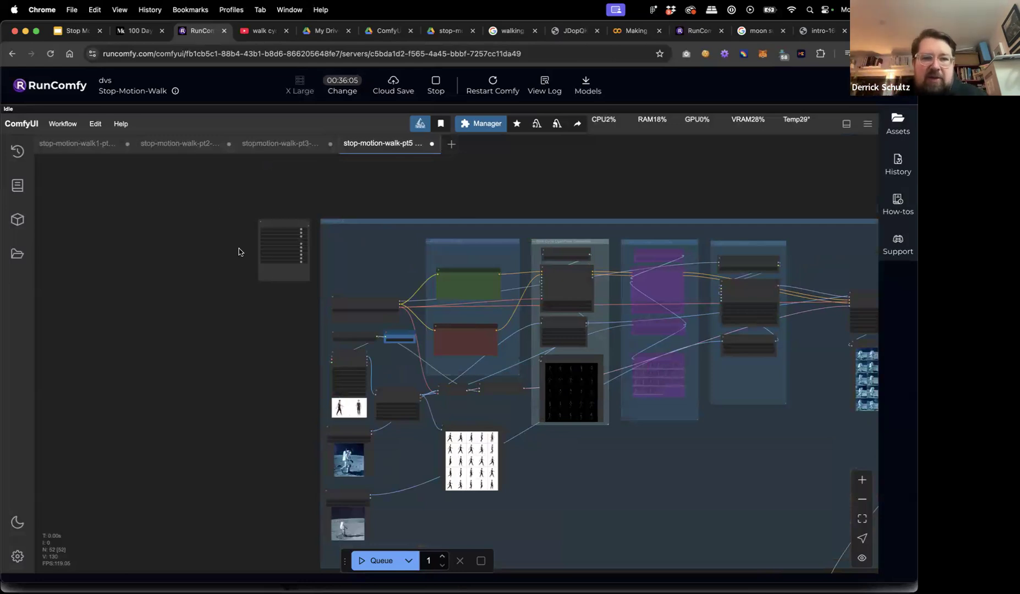
Set Enable WALK CYCLE and Enable VIDEO COMPOSITE to no, queue, and dismiss the batch_size error.
scroll(239, 250, up, 5)
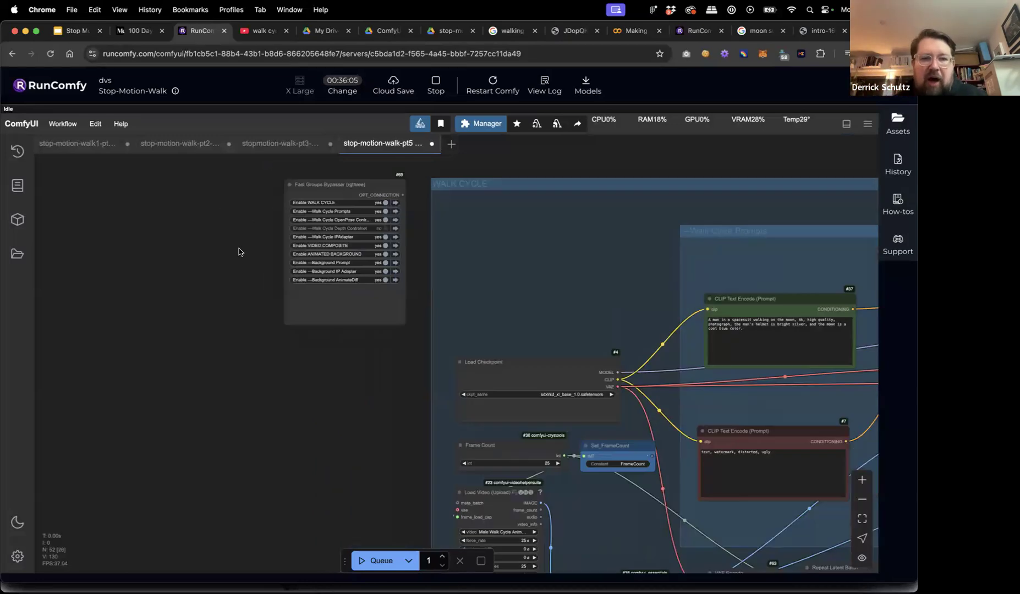
click(385, 203)
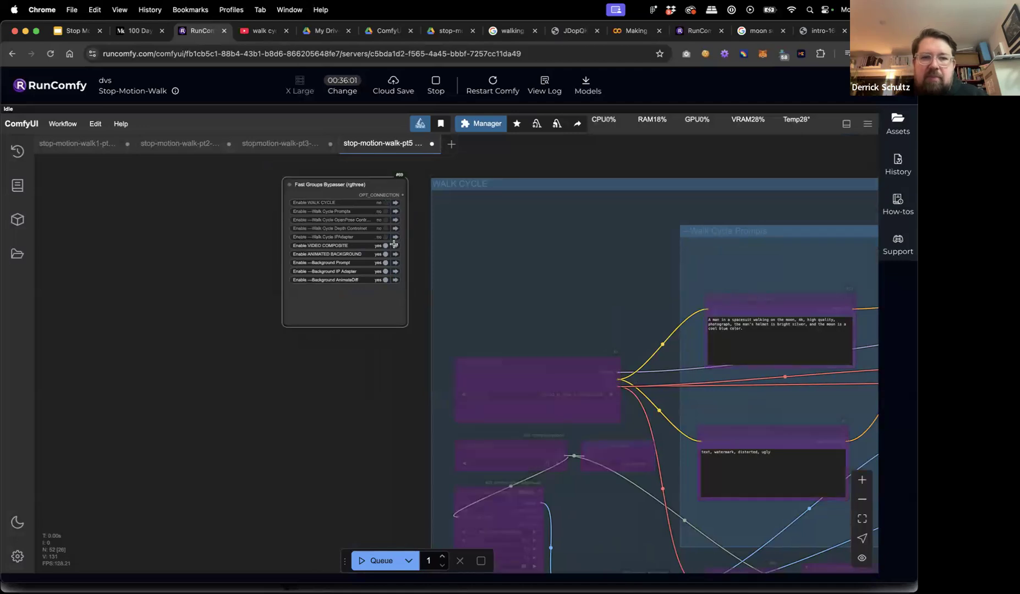
click(385, 246)
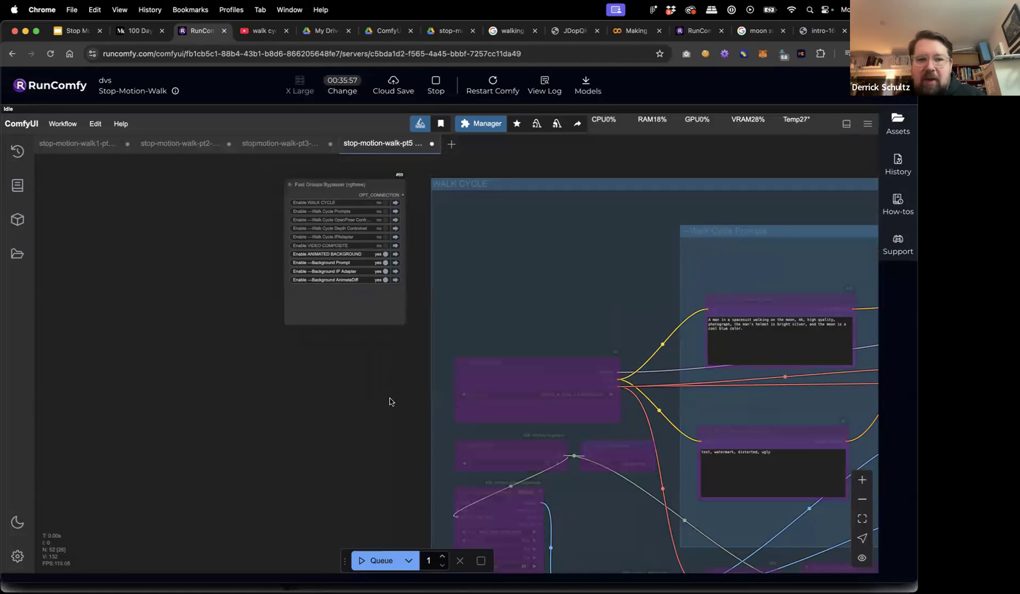
scroll(390, 400, down, 5)
drag(339, 435, 320, 264)
click(366, 561)
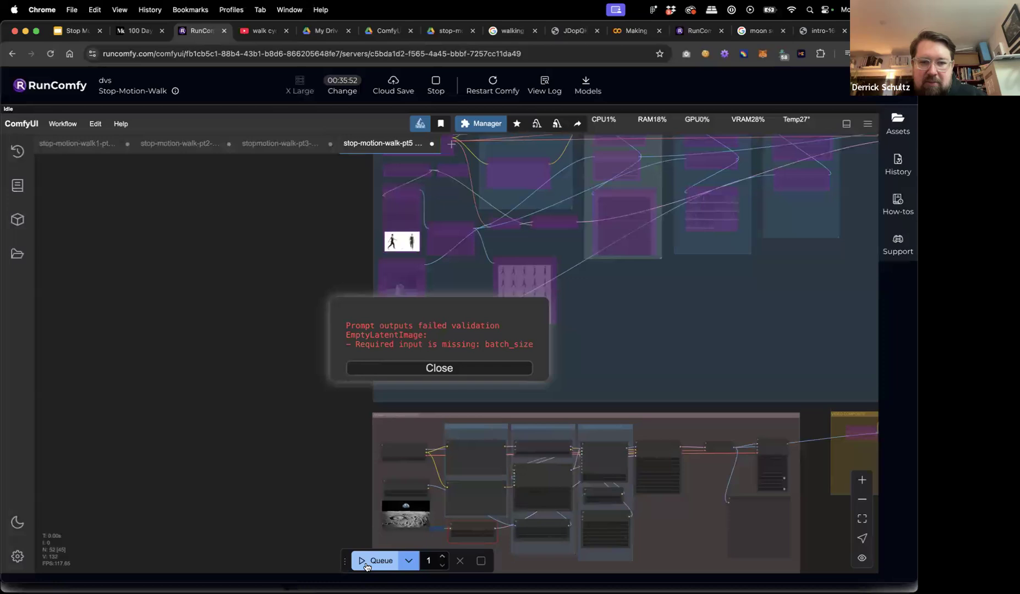
click(459, 372)
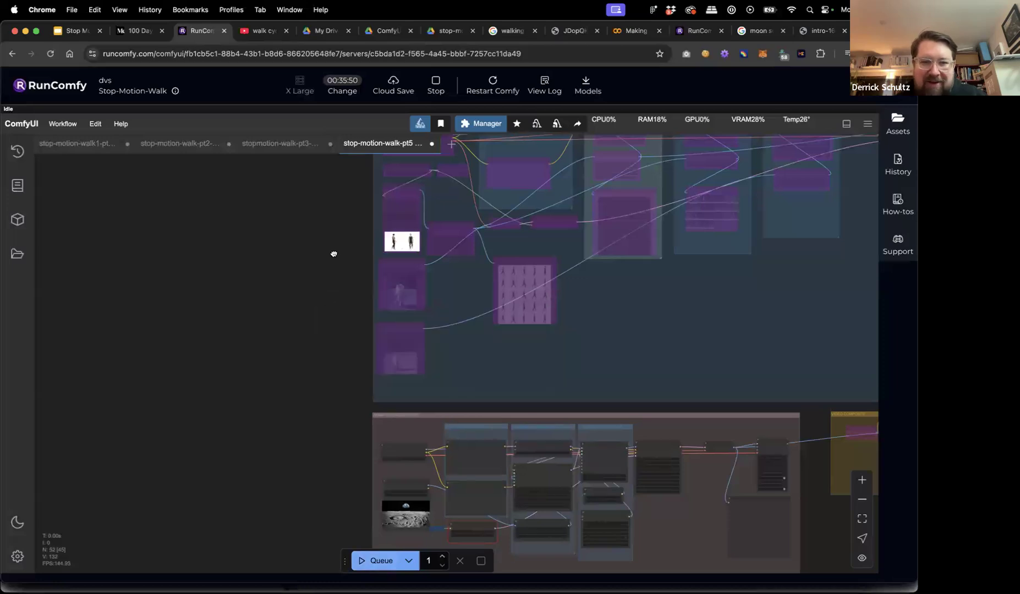
Re-enable WALK CYCLE and drag Frame Count and Set_FrameCount out of the walk-cycle group.
scroll(334, 253, up, 5)
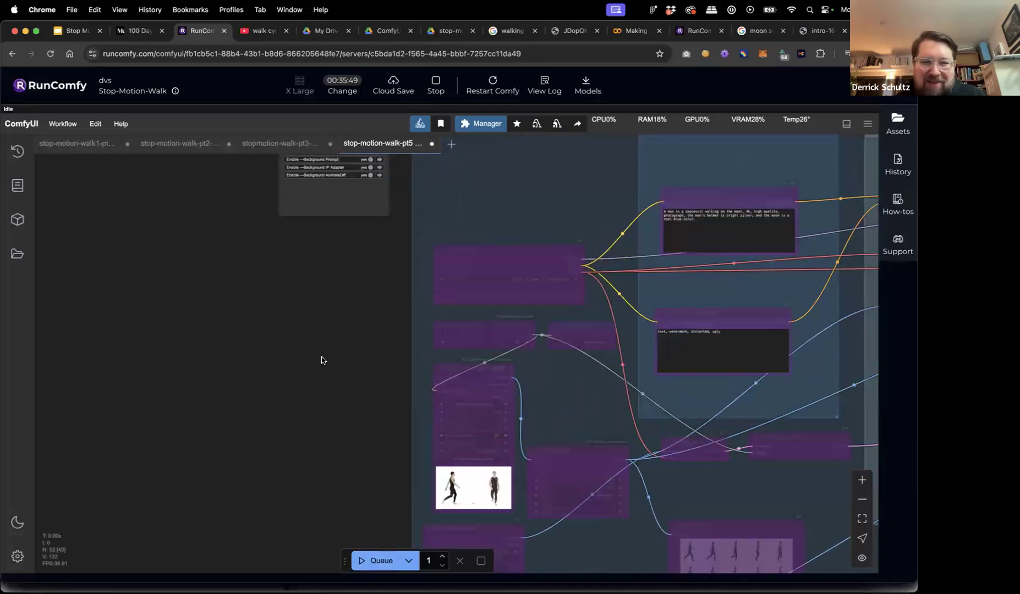
scroll(323, 360, down, 2)
scroll(313, 418, down, 2)
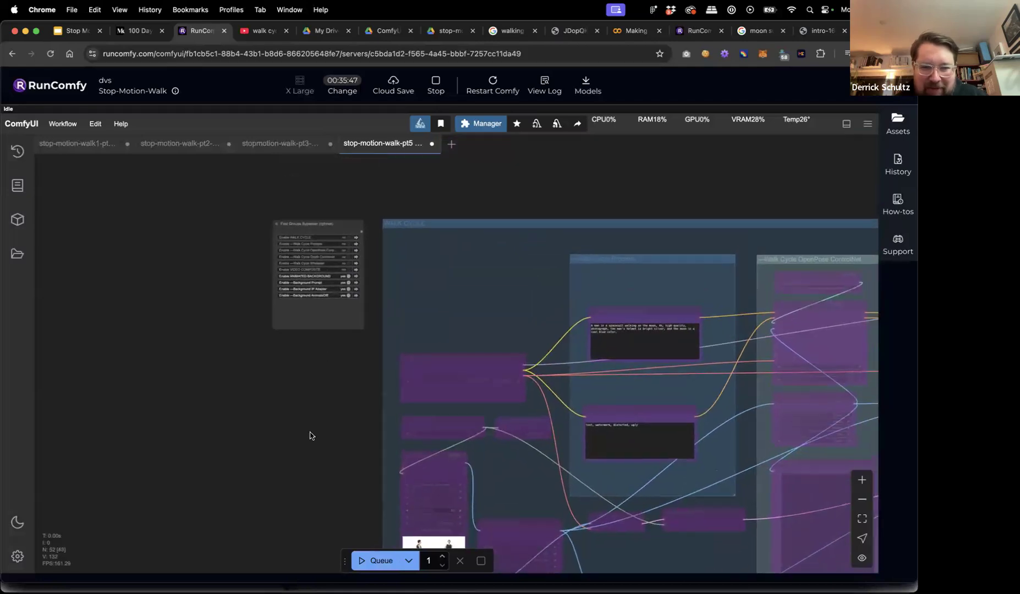
click(348, 238)
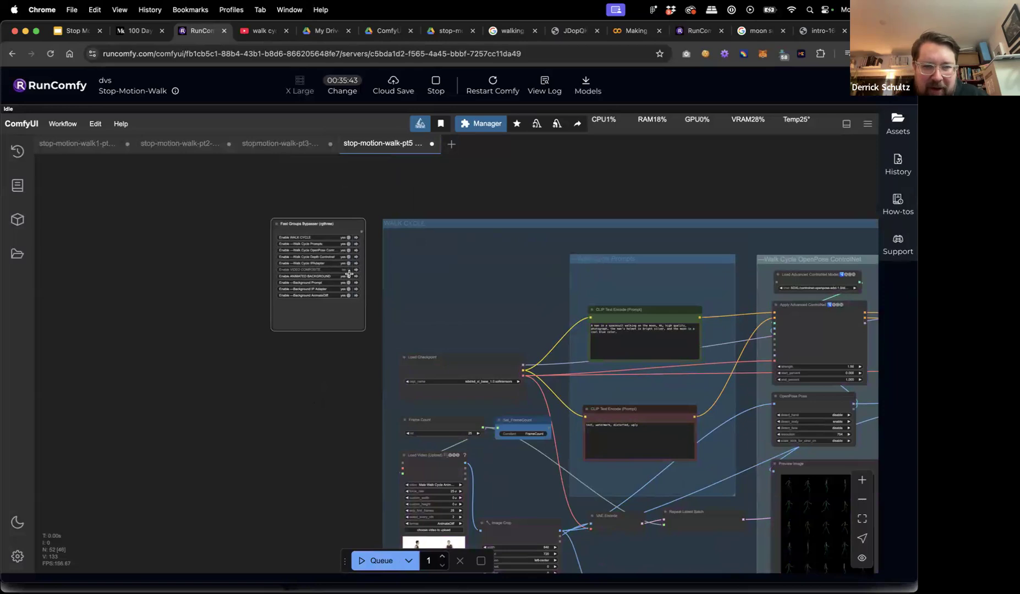
drag(292, 433, 261, 297)
drag(396, 281, 197, 288)
drag(490, 278, 287, 287)
Bypass the WALK CYCLE groups again and queue the background-only generation.
scroll(293, 231, up, 5)
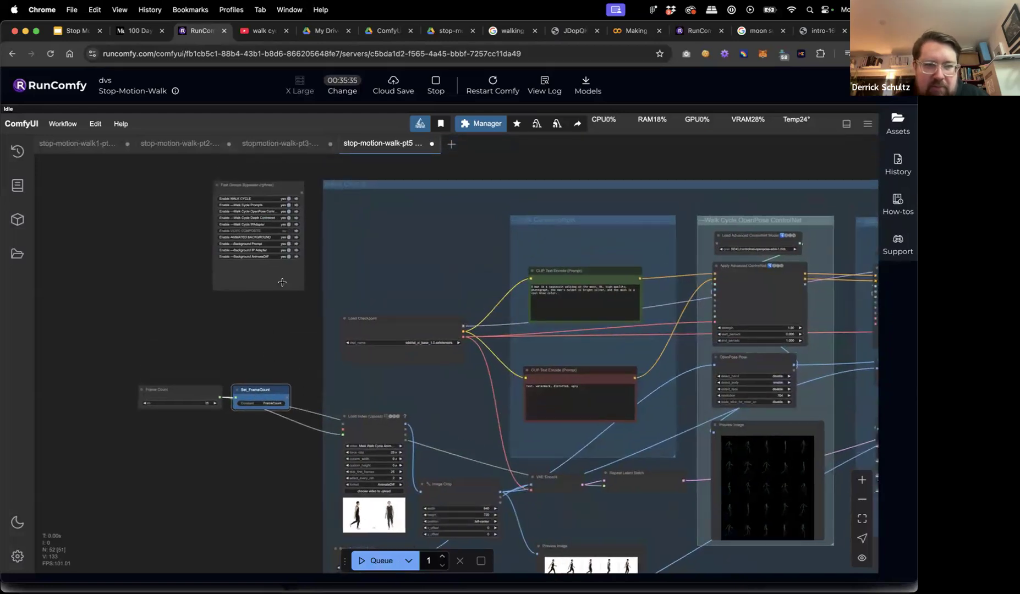
click(289, 199)
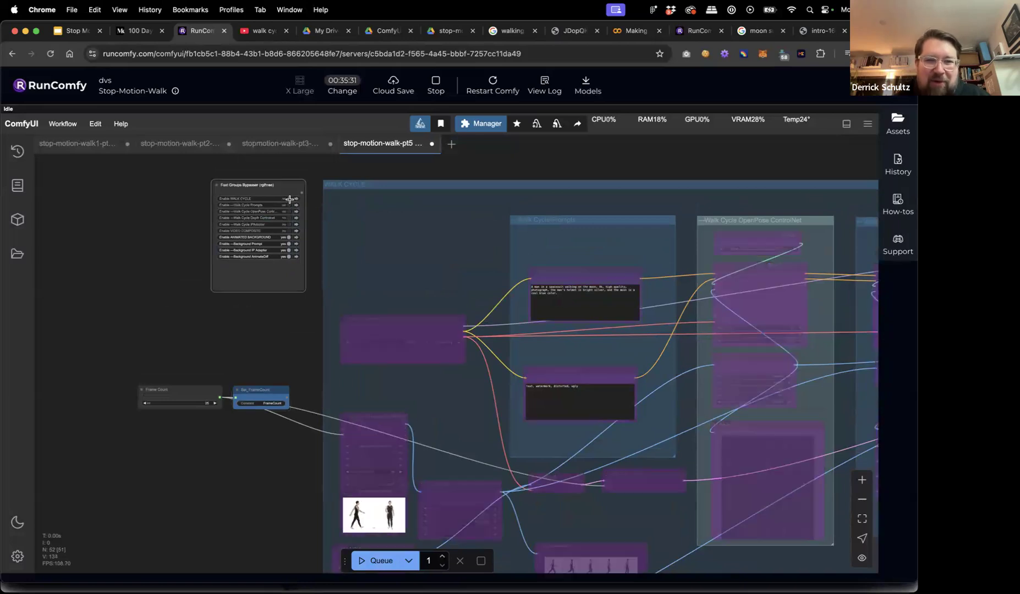
click(289, 199)
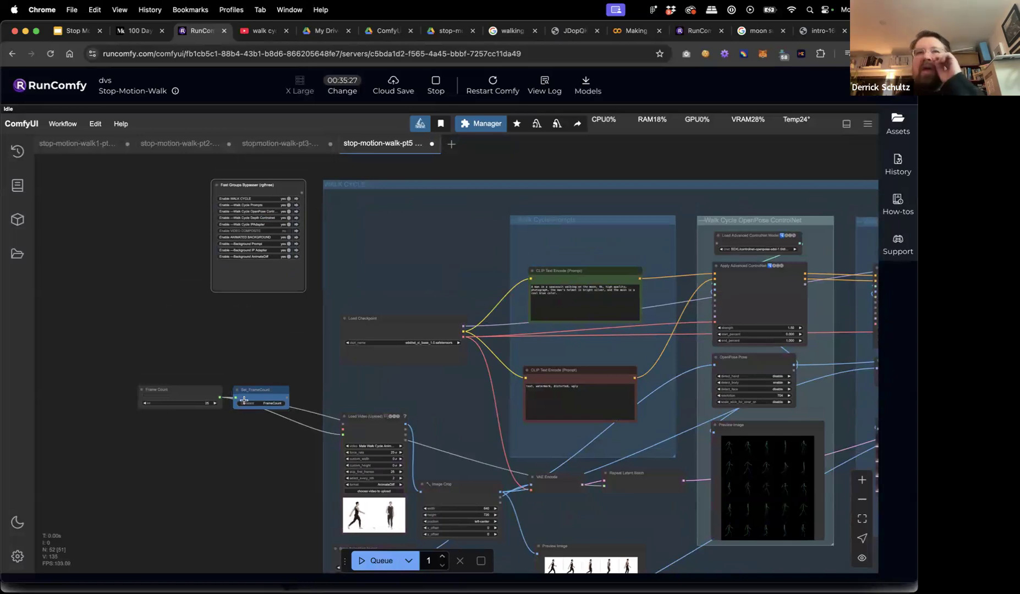
scroll(144, 438, up, 6)
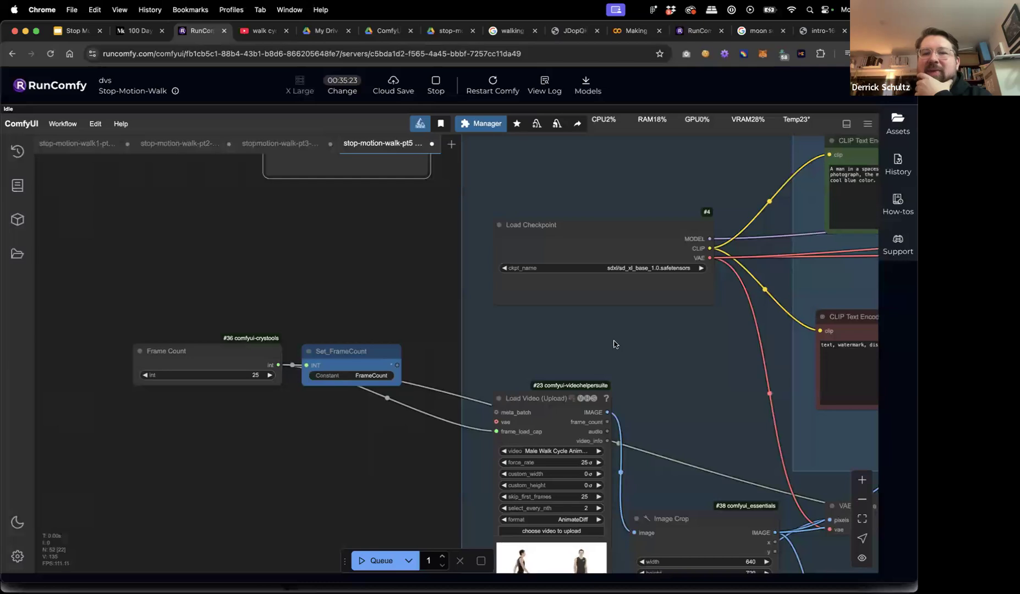
scroll(404, 291, down, 5)
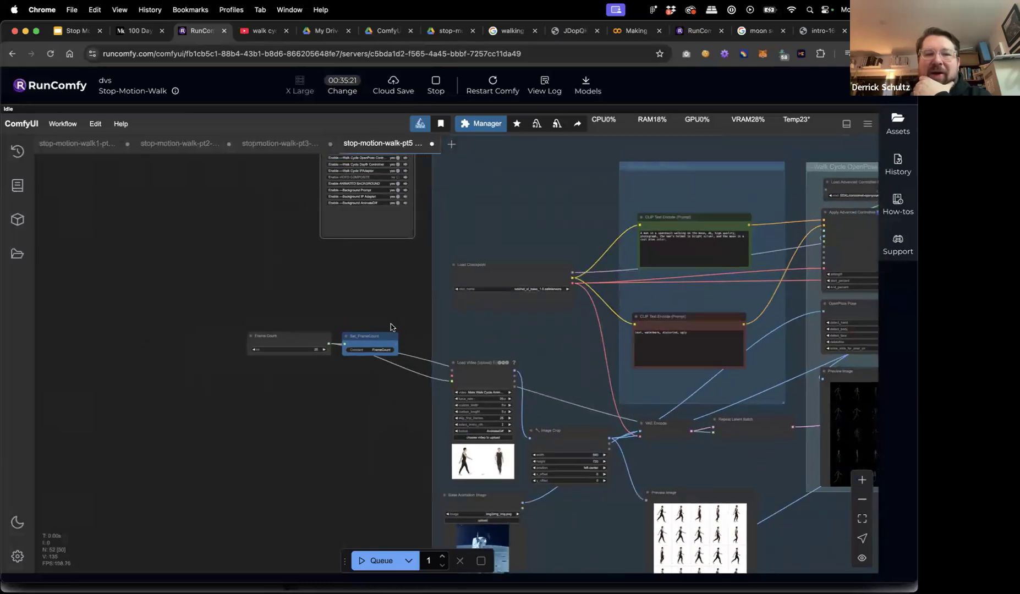
click(390, 174)
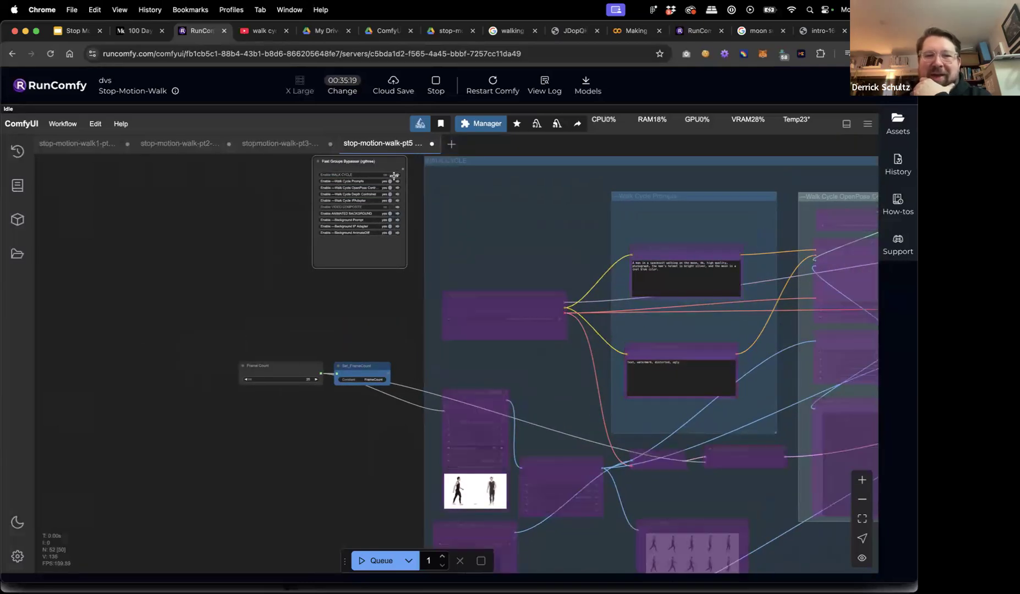
click(289, 353)
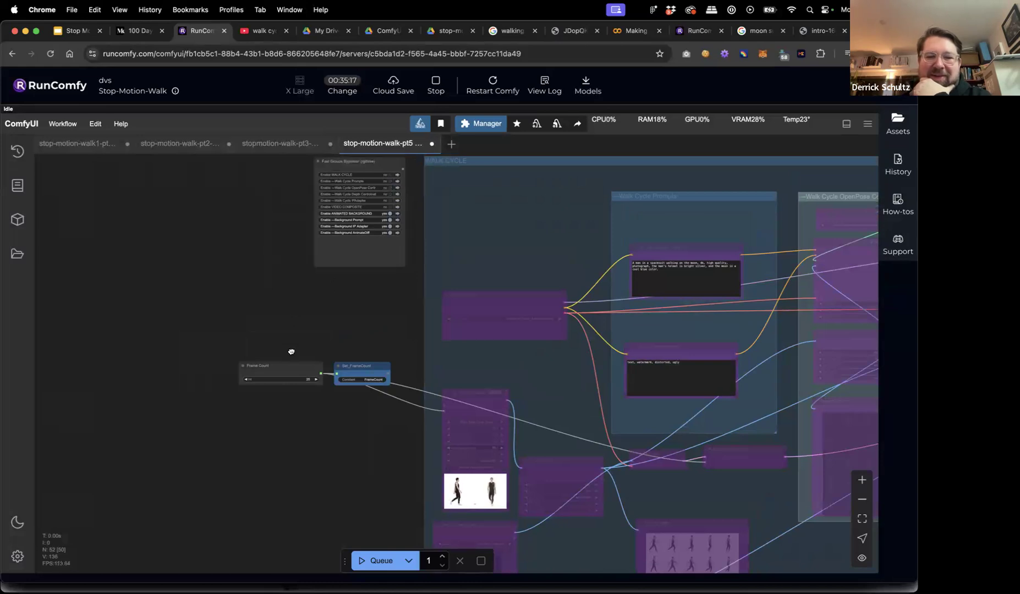
drag(337, 533, 262, 361)
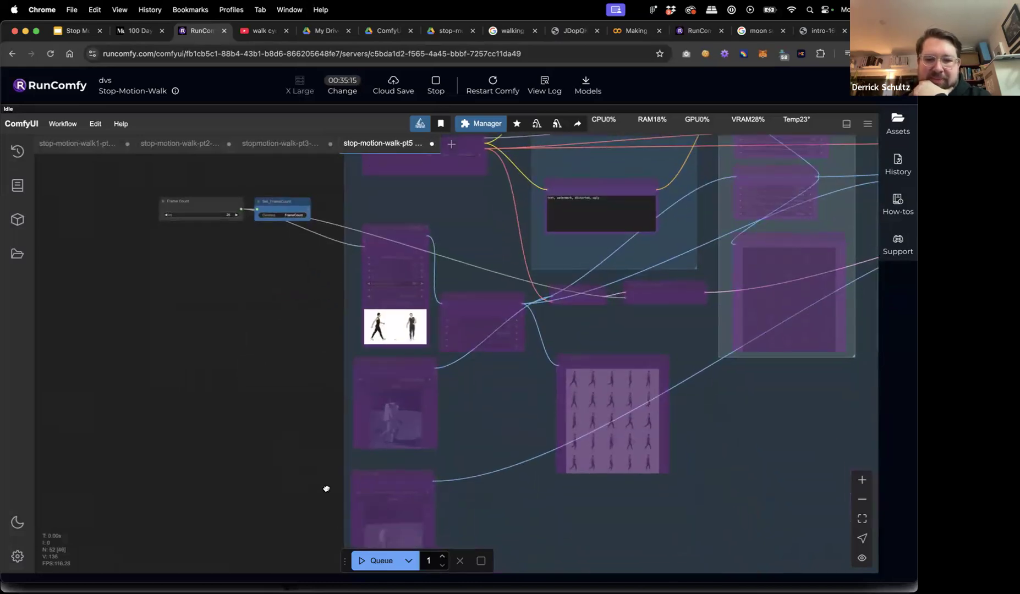
click(360, 559)
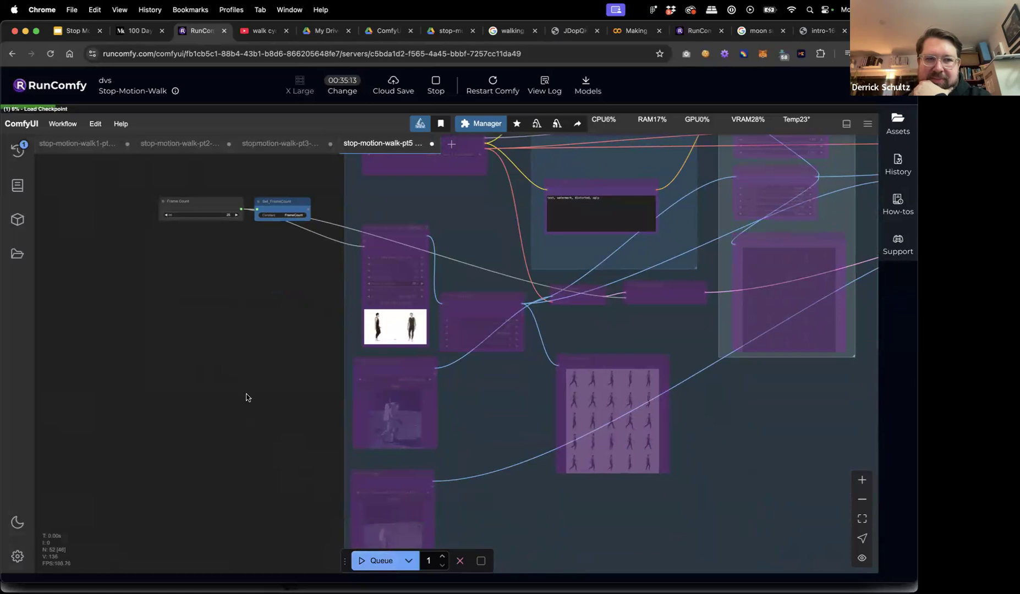
scroll(248, 397, down, 1)
scroll(250, 407, down, 5)
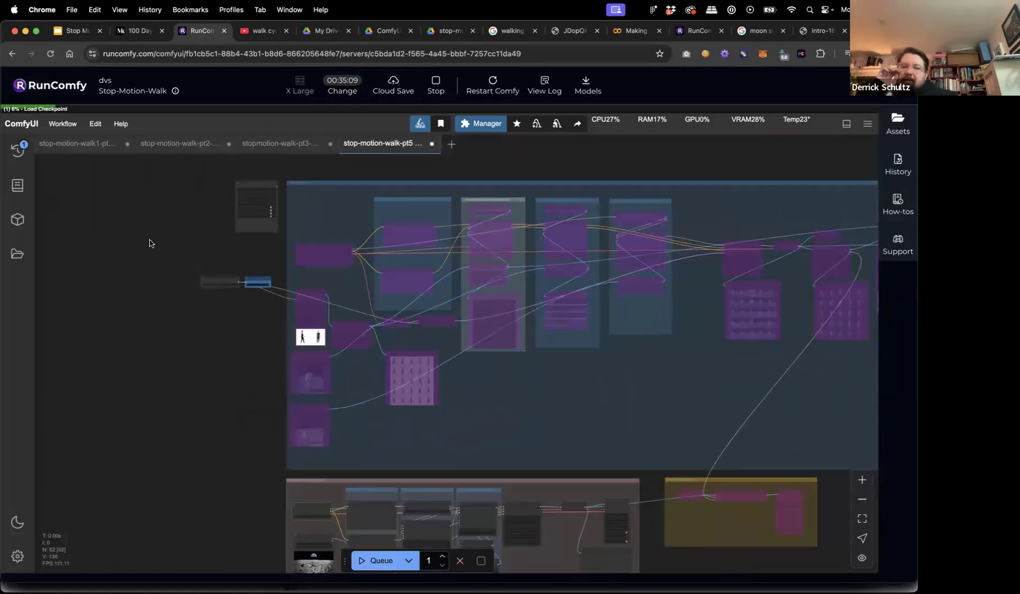
Save the workflow under a new name ending in '-v2'.
click(63, 123)
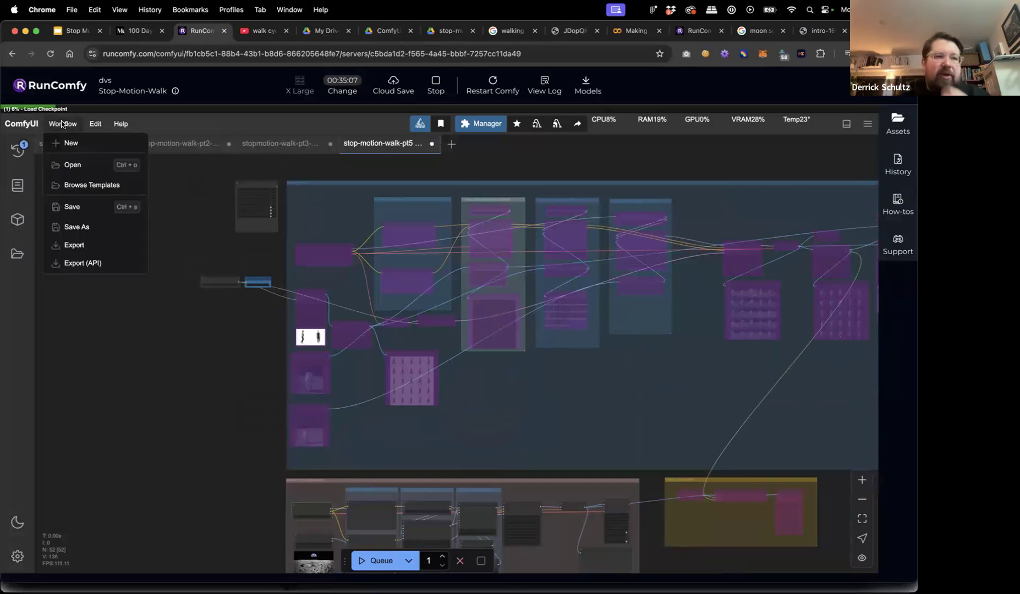
click(77, 212)
key(Right)
key(BackSpace)
key(BackSpace)
key(BackSpace)
key(BackSpace)
text(-v2)
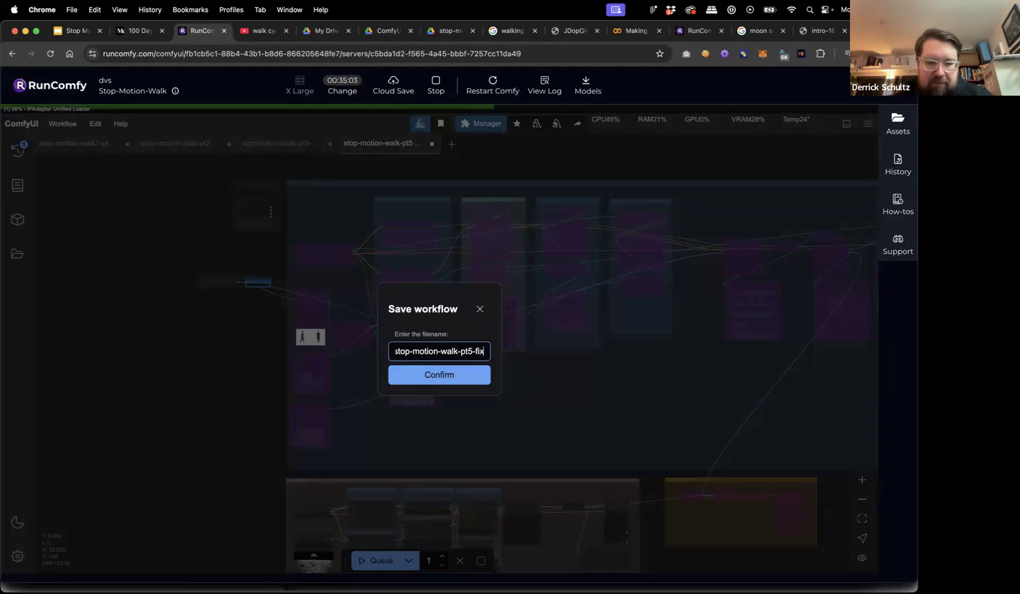
key(Return)
Save another copy as stop-motion-walk-pt5-fixed without overwriting the existing workflow.
click(61, 125)
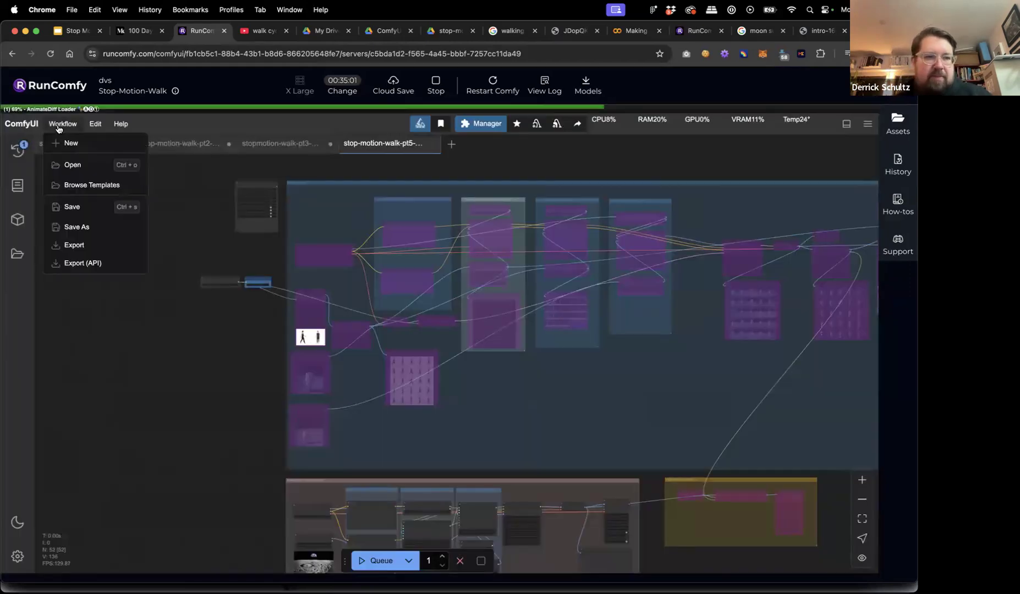
click(85, 229)
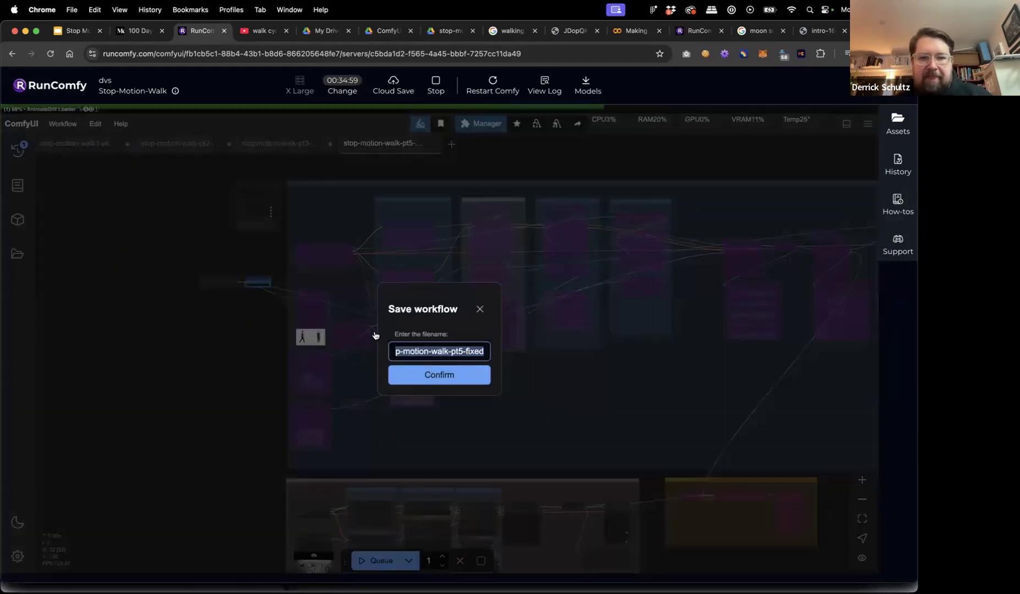
click(430, 379)
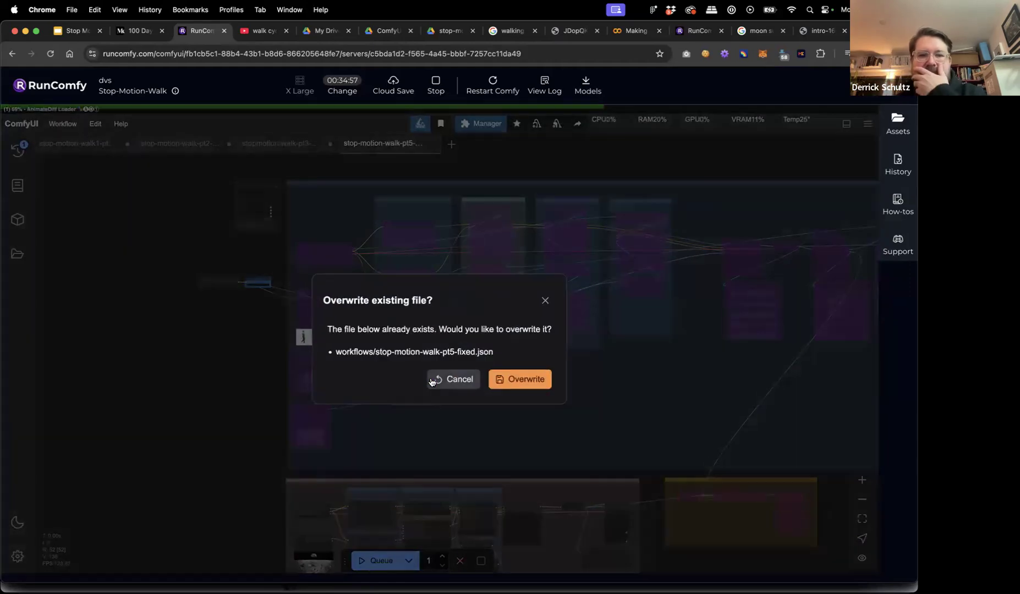
click(449, 378)
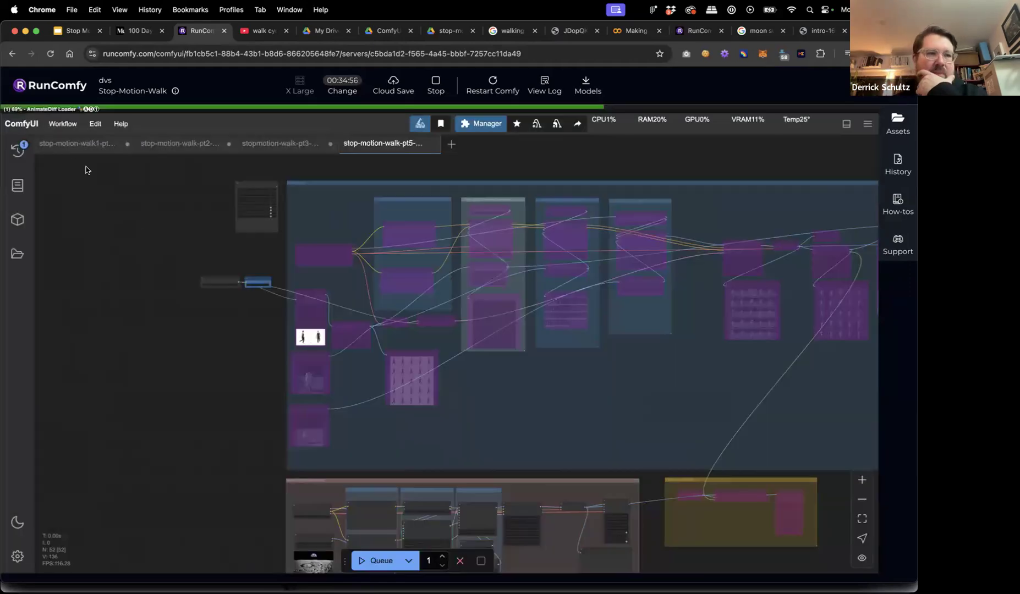
Export the workflow as a file saved to the Desktop.
click(63, 125)
click(94, 244)
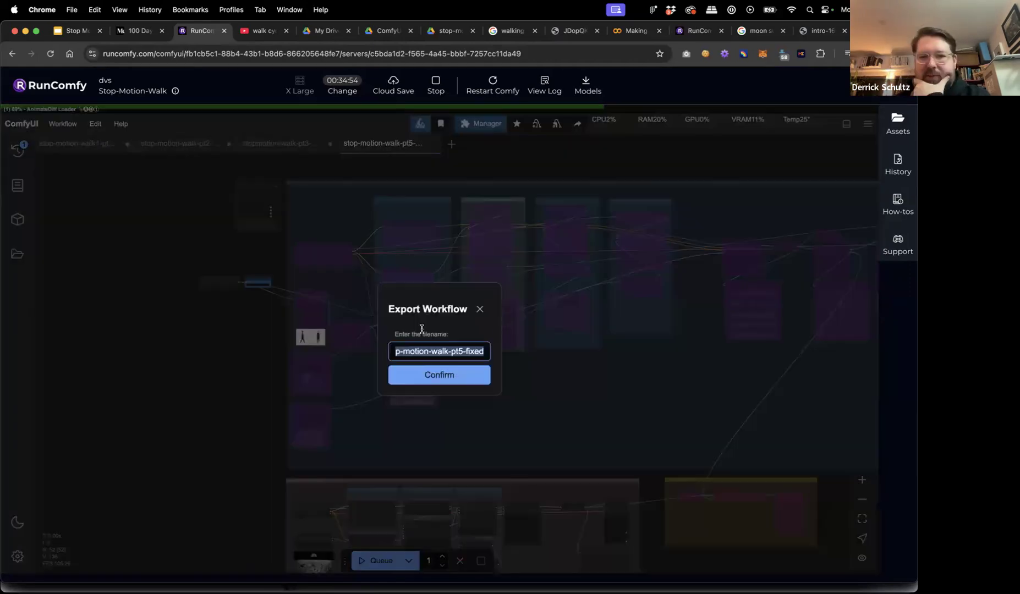
click(478, 380)
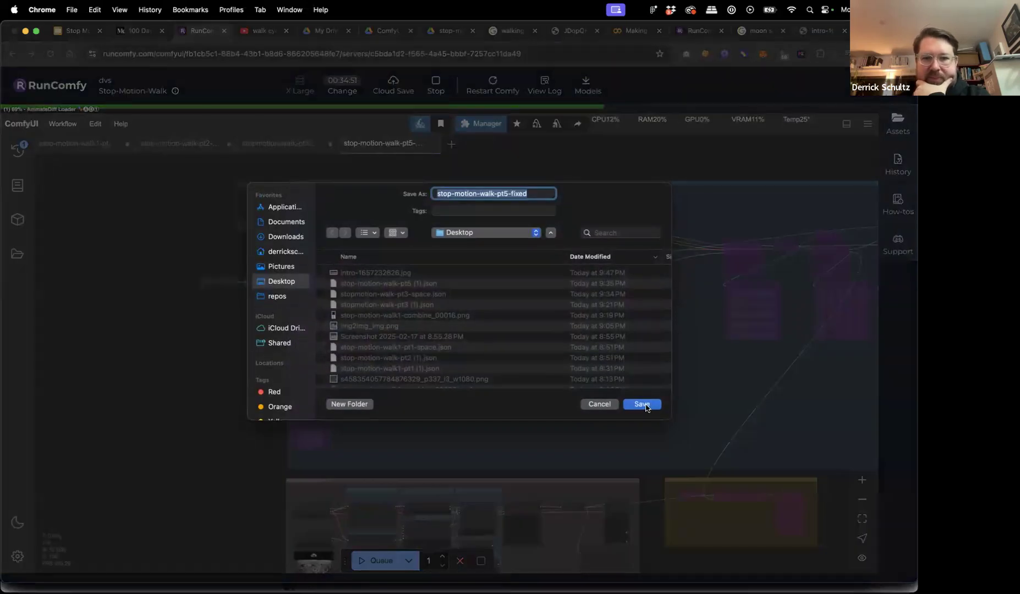
click(641, 404)
scroll(144, 280, down, 5)
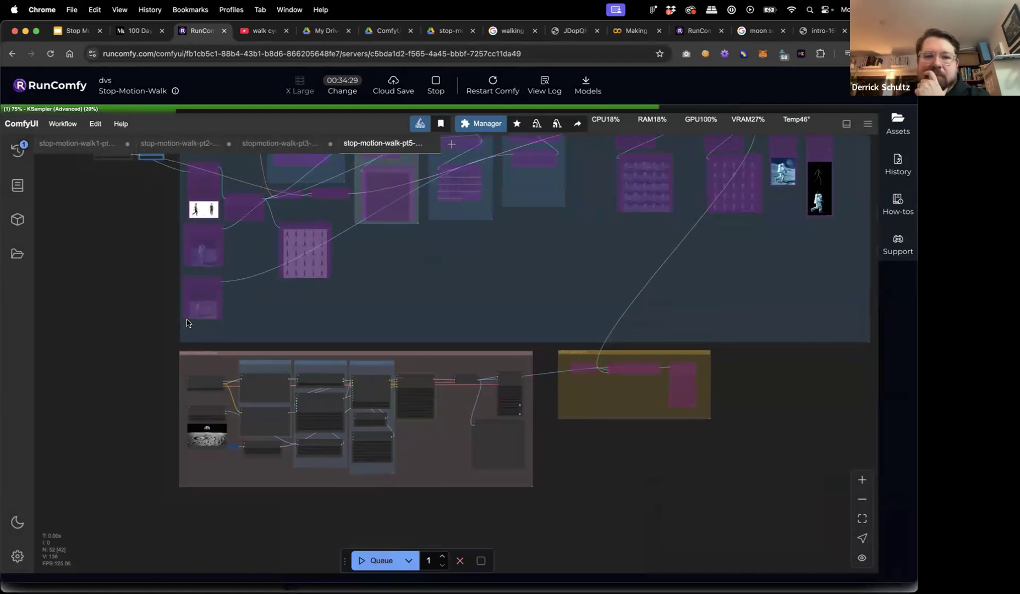
scroll(385, 417, up, 10)
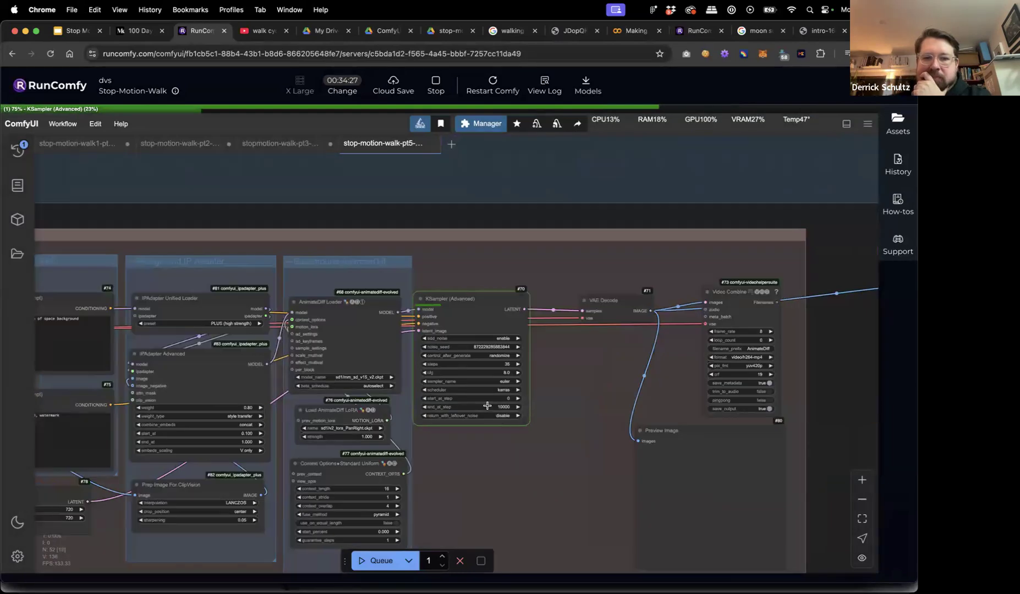
scroll(514, 398, up, 2)
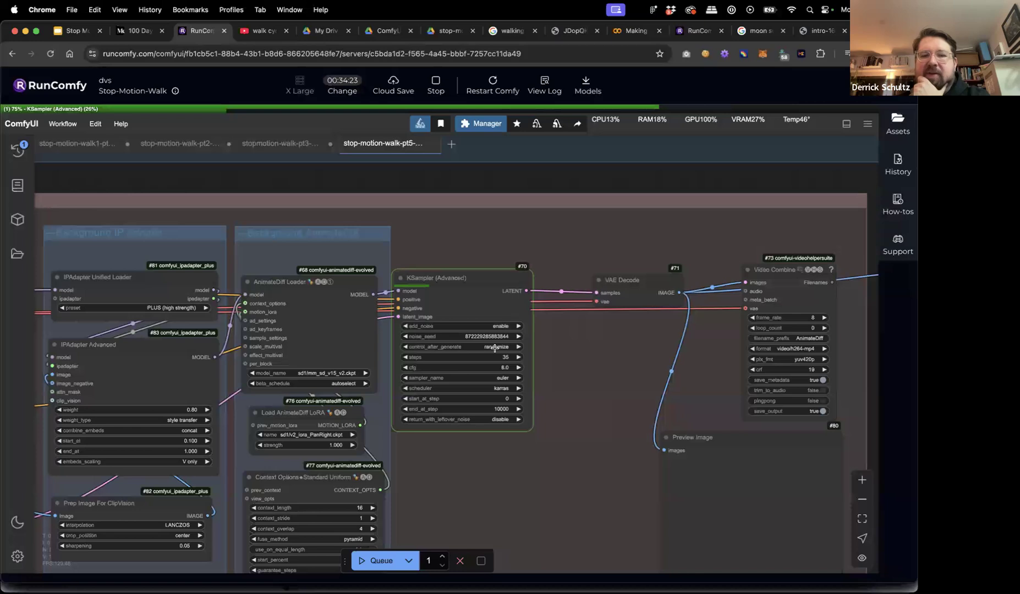
click(494, 347)
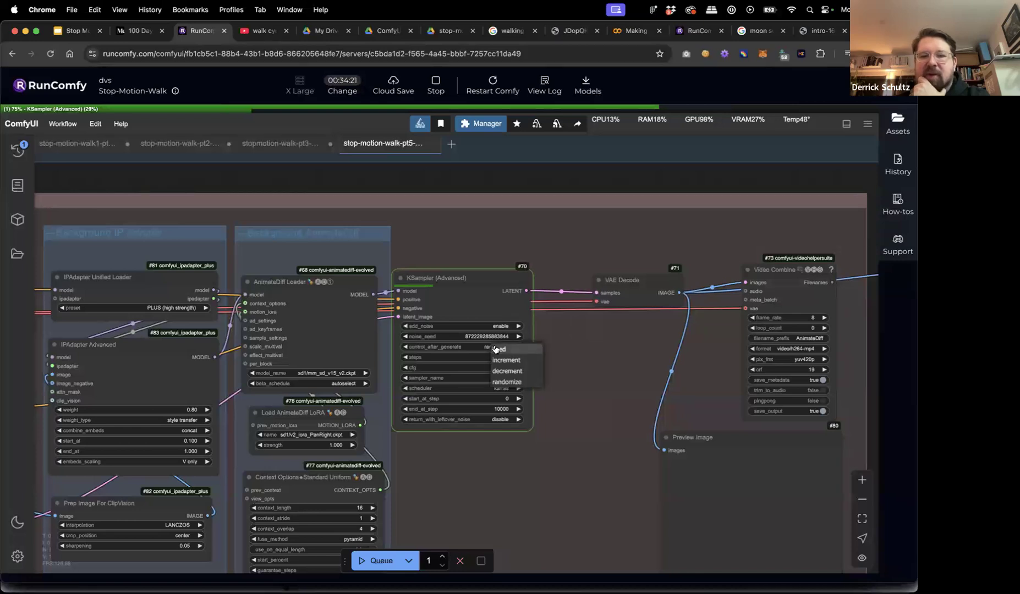
click(469, 347)
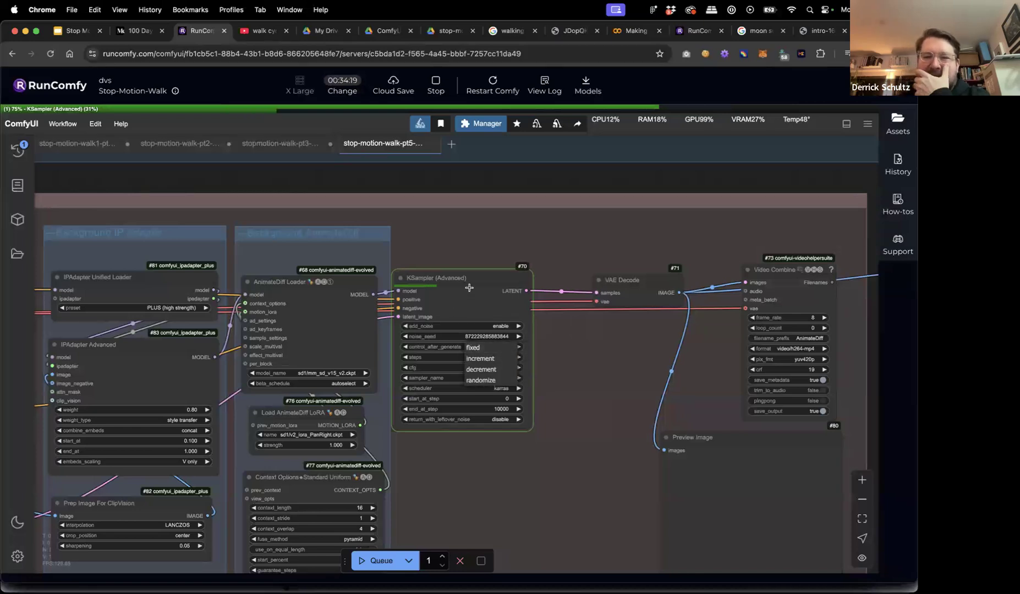
drag(484, 274, 496, 274)
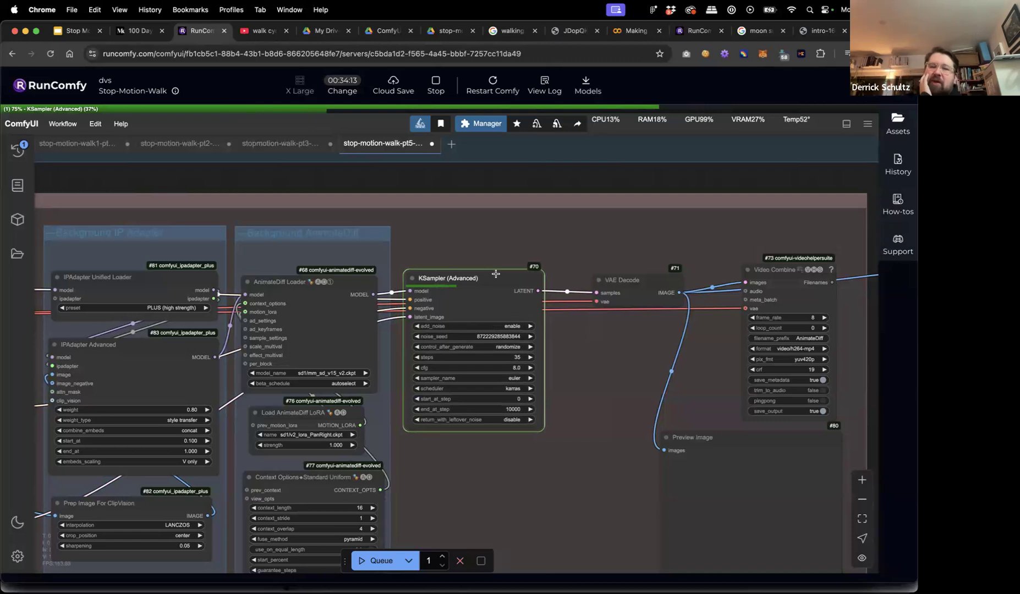
scroll(522, 189, down, 8)
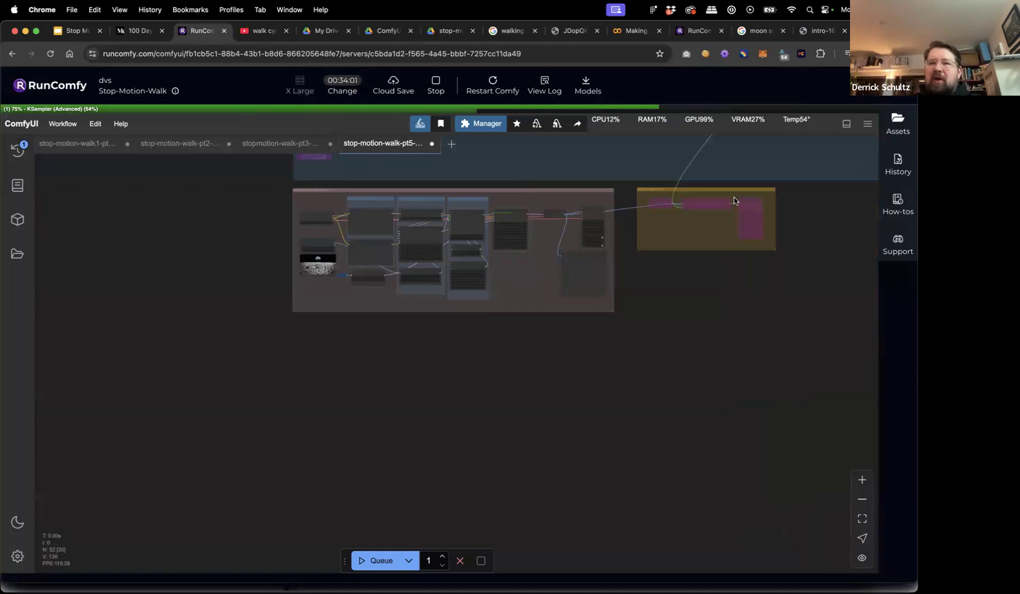
Zoom into and center the astronaut preview images while the background render finishes.
scroll(649, 319, up, 5)
scroll(618, 204, up, 5)
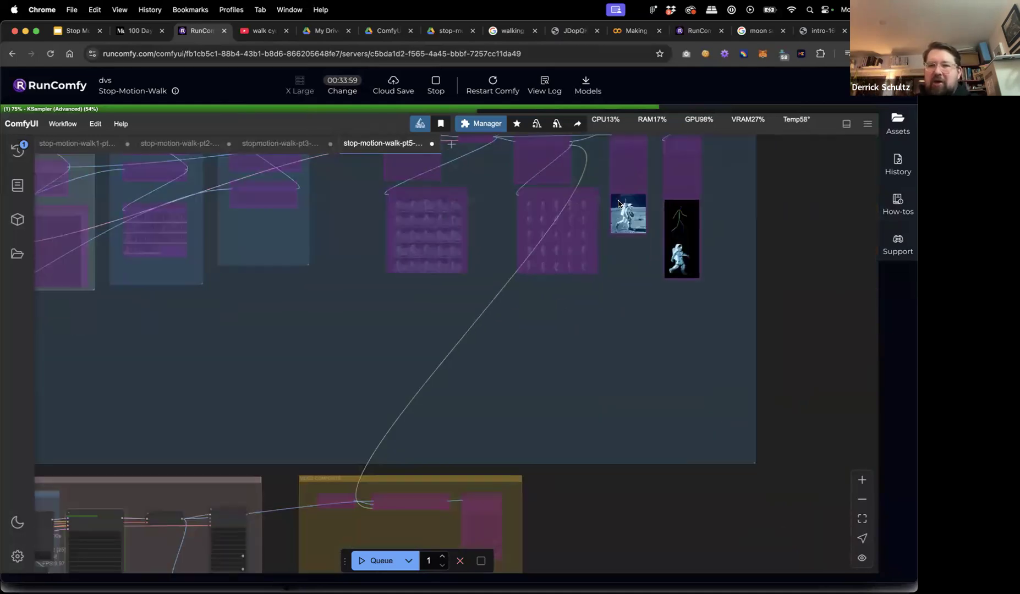
scroll(618, 203, up, 5)
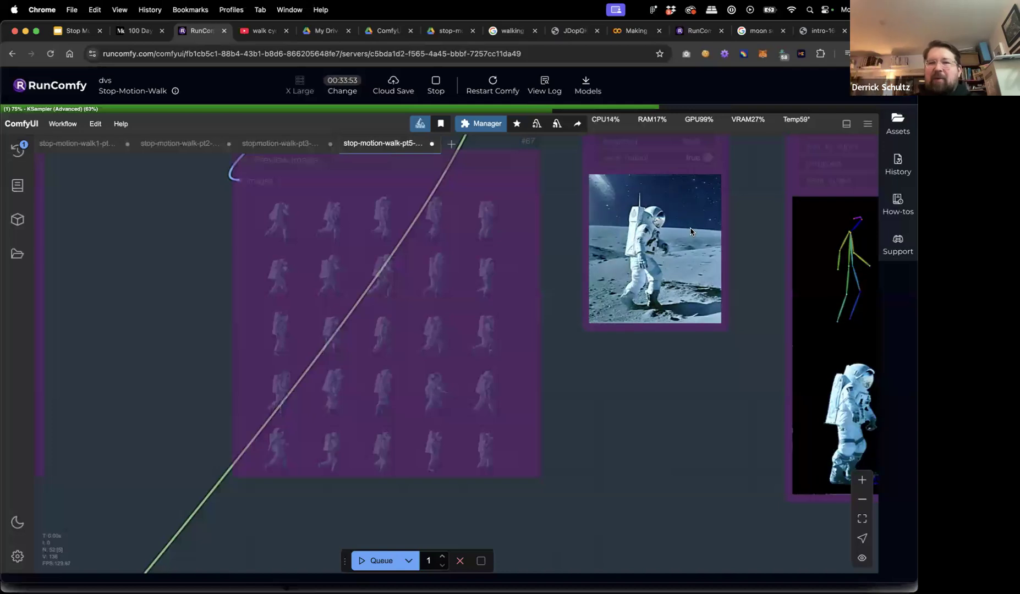
drag(717, 382, 594, 376)
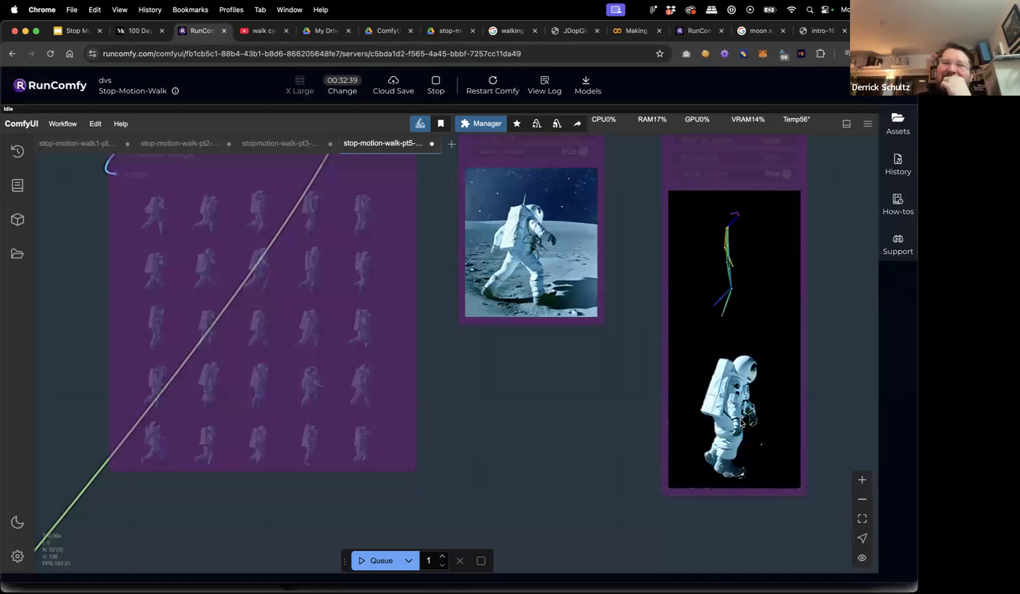
Zoom out and pan to the Preview Image node showing the rendered moon-surface frames.
click(740, 421)
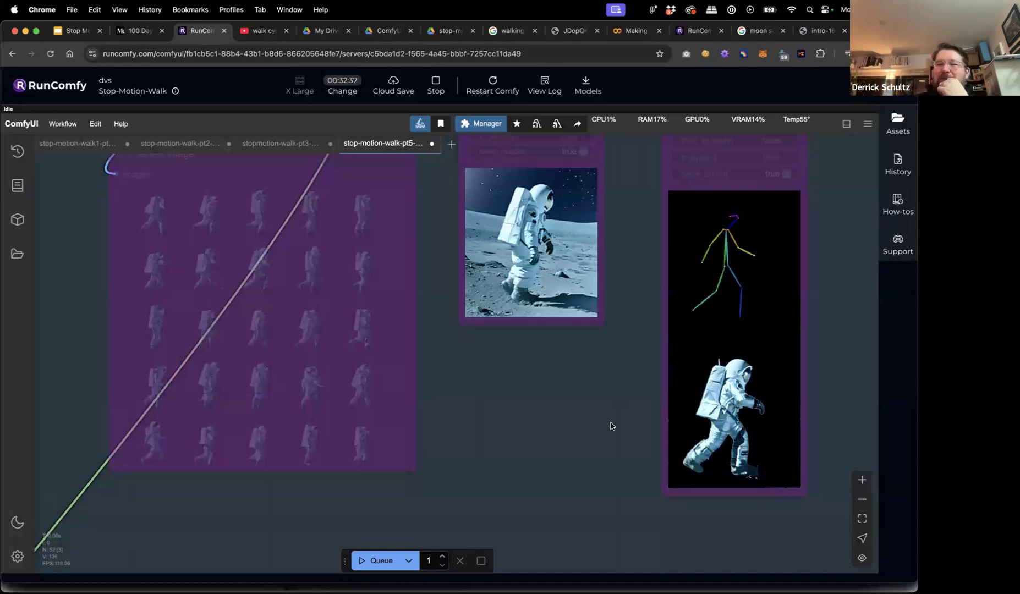
scroll(609, 424, down, 10)
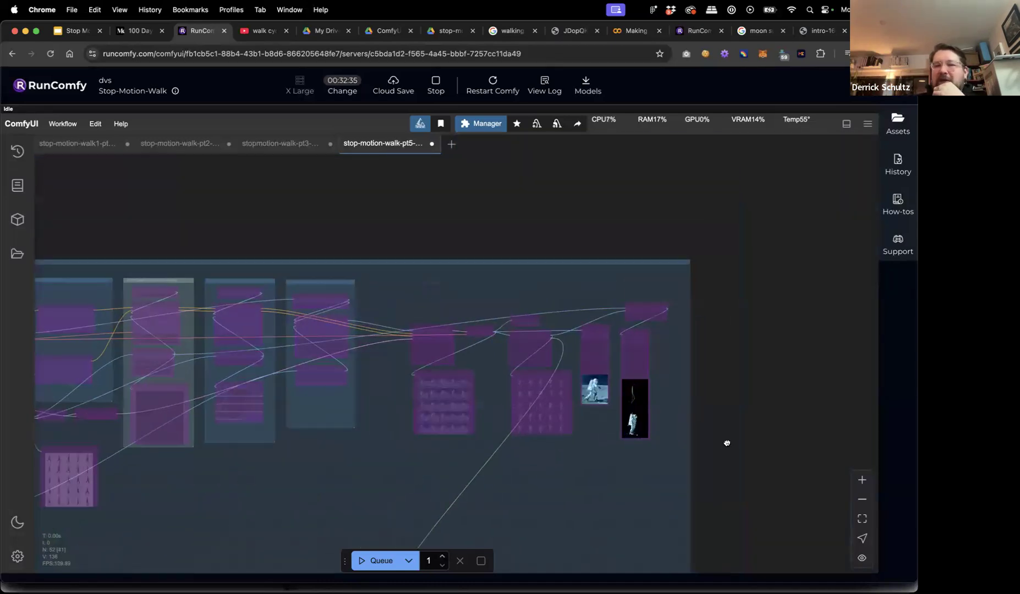
scroll(726, 444, down, 5)
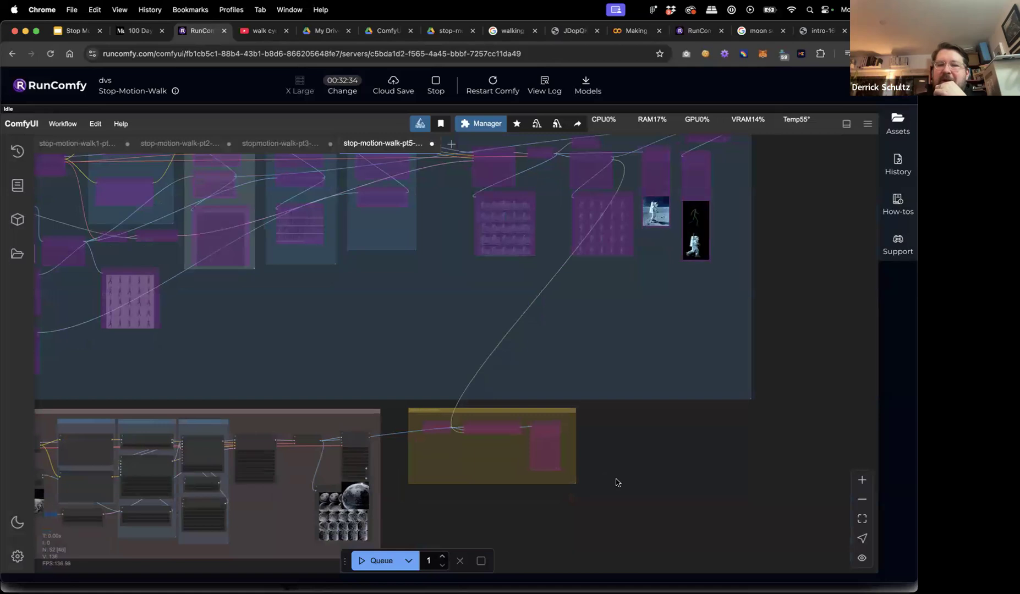
drag(617, 480, 708, 462)
scroll(451, 476, up, 10)
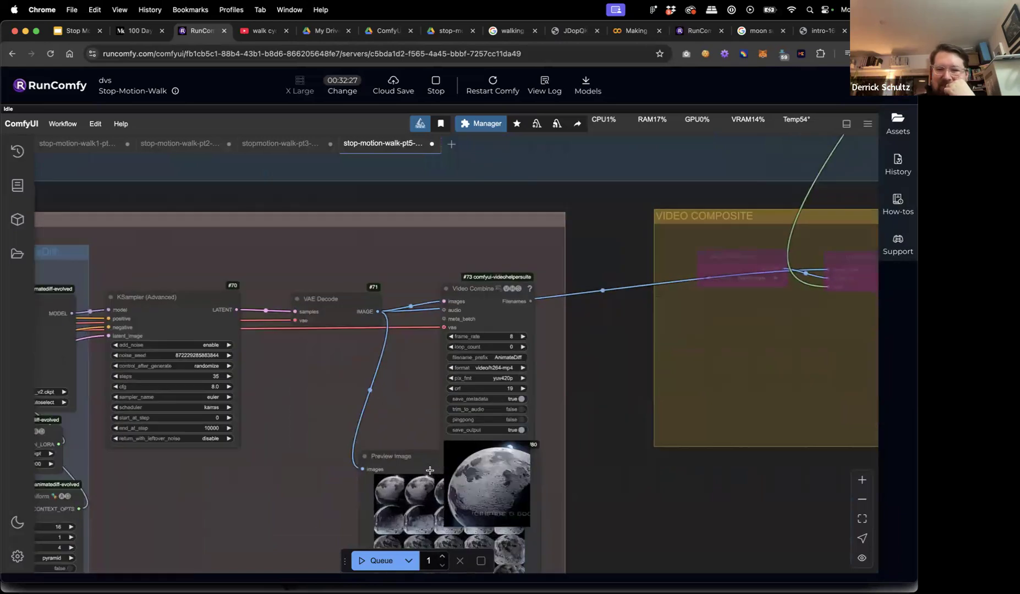
scroll(430, 470, up, 3)
scroll(430, 470, up, 4)
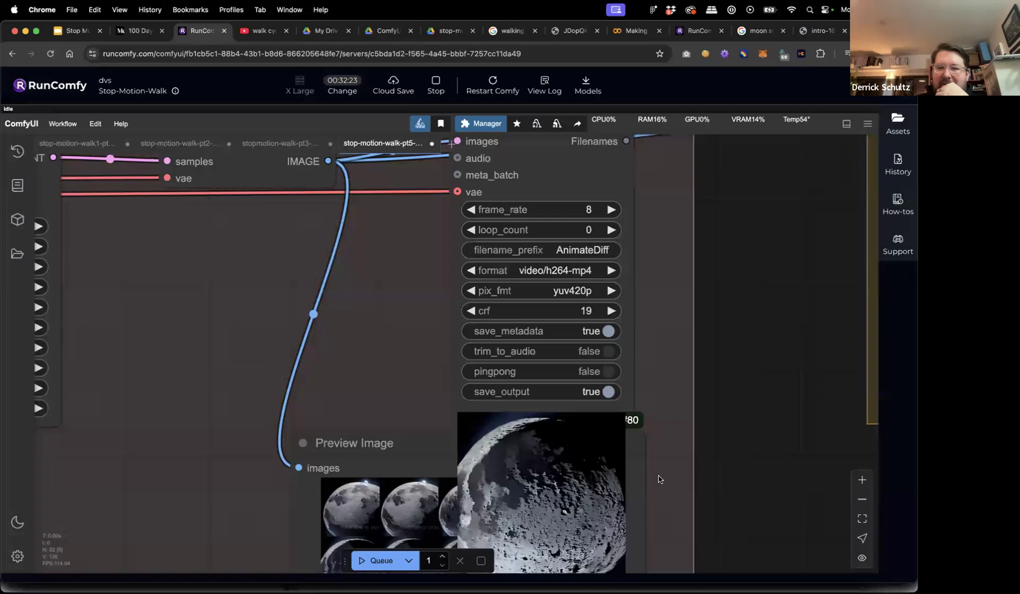
Pan left and zoom in on the prompt and IPAdapter Advanced nodes.
scroll(720, 480, down, 8)
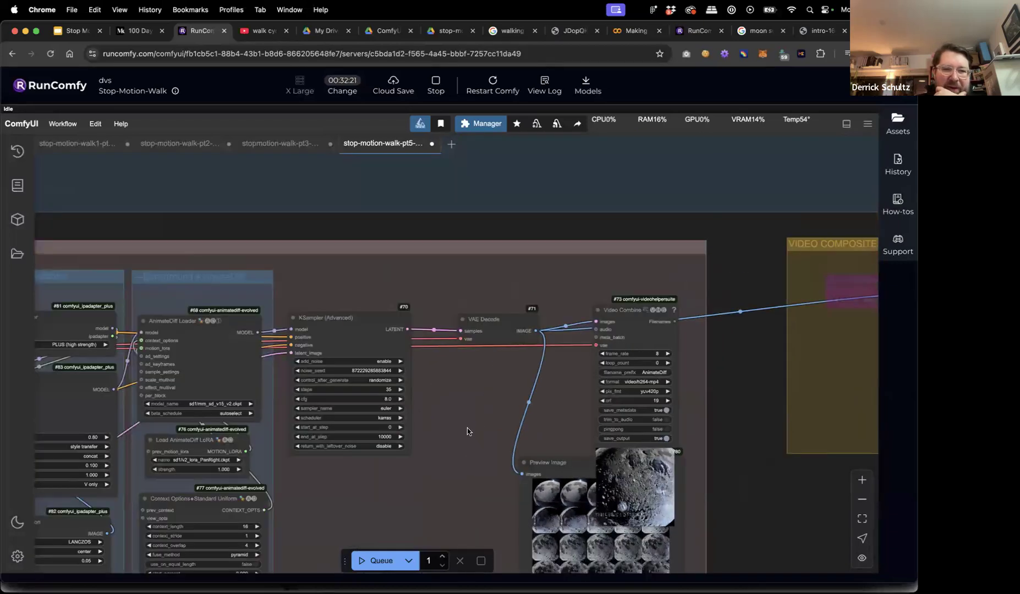
drag(467, 439, 501, 433)
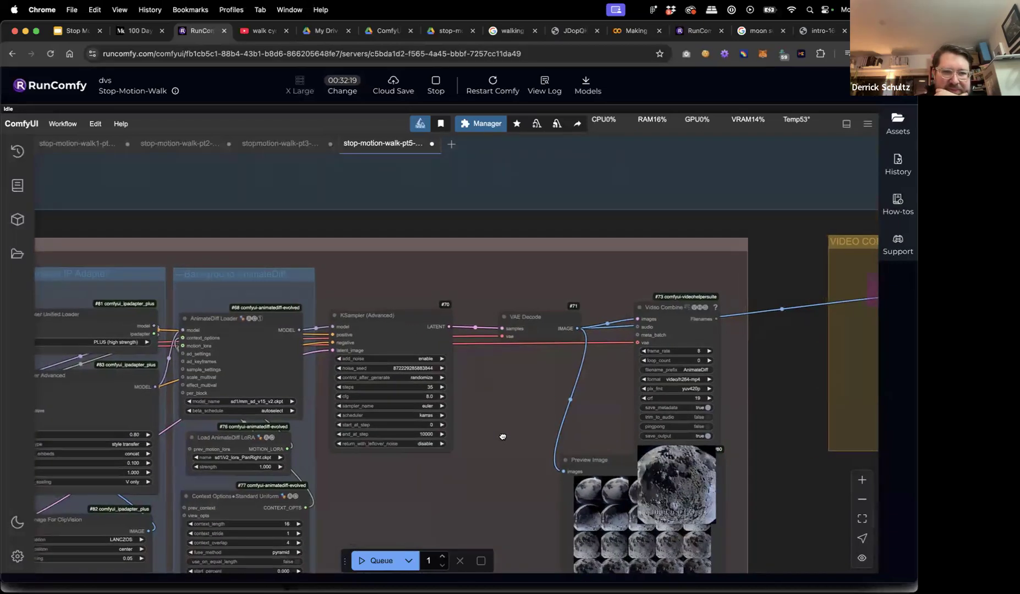
drag(251, 220, 546, 234)
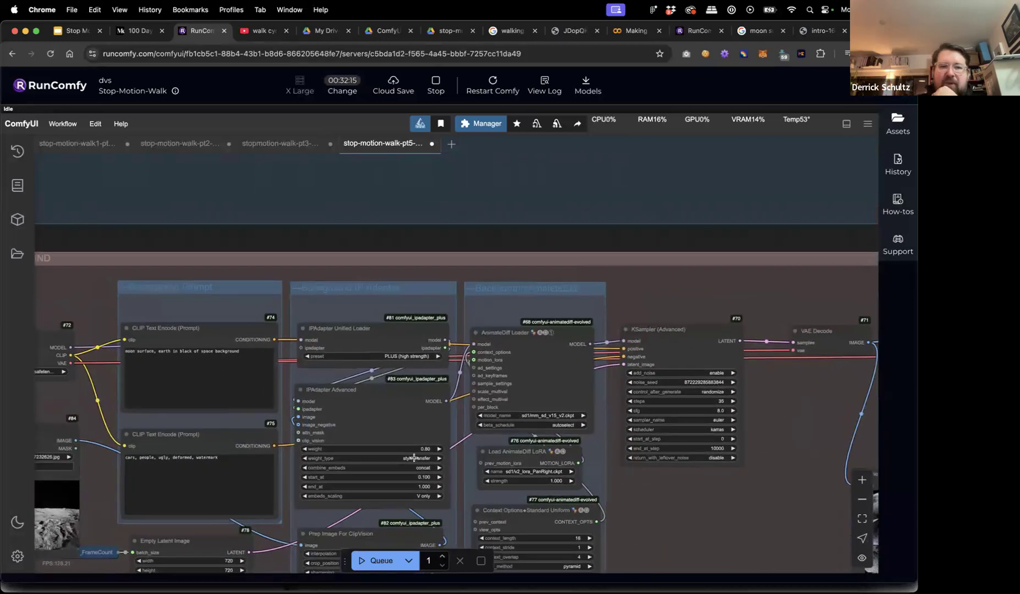
scroll(413, 458, up, 5)
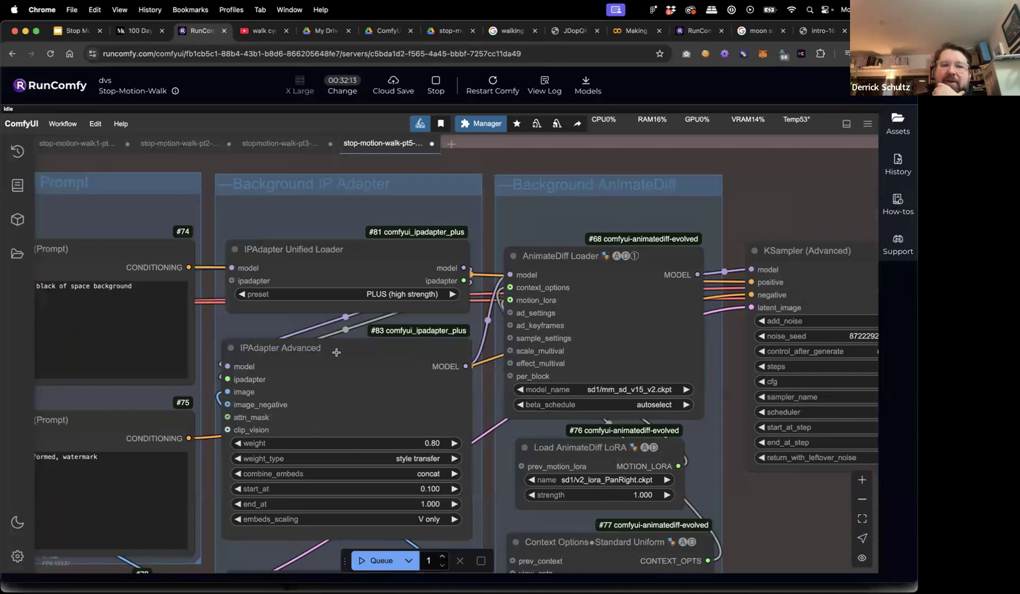
Set the background IPAdapter Advanced weight to 1.2 and its weight_type to composition.
click(431, 443)
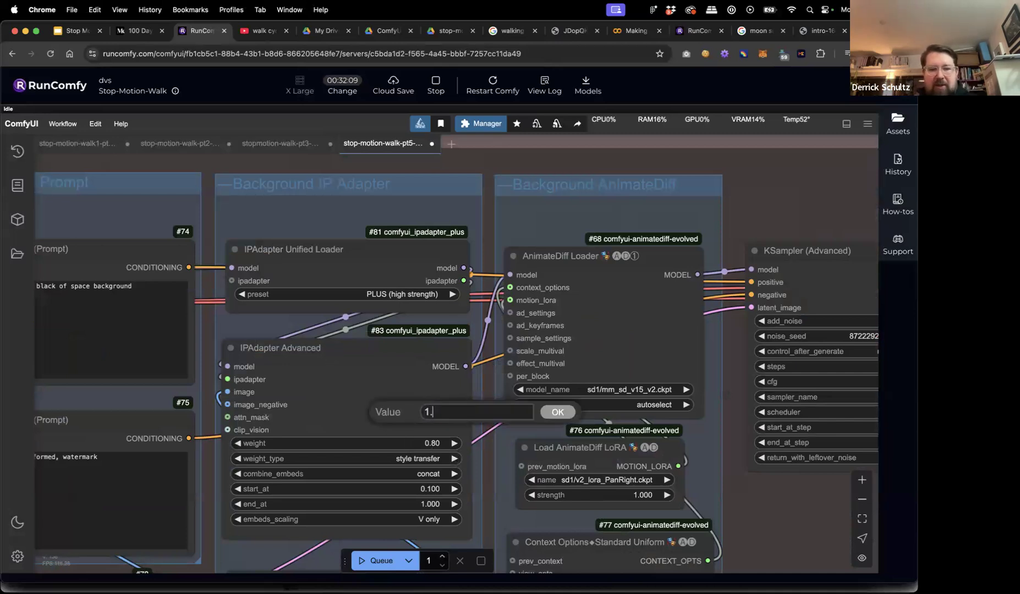
key(Return)
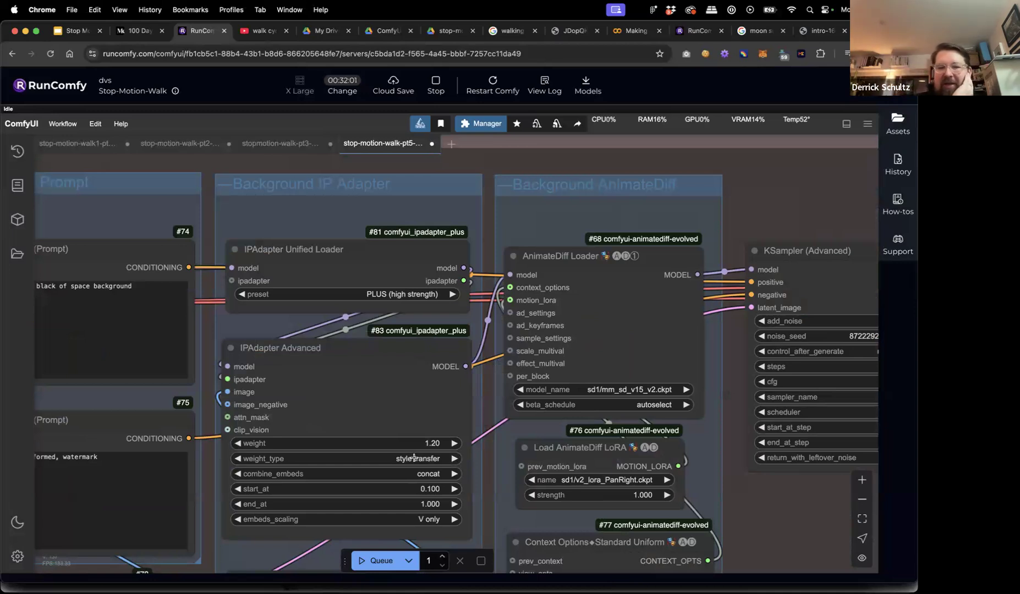
click(410, 459)
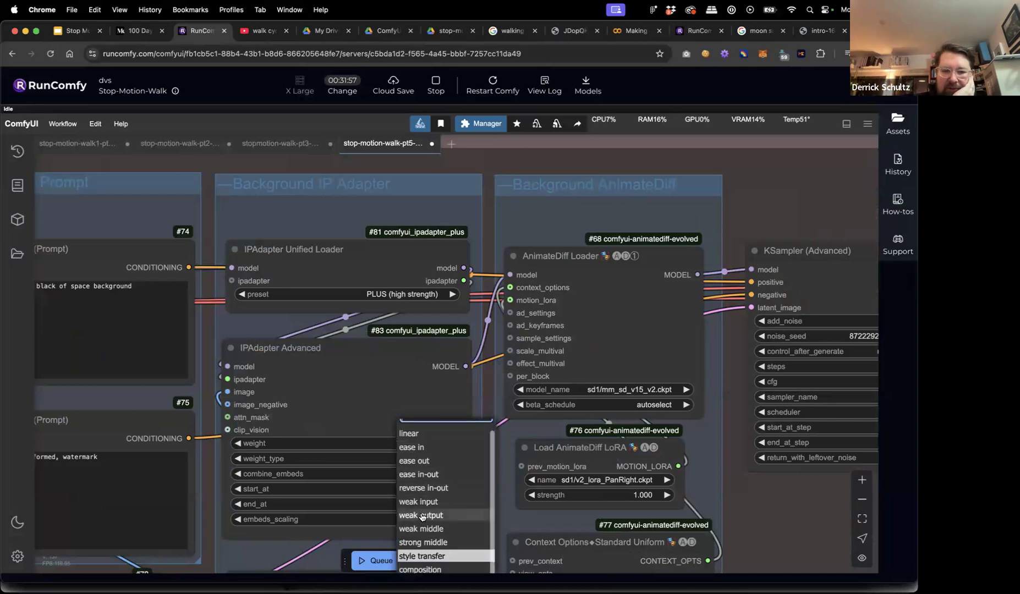
scroll(440, 522, down, 2)
click(469, 502)
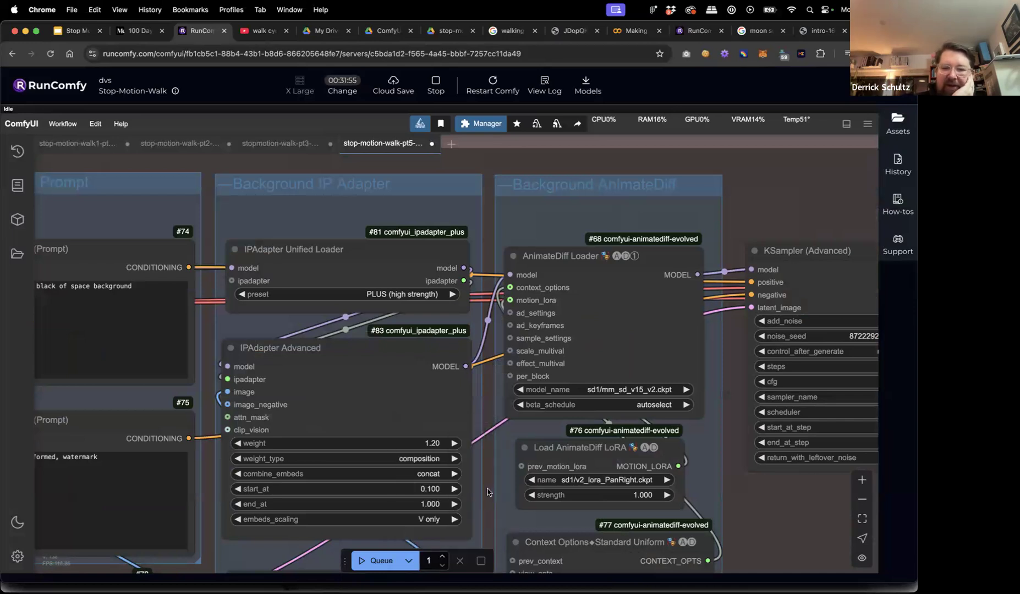
scroll(487, 491, down, 7)
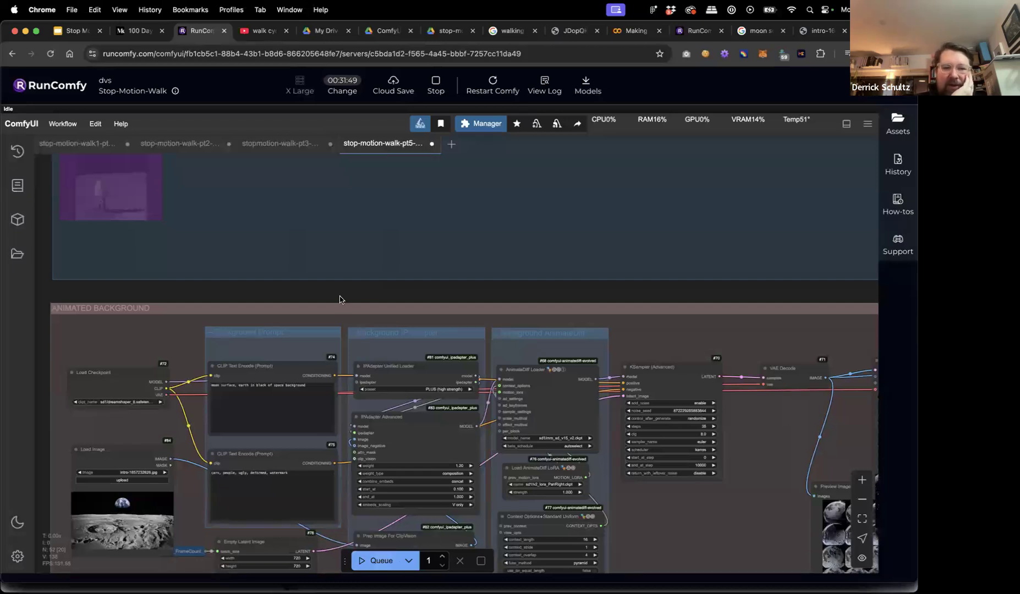
scroll(340, 299, down, 5)
In Fast Groups Bypasser, set WALK CYCLE and VIDEO COMPOSITE to yes and Walk Cycle Depth Controlnet to no.
drag(172, 238, 196, 459)
scroll(157, 261, up, 3)
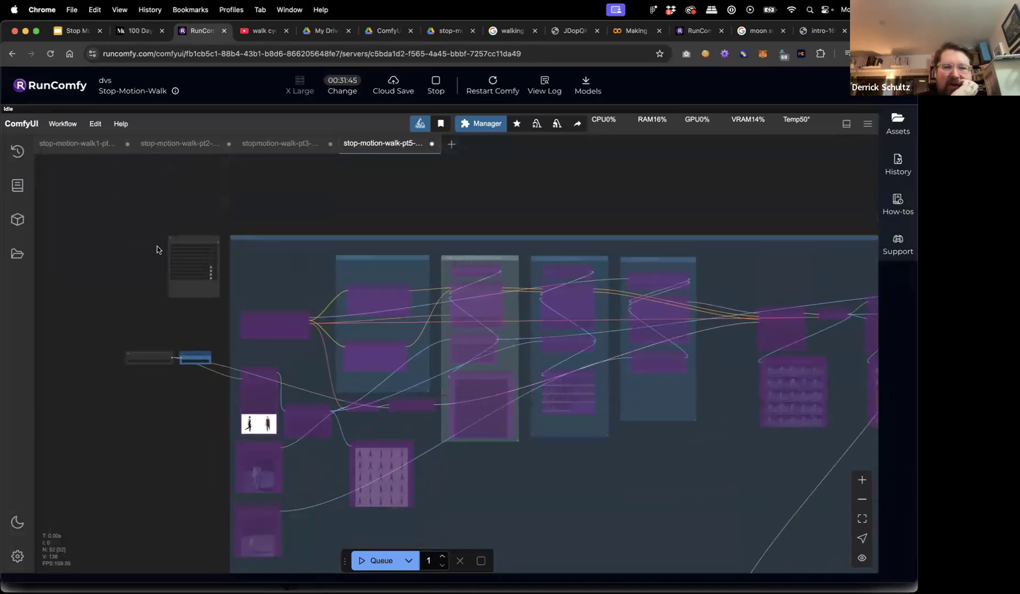
scroll(157, 246, up, 10)
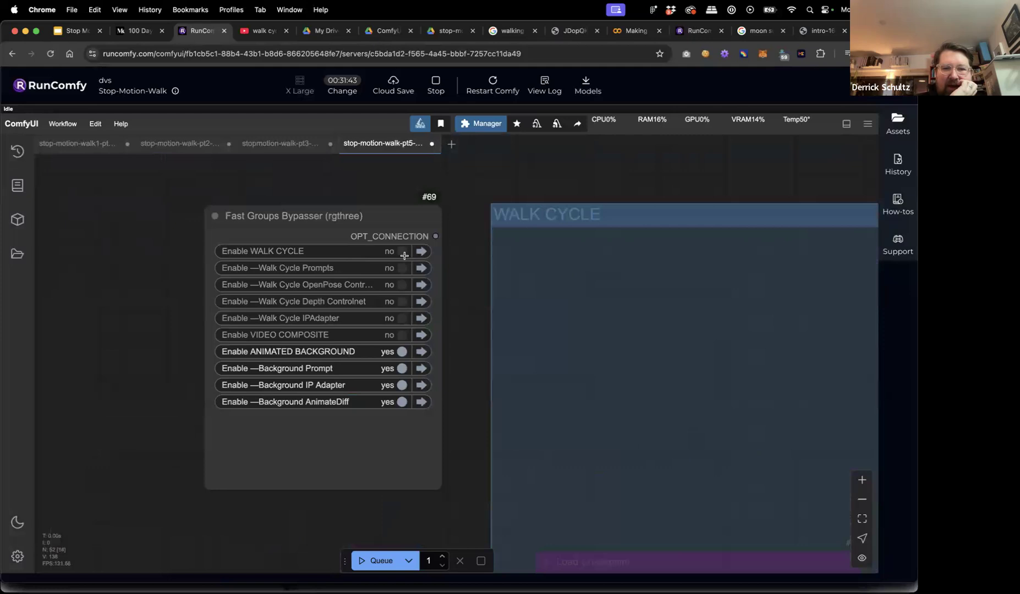
click(404, 252)
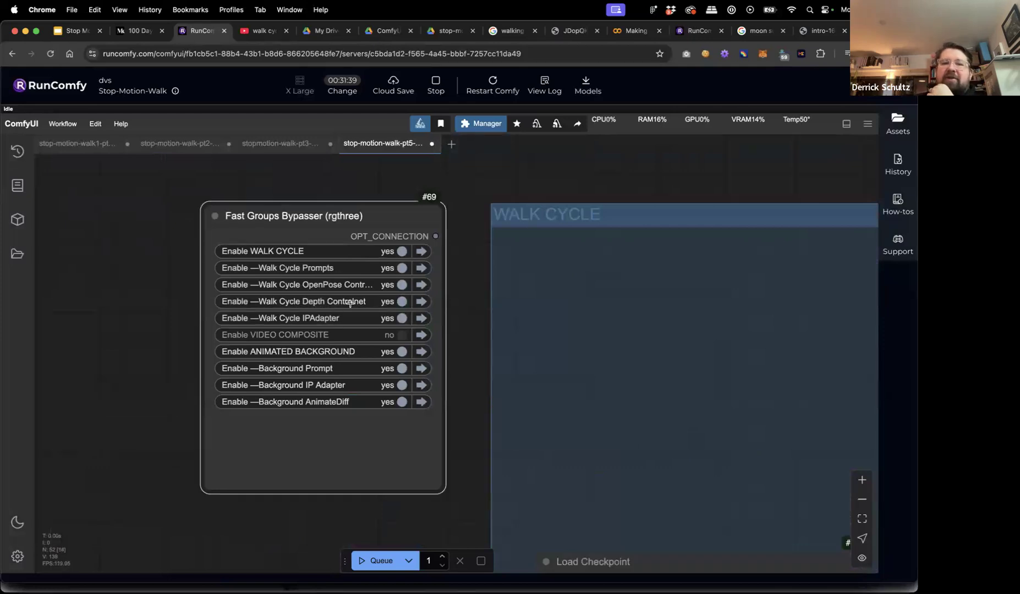
click(403, 302)
click(400, 335)
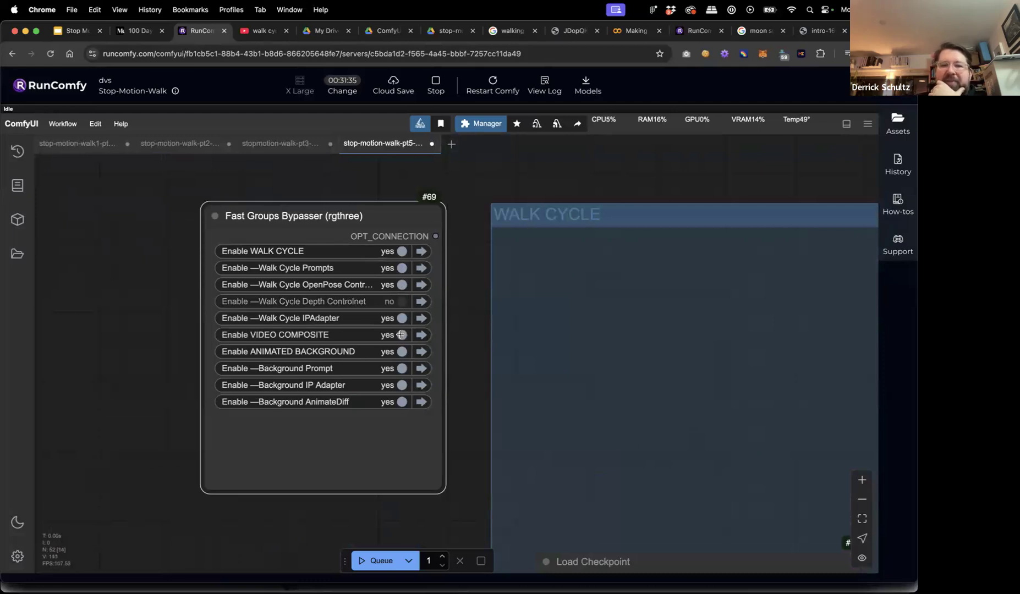
scroll(458, 370, down, 5)
drag(434, 423, 270, 309)
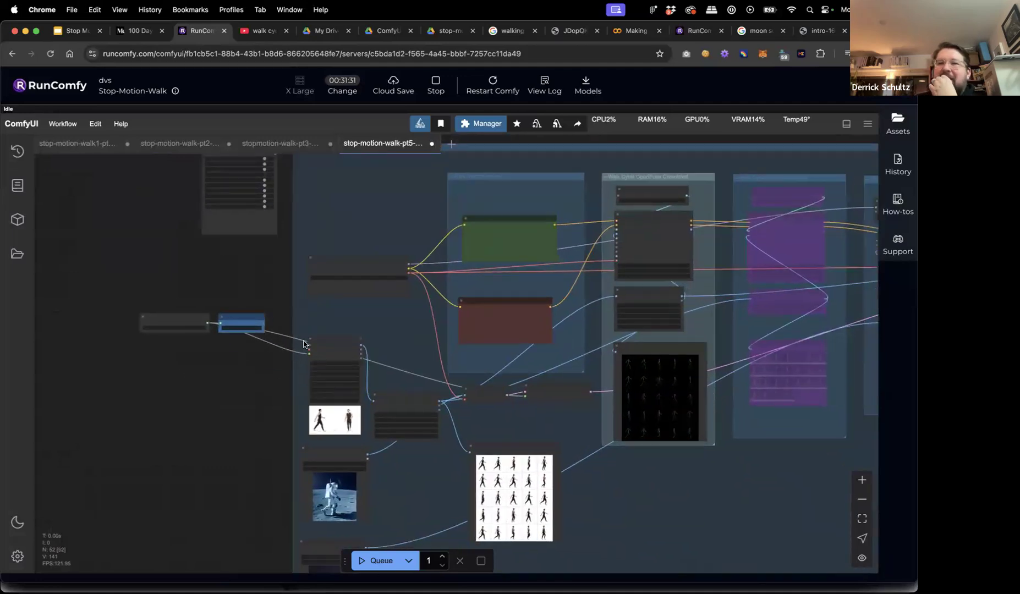
Queue the full workflow, let it render, then move over to Slack.
click(361, 560)
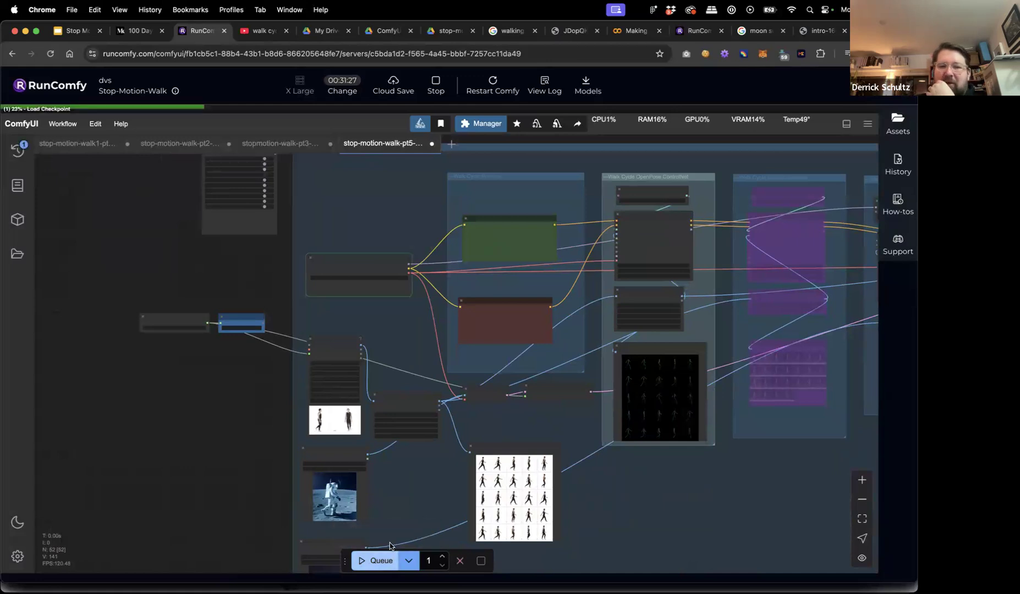
scroll(222, 431, down, 5)
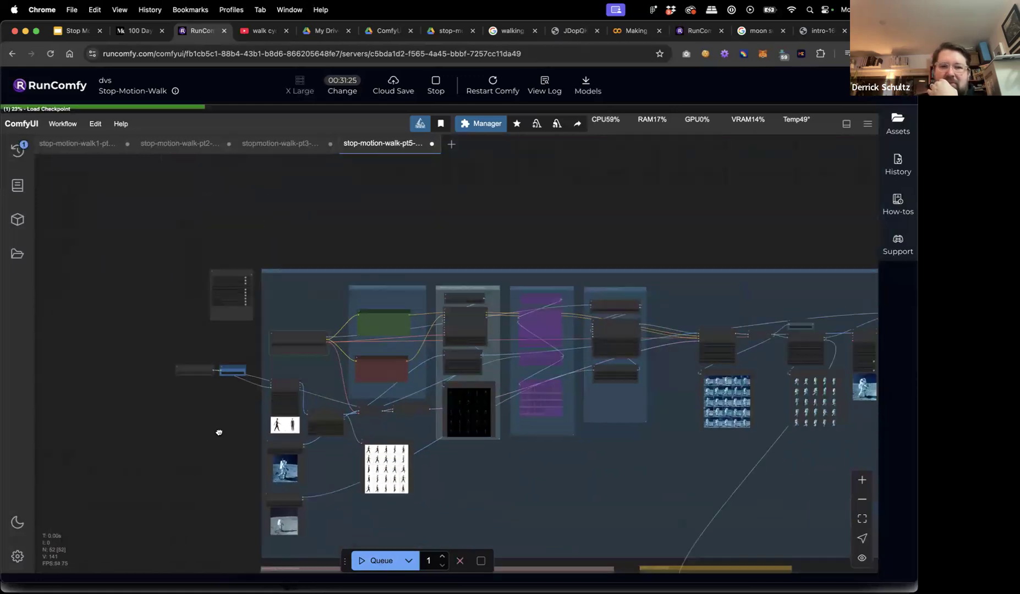
drag(112, 380, 110, 377)
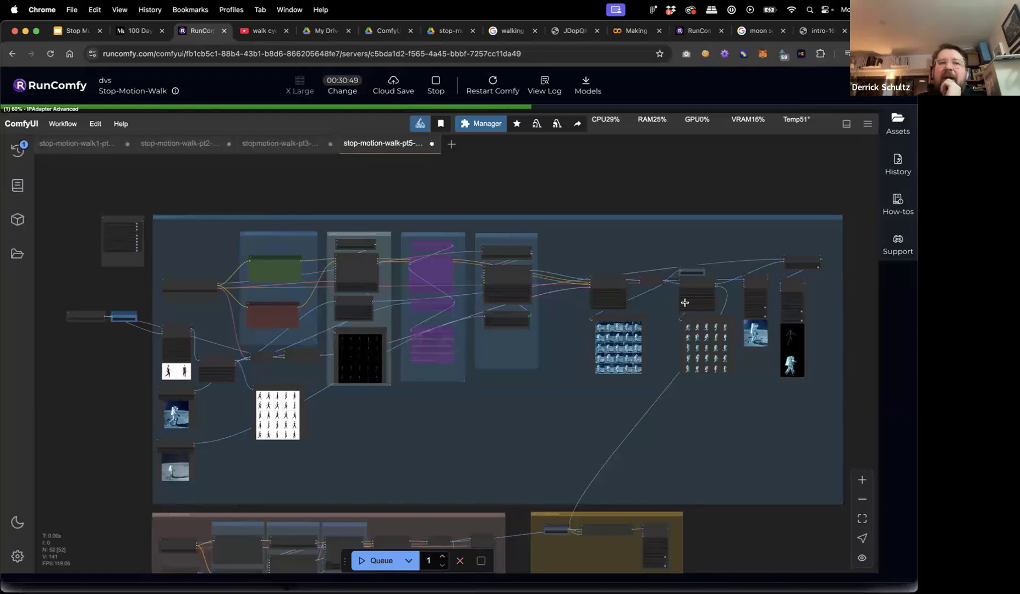
drag(128, 403, 129, 358)
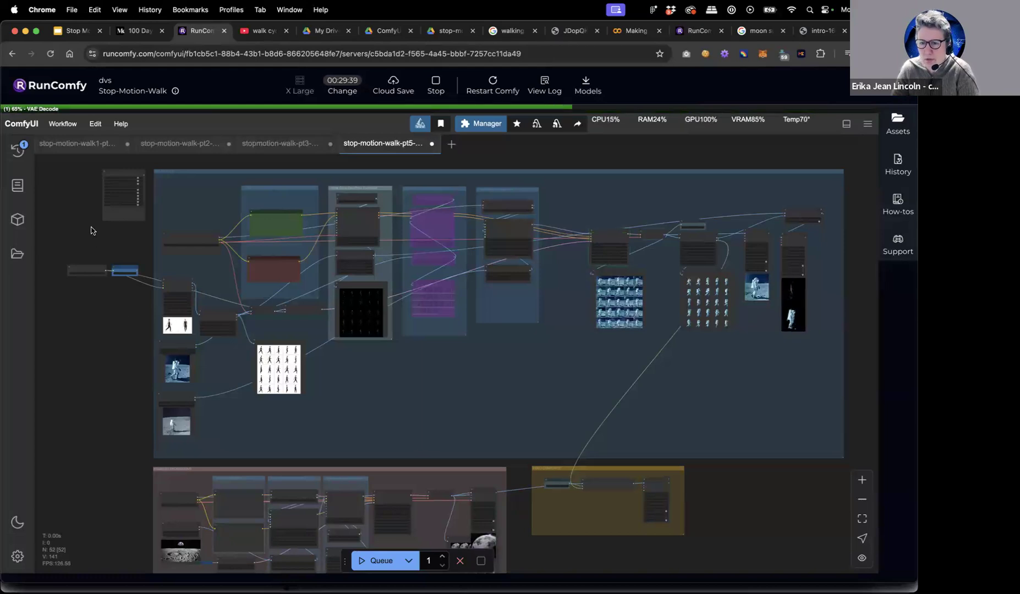
scroll(112, 349, down, 3)
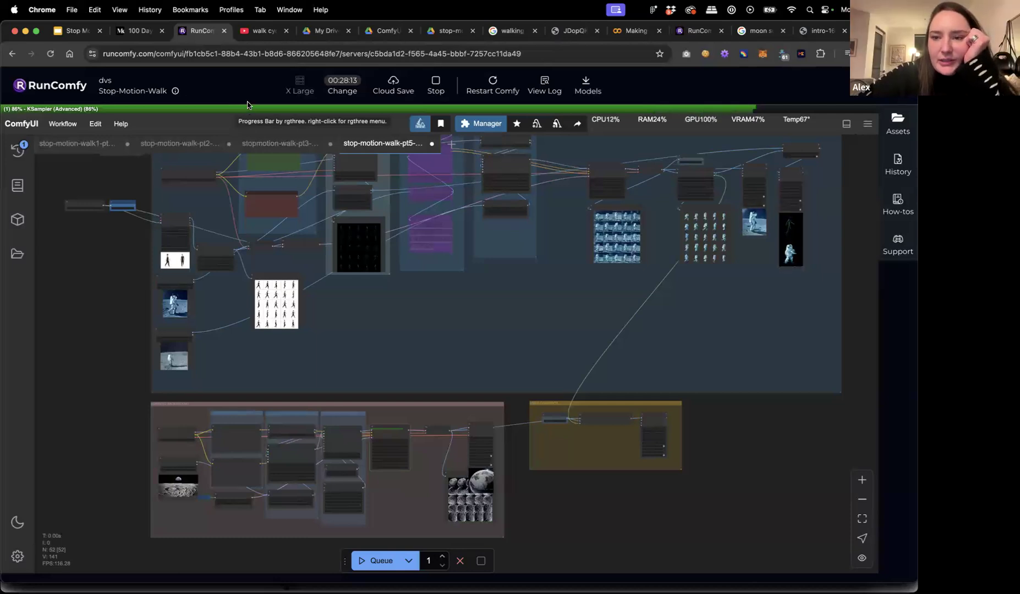
mouse_move(378, 572)
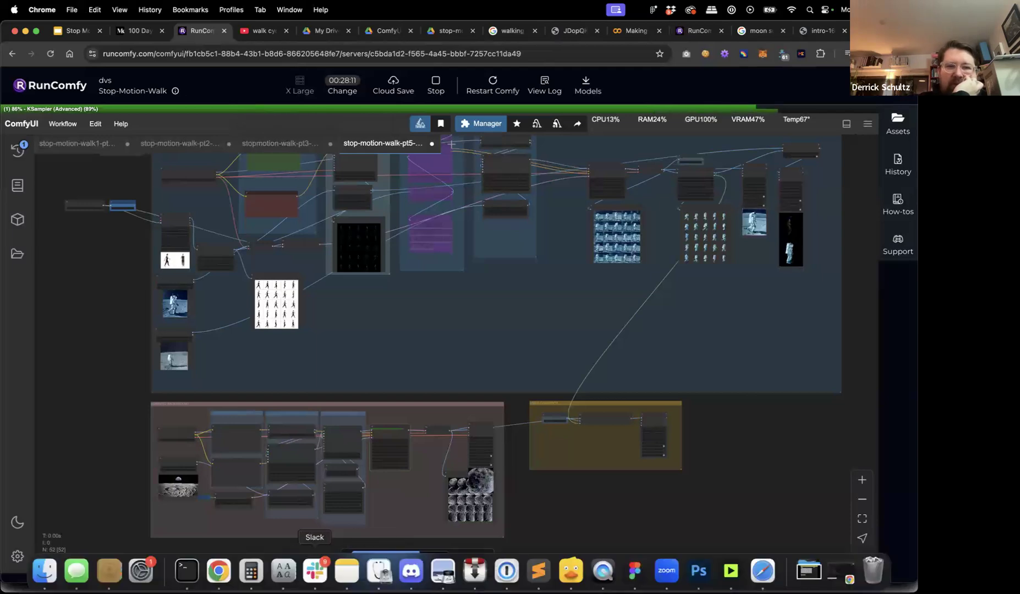
click(308, 574)
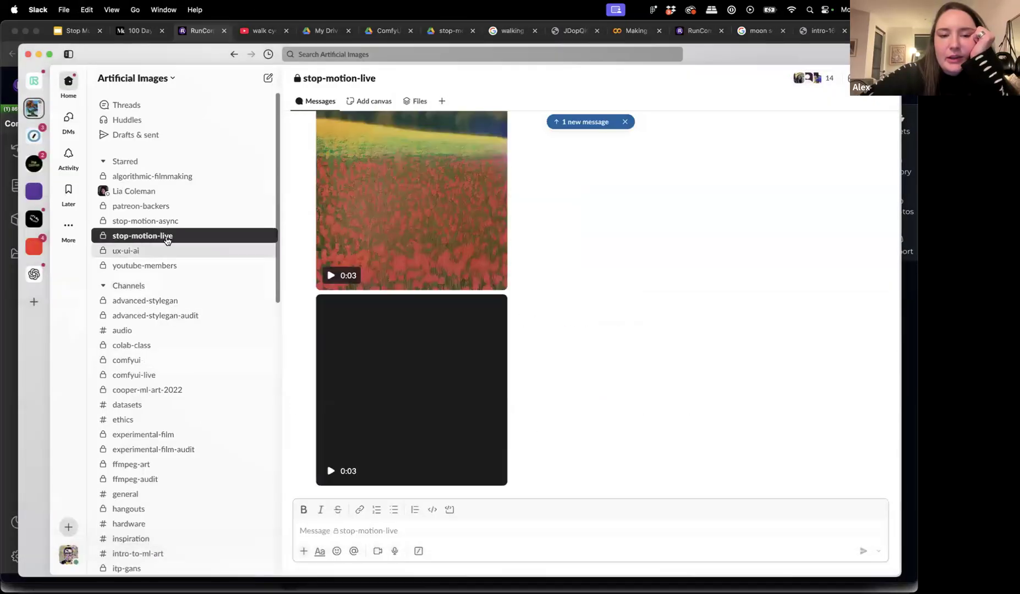
Play the first 0:03 clip in the 'Wild outputs!' post, then return to Chrome.
scroll(313, 305, up, 5)
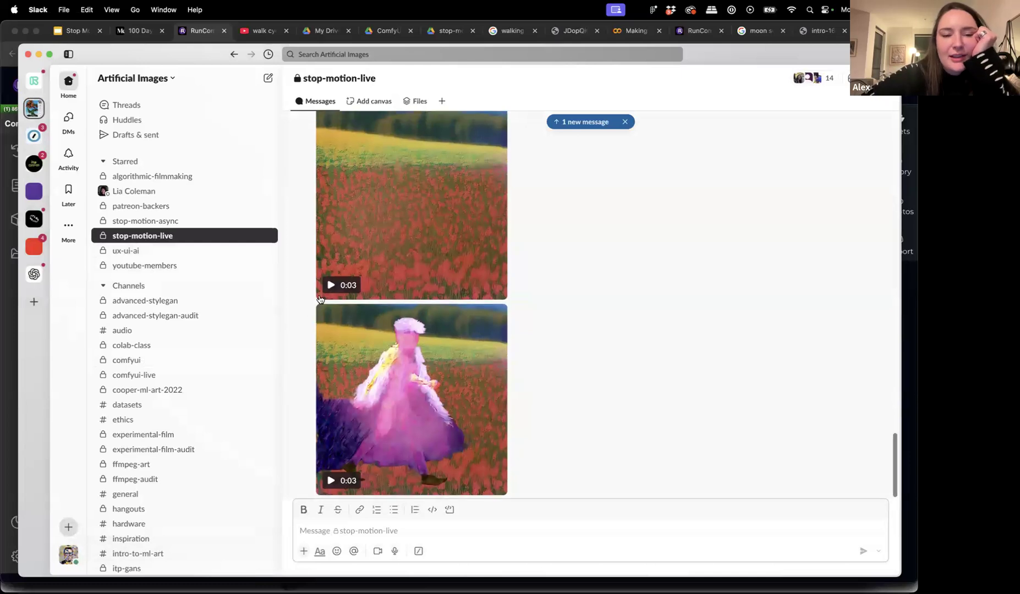
scroll(320, 299, down, 3)
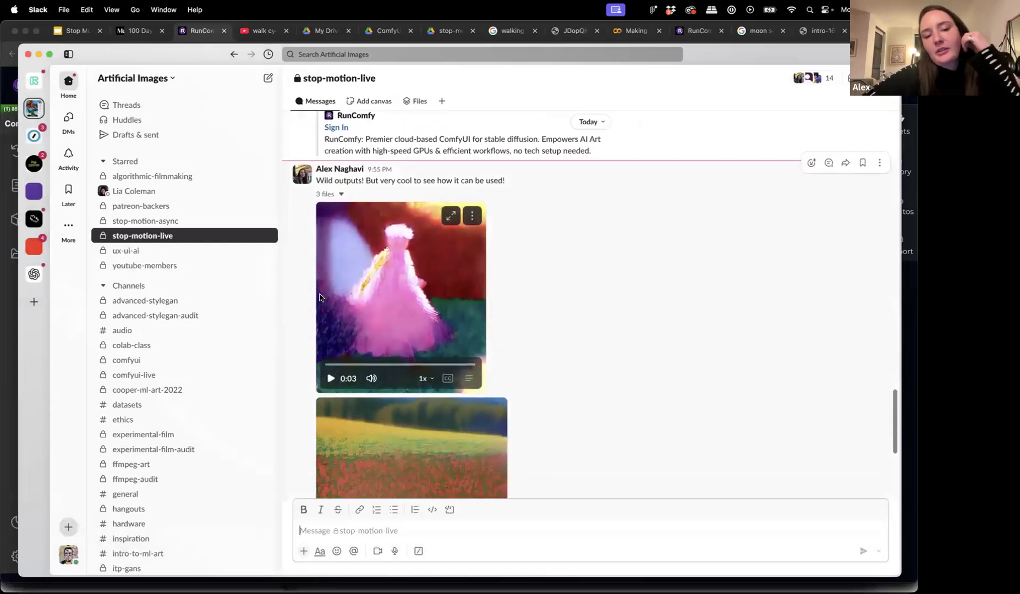
click(331, 357)
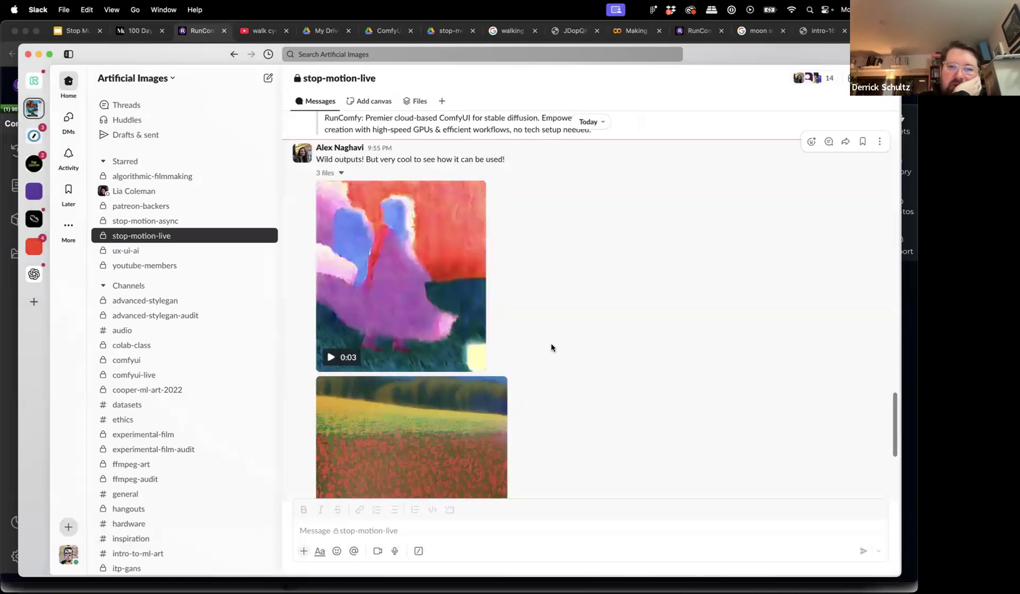
mouse_move(331, 357)
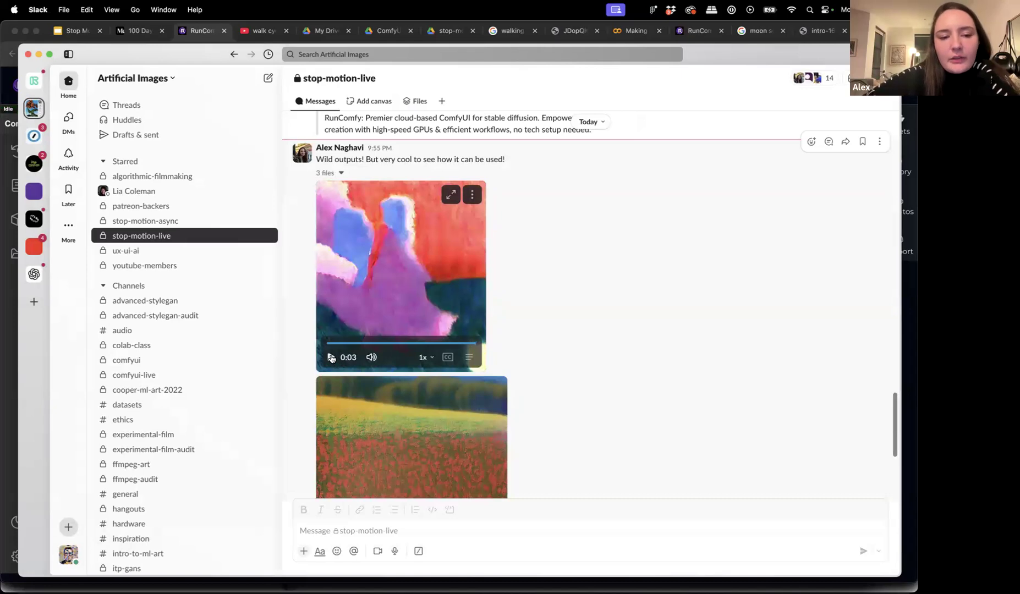
click(8, 299)
Zoom in on the Base Animation Image, Style Image and 5×5 walk-cycle preview grid.
scroll(126, 251, up, 5)
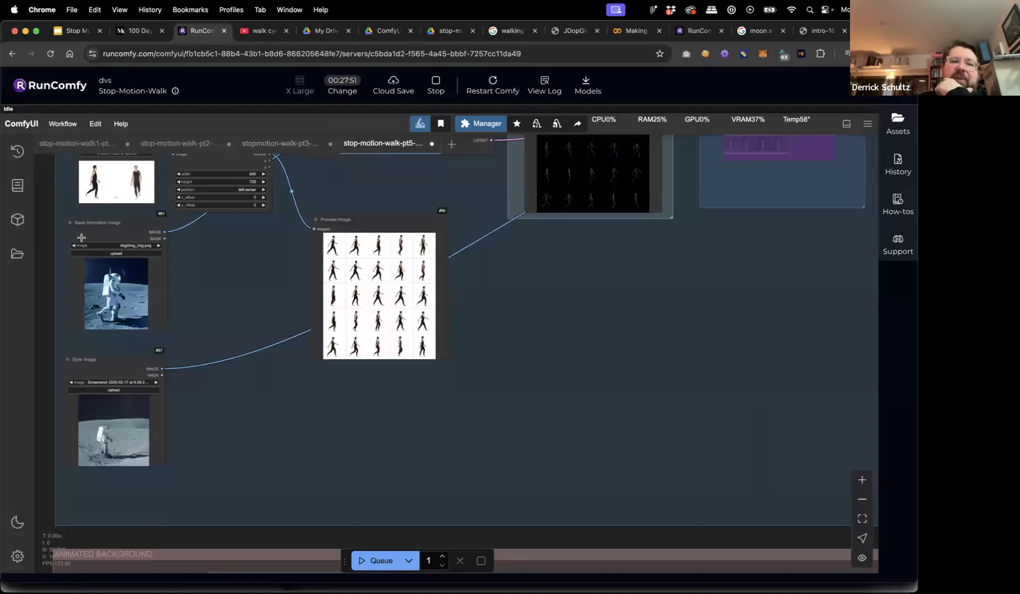
scroll(81, 237, up, 3)
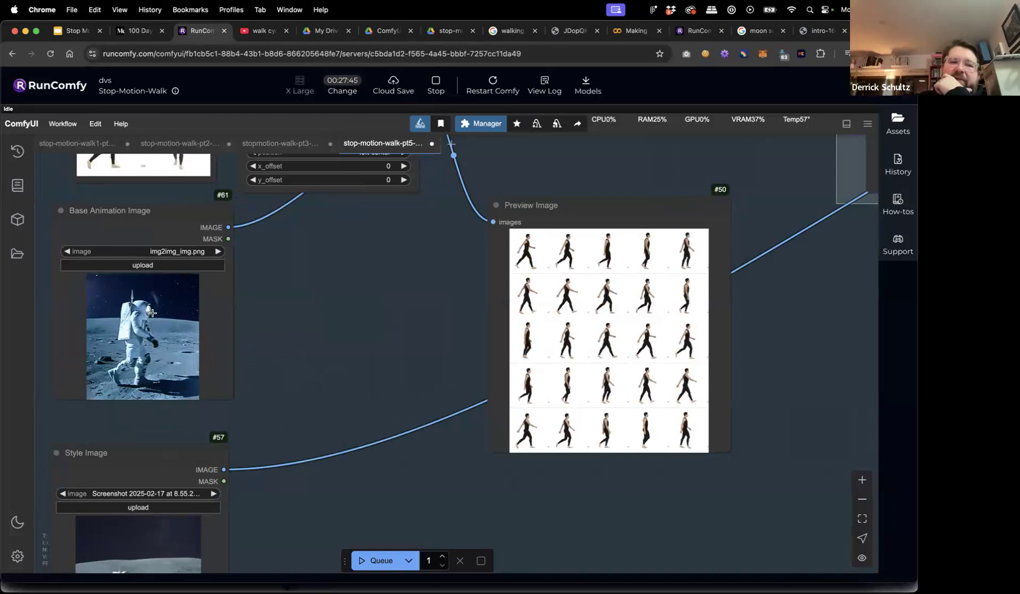
mouse_move(245, 572)
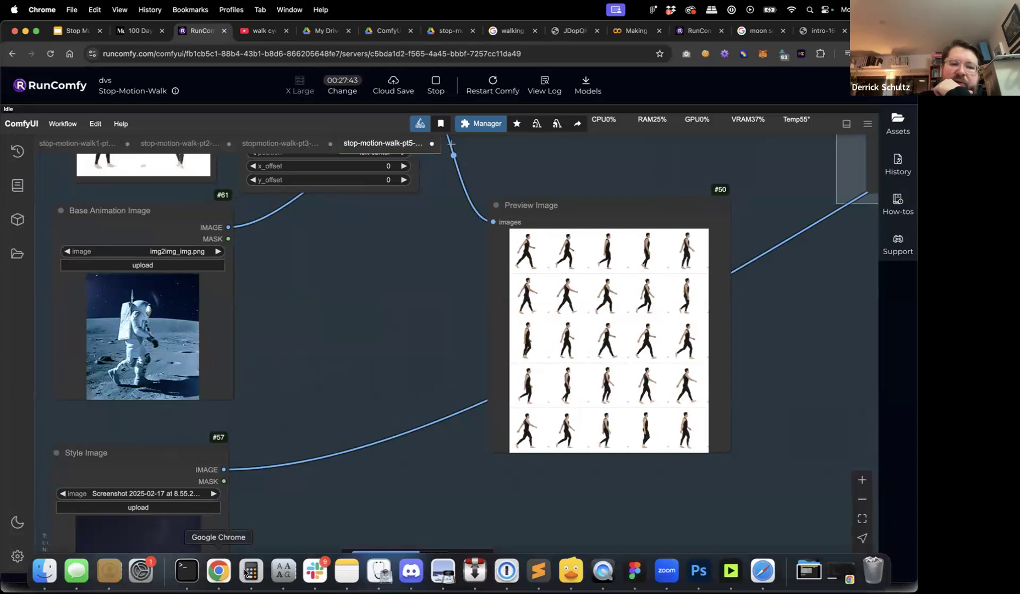
click(314, 571)
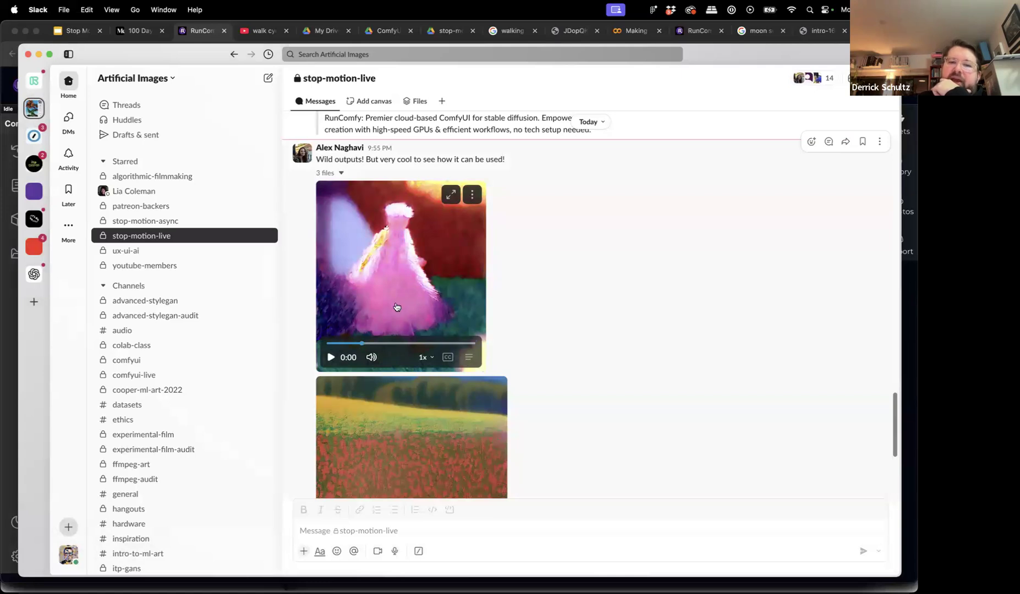
click(2, 314)
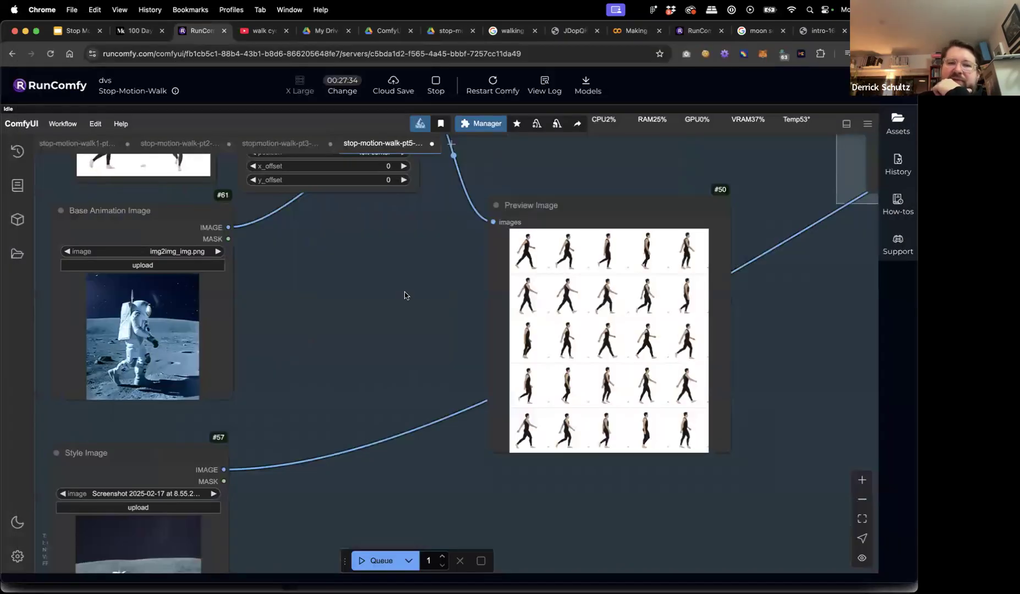
Zoom in on KSampler (35 steps, cfg 7.0, euler, karras, denoise 0.85), then go to Slack.
scroll(407, 297, down, 5)
scroll(708, 296, right, 10)
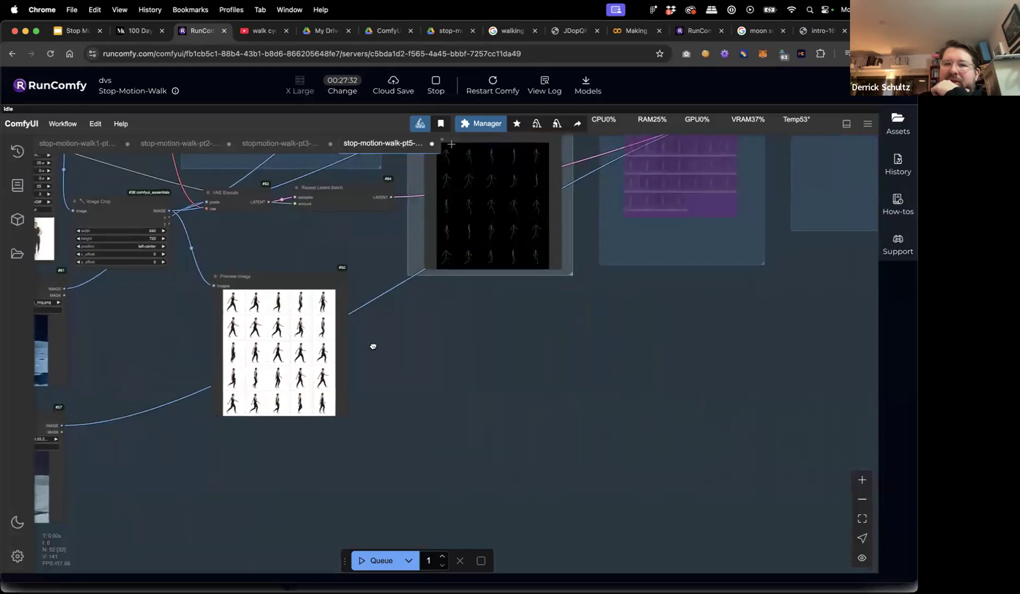
scroll(579, 334, up, 6)
scroll(579, 334, left, 3)
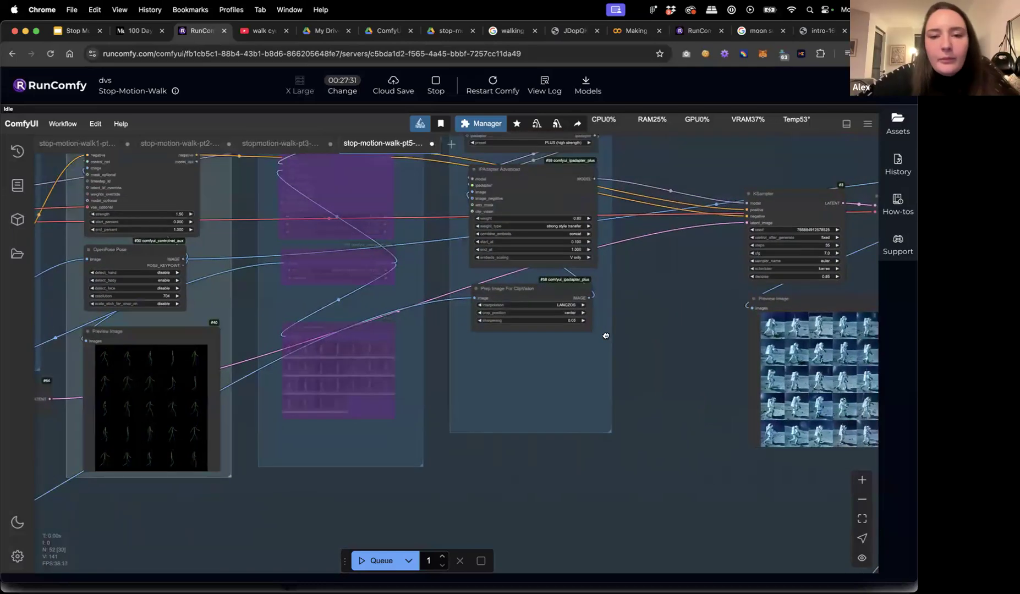
scroll(629, 361, right, 10)
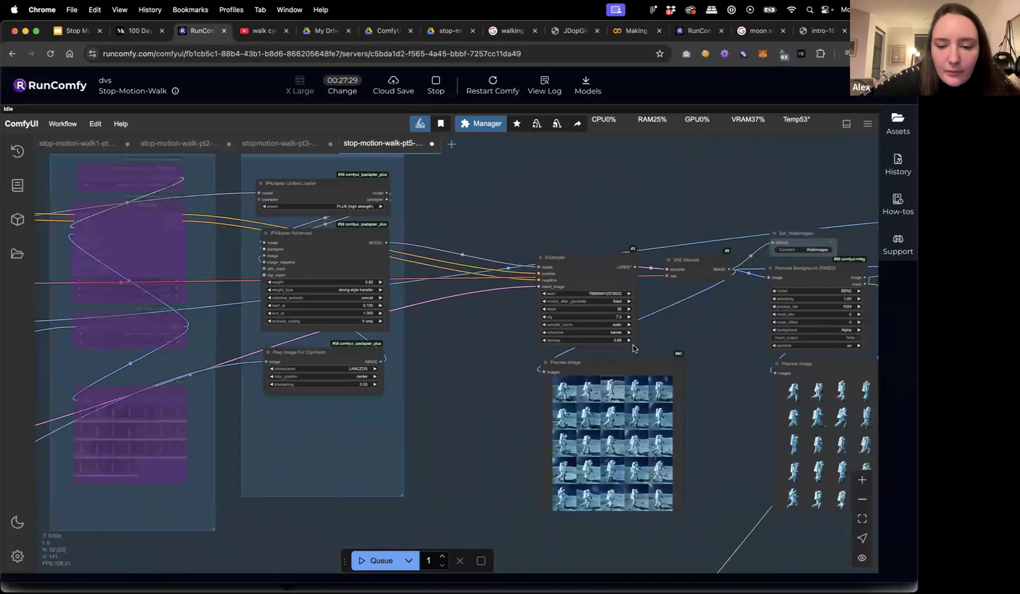
scroll(517, 334, up, 5)
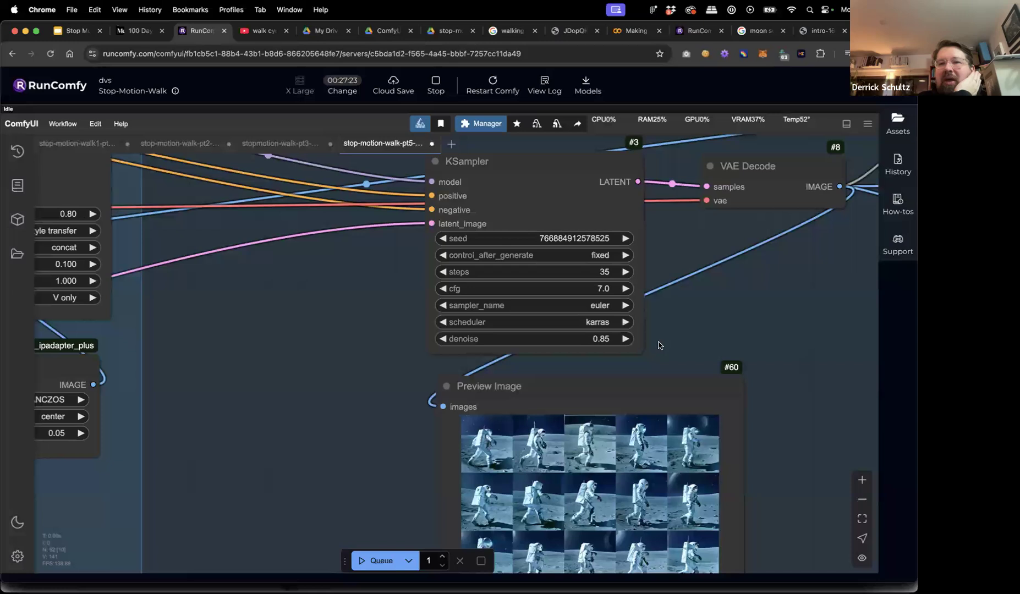
mouse_move(275, 566)
click(315, 571)
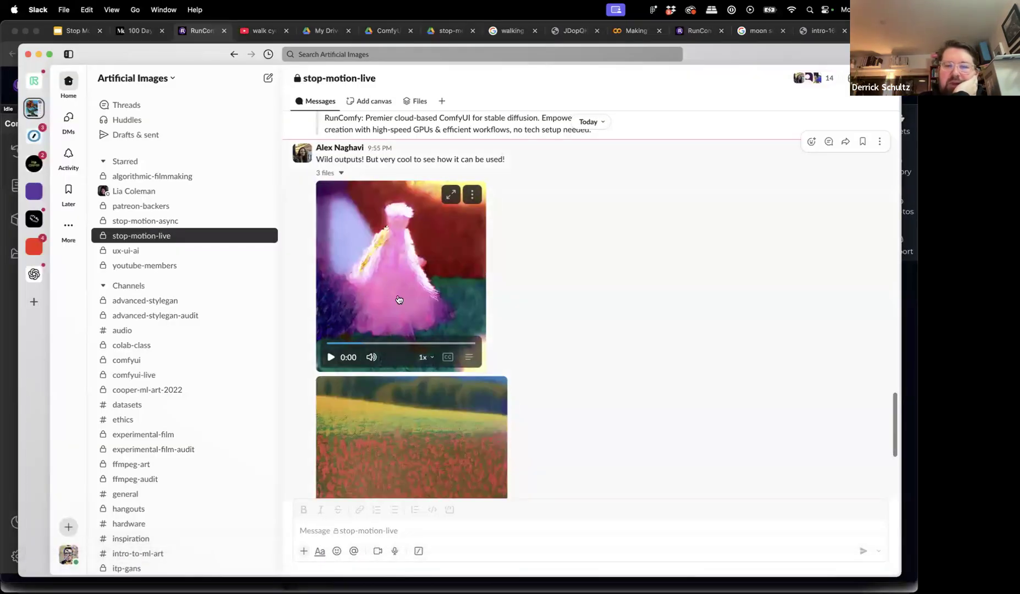
Play the pink-figure video, then replay it from the start.
click(370, 347)
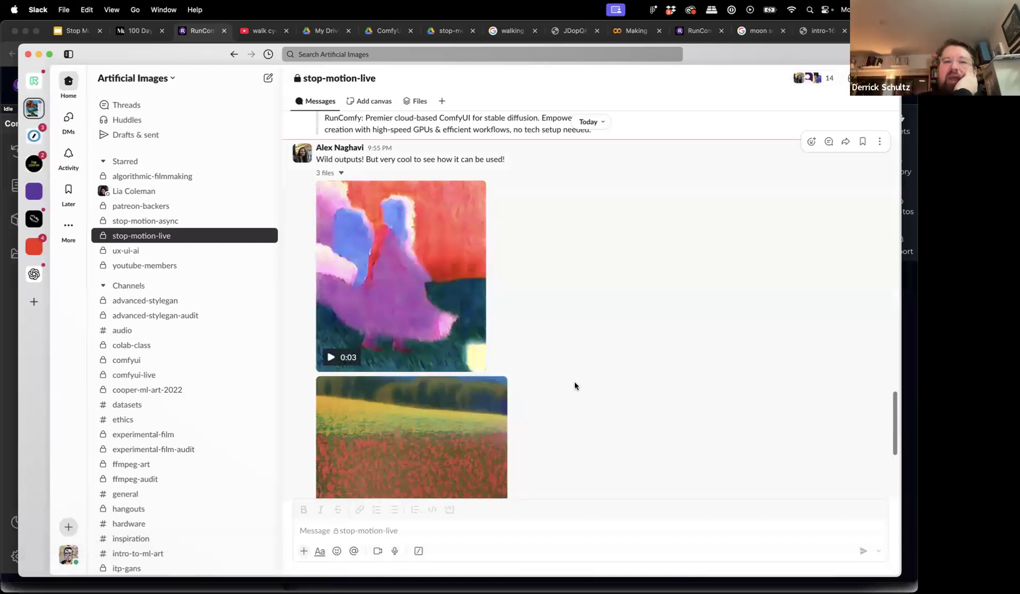
click(370, 344)
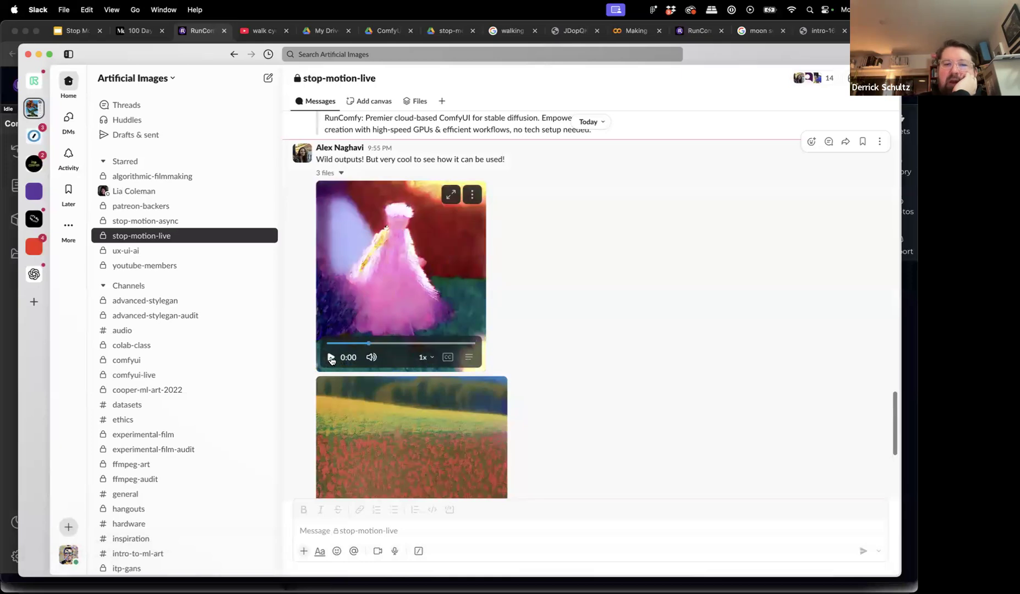
click(331, 358)
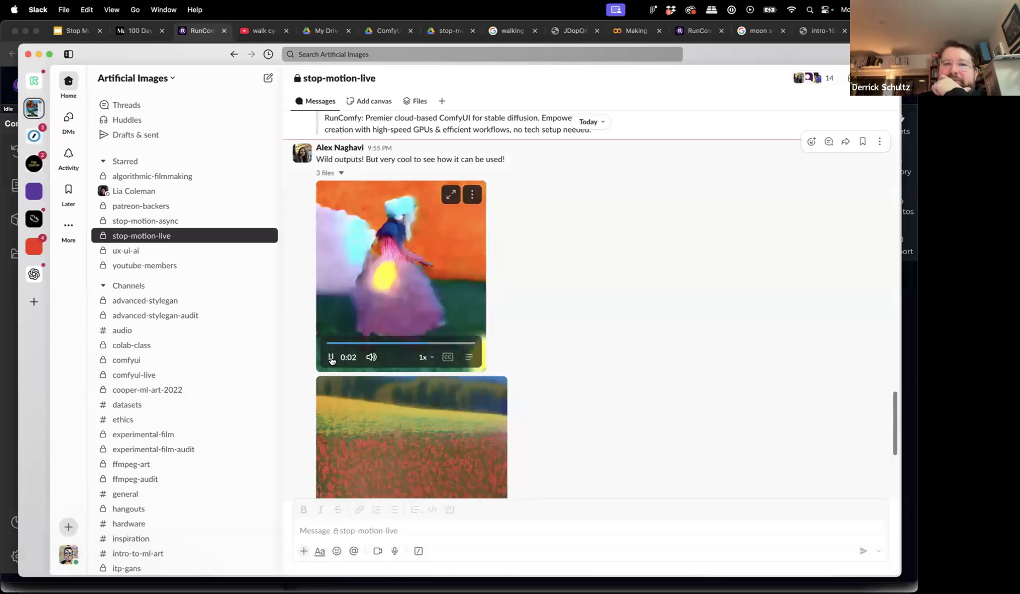
Play the poppy-field and pink-dress videos, then return to the RunComfy tab.
scroll(337, 417, down, 3)
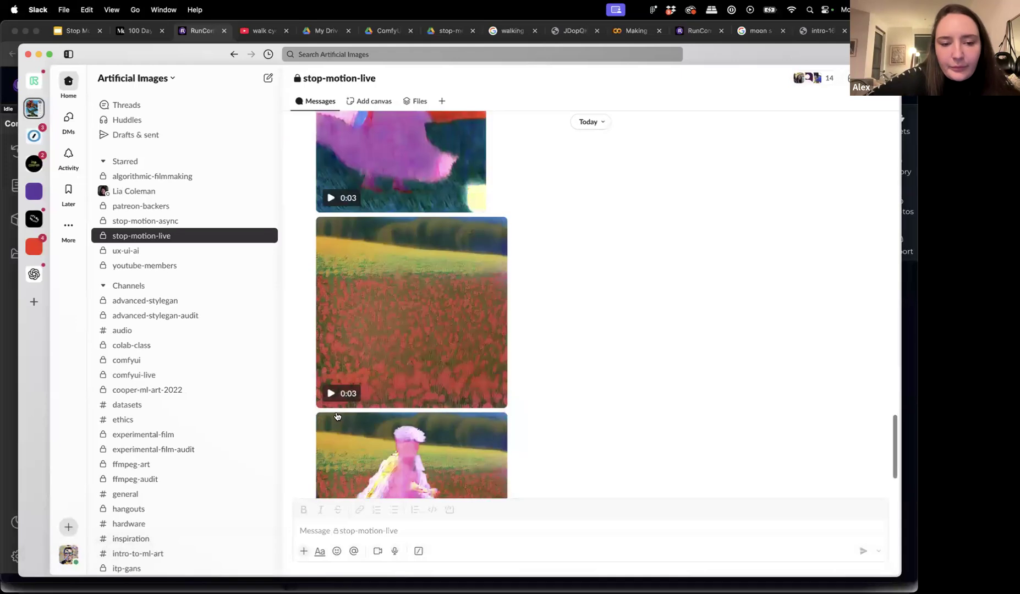
click(331, 394)
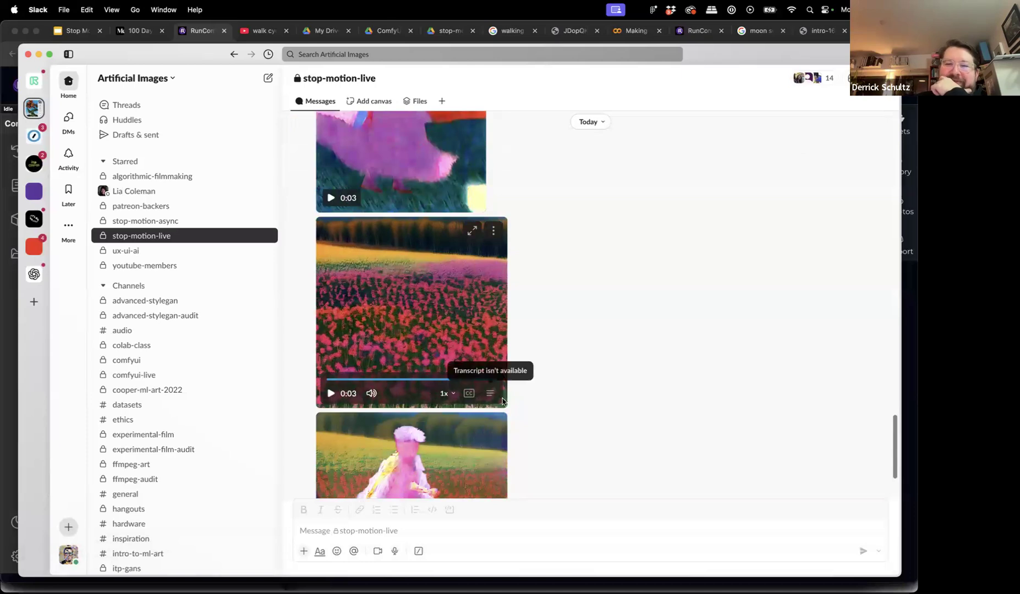
scroll(331, 407, down, 5)
click(330, 459)
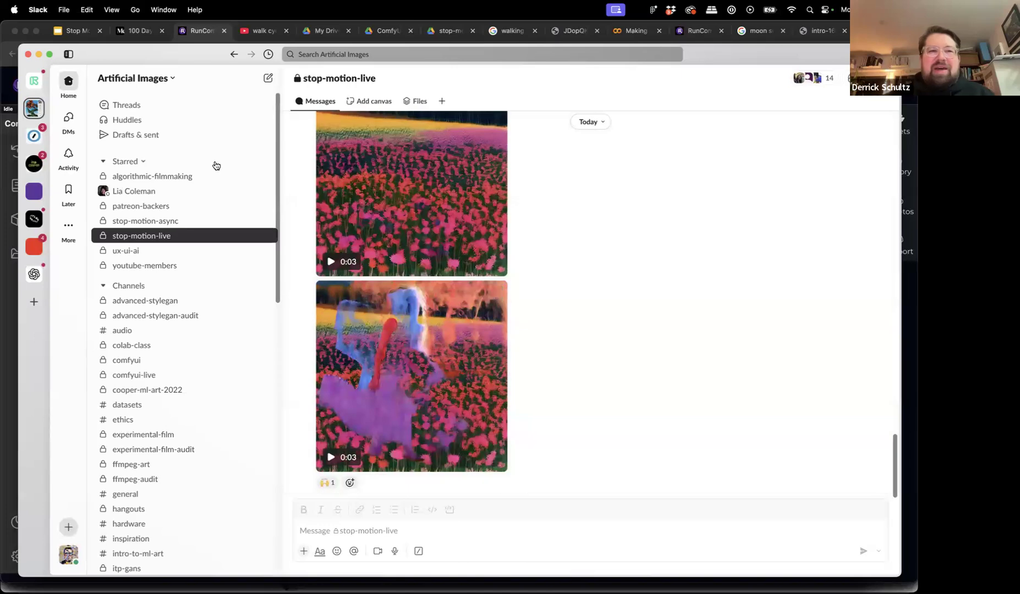
click(199, 31)
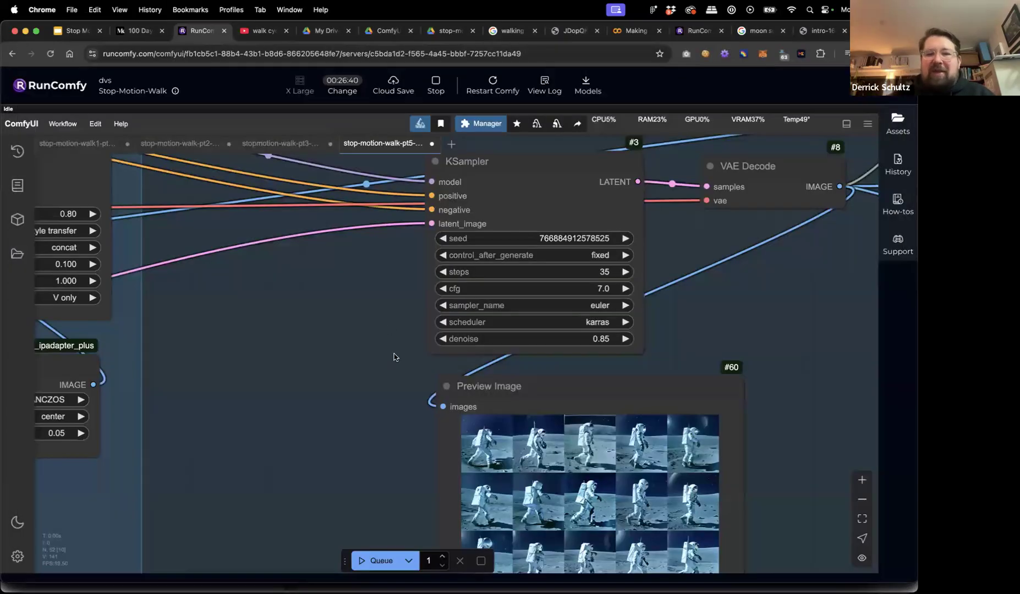
Inspect the background-removed astronaut preview and the astronaut-on-moon Video Combine composite.
drag(776, 356, 487, 191)
drag(504, 303, 352, 298)
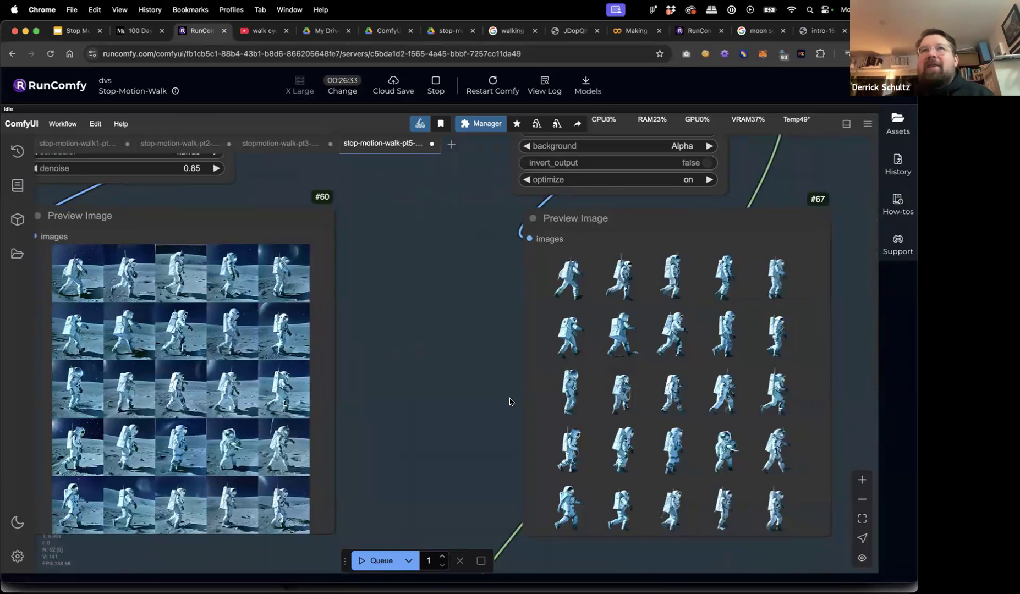
scroll(445, 390, down, 3)
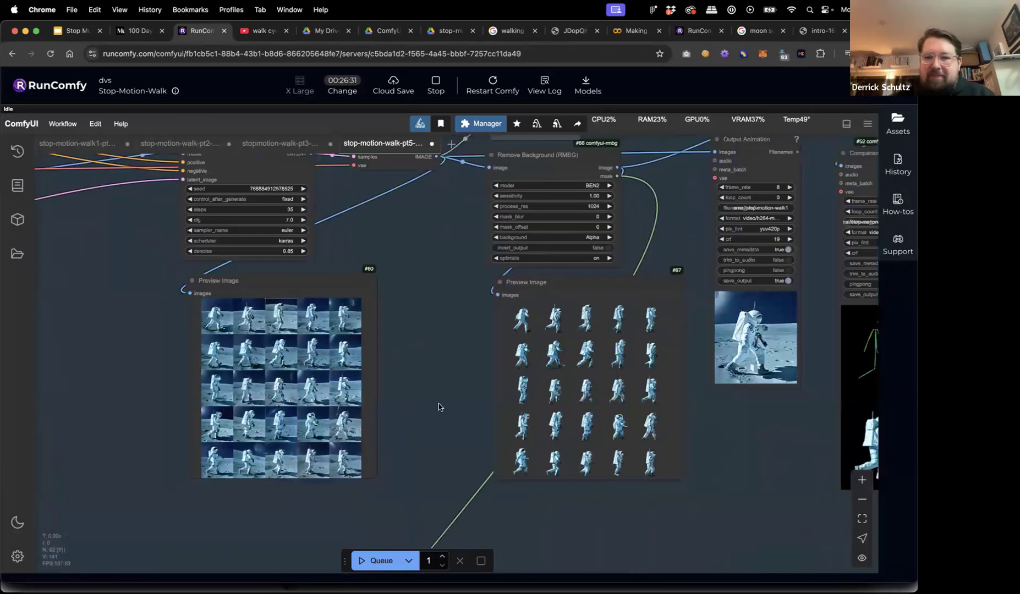
scroll(442, 410, down, 2)
drag(478, 496, 476, 306)
scroll(476, 305, down, 4)
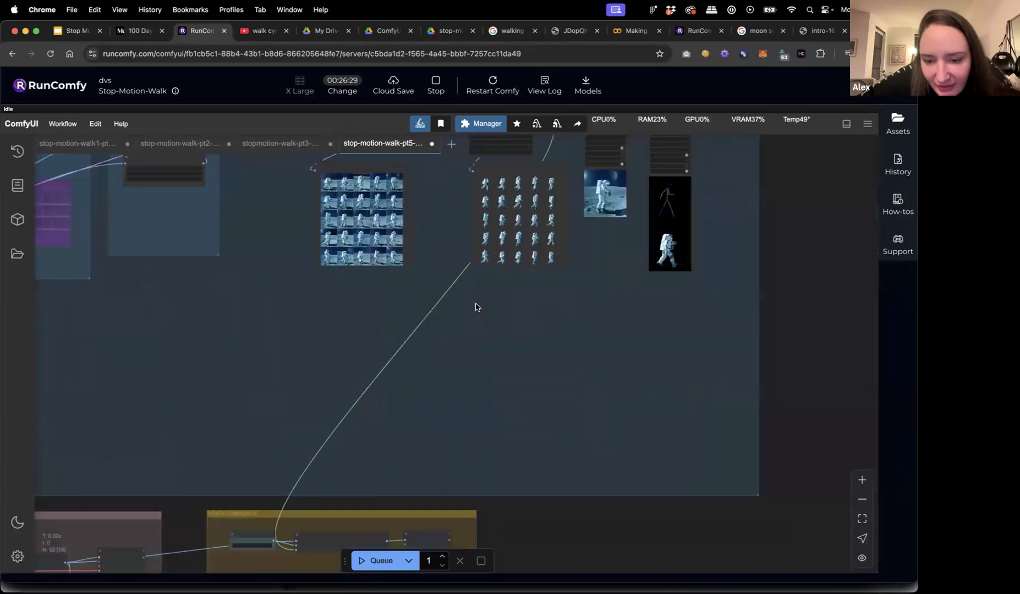
drag(484, 422, 594, 299)
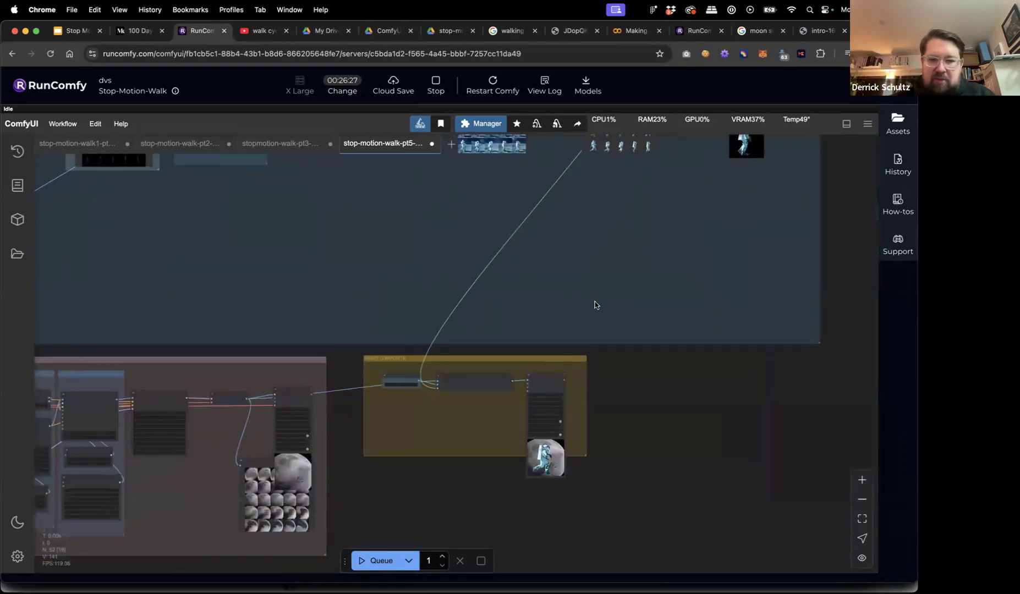
scroll(547, 484, up, 6)
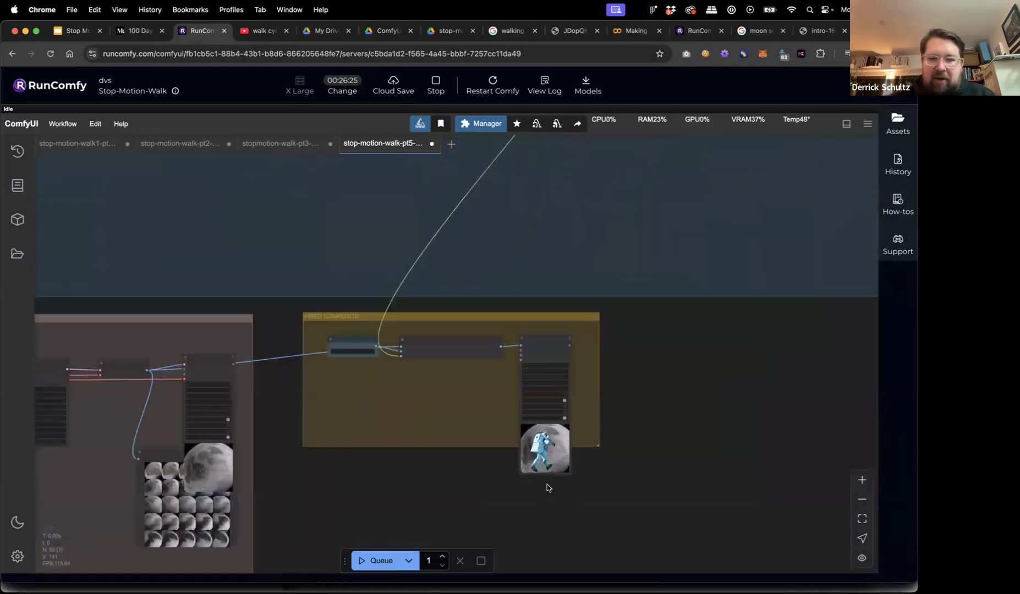
scroll(543, 457, up, 8)
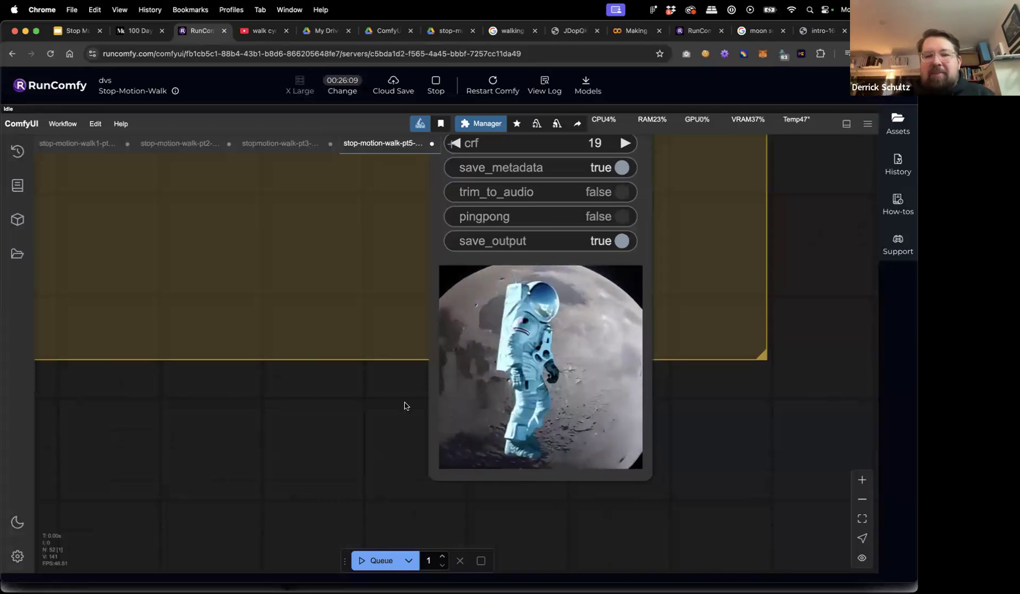
Pan to the ANIMATED BACKGROUND group's Load Checkpoint and CLIP Text Encode nodes.
scroll(386, 407, down, 5)
drag(330, 426, 472, 448)
scroll(473, 448, down, 4)
drag(383, 471, 602, 422)
drag(521, 432, 825, 425)
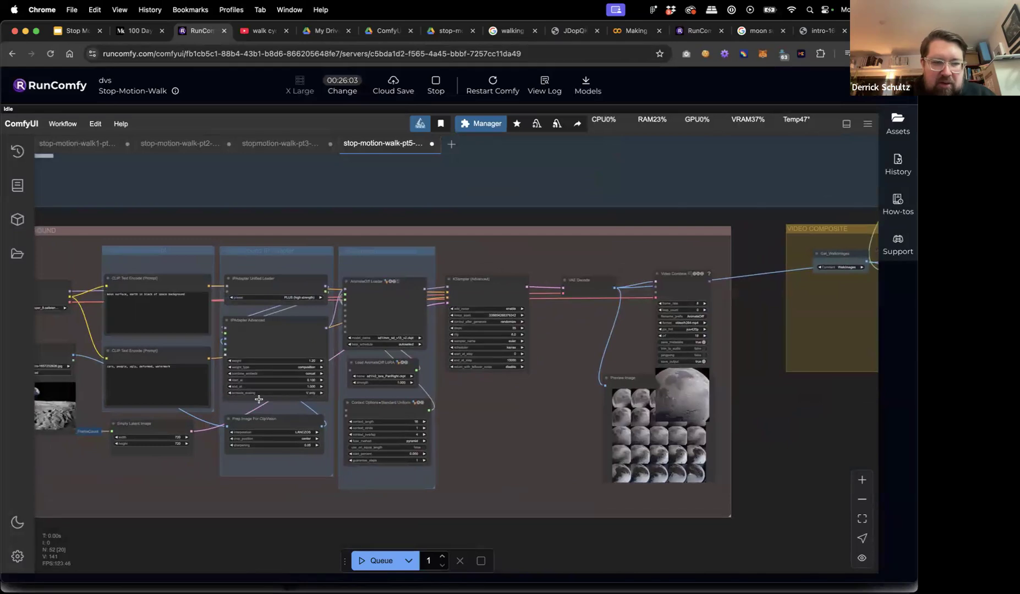
drag(106, 222, 301, 233)
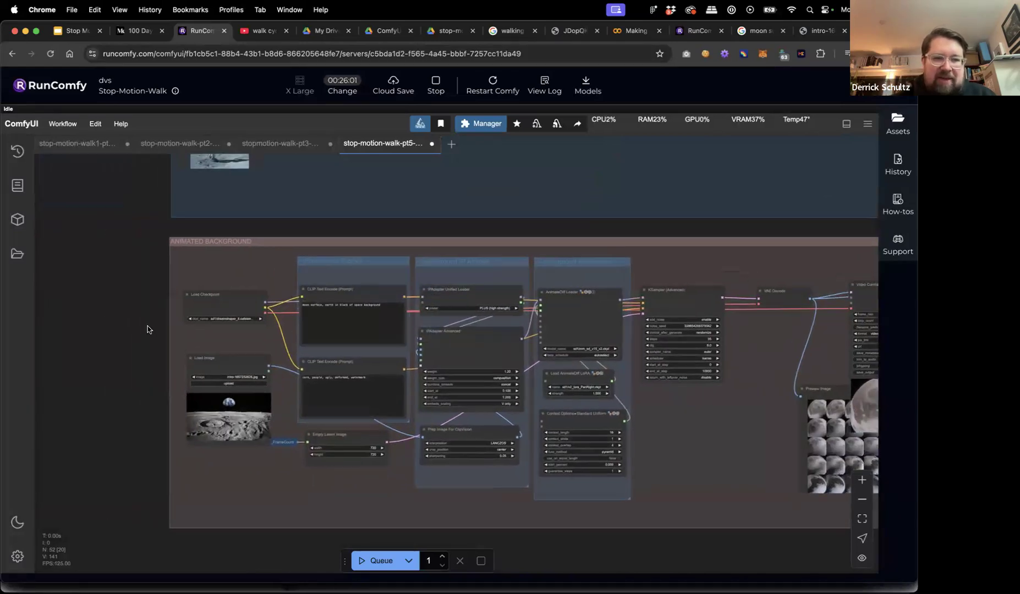
scroll(148, 324, up, 5)
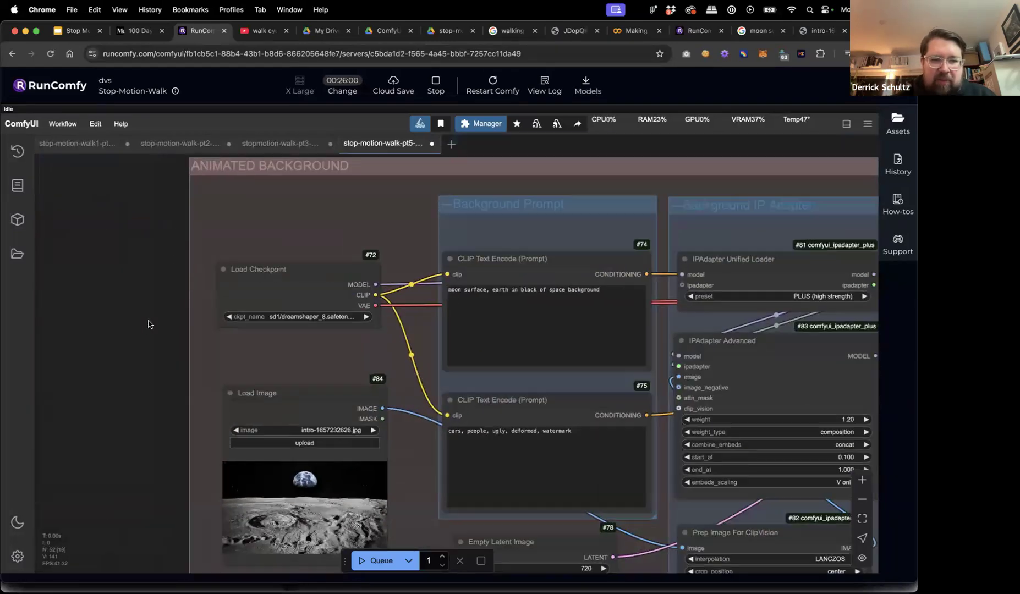
Set Load Checkpoint to sd1/epicphotogasm_amateurreallife.safetensors and queue a new run.
click(287, 316)
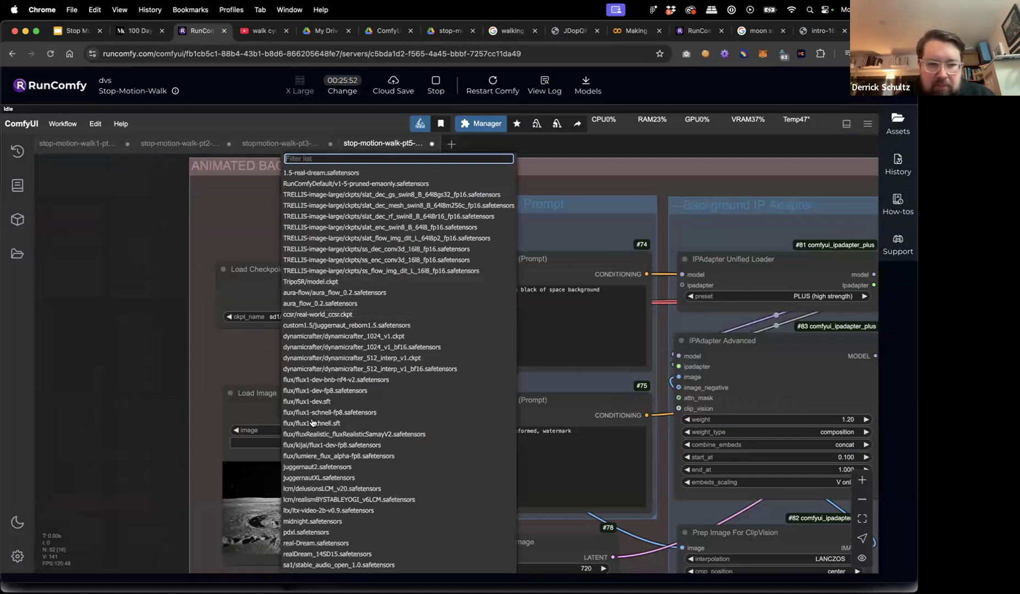
scroll(314, 422, down, 5)
scroll(313, 423, down, 1)
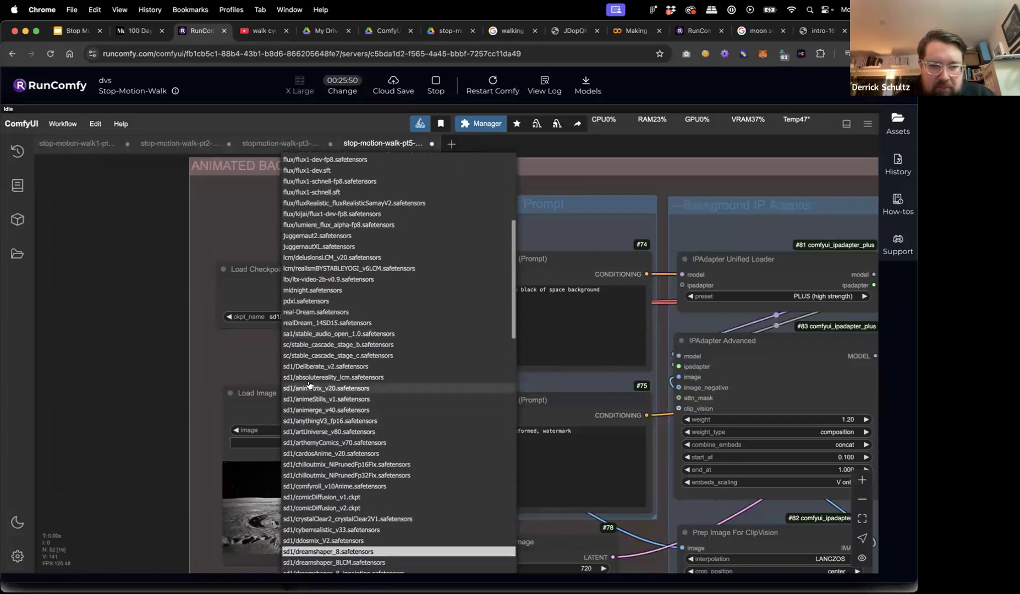
scroll(311, 473, down, 1)
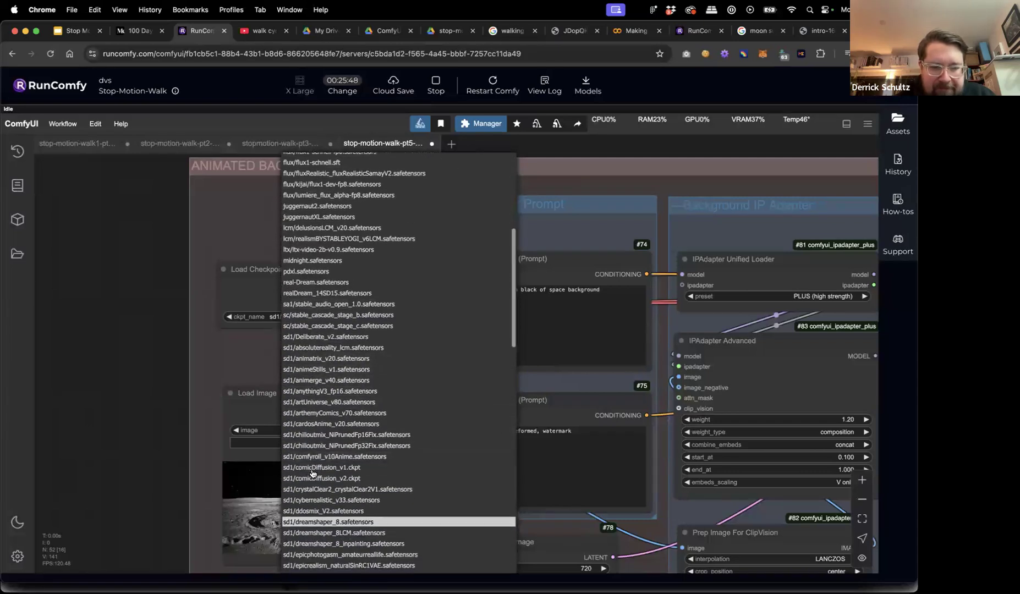
scroll(312, 474, down, 2)
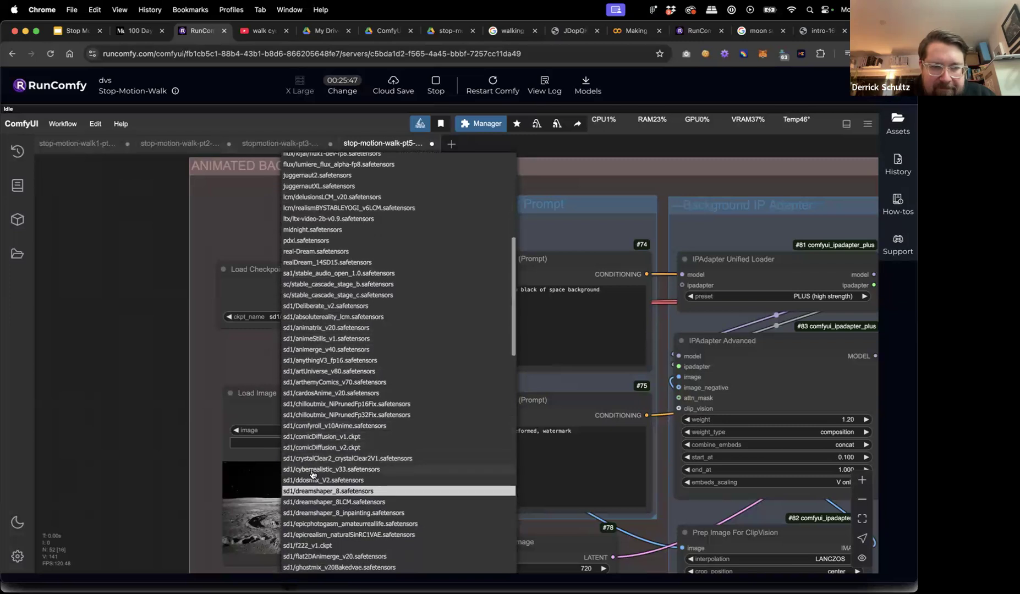
scroll(325, 466, down, 1)
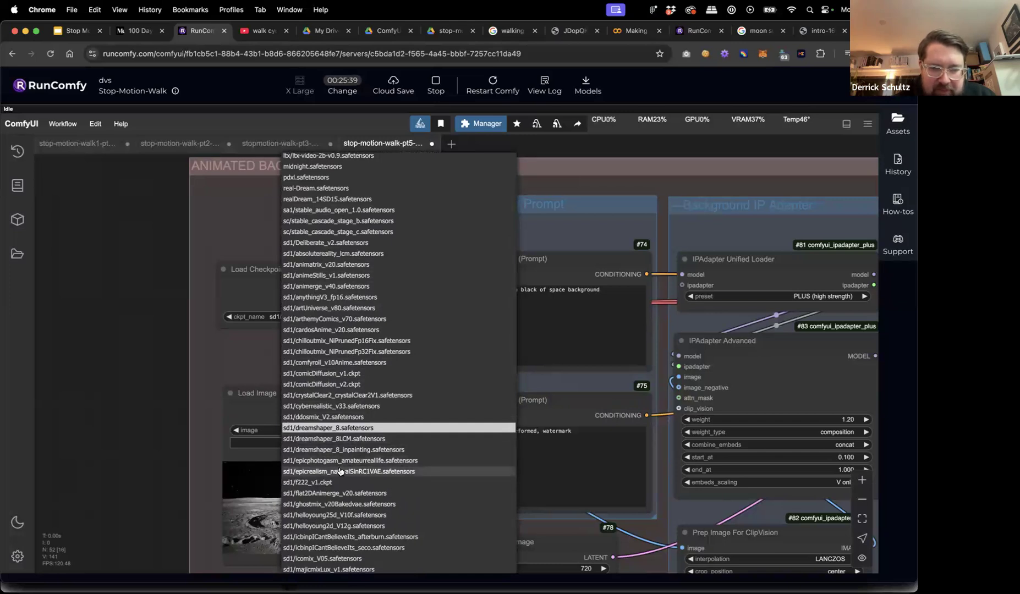
scroll(341, 465, down, 3)
scroll(341, 470, down, 5)
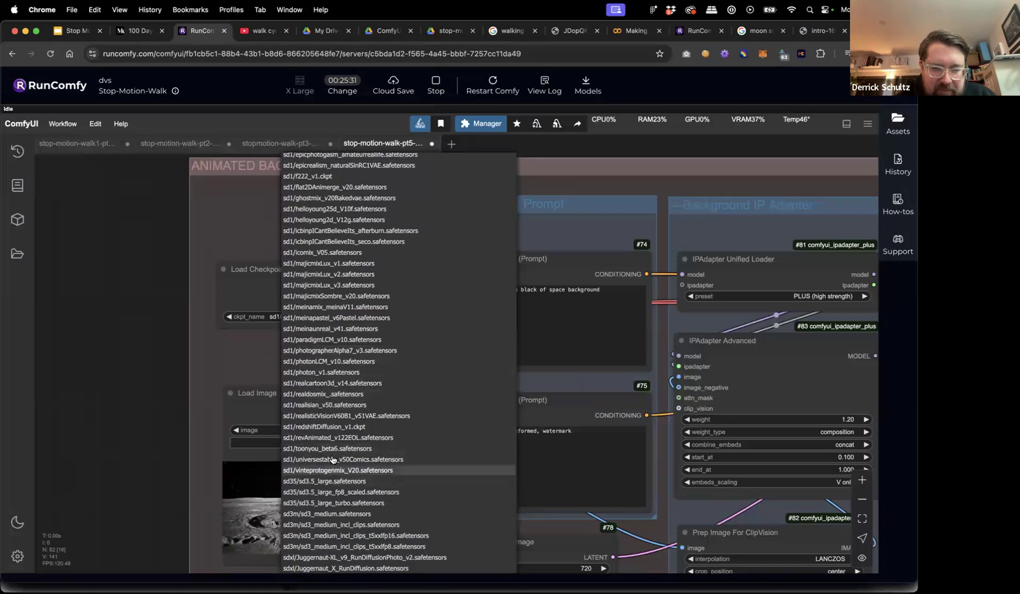
scroll(337, 438, up, 3)
scroll(335, 438, up, 4)
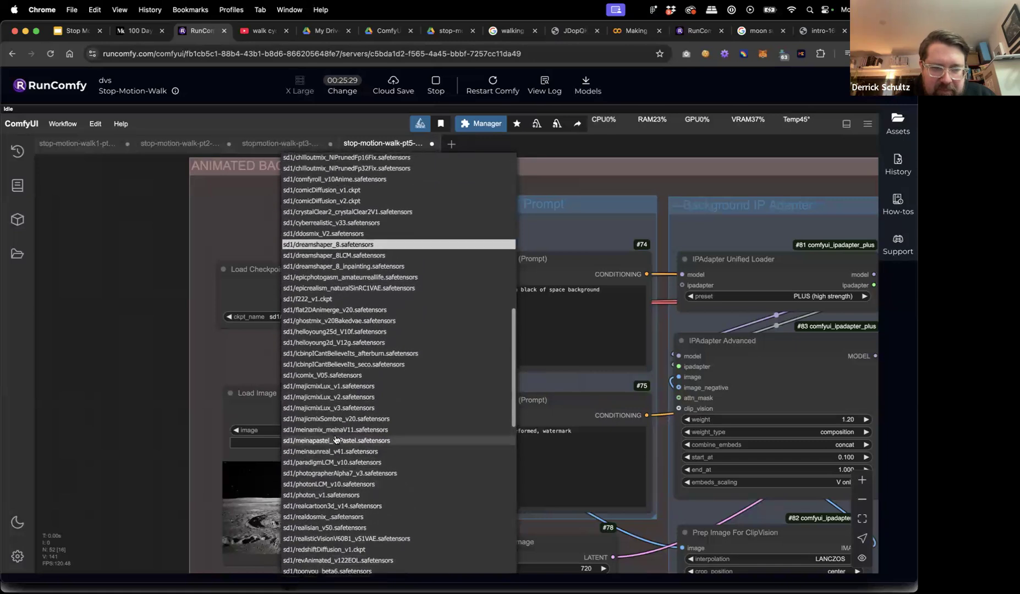
scroll(335, 388, up, 3)
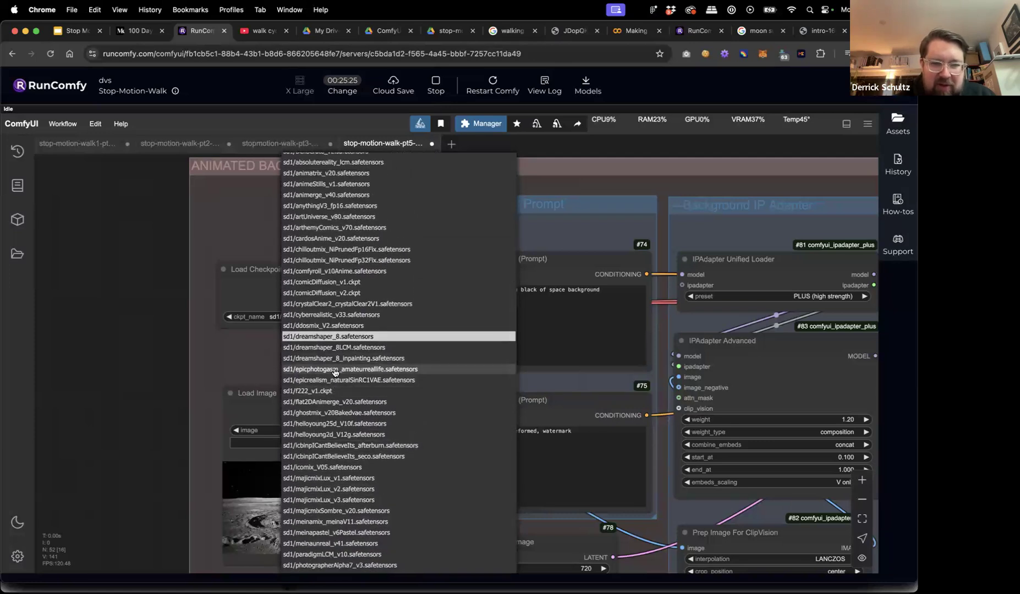
click(334, 371)
click(367, 562)
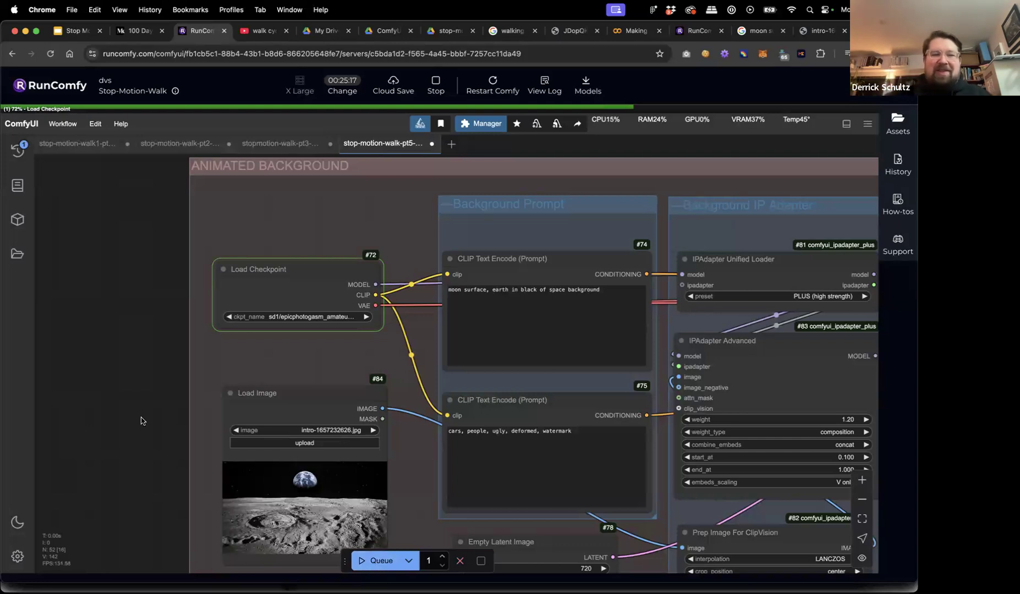
Interrupt the generation currently running in the queue.
scroll(141, 421, down, 5)
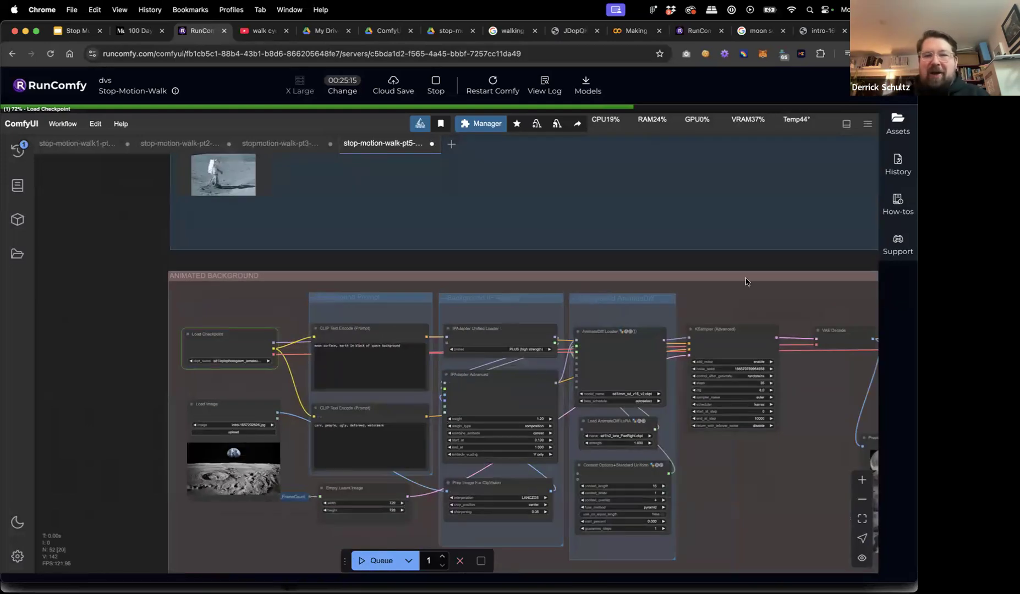
drag(699, 264, 563, 263)
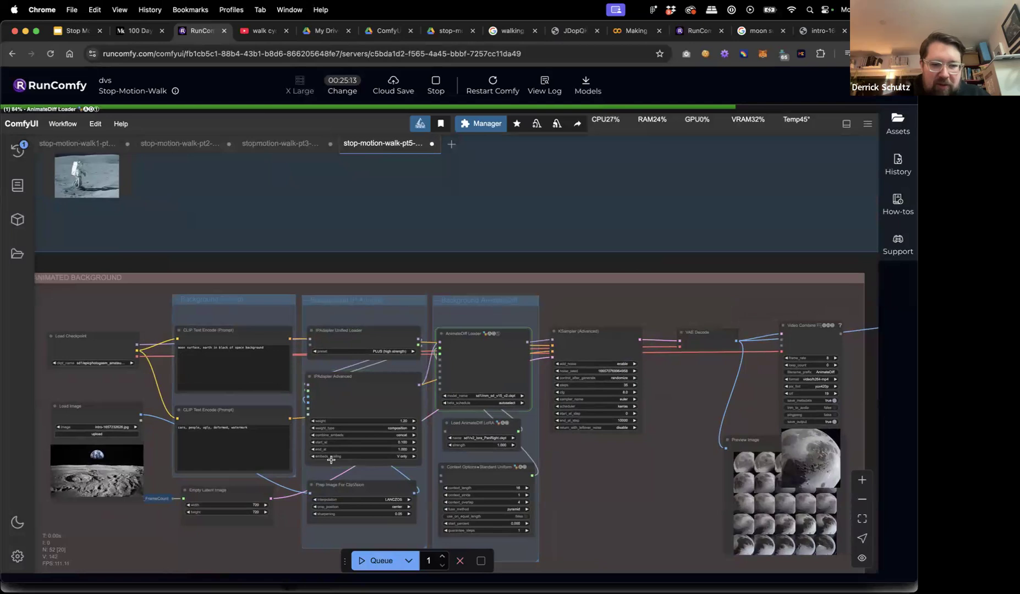
click(460, 560)
Rewrite the positive background prompt to 'moon horizon, blue earth in black of space background'.
scroll(187, 354, up, 5)
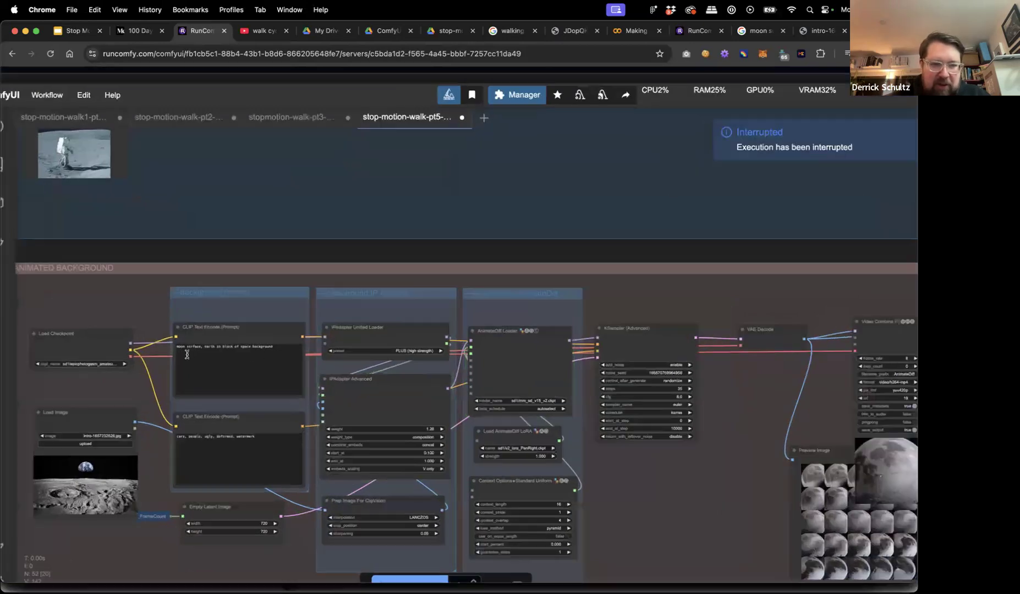
click(188, 343)
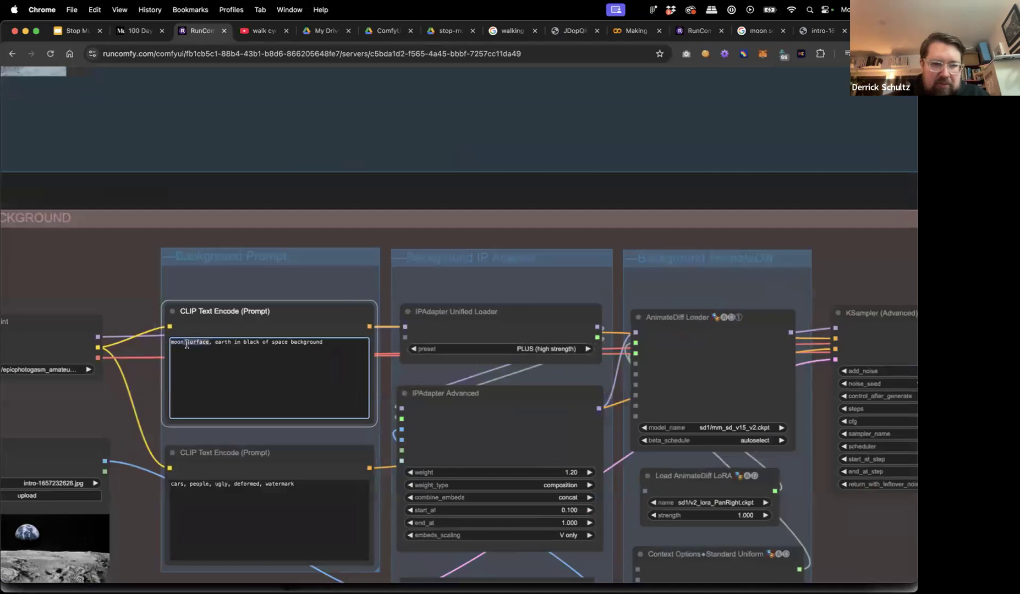
text(horizon, )
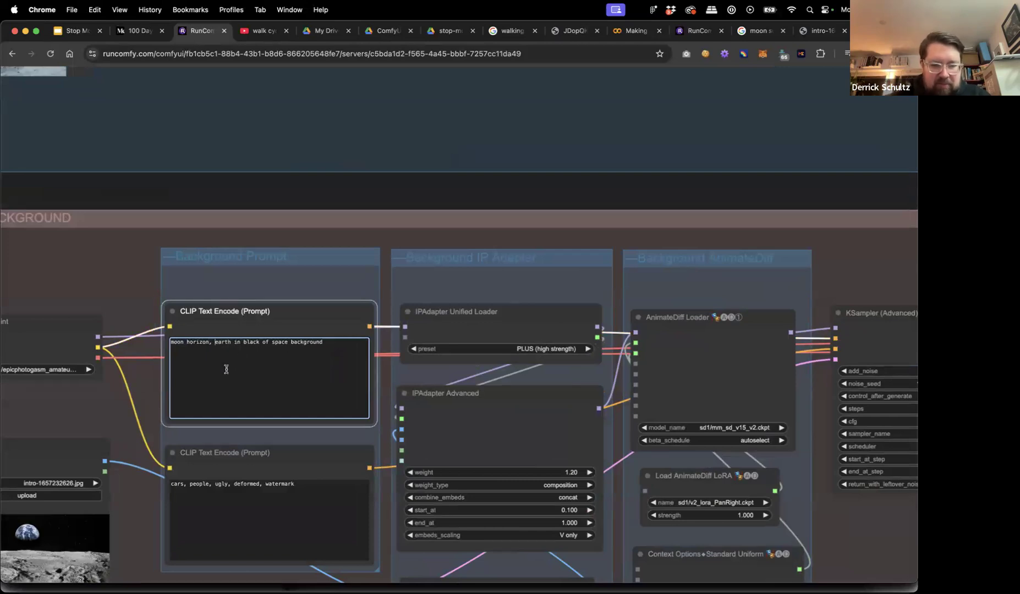
text(blue)
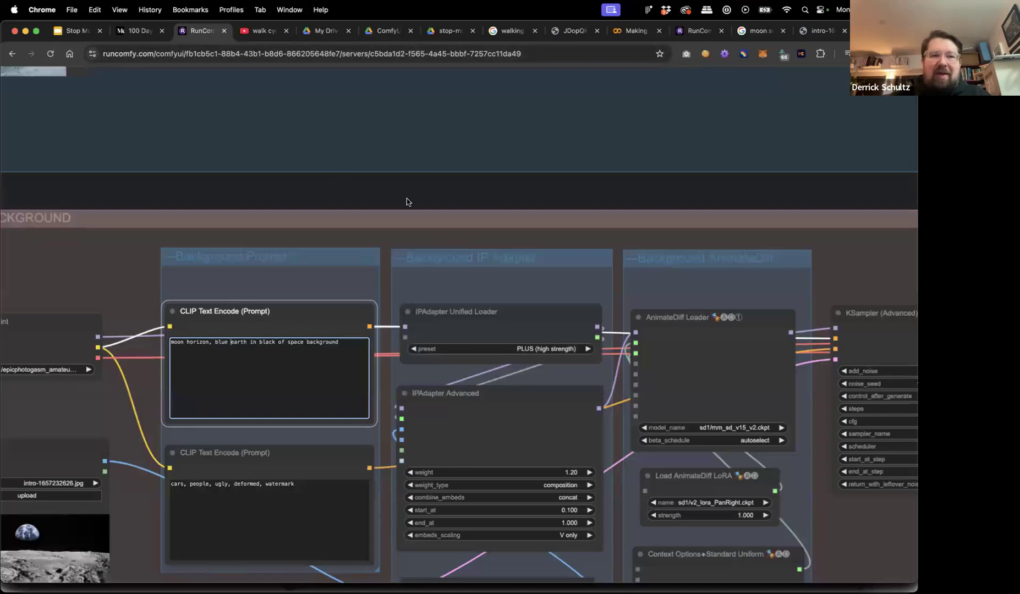
scroll(406, 192, down, 10)
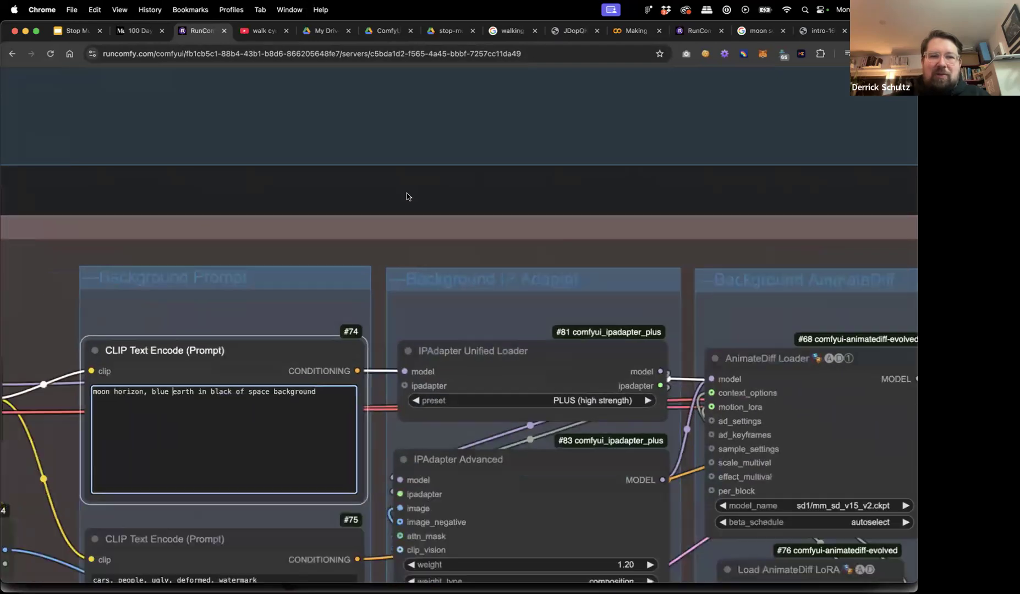
scroll(406, 189, up, 2)
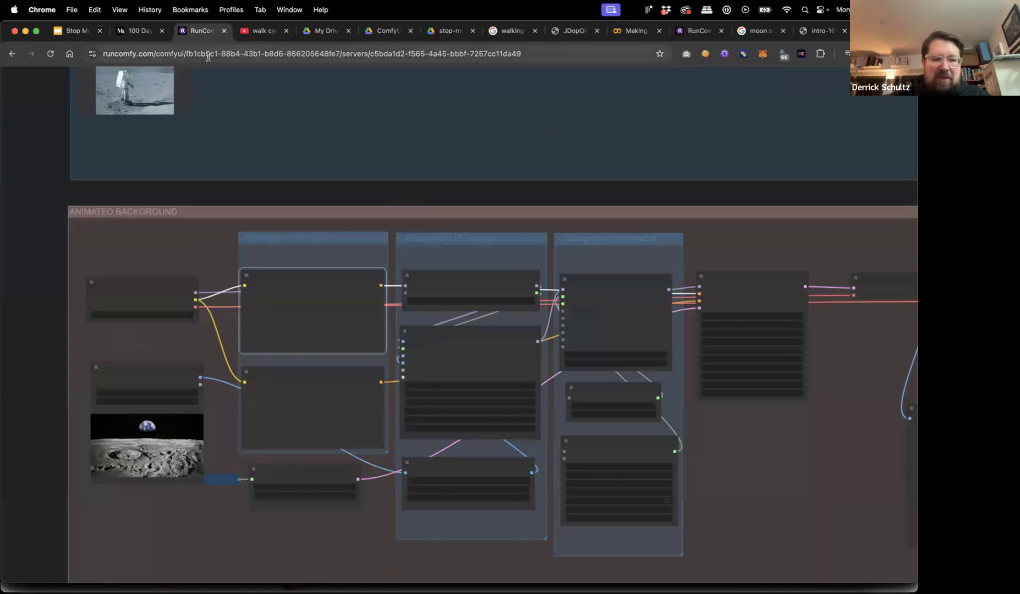
Reload the page despite unsaved changes, then go to the /comfyui/ dashboard.
key(super+r)
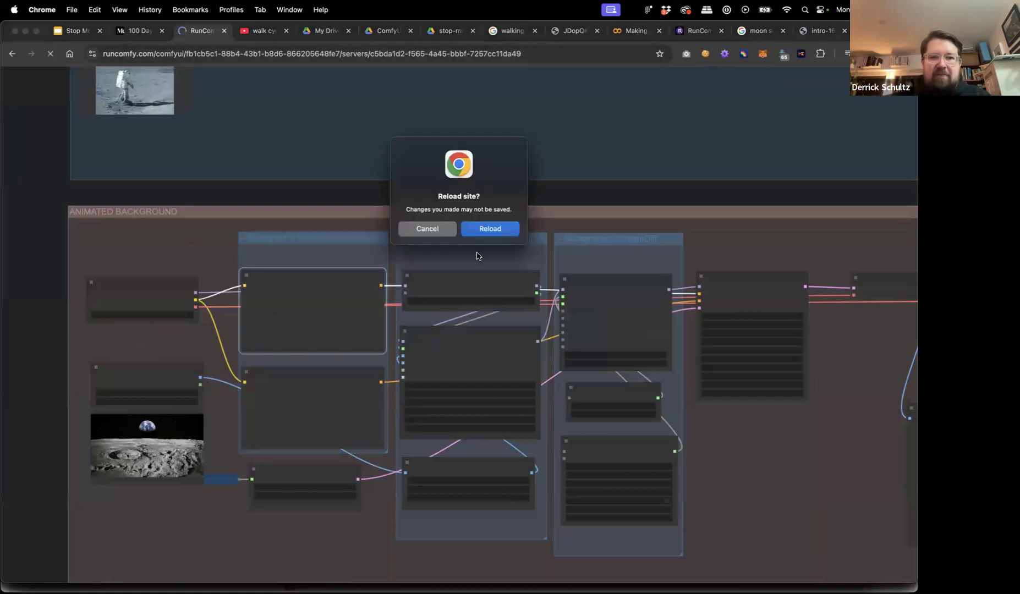
click(484, 228)
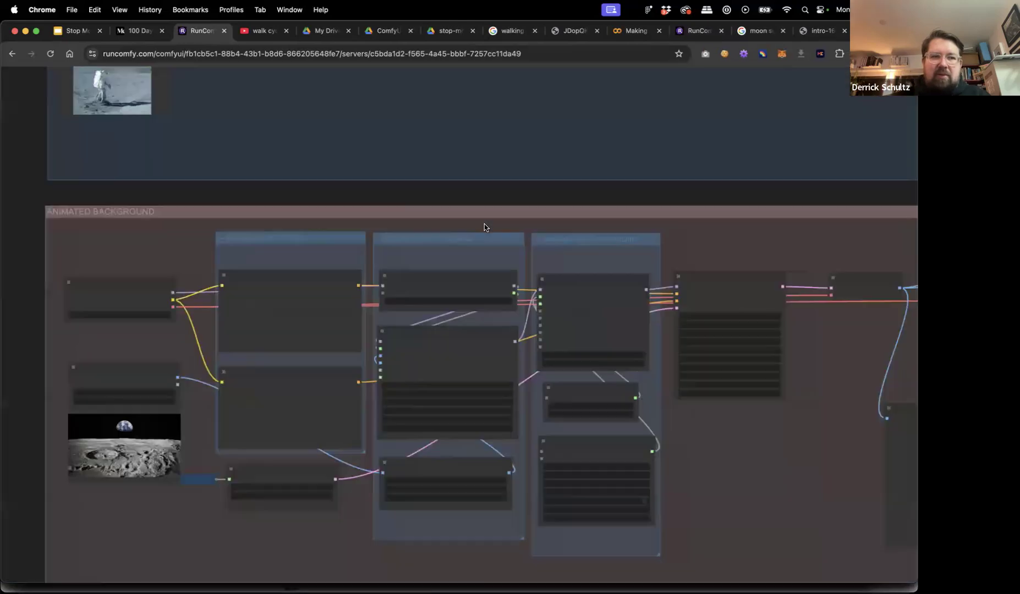
click(185, 55)
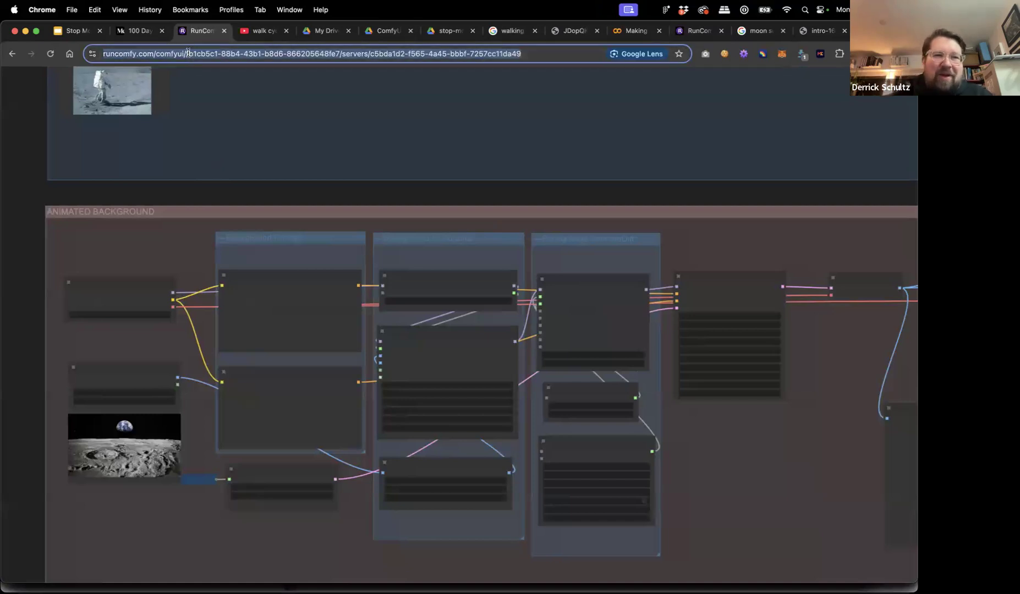
key(shift+End)
key(BackSpace)
key(Return)
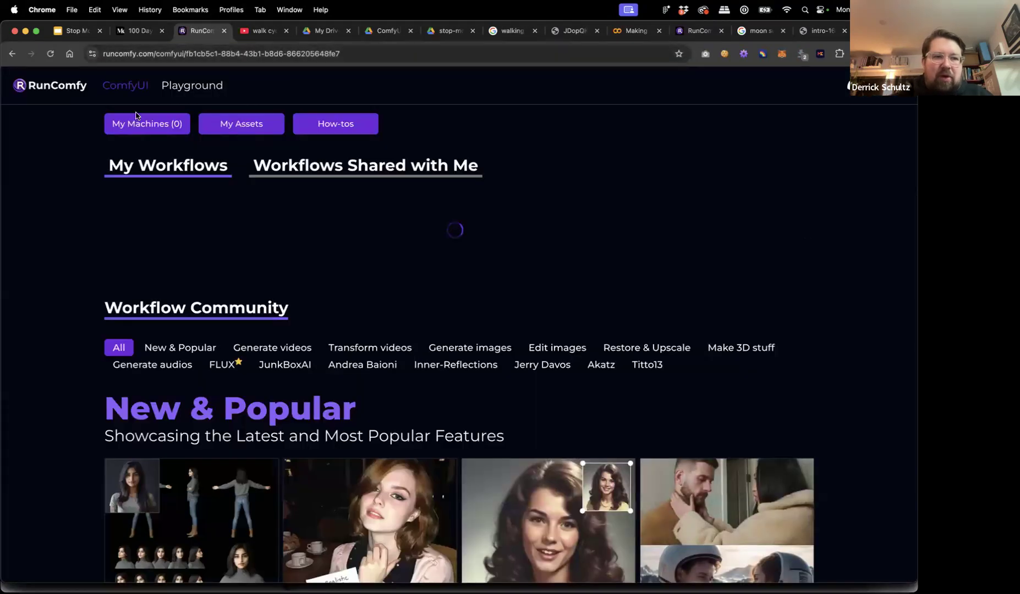
Reopen ComfyUI on the Extra-large machine and dismiss the Assets panel.
click(122, 86)
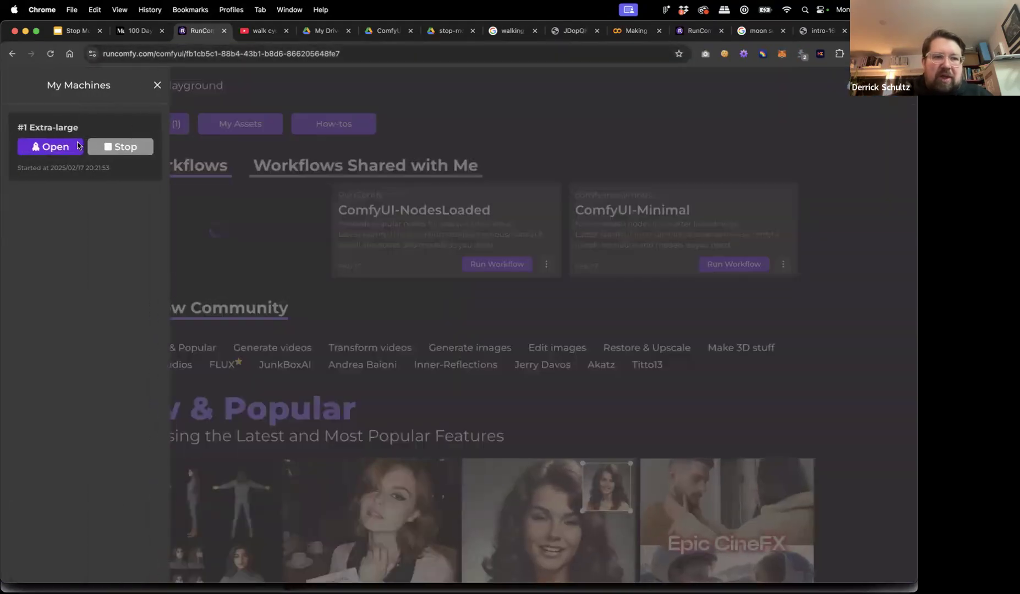
click(47, 147)
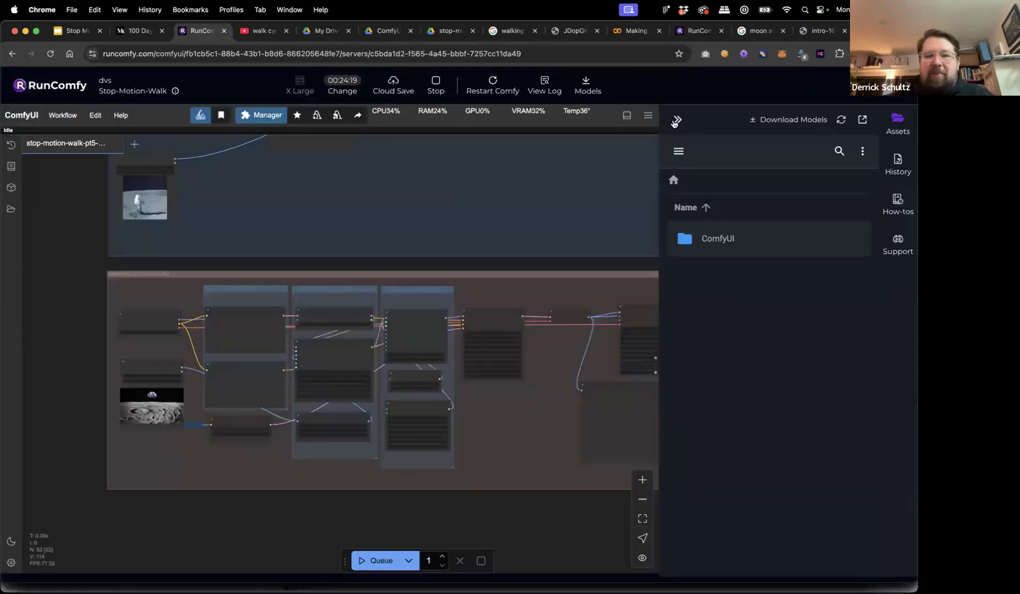
click(677, 119)
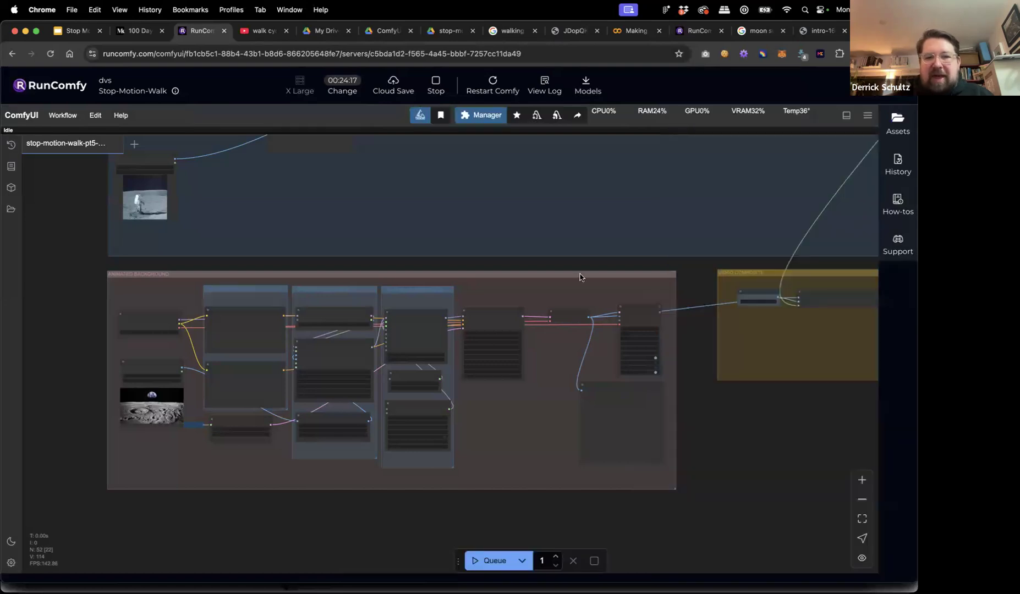